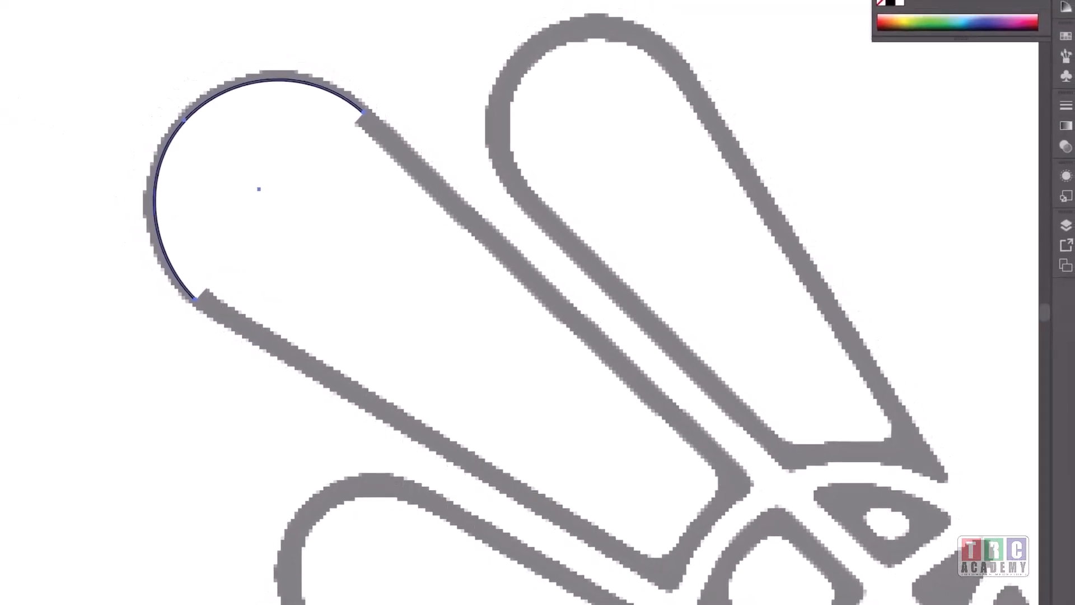
Step: Extend the petal's rounded-end path along its two straight sides and inner edge with the Pen tool, closing the outline
click(369, 130)
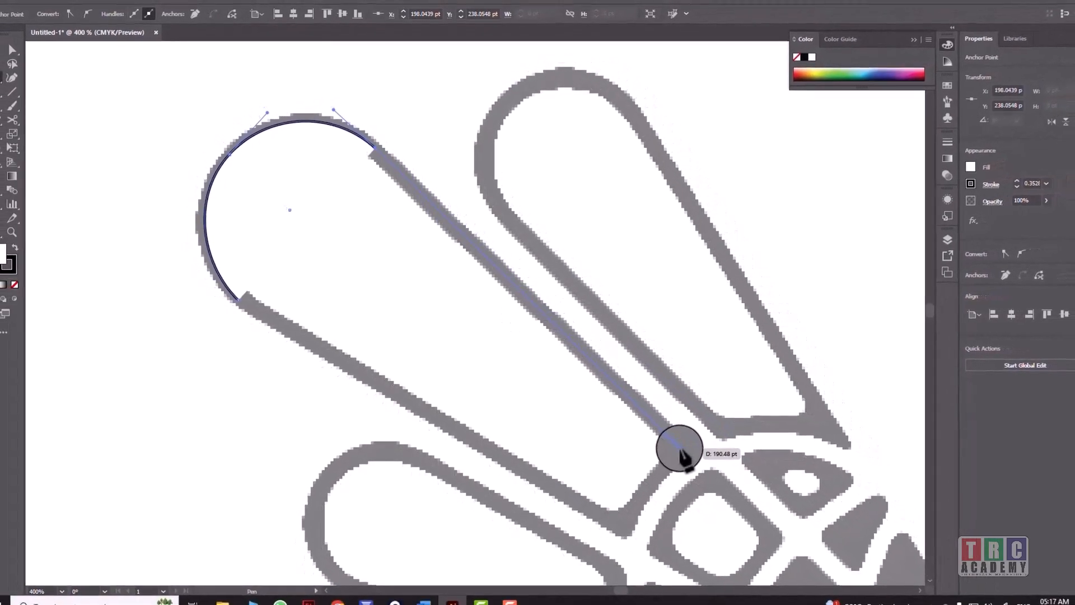
click(676, 446)
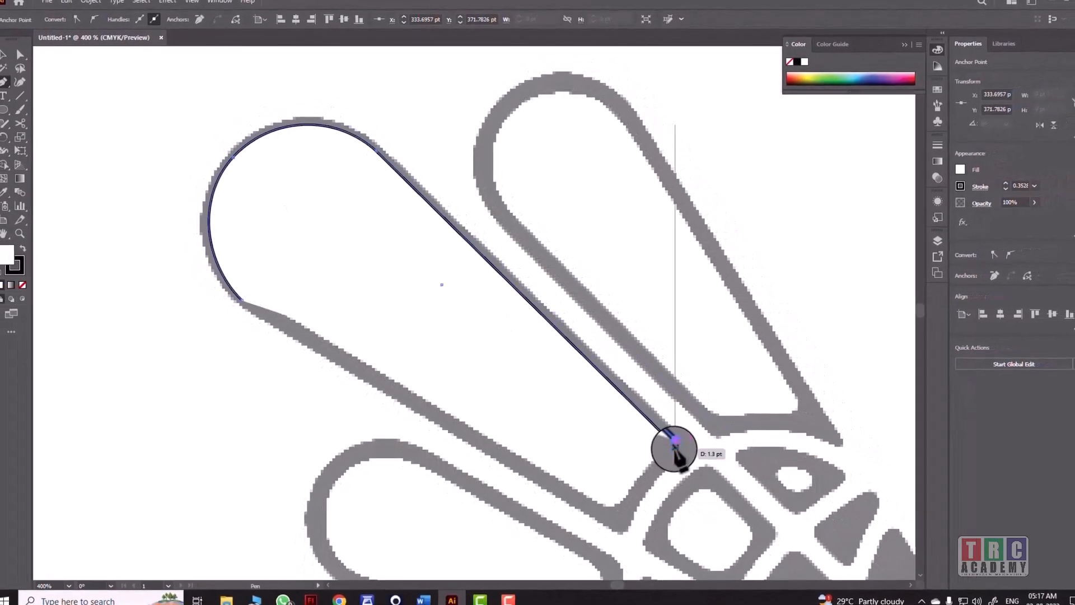
click(613, 511)
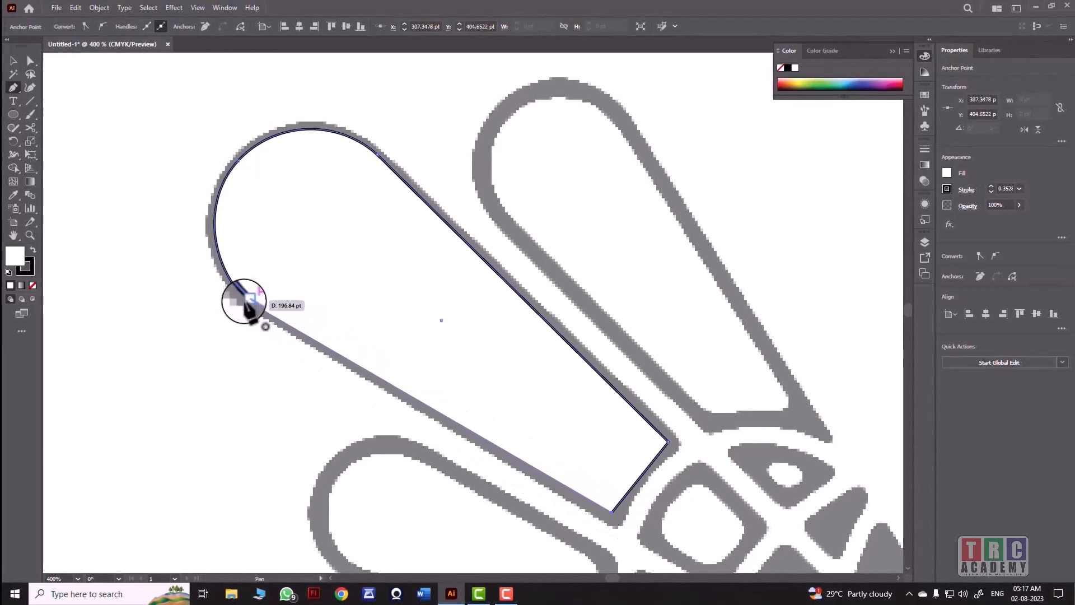
click(246, 299)
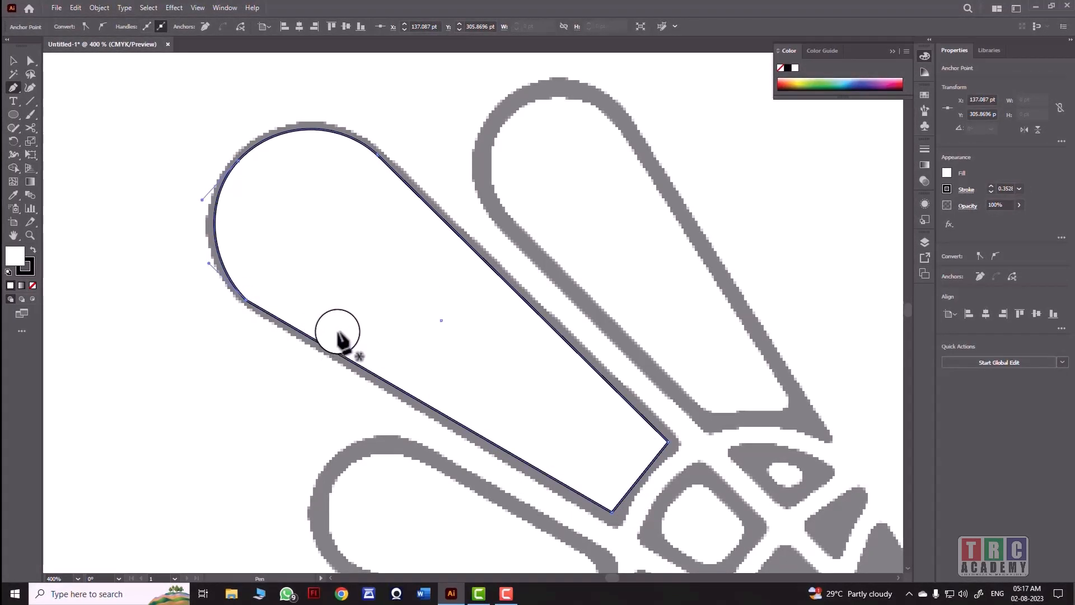
Step: Set the fill of the traced petal outline to None
click(11, 62)
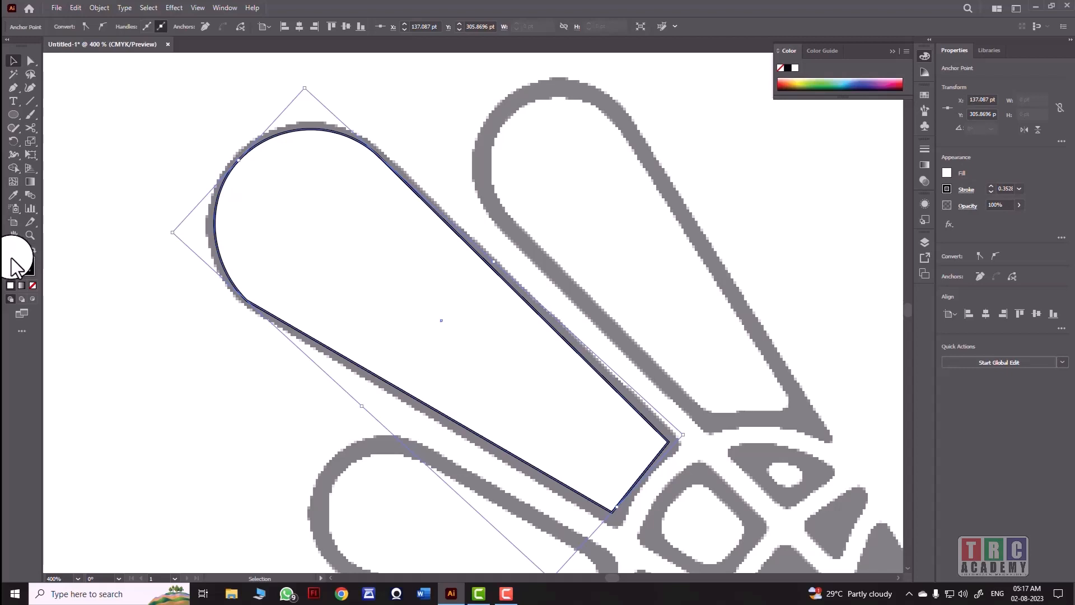
click(33, 286)
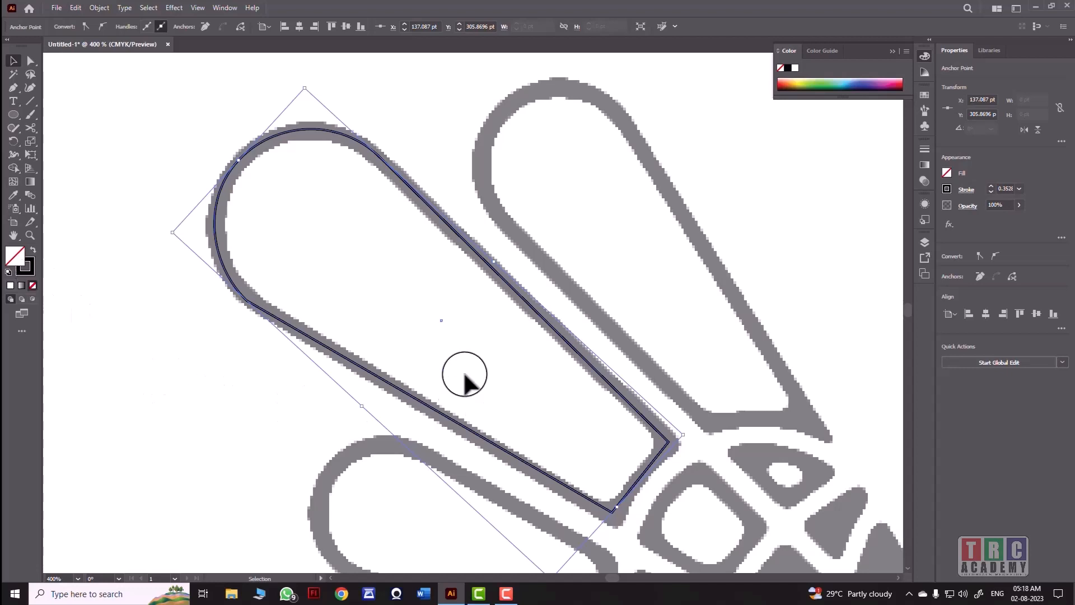
click(218, 238)
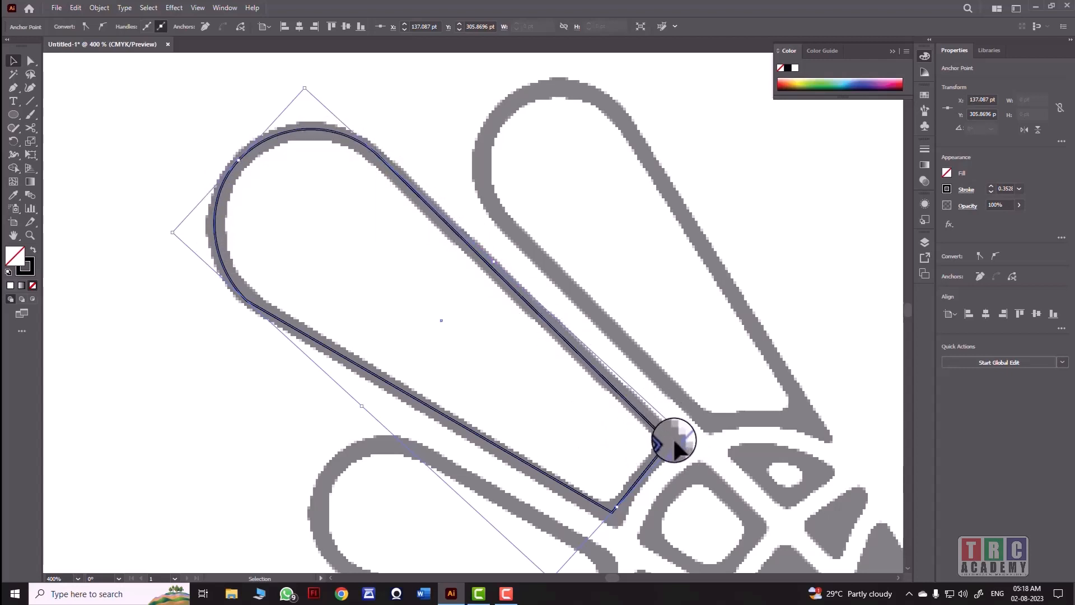
click(14, 236)
drag(281, 344, 284, 291)
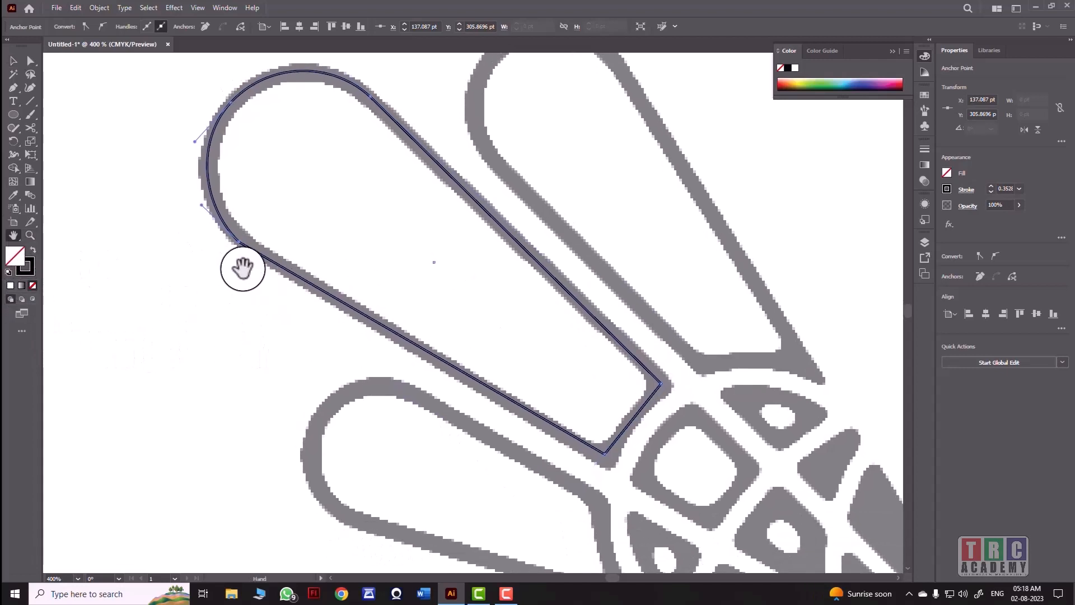
click(14, 59)
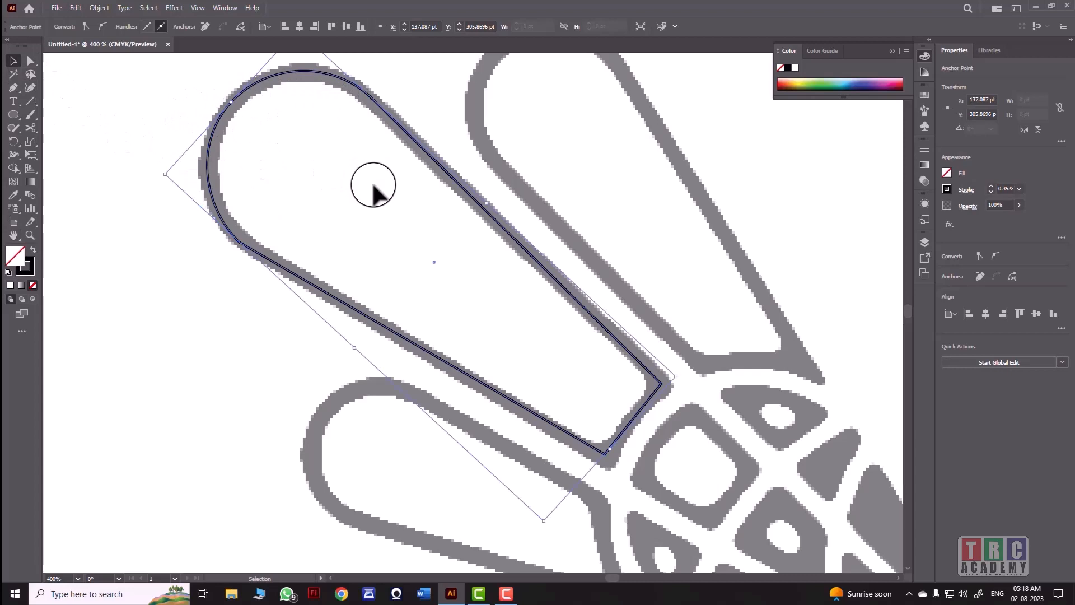
key(a)
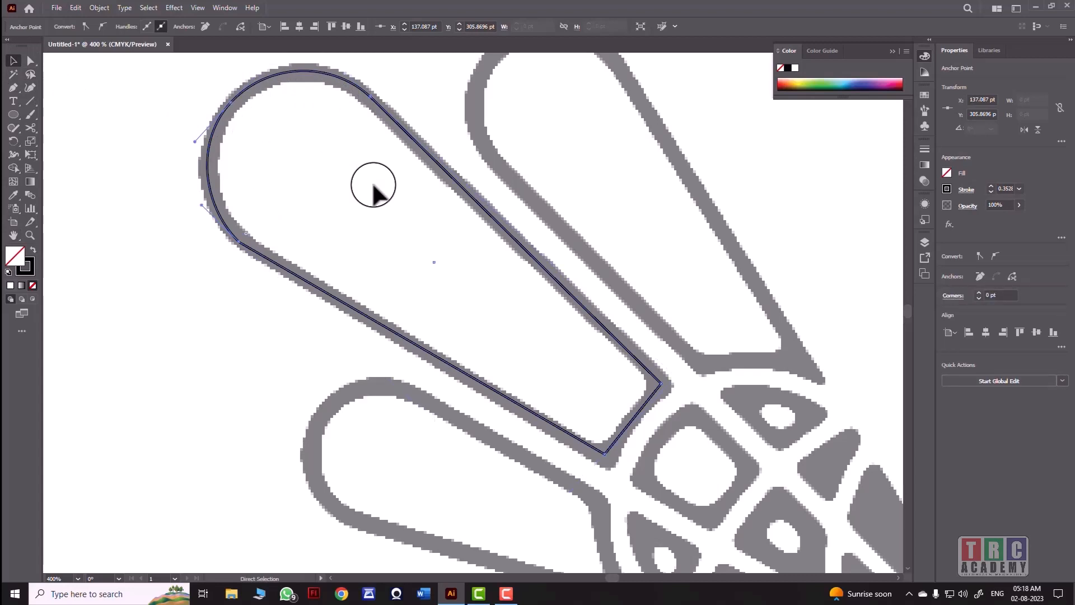
key(ctrl+v)
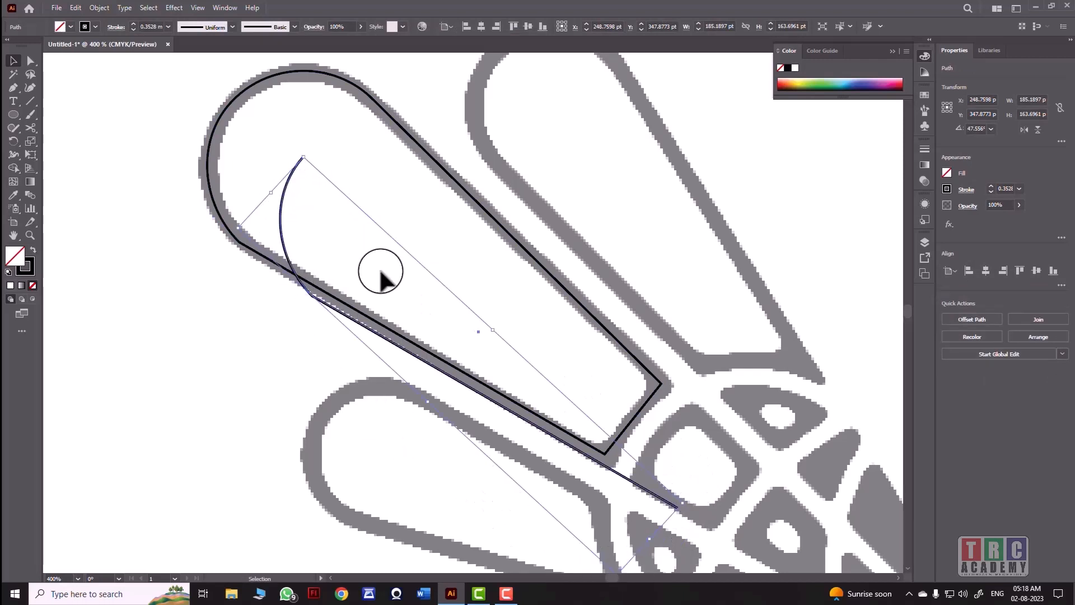
key(Delete)
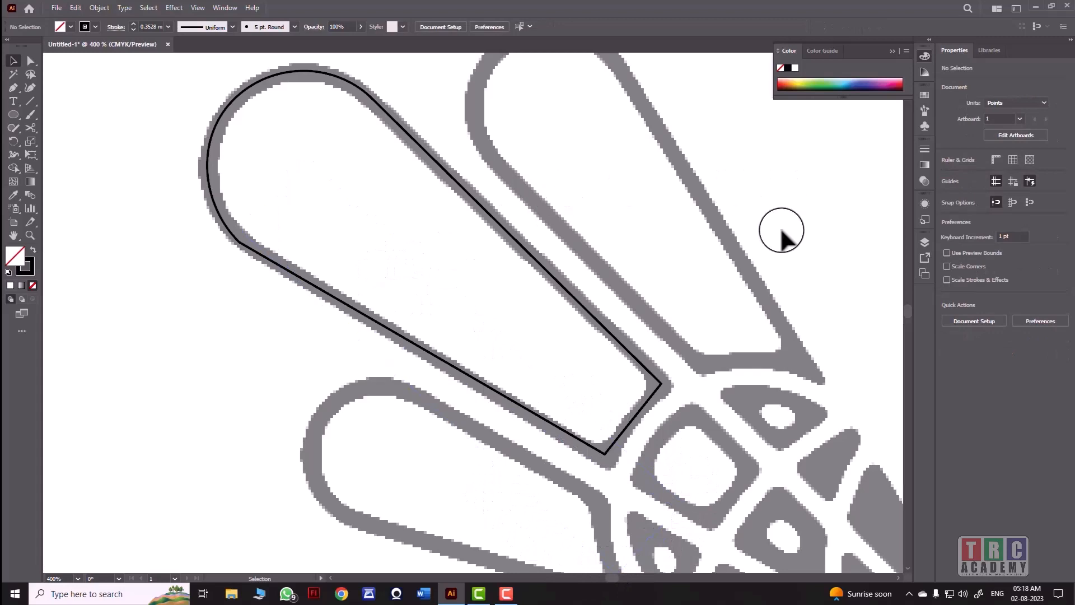
Step: Select the whole traced petal outline and make it a compound path
drag(906, 314, 910, 310)
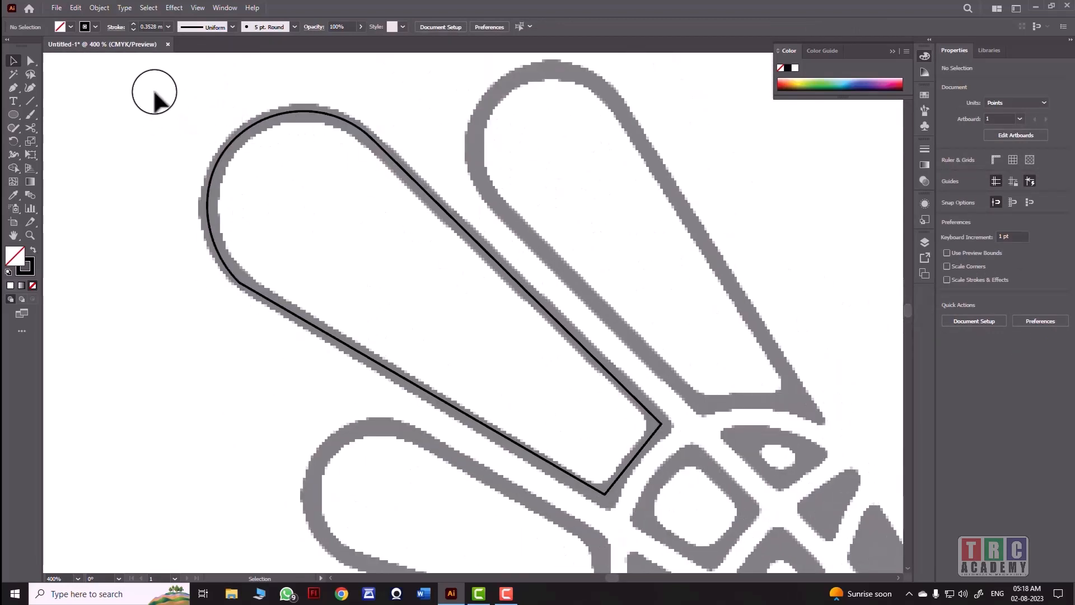
drag(149, 87, 723, 505)
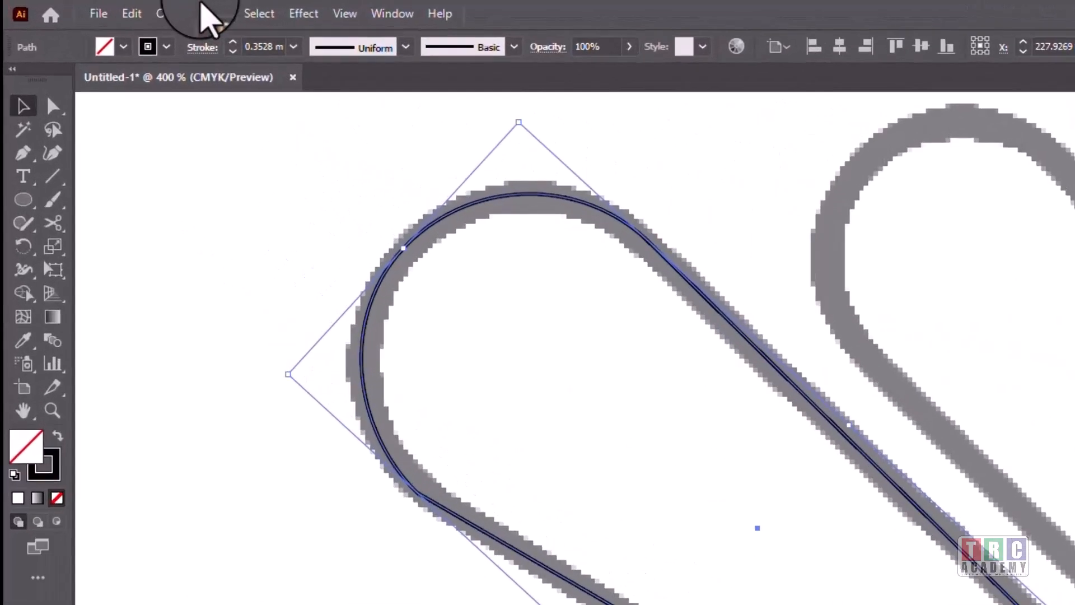
click(99, 7)
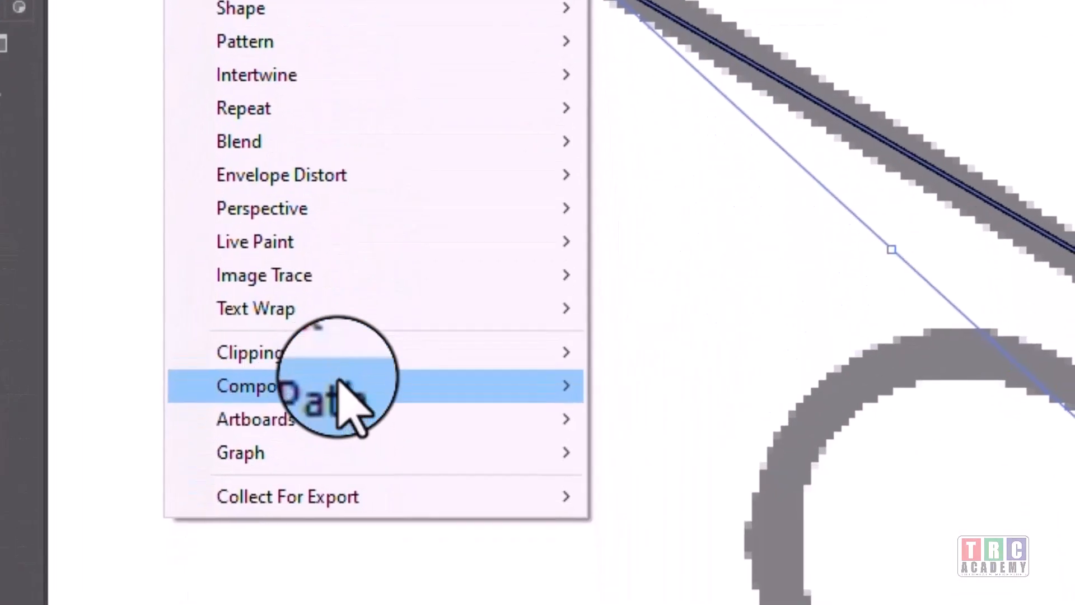
mouse_move(341, 391)
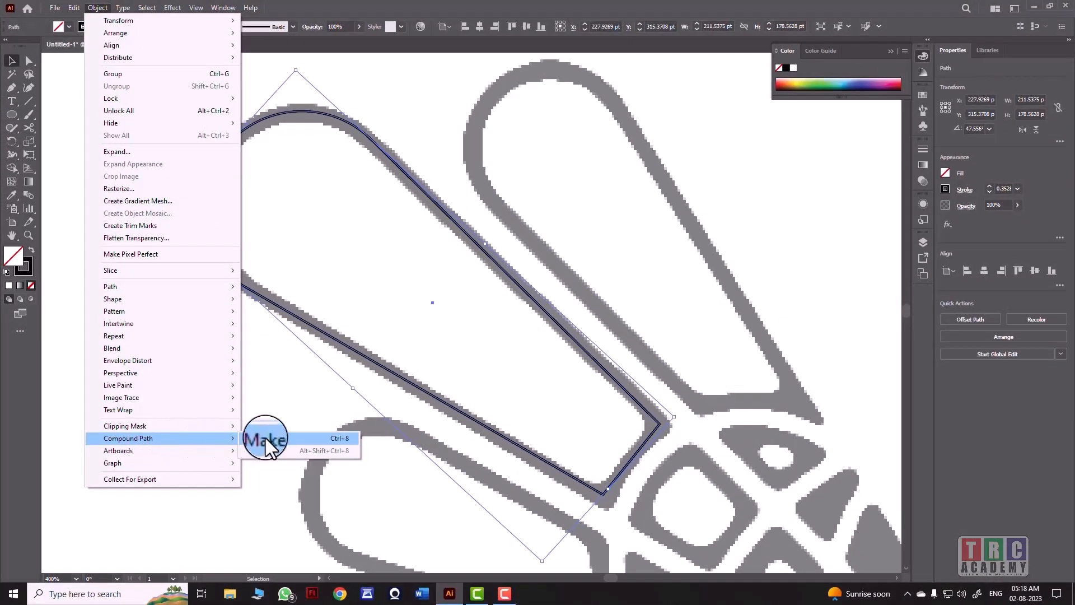
click(266, 438)
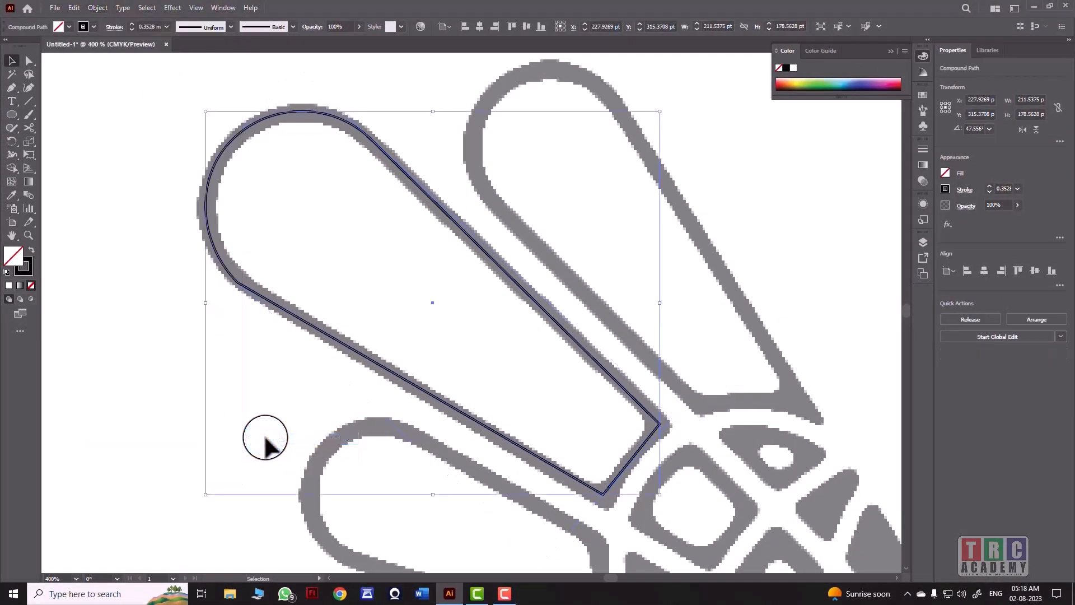
Step: Duplicate the petal compound path and place the copy below and to the left of the original
click(145, 183)
click(242, 132)
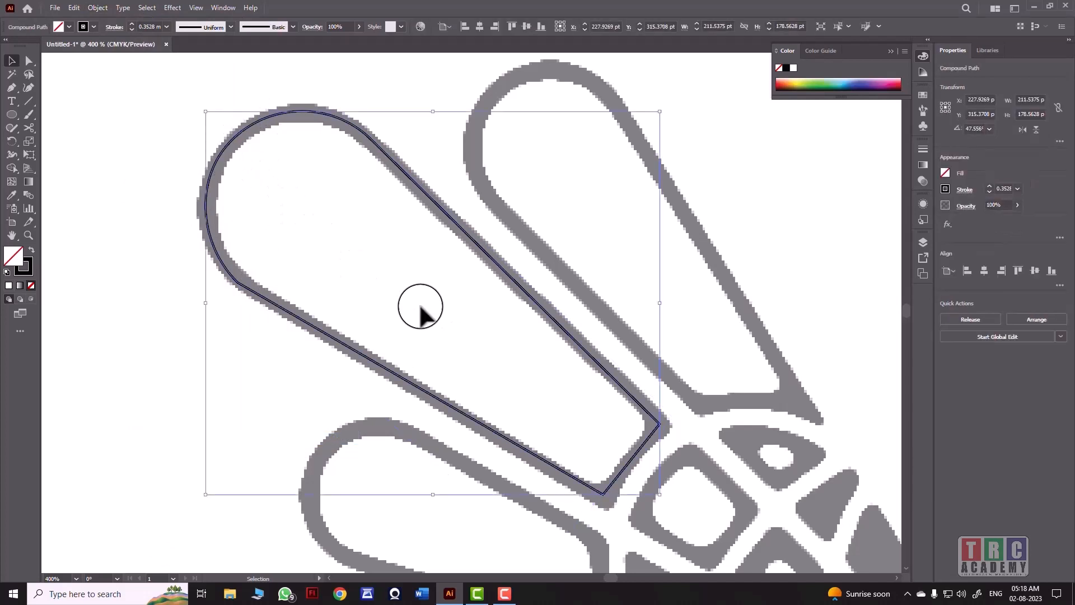
key(a)
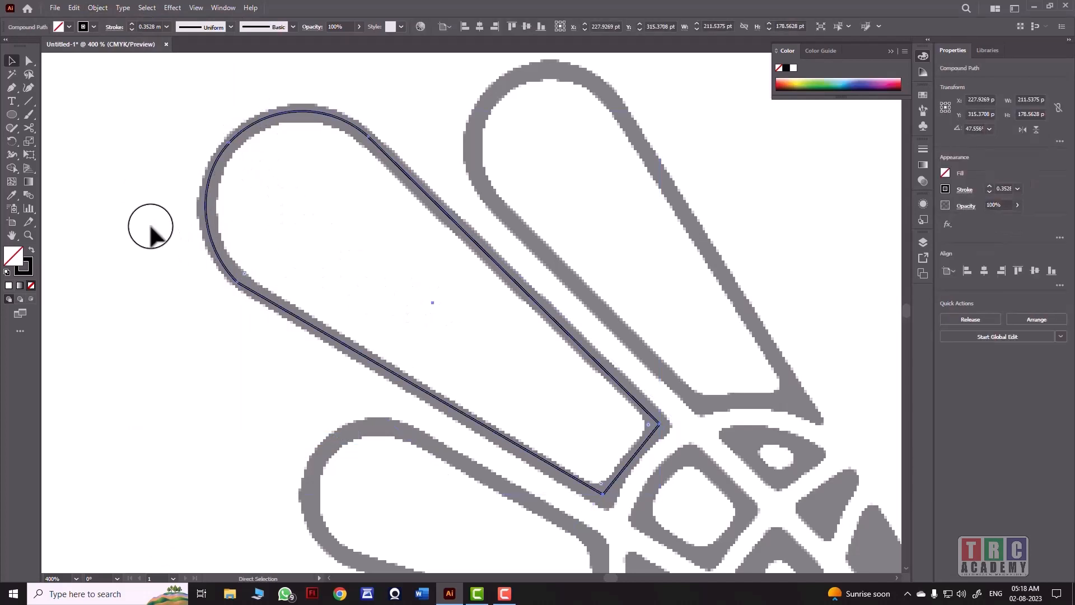
key(v)
key(ctrl+v)
drag(277, 158, 95, 301)
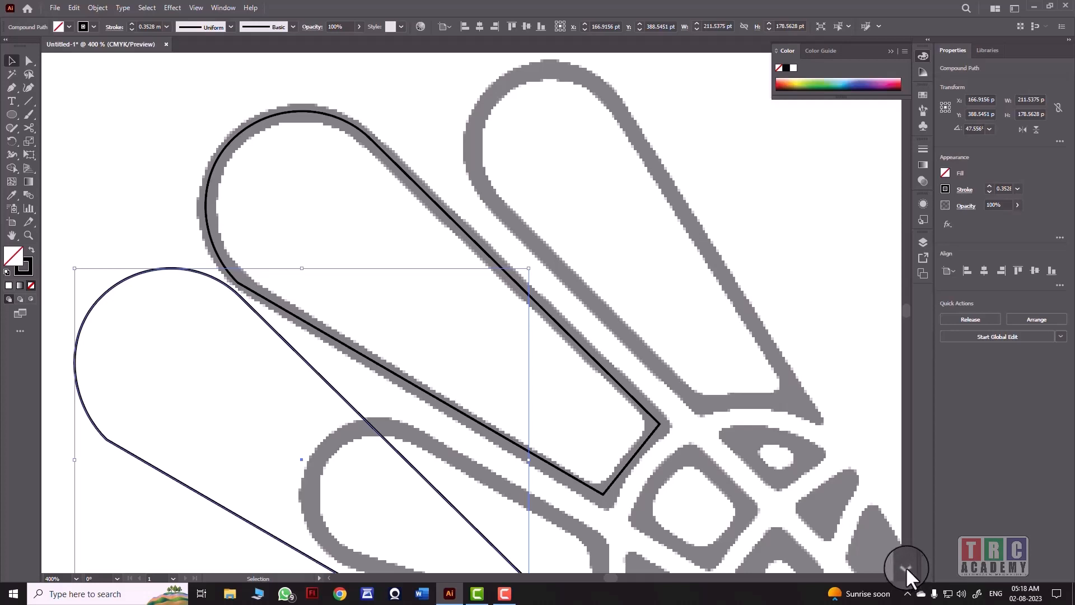
Step: Rotate the copied petal, move it over the lower reference petal and scale it to about 176 by 100 pt
scroll(905, 566, down, 3)
scroll(906, 567, down, 2)
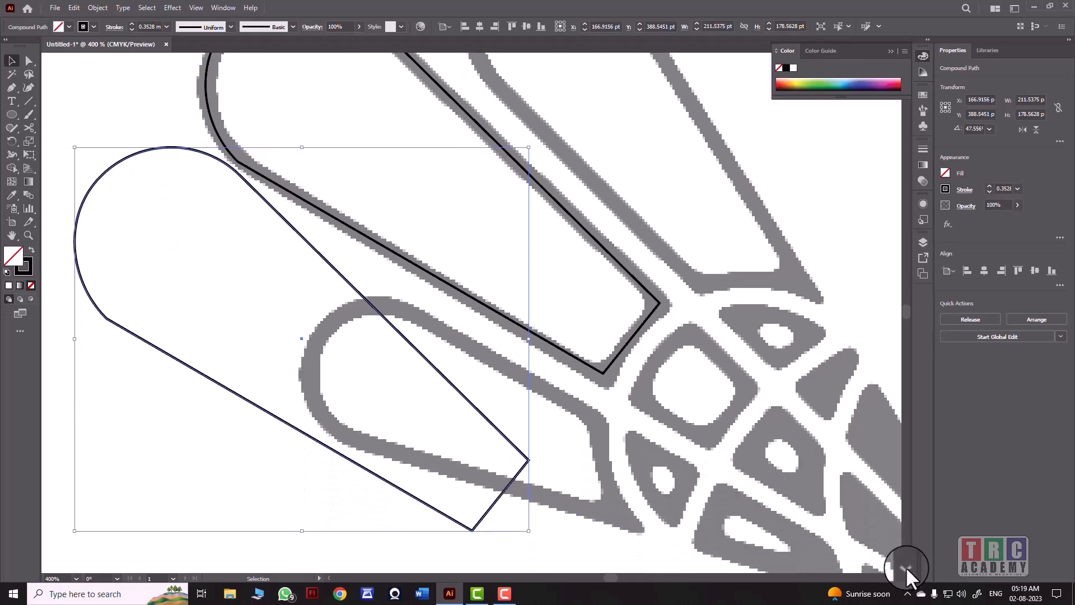
drag(529, 134, 389, 159)
drag(296, 334, 545, 365)
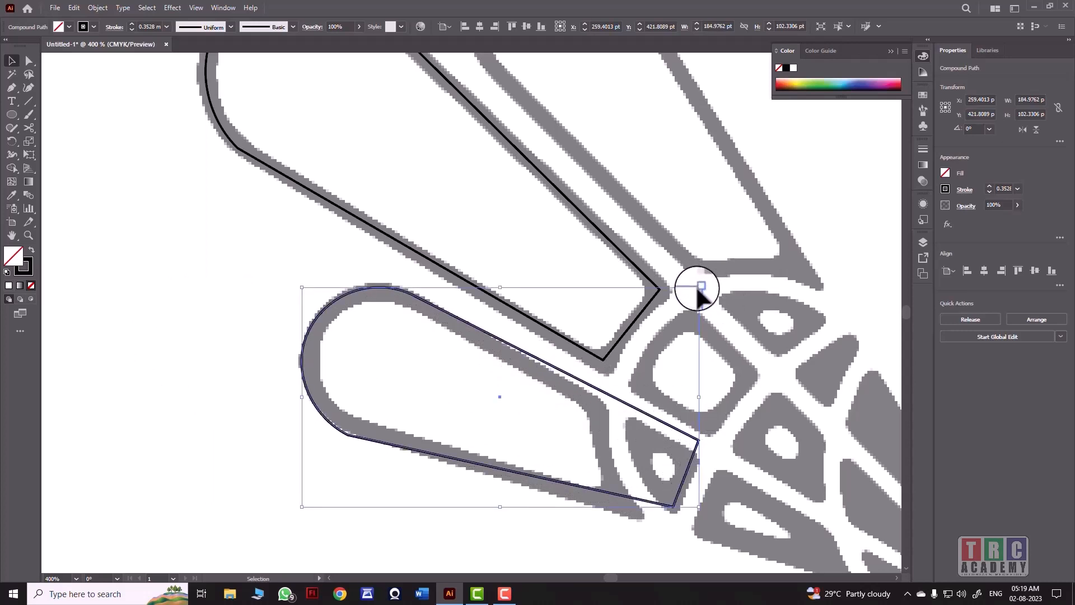
mouse_move(700, 286)
mouse_down()
mouse_move(665, 299)
mouse_move(679, 291)
mouse_up()
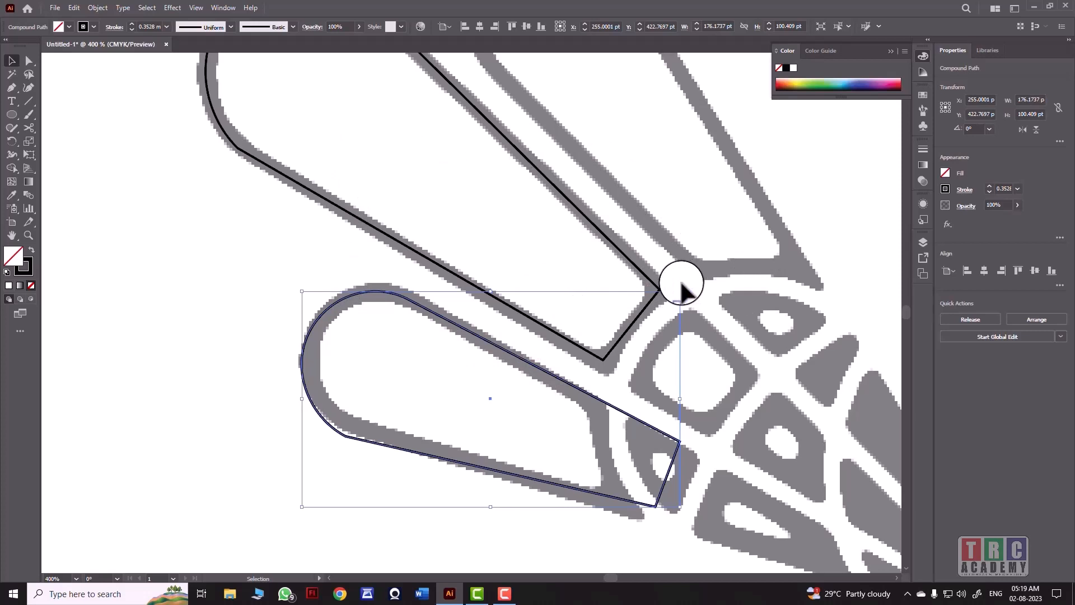
Step: Move the copied outline's two inner corner points onto the inner corners of the lower reference petal
double_click(30, 60)
click(571, 380)
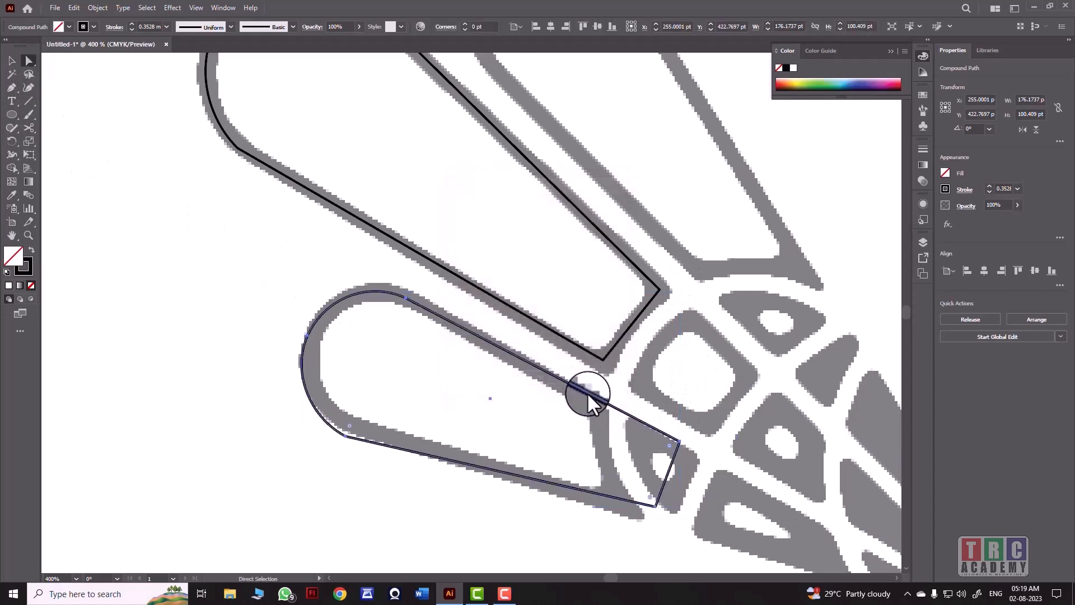
click(678, 442)
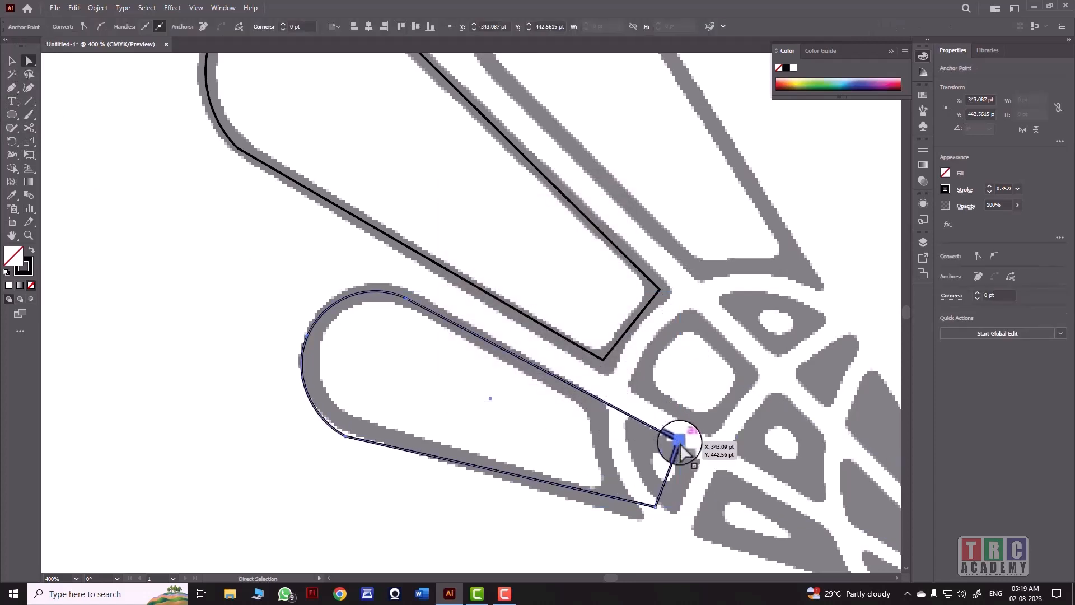
drag(678, 441, 596, 403)
drag(654, 507, 619, 507)
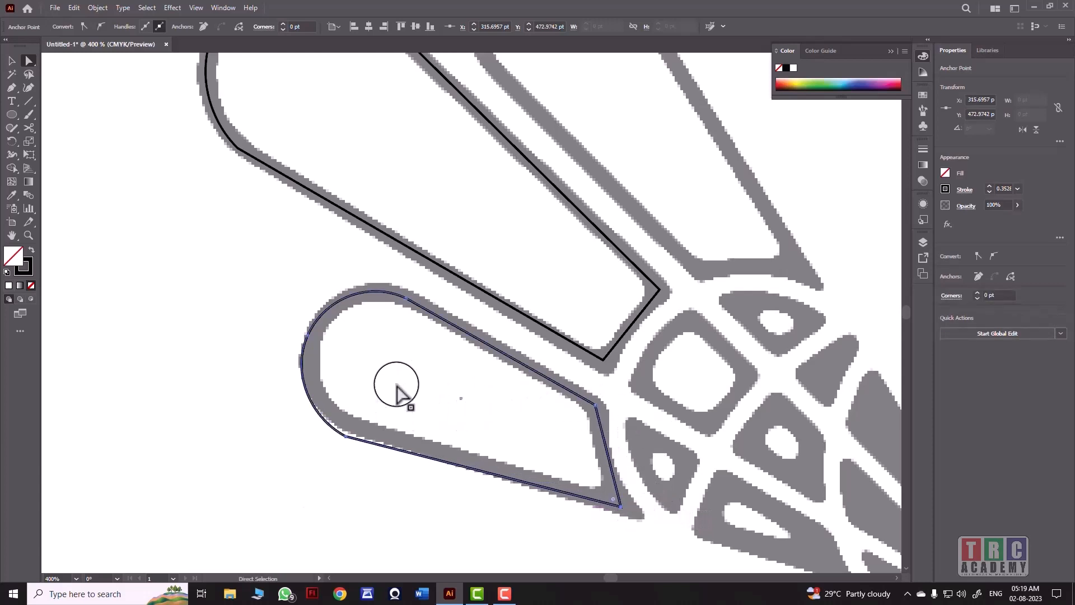
Step: Nudge the lower inner corner point of the copied petal outline up by 4 pt
click(10, 60)
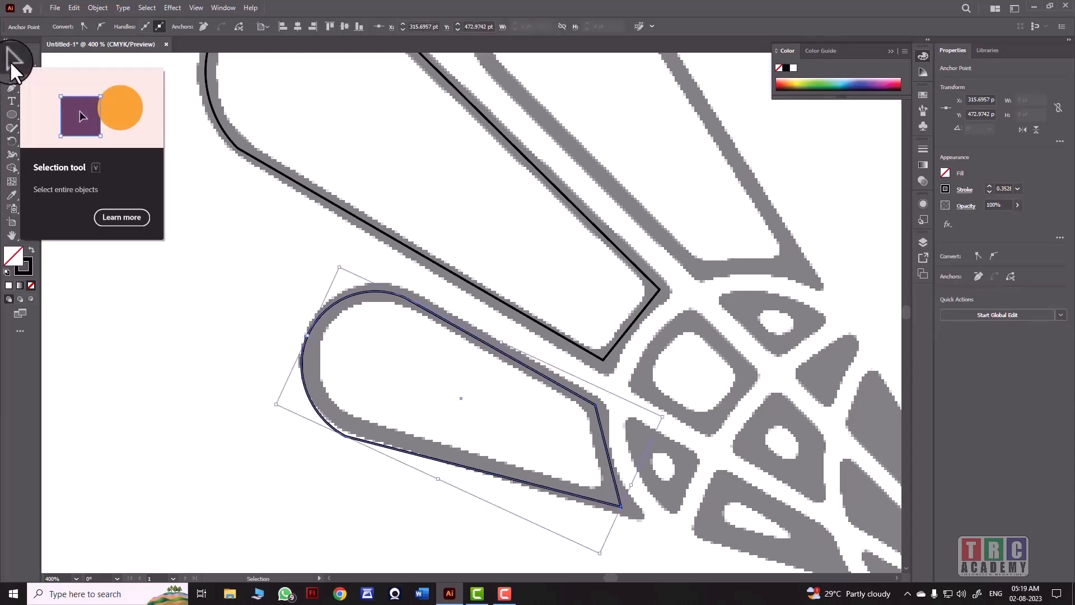
key(Up)
key(Up)
key(Up)
key(Up)
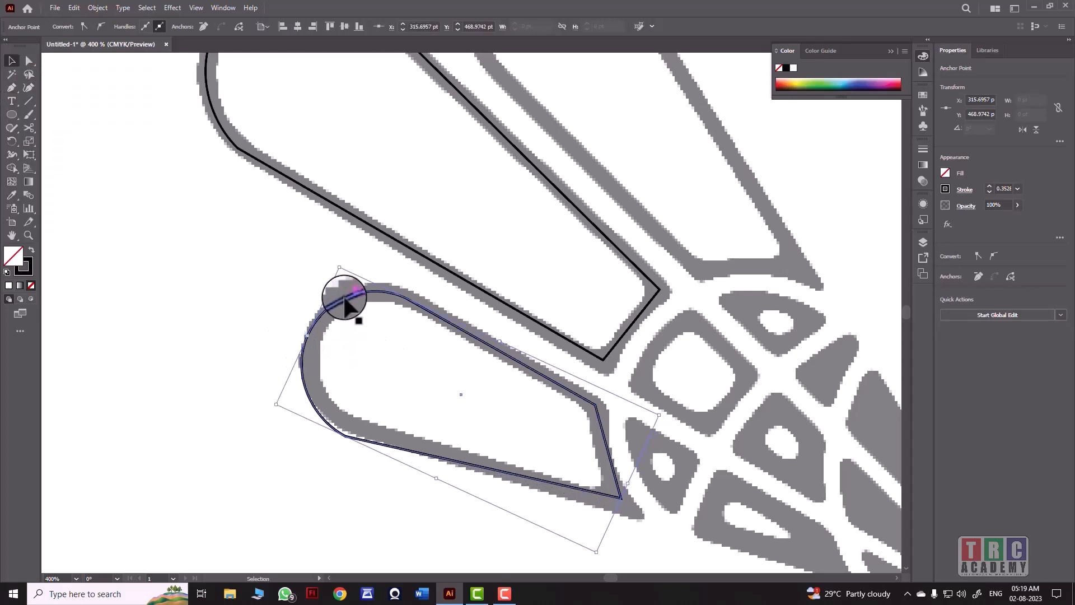
Step: Refine the copied petal's fit over the lower grey band by reducing its height, rotating it slightly and shifting it into place
drag(344, 303, 348, 301)
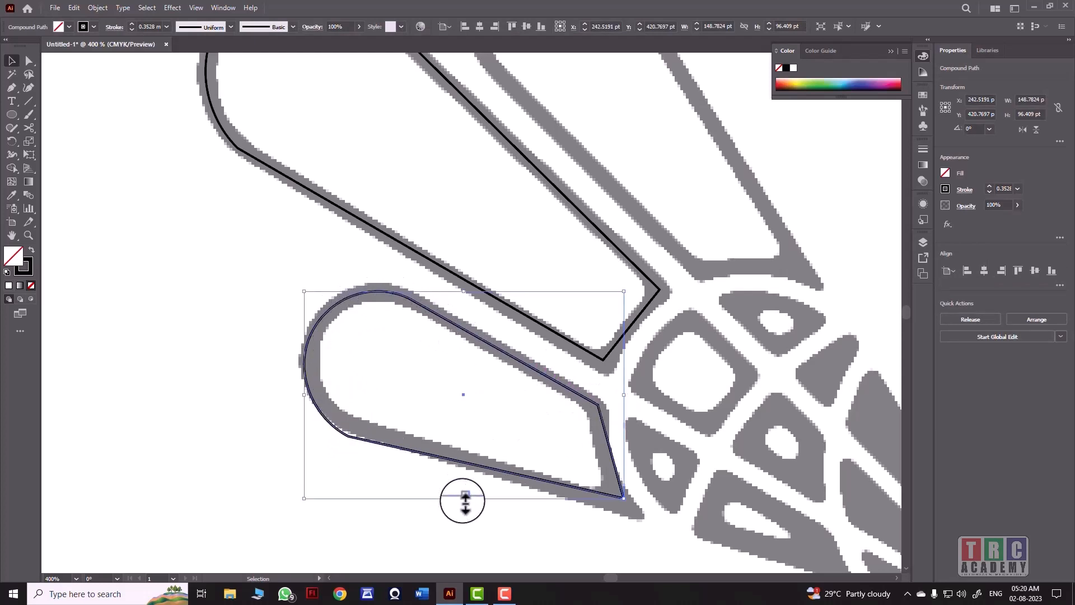
drag(465, 497, 471, 486)
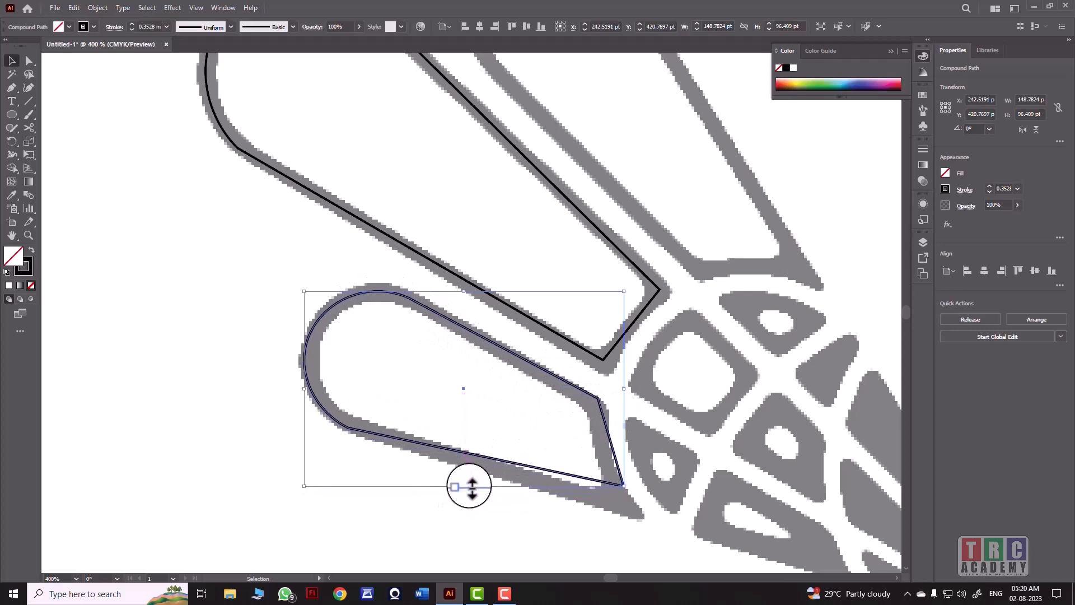
drag(630, 487, 623, 500)
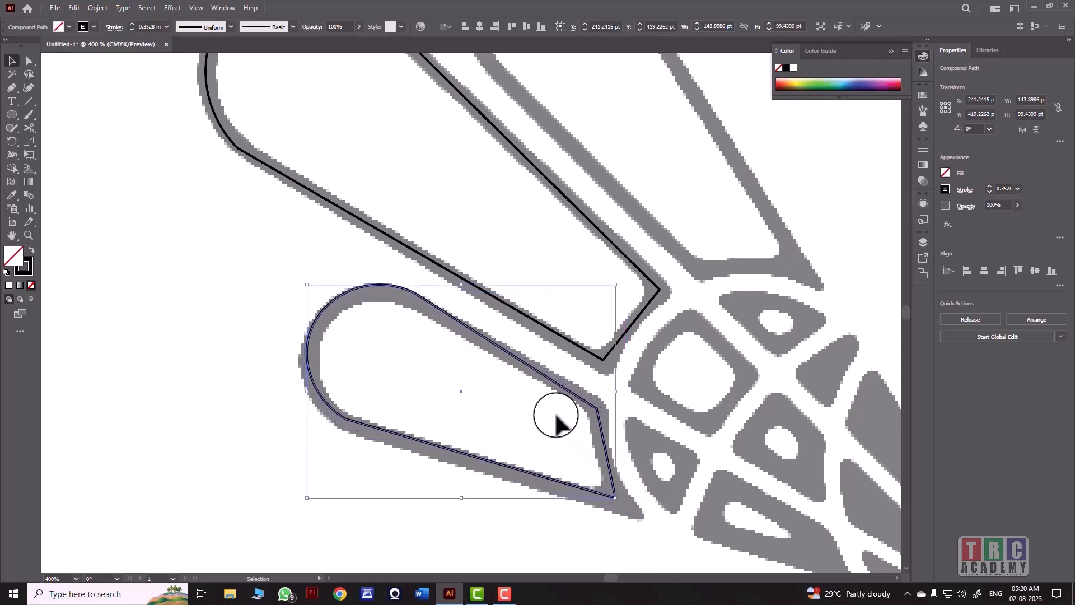
drag(469, 327, 474, 335)
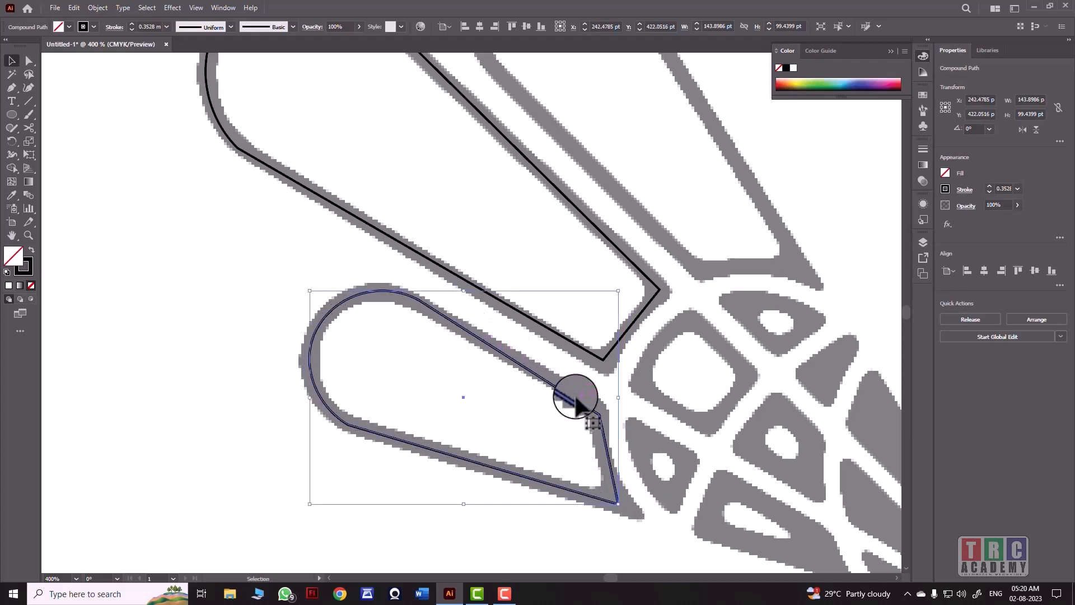
click(12, 236)
double_click(12, 60)
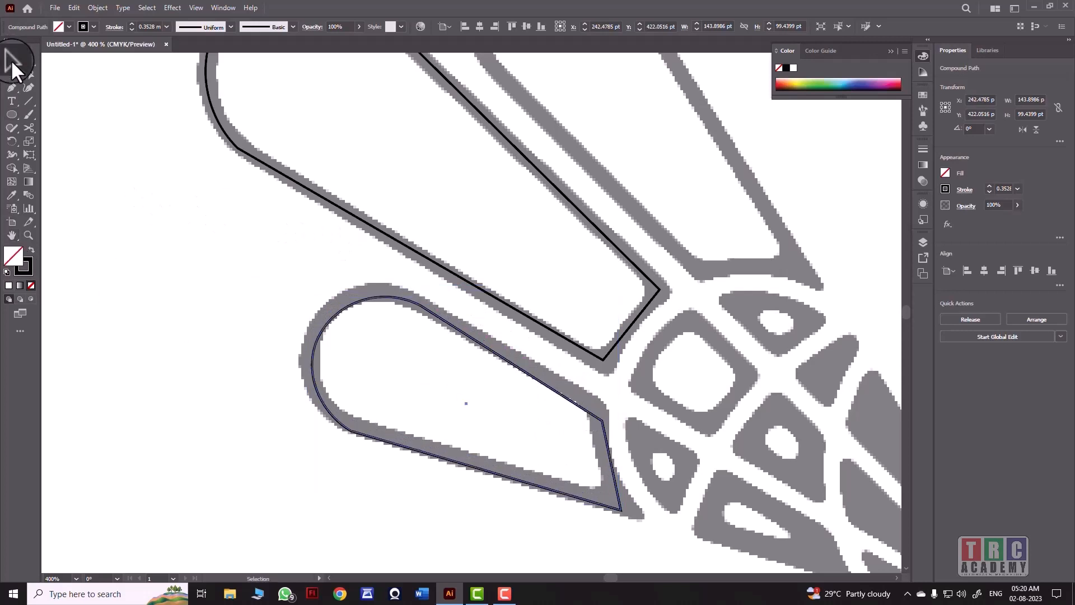
click(595, 384)
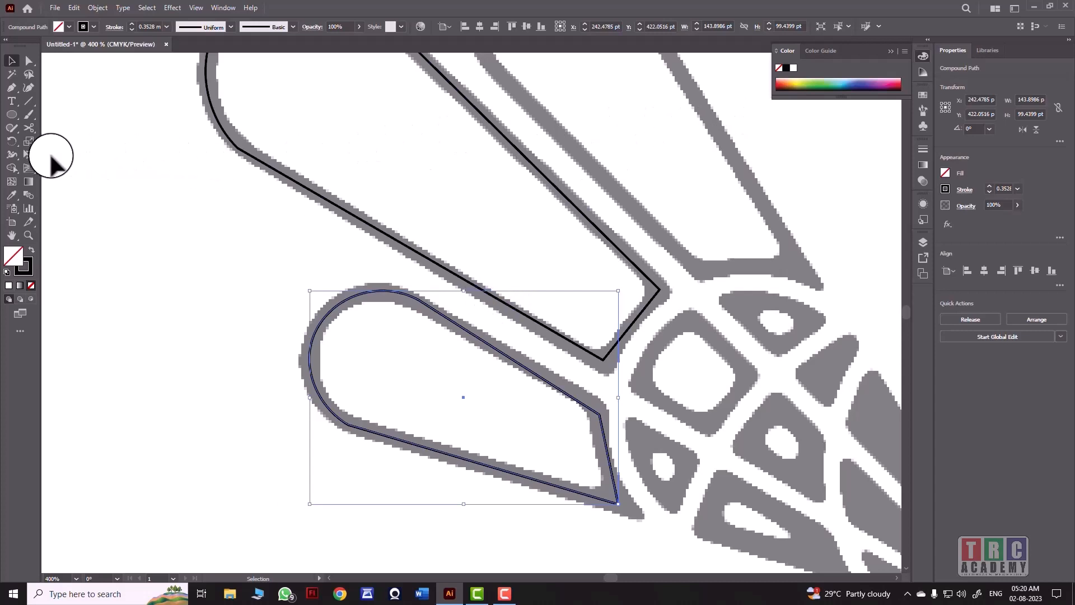
click(12, 142)
drag(11, 140, 33, 151)
click(270, 301)
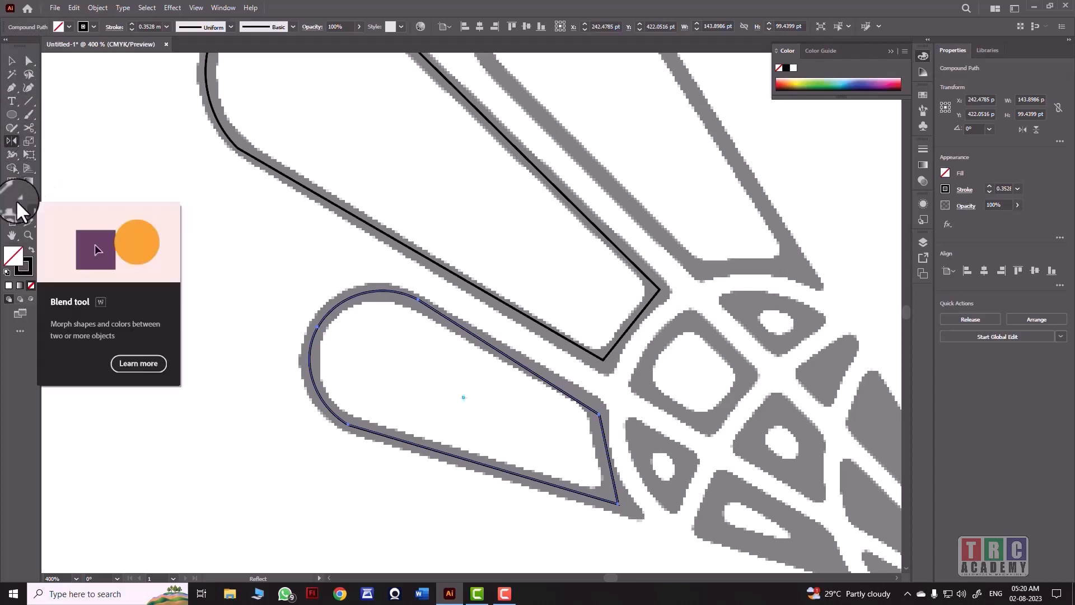
double_click(13, 143)
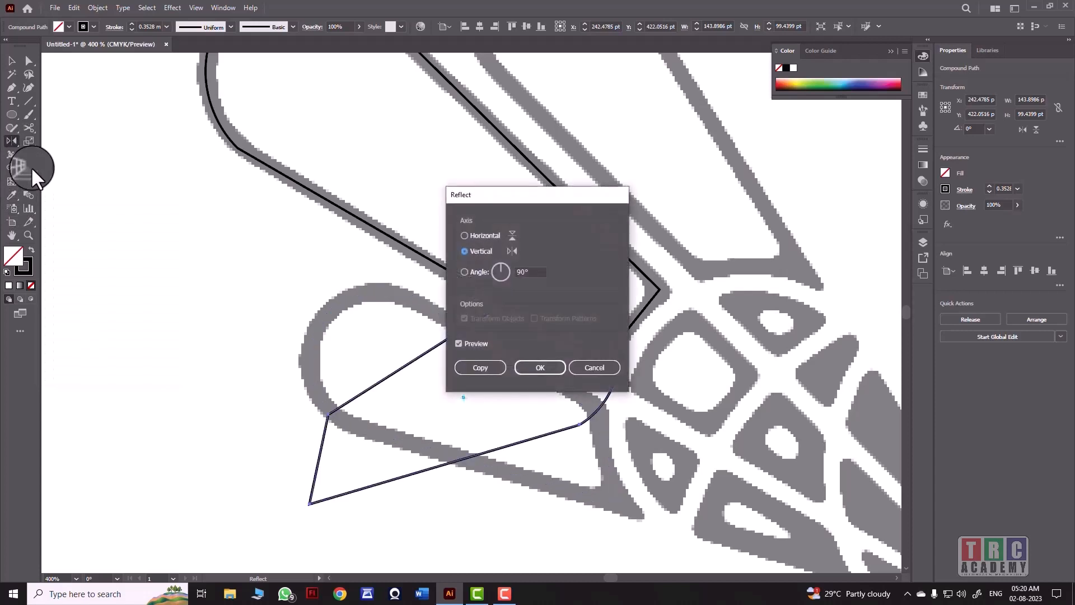
drag(744, 188, 773, 174)
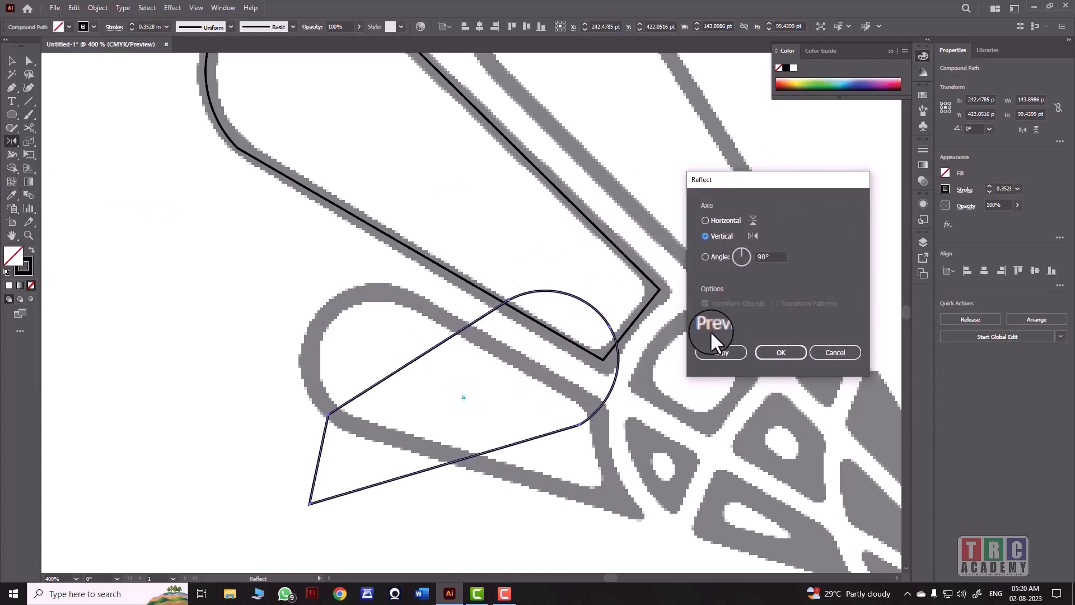
click(717, 351)
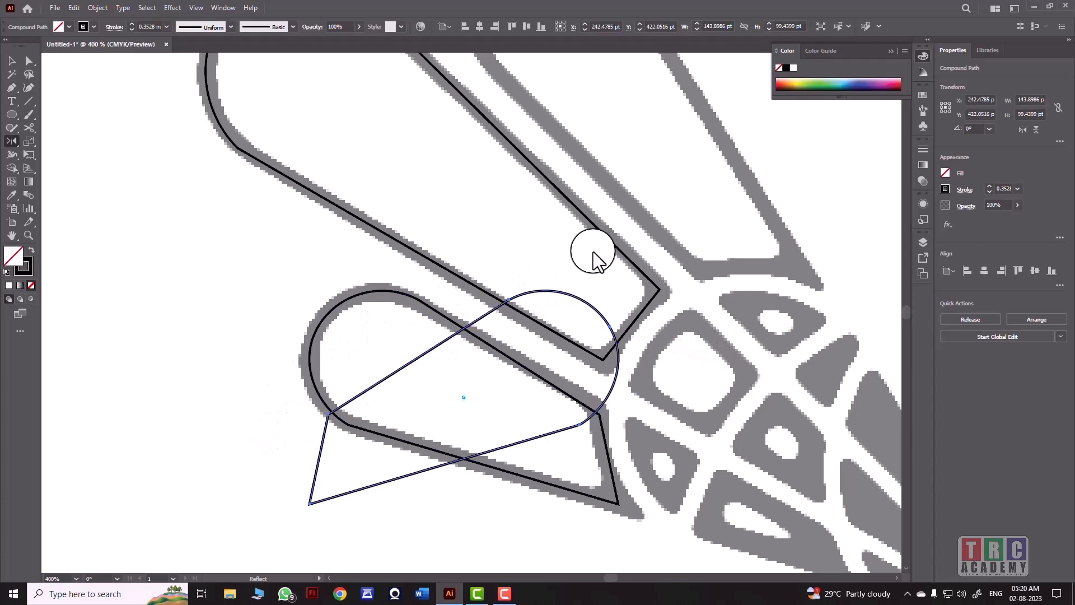
key(Delete)
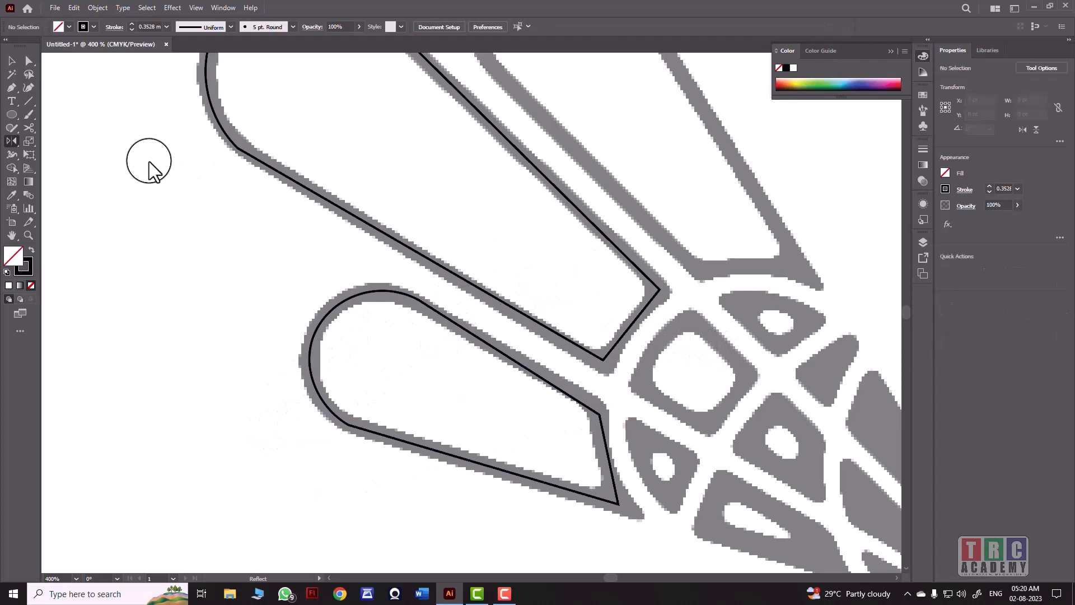
Step: Create a reflected copy of the lower petal outline across the horizontal axis
click(10, 61)
click(357, 288)
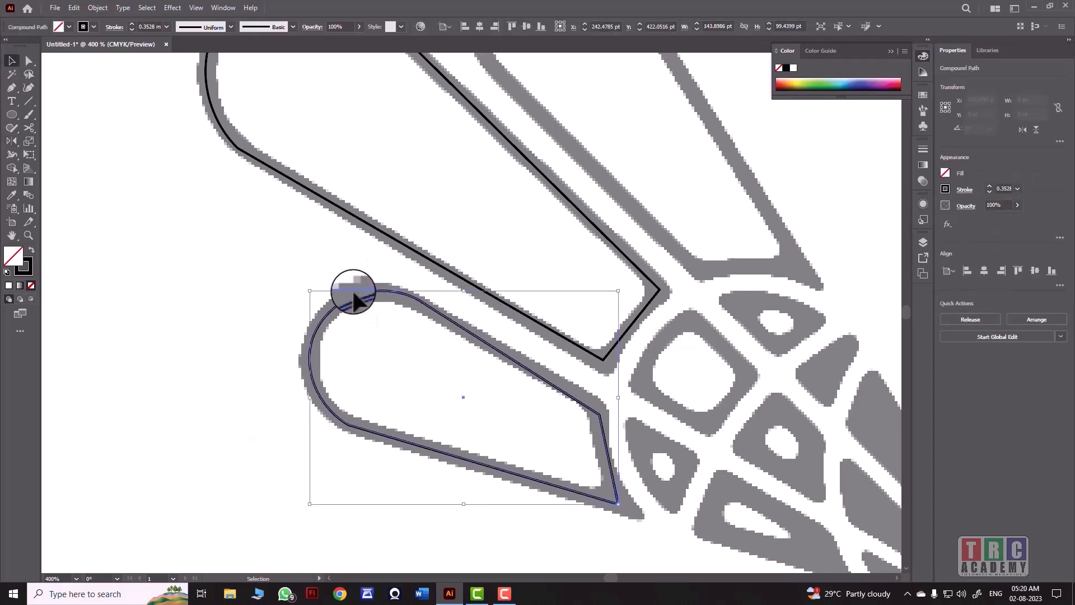
double_click(12, 141)
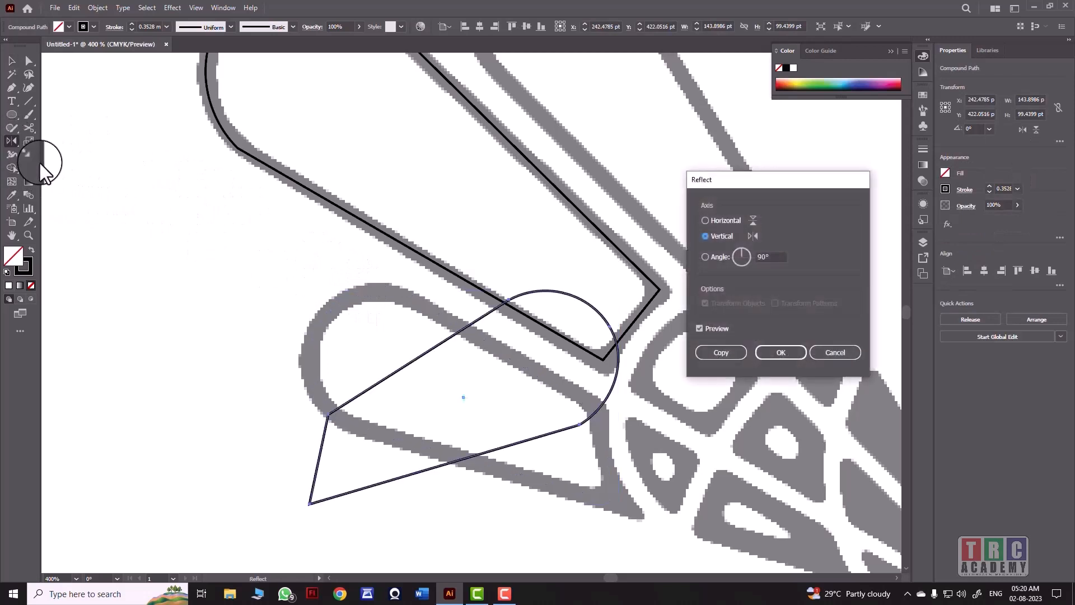
click(707, 218)
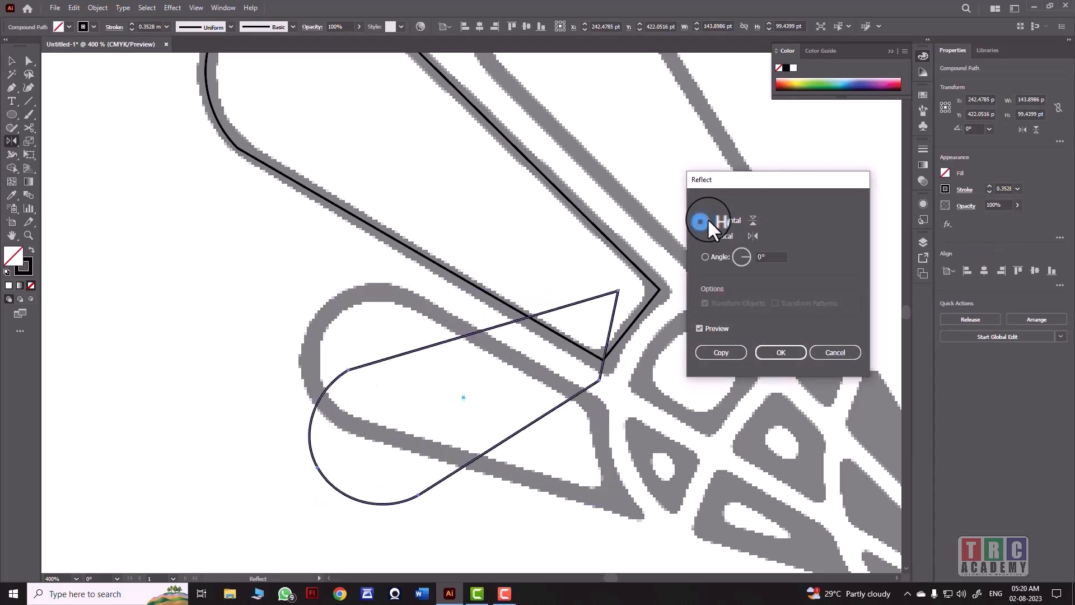
click(720, 352)
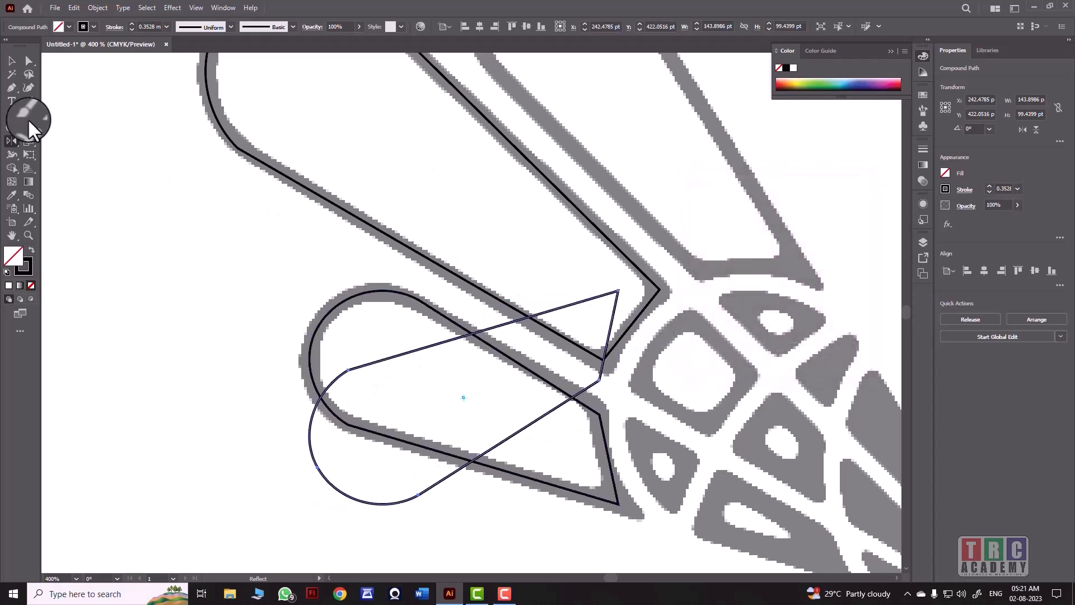
Step: Rotate the mirrored petal copy to match the lower petal's slant and move it over the untraced upper-right reference petal
click(12, 61)
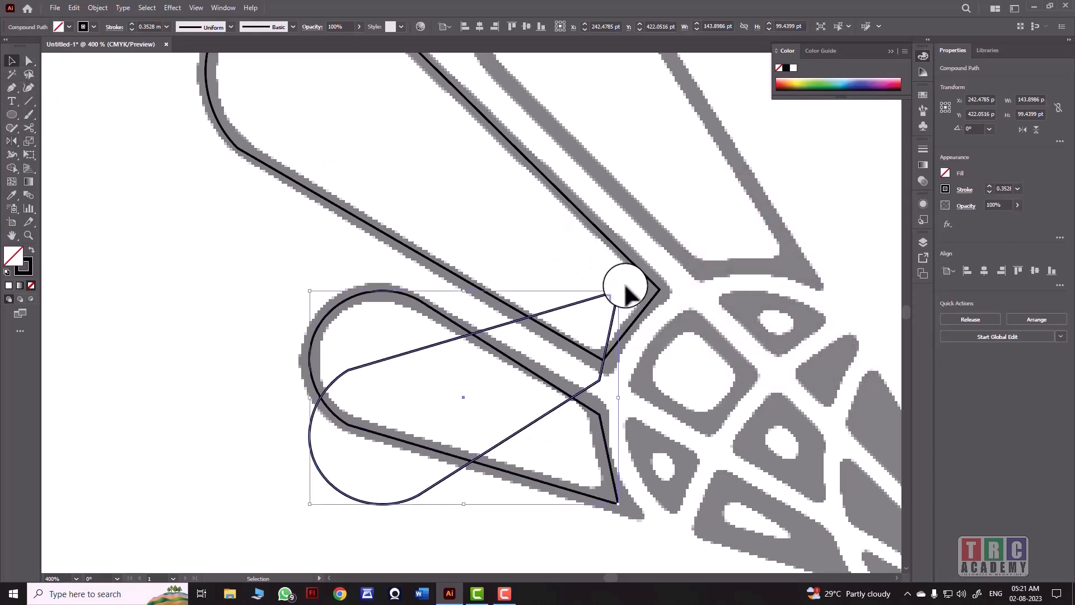
drag(623, 287, 620, 436)
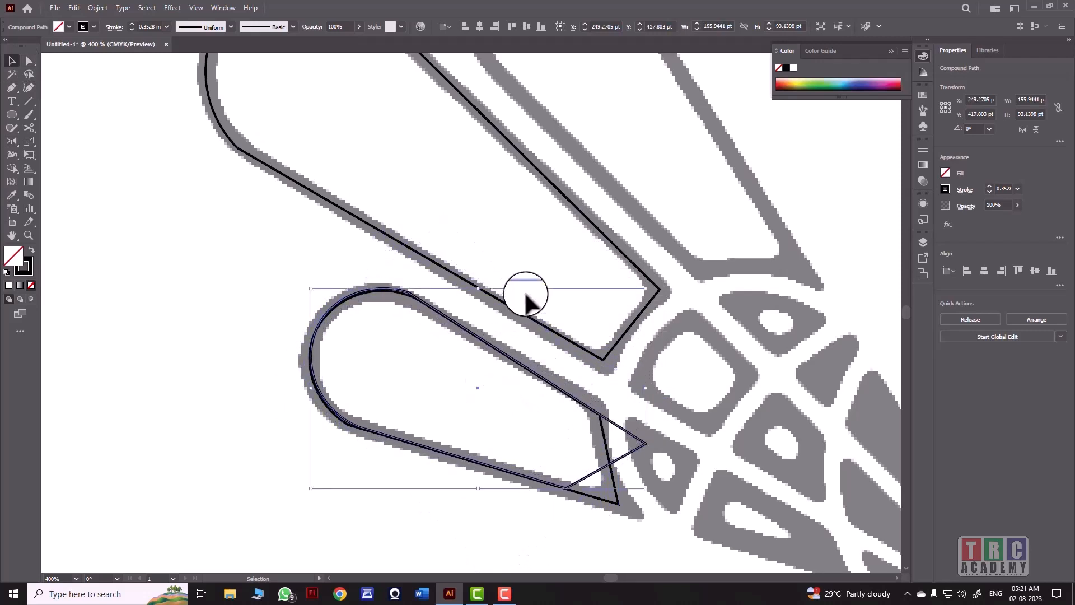
click(560, 238)
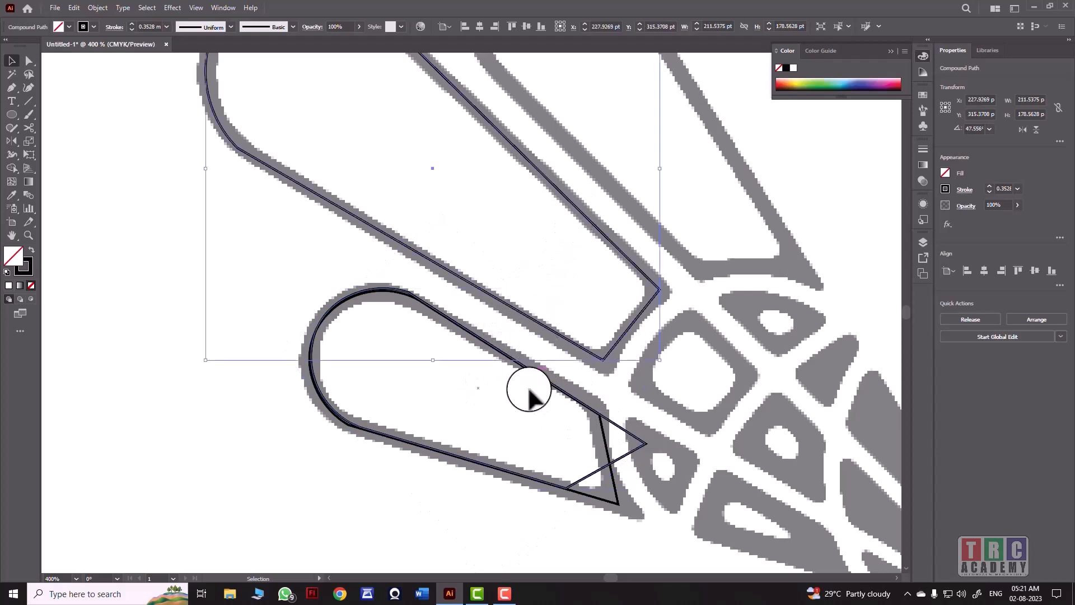
drag(627, 432, 765, 146)
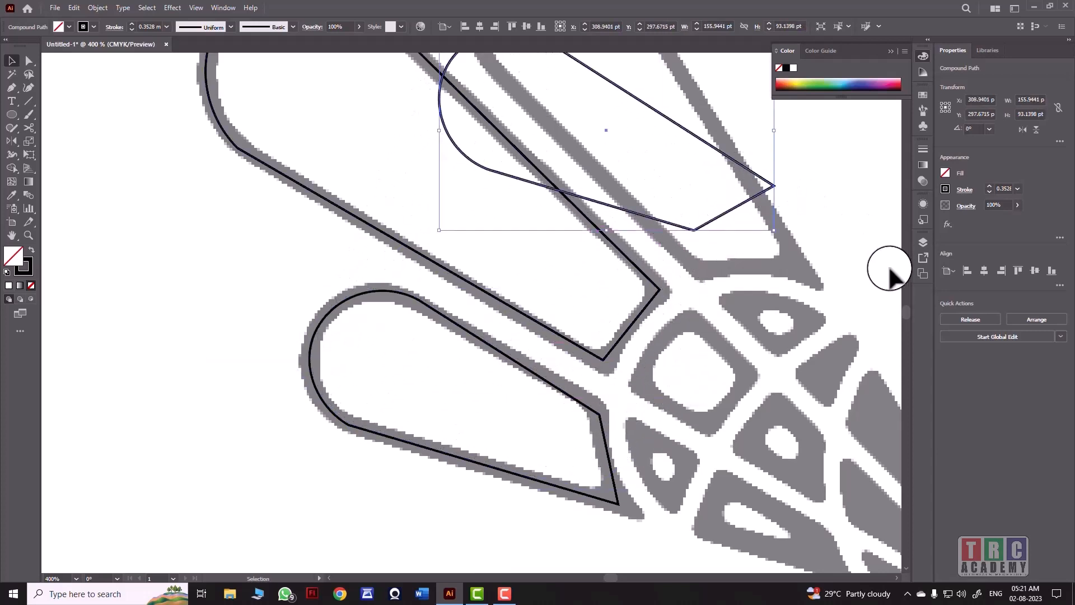
Step: Rotate the mirrored copy to the upper-right reference petal's slant and shift it so its rounded end sits on the grey band
drag(905, 317, 905, 309)
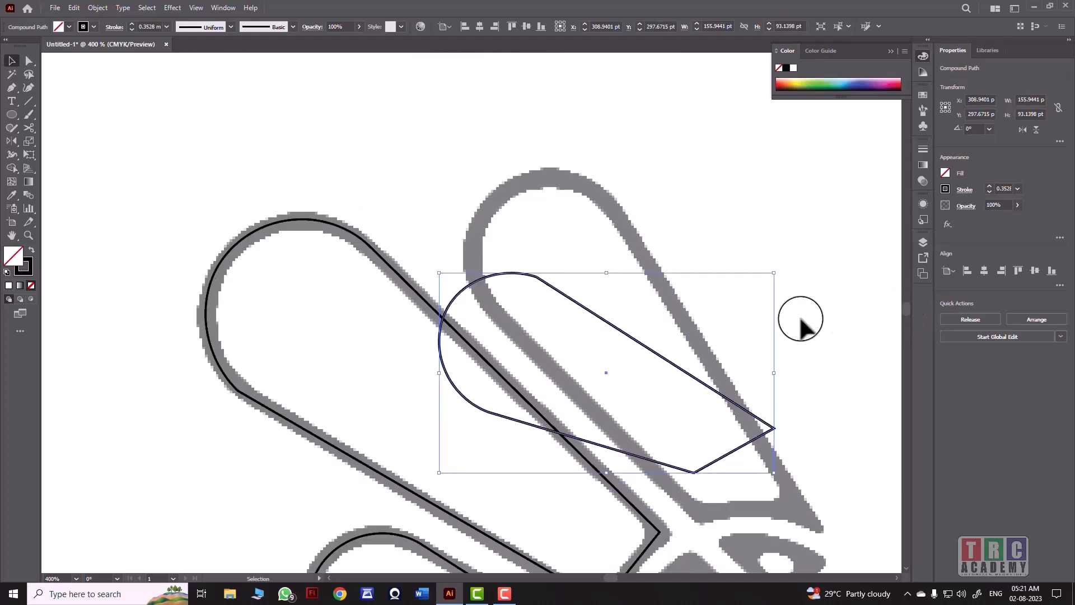
drag(779, 268, 783, 344)
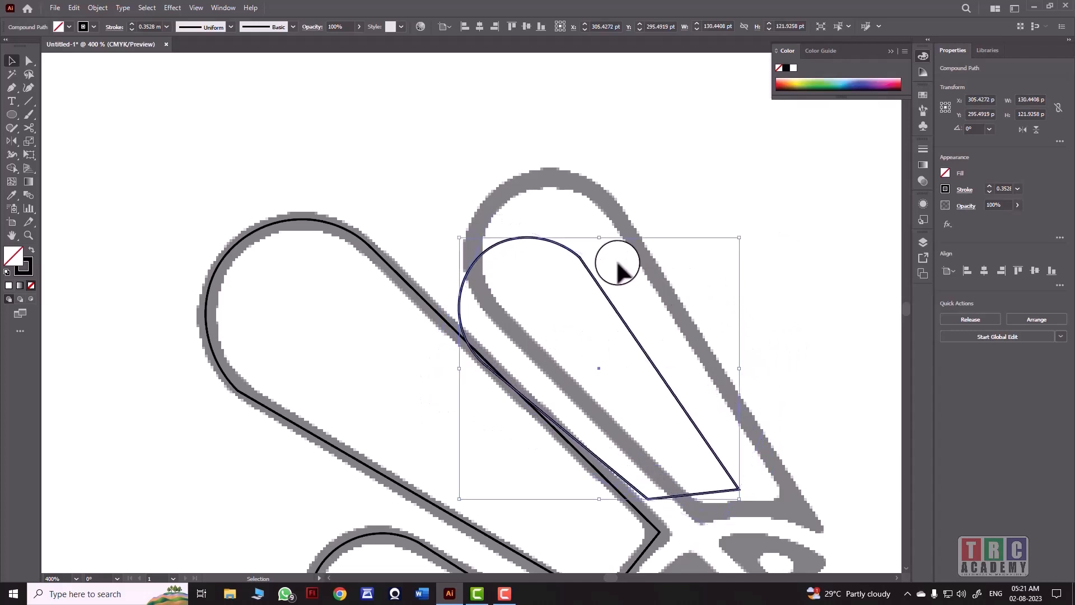
drag(590, 269, 621, 242)
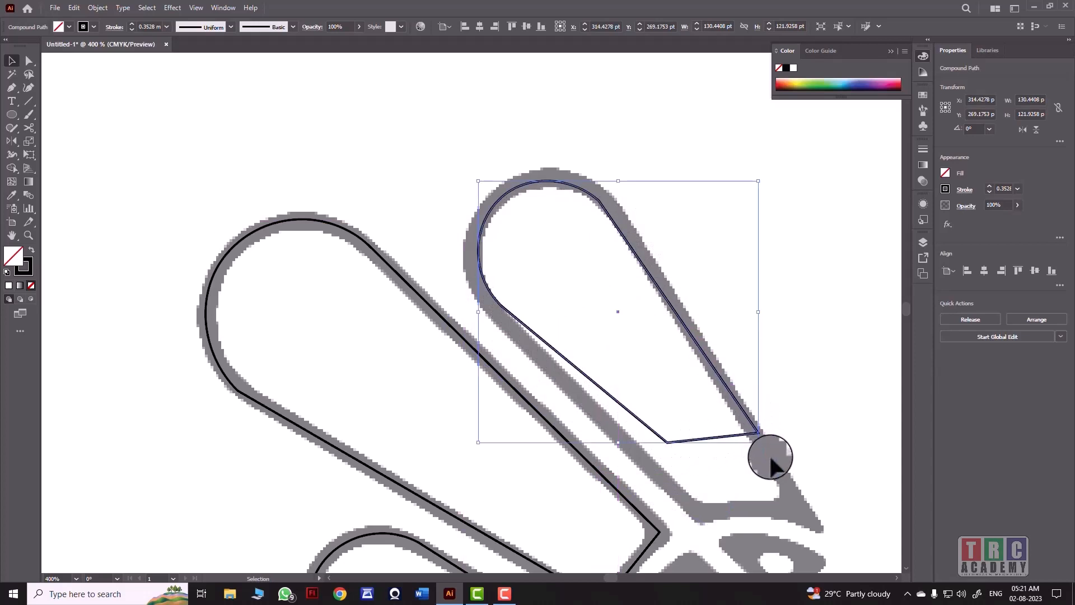
click(29, 60)
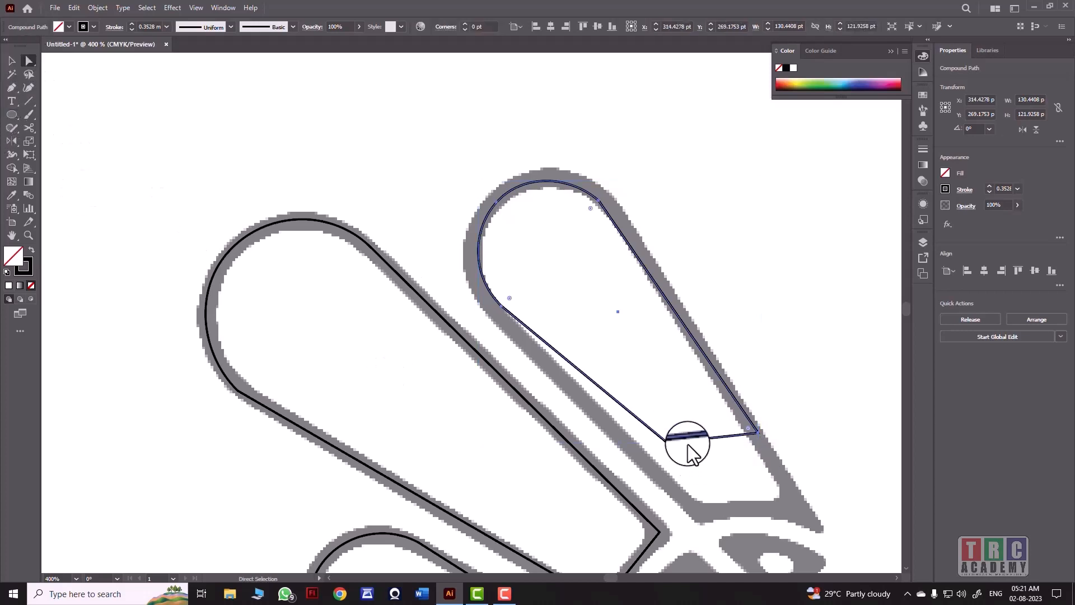
click(670, 442)
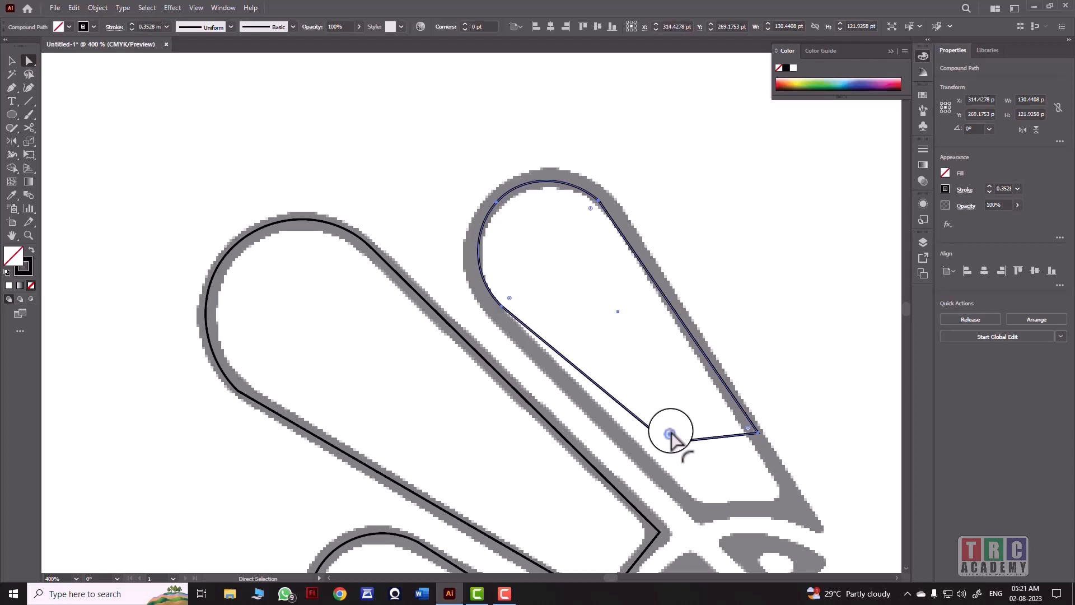
mouse_move(669, 434)
mouse_down()
mouse_move(633, 431)
mouse_move(663, 432)
mouse_up()
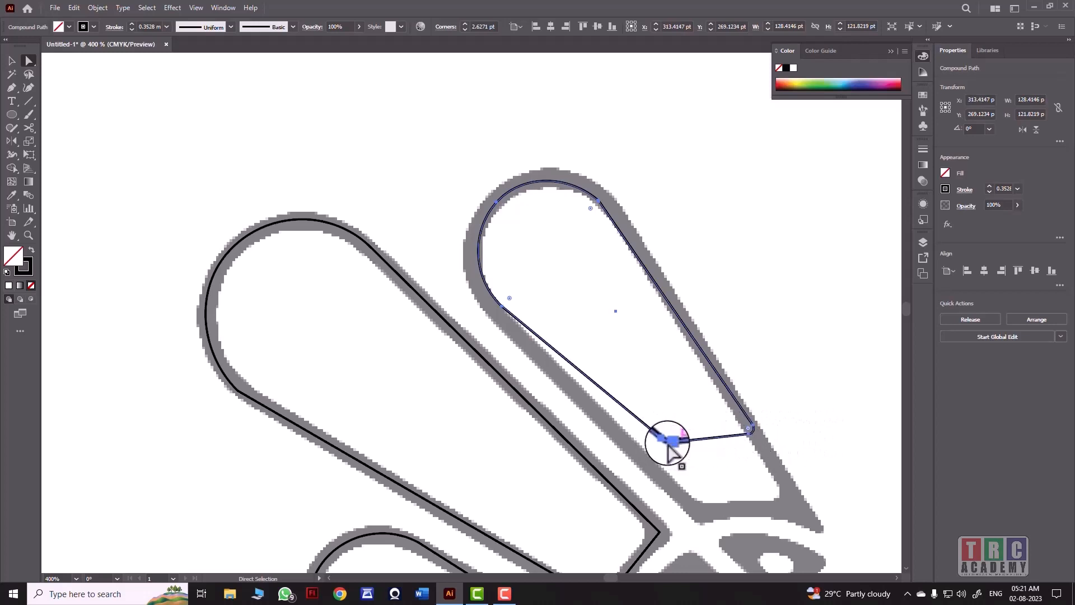
drag(667, 444, 761, 452)
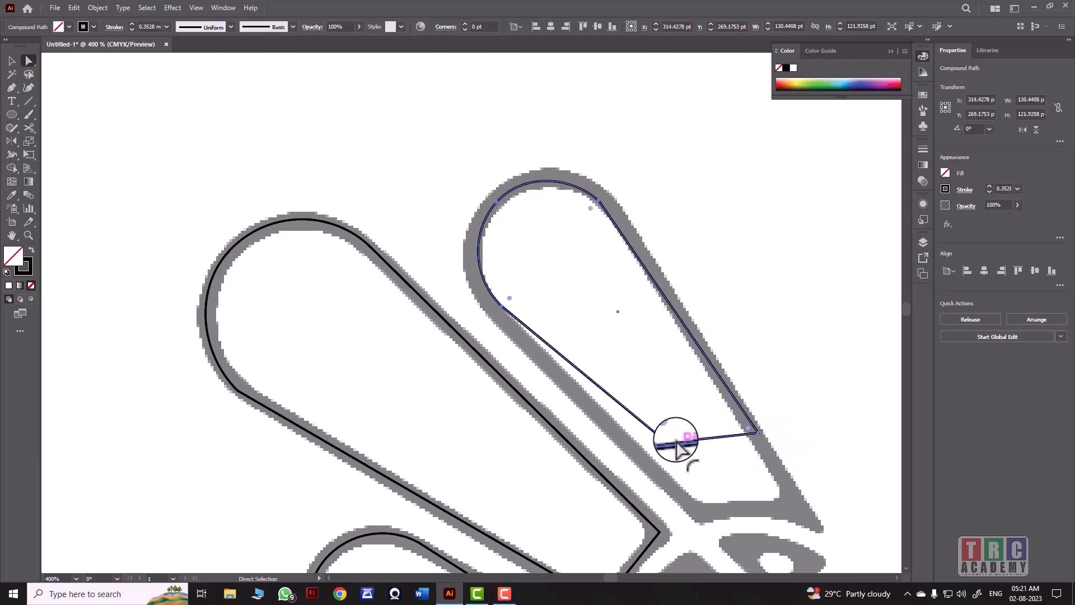
Step: Round the mirrored petal's two inner corners by about 3.83 pt and select an anchor point on its right inner corner
drag(676, 436, 646, 445)
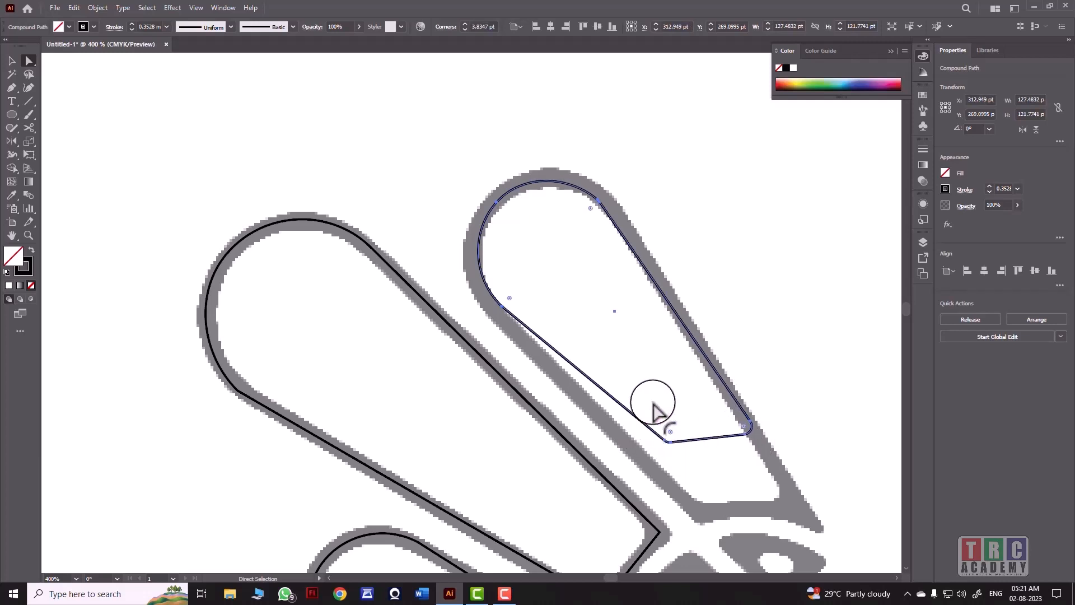
drag(827, 450, 726, 415)
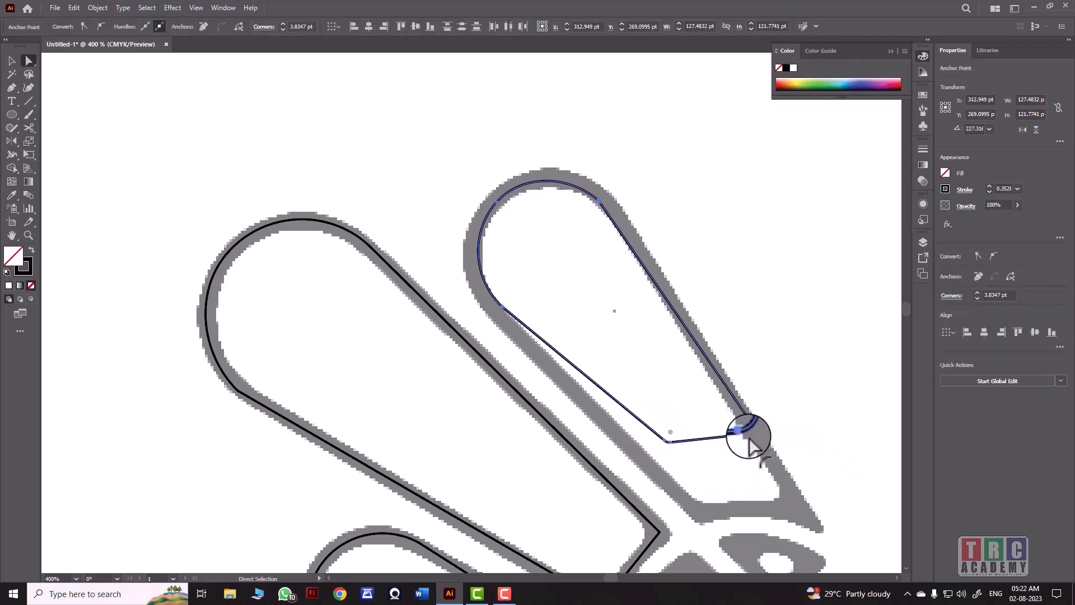
click(750, 433)
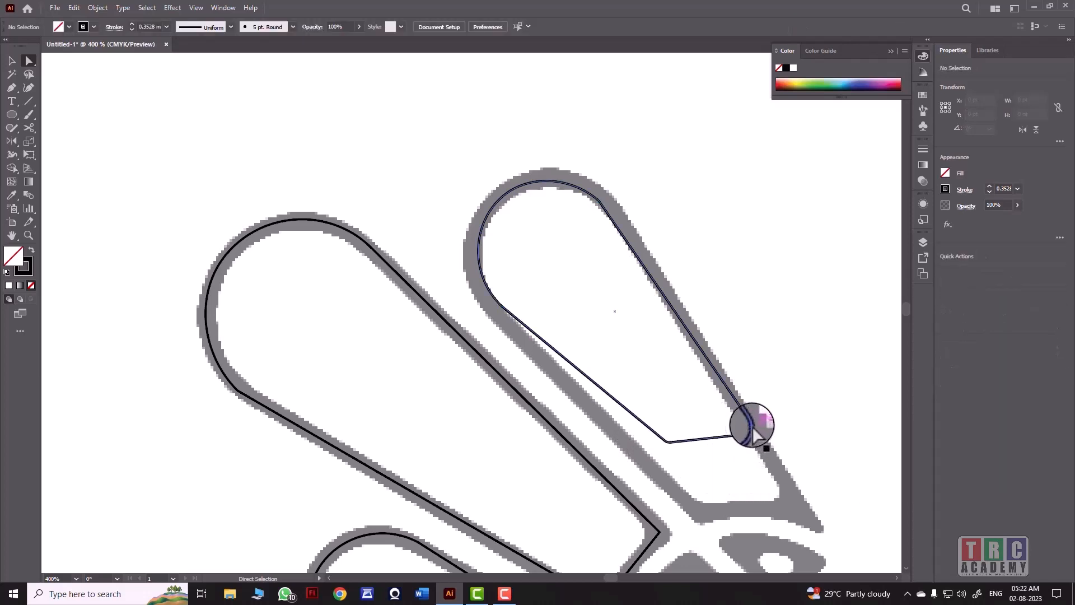
click(751, 426)
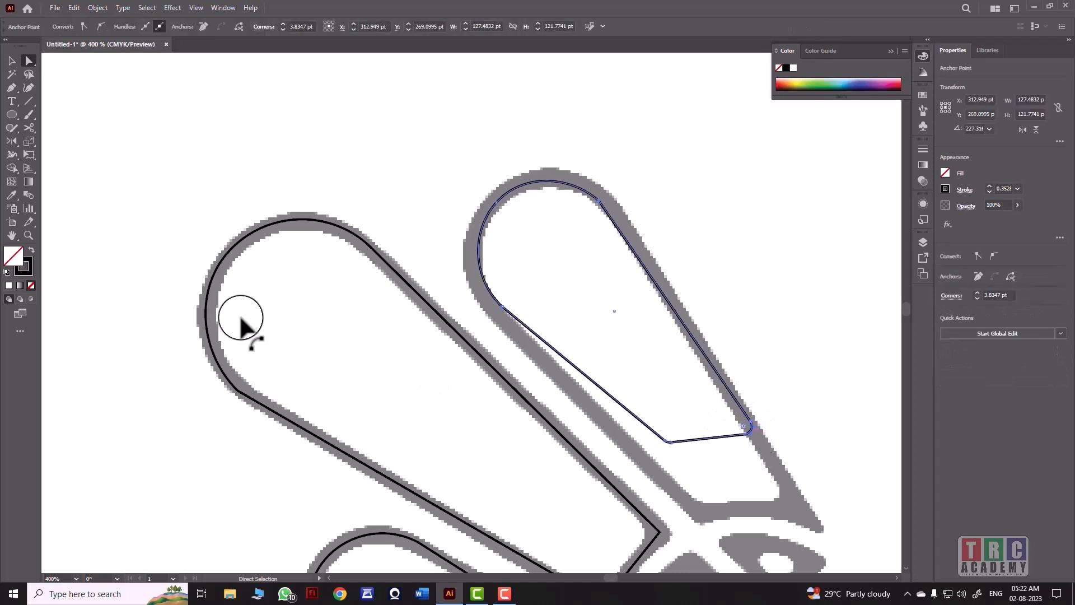
Step: Move the lower anchor of the right inner corner down along the grey band and pull the left corner's lower anchor downward
click(28, 235)
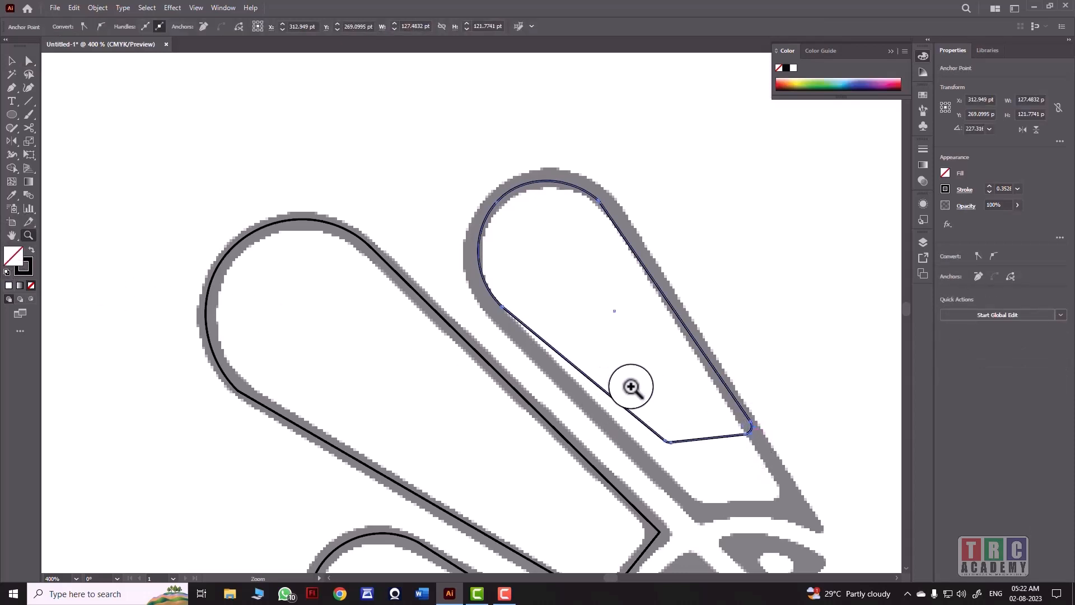
drag(629, 389, 748, 554)
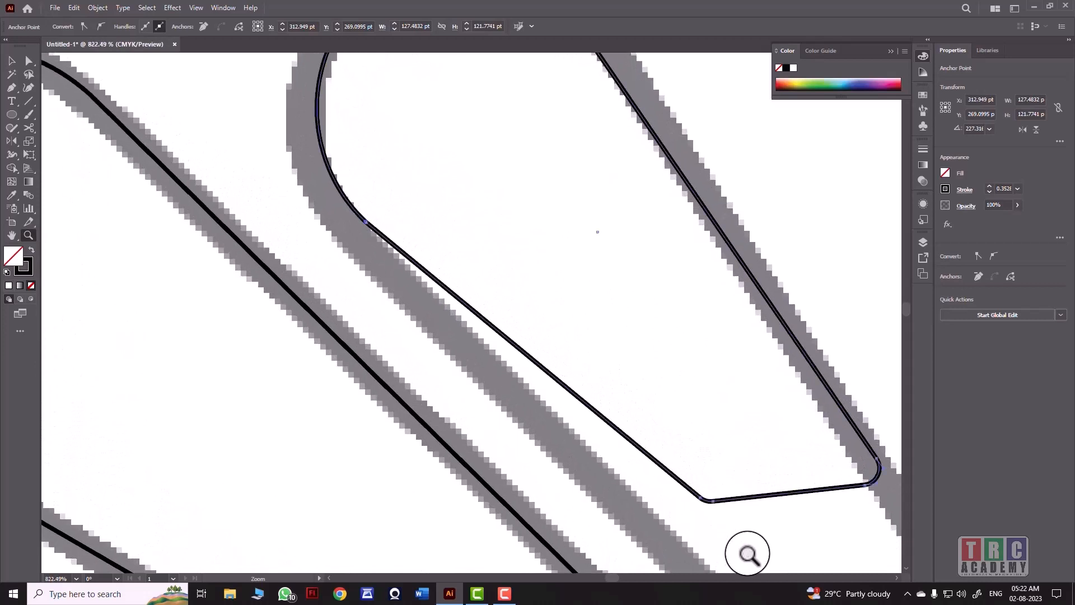
scroll(611, 576, right, 6)
scroll(612, 577, left, 1)
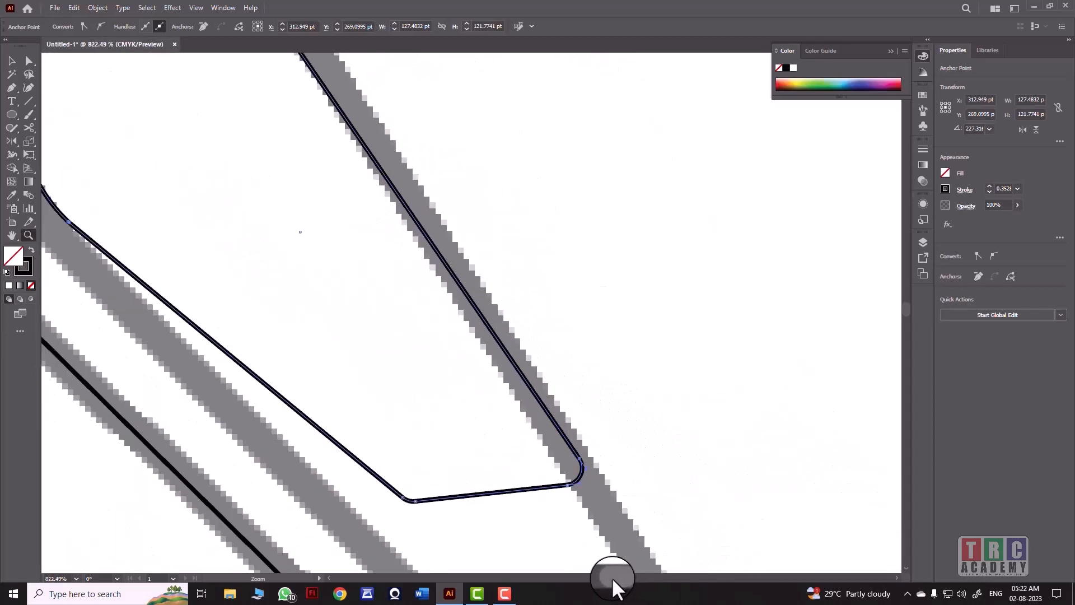
click(29, 60)
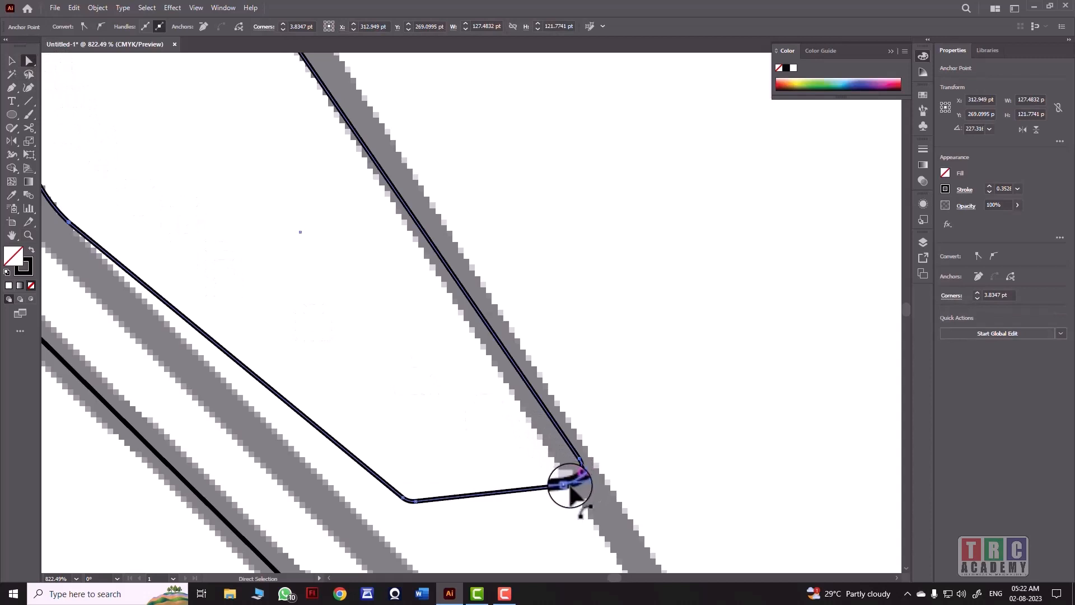
drag(567, 486, 617, 539)
drag(415, 503, 418, 553)
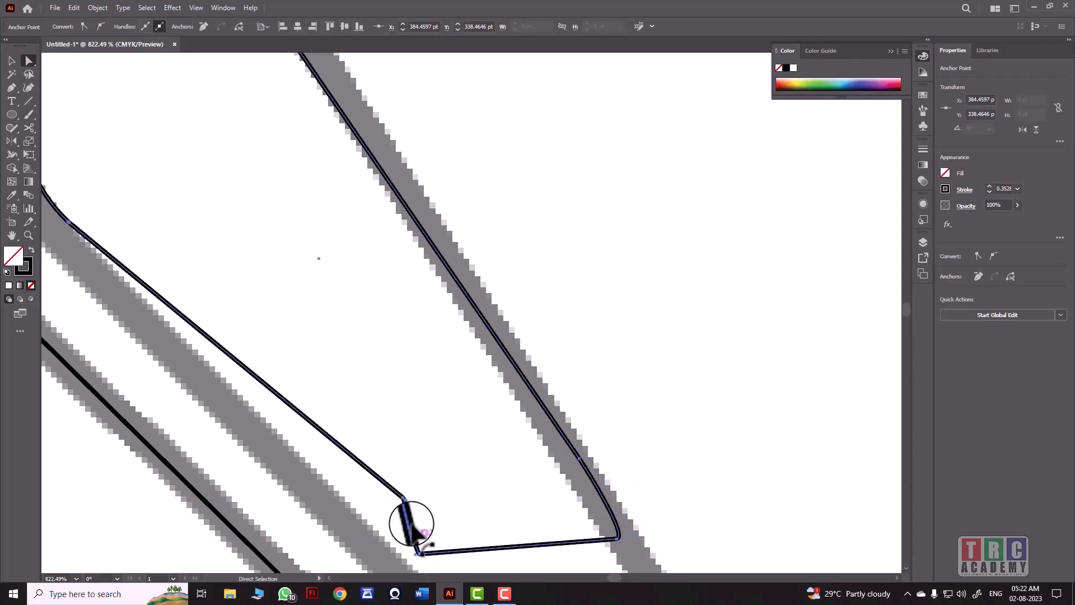
Step: Delete the leftover upper anchor point at the mirrored petal's left inner corner
click(399, 498)
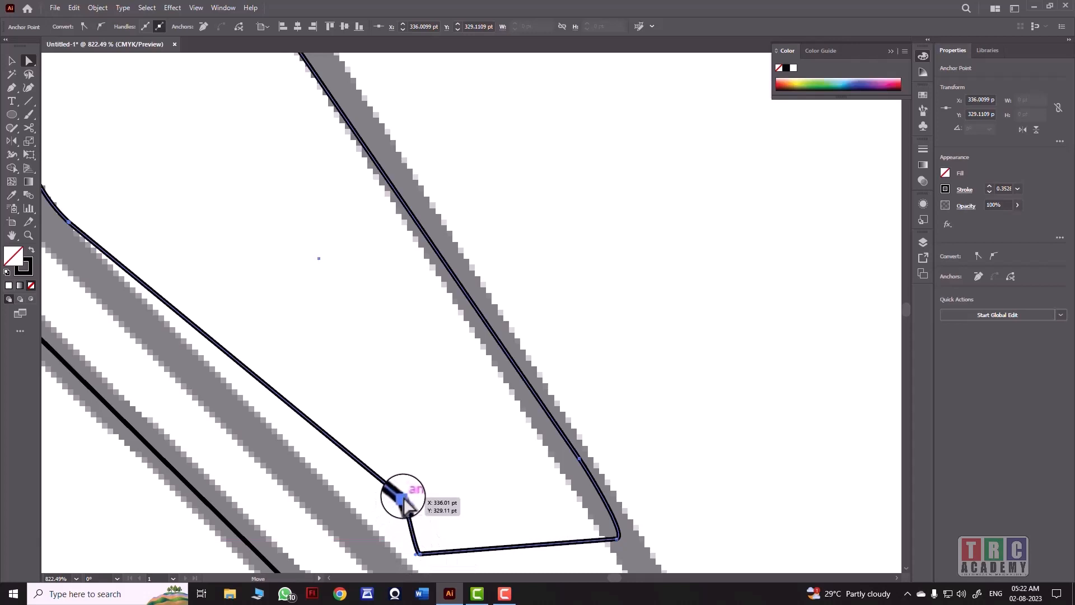
right_click(402, 496)
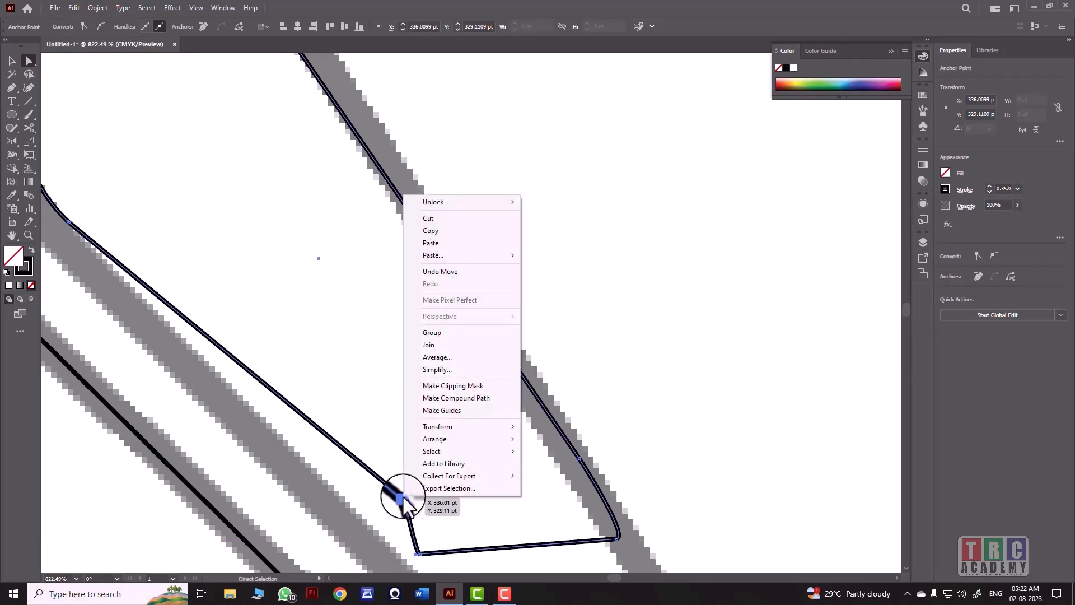
click(375, 432)
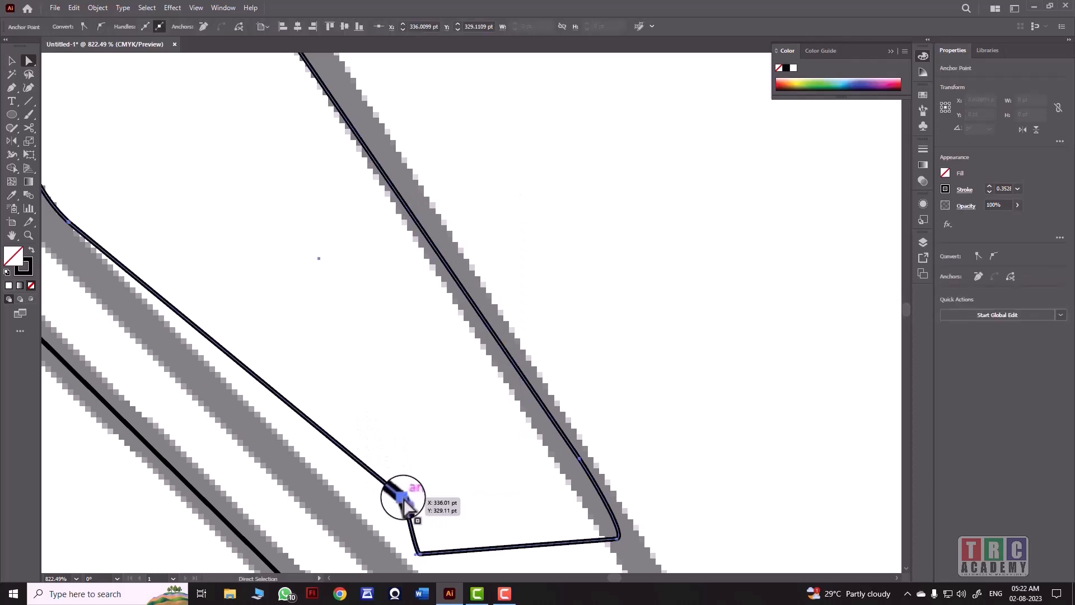
key(Delete)
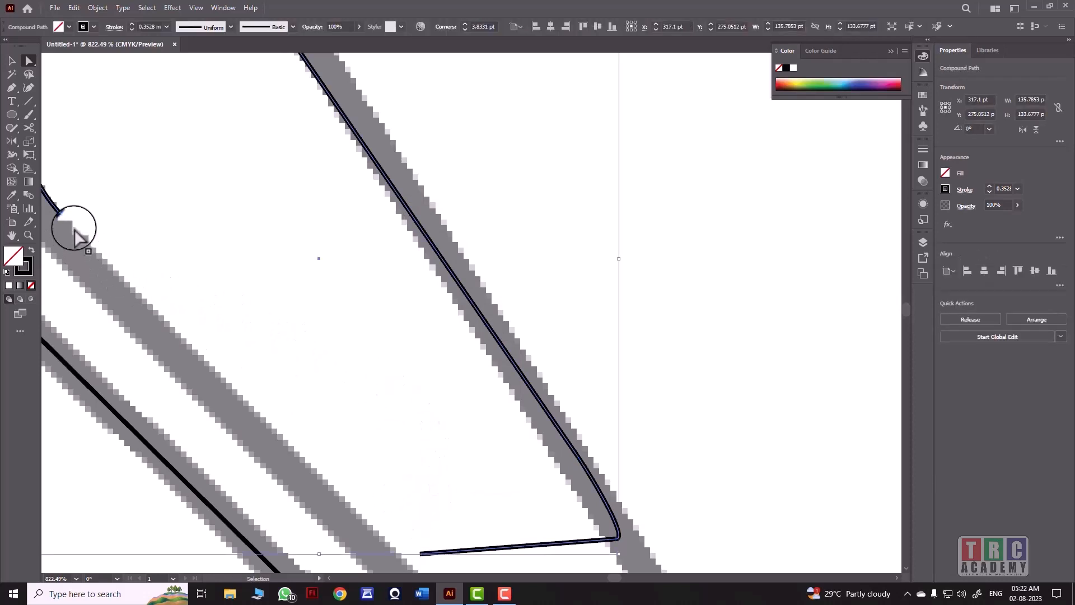
Step: Join the mirrored petal's open path ends and move the left side's lower anchors down the grey band to the inner-left corner
key(ctrl+j)
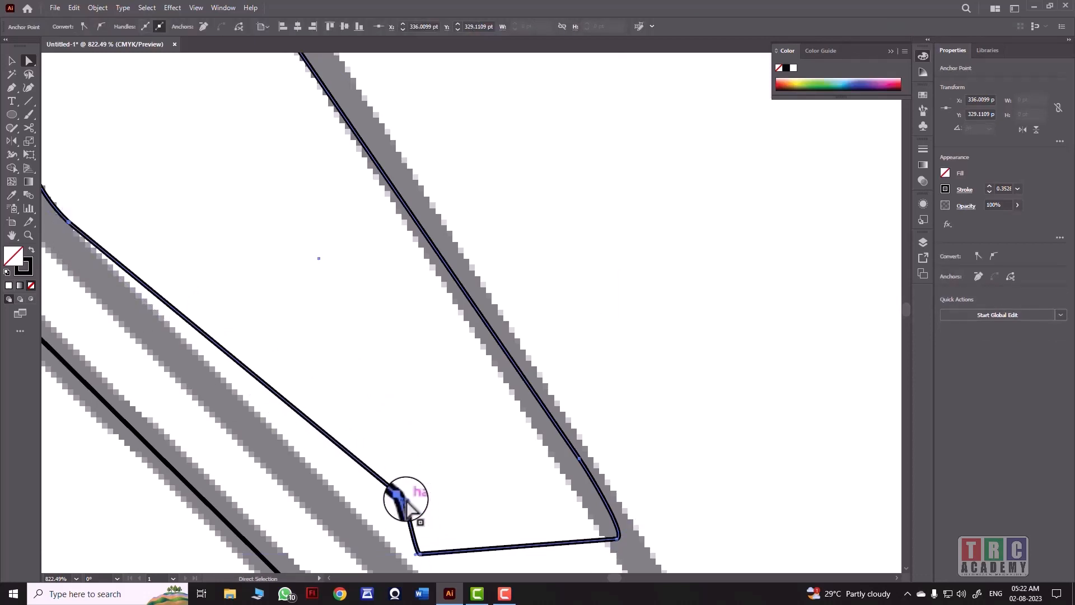
drag(403, 497, 365, 547)
drag(906, 310, 905, 312)
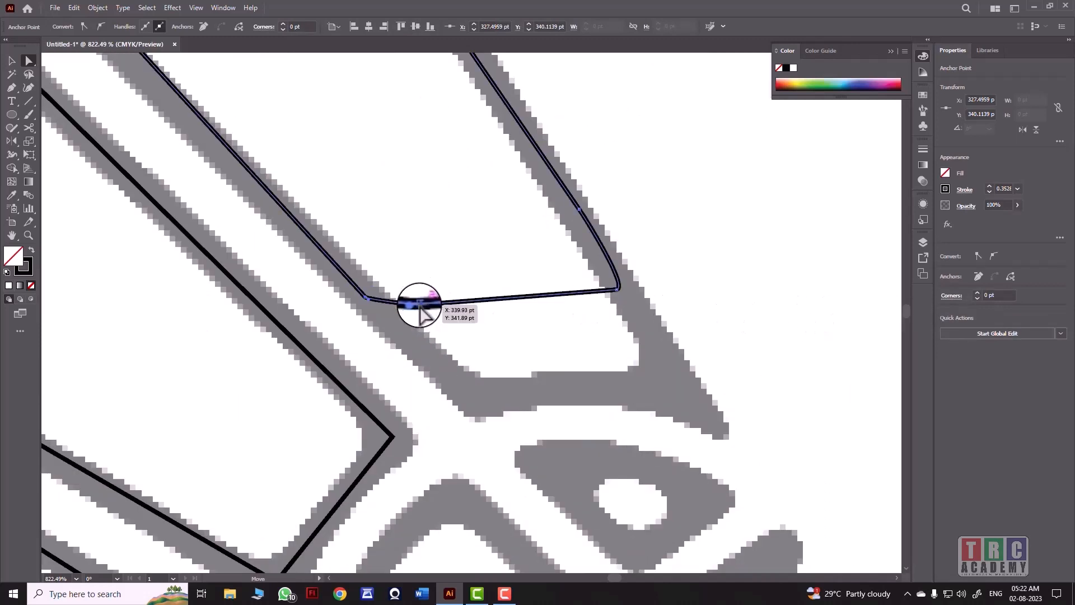
drag(420, 307, 474, 397)
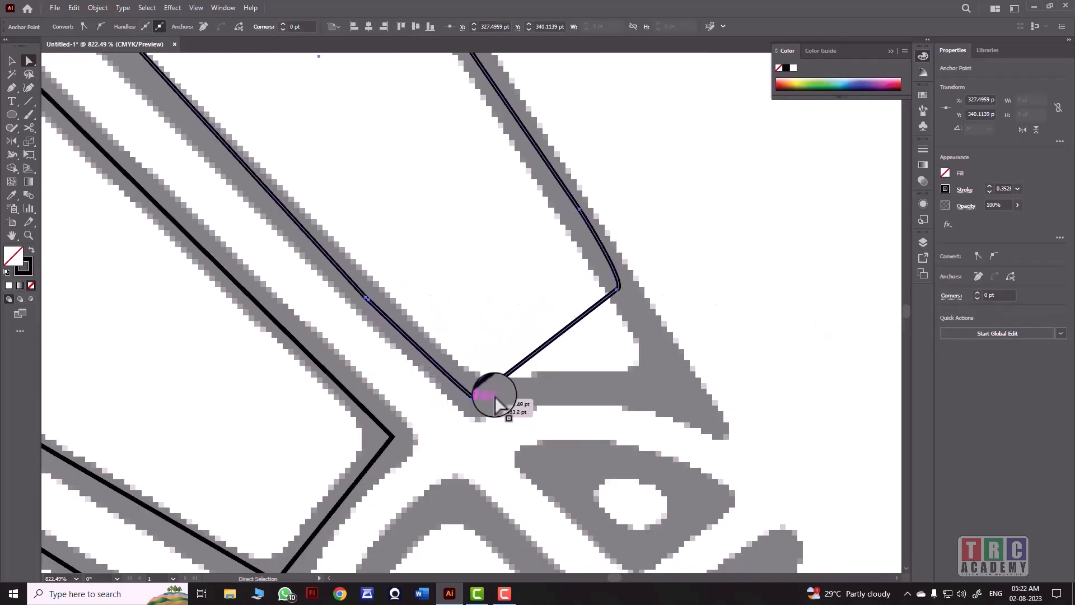
Step: Move the petal's inner-right corner anchor down to the reference corner and fine-tune both inner corners on the grey band
click(616, 290)
drag(616, 289, 690, 418)
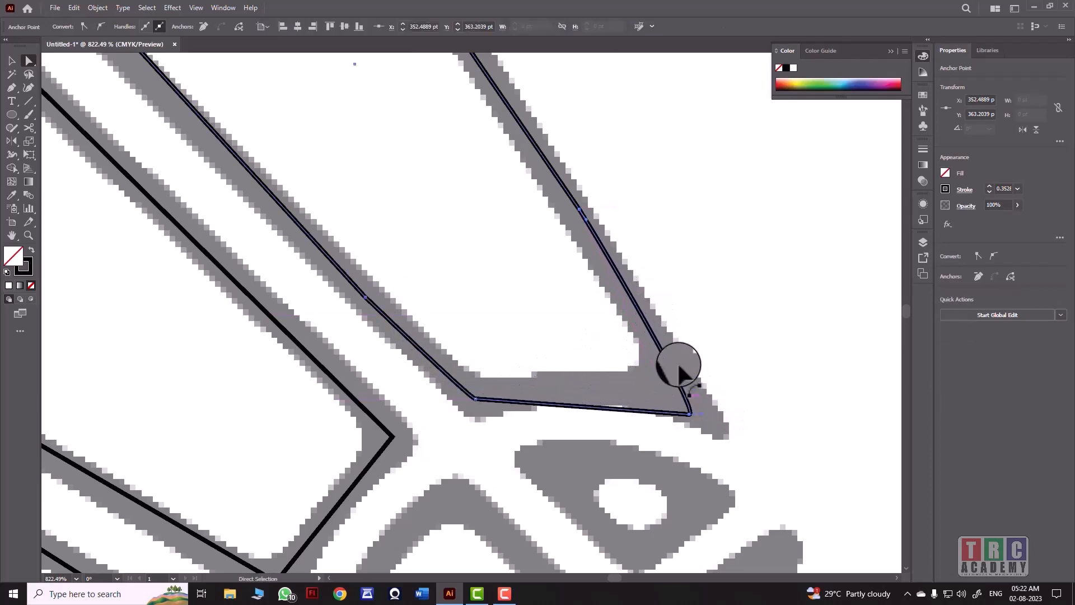
click(583, 214)
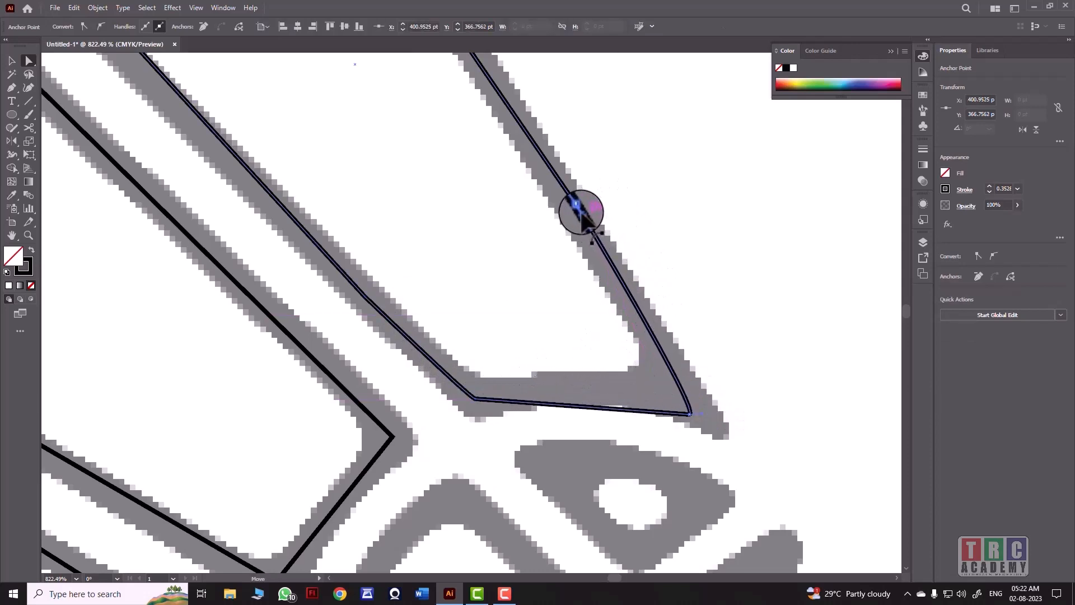
click(578, 212)
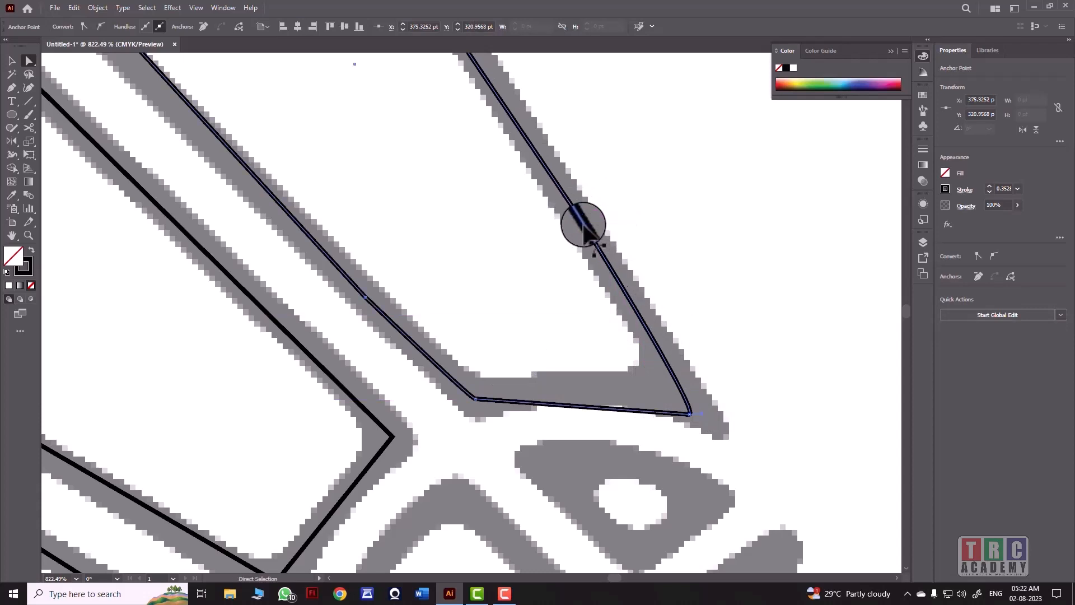
drag(690, 415, 682, 391)
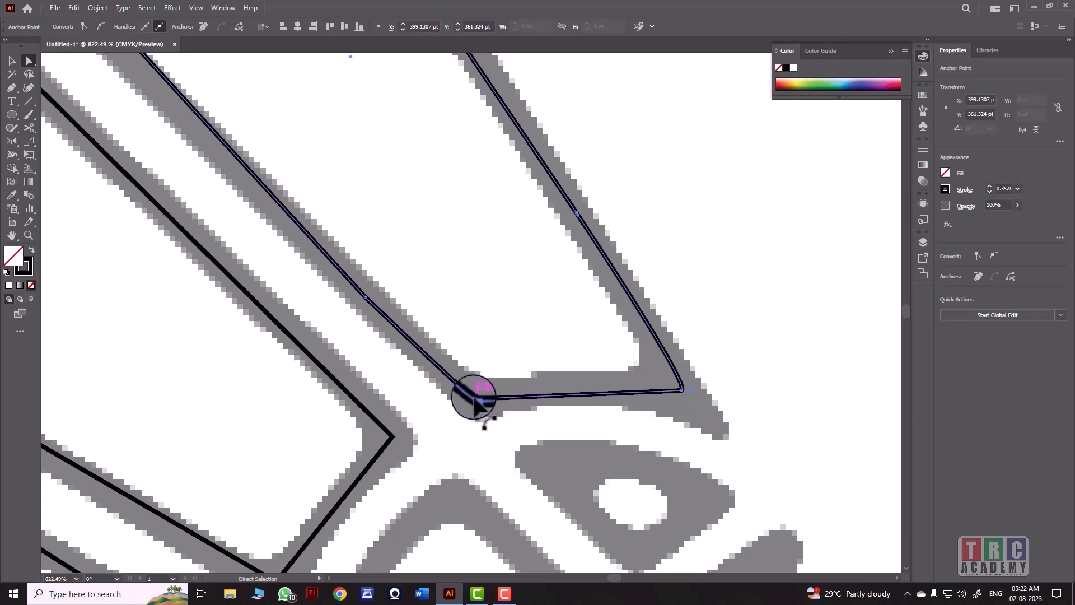
drag(476, 402, 474, 400)
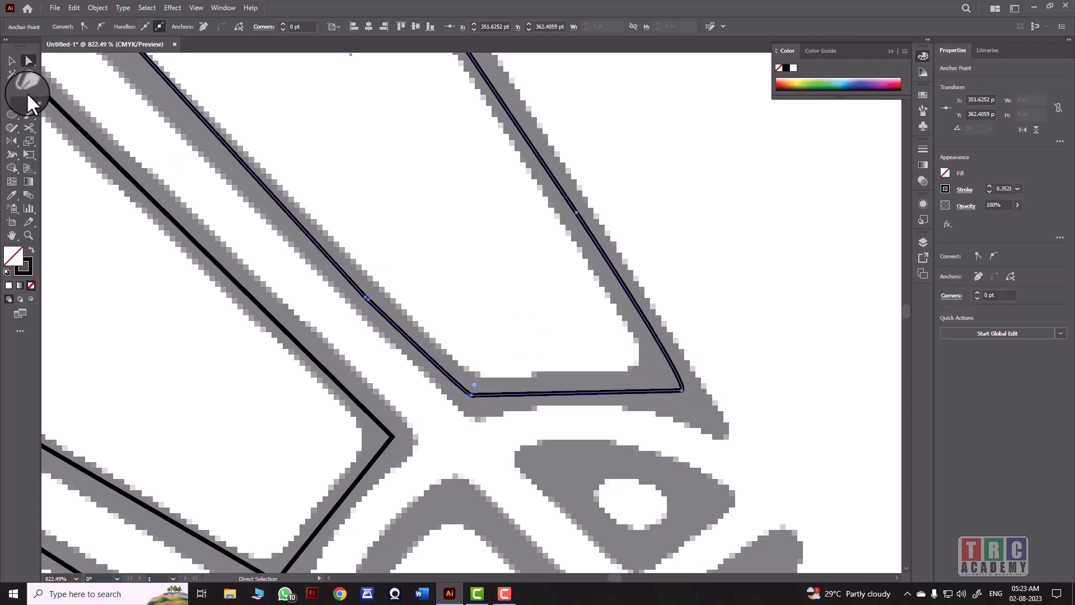
Step: Convert the petal's two inner corner anchors and the anchor on its right side to sharp points
drag(13, 86, 45, 127)
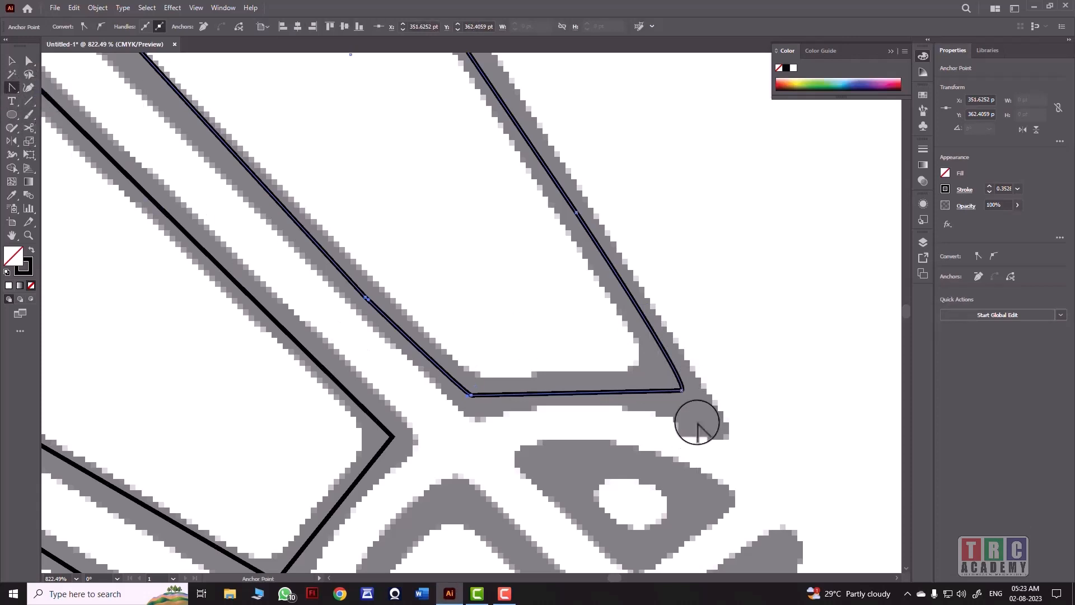
click(682, 390)
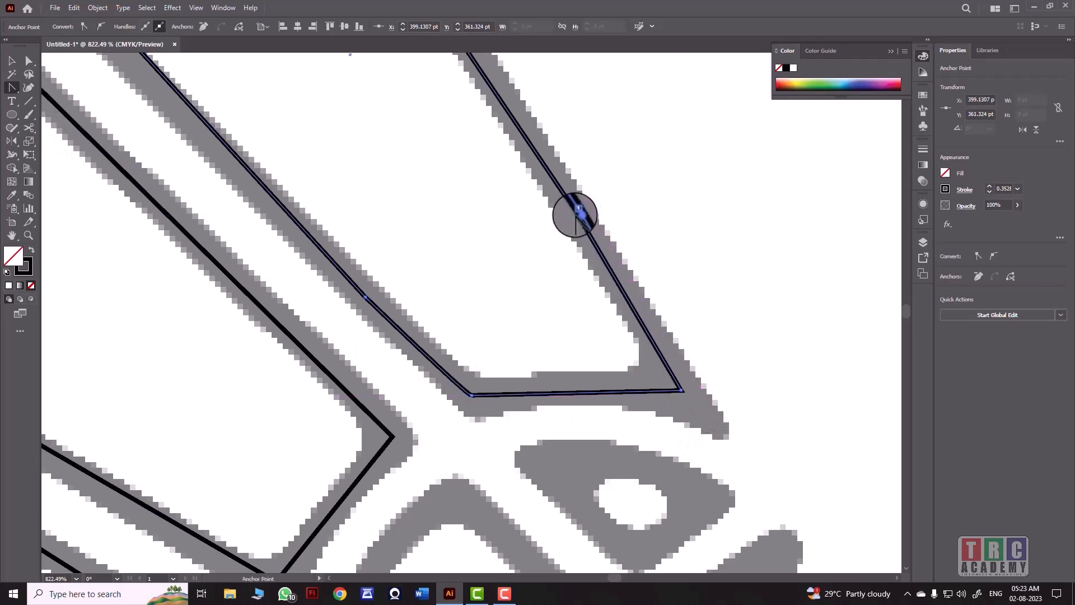
click(577, 216)
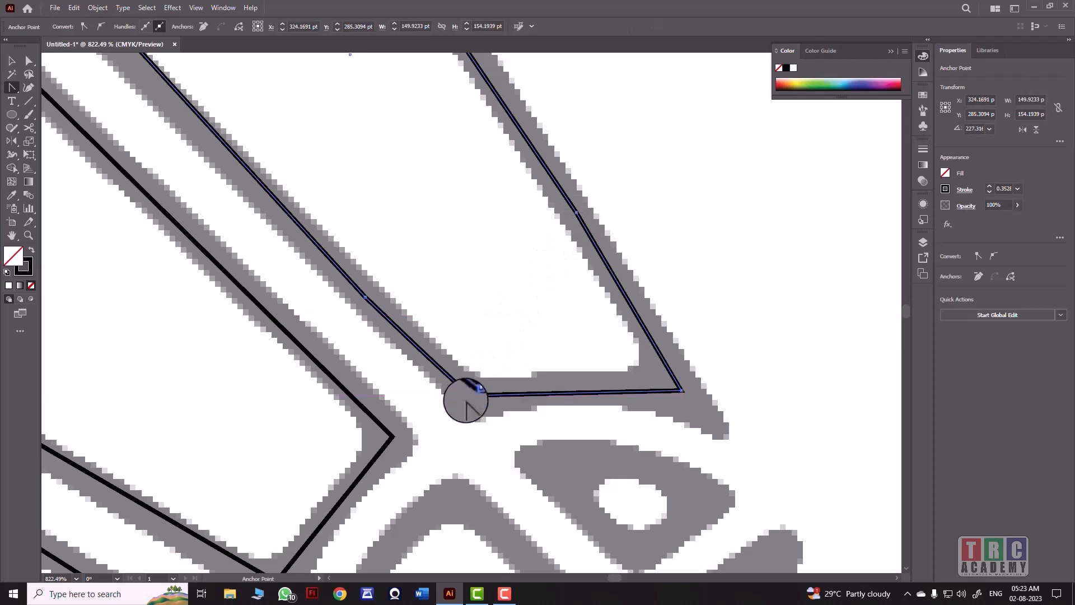
click(472, 393)
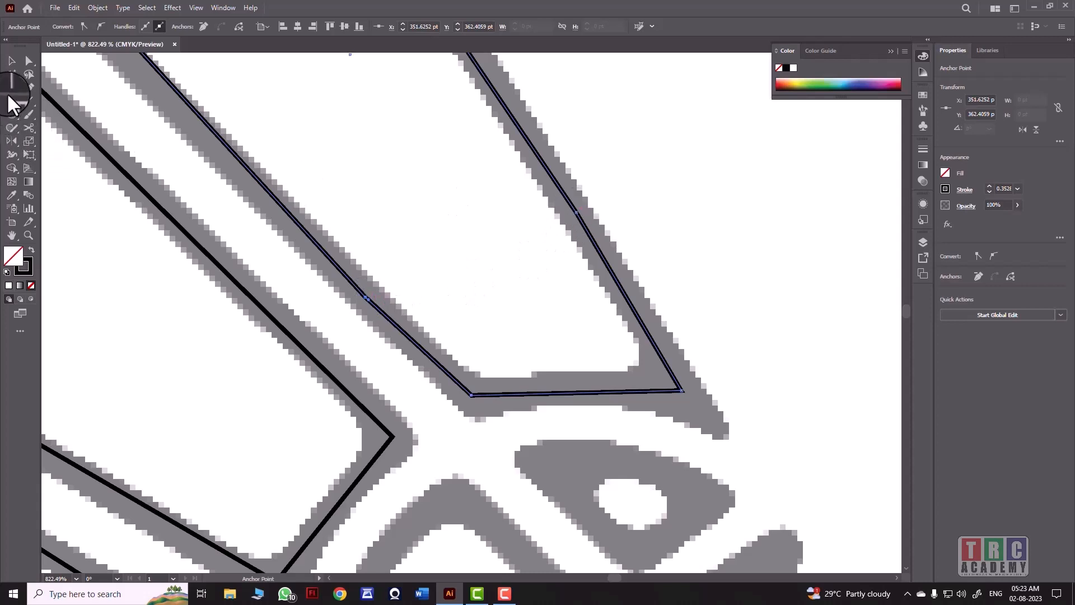
Step: Delete the surplus anchor points along the petal's right and left sides so both edges run straight
click(12, 87)
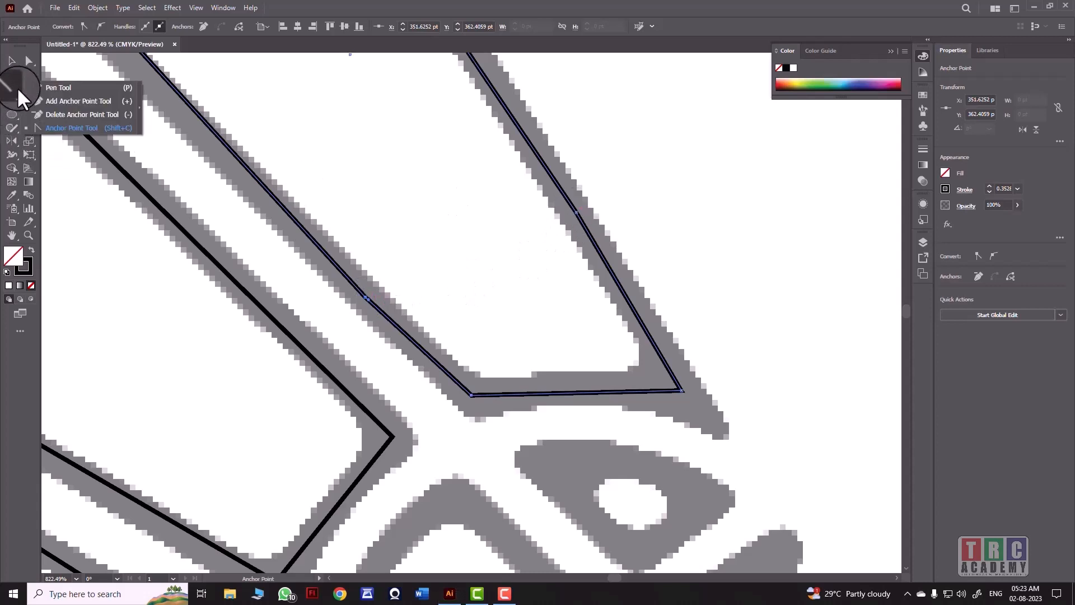
click(44, 114)
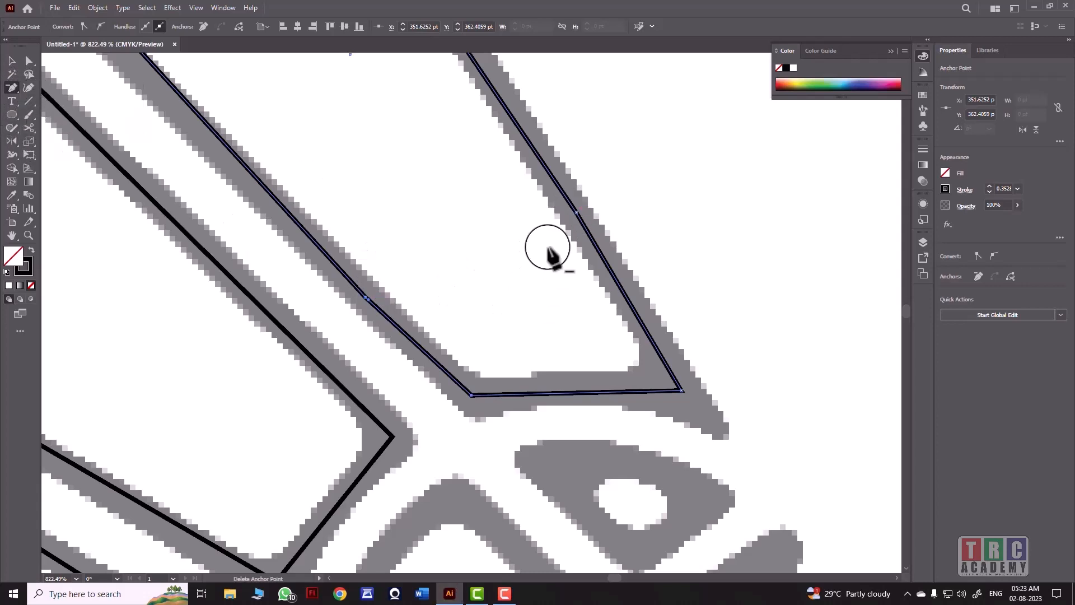
click(575, 212)
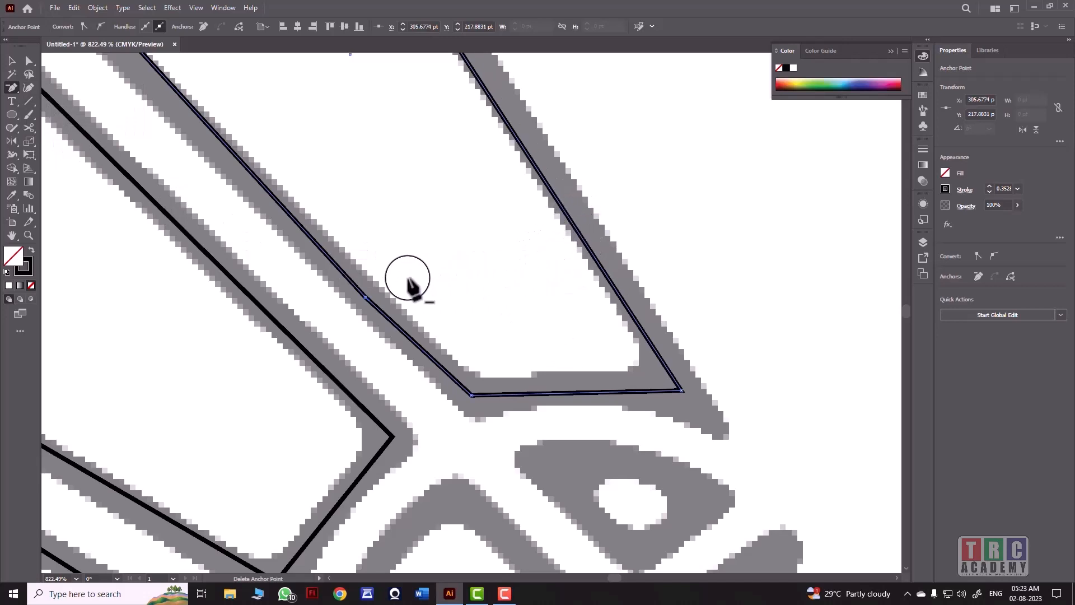
click(365, 295)
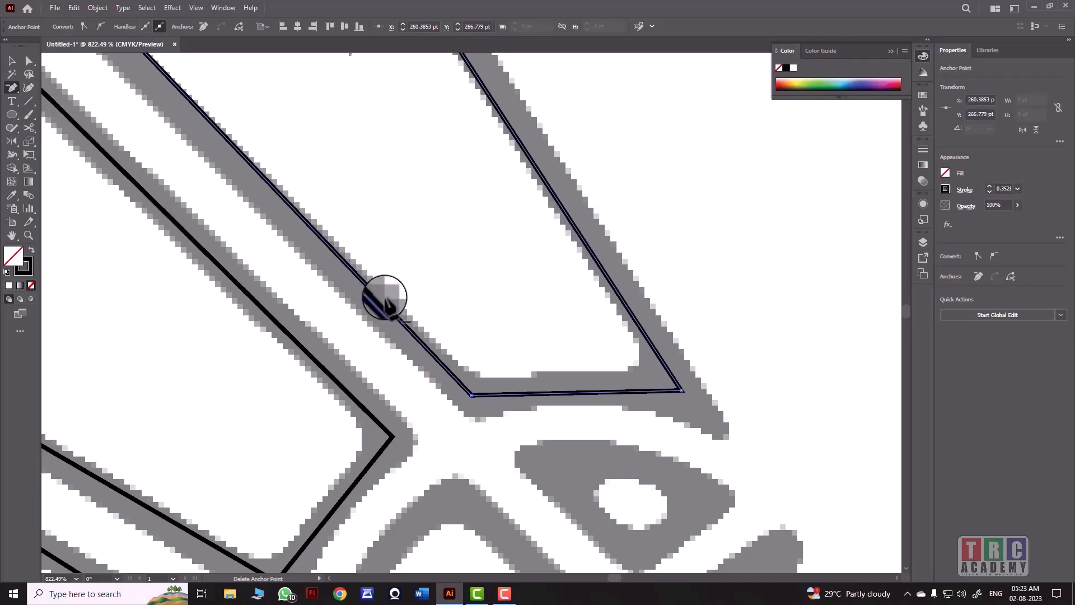
Step: Nudge the petal's inner-left corner anchor slightly outward to centre the left edge on the grey band
click(30, 61)
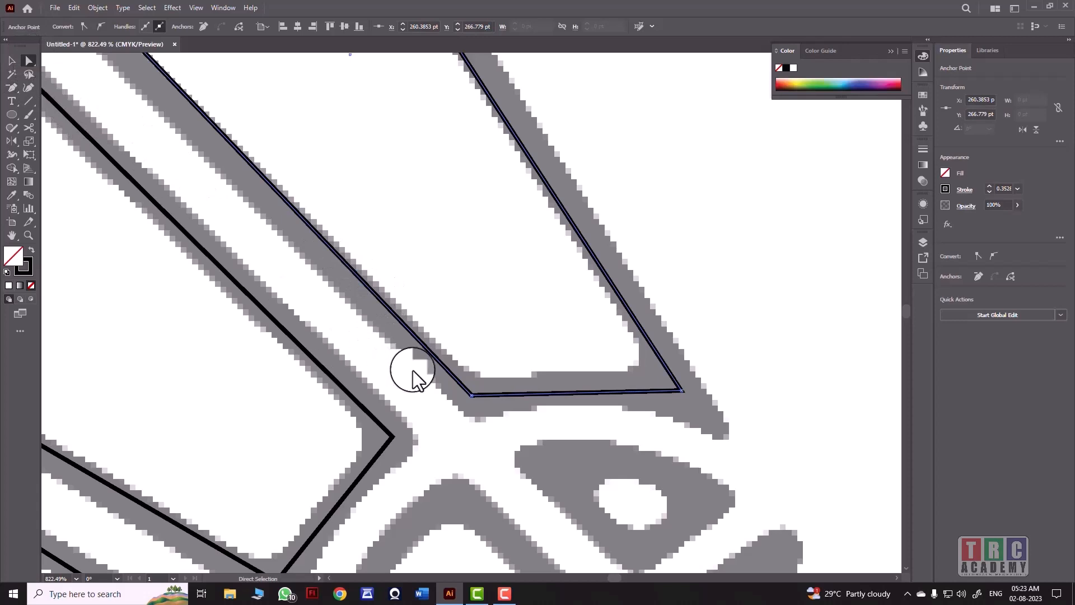
drag(471, 396, 466, 401)
drag(909, 313, 907, 311)
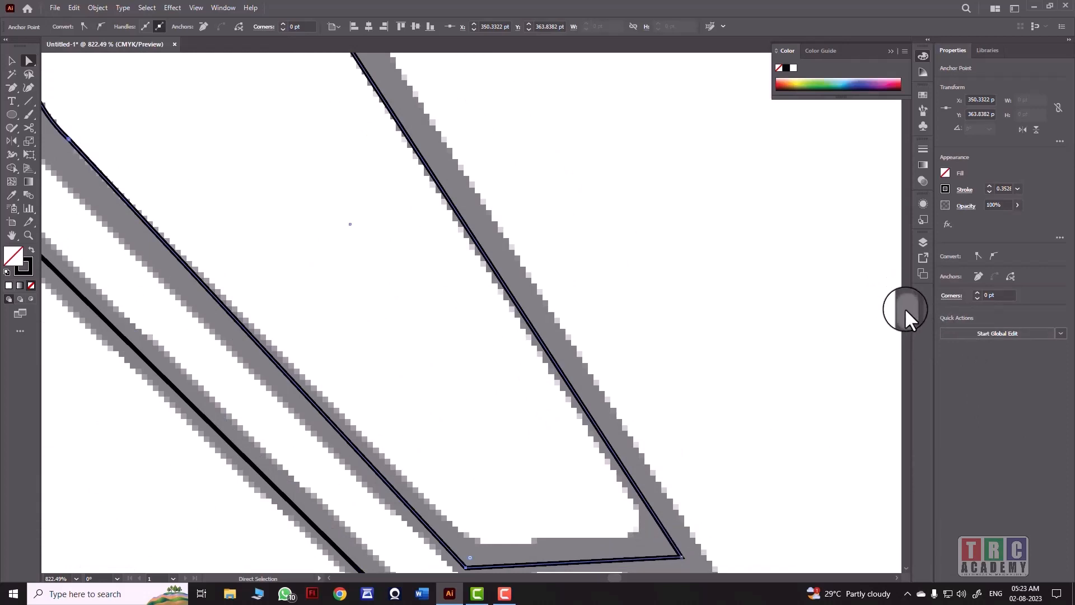
drag(905, 308, 906, 311)
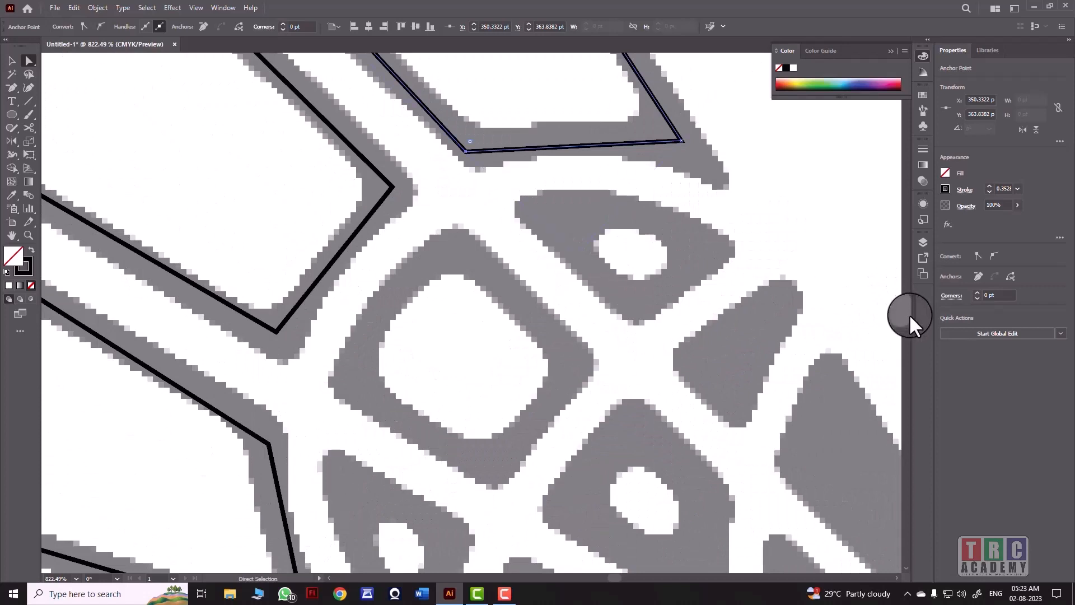
Step: Trace the uppermost long grey wedge at the artwork's lower-right end as a closed straight-sided outline with the Pen tool
key(ctrl+0)
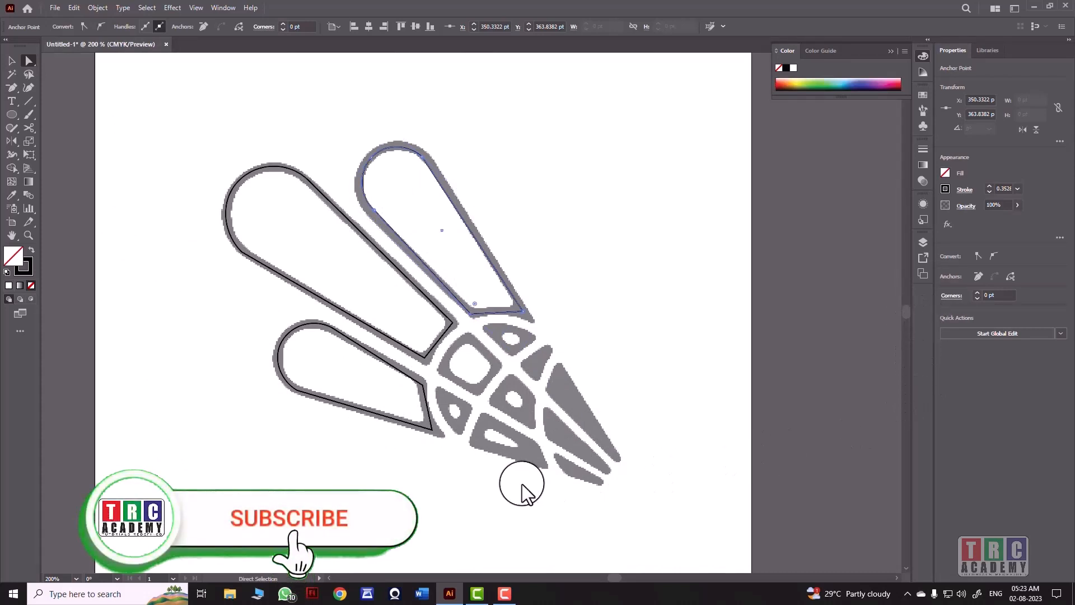
click(13, 85)
click(40, 93)
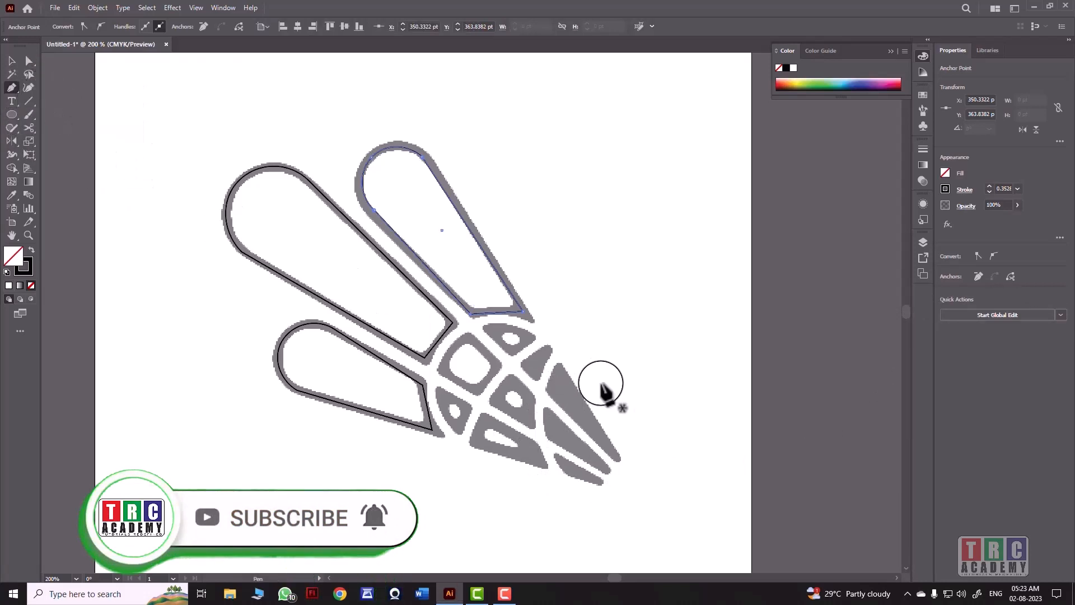
drag(546, 388, 559, 365)
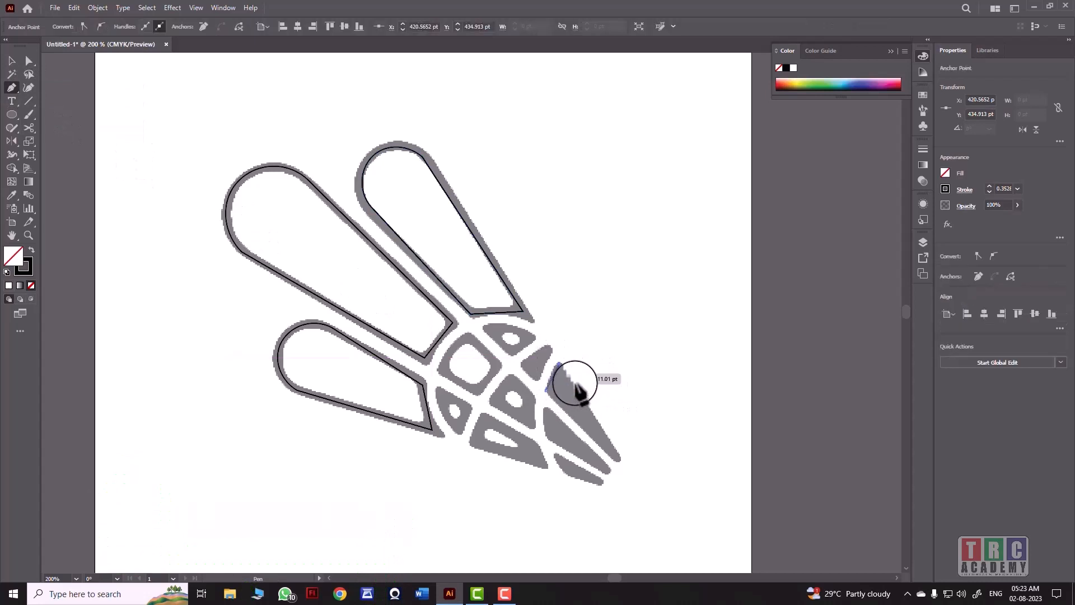
click(620, 460)
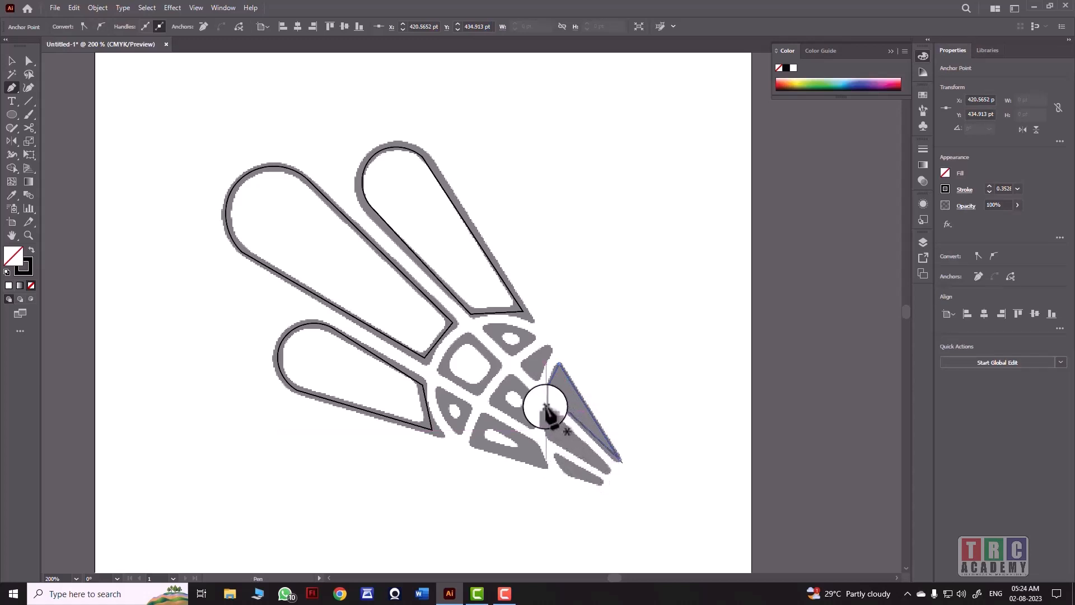
Step: Trace the middle grey wedge below the first one as a closed straight-sided outline
click(545, 408)
click(545, 438)
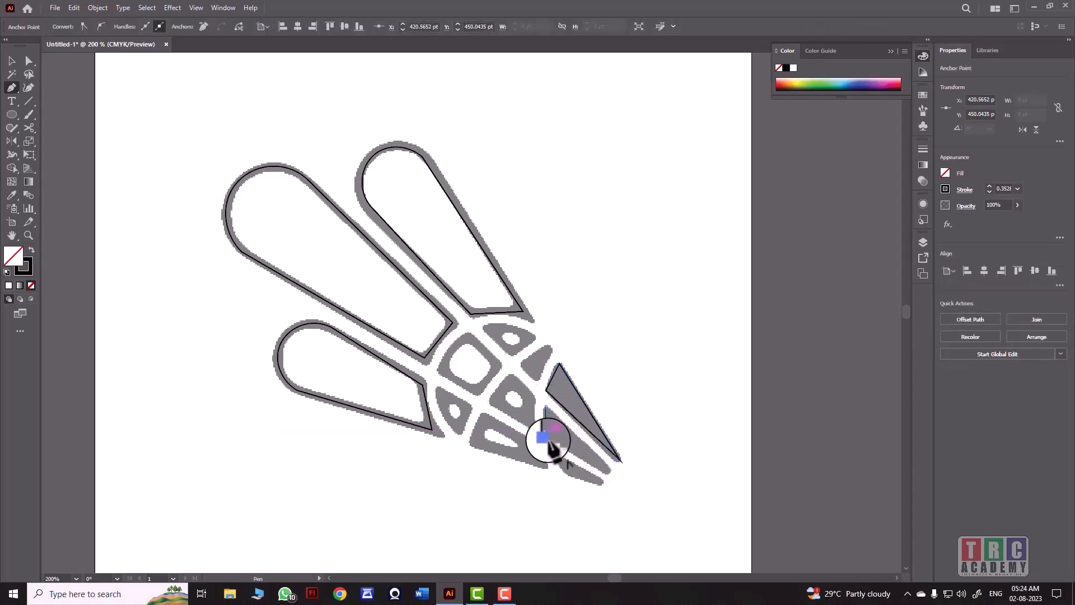
click(607, 476)
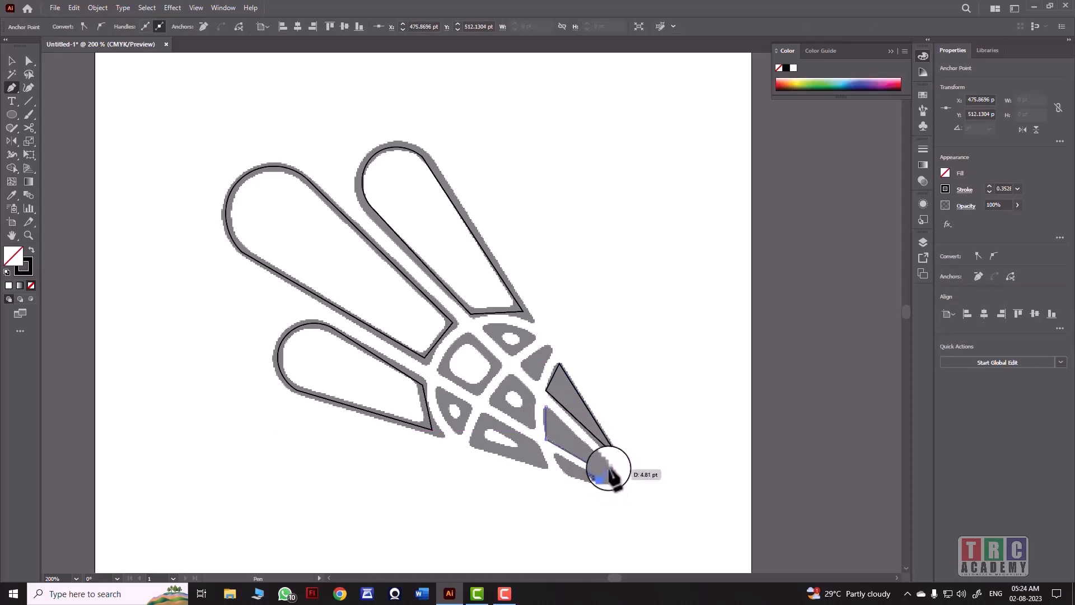
click(545, 407)
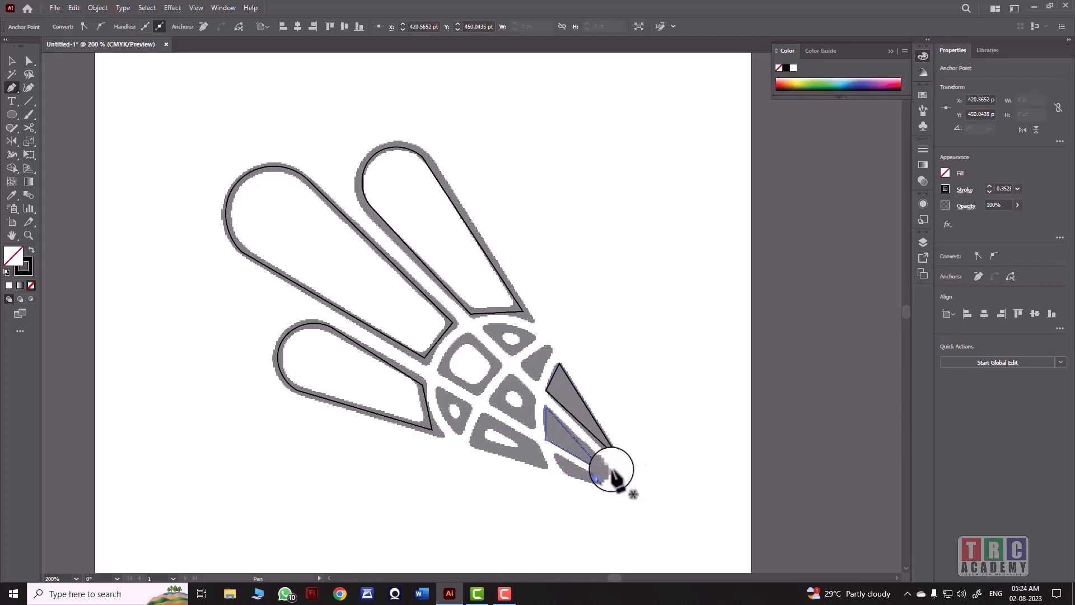
Step: Trace the short lowest grey wedge as a closed straight-sided outline
click(555, 453)
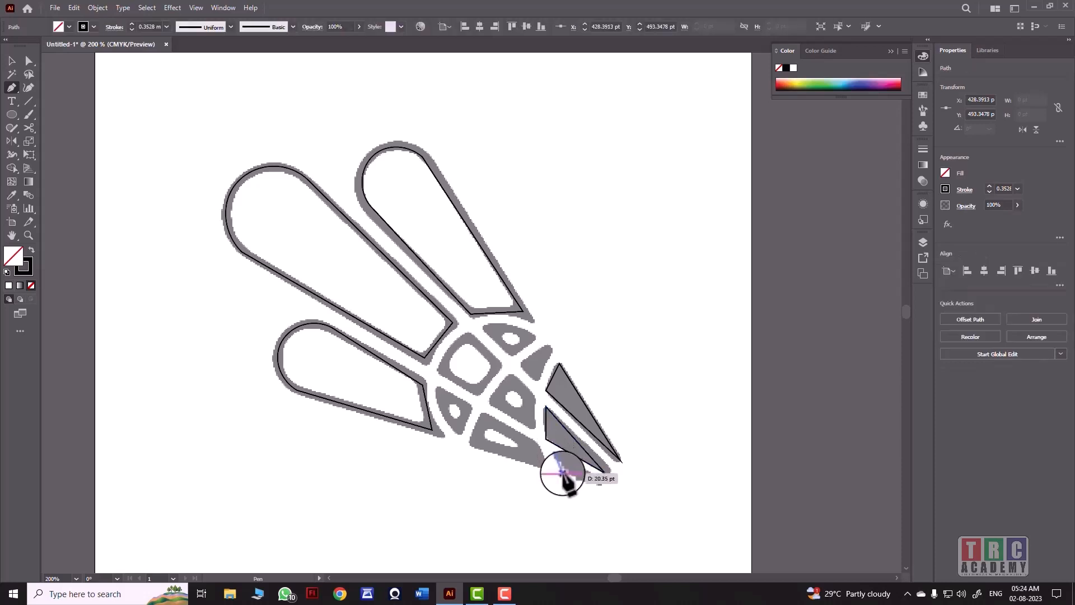
click(602, 476)
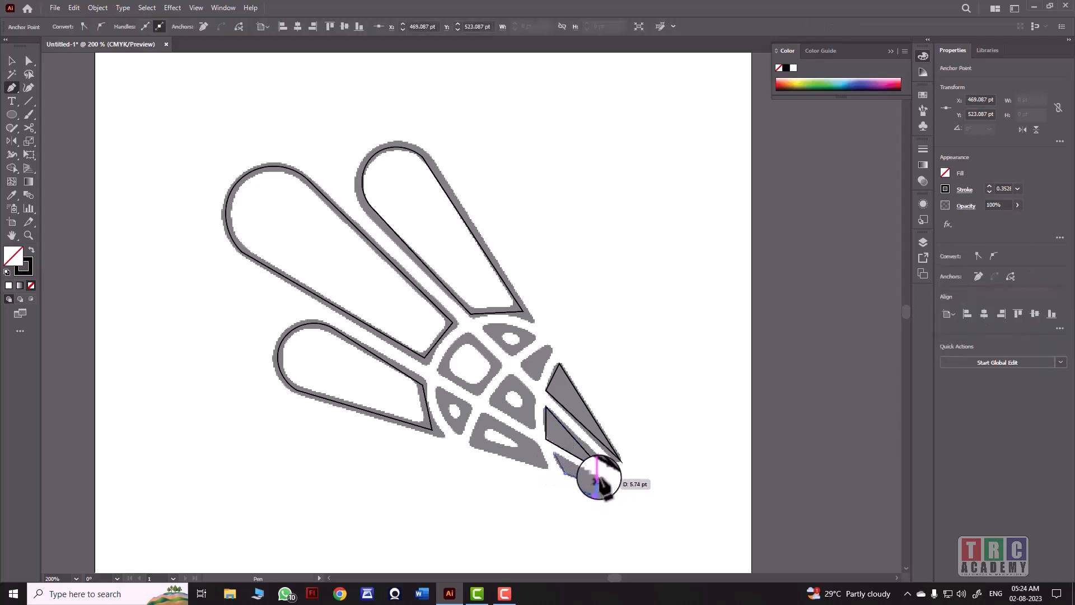
click(554, 452)
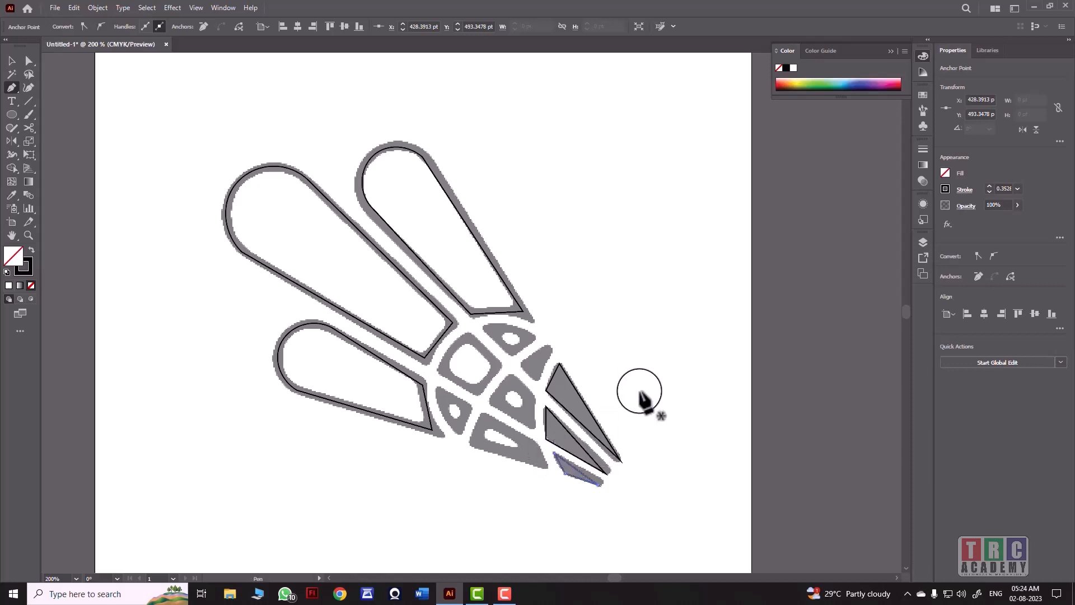
Step: Trace the small solid grey triangle above the wedges as a closed three-point outline
click(524, 356)
click(547, 345)
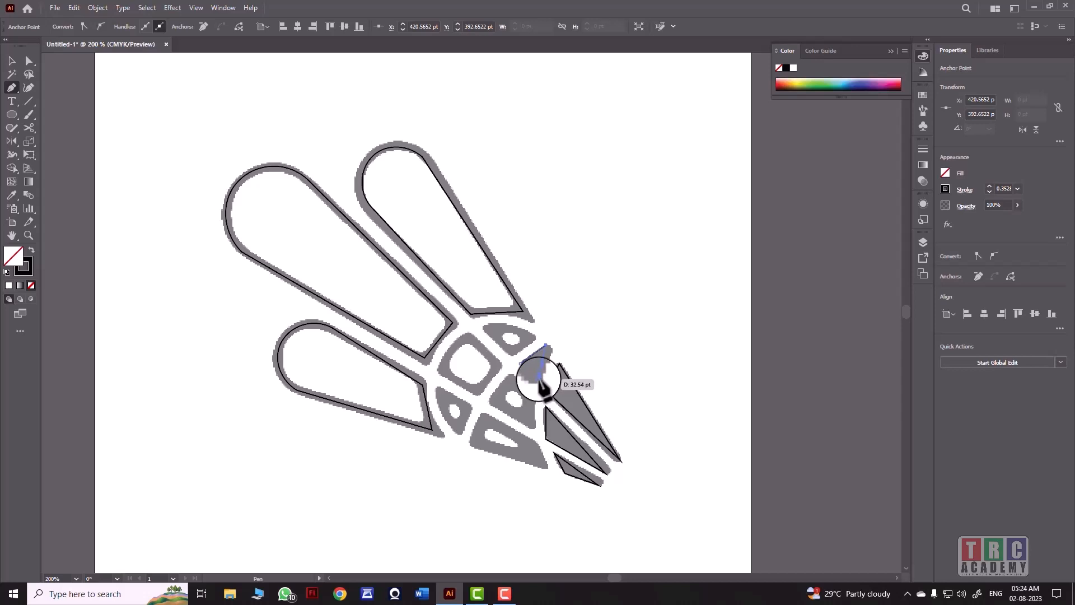
click(541, 383)
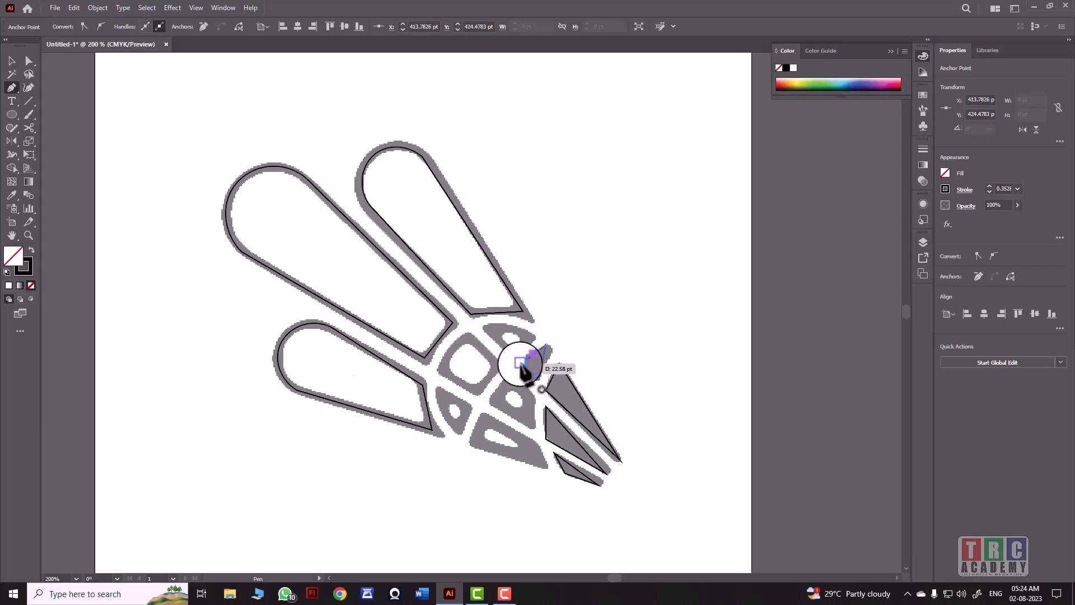
click(520, 364)
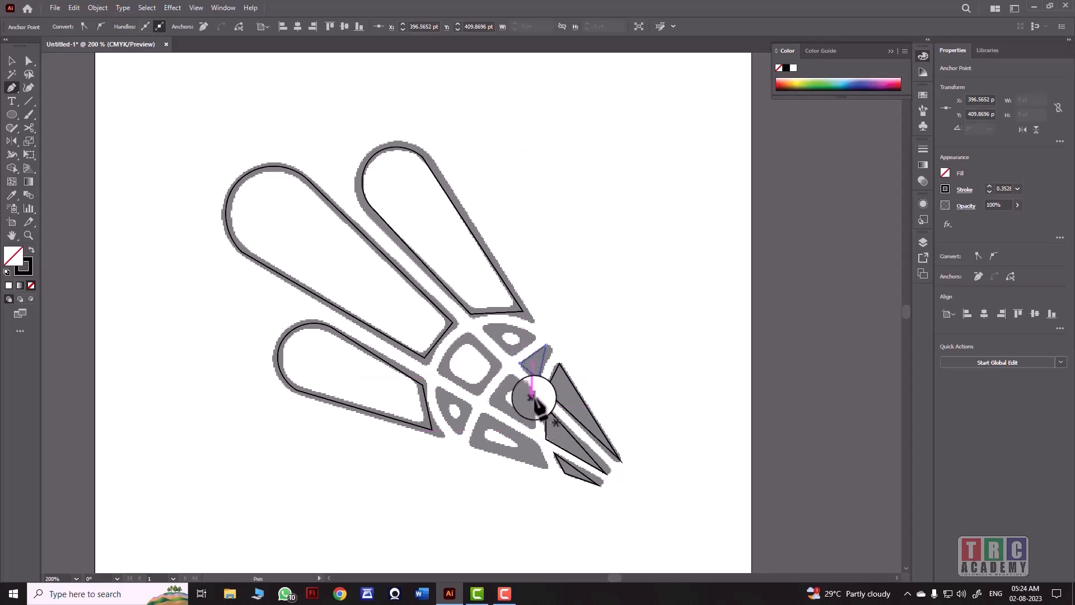
Step: Trace the grey block with a round hole, beside the middle wedge, as a closed four-sided outline with the Pen tool
click(534, 401)
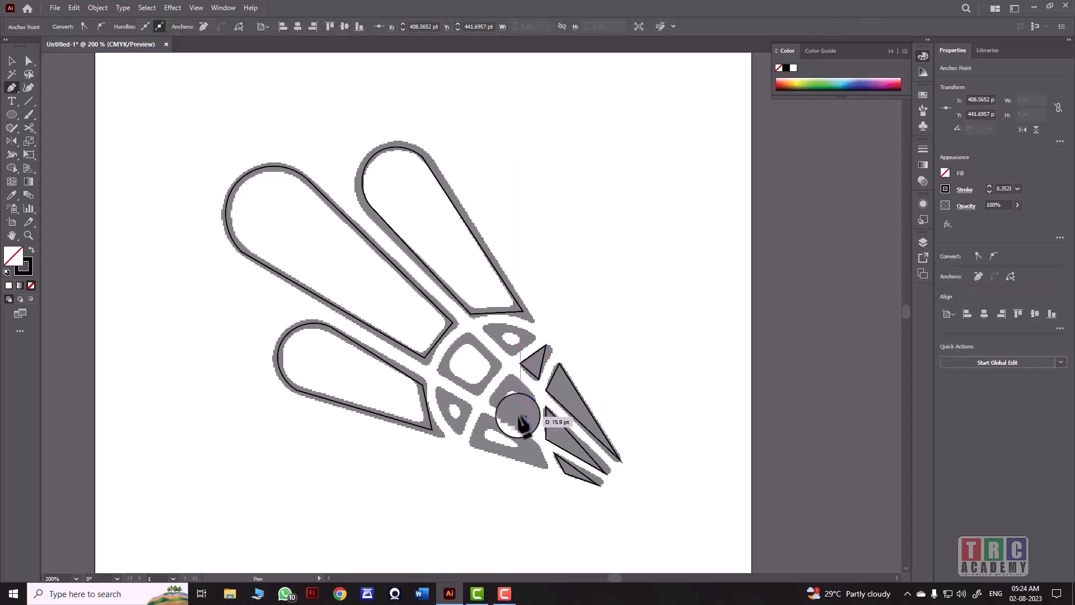
click(489, 402)
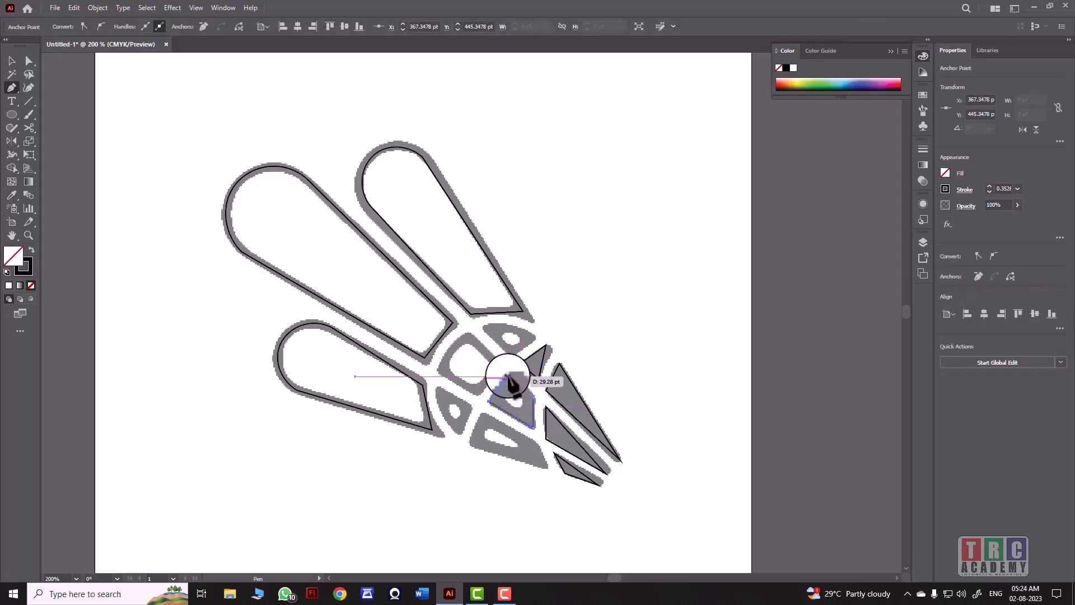
click(511, 375)
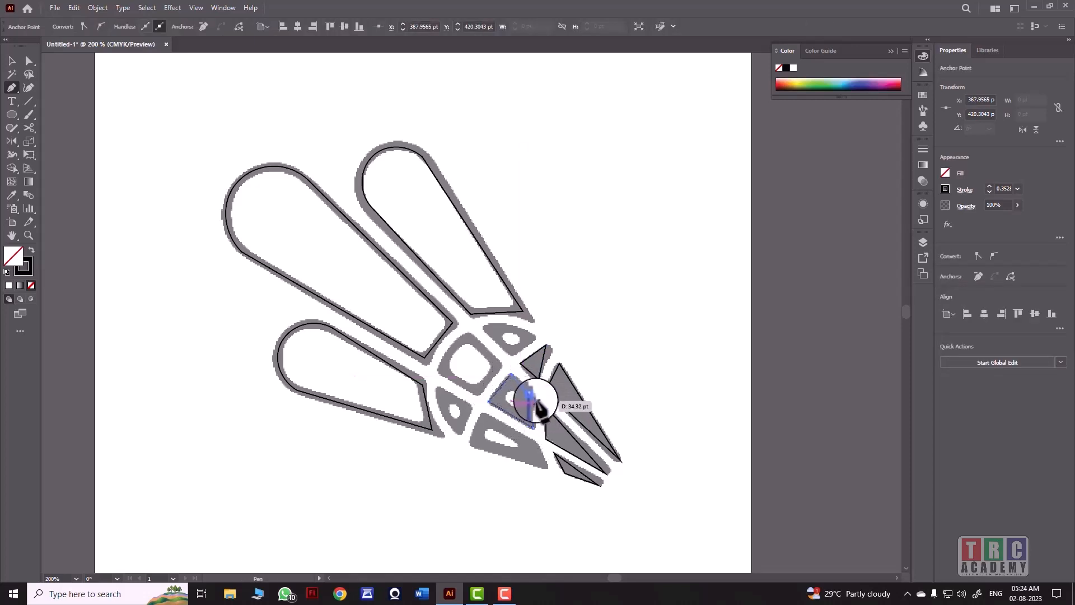
click(533, 399)
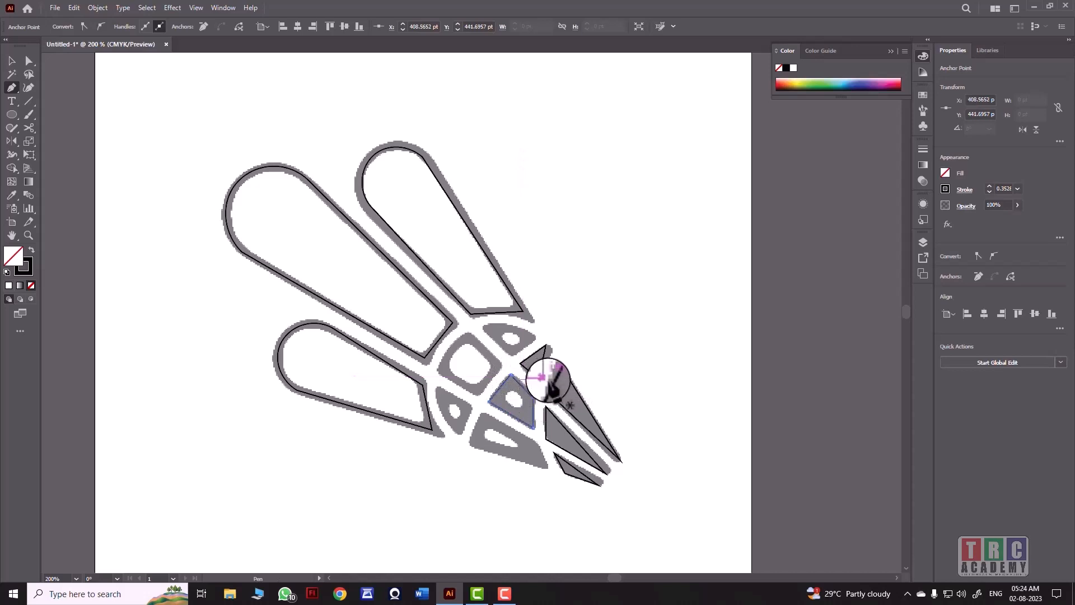
Step: Trace the long grey block with the teardrop hole, left of the lowest wedge, as a closed four-sided outline
click(480, 412)
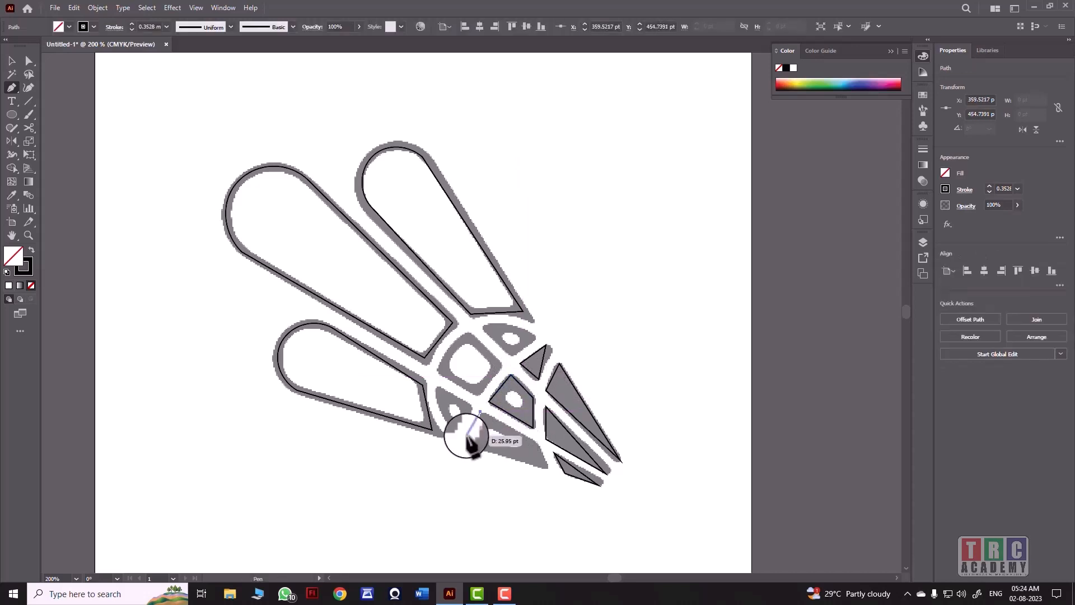
click(470, 444)
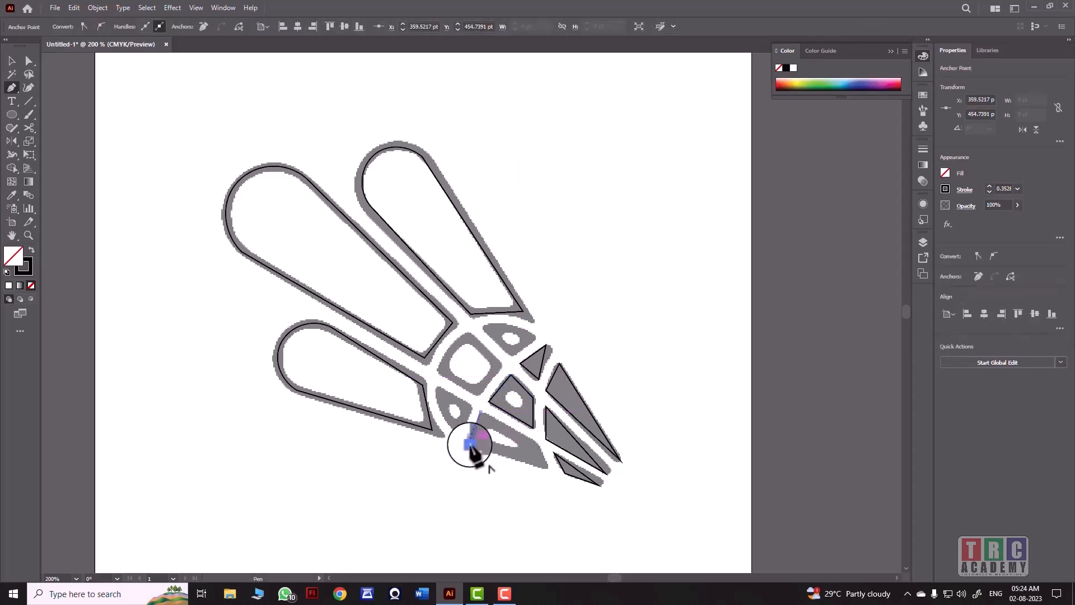
click(549, 468)
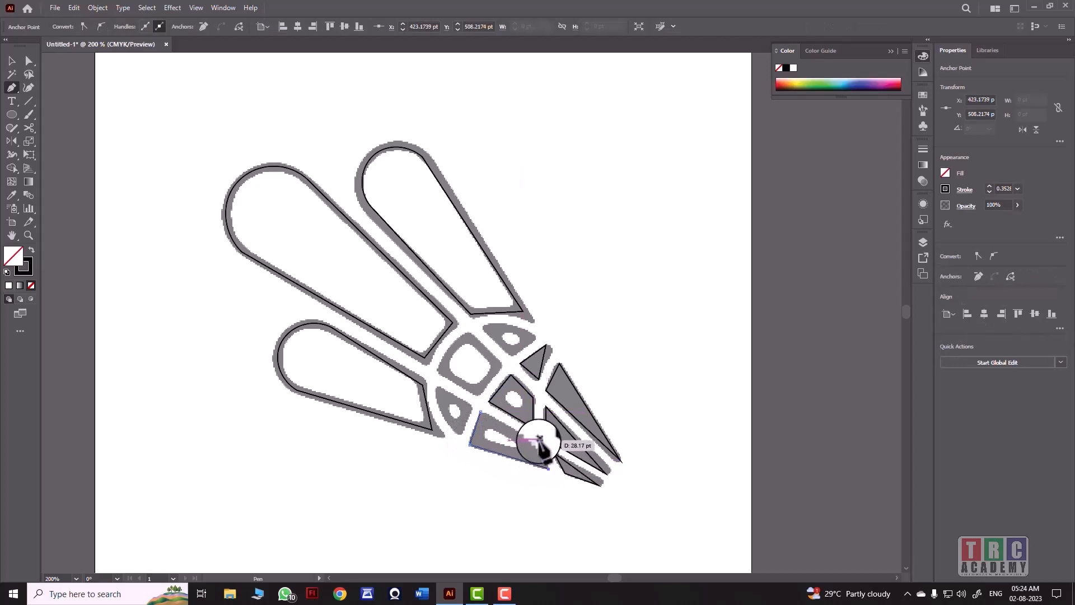
click(537, 439)
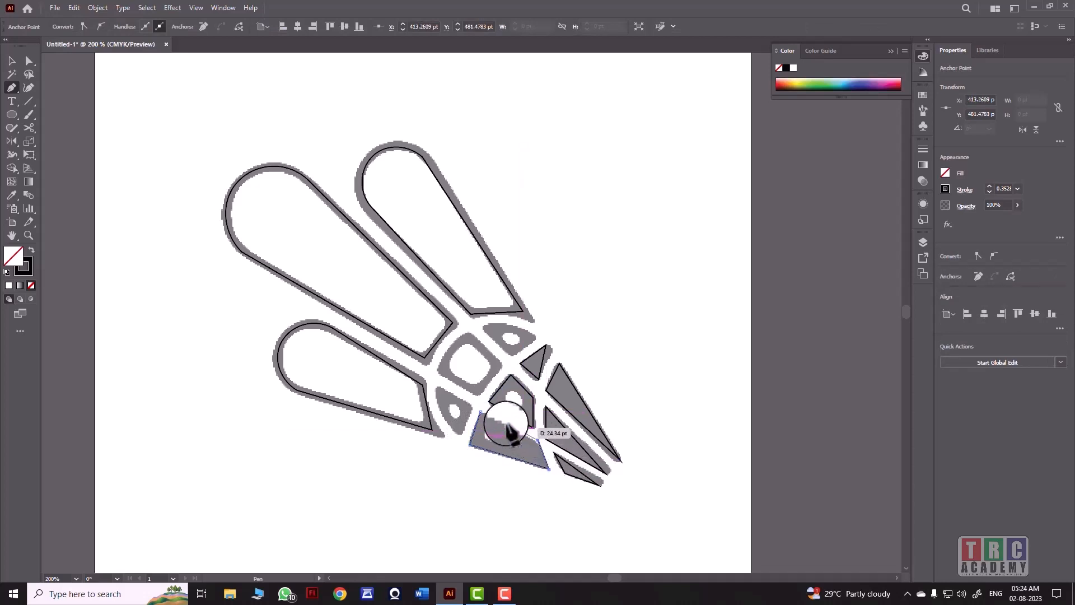
click(480, 411)
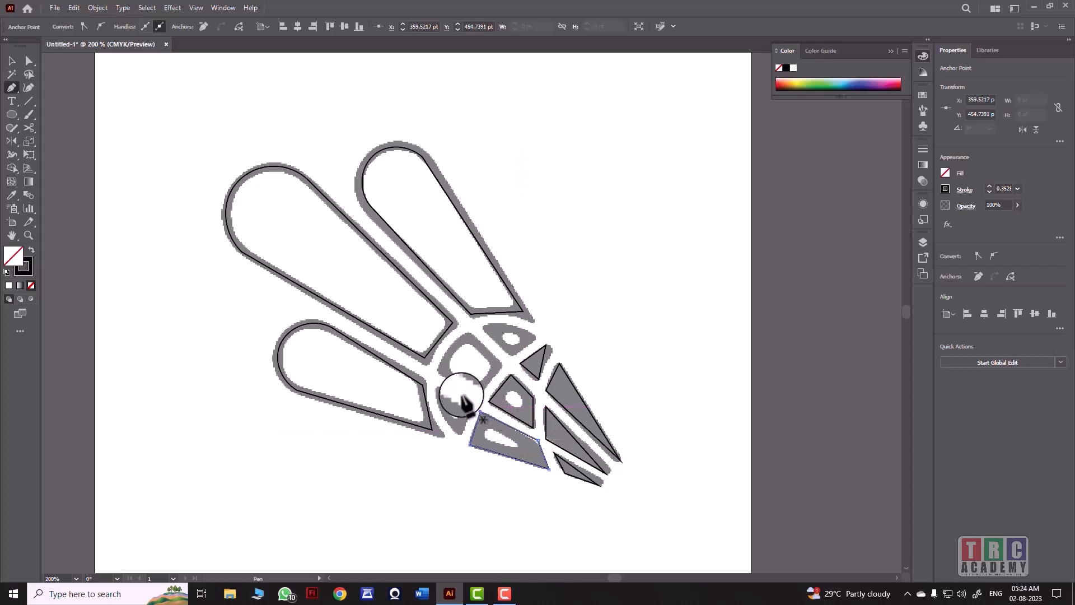
Step: Trace the small holed grey triangle beside the lowest petal's inner end as a closed three-point outline
click(455, 429)
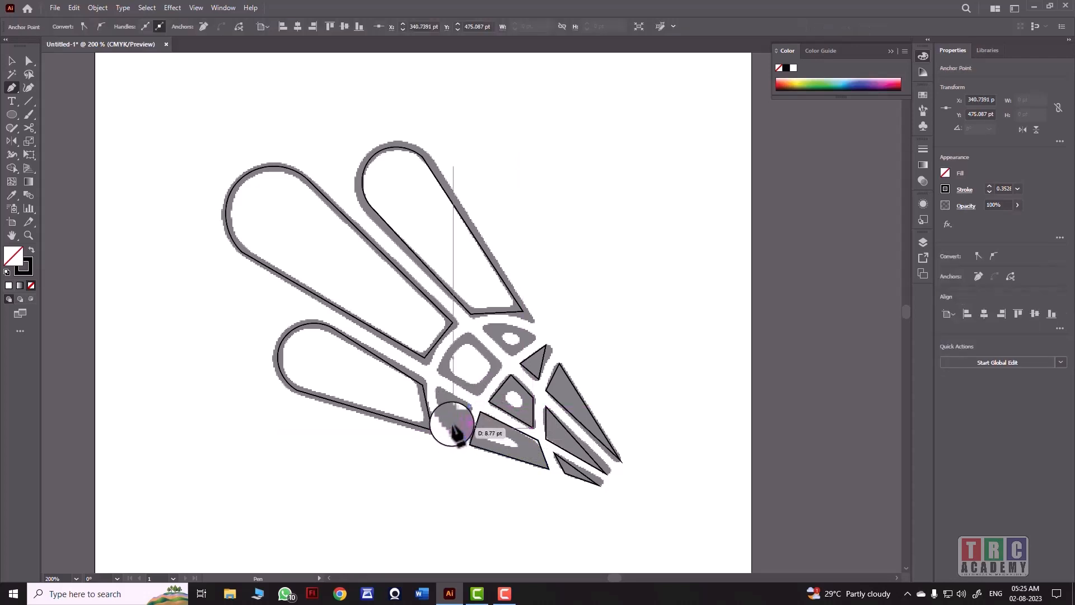
click(436, 385)
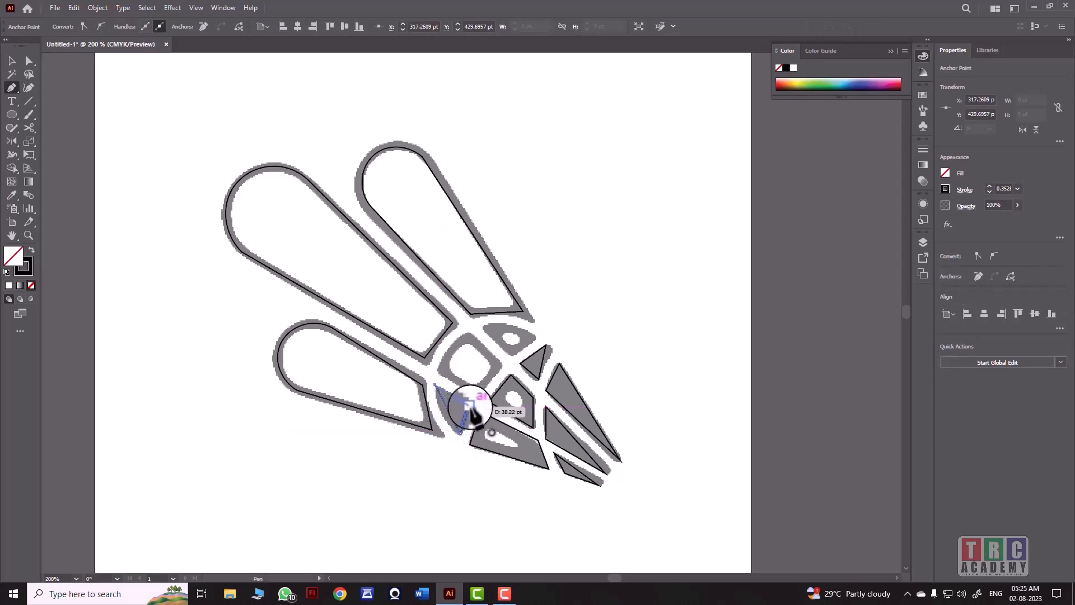
click(469, 406)
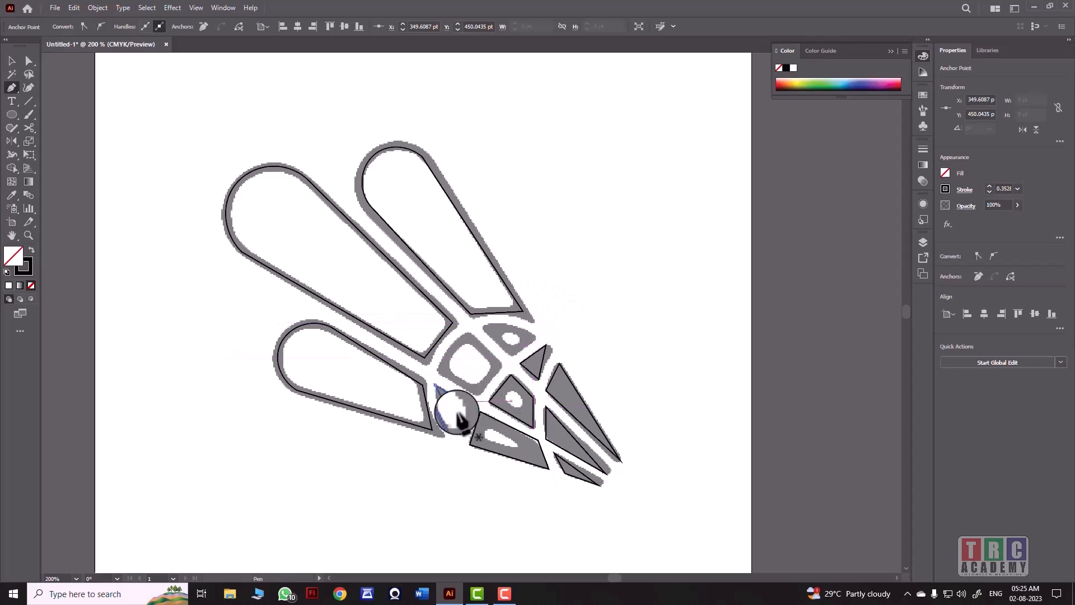
Step: Trace the small holed grey triangle below the uppermost petal's inner end as a closed three-point outline
click(532, 336)
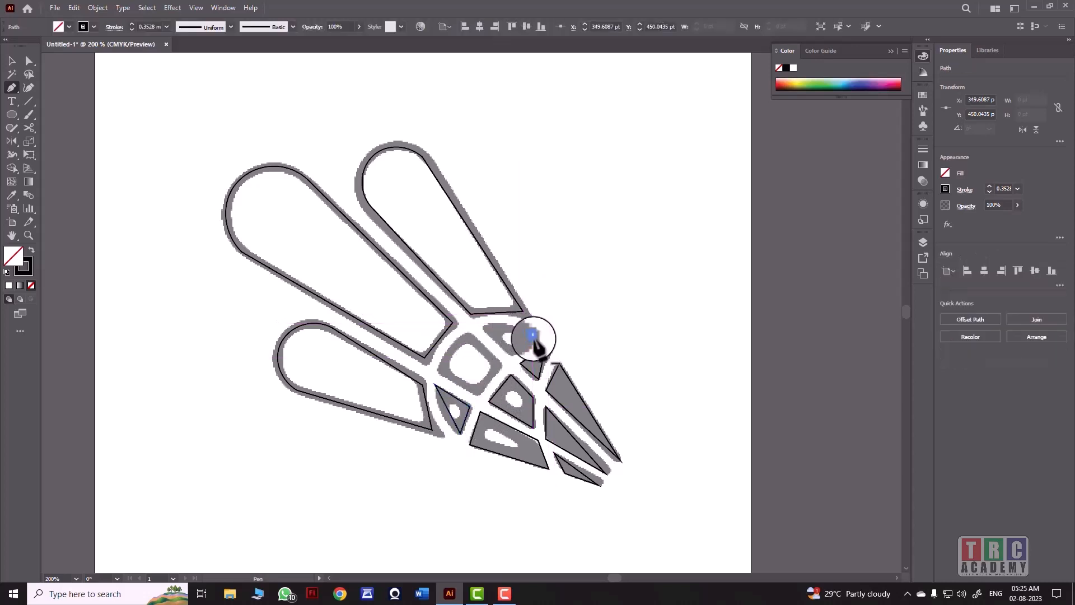
click(510, 357)
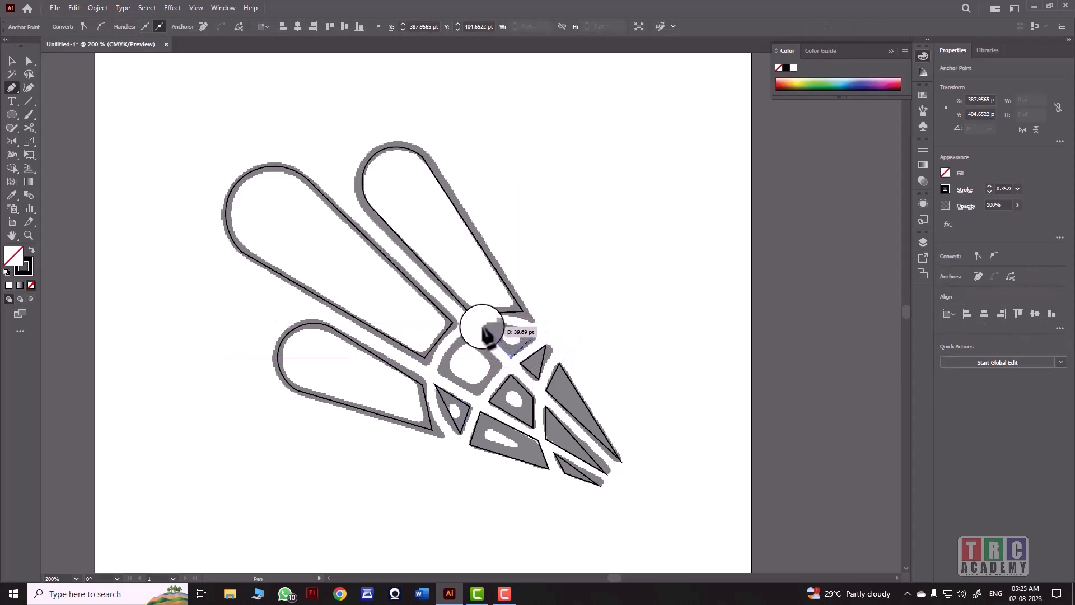
click(485, 330)
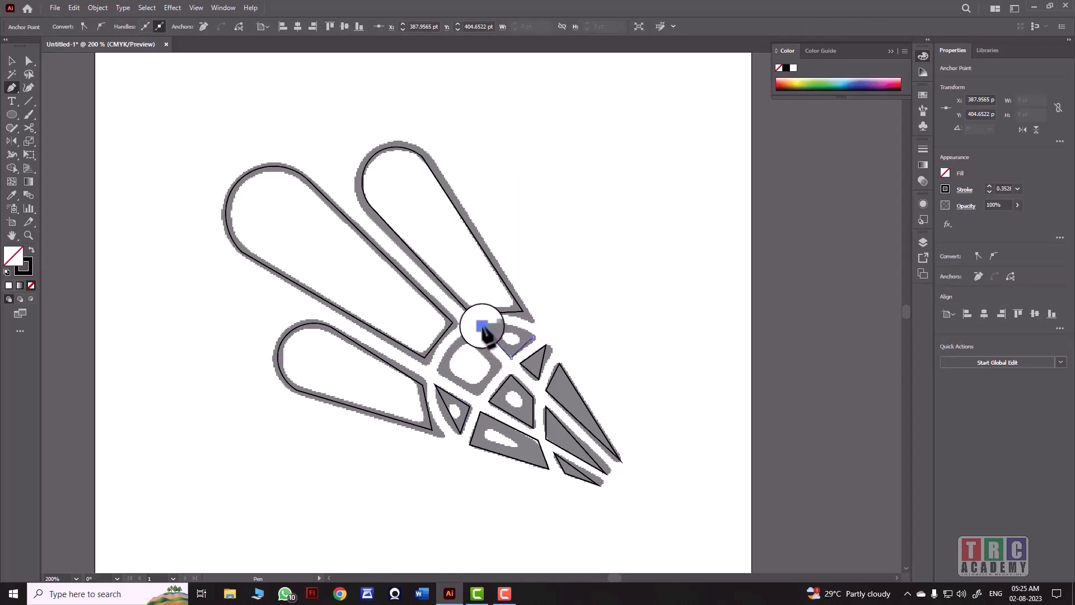
click(532, 336)
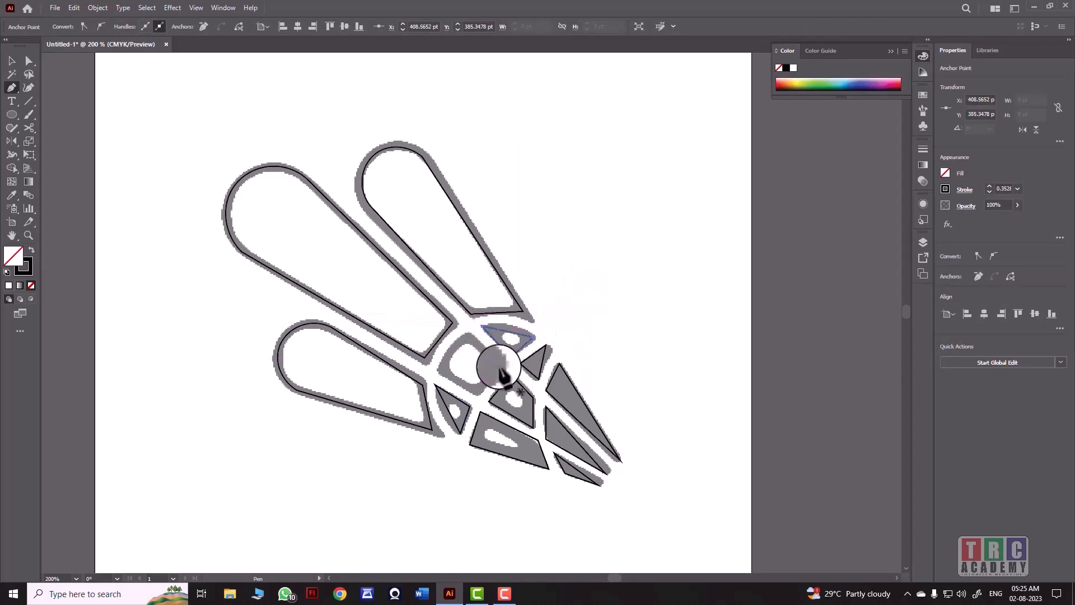
Step: Trace the diamond-shaped grey block at the middle petal's inner end as a closed four-sided outline
drag(498, 364, 440, 364)
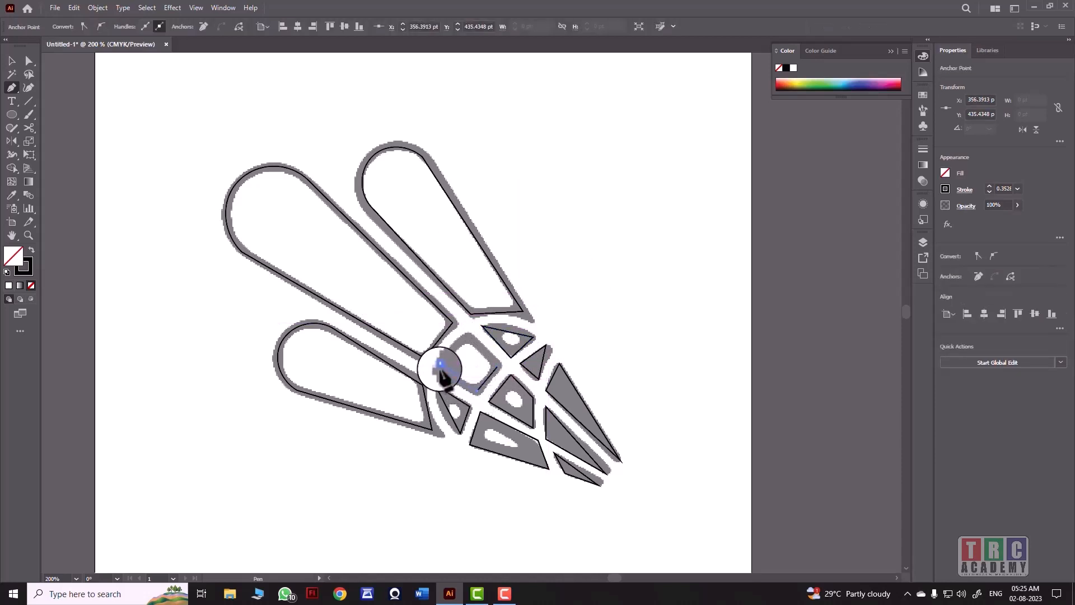
click(440, 367)
click(468, 336)
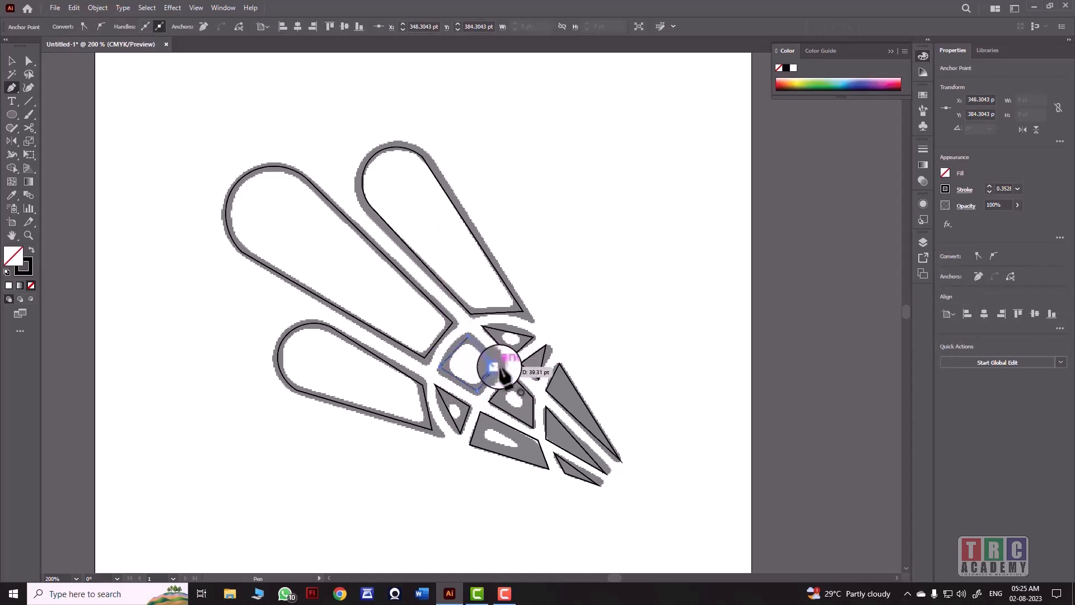
click(499, 367)
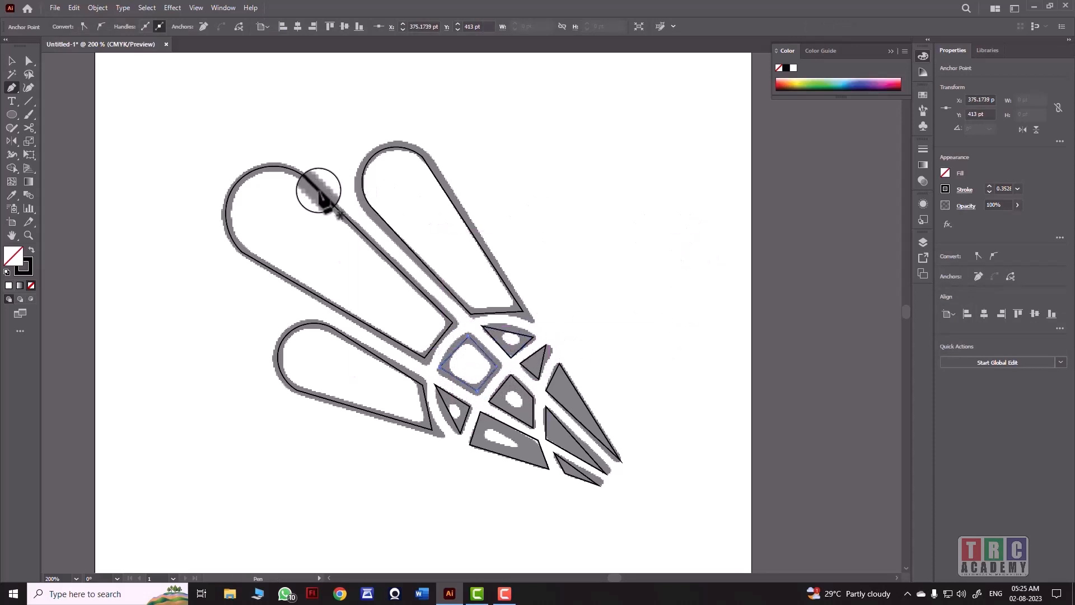
Step: Unlock all artwork and lower the reference image's opacity to 47%
click(7, 62)
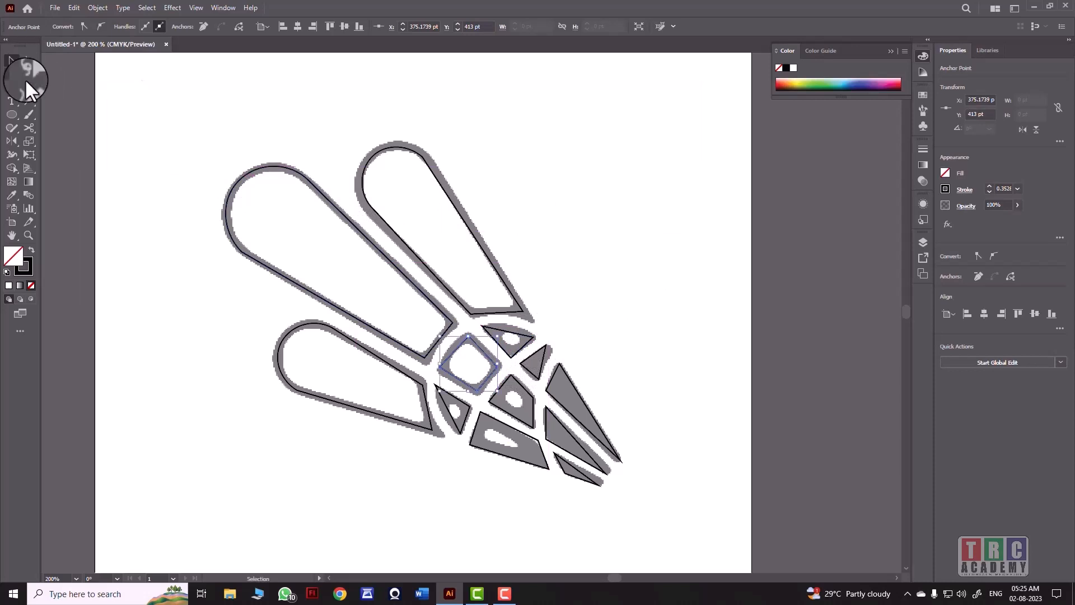
click(93, 6)
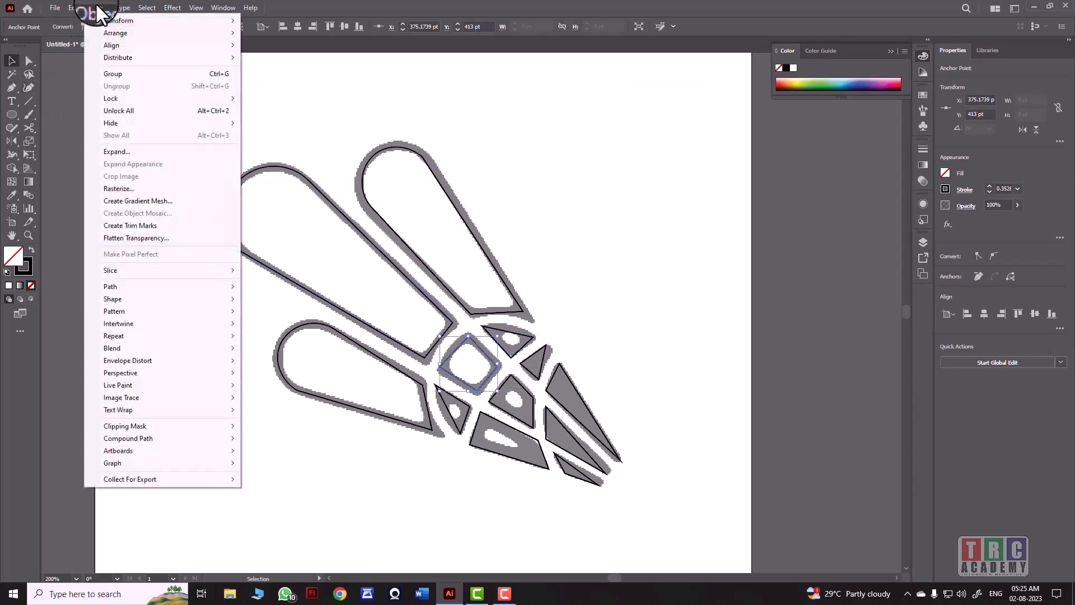
mouse_move(113, 45)
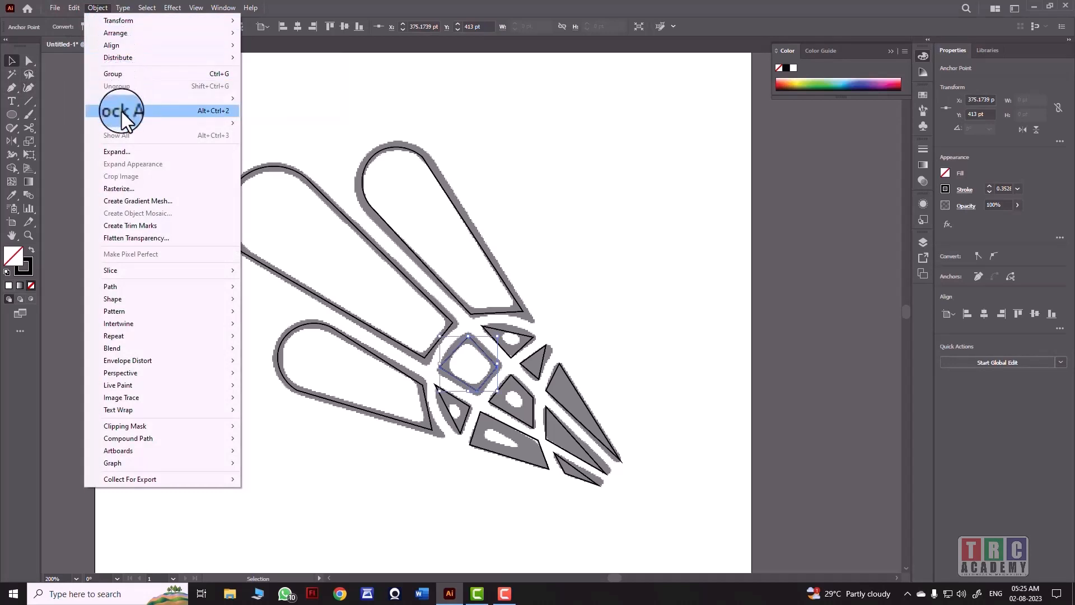
click(181, 114)
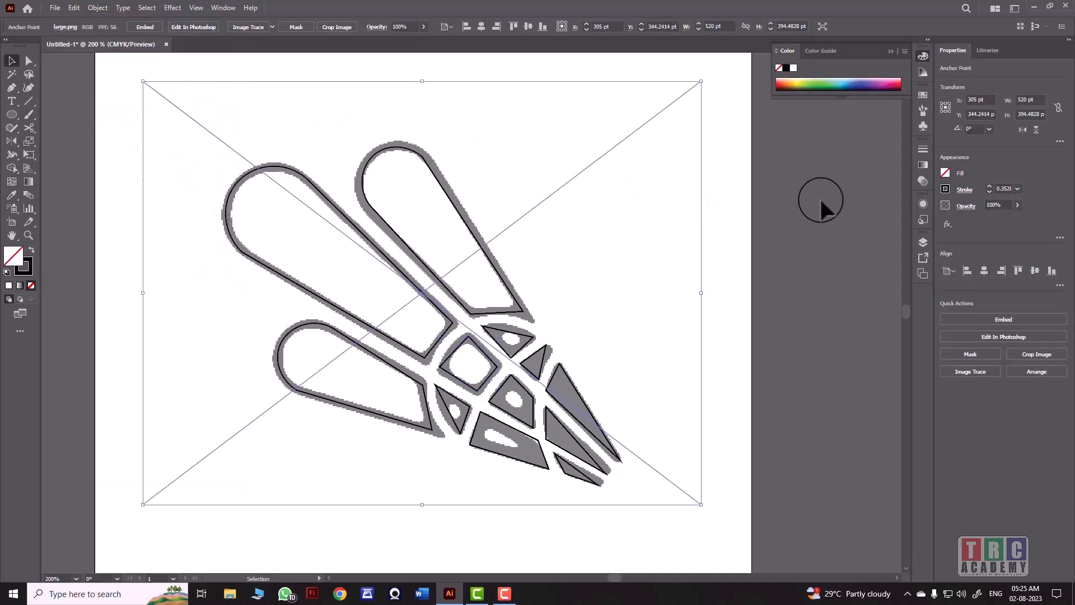
click(1017, 205)
drag(1011, 217, 973, 223)
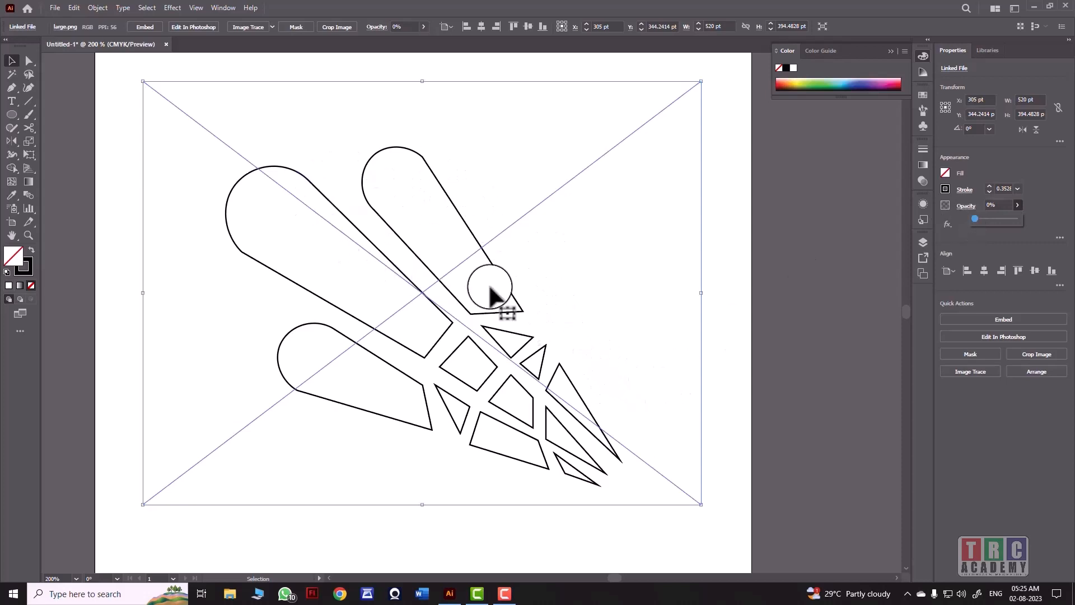
drag(981, 216, 994, 216)
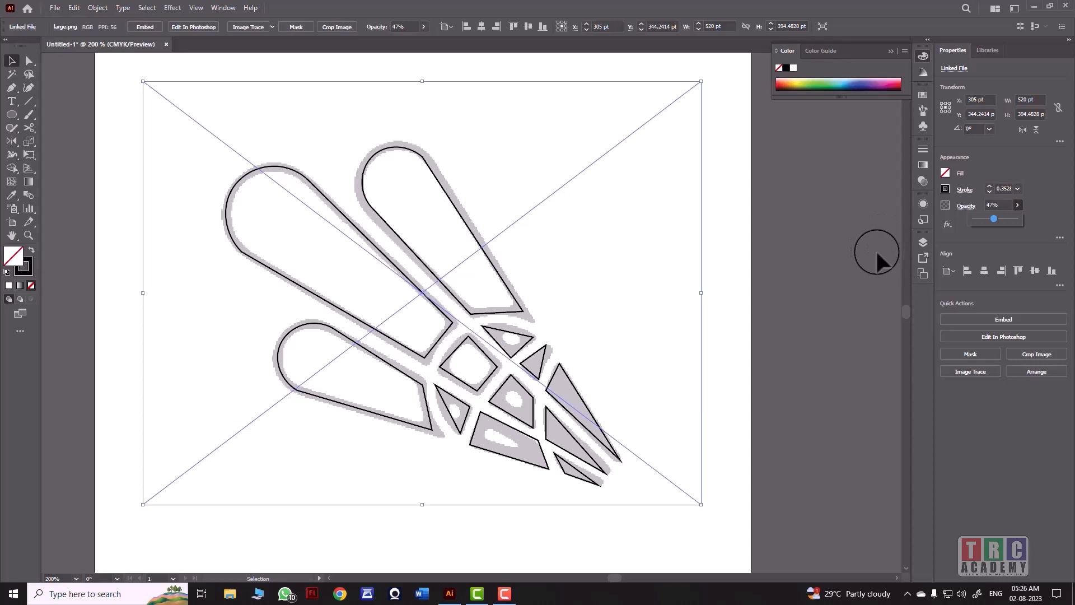
Step: Lock the faded reference image
click(96, 8)
mouse_move(150, 97)
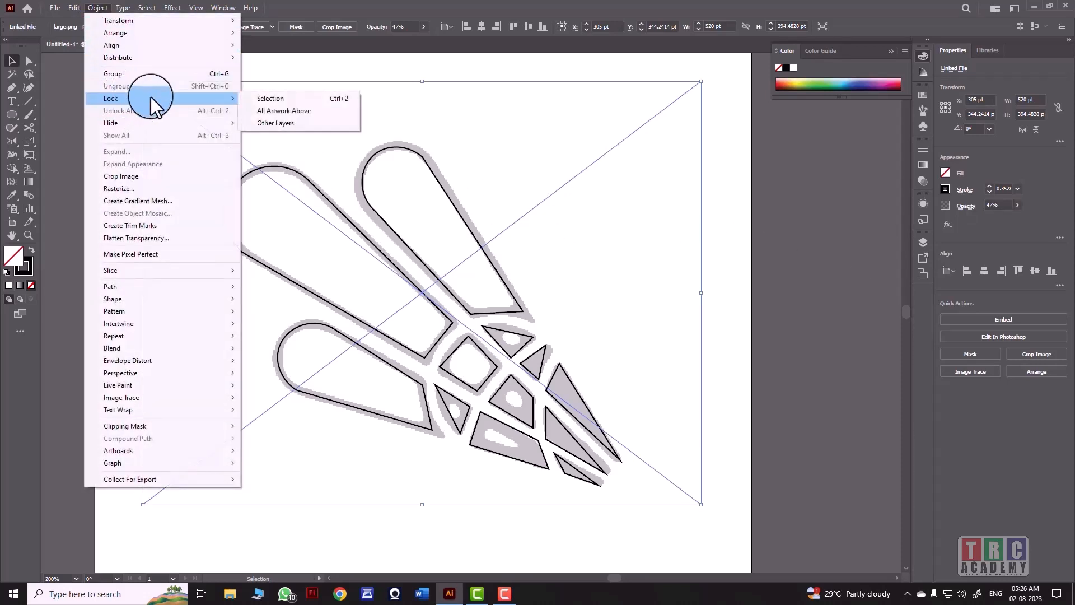
click(254, 99)
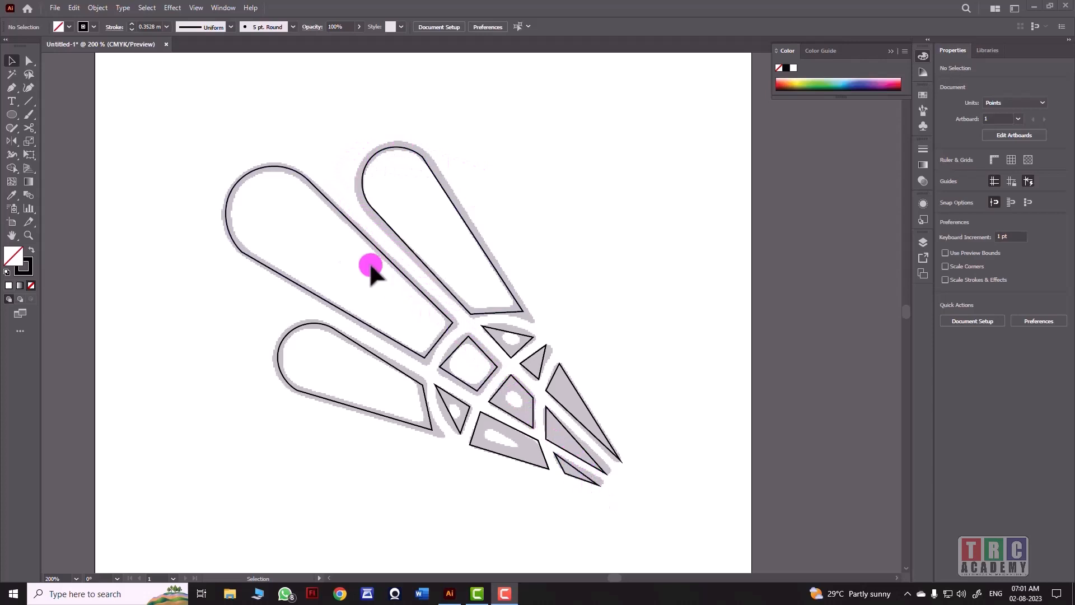
Step: Reshape the lowest wedge by moving its tip to about X 472.7, Y 517.3 pt and its upper-left anchor to about X 420.6, Y 489.1 pt
click(28, 63)
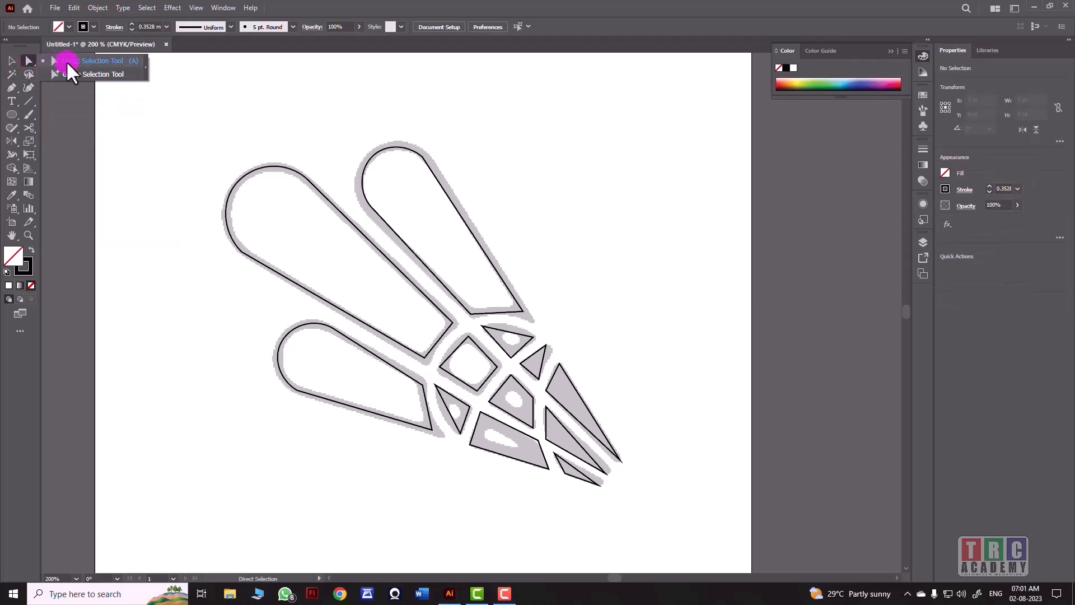
click(67, 62)
drag(594, 486, 604, 490)
click(555, 453)
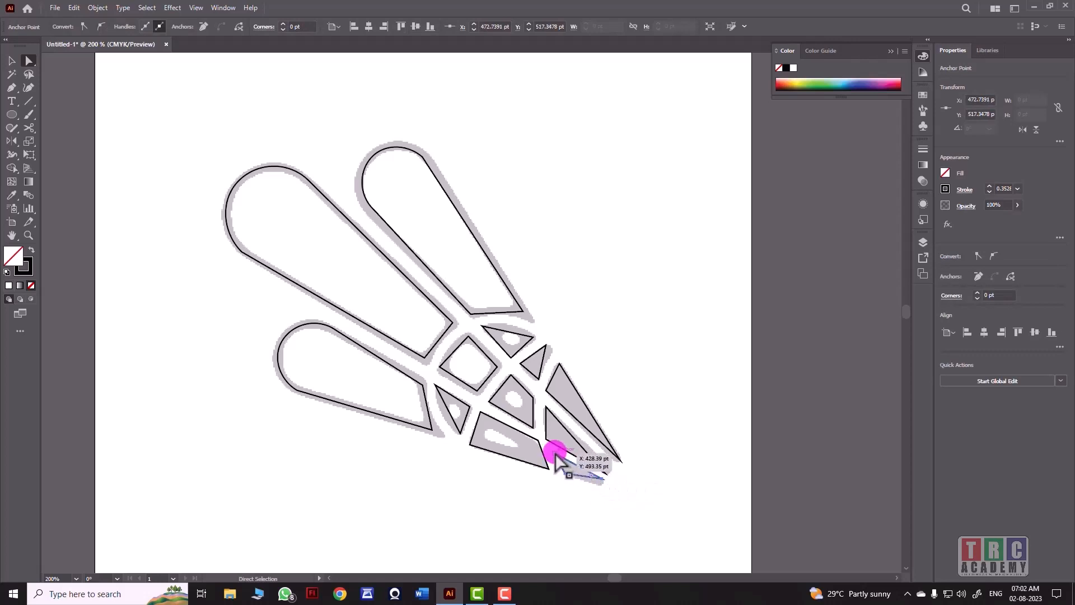
drag(556, 454, 546, 447)
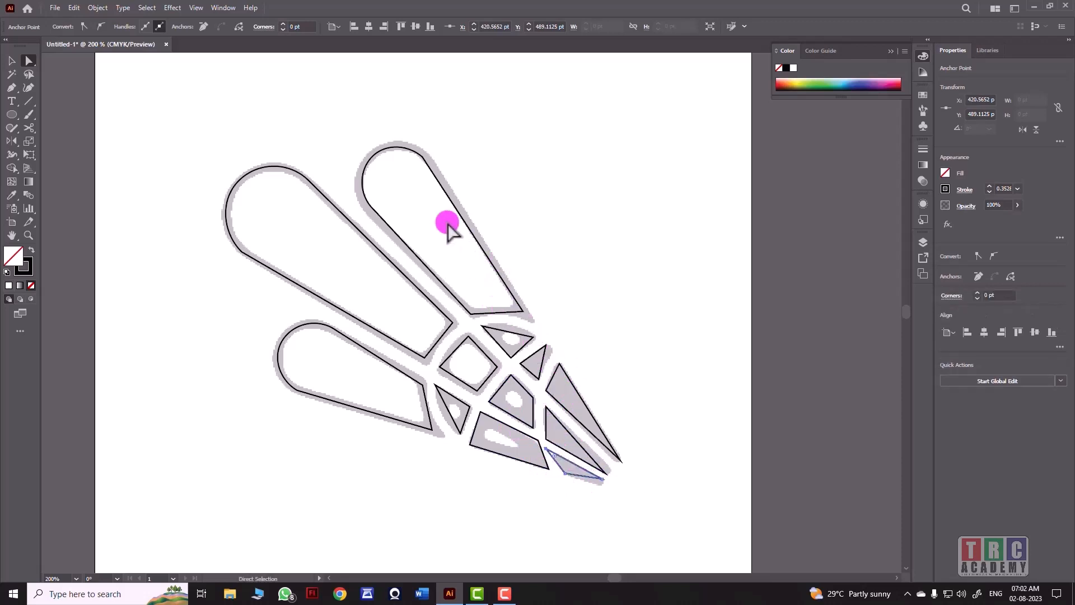
Step: Adjust the tip anchors of the upper and middle wedges, extending the middle wedge's tip to about X 494.8, Y 523 pt
click(28, 236)
drag(445, 314, 549, 465)
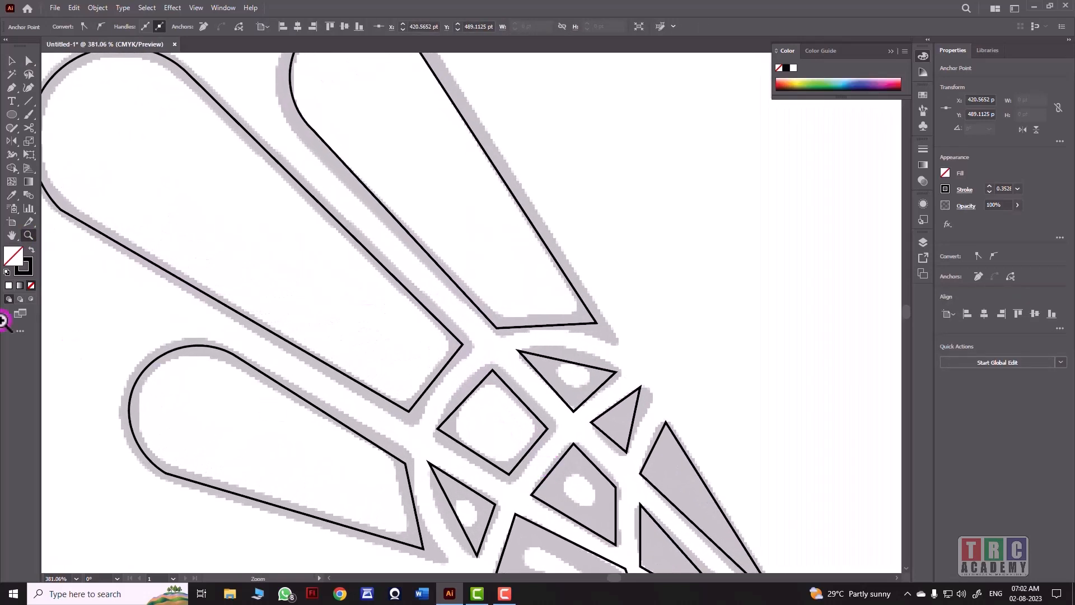
click(11, 236)
click(34, 235)
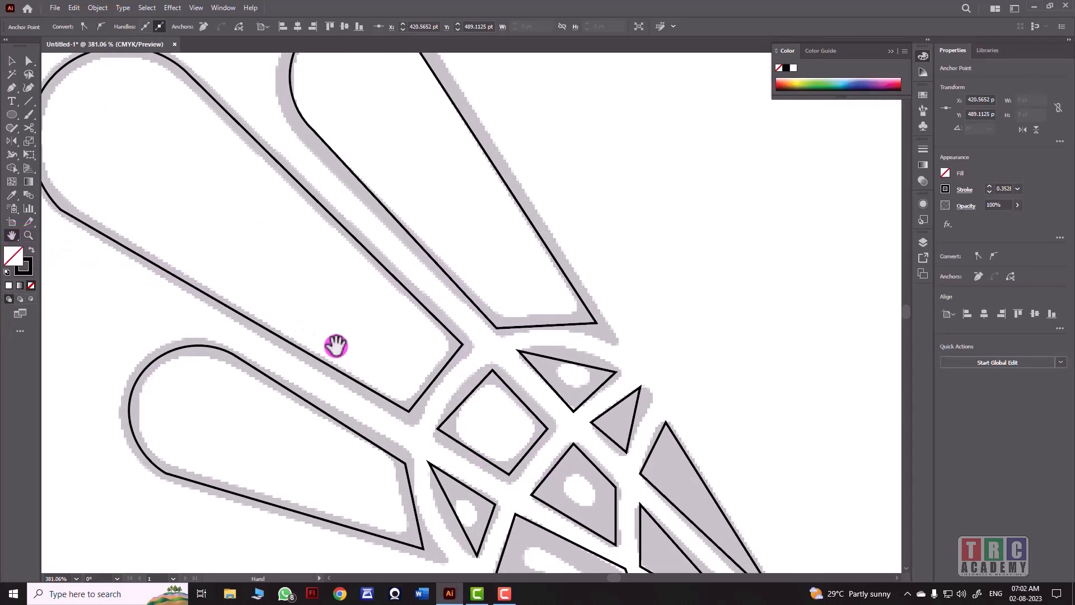
drag(413, 355, 358, 235)
drag(503, 369, 437, 335)
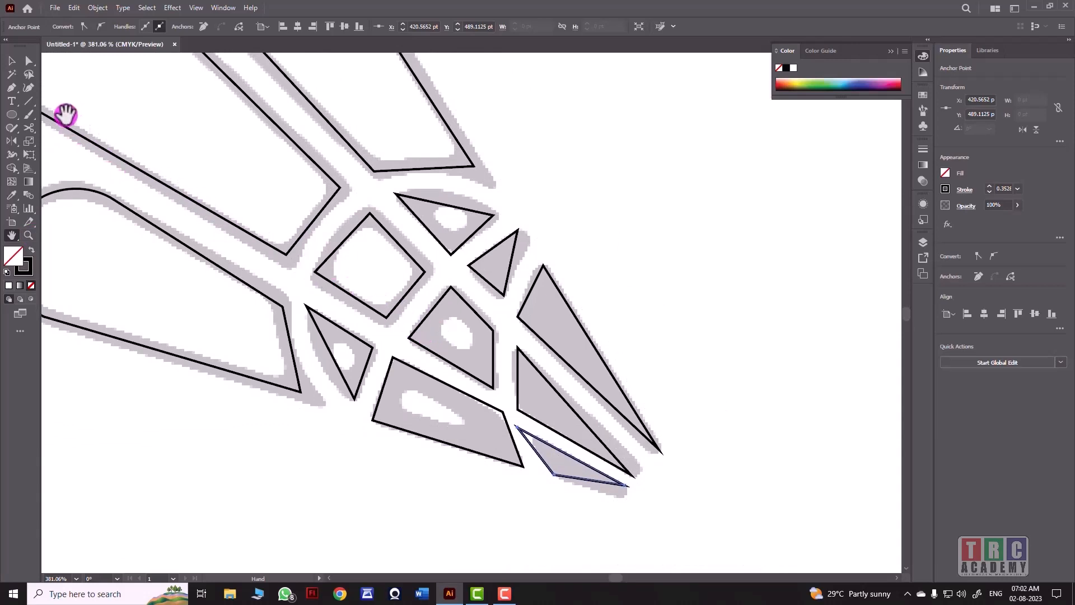
click(30, 60)
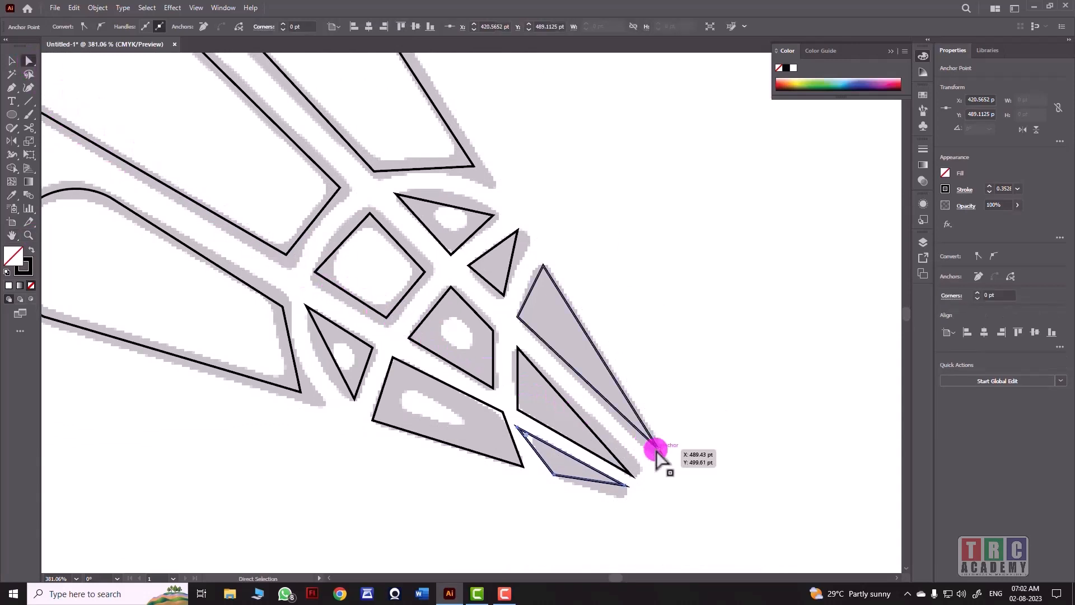
drag(657, 450, 668, 496)
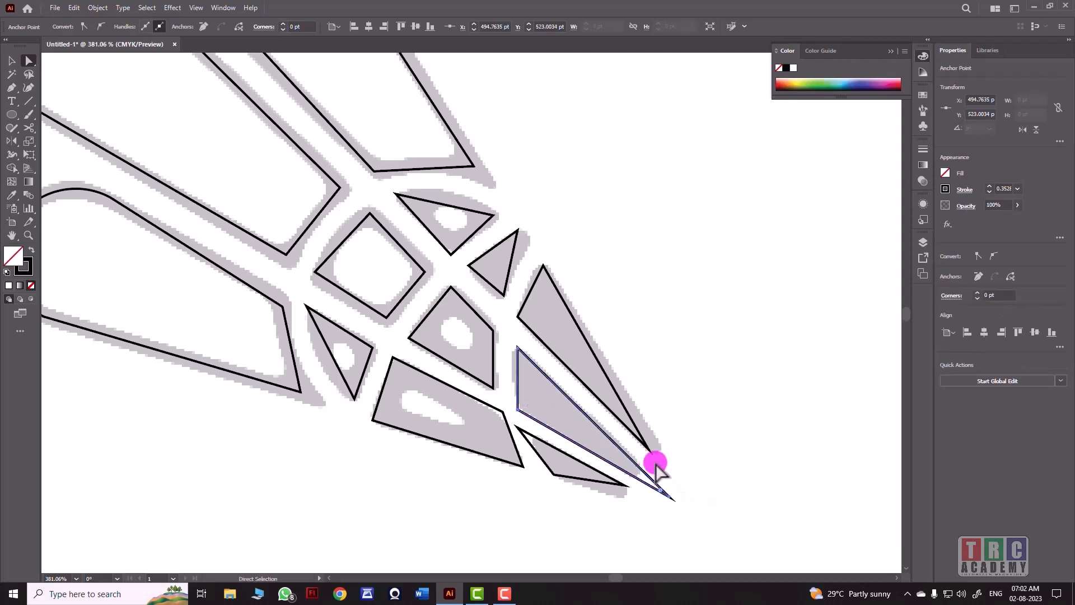
Step: Extend the upper wedge's tip toward the middle wedge's tip, and the lowest wedge's tip to about X 481, Y 520.2 pt
click(653, 457)
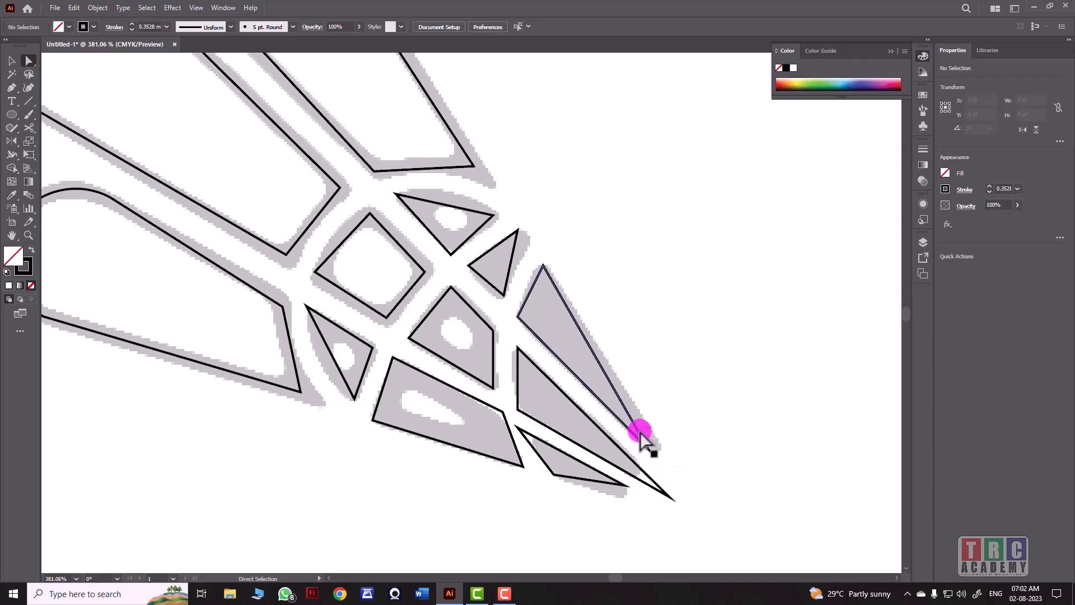
click(644, 441)
drag(651, 455, 676, 499)
click(608, 484)
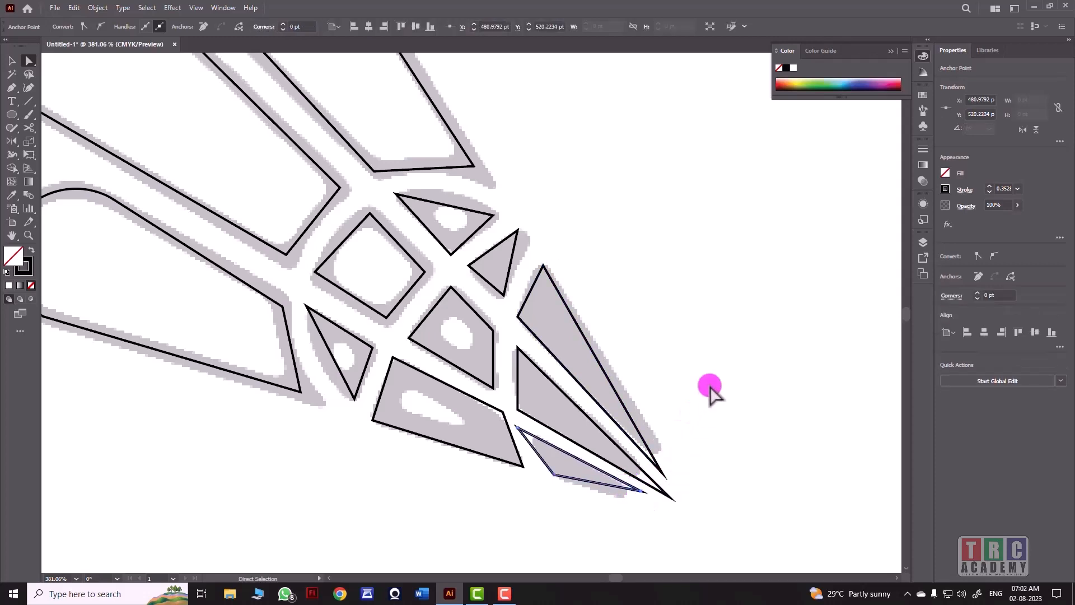
click(710, 387)
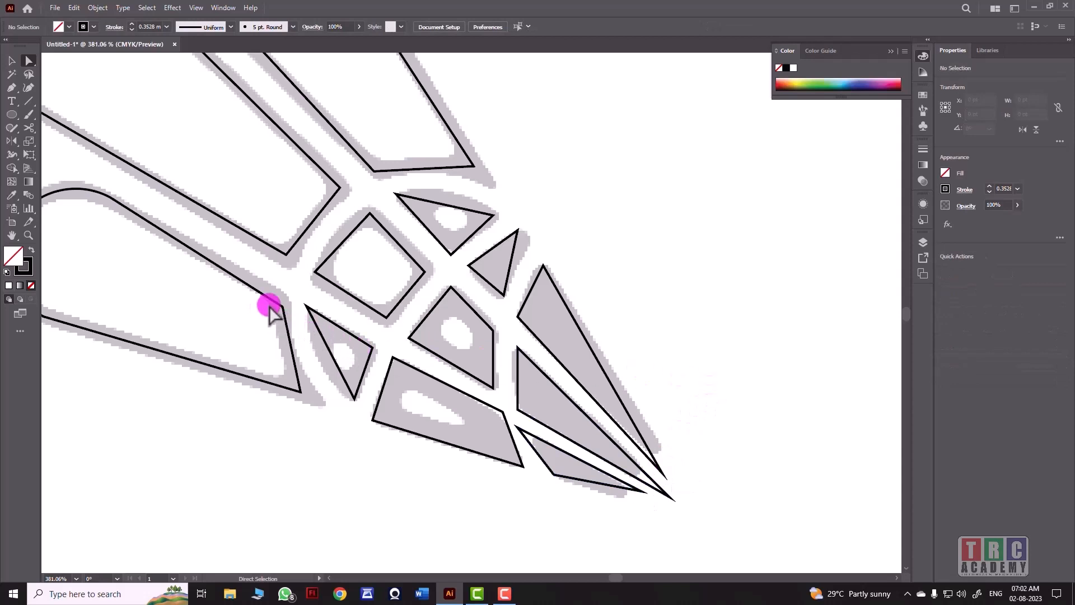
Step: Add an anchor on the lower-left triangle's outer edge, move it to about X 324.6, Y 454.7 pt and smooth it into an outward curve
click(306, 309)
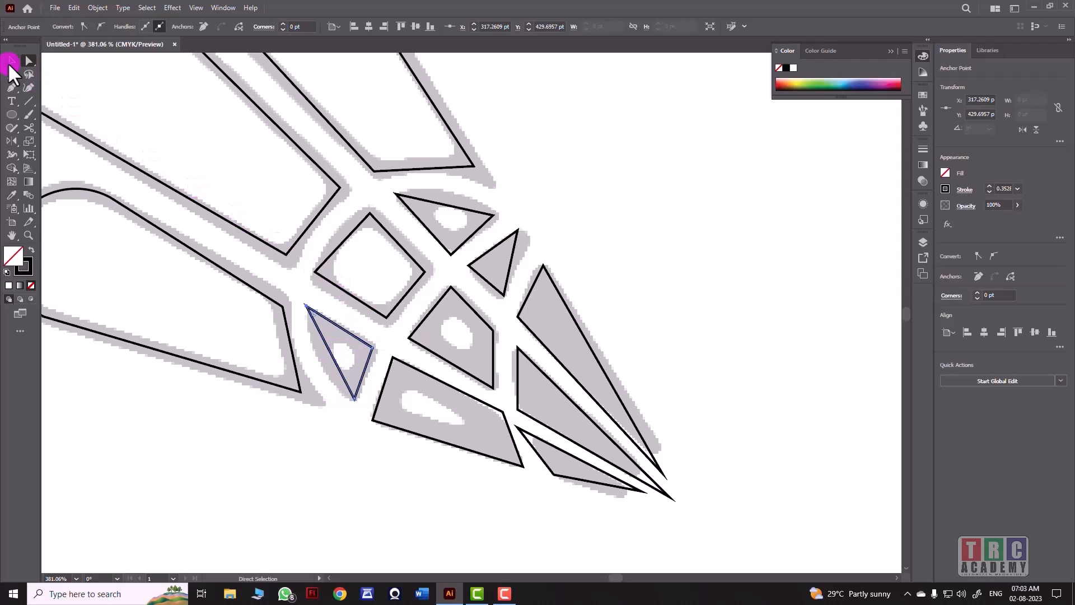
drag(11, 86, 29, 98)
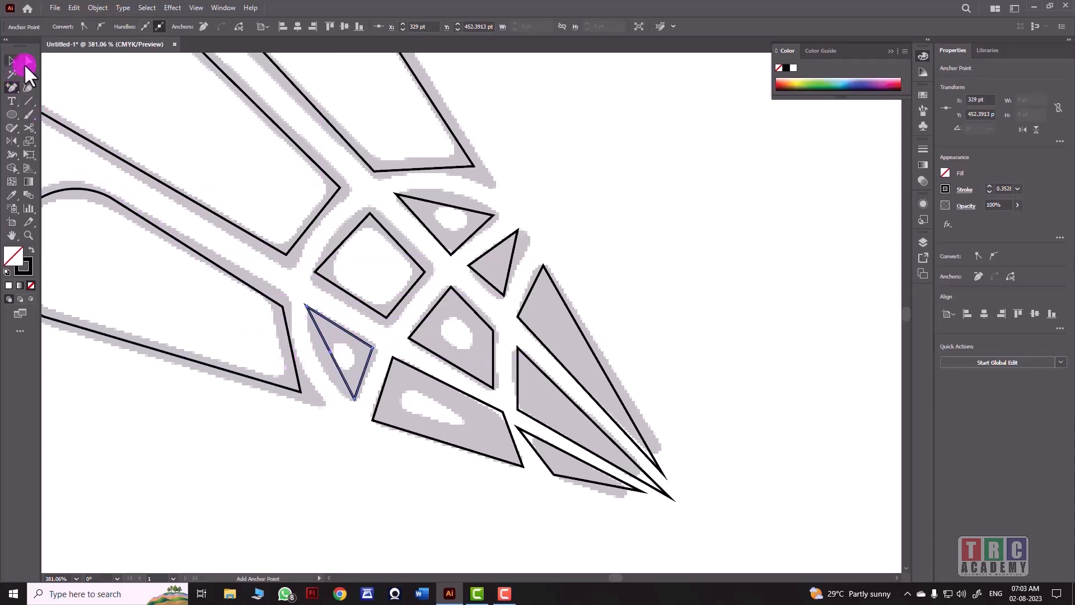
double_click(30, 57)
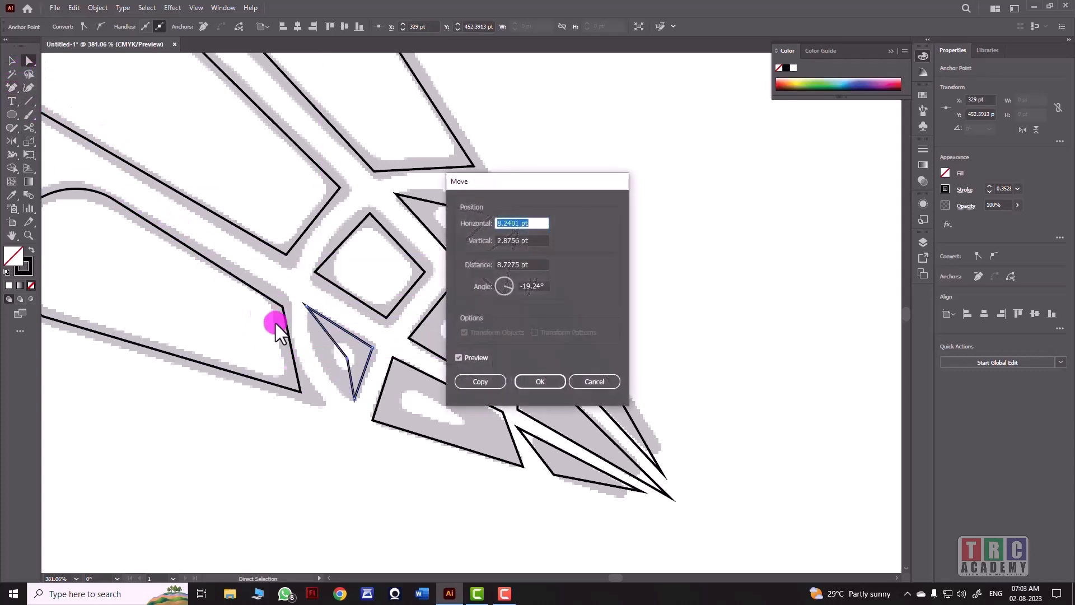
click(585, 387)
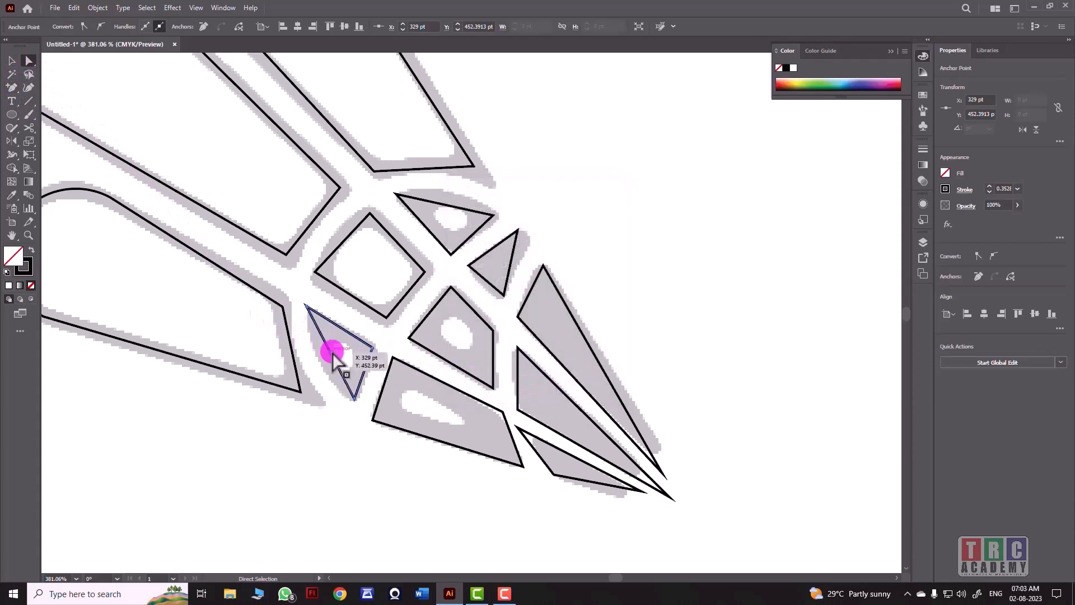
drag(332, 352, 322, 354)
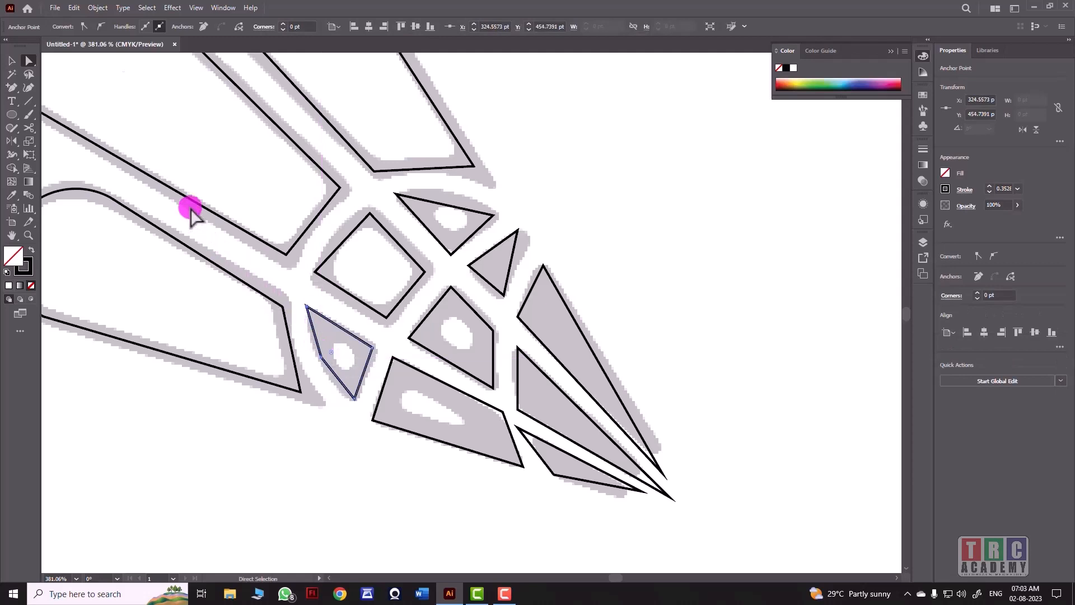
click(15, 86)
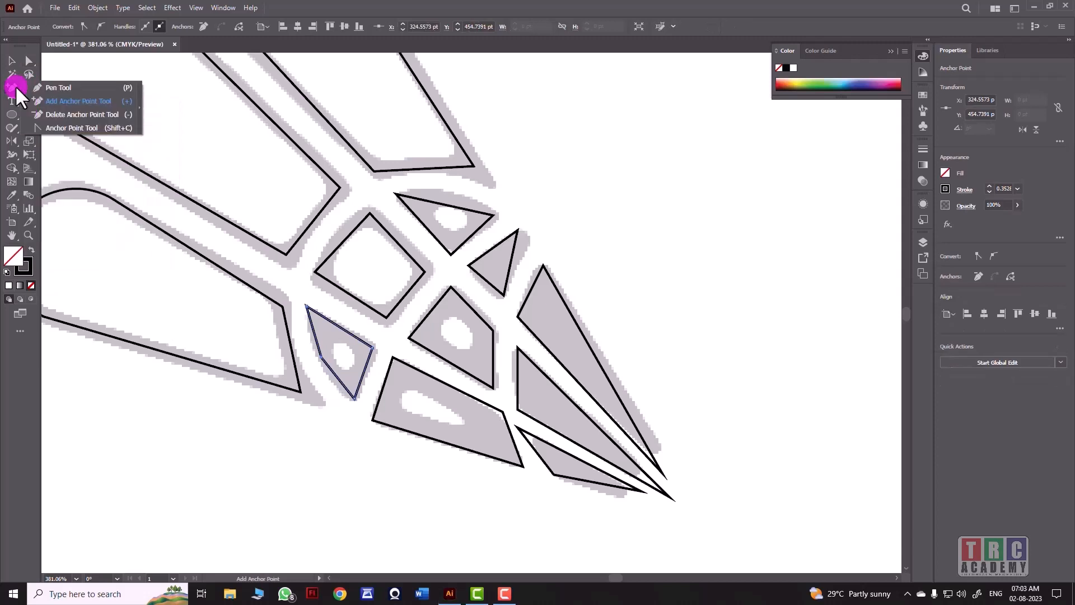
click(36, 126)
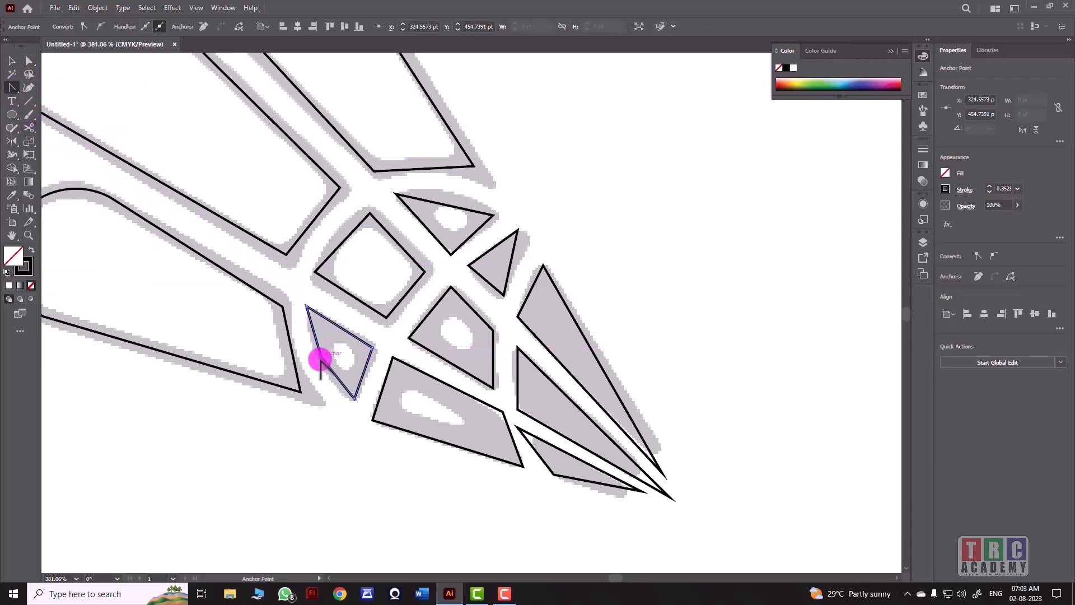
drag(320, 360, 305, 323)
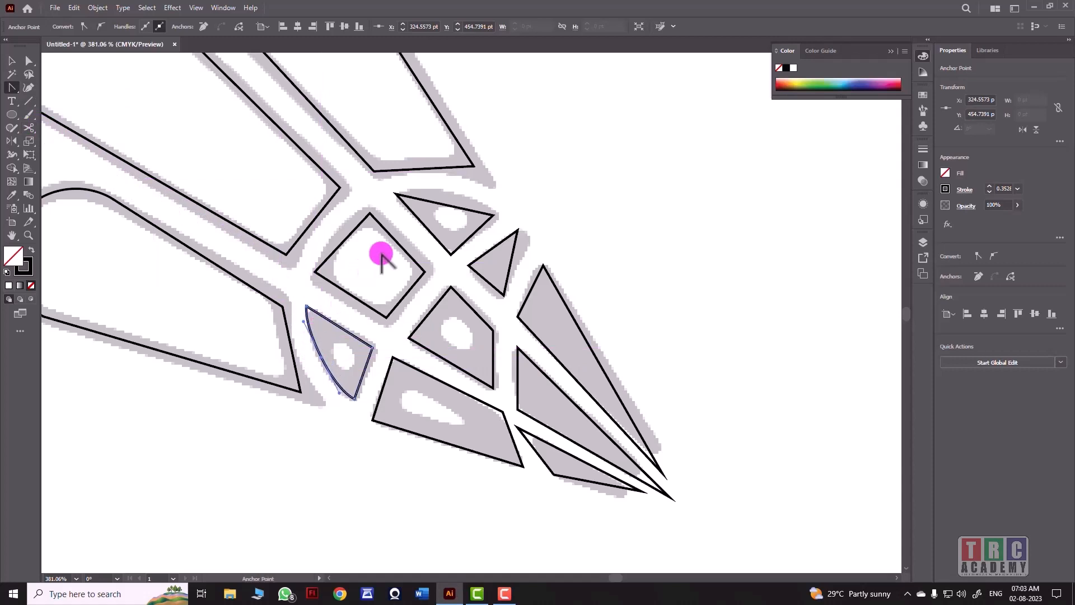
Step: Add an anchor on the uppermost triangle's top edge, move it to about X 389.2, Y 374.9 pt and smooth it into an outward curve
click(492, 215)
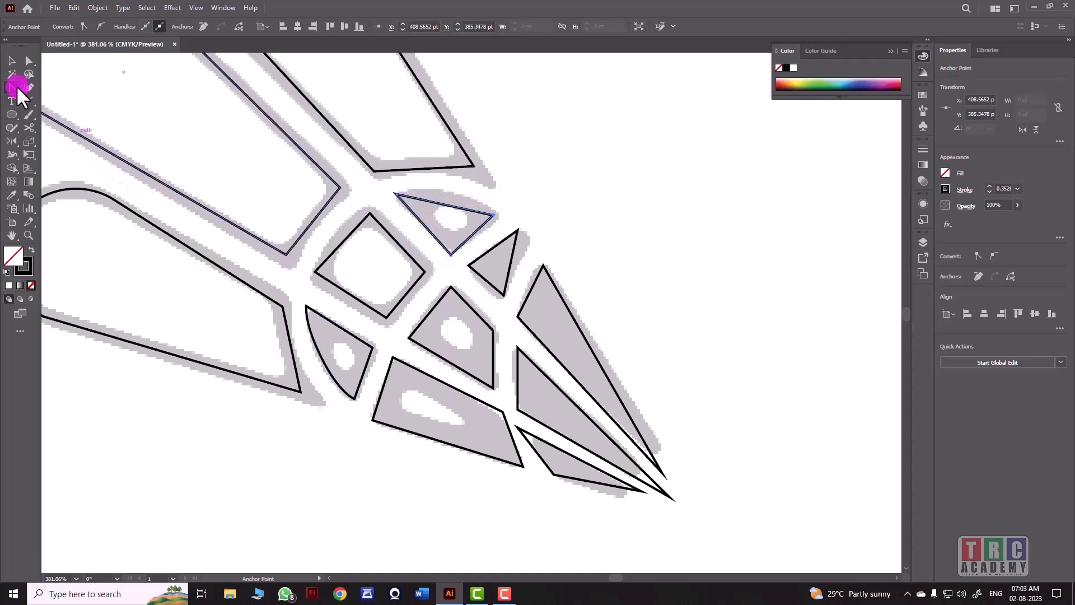
drag(11, 88, 31, 103)
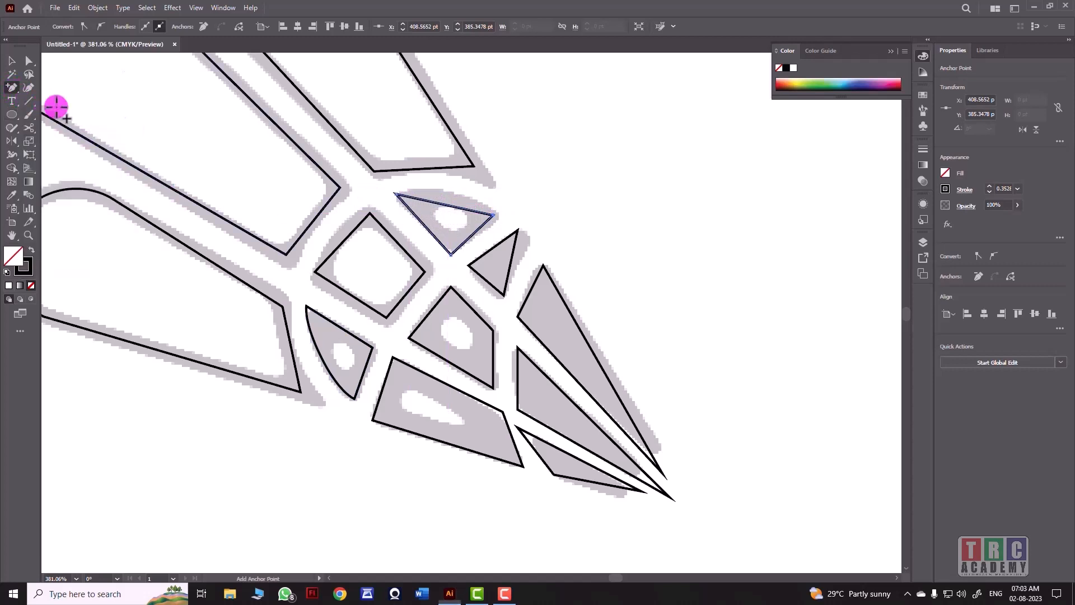
click(443, 205)
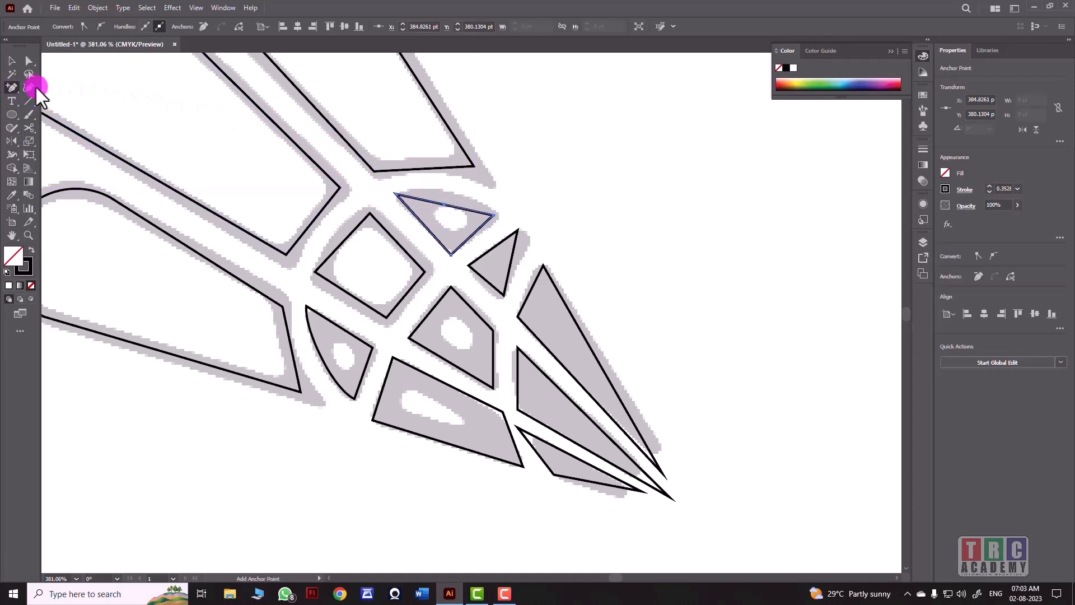
drag(14, 88, 21, 82)
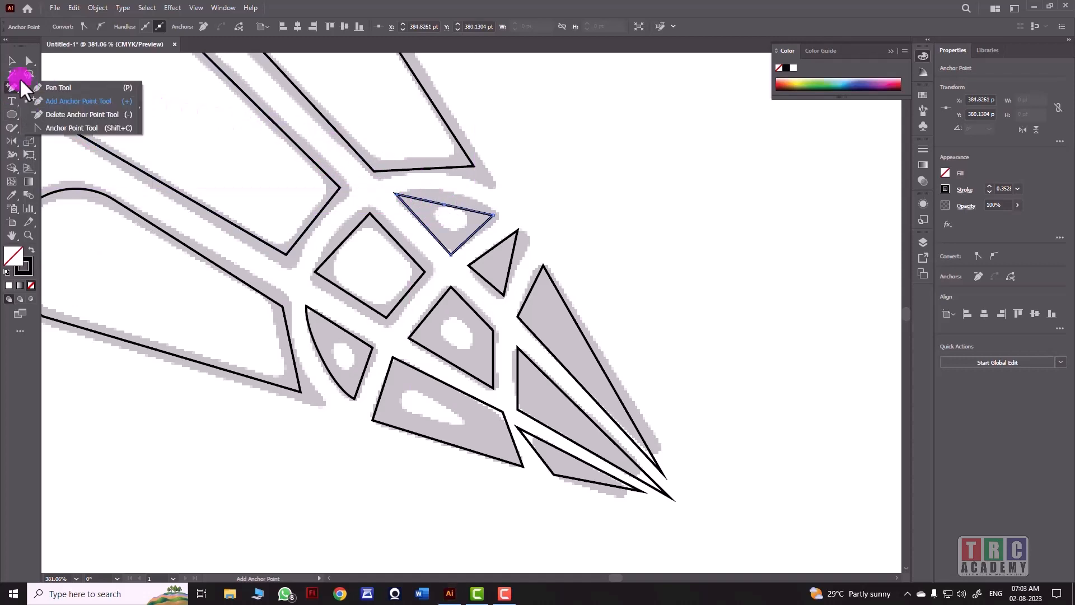
click(31, 60)
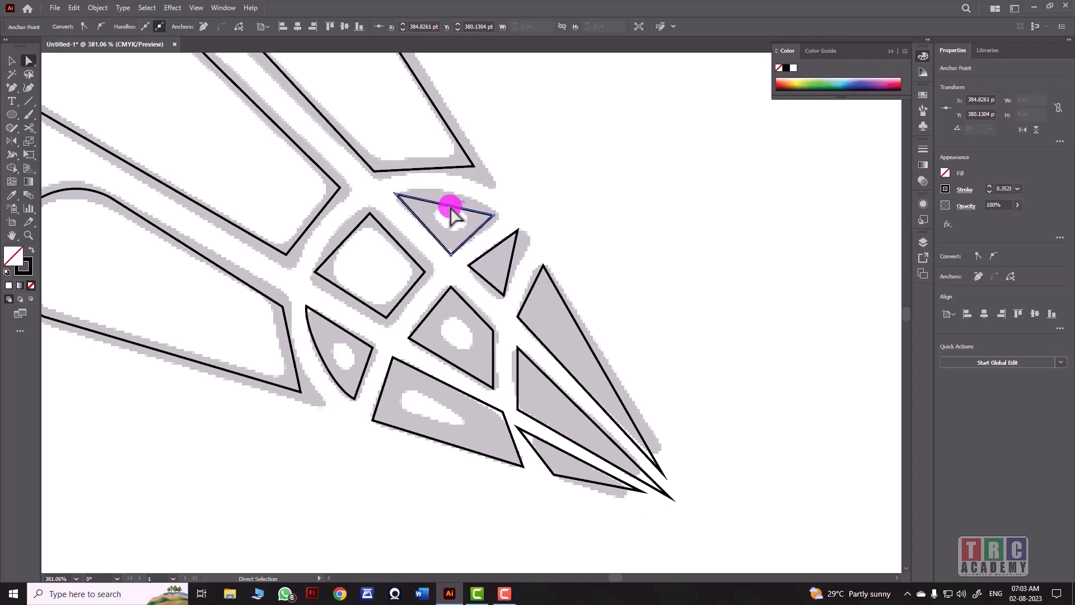
drag(447, 205, 453, 196)
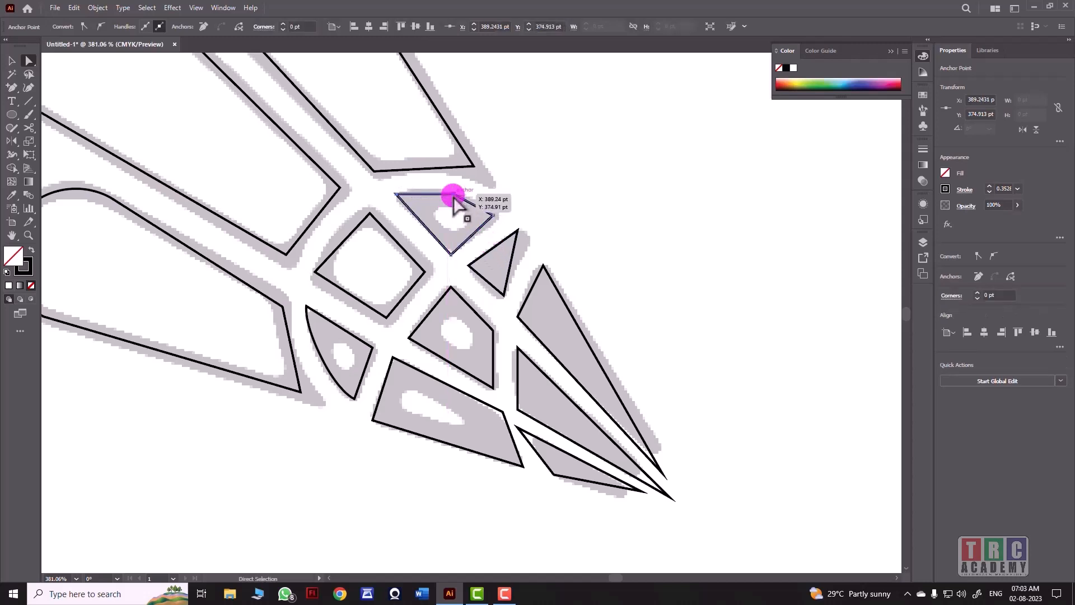
click(11, 88)
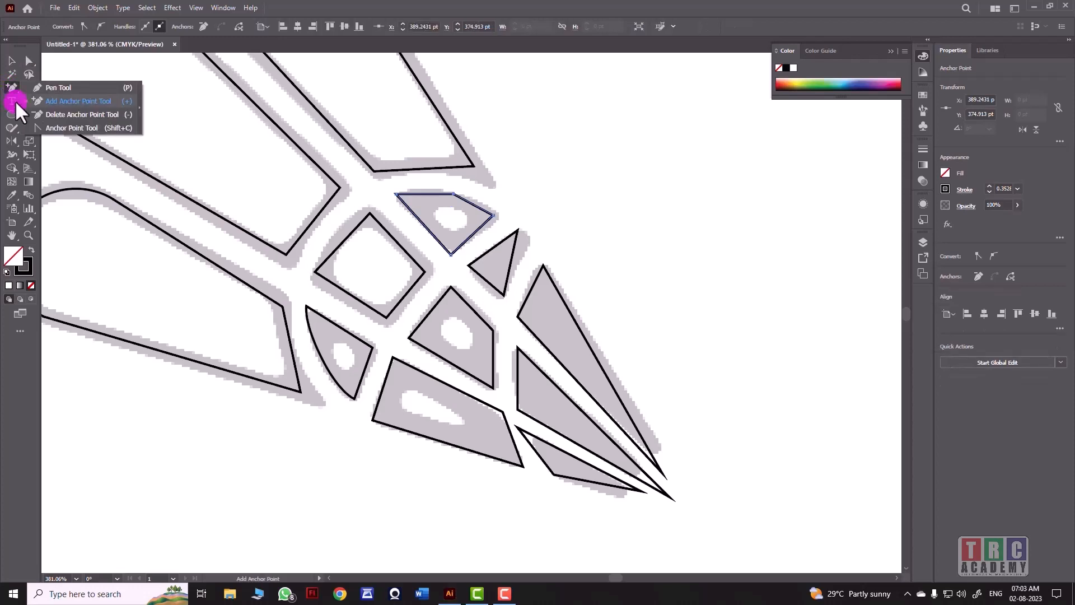
key(shift+c)
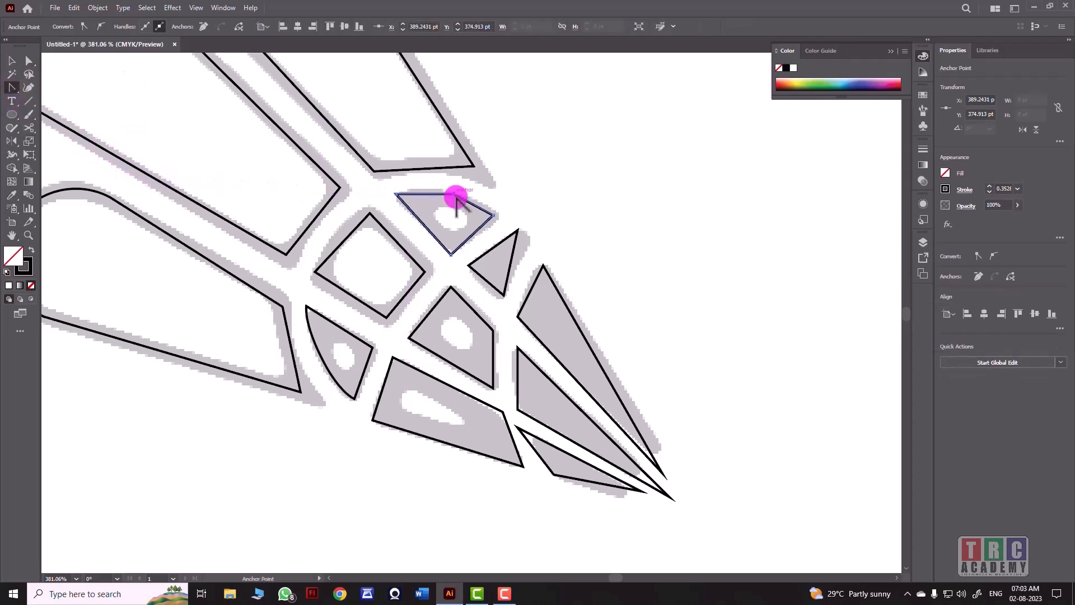
drag(457, 197, 476, 198)
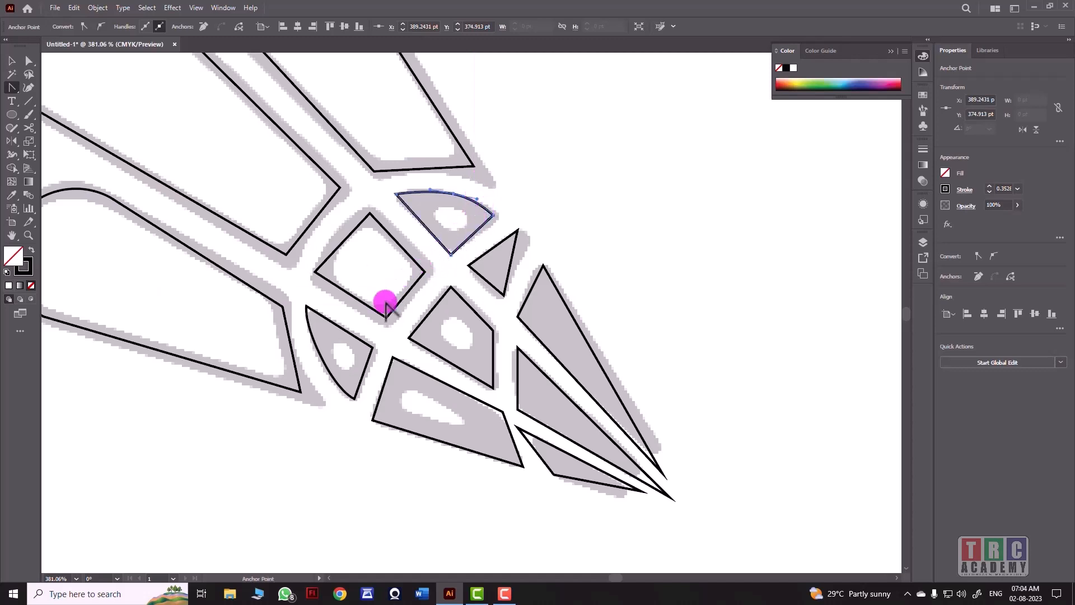
Step: Redraw the curve handles of the lower-left triangle's outer-edge anchor to follow the grey reference
drag(323, 359, 324, 358)
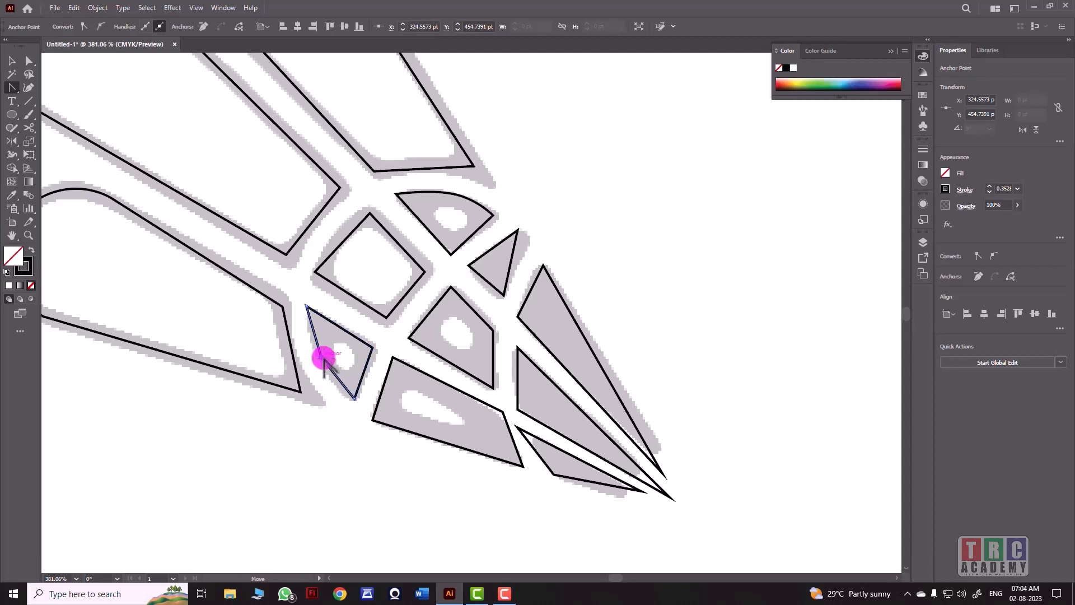
drag(324, 359, 305, 322)
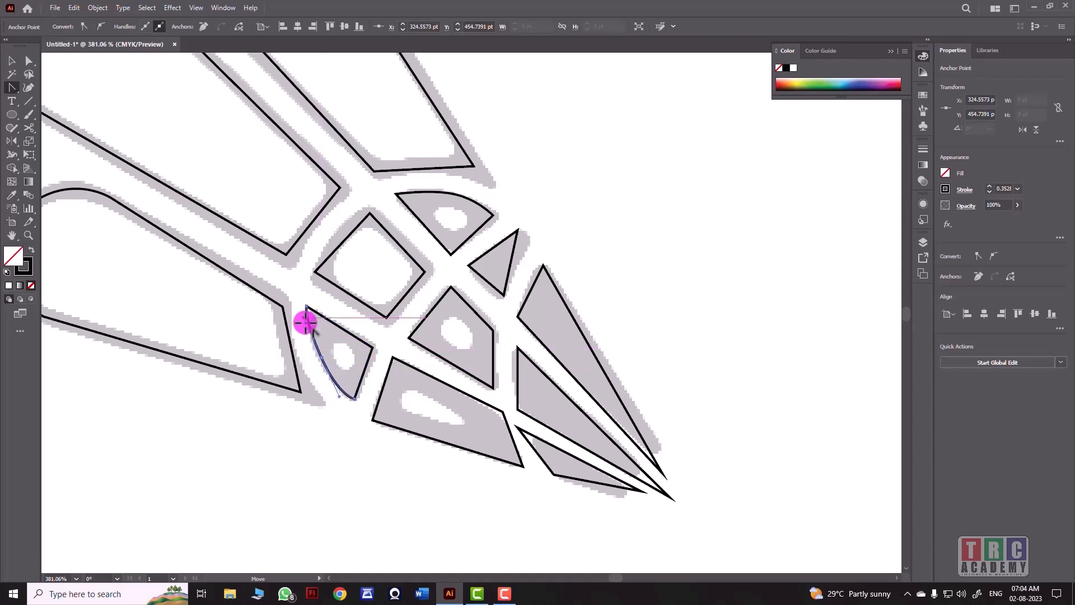
drag(306, 323, 305, 323)
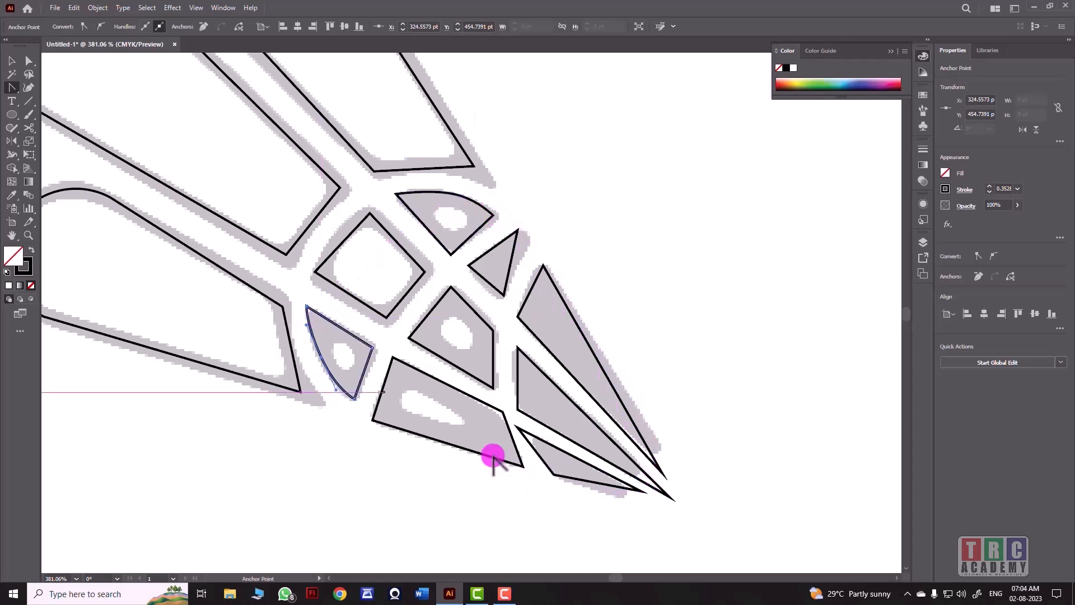
click(298, 391)
drag(297, 391, 306, 392)
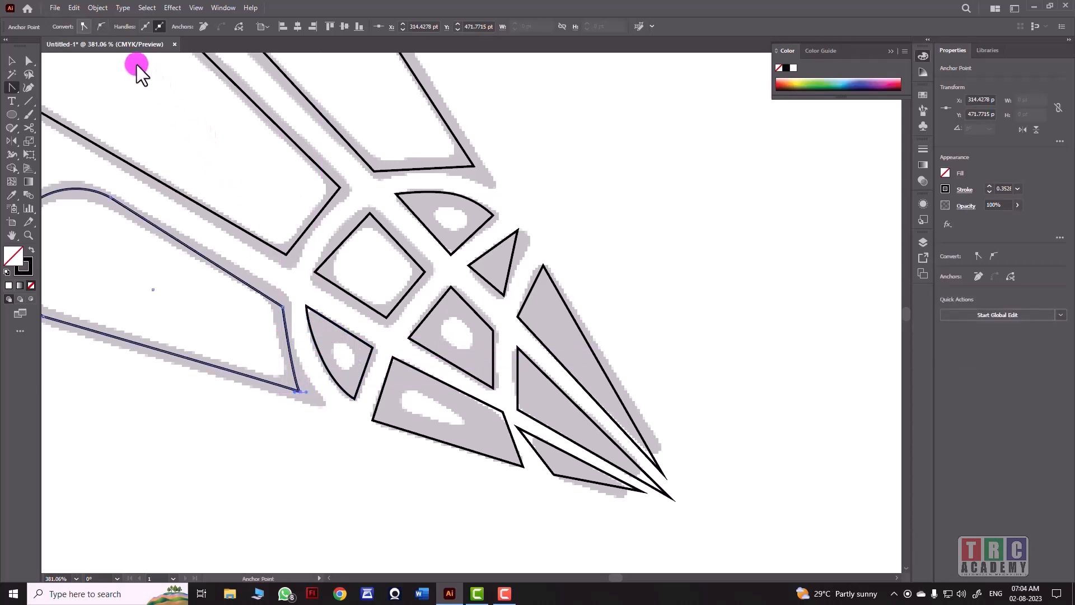
click(76, 8)
click(76, 18)
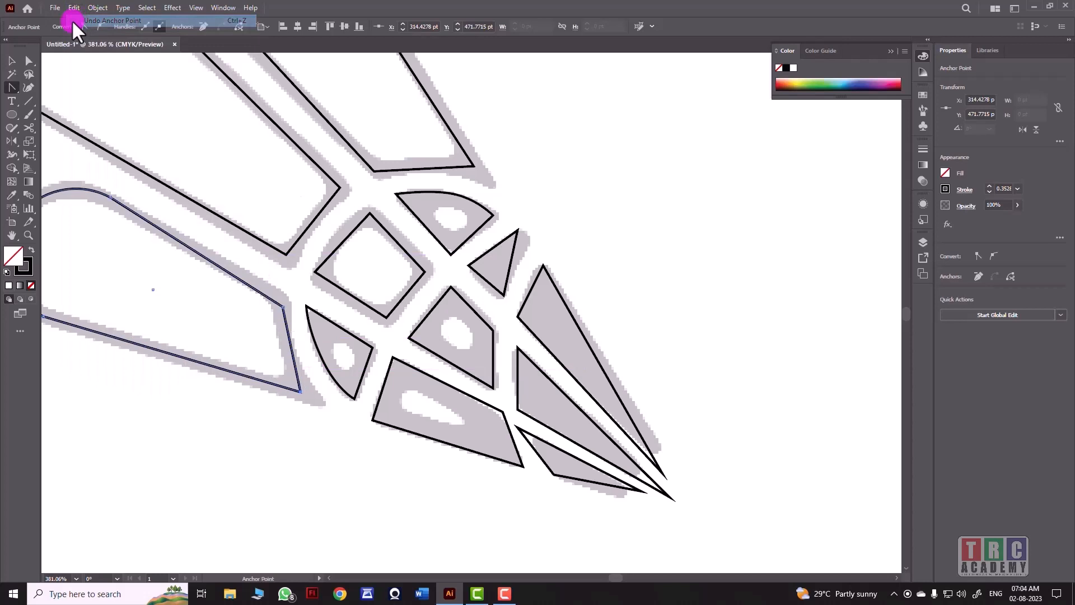
Step: Move the lower-left panel's pointed corner to about X 324.2, Y 478.3 pt and its upper end corner to about X 303.8, Y 425.3 pt
click(14, 82)
double_click(28, 60)
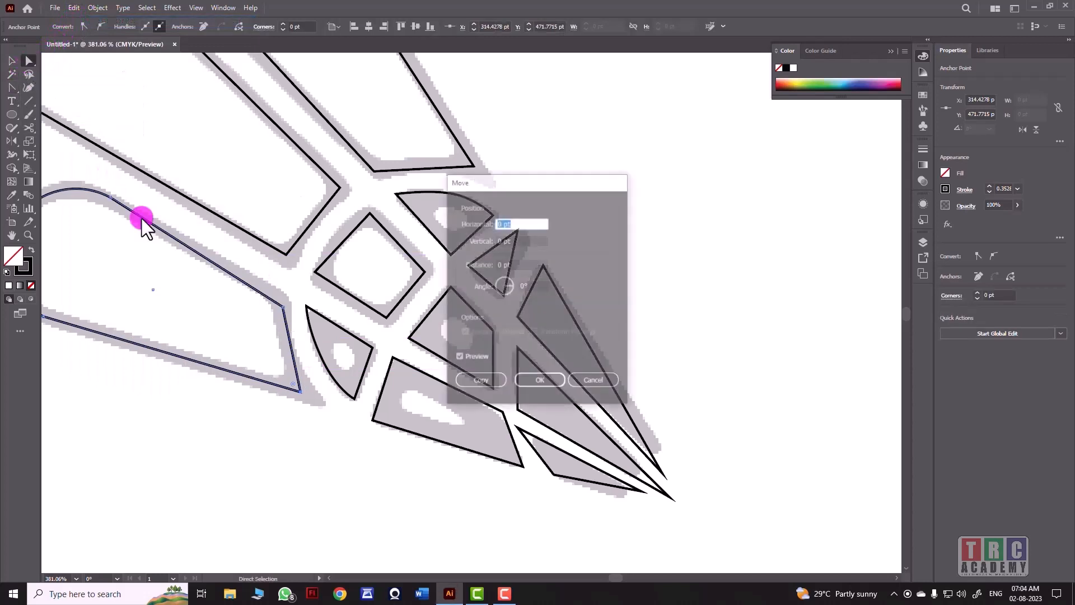
click(592, 383)
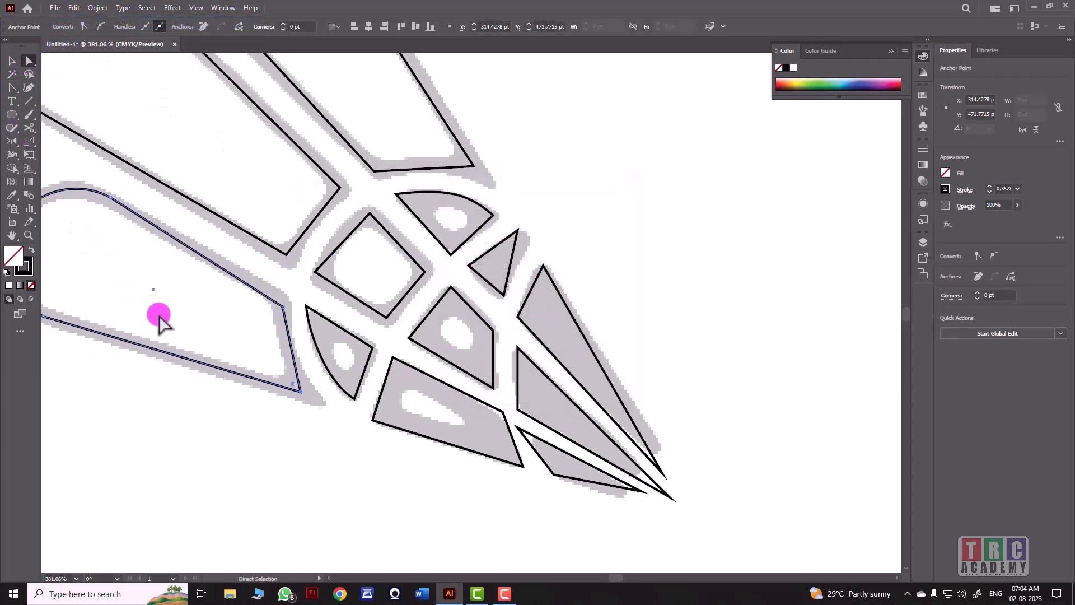
drag(298, 393, 328, 412)
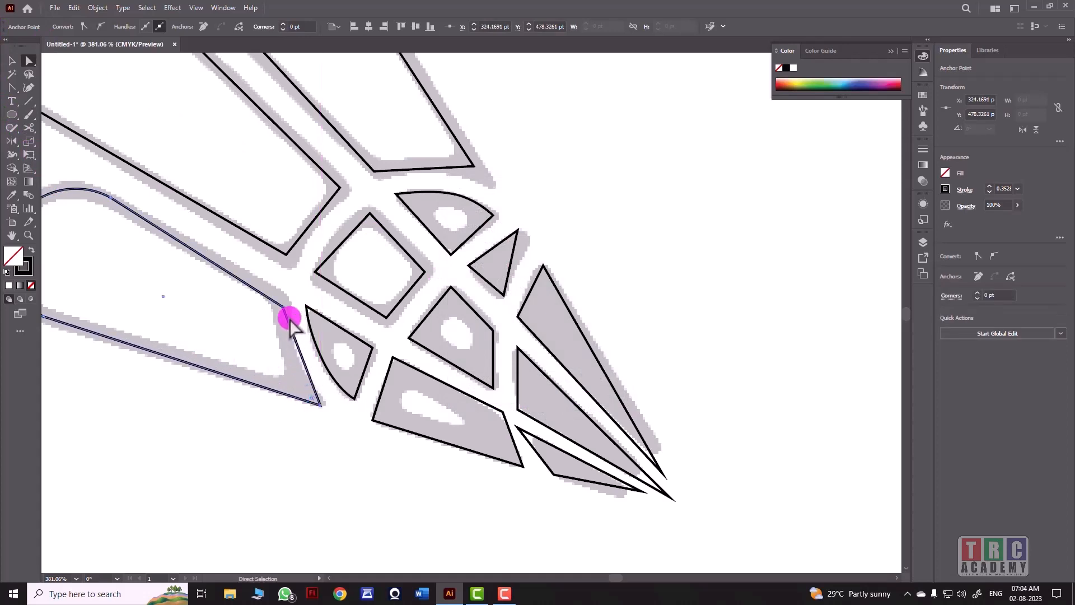
drag(288, 313, 279, 297)
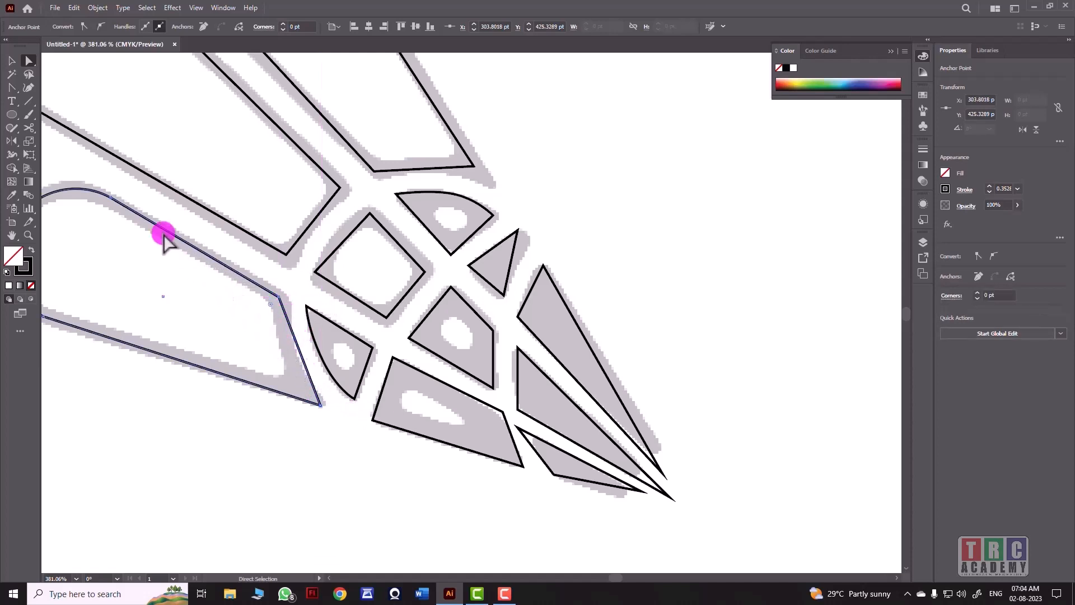
Step: Add an anchor on the lower-left panel's end edge, move it to about X 307.9, Y 452.4 pt and smooth it into an inward curve
drag(13, 90, 46, 101)
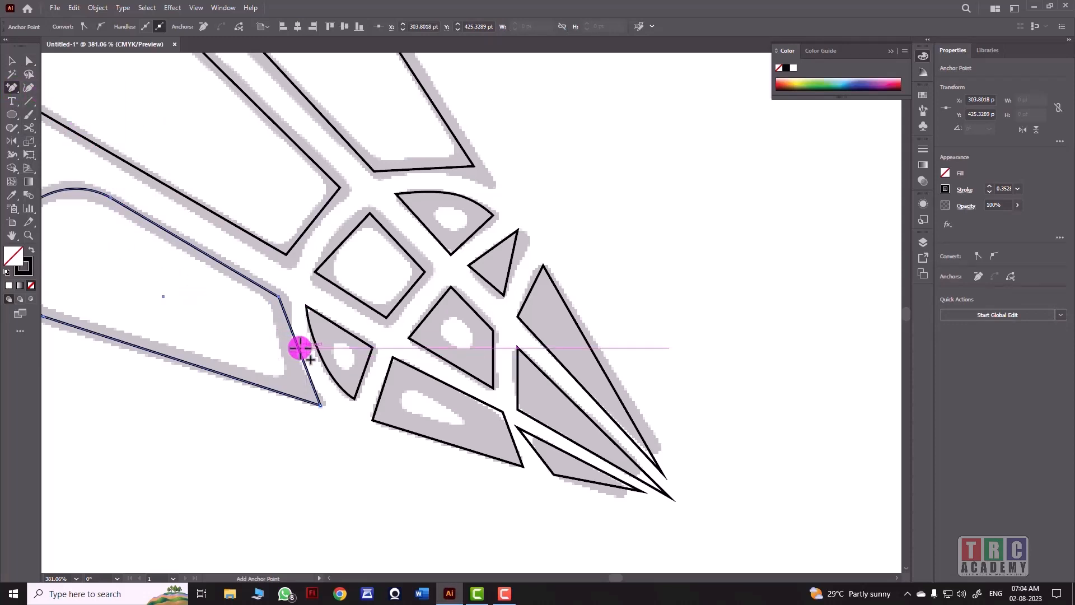
click(300, 348)
click(29, 61)
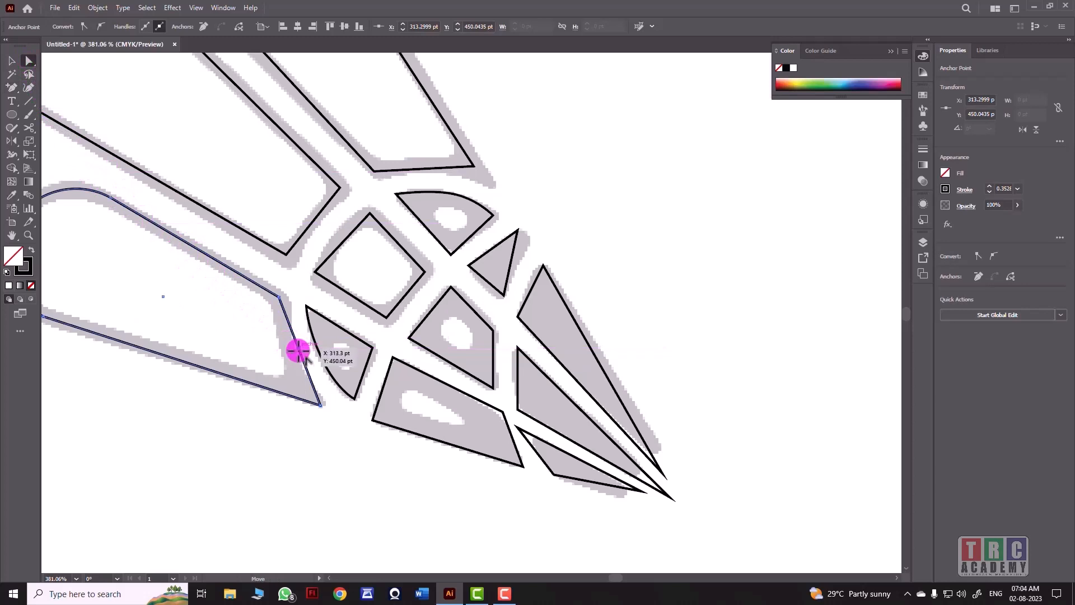
drag(298, 350, 287, 351)
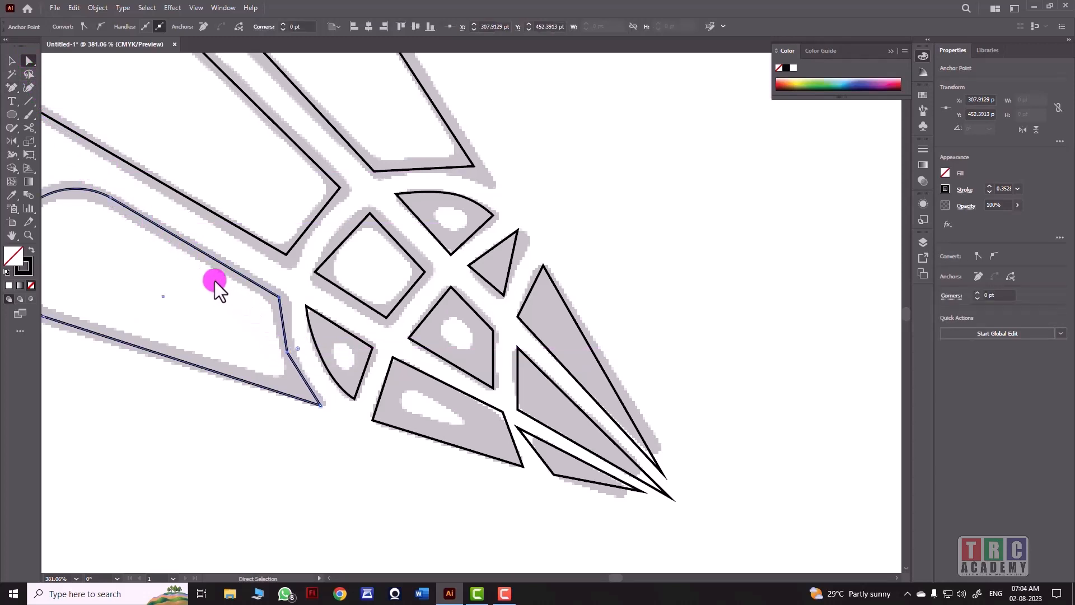
drag(11, 87, 43, 123)
drag(289, 350, 293, 364)
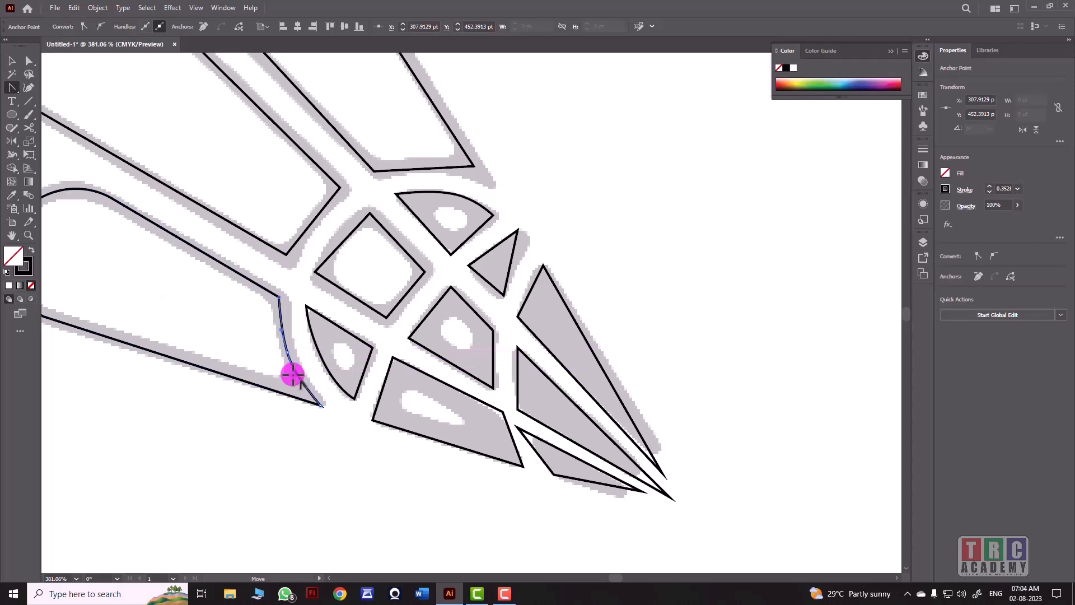
drag(293, 375, 289, 372)
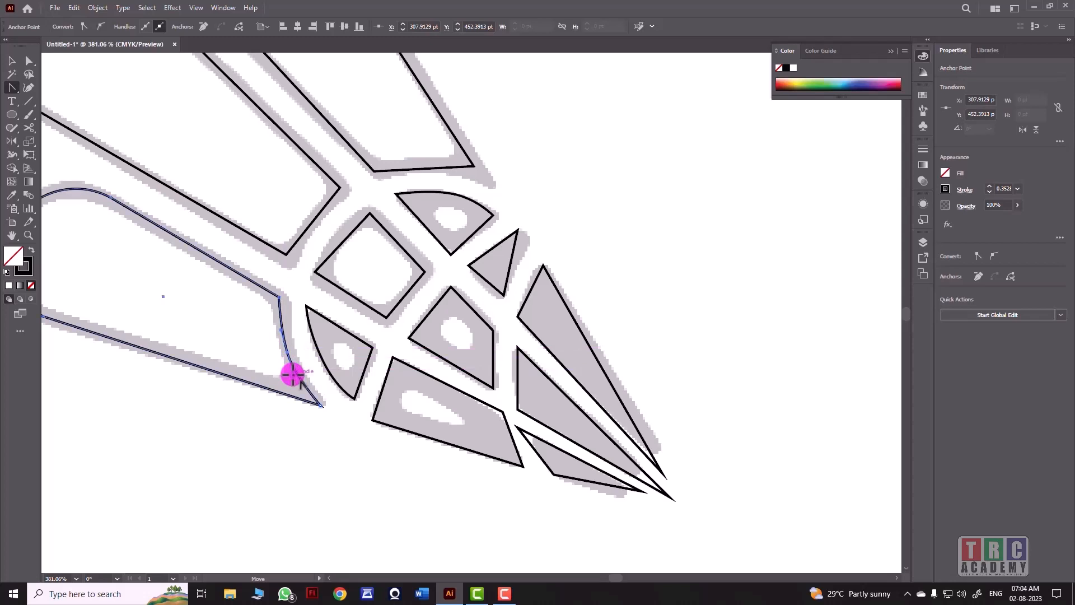
Step: Move the uppermost panel's outer end corner to about X 408.6, Y 370.2 pt to reach the grey reference's pointed tip
click(471, 167)
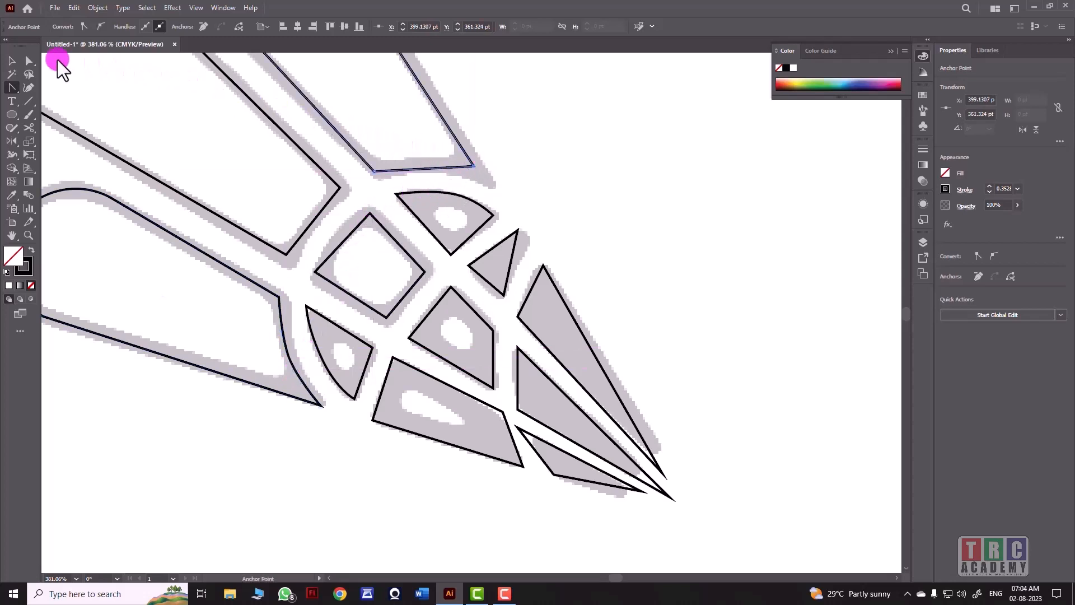
click(30, 60)
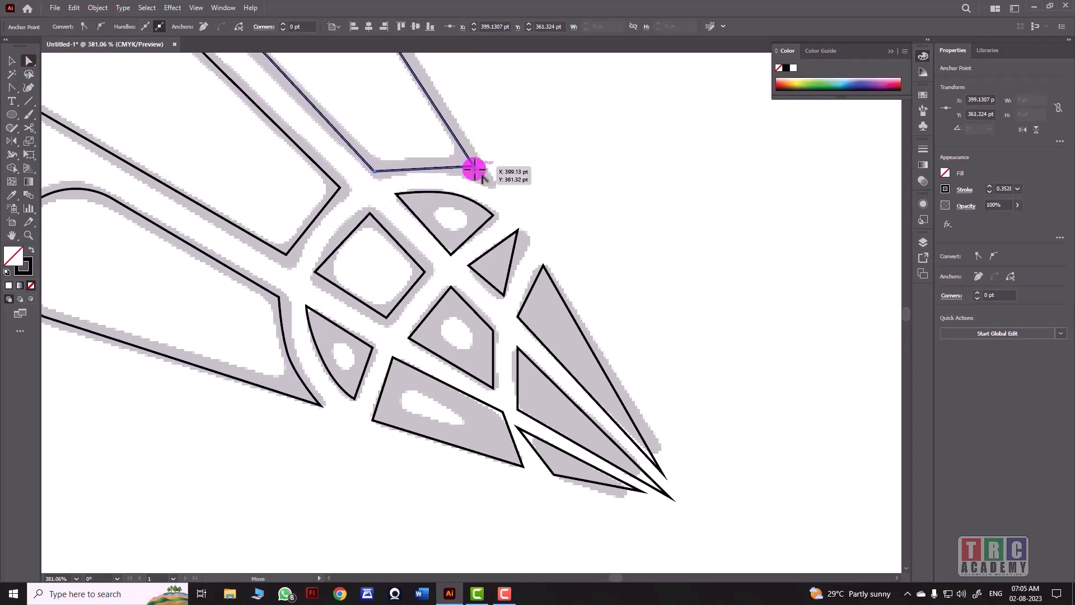
drag(475, 169, 491, 183)
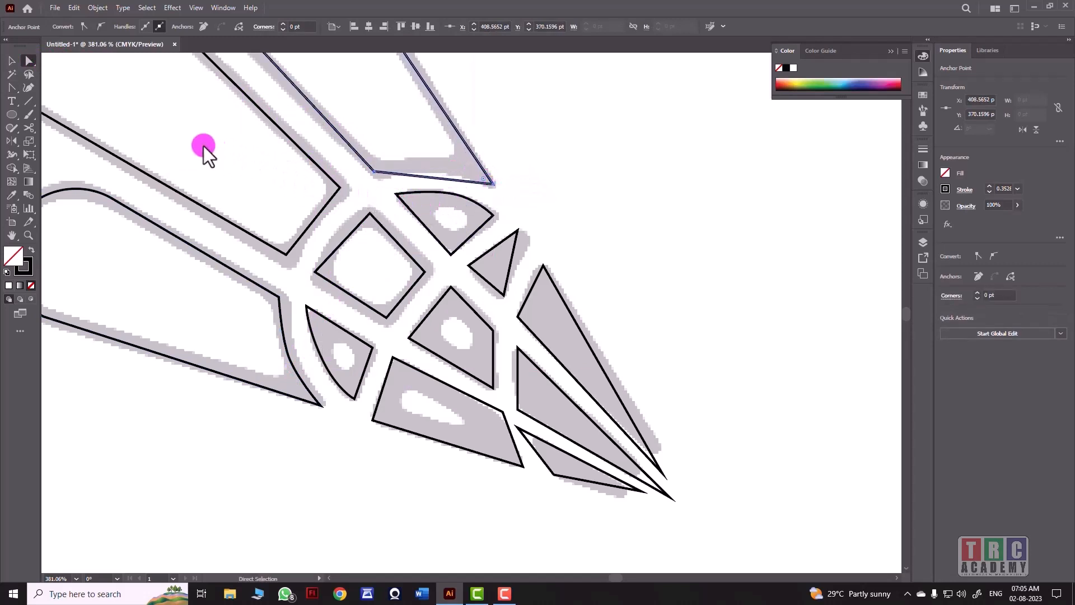
Step: Add an anchor on the uppermost panel's end edge, move it to about X 378.8, Y 362.8 pt and smooth it into an inward curve
drag(12, 83, 32, 99)
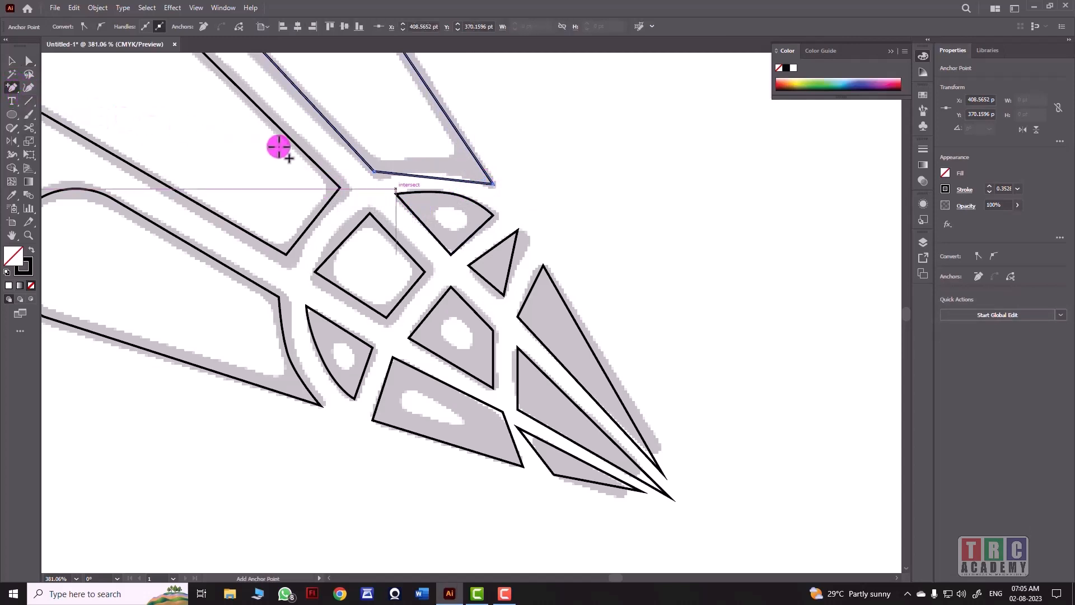
click(431, 177)
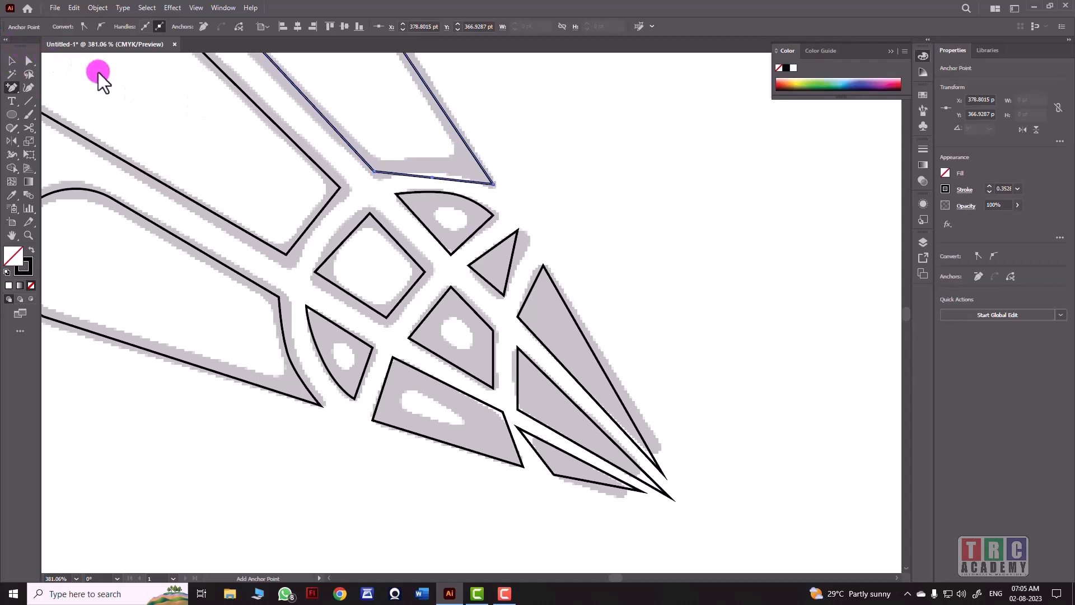
key(a)
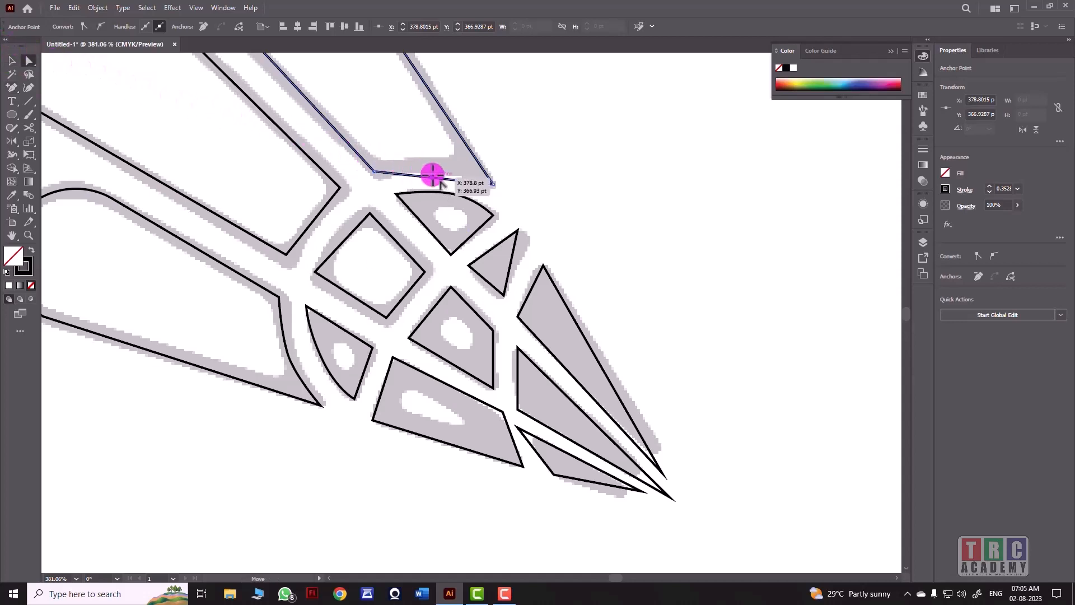
drag(433, 175, 432, 168)
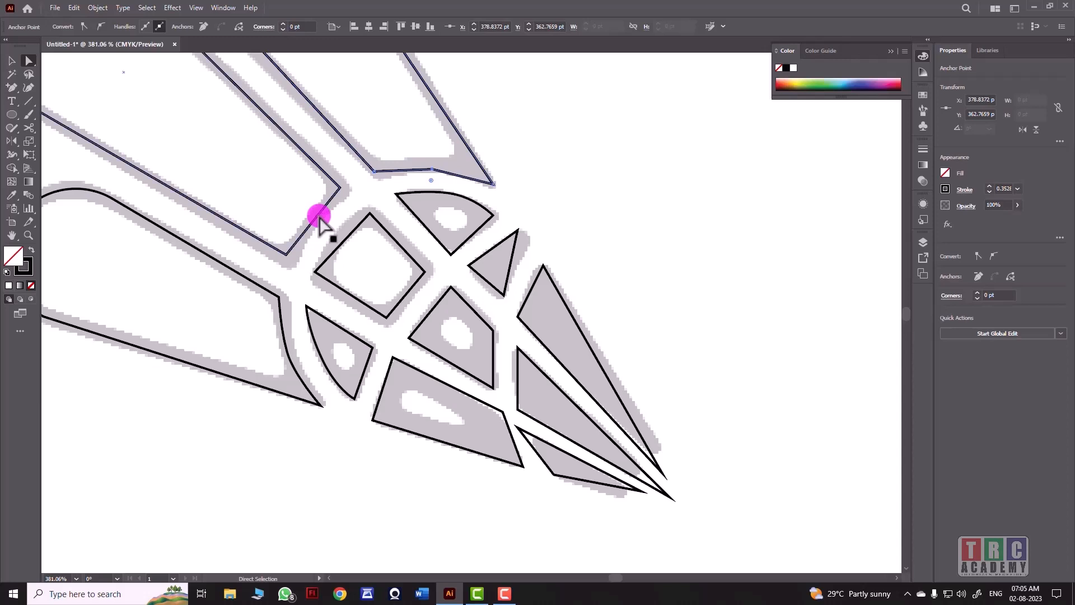
click(12, 87)
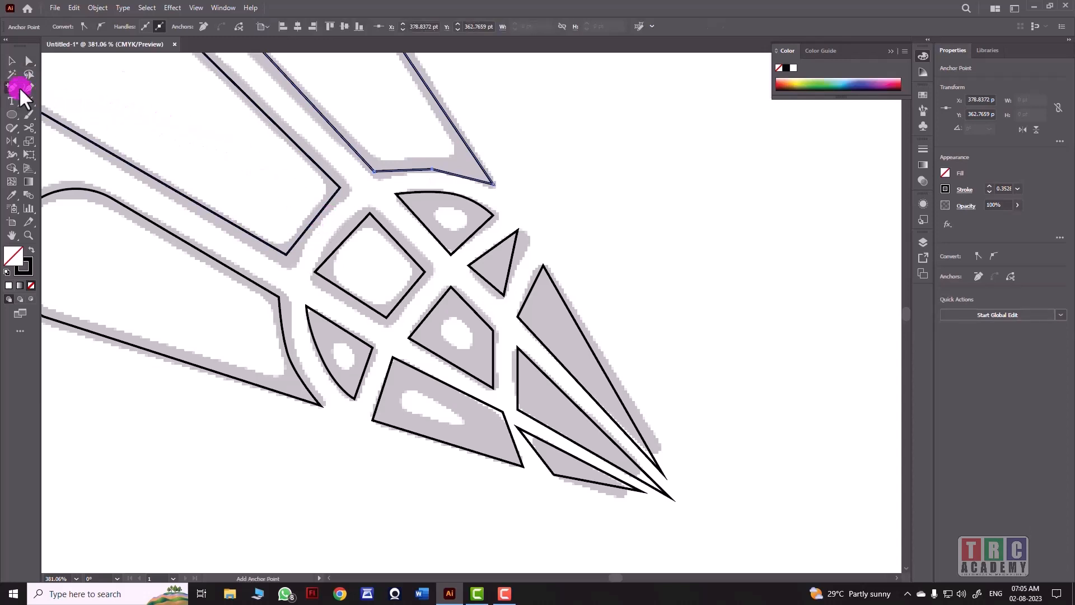
drag(19, 87, 41, 127)
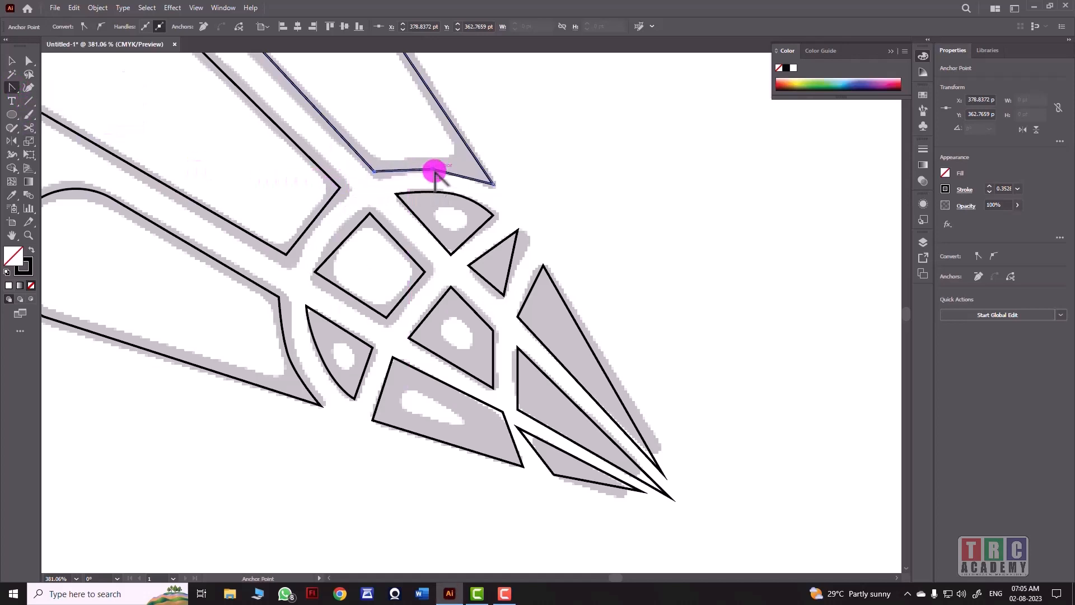
drag(435, 172, 403, 167)
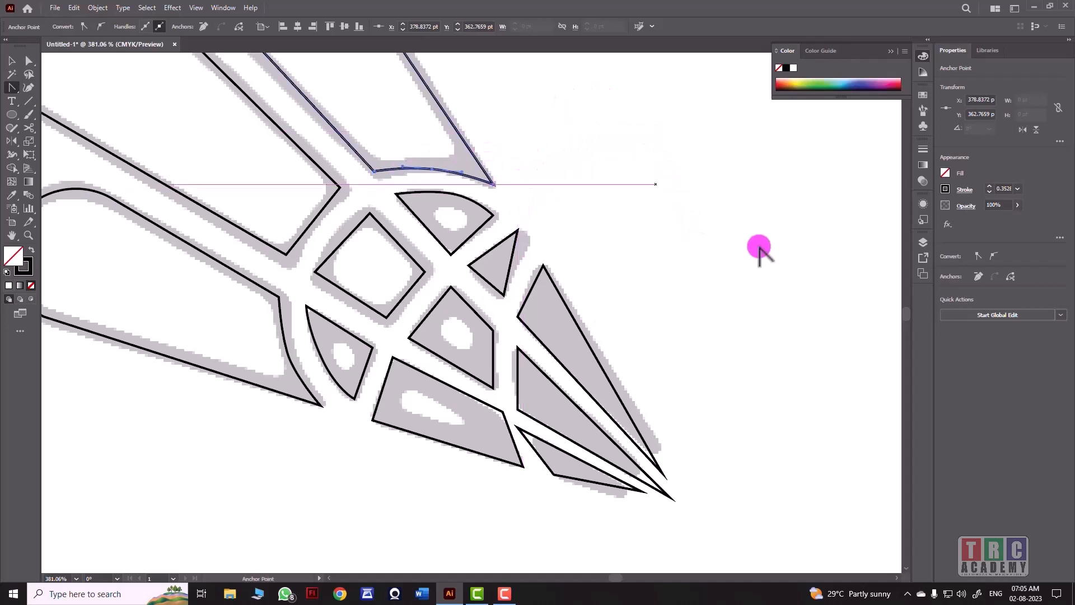
Step: Add an anchor on the central four-sided shape's upper-left edge, move it to about X 332.3, Y 396 pt and smooth it into an outward curve
click(343, 244)
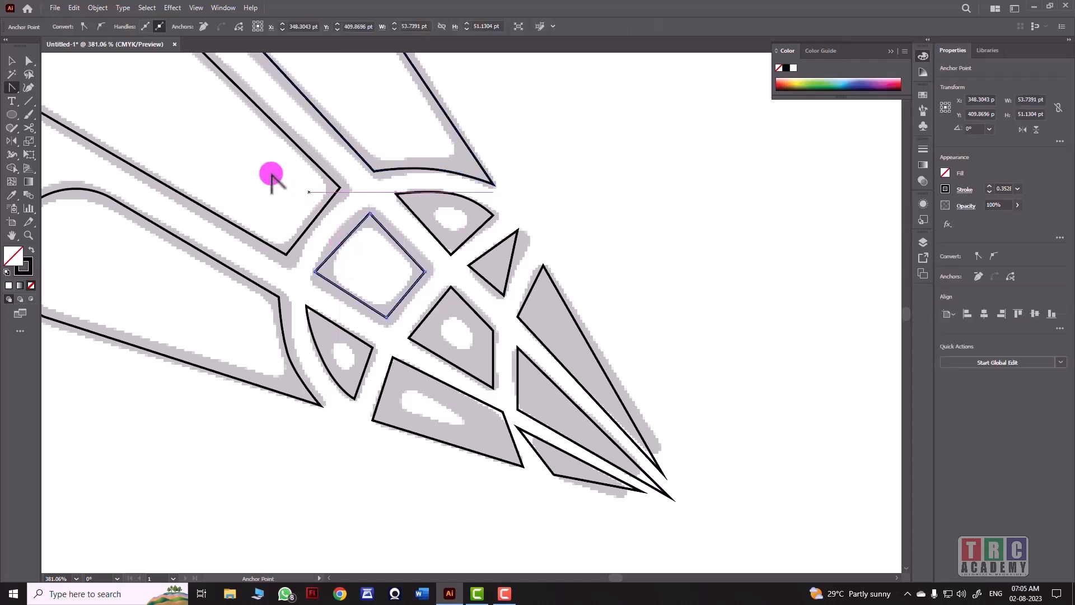
drag(12, 88, 53, 95)
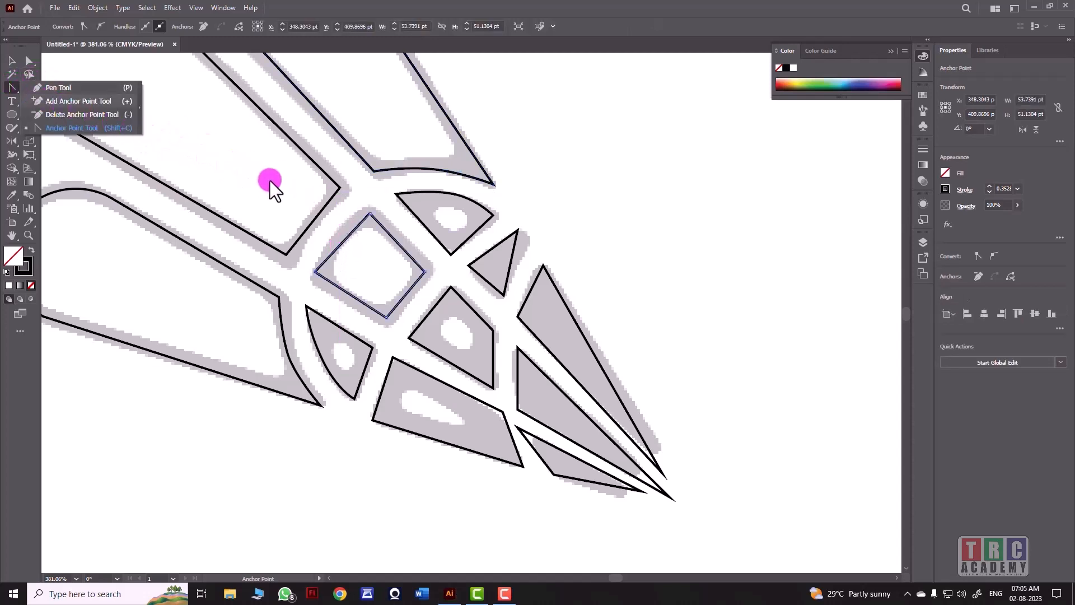
click(341, 243)
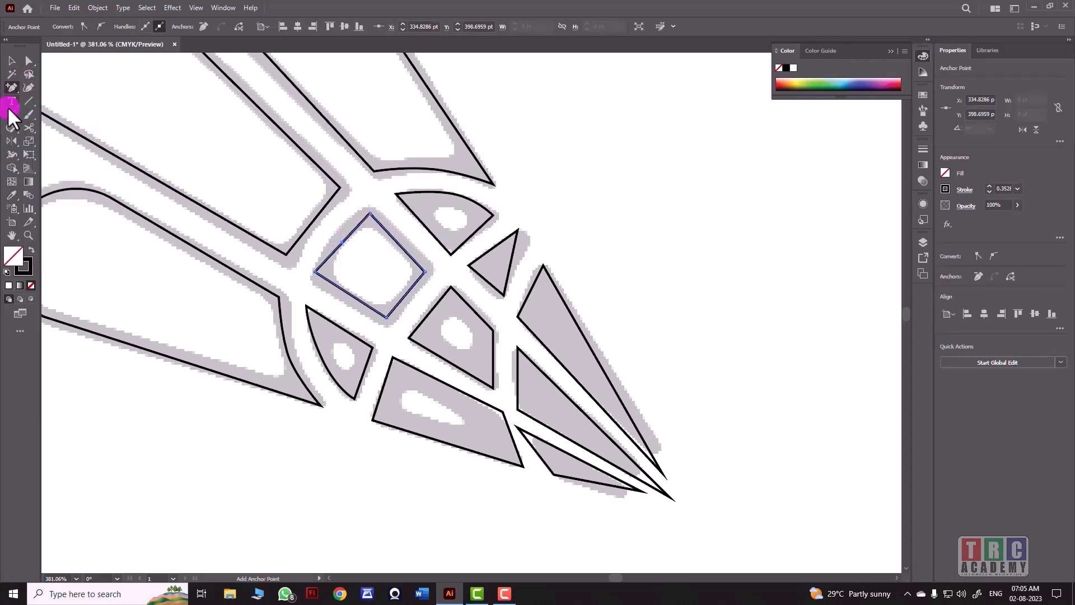
click(29, 60)
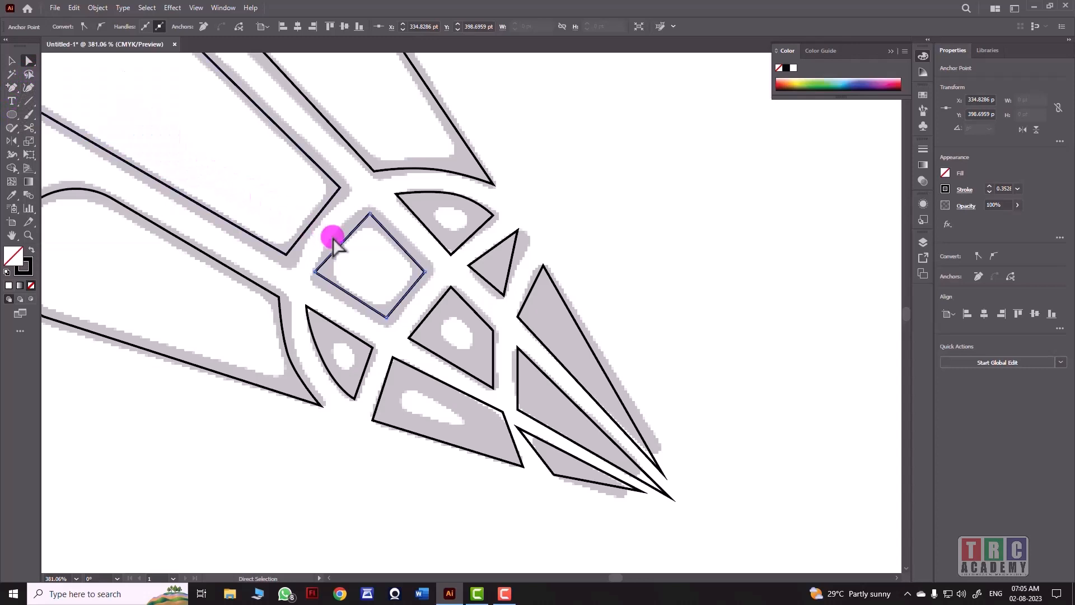
drag(339, 241, 339, 241)
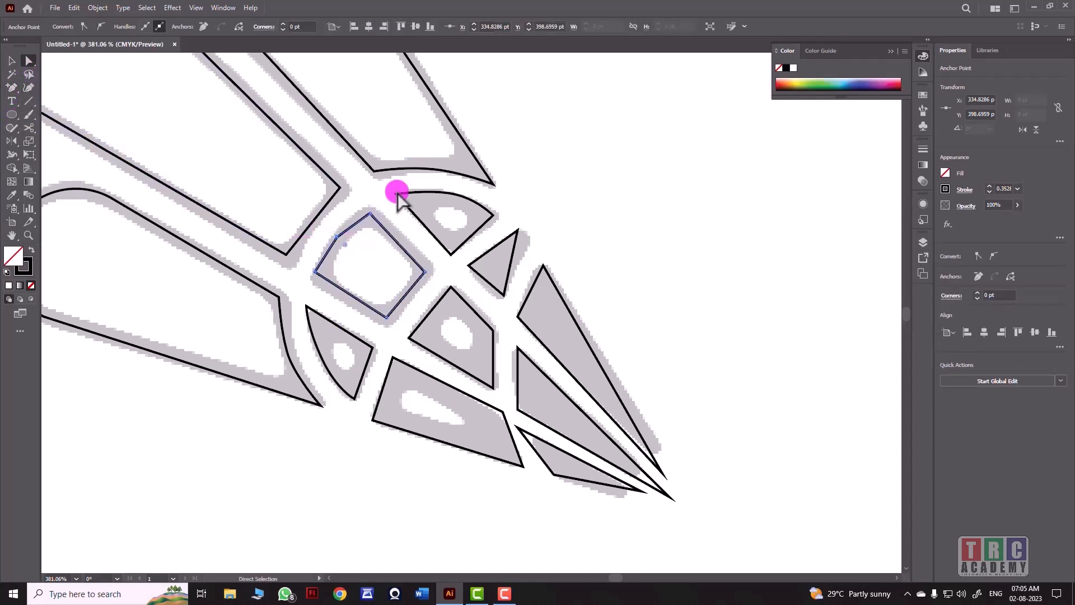
drag(16, 89, 39, 123)
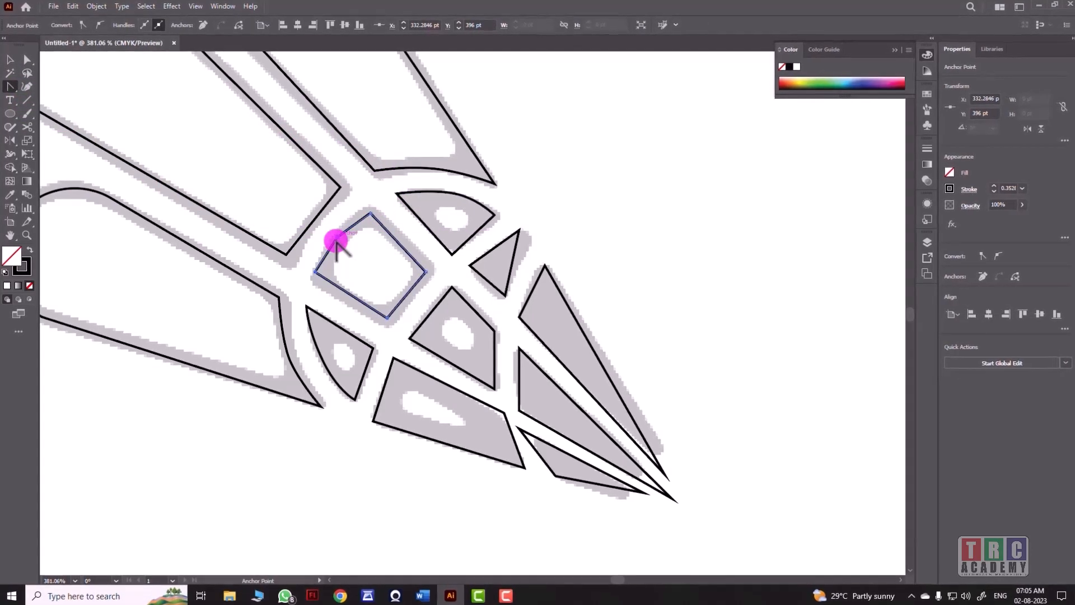
drag(337, 239, 359, 218)
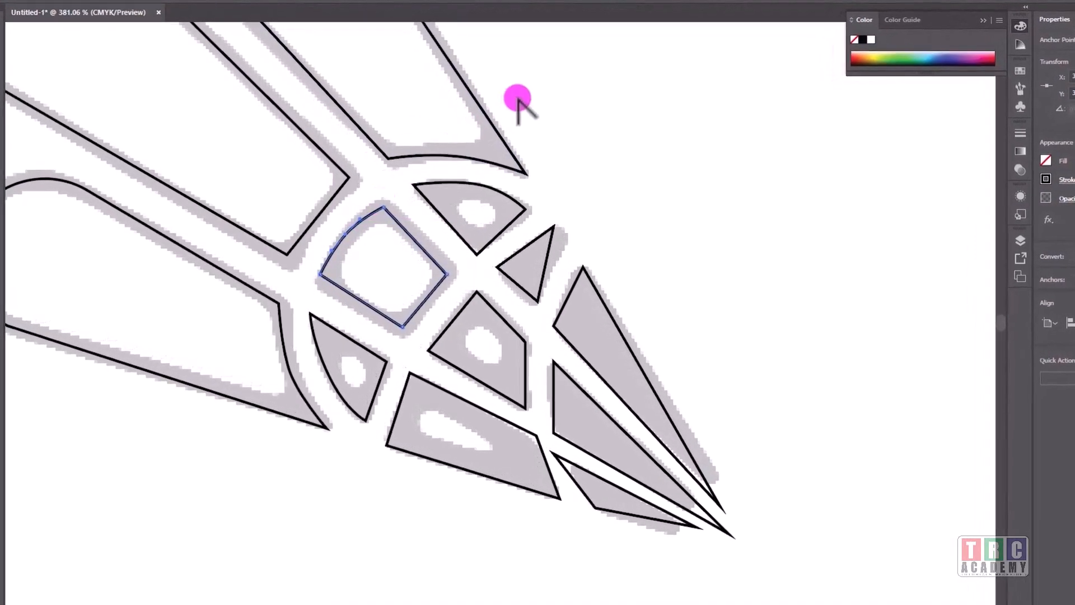
Step: Draw a circle over the white opening of the central four-sided shape and resize it to about 24 pt in diameter
key(v)
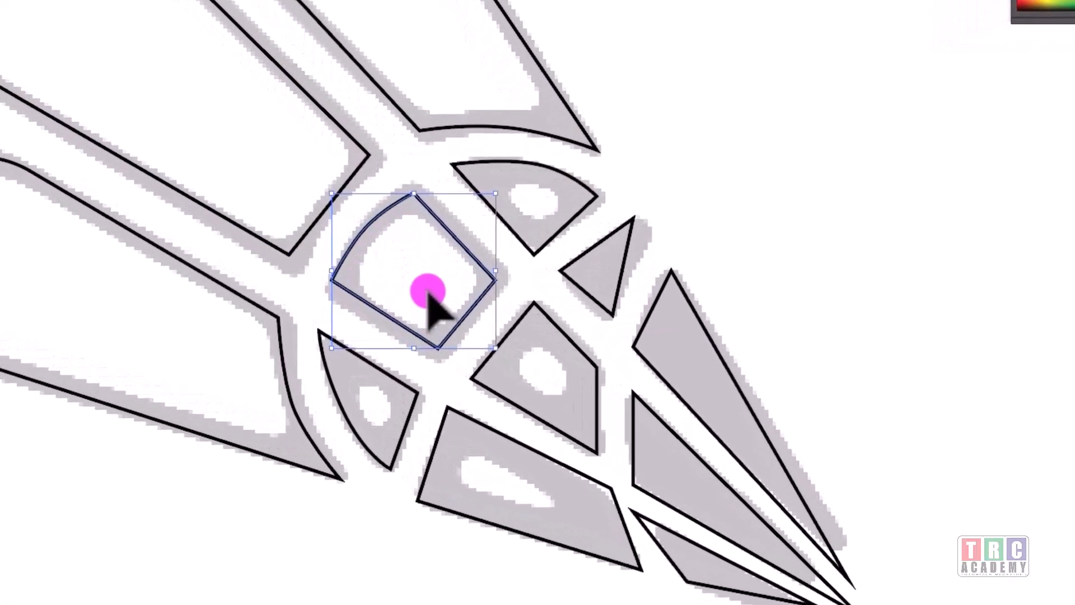
key(l)
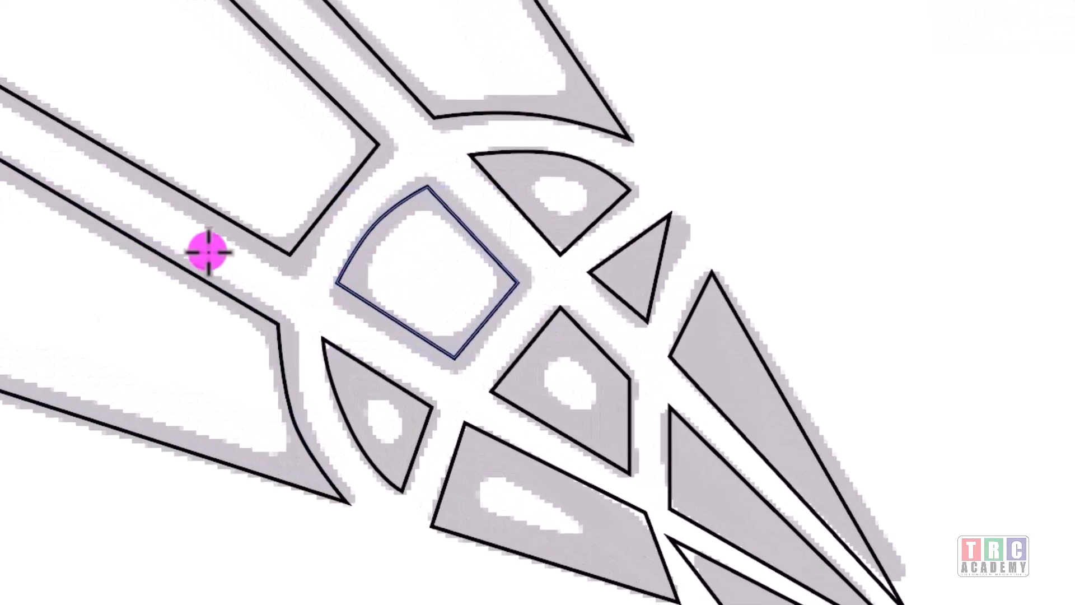
drag(407, 248, 552, 360)
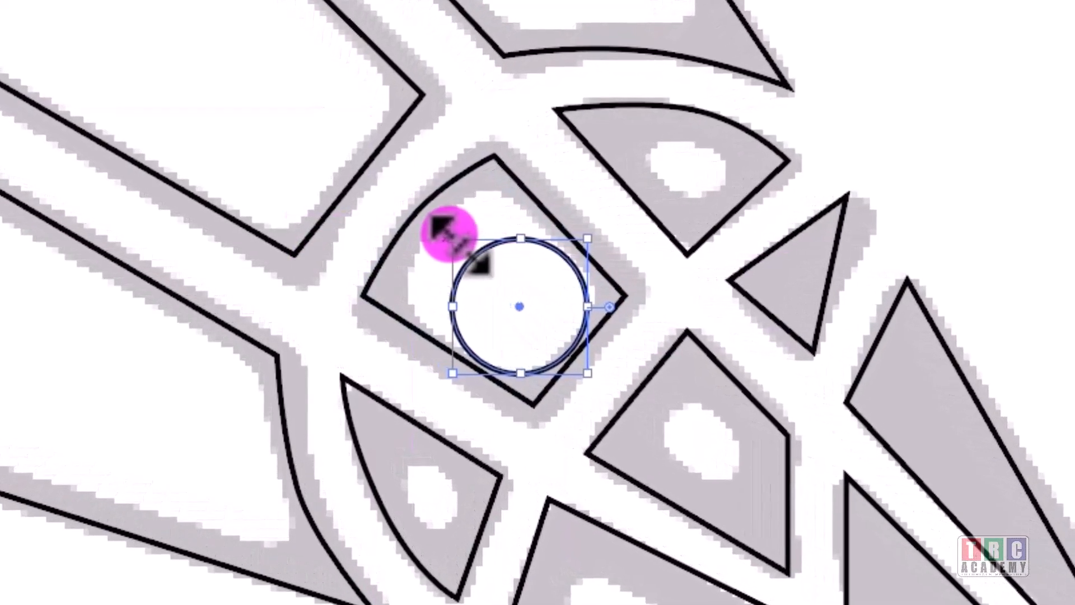
drag(442, 233, 439, 216)
drag(426, 202, 441, 200)
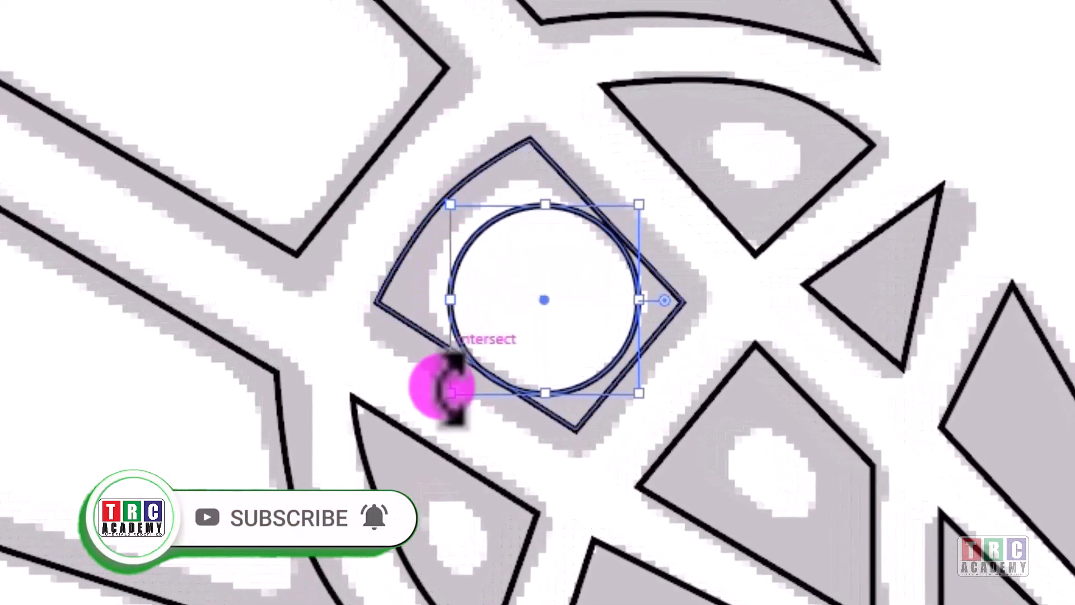
drag(455, 396, 497, 348)
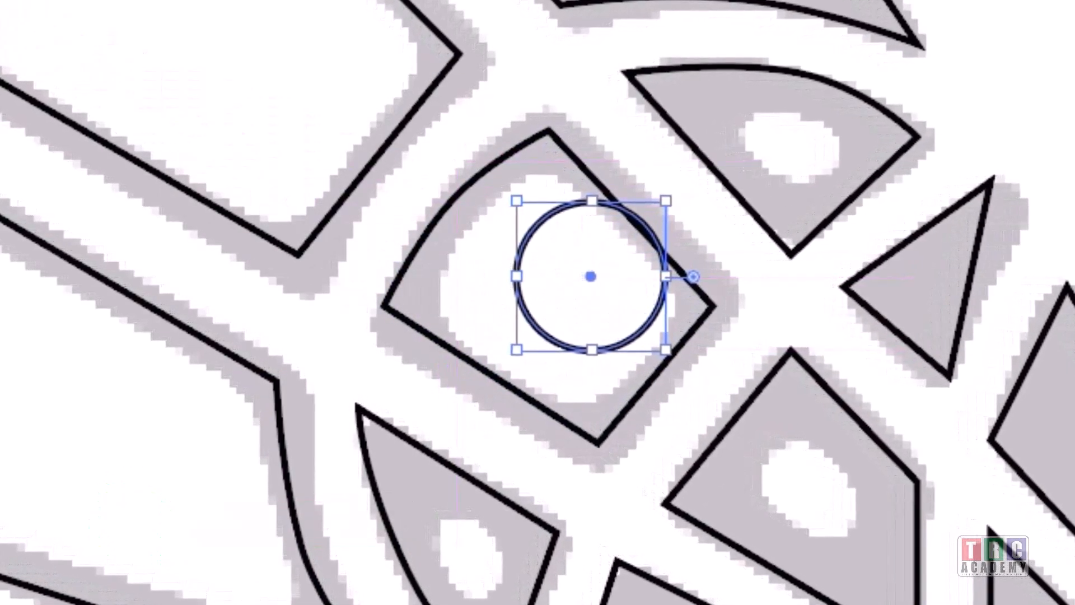
Step: Move the circle's four anchors outward to the edges of the white opening in the central four-sided shape
key(a)
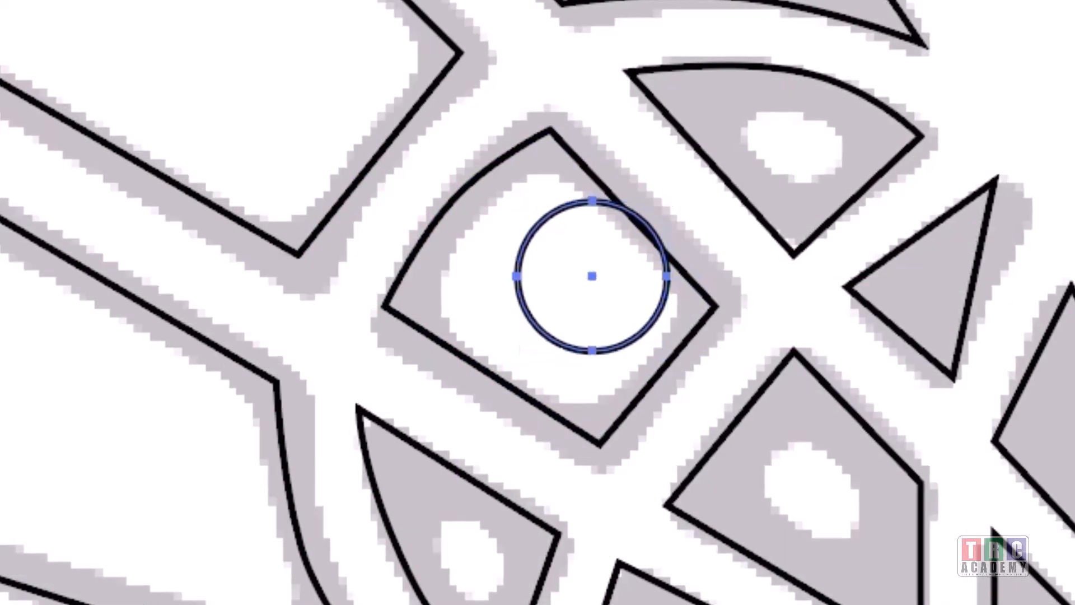
click(514, 275)
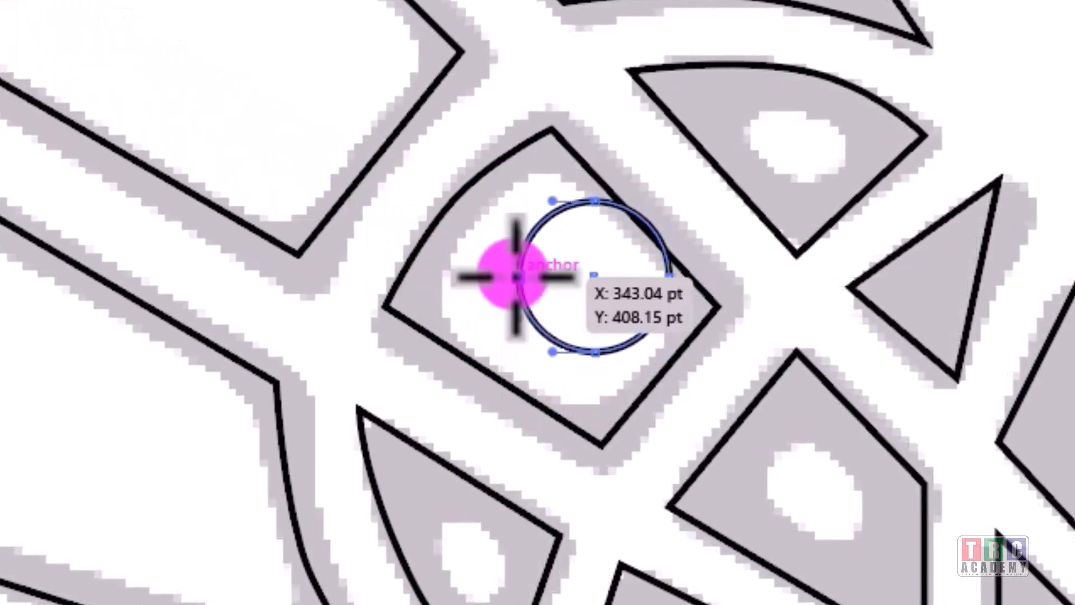
drag(514, 274, 445, 308)
click(588, 201)
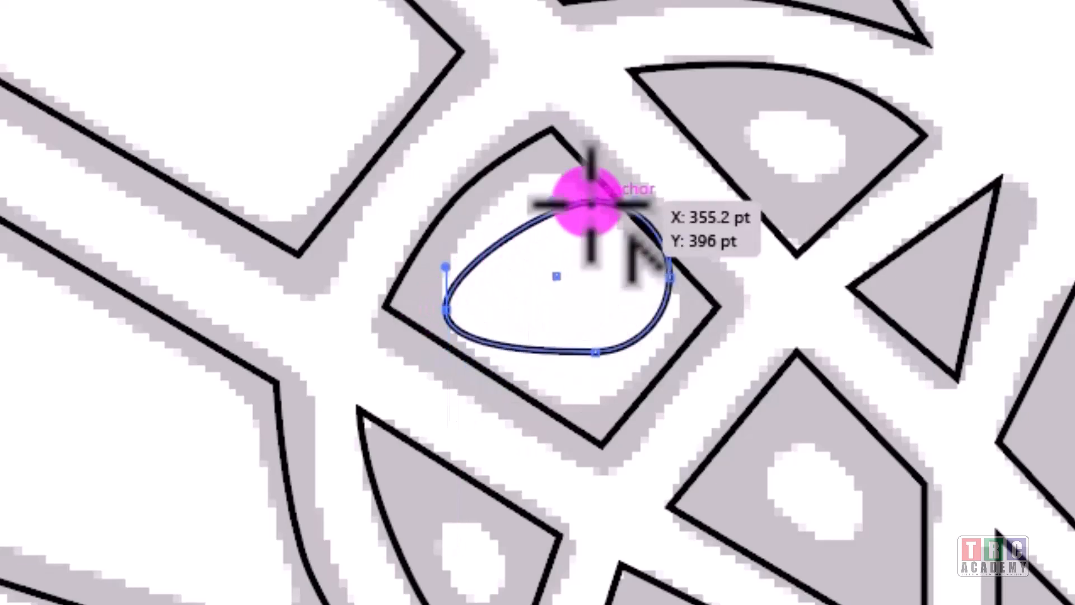
drag(591, 203, 554, 180)
drag(670, 280, 680, 320)
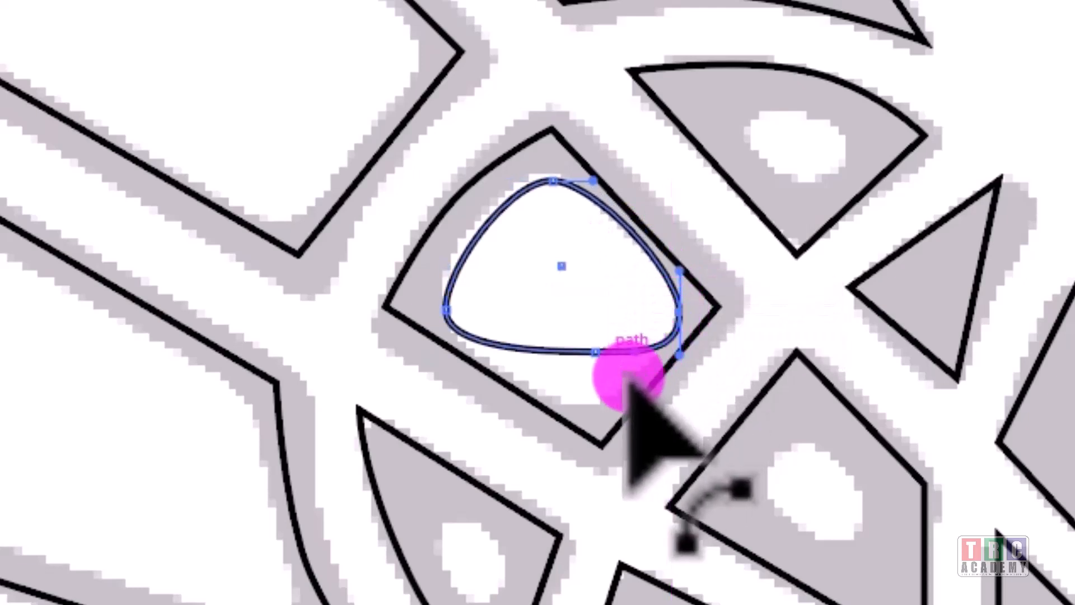
drag(621, 375, 543, 382)
shift+click(542, 403)
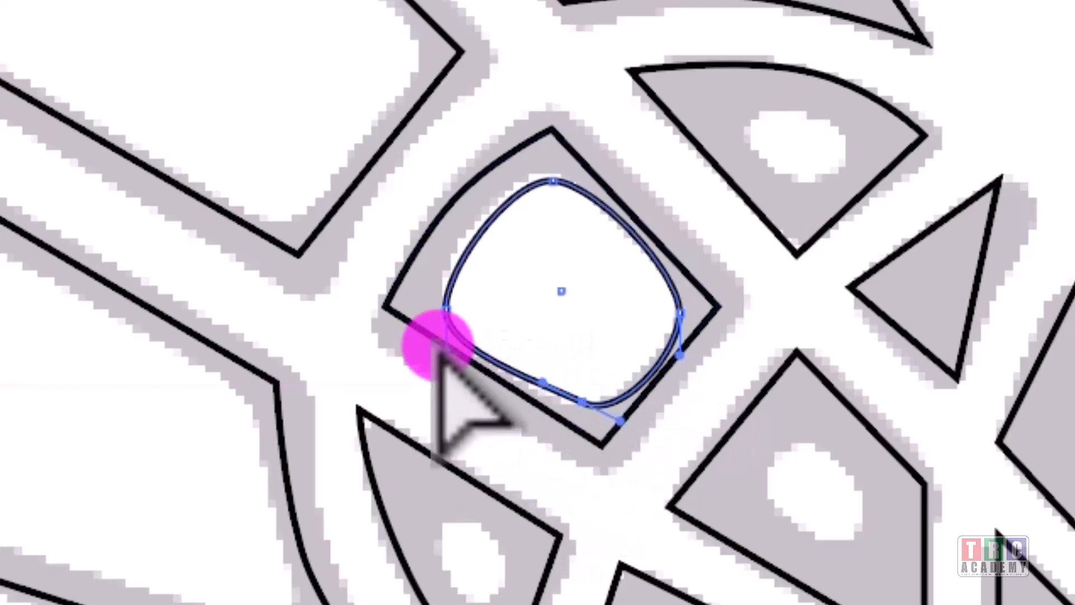
Step: Fine-tune the inner outline's anchors and curve handles to follow the rounded white opening, and deselect it
drag(441, 349, 459, 337)
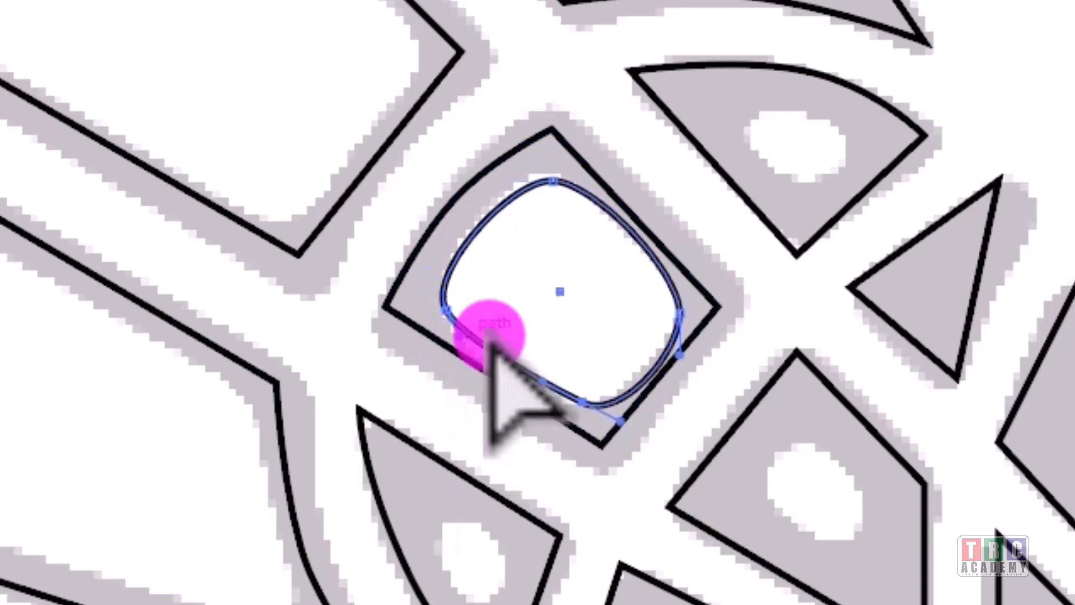
click(681, 315)
click(590, 188)
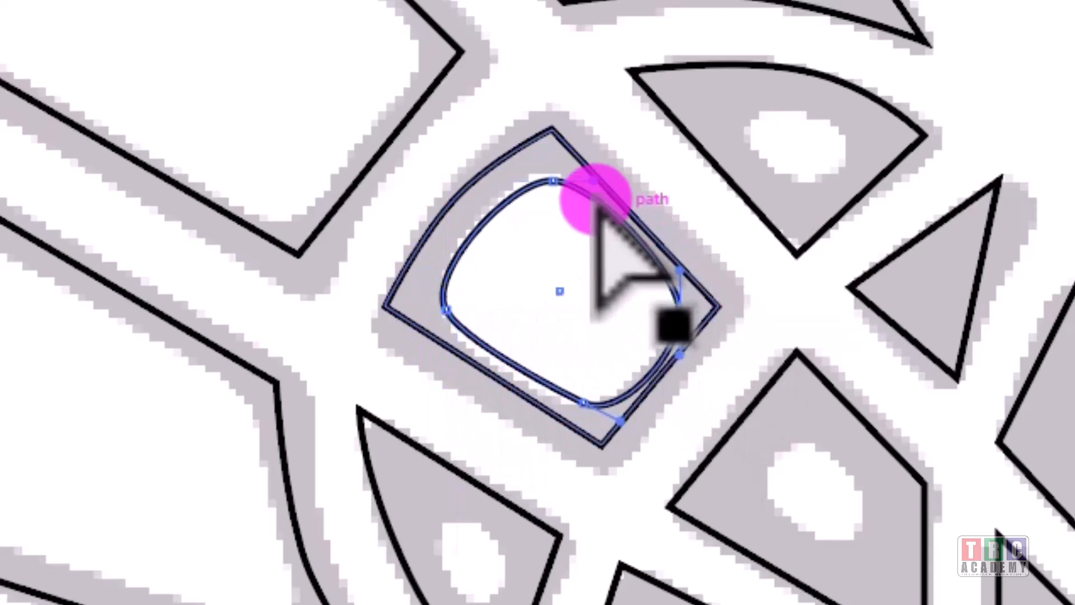
drag(591, 188, 587, 194)
click(680, 314)
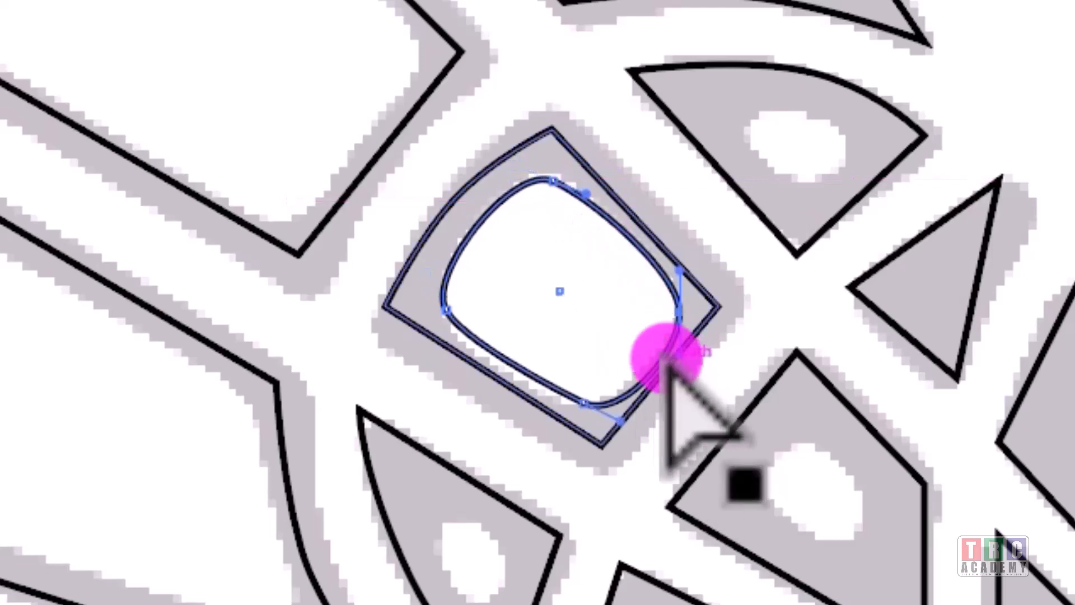
drag(679, 308, 679, 306)
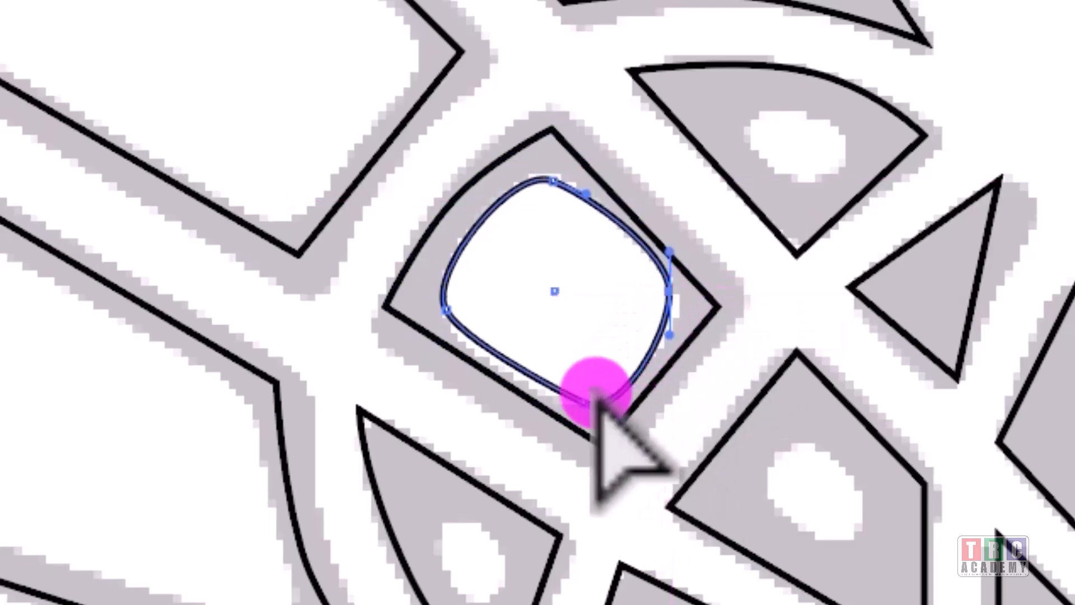
drag(600, 397, 567, 394)
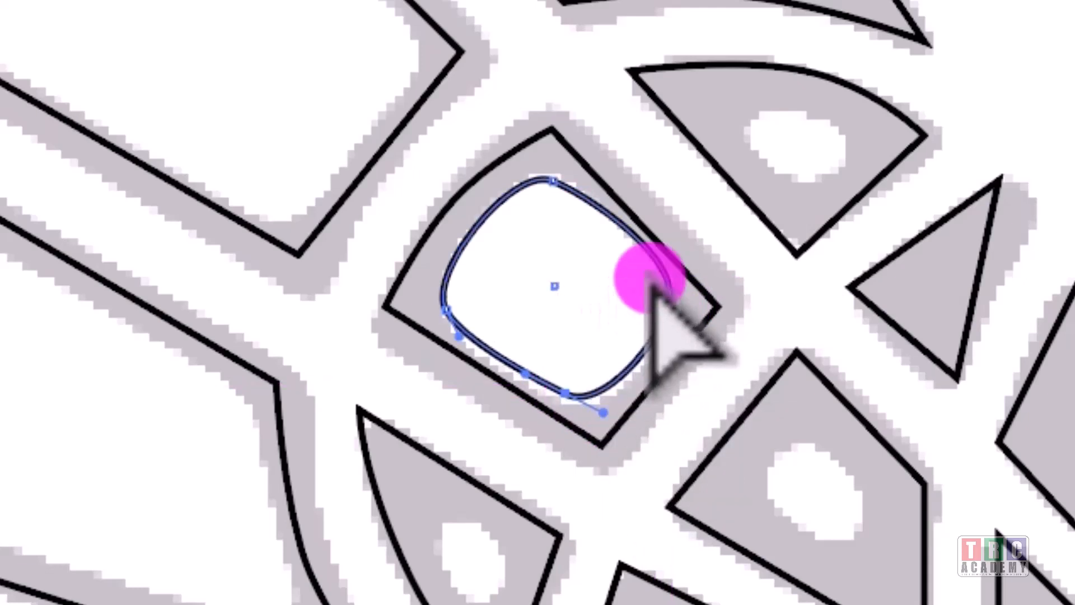
drag(668, 292, 667, 294)
drag(552, 180, 551, 179)
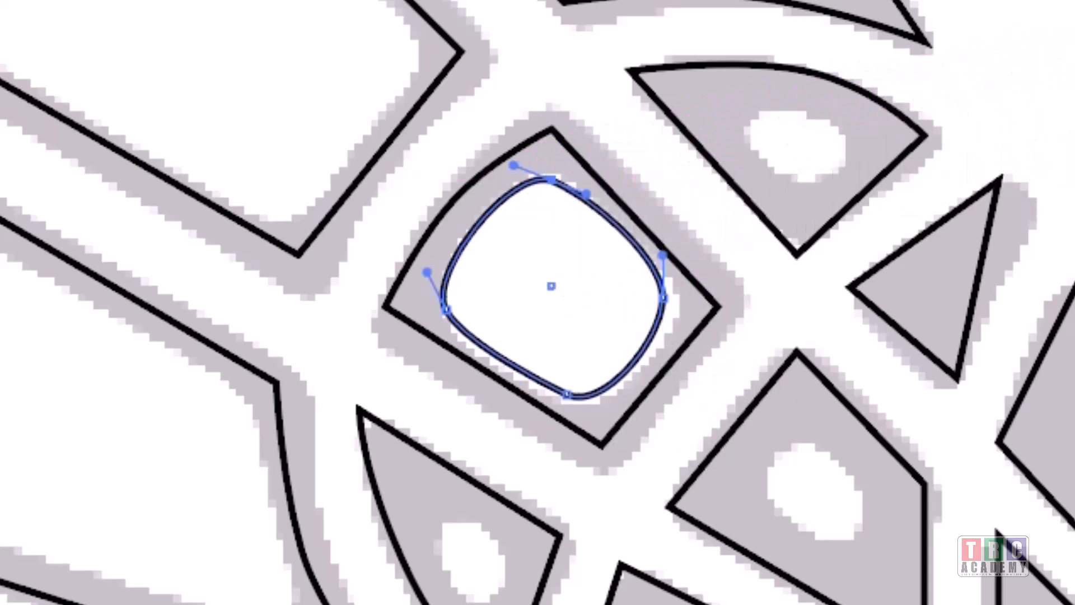
key(v)
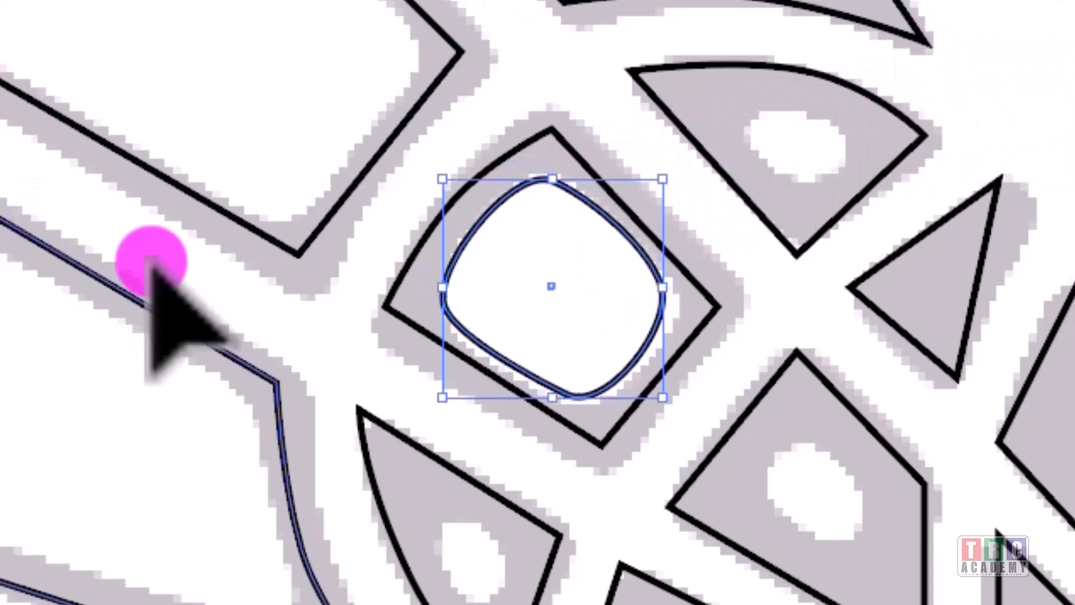
key(ctrl+shift+a)
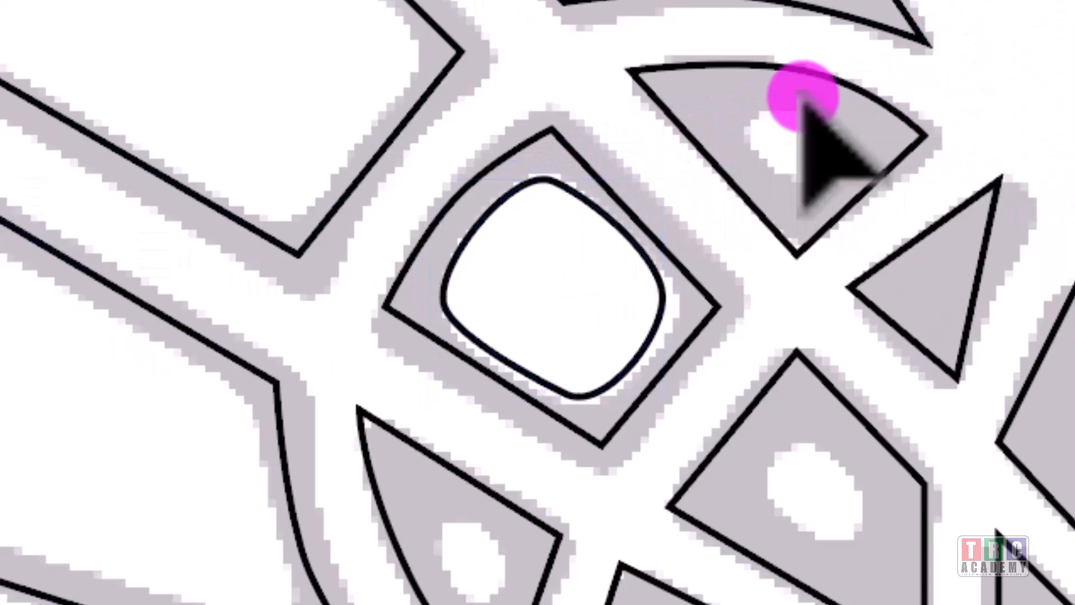
Step: Combine the outer and inner outlines of the central four-sided shape into a compound path and fill it dark reddish brown
click(558, 145)
shift+click(563, 195)
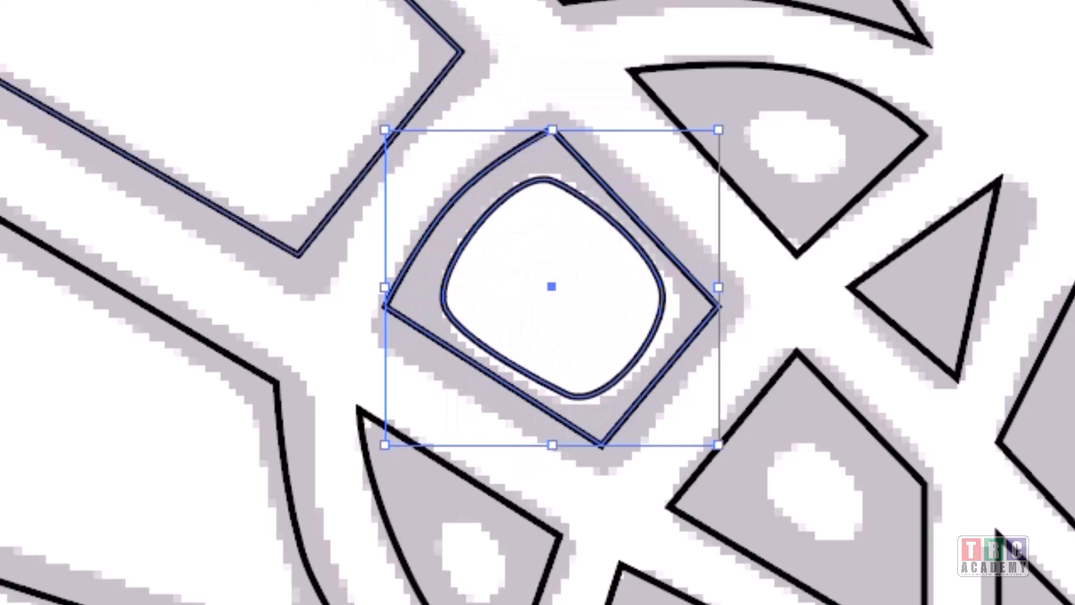
key(alt+o)
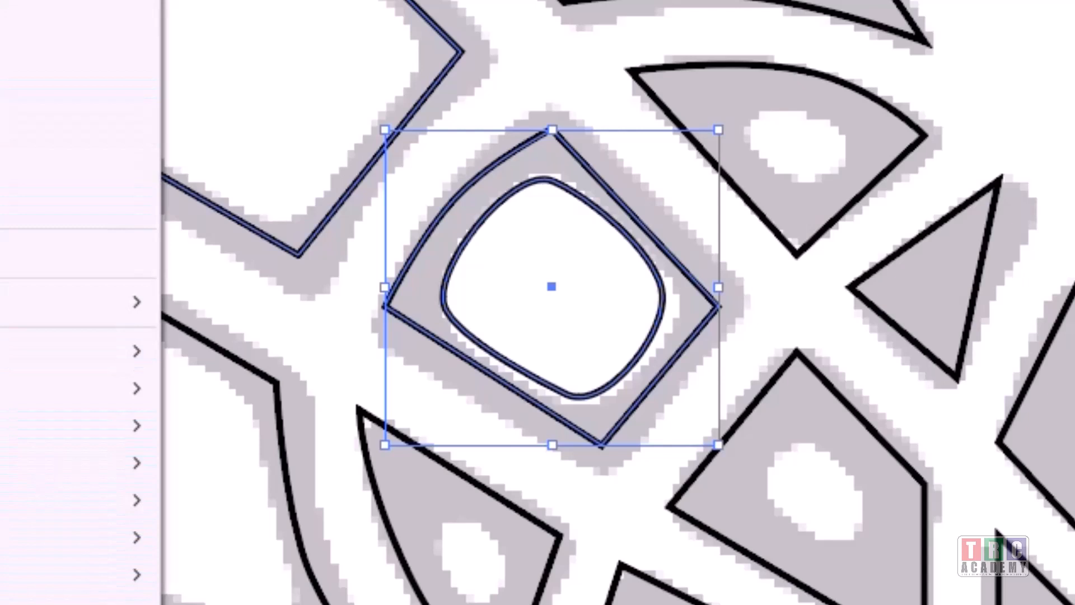
key(Escape)
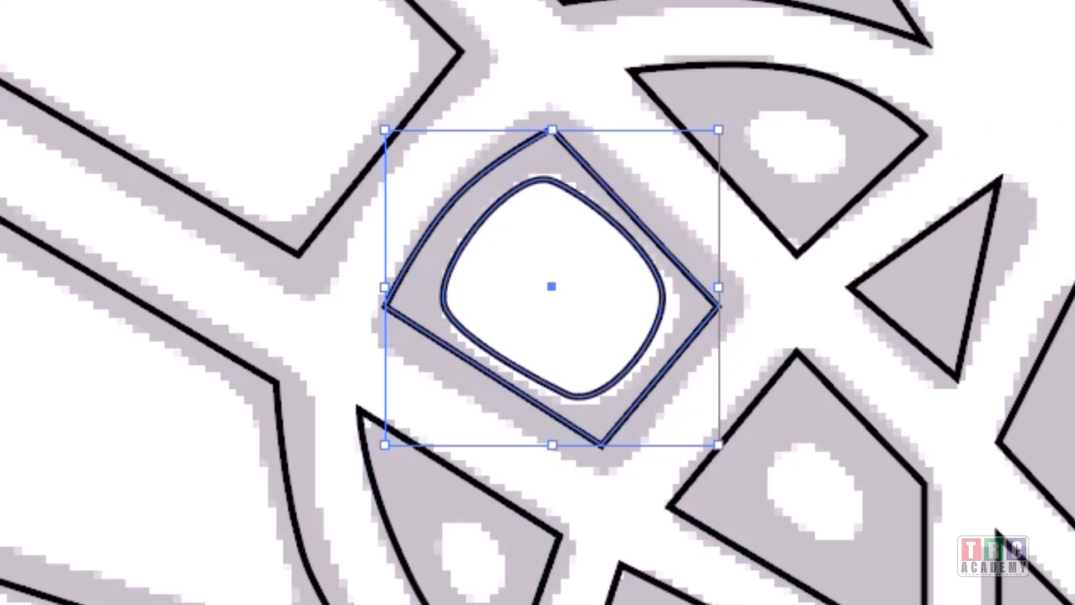
key(comma)
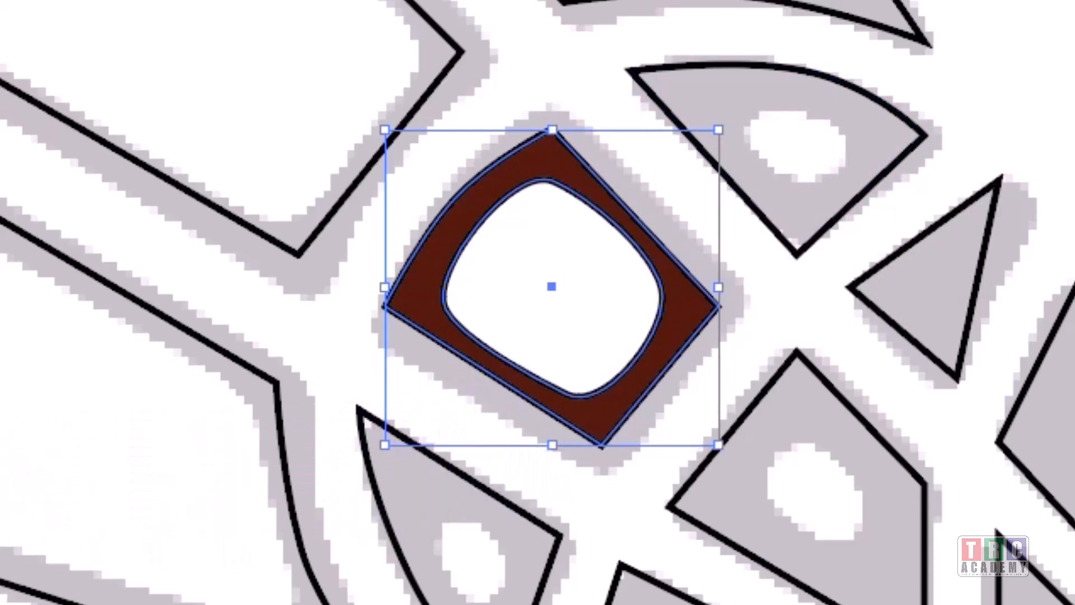
click(0, 0)
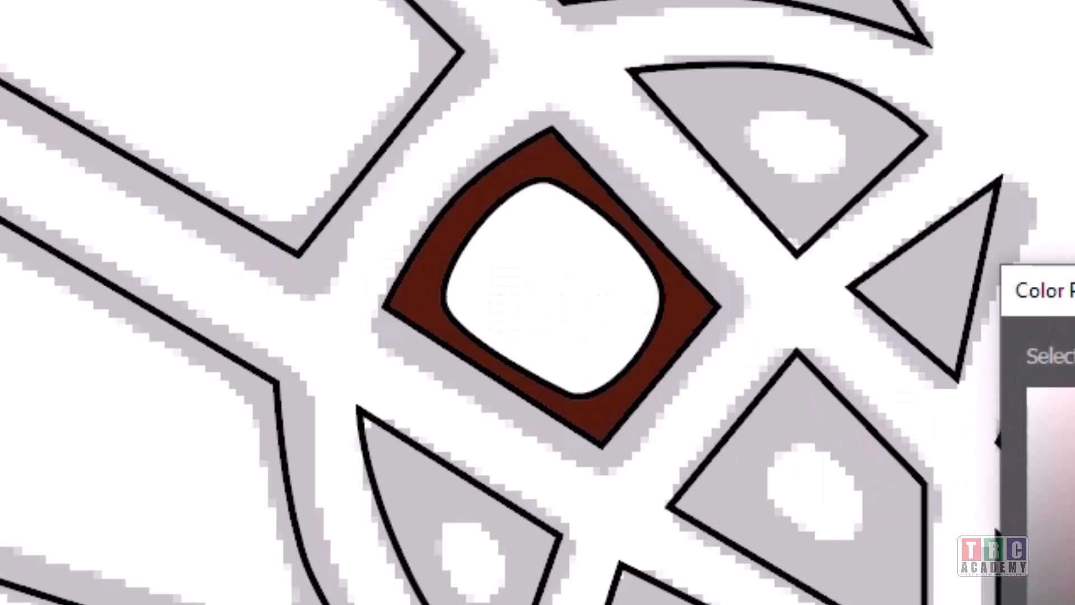
key(Return)
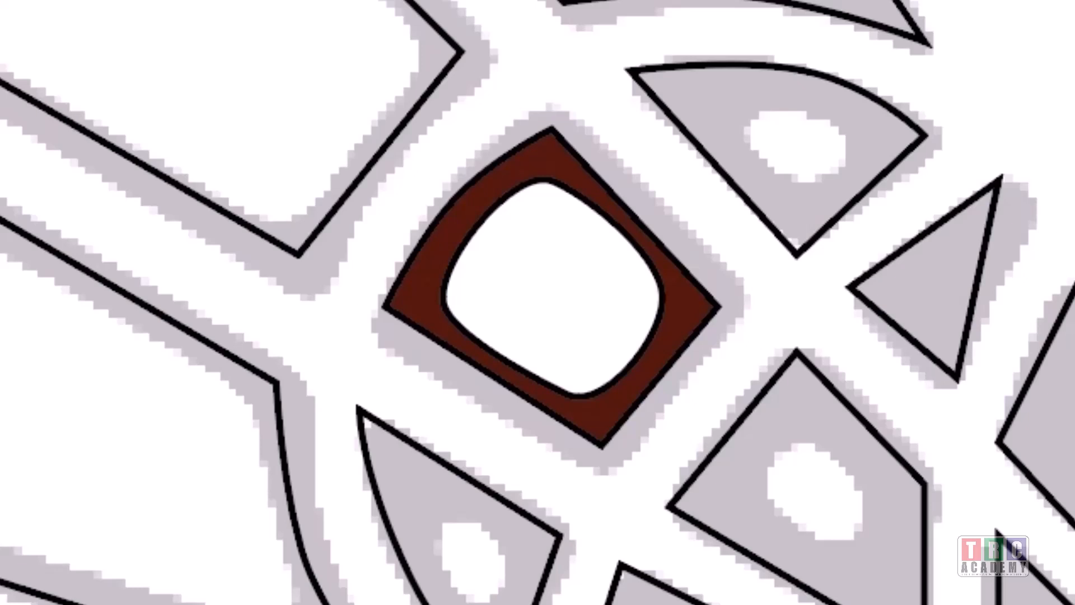
right_click(157, 114)
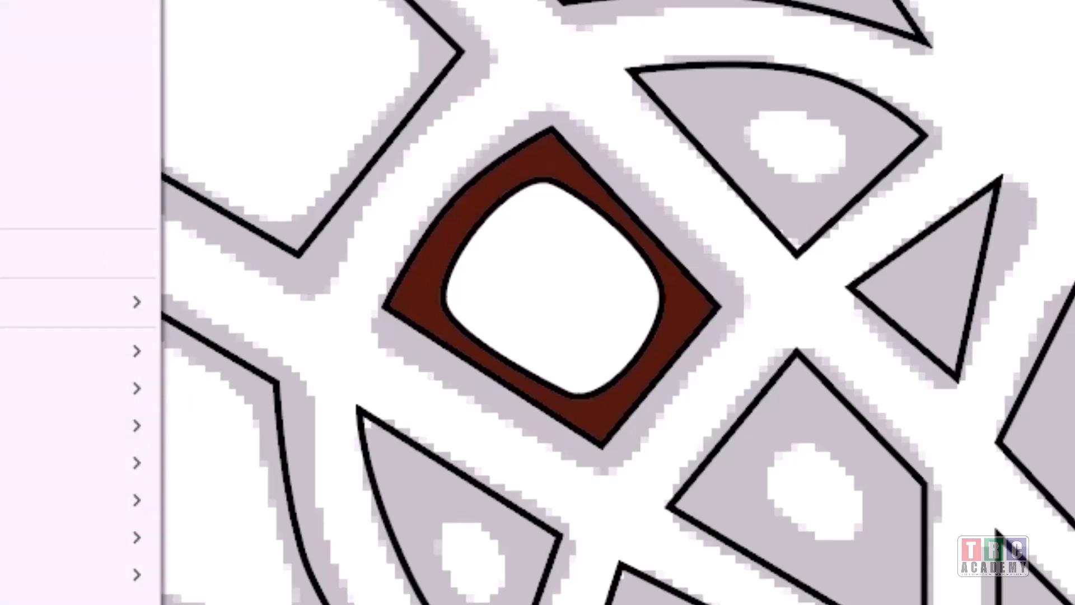
key(Escape)
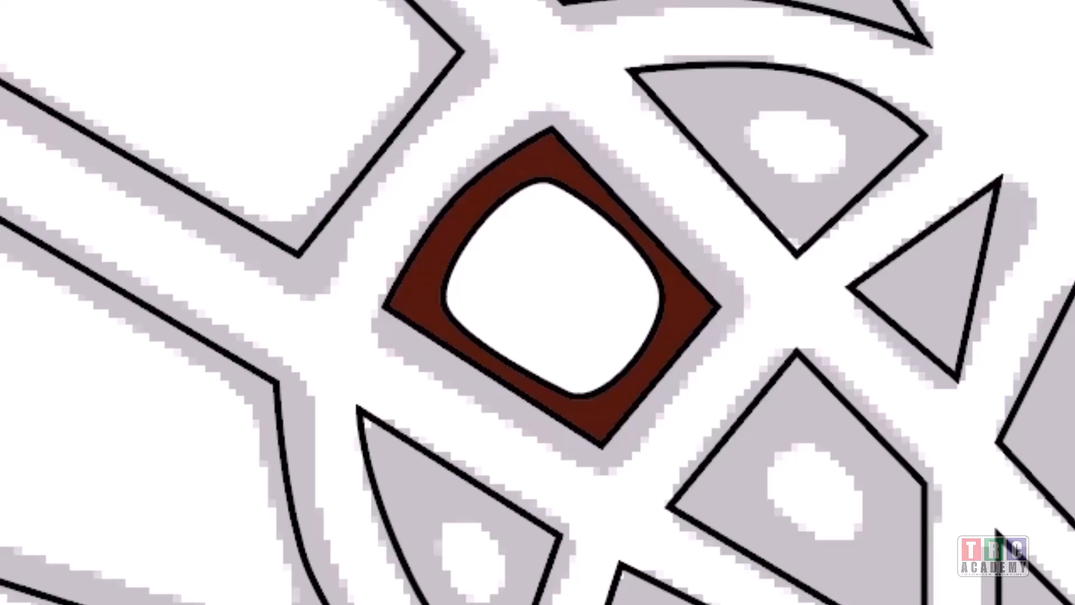
click(465, 238)
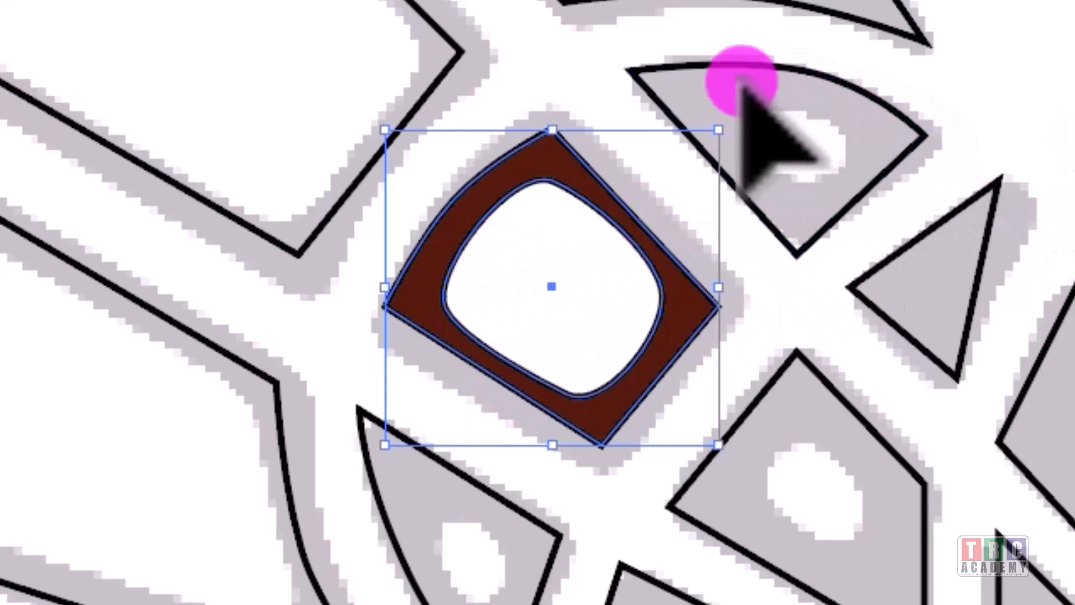
Step: Draw a circle over the upper curved triangle's white opening and place copies over the openings of the lower-left curved triangle and five-sided shape
click(1, 460)
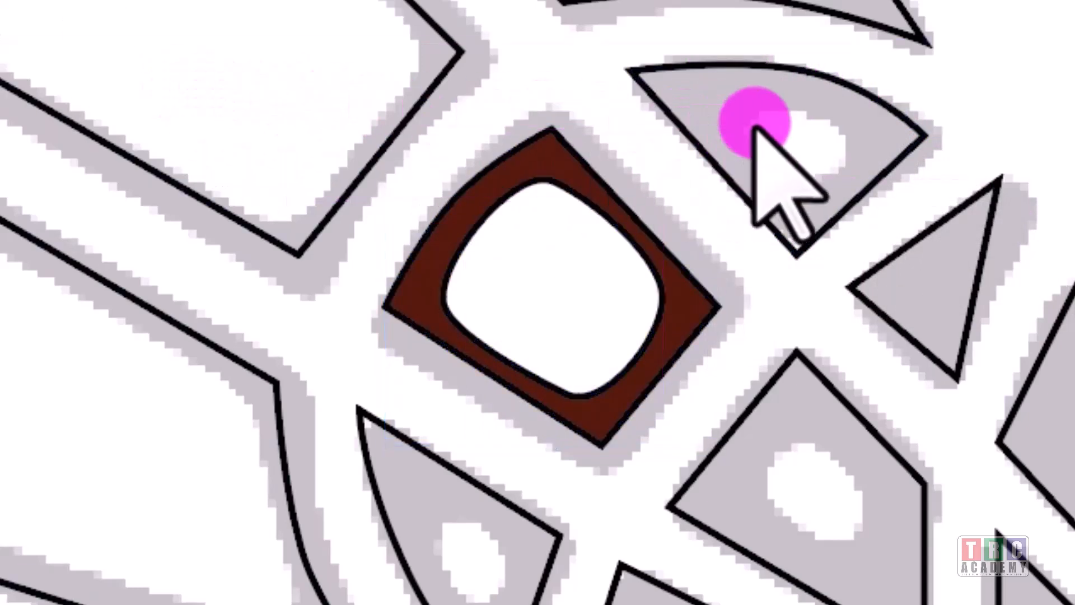
mouse_move(754, 116)
mouse_down()
mouse_move(772, 150)
mouse_move(837, 197)
mouse_up()
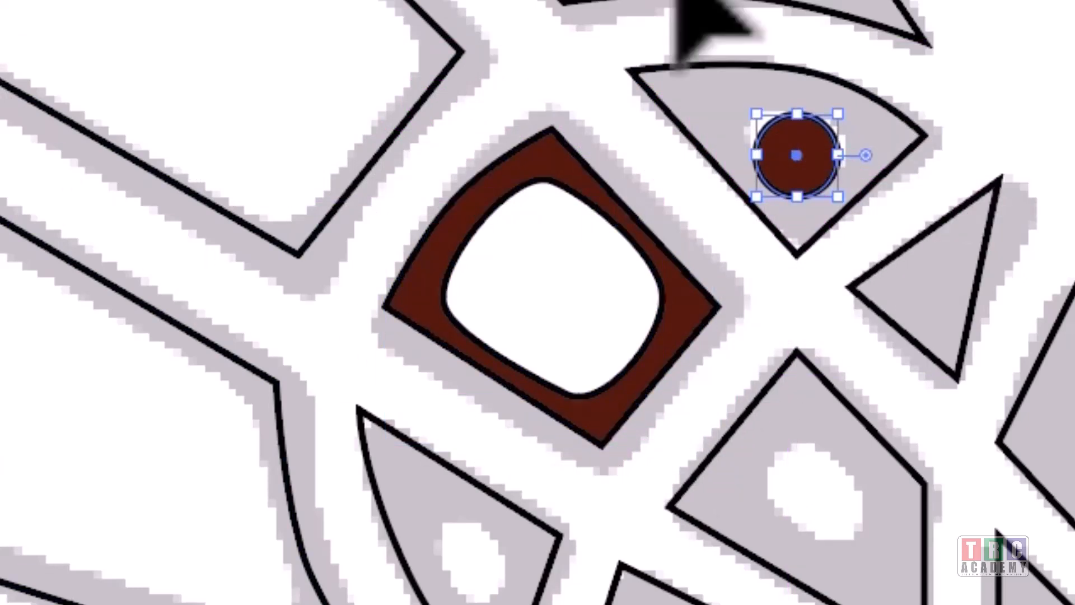
key(ctrl+c)
key(ctrl+v)
drag(861, 429, 481, 528)
key(ctrl+v)
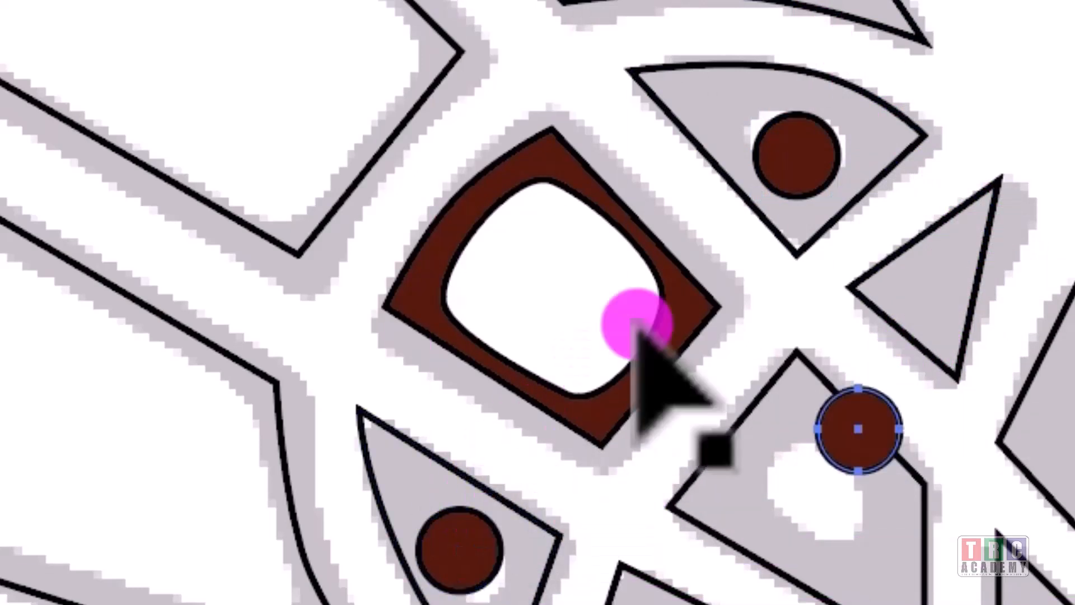
drag(852, 424, 826, 486)
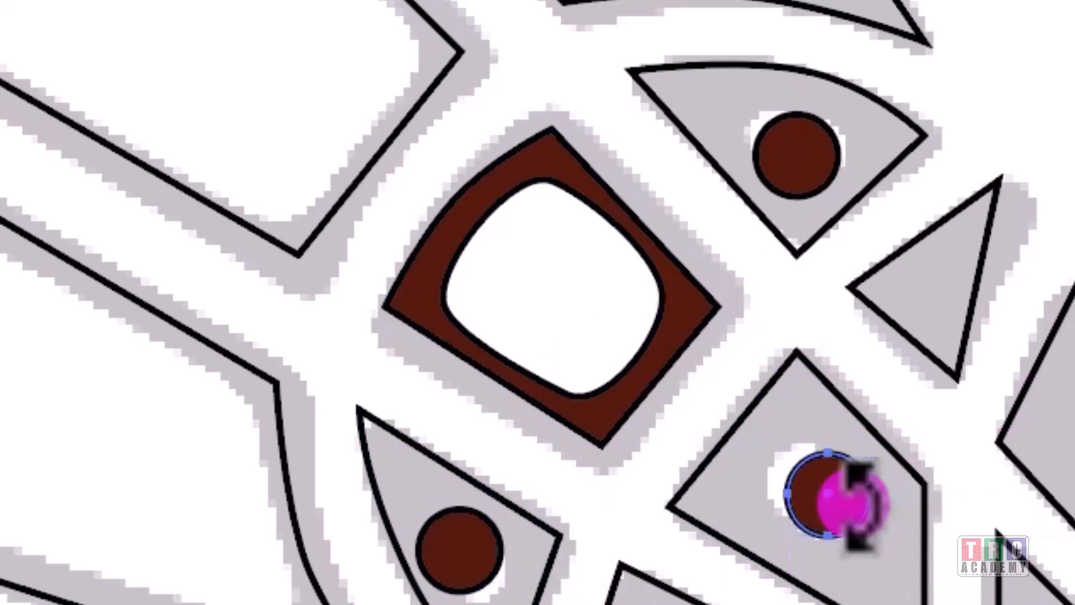
Step: Reshape another circle copy into an elongated oval over the lower four-sided shape's opening, and centre the five-sided shape's circle on its opening
key(ctrl+v)
drag(868, 448, 770, 604)
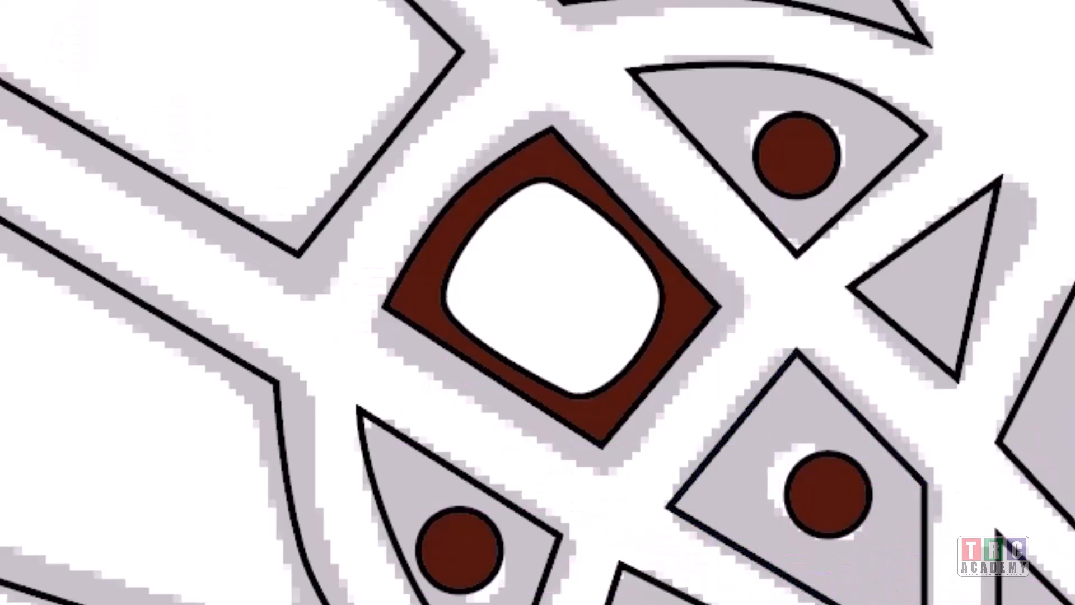
click(85, 435)
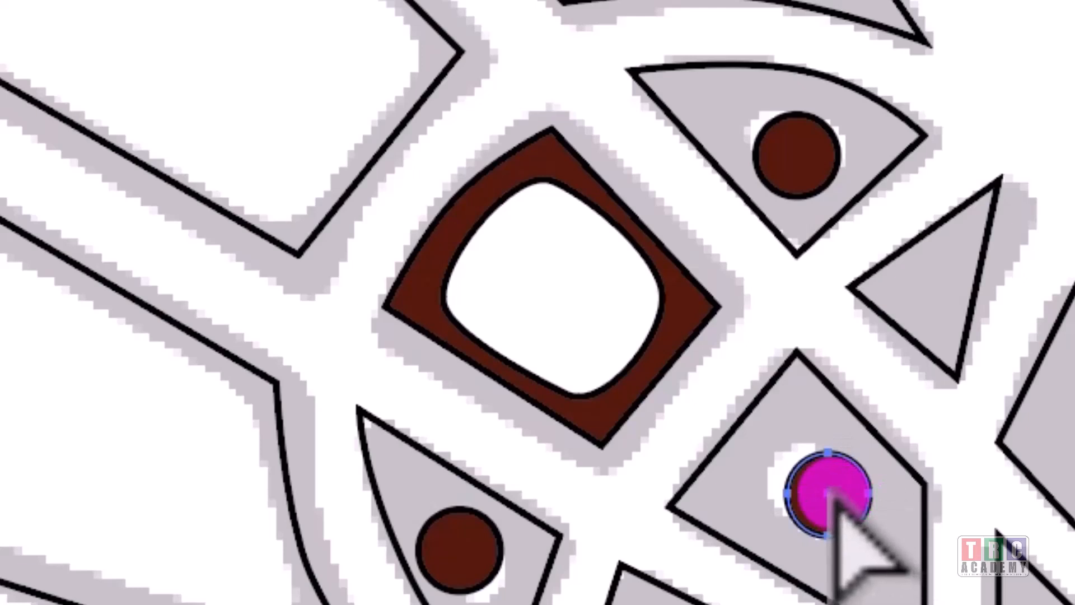
mouse_move(832, 493)
mouse_down()
mouse_move(812, 493)
mouse_move(840, 494)
mouse_up()
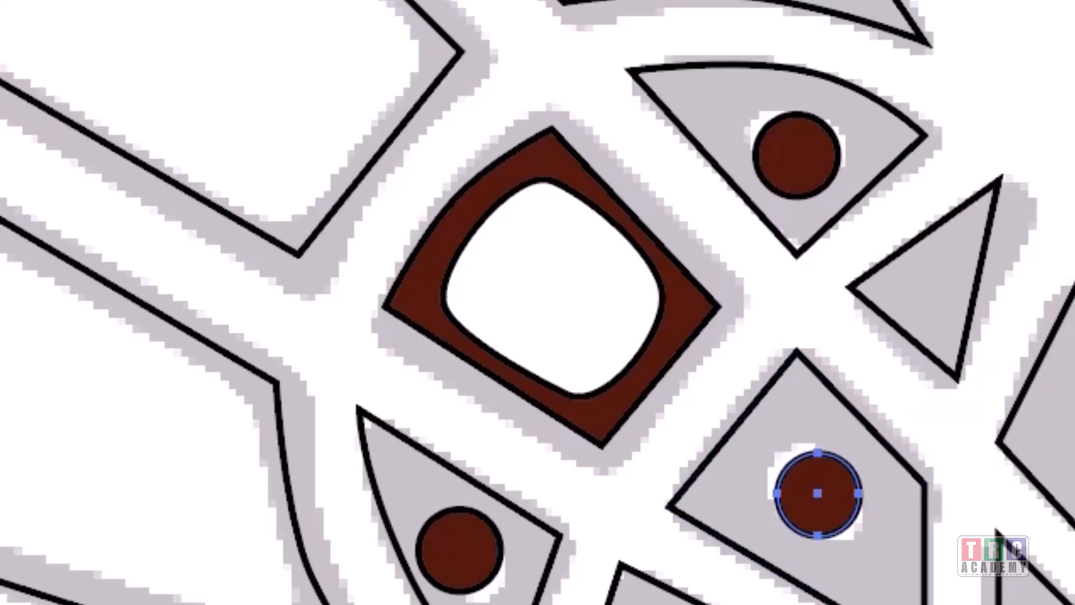
Step: Make a compound path from each of the two curved triangles and its inner circle, and deselect
click(1074, 437)
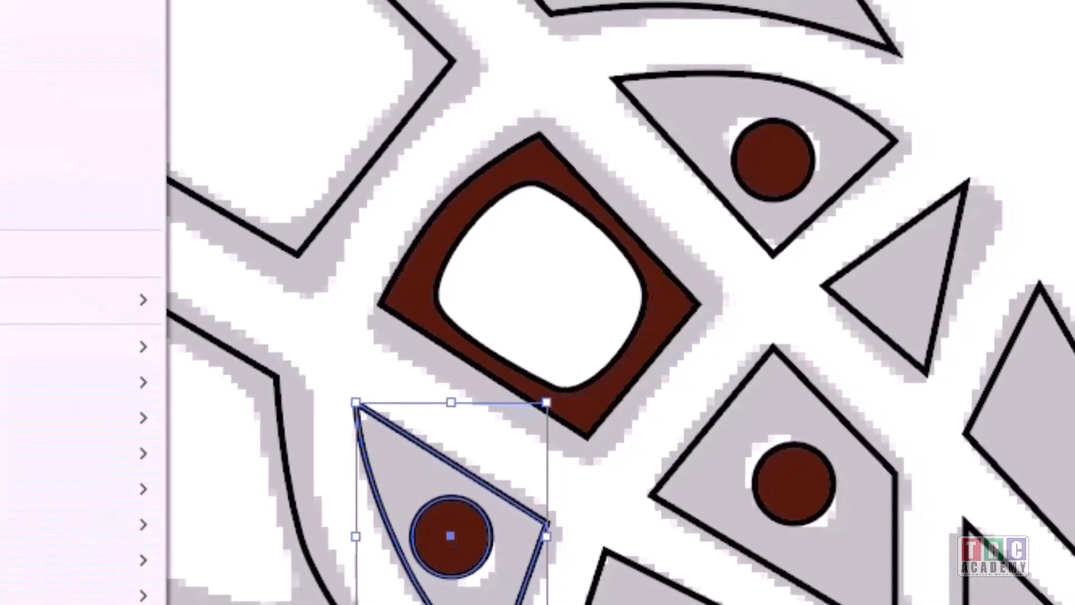
key(ctrl+8)
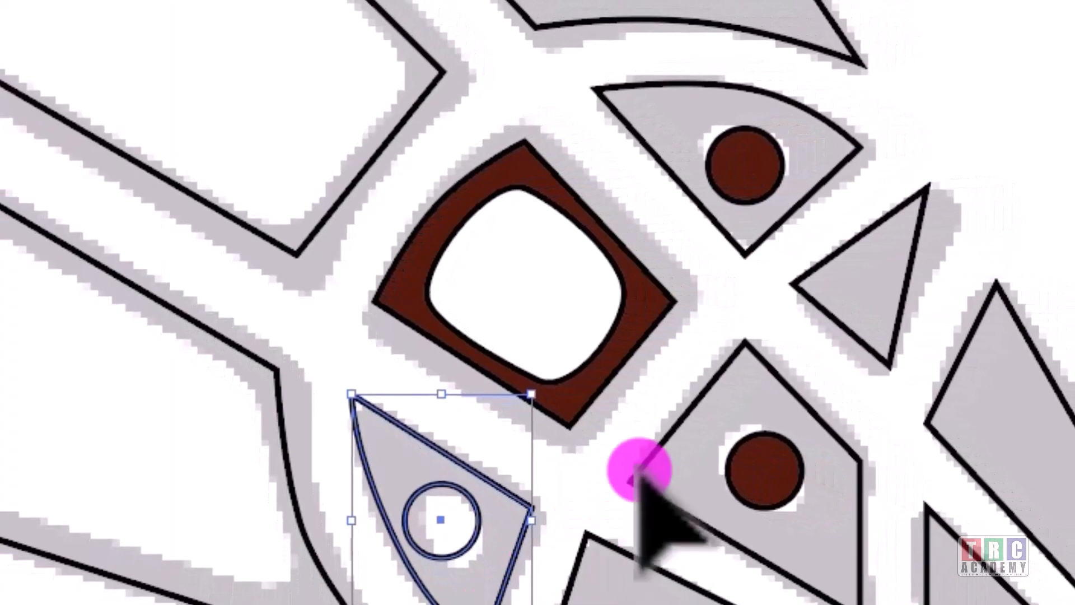
click(742, 224)
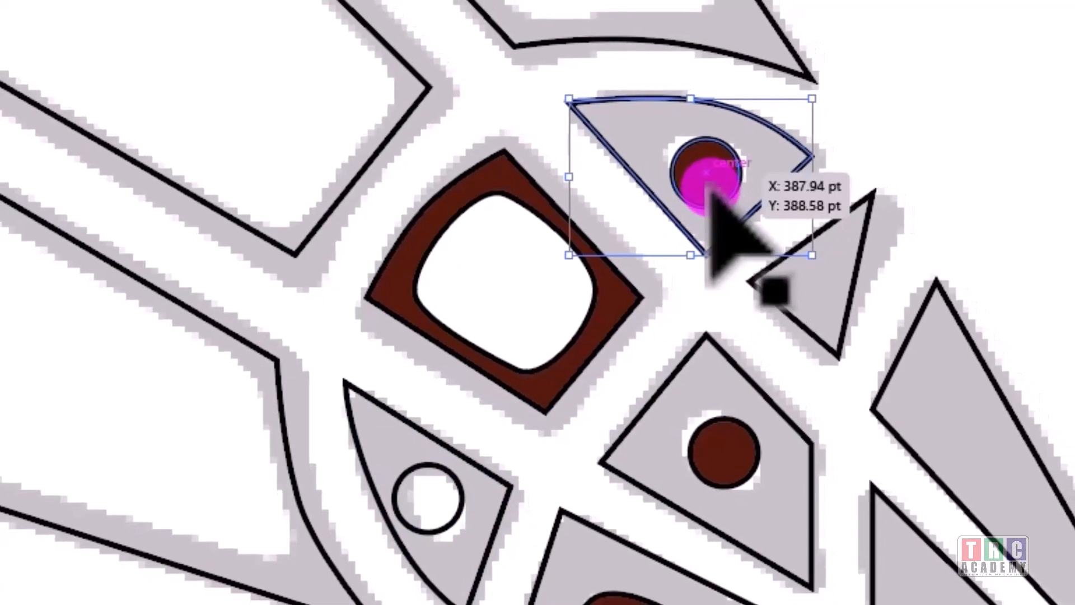
shift+click(709, 188)
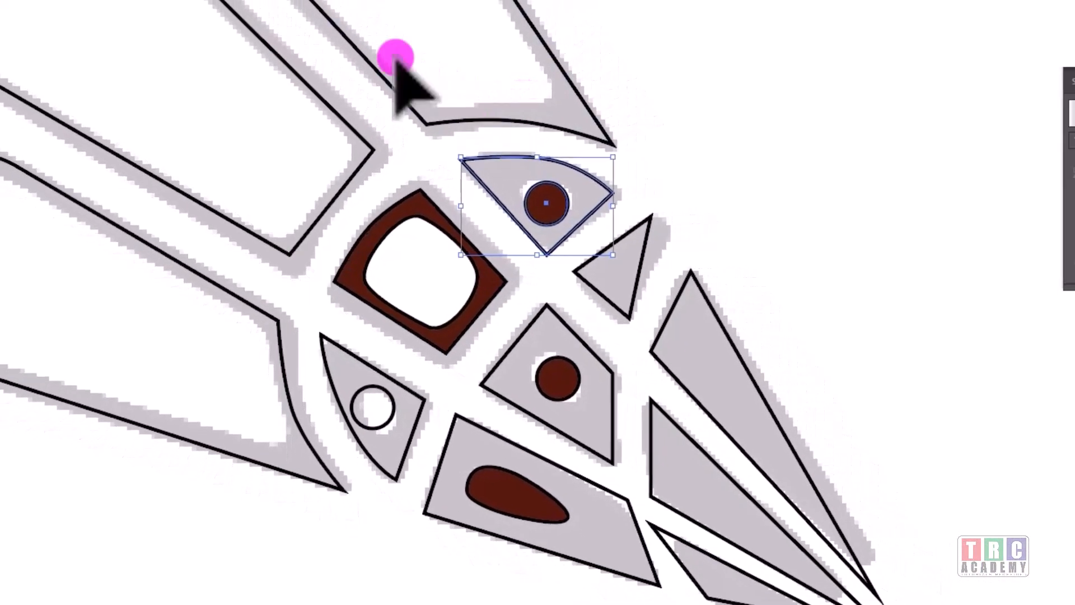
click(11, 2)
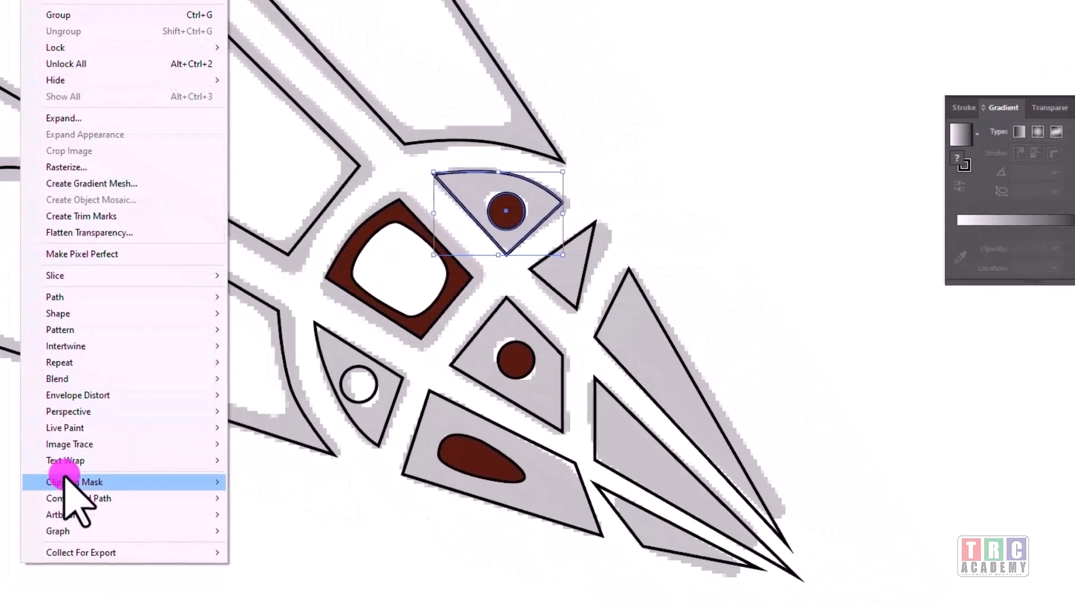
click(271, 499)
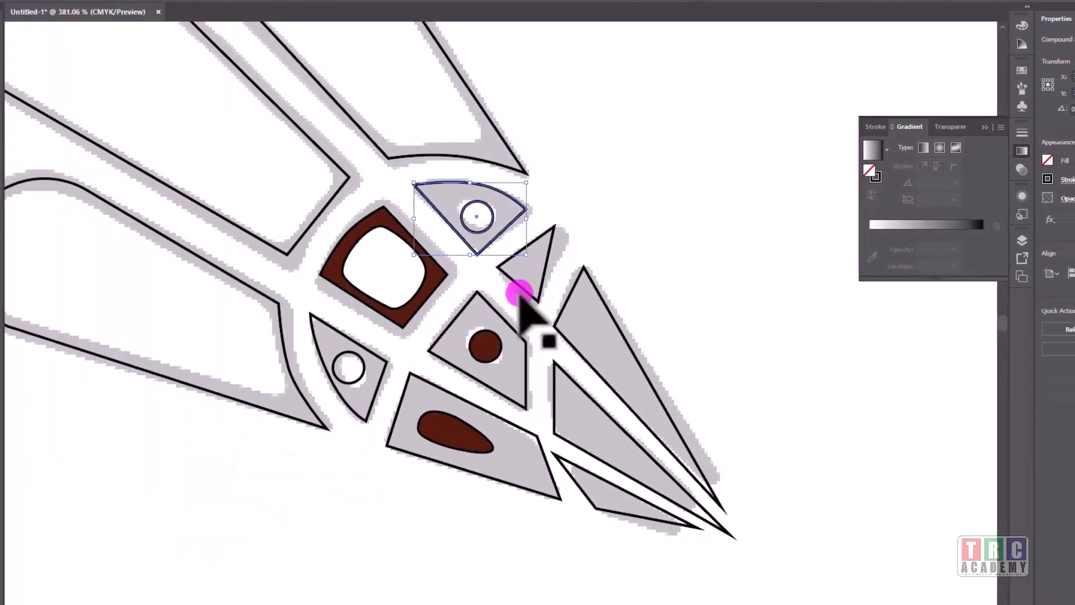
click(646, 204)
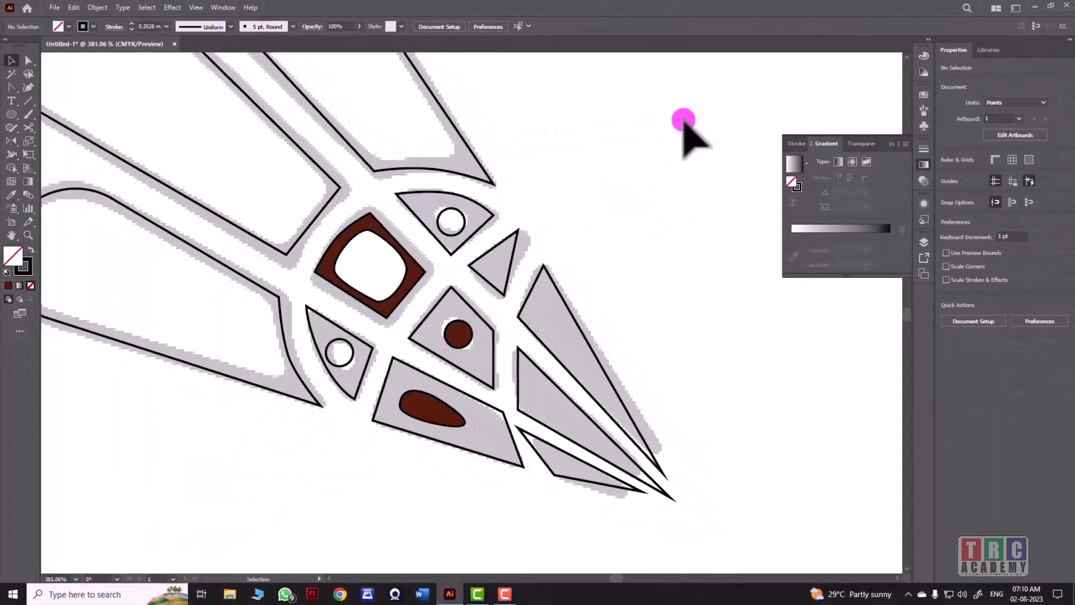
Step: Fill the large middle petal with a salmon colour
key(ctrl+minus)
key(ctrl+minus)
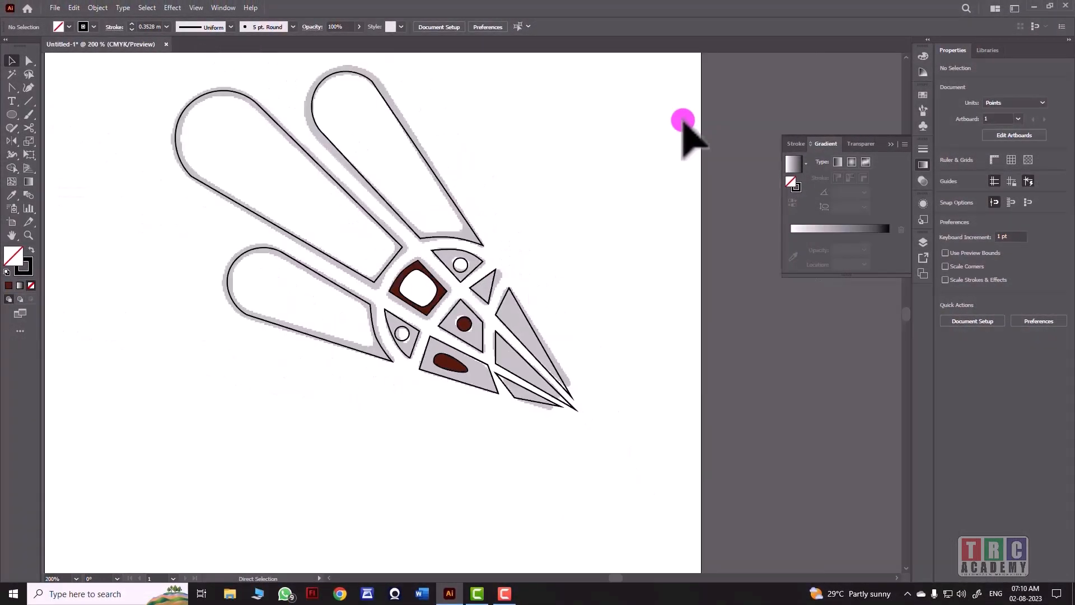
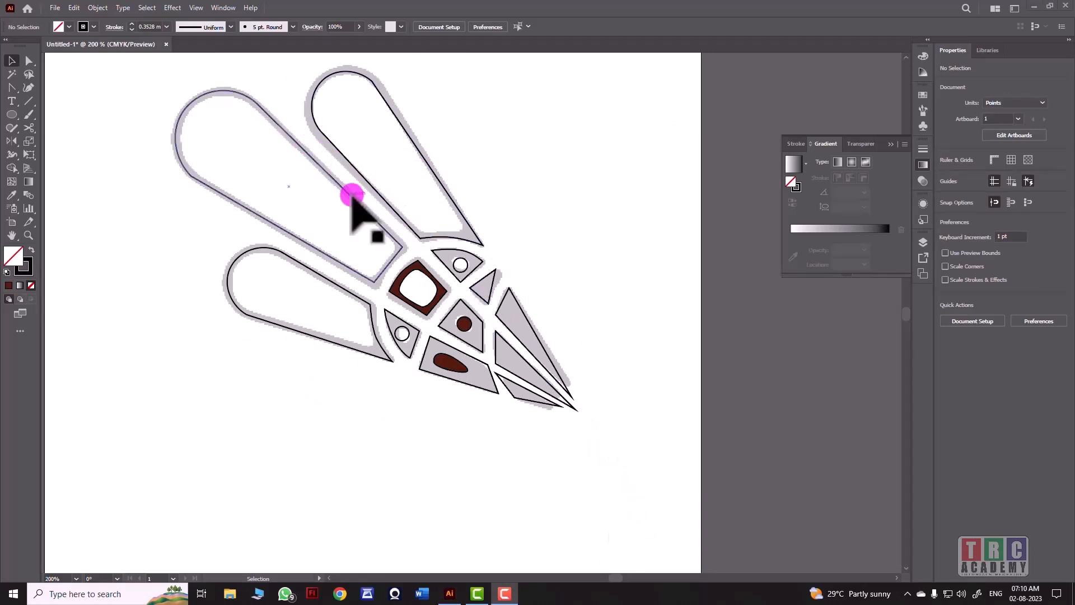
click(352, 194)
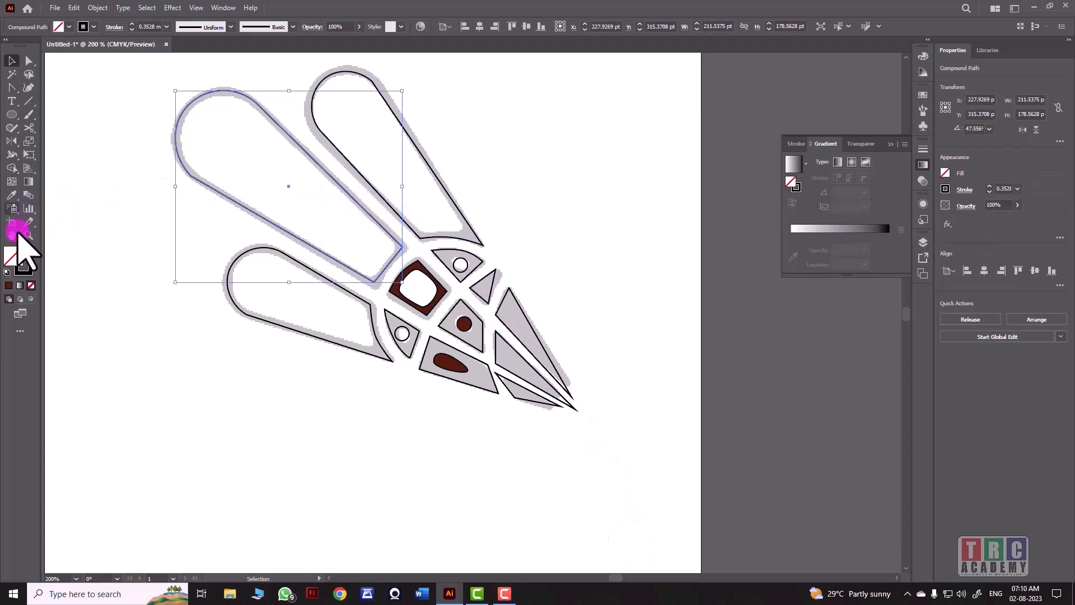
double_click(13, 258)
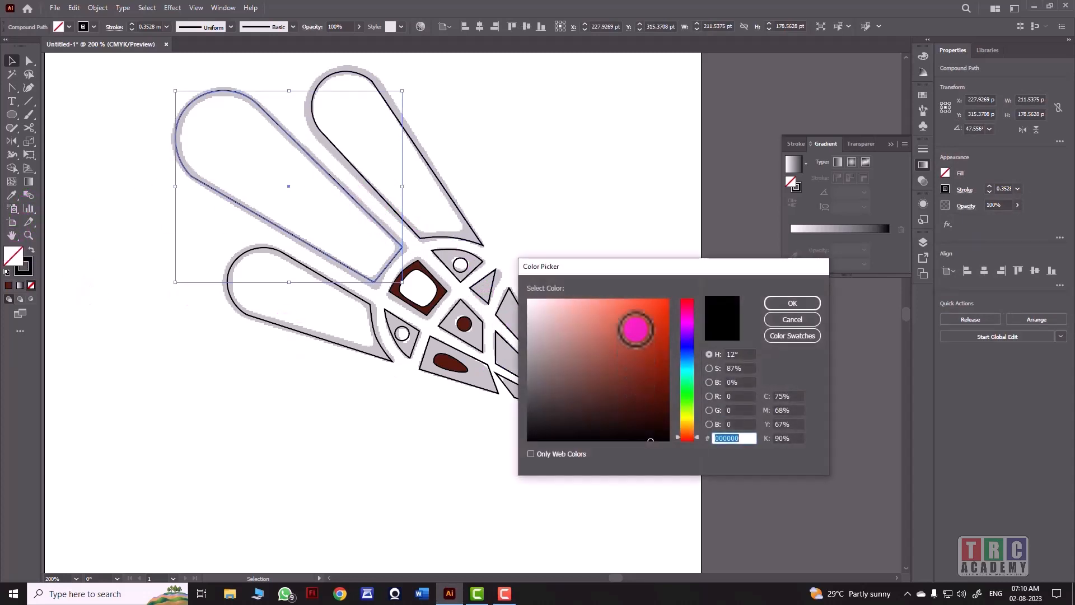
click(610, 301)
click(789, 303)
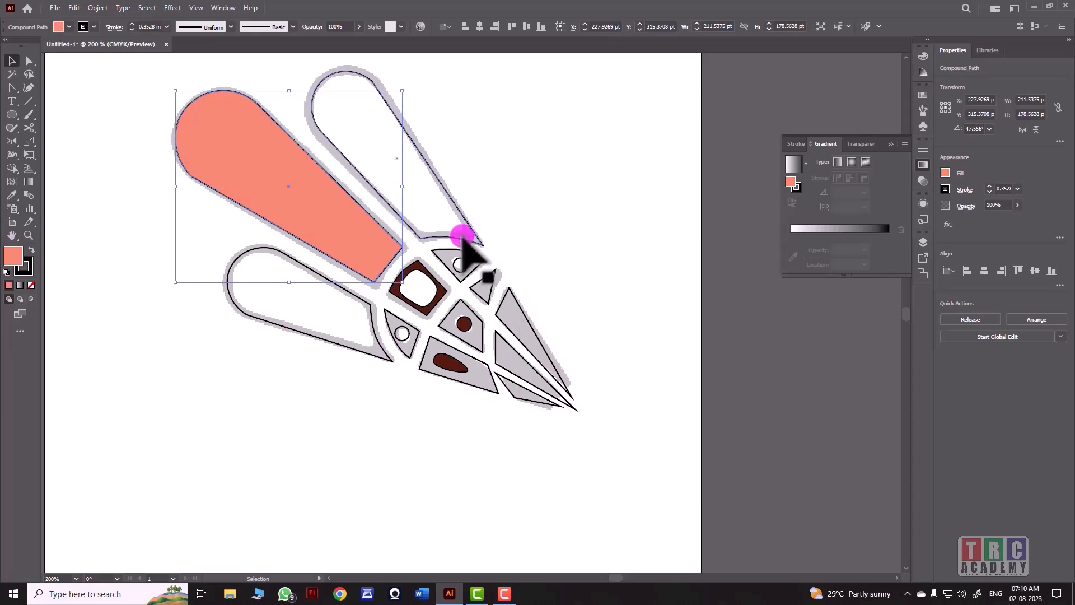
Step: Fill the upper-right petal with green, picking colour 3CE823
click(463, 238)
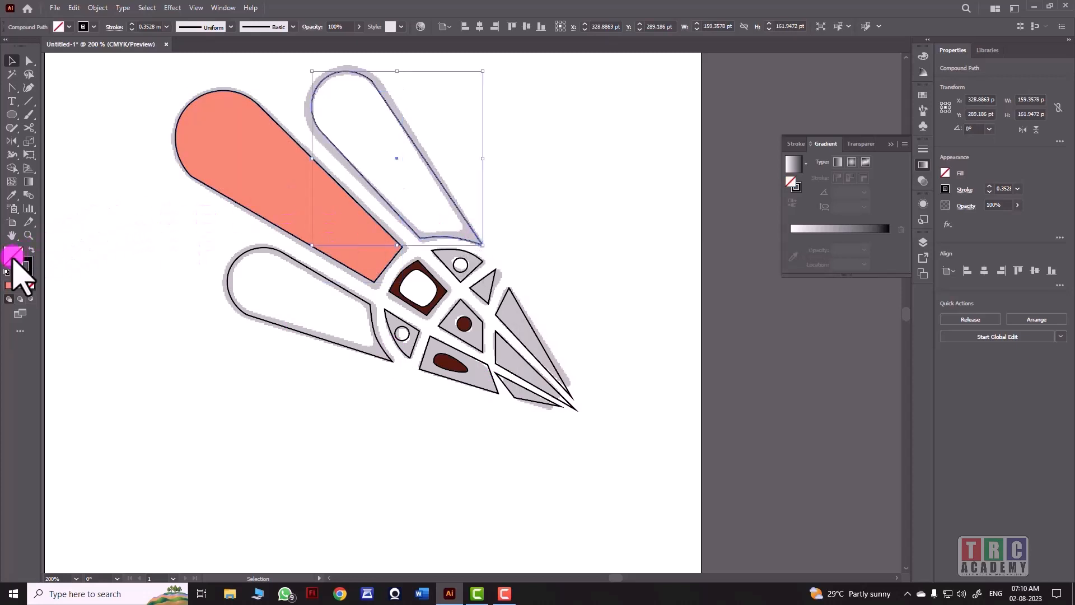
double_click(12, 257)
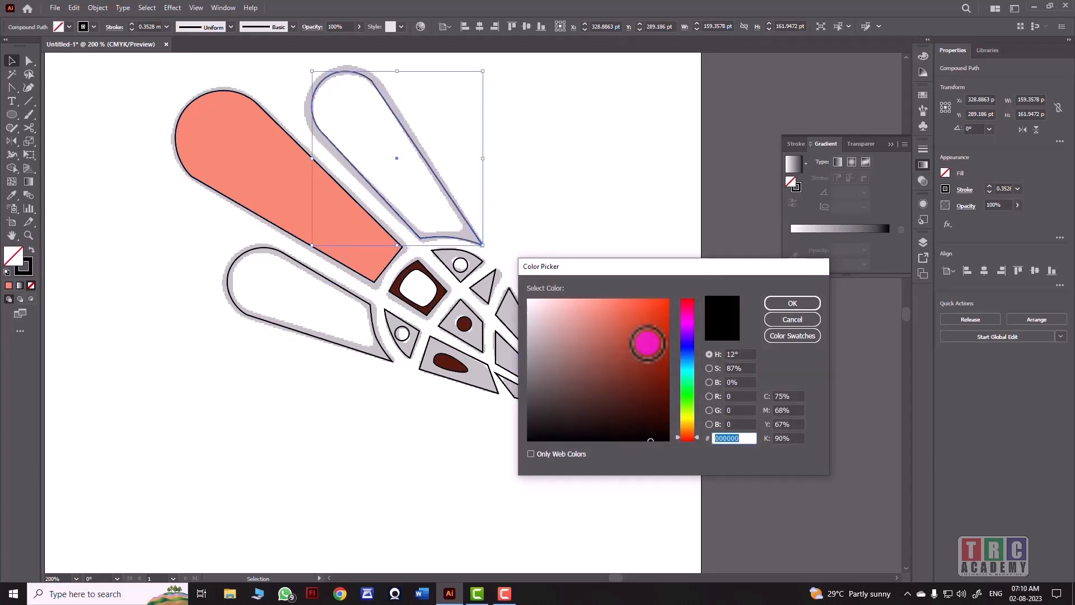
click(685, 396)
drag(651, 322, 648, 311)
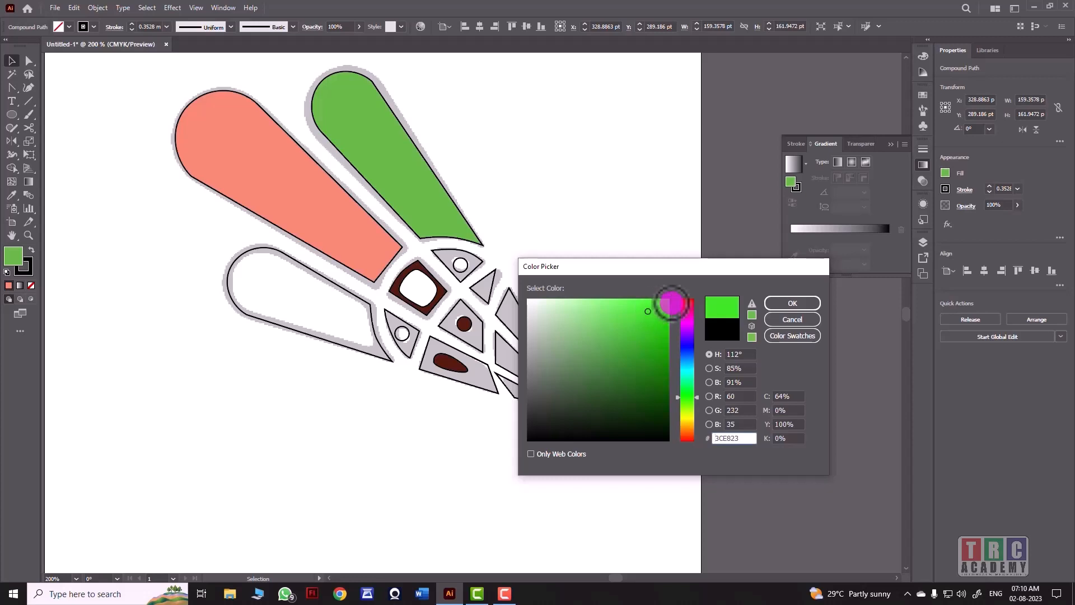
click(791, 303)
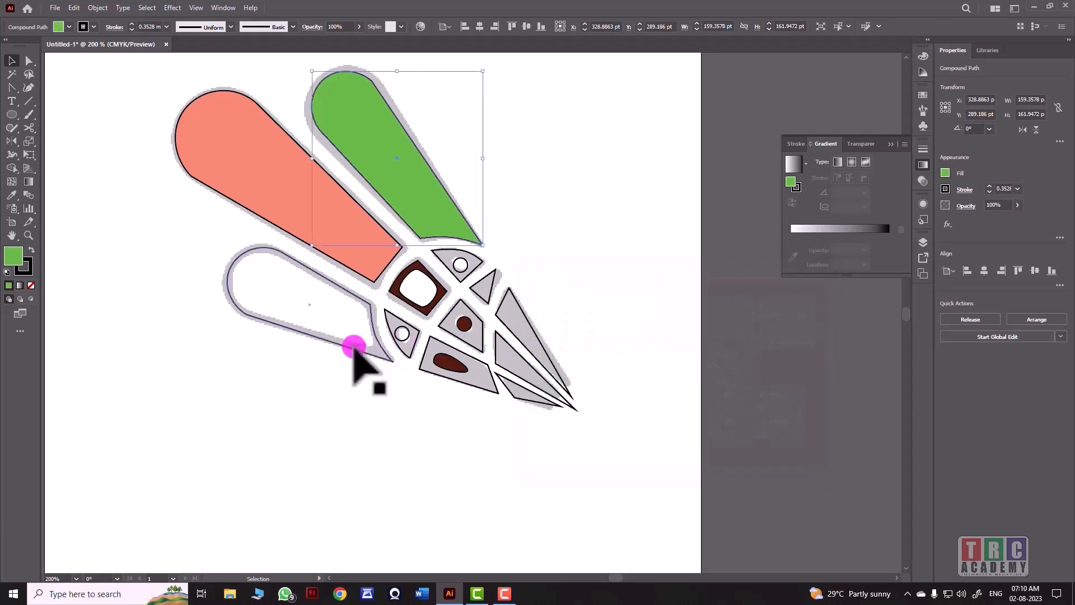
Step: Fill the lower-left petal with the same green as the upper-right petal and deselect it
click(354, 349)
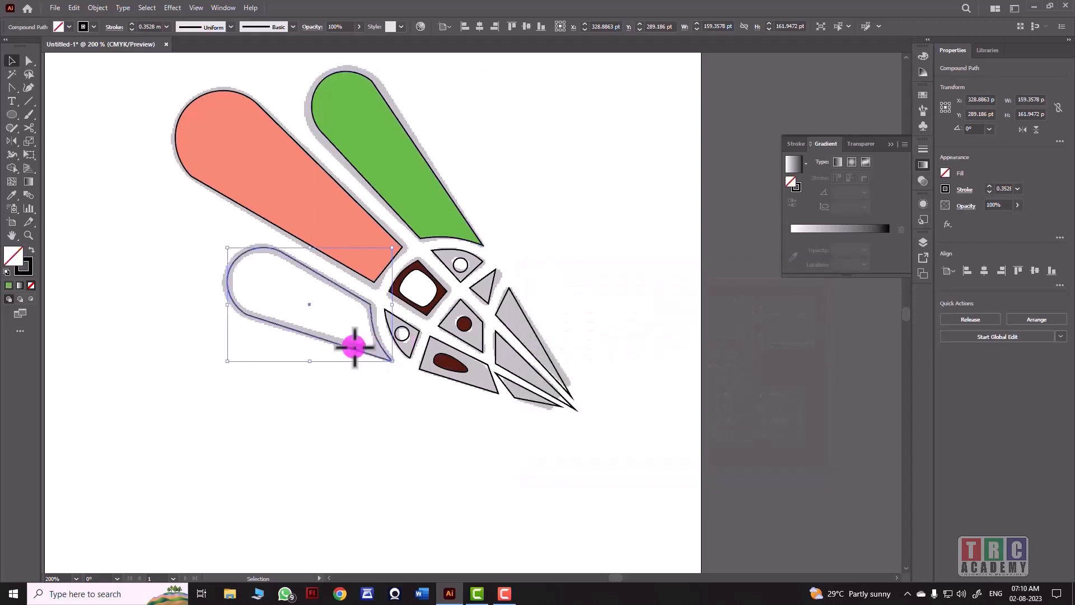
click(9, 286)
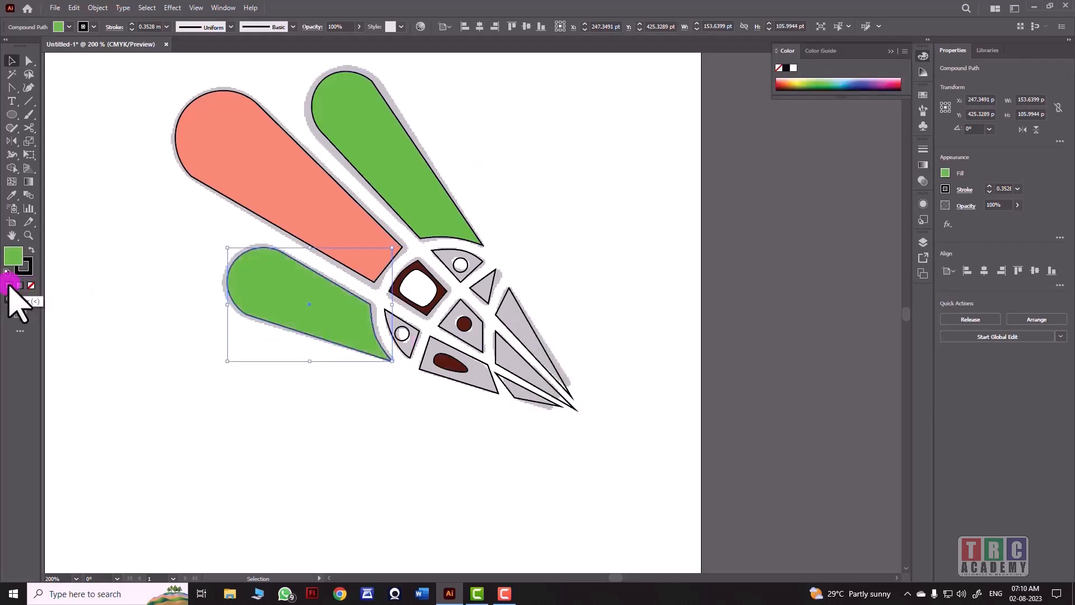
click(80, 182)
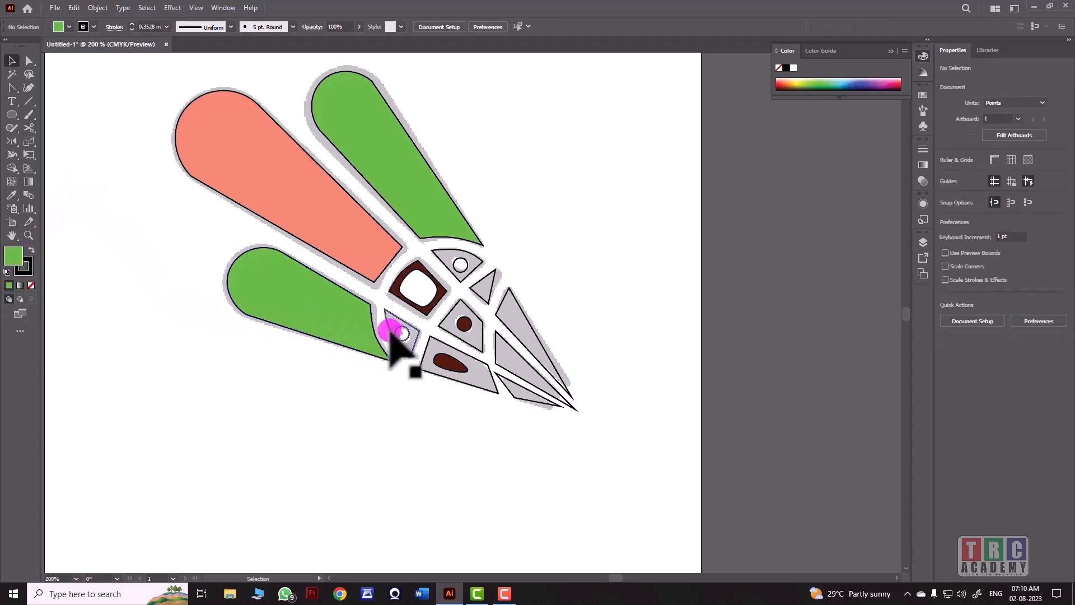
Step: Fill the lower-left curved triangle with red, picking colour FF3000
click(381, 335)
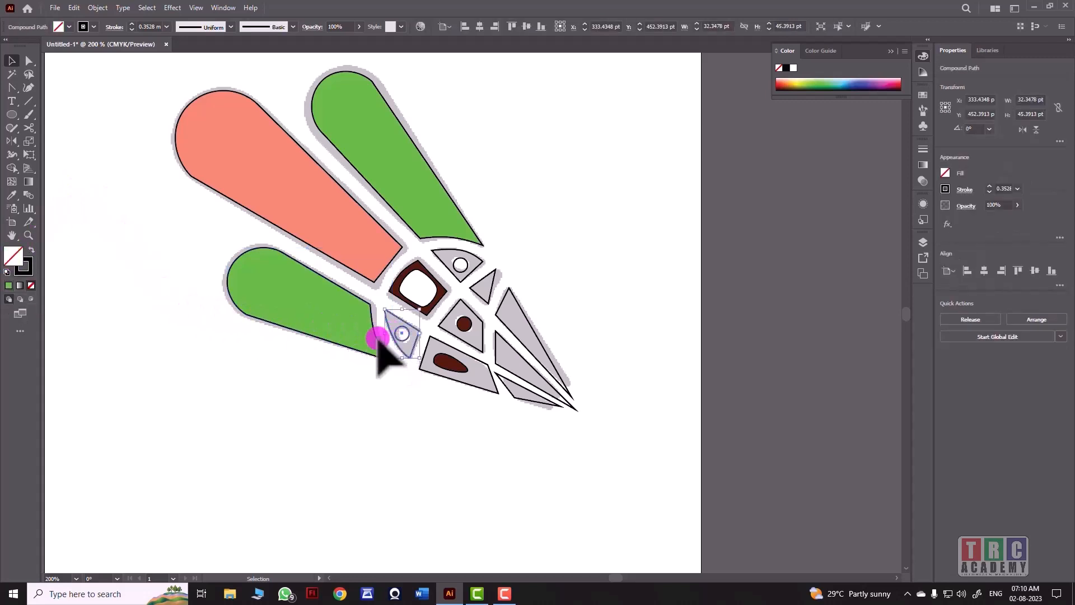
double_click(17, 256)
drag(647, 320, 685, 290)
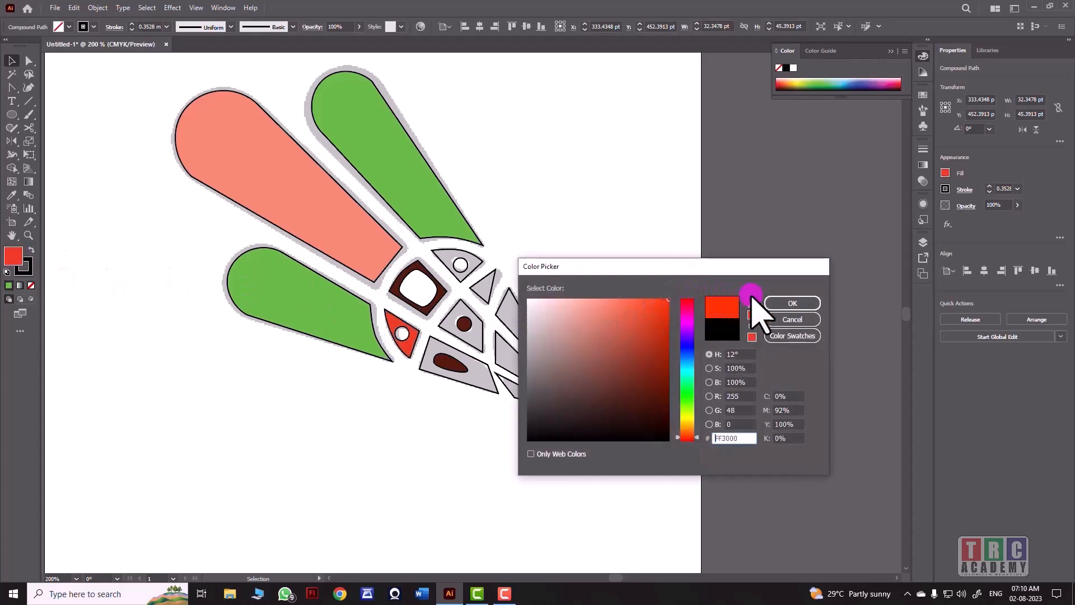
click(773, 303)
Step: Fill the upper-right curved triangle with the same red, sampling it from the lower-left curved triangle
click(421, 285)
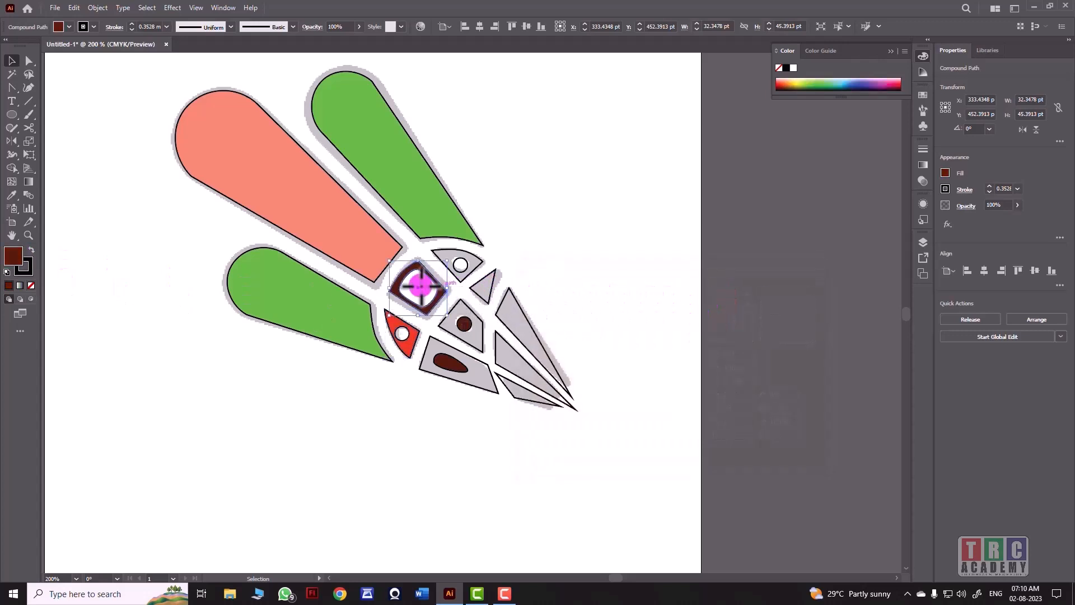
double_click(17, 255)
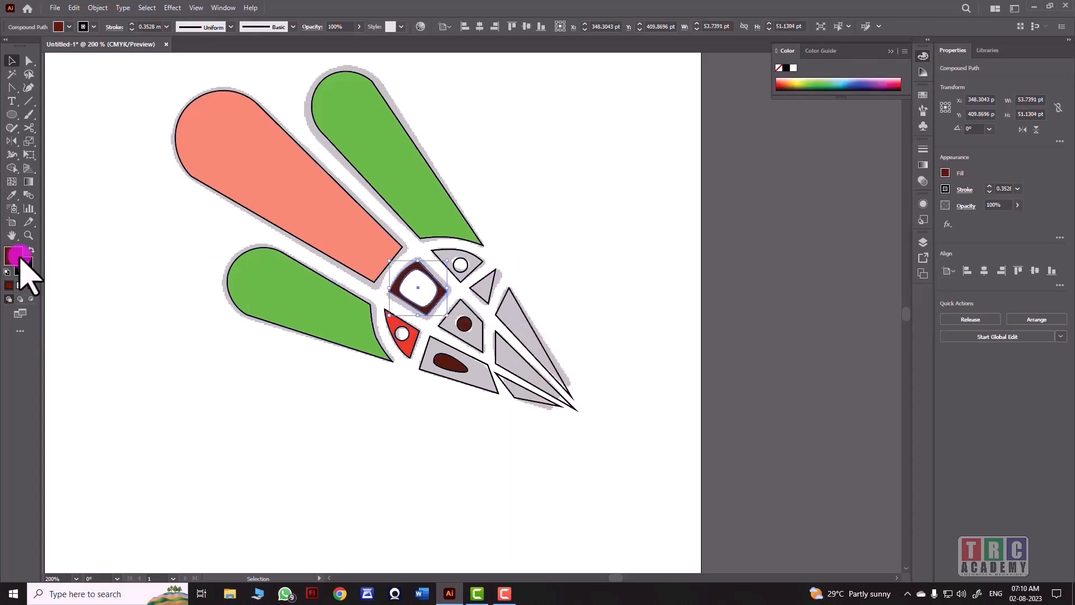
click(458, 276)
click(15, 258)
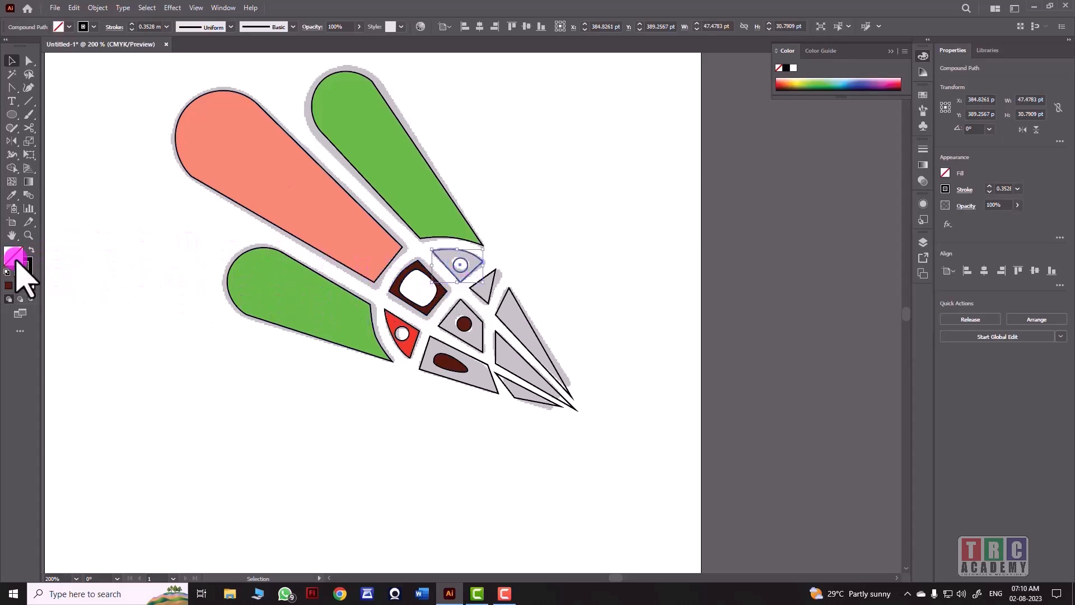
click(11, 195)
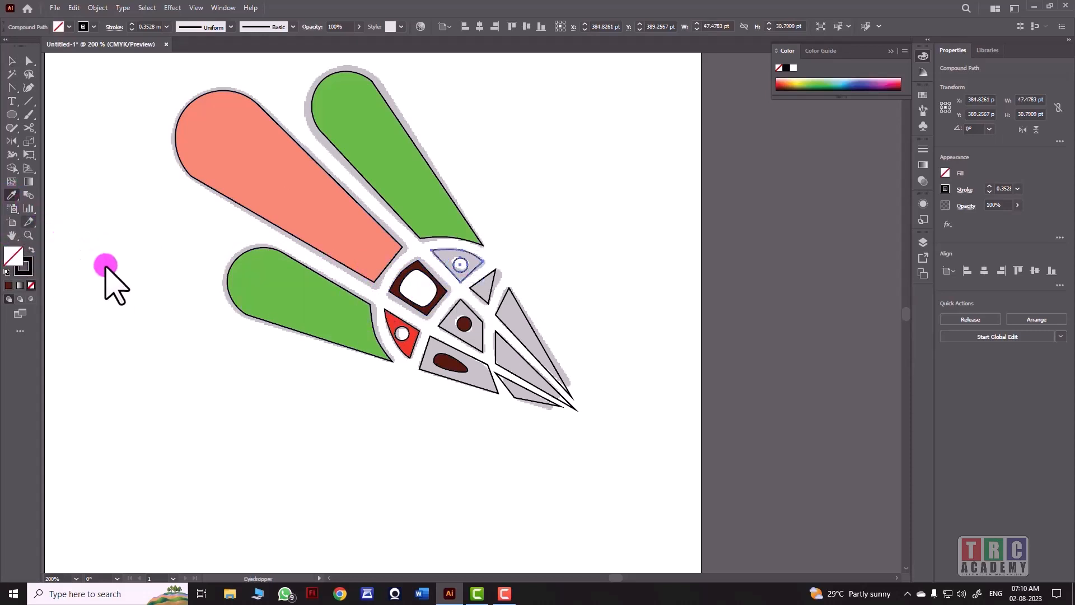
click(391, 322)
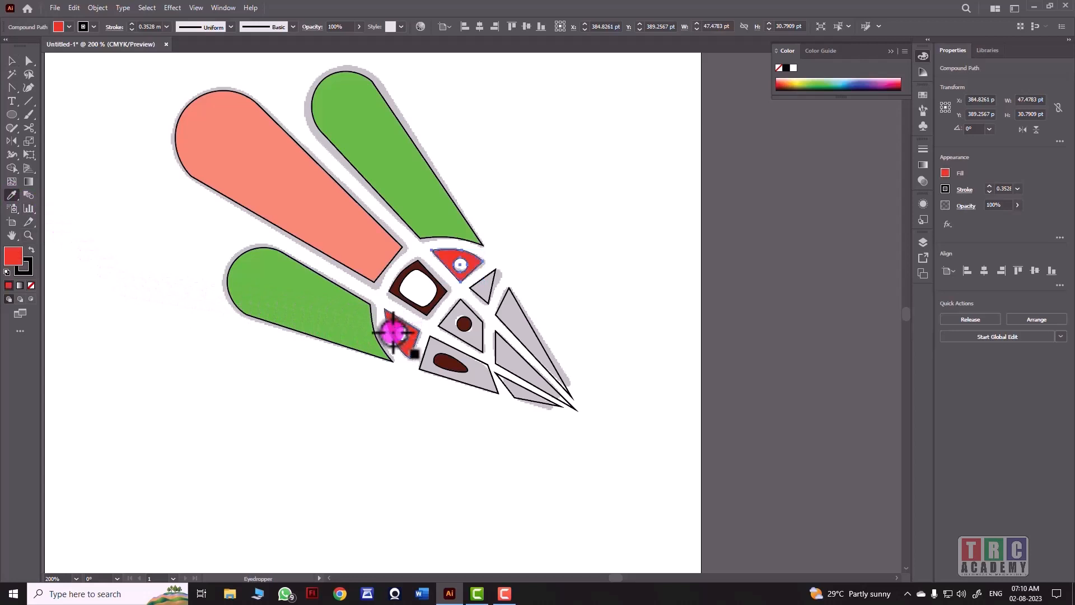
click(13, 192)
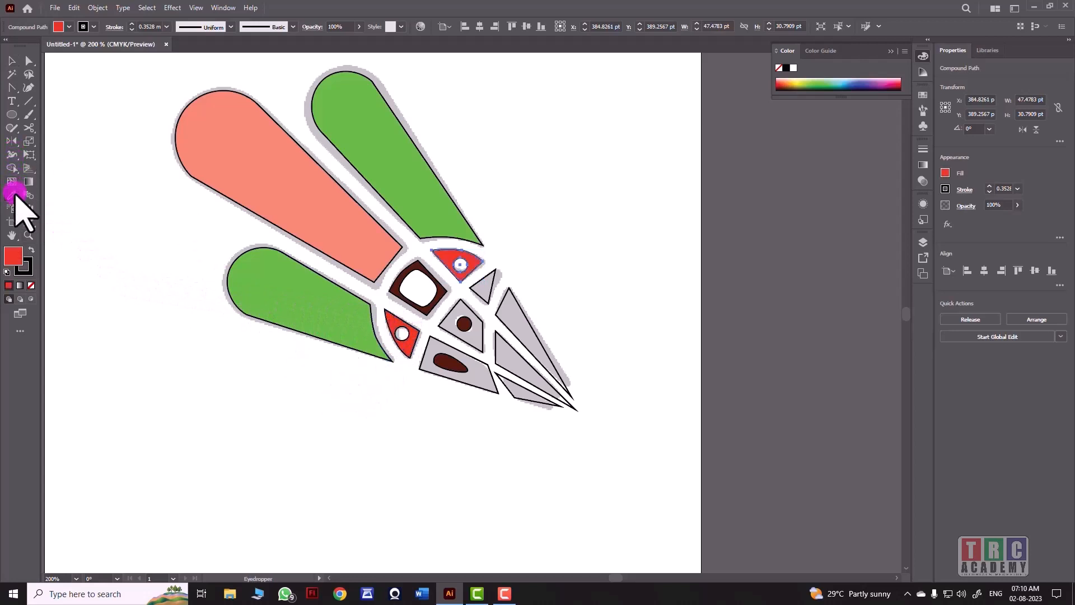
click(530, 331)
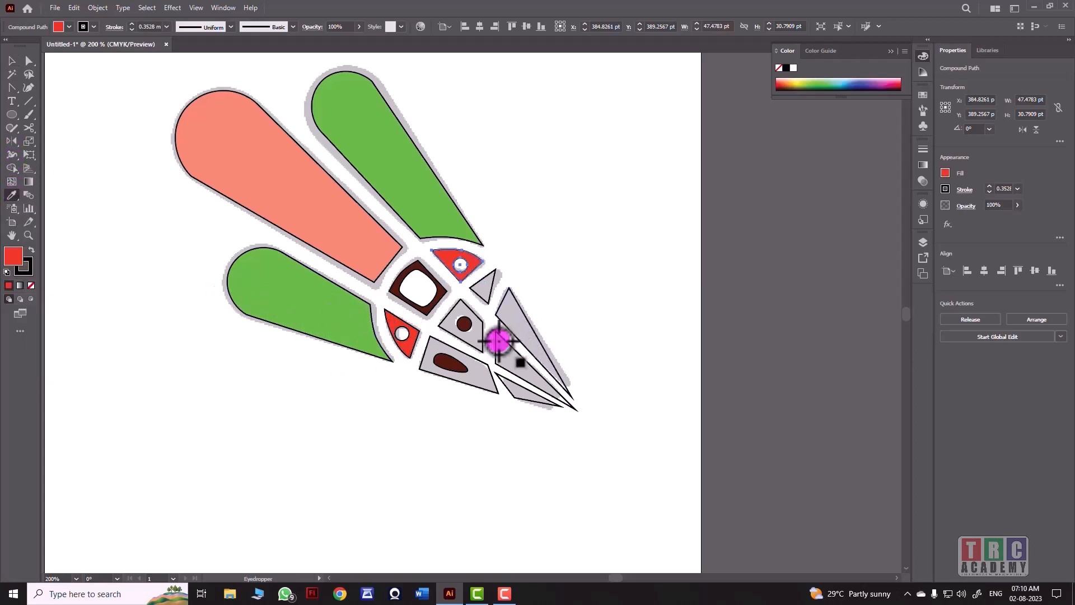
Step: Fill the central five-sided shape around the brown circle with the green sampled from the upper-right petal
click(11, 60)
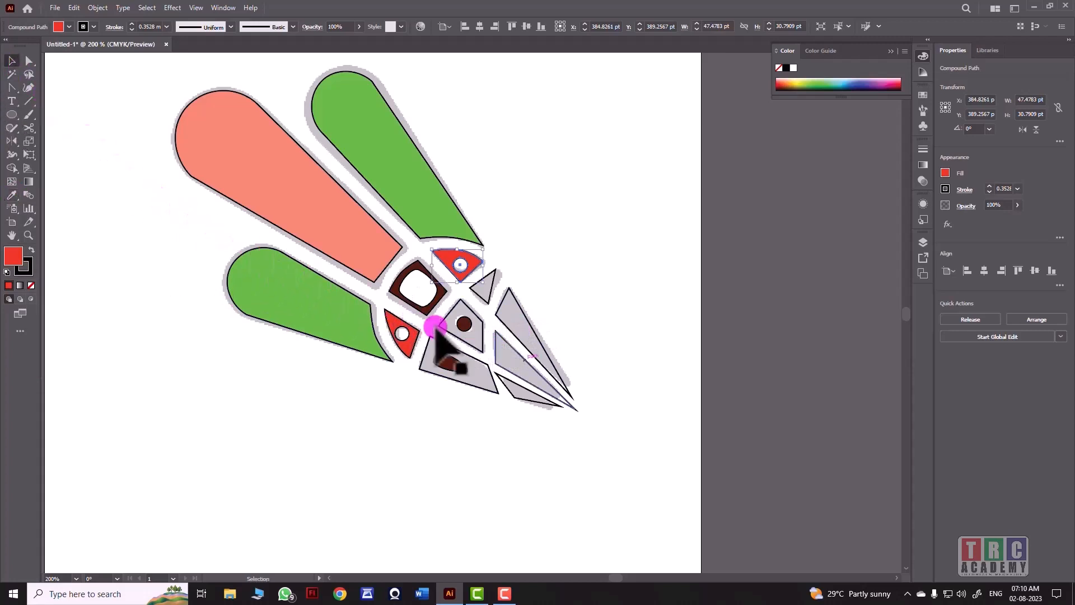
click(485, 350)
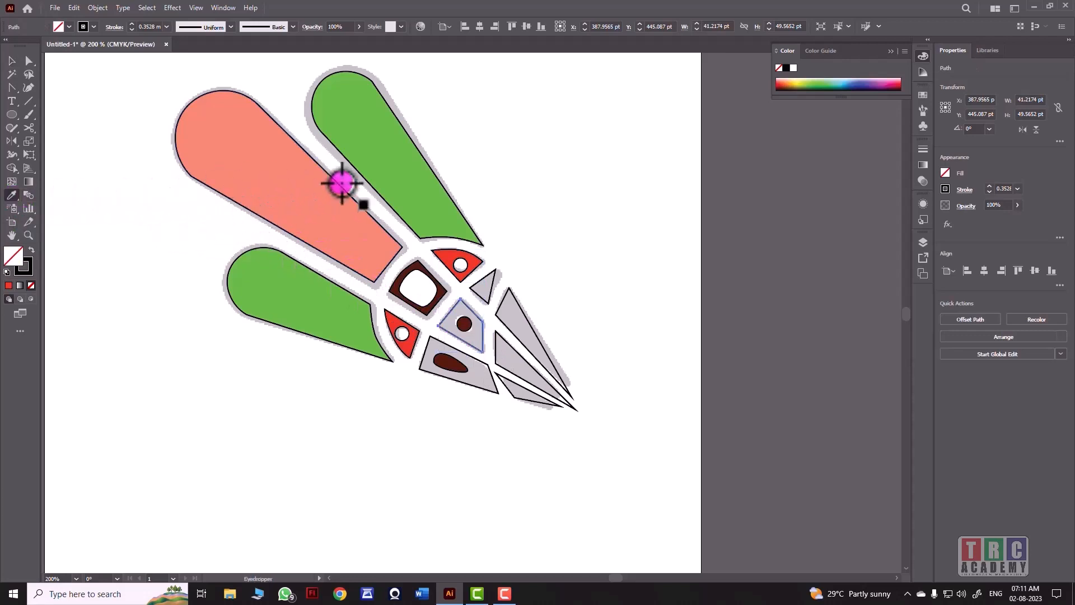
click(395, 175)
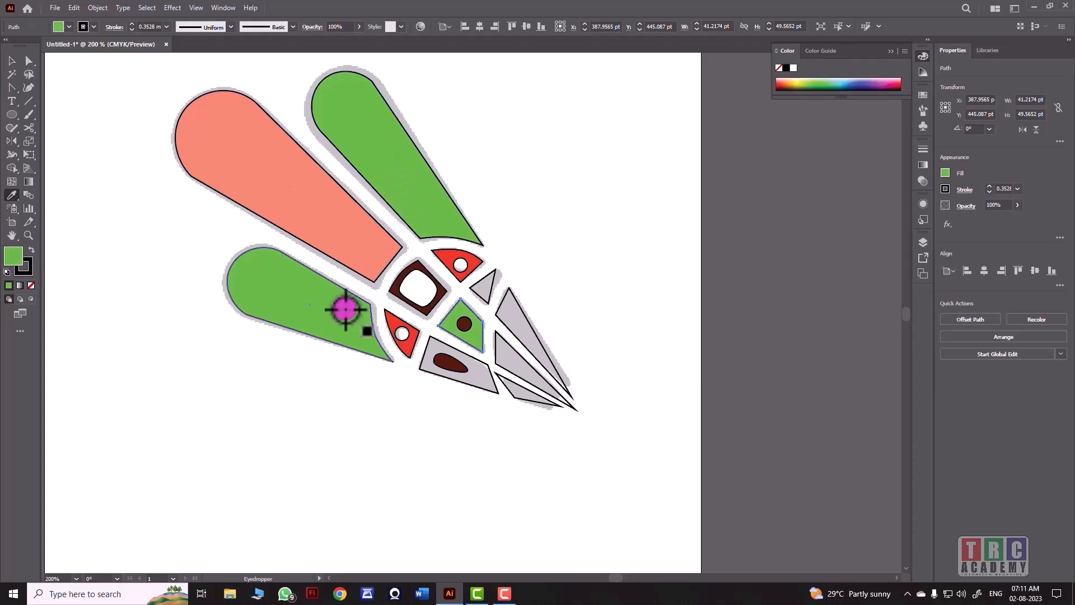
click(12, 60)
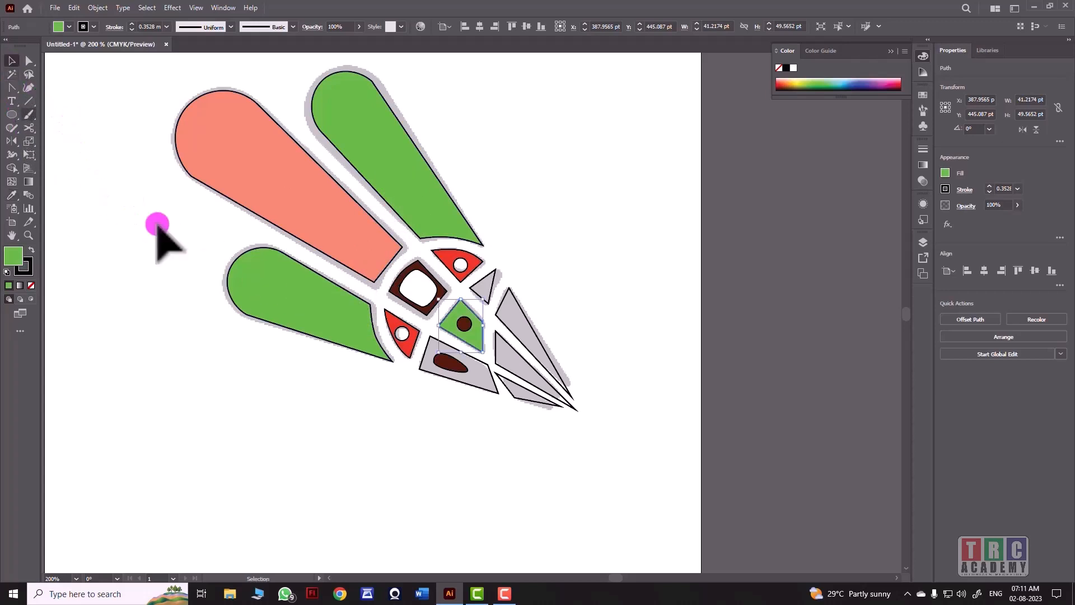
Step: Fill the four-sided shape around the brown teardrop with blue, picking colour 0C4AF4
click(488, 385)
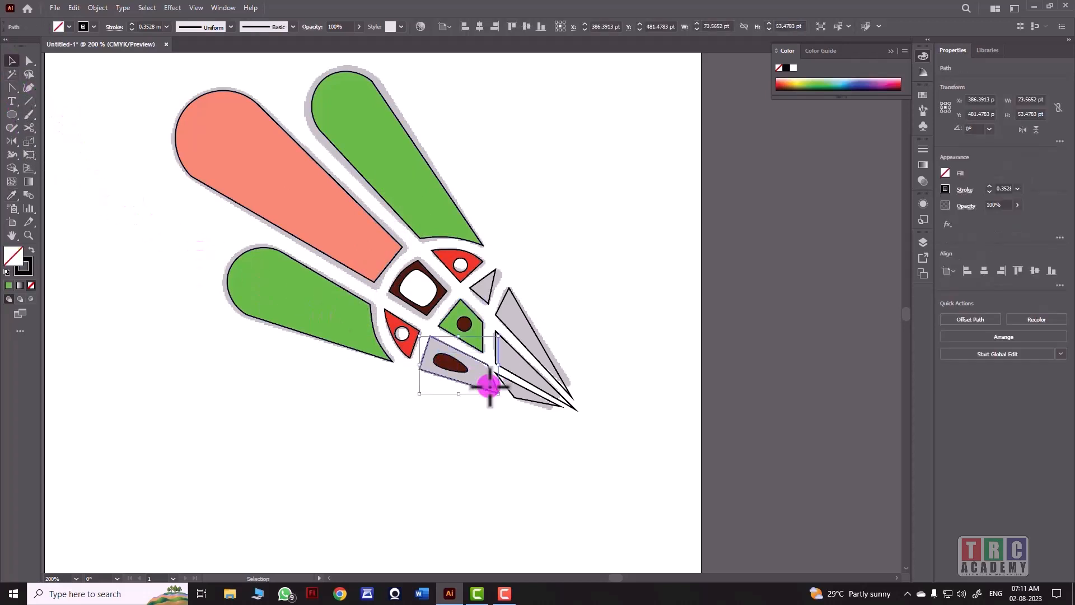
double_click(12, 256)
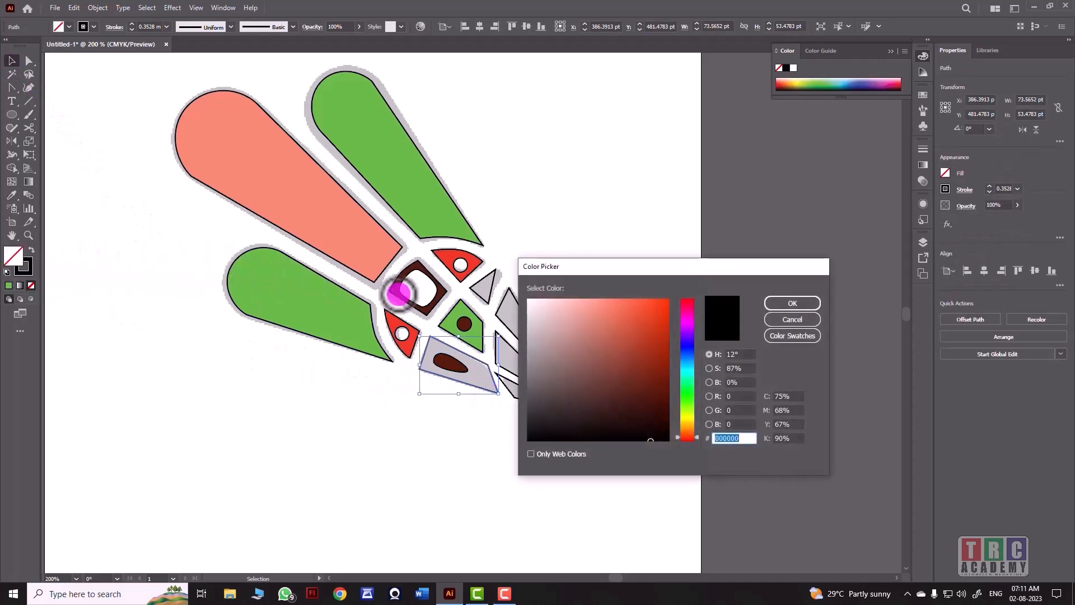
click(687, 348)
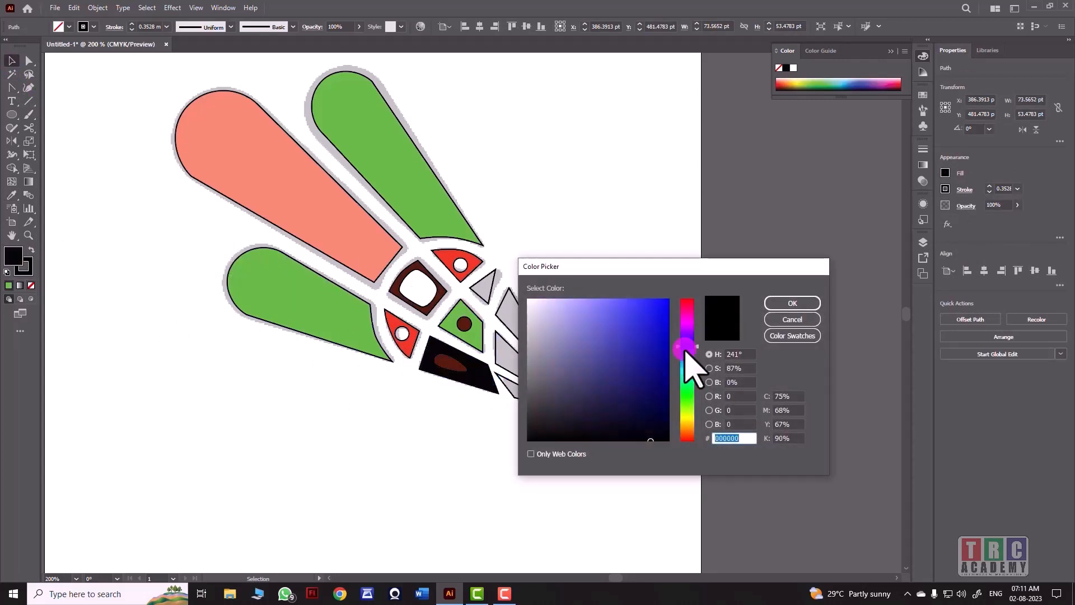
mouse_move(687, 349)
mouse_down()
mouse_move(659, 348)
mouse_move(661, 307)
mouse_up()
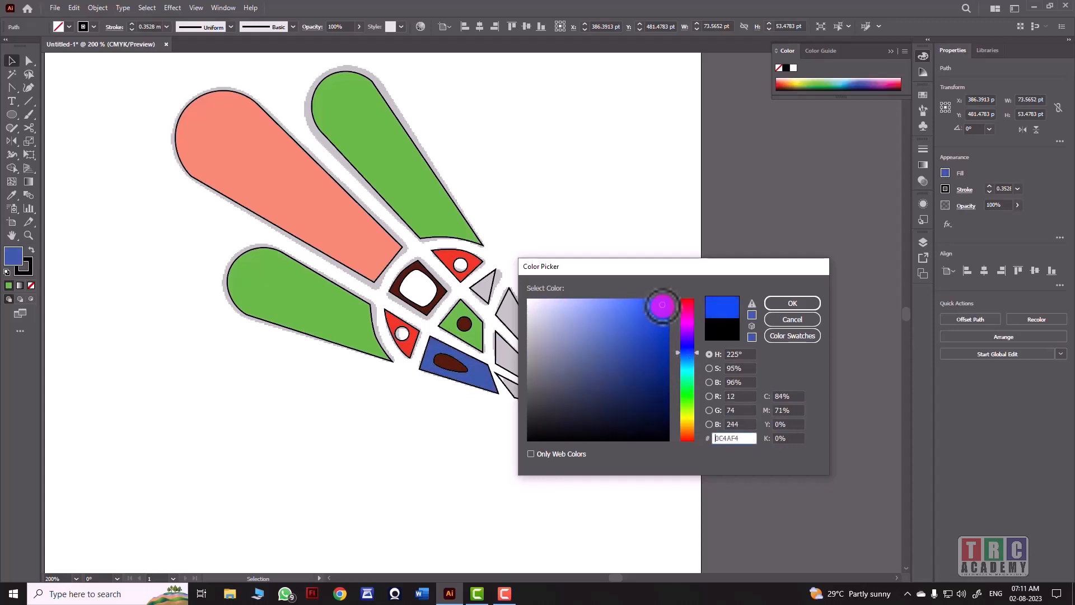
click(782, 305)
Step: Make a compound path from the blue four-sided shape and its inner teardrop
click(445, 371)
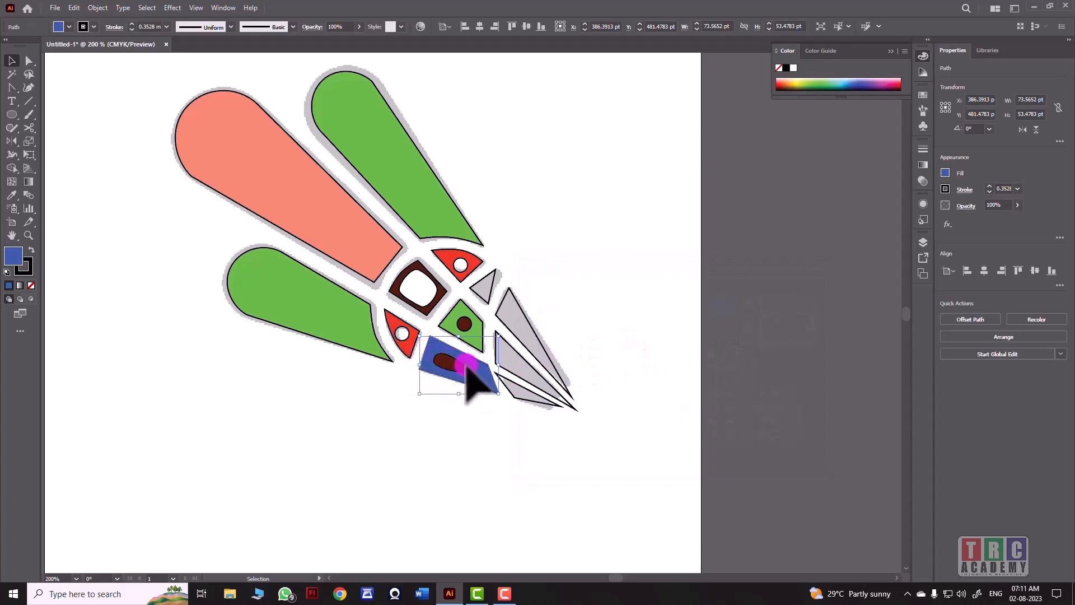
click(438, 414)
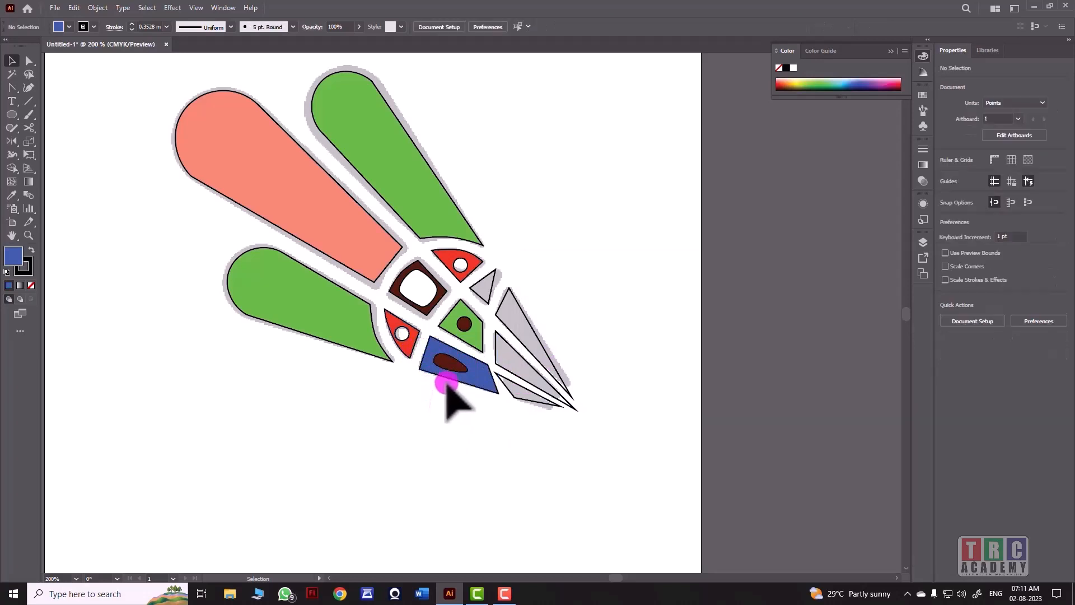
click(447, 381)
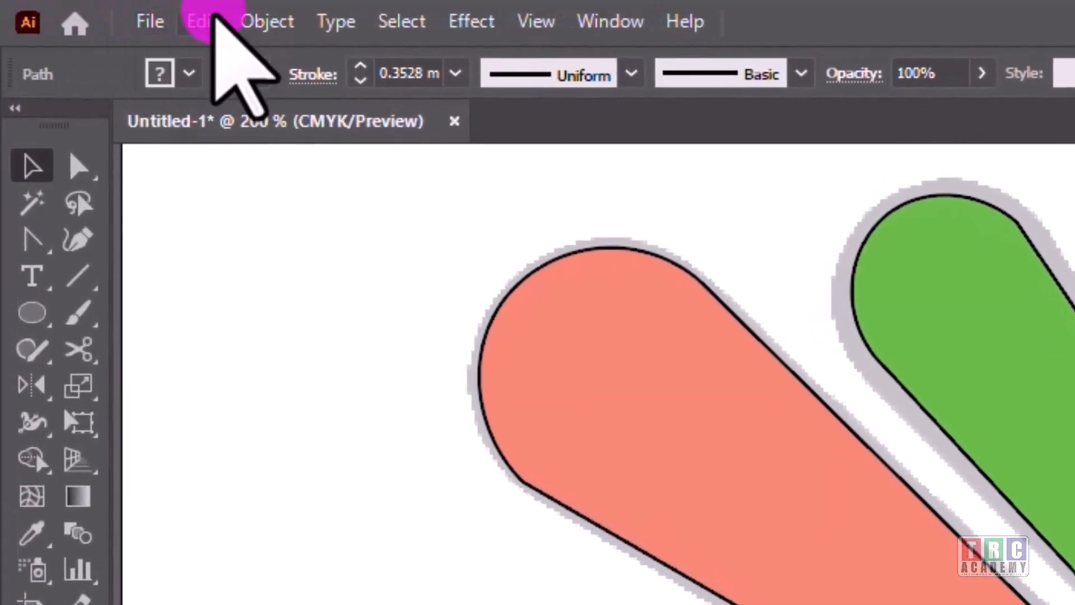
click(98, 8)
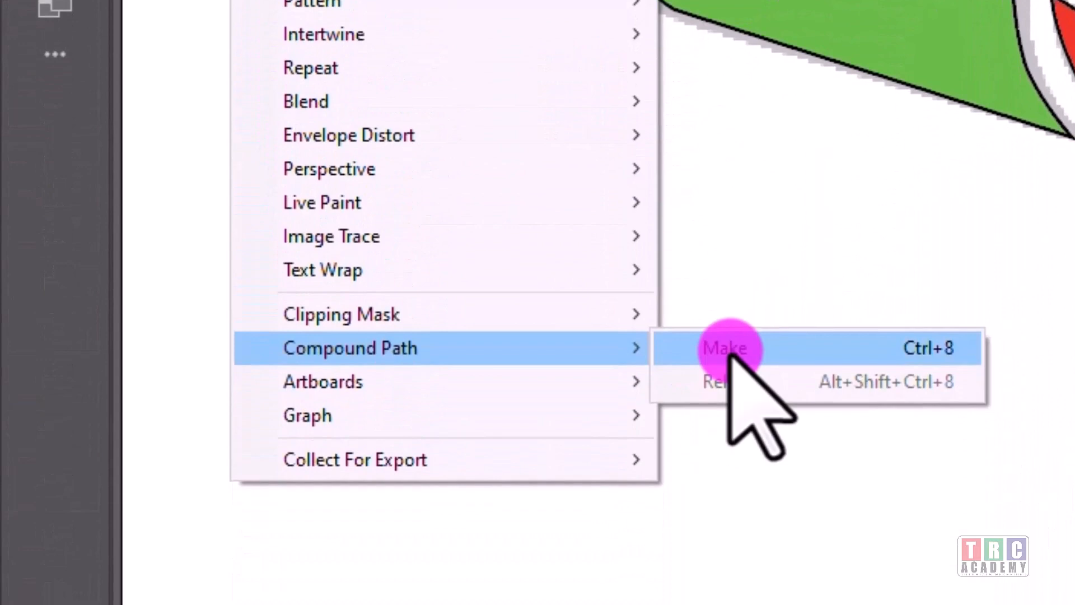
click(728, 437)
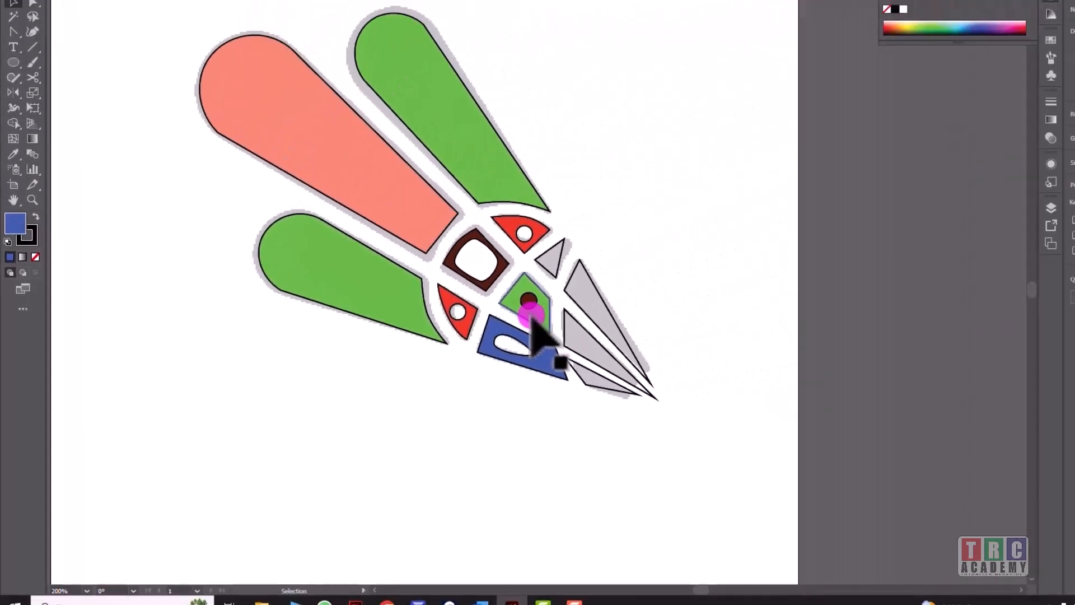
Step: Make a compound path from the green central shape and its inner circle, and deselect it
click(465, 326)
shift+click(465, 325)
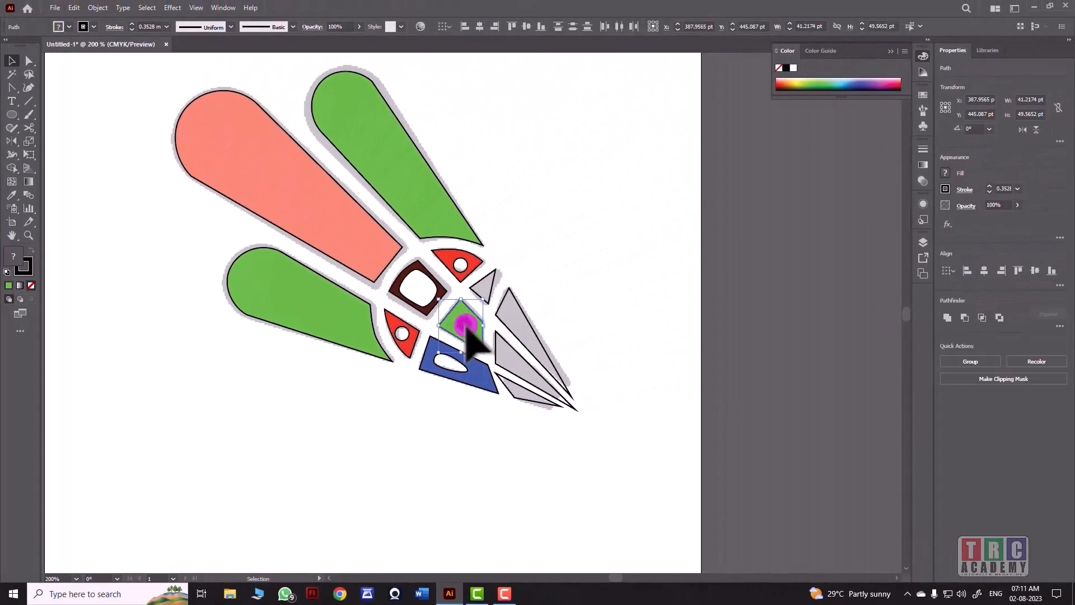
click(98, 8)
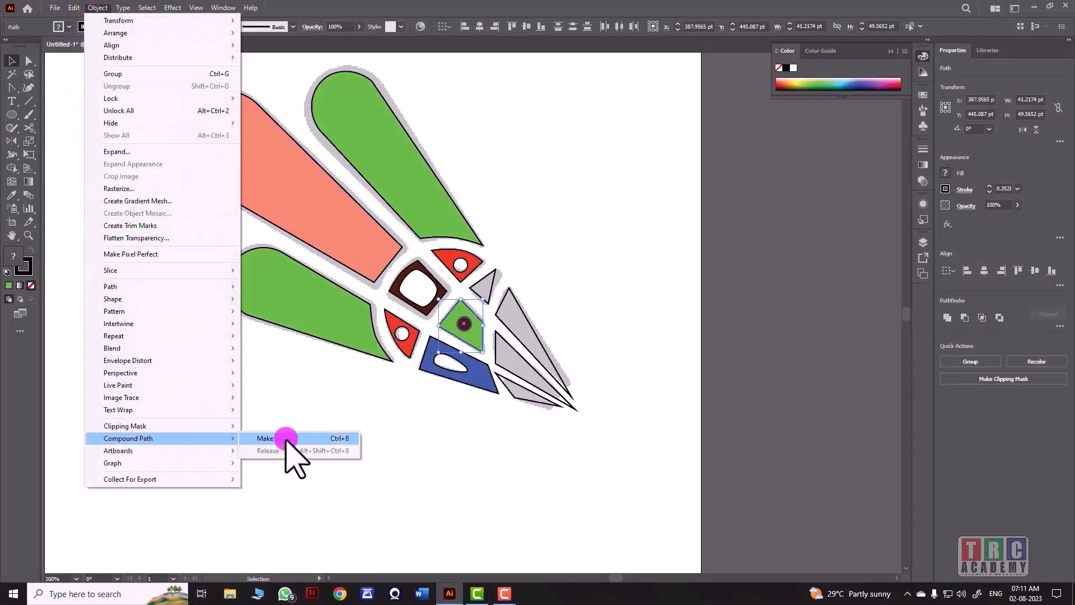
click(283, 439)
click(611, 275)
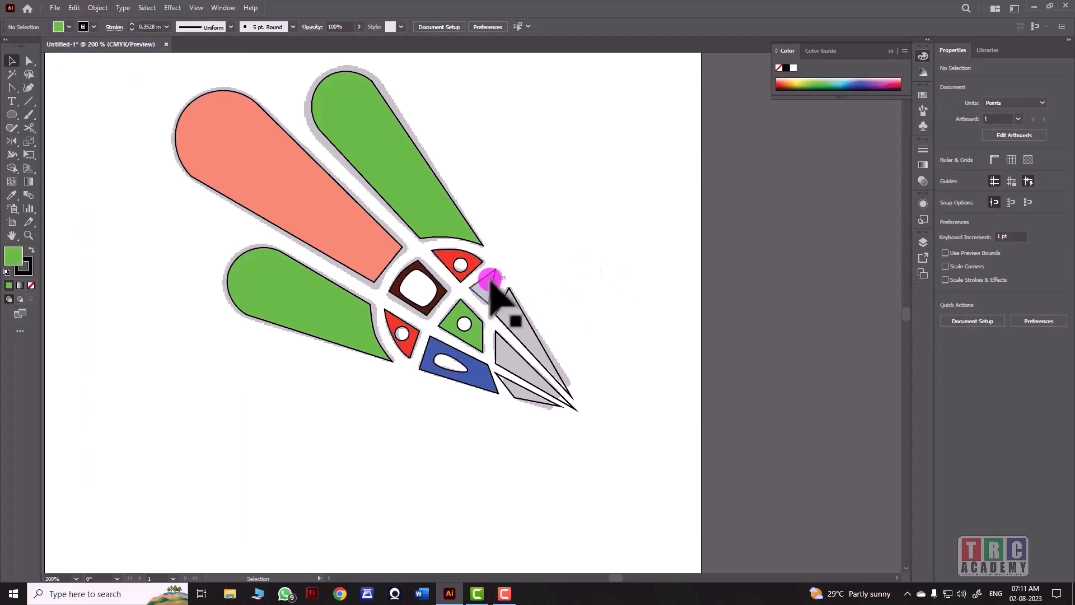
Step: Fill the small unfilled triangle beside the upper red shape with the sampled blue and deselect it
click(485, 282)
click(11, 195)
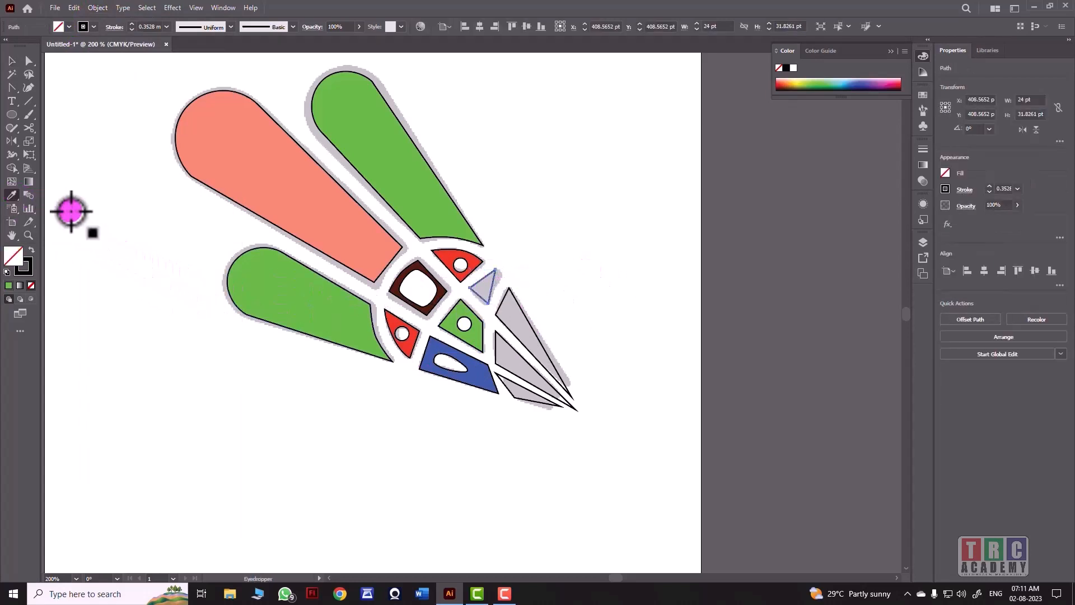
click(471, 364)
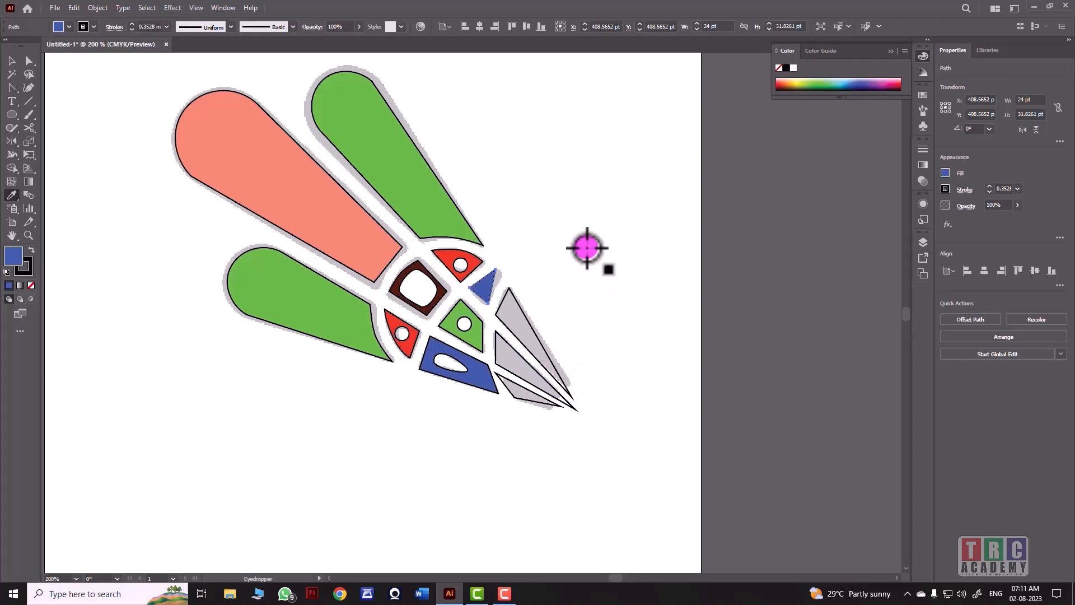
click(641, 228)
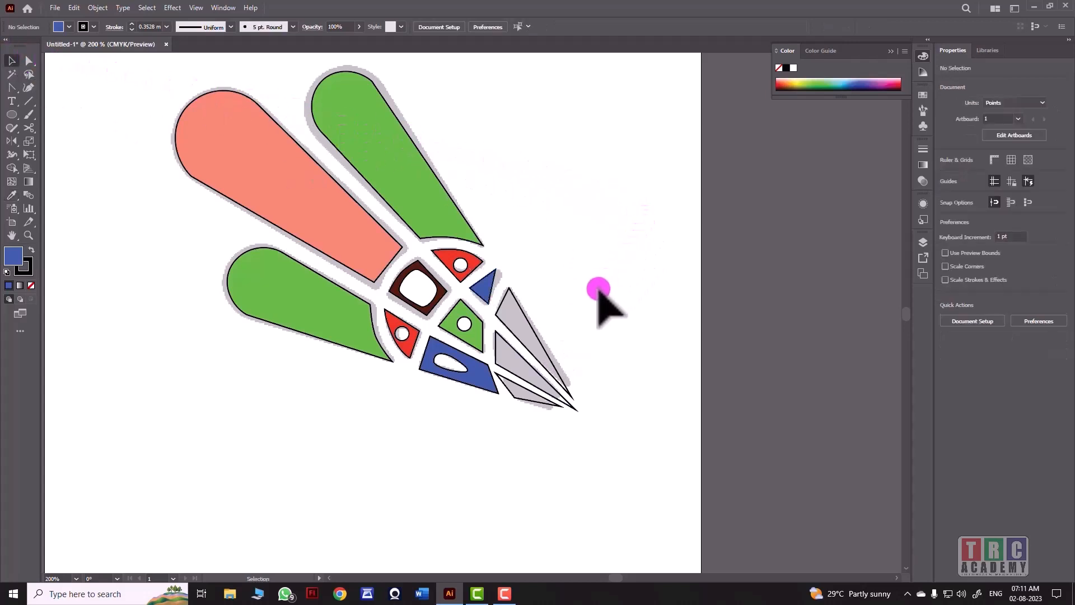
Step: Fill the three pointed spikes at the lower-right tip with magenta, picking colour F211F2, and deselect them
drag(526, 433, 606, 312)
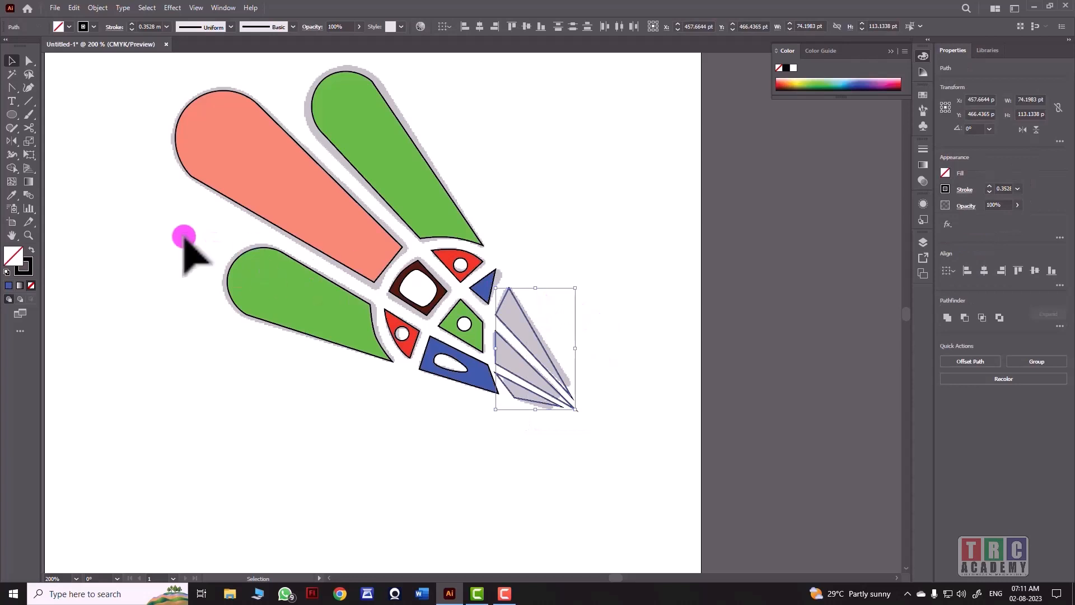
double_click(16, 256)
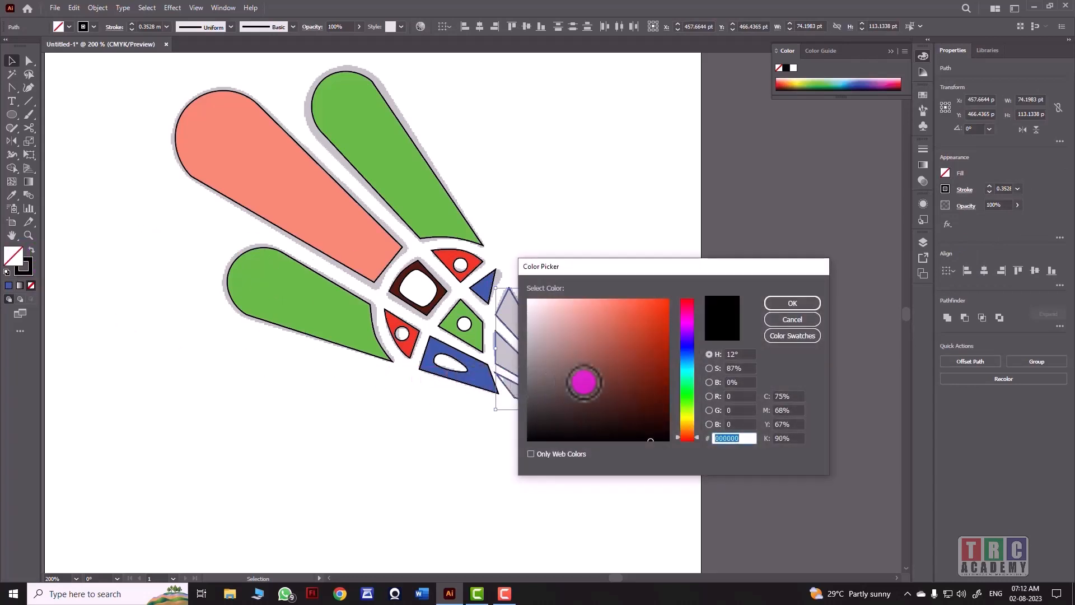
click(653, 395)
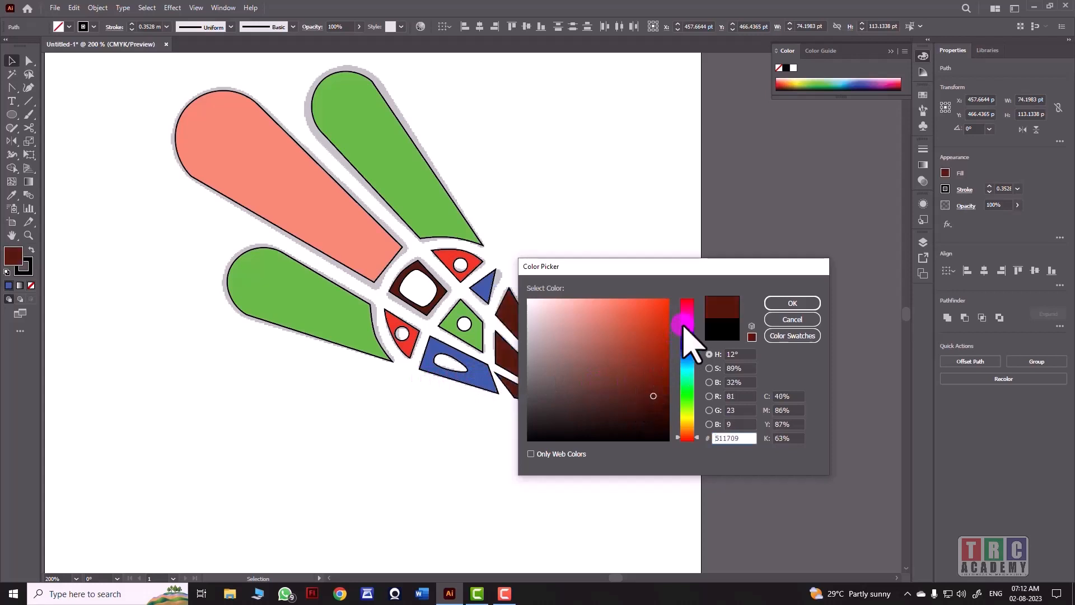
click(660, 305)
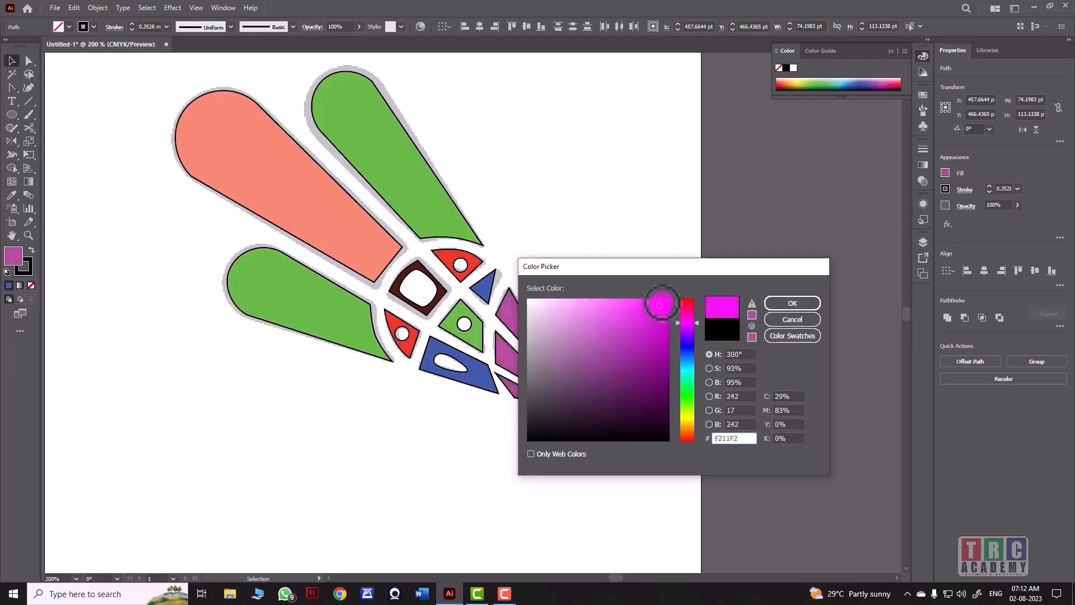
click(772, 305)
click(650, 269)
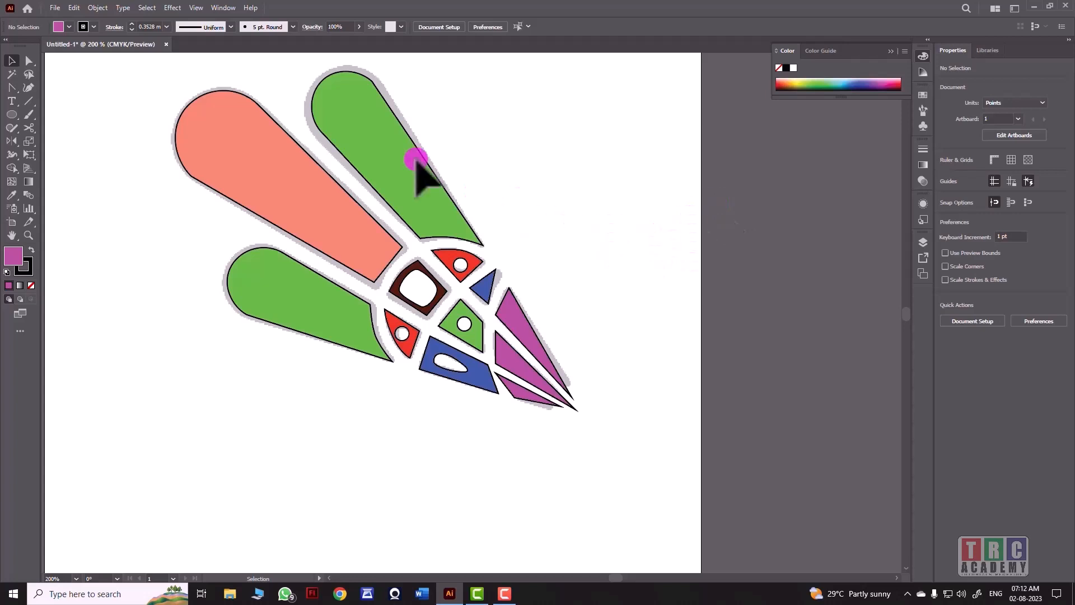
Step: Try to make one compound path from all the coloured shapes, and undo it
drag(135, 57, 612, 437)
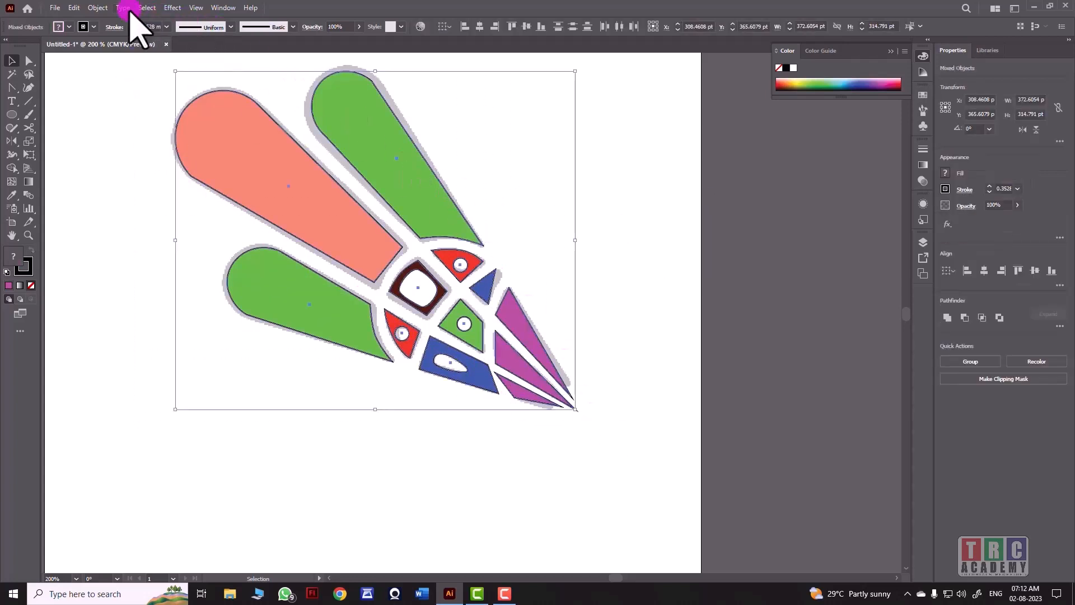
click(98, 8)
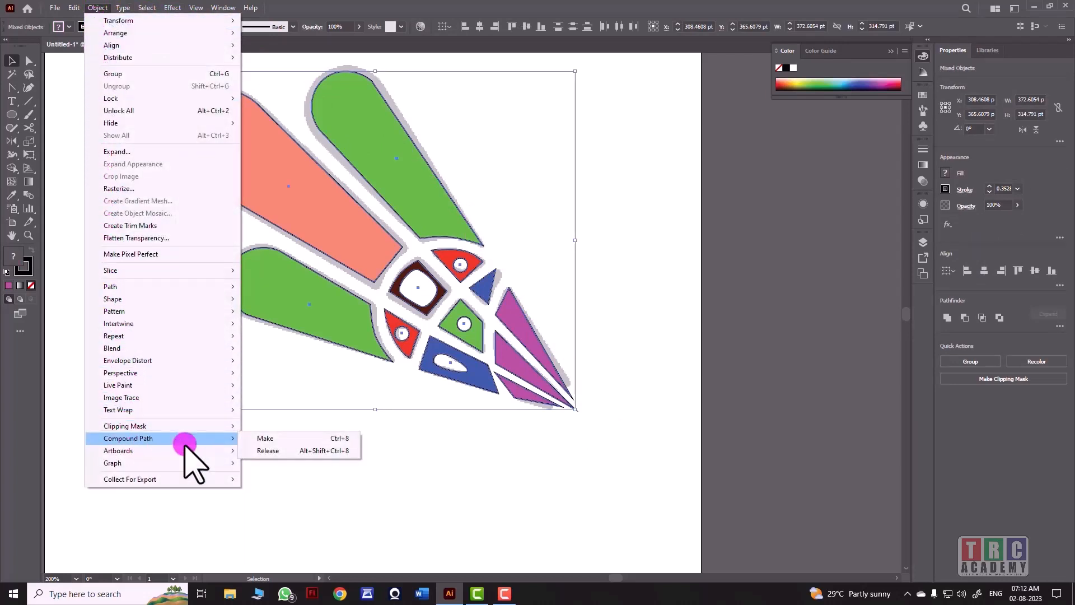
click(253, 439)
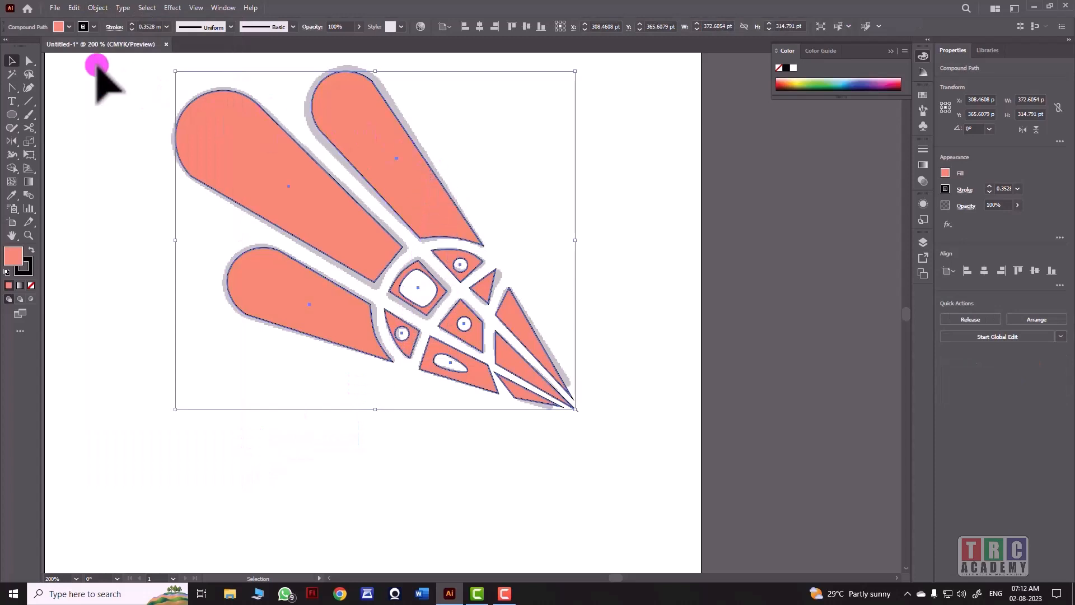
click(94, 8)
mouse_move(93, 20)
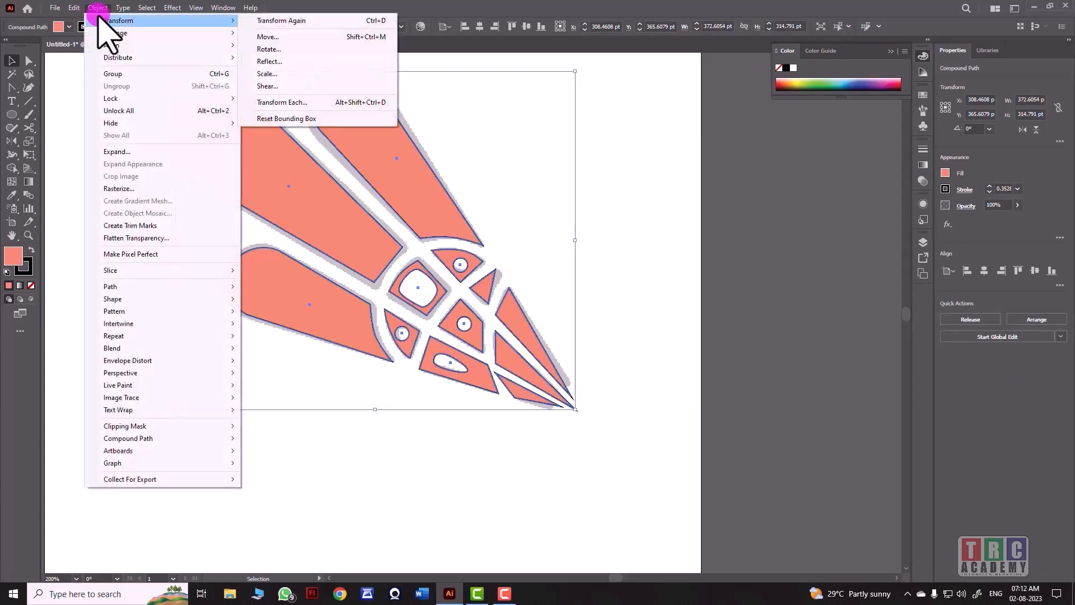
click(89, 20)
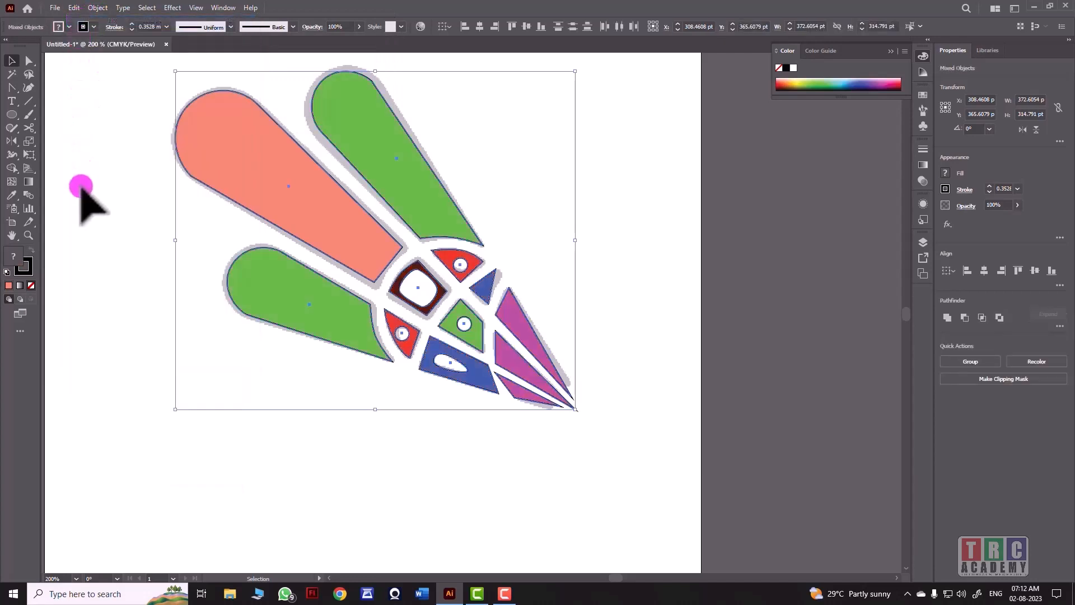
Step: Group all the coloured shapes, move the group down and left off the grey reference artwork, and deselect it
click(95, 8)
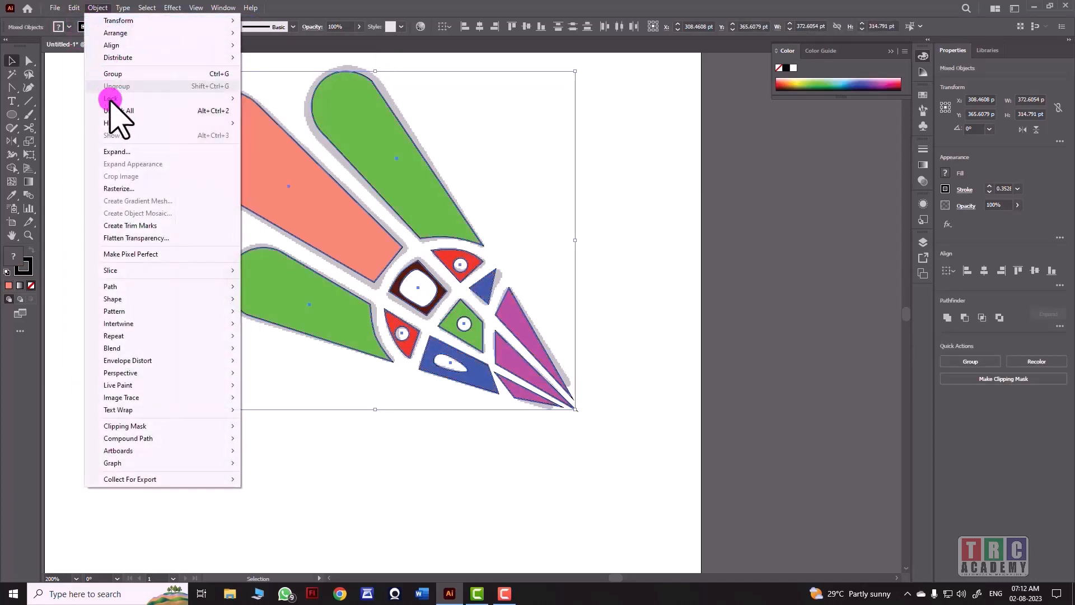
mouse_move(110, 98)
click(115, 74)
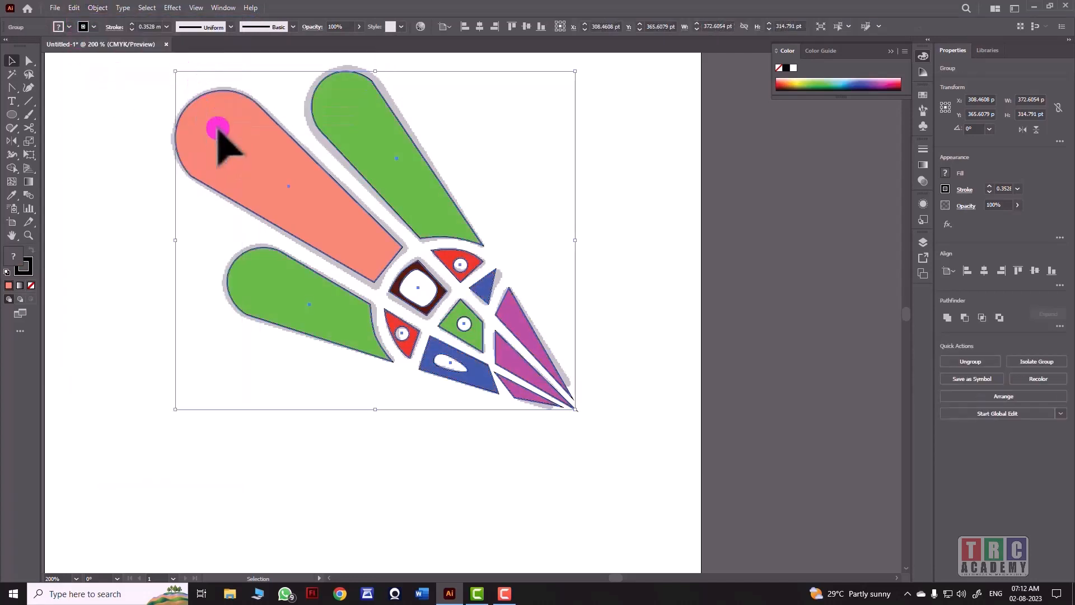
drag(413, 212, 320, 274)
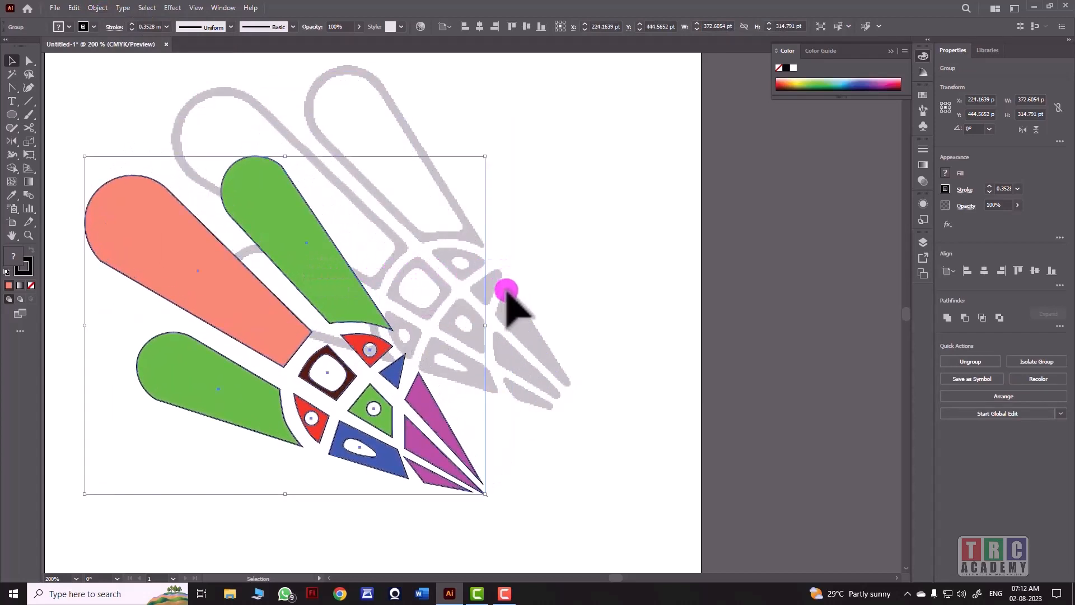
click(505, 314)
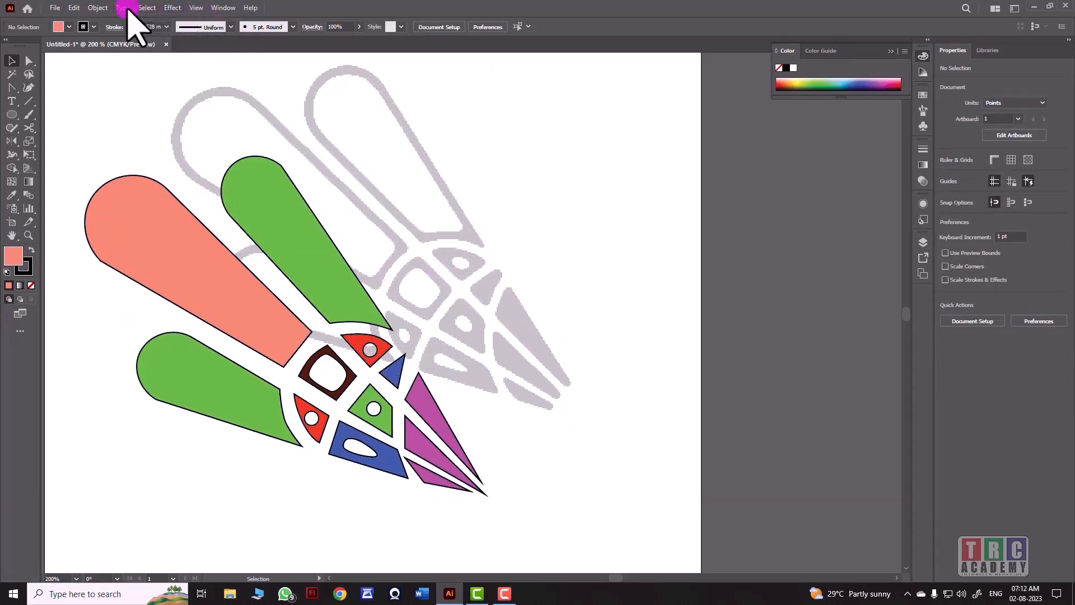
Step: Unlock the grey reference image and delete it from the artboard
click(99, 8)
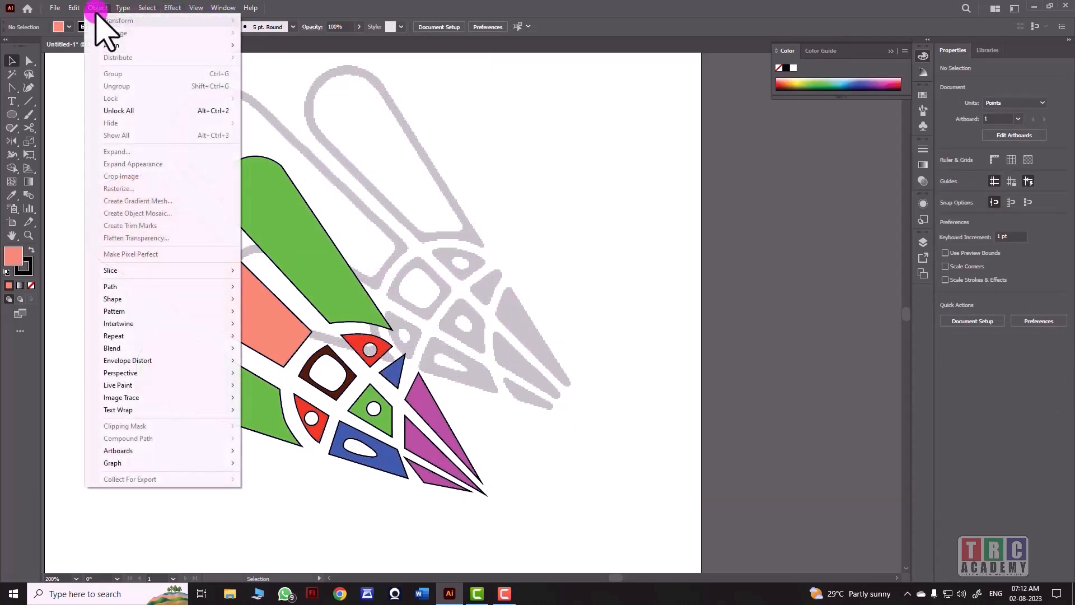
click(116, 110)
click(660, 182)
click(457, 213)
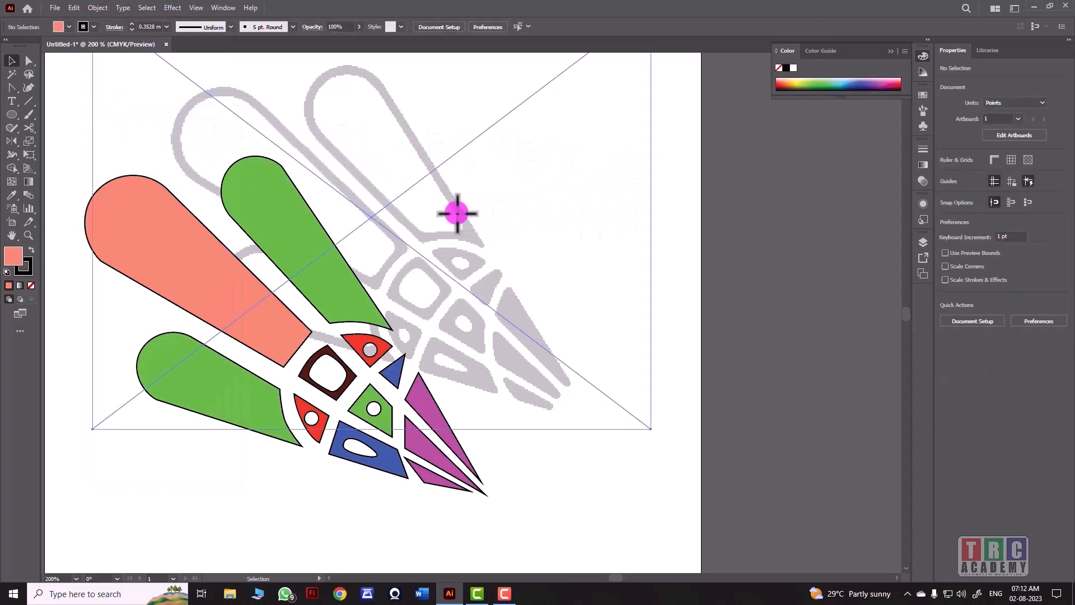
key(Delete)
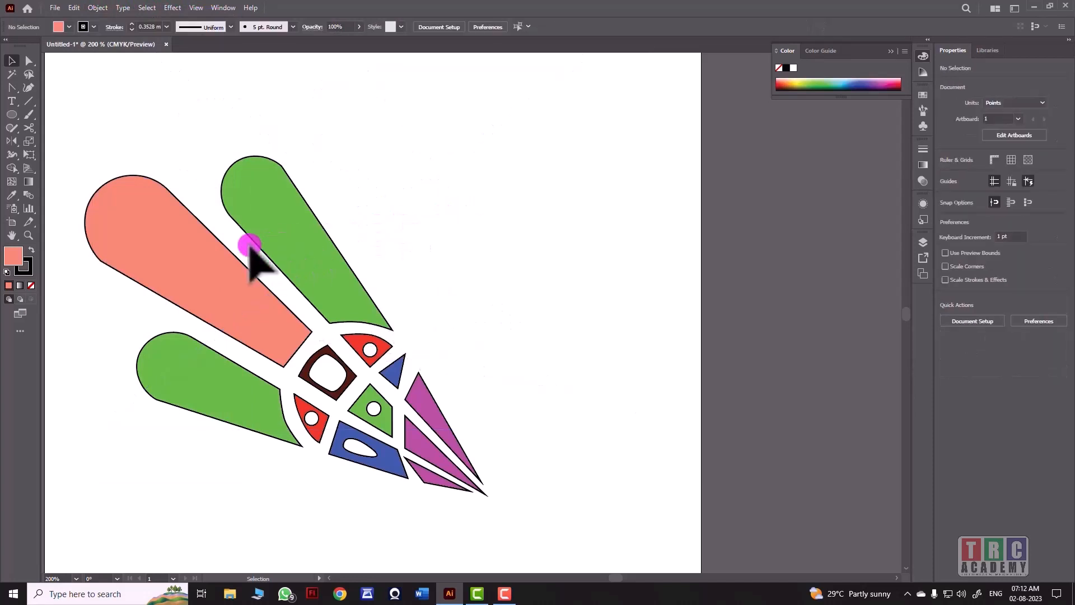
Step: Move the grouped coloured artwork to the upper part of the artboard
key(ctrl+minus)
key(ctrl+minus)
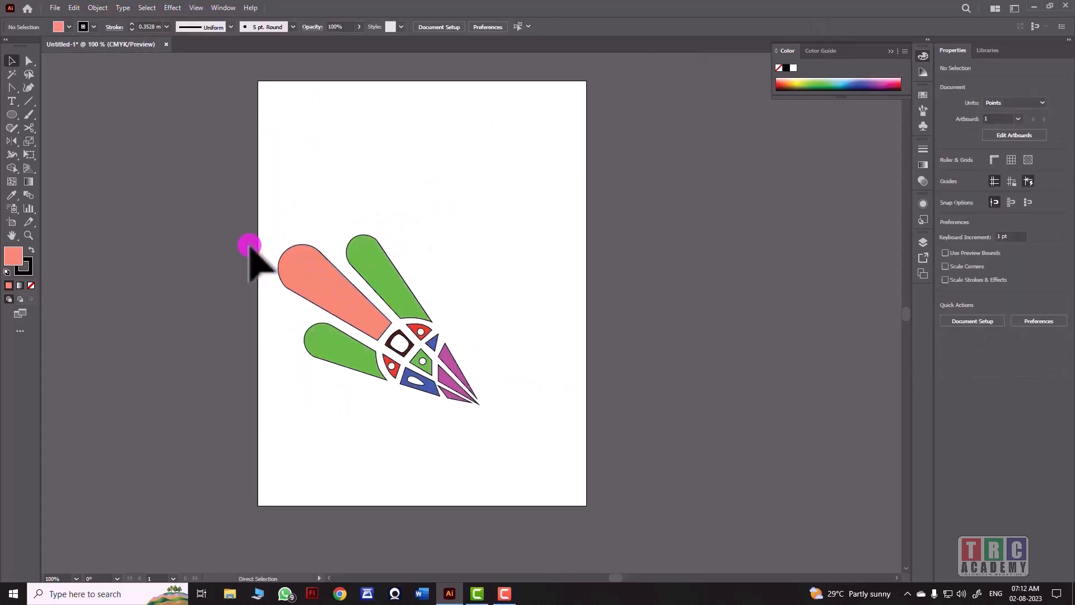
drag(249, 245, 454, 399)
drag(378, 334, 416, 187)
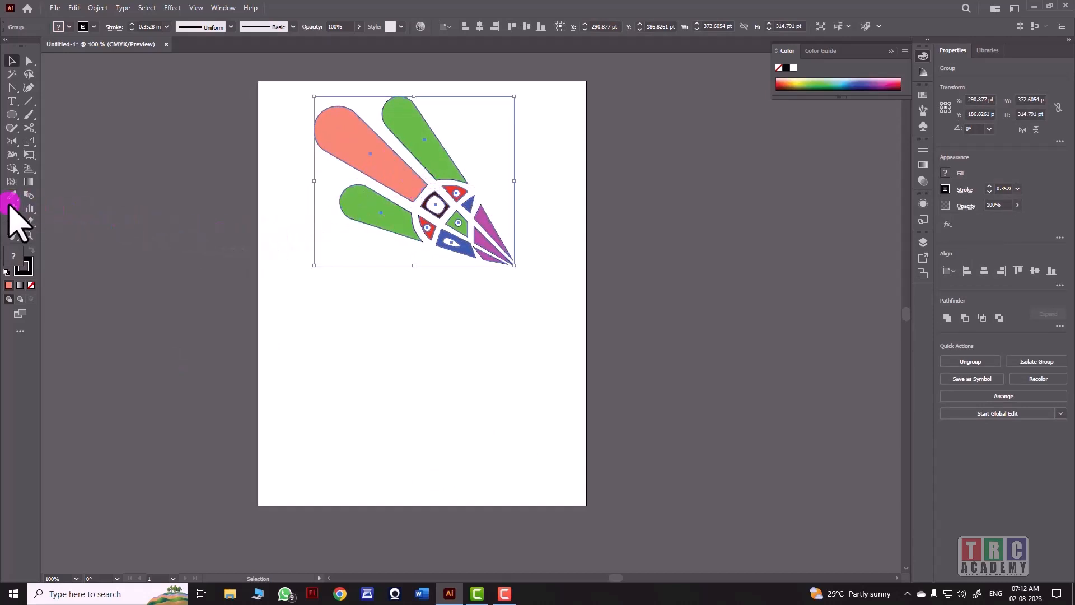
Step: Add the text "100%" below the artwork's lower green shape and set its font size to 63 pt
click(11, 101)
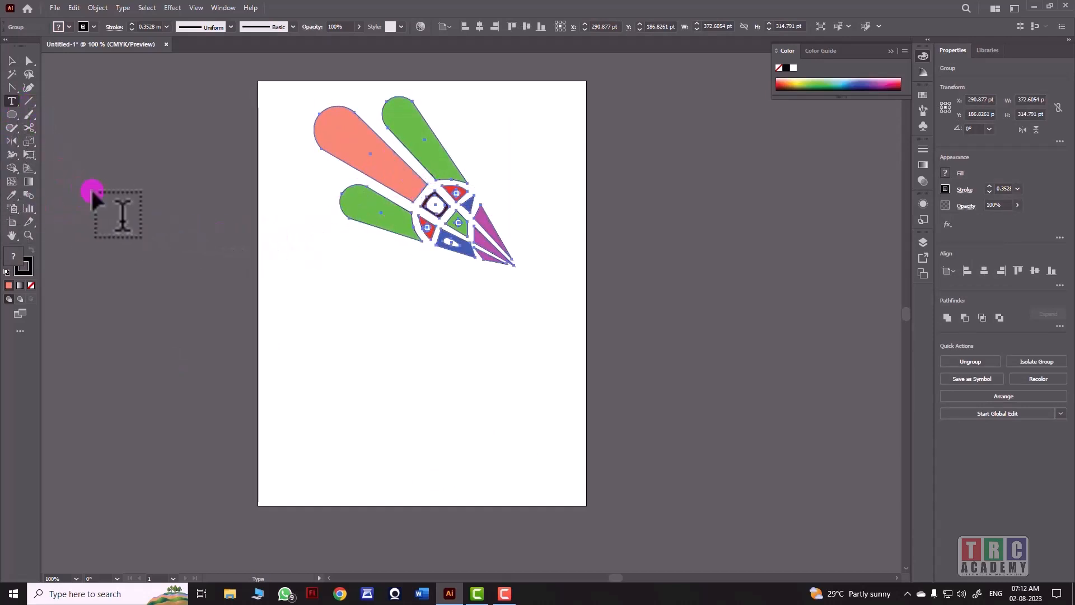
click(299, 270)
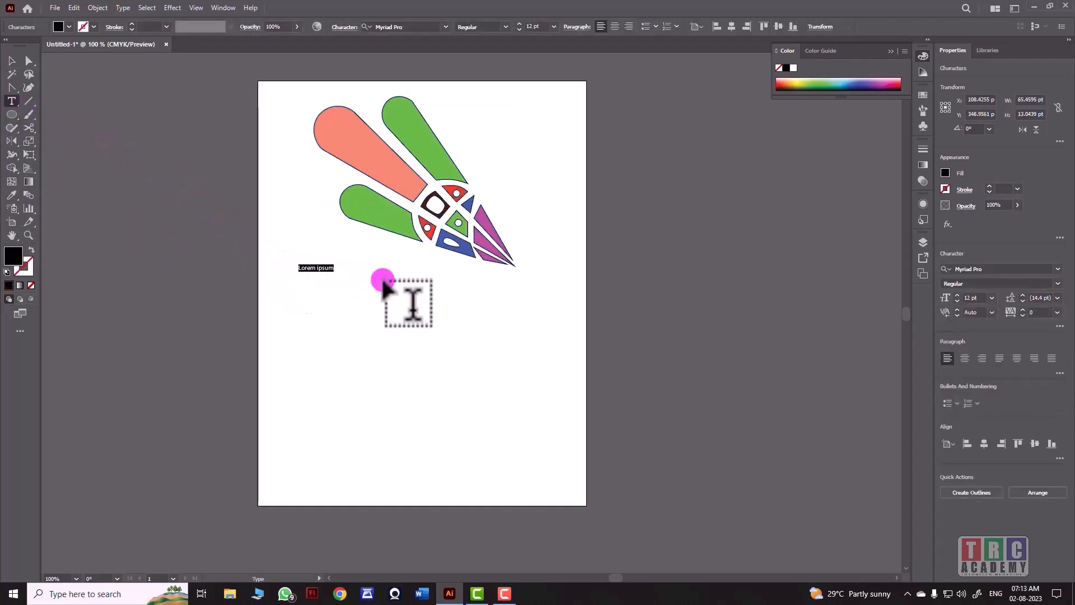
text(100)
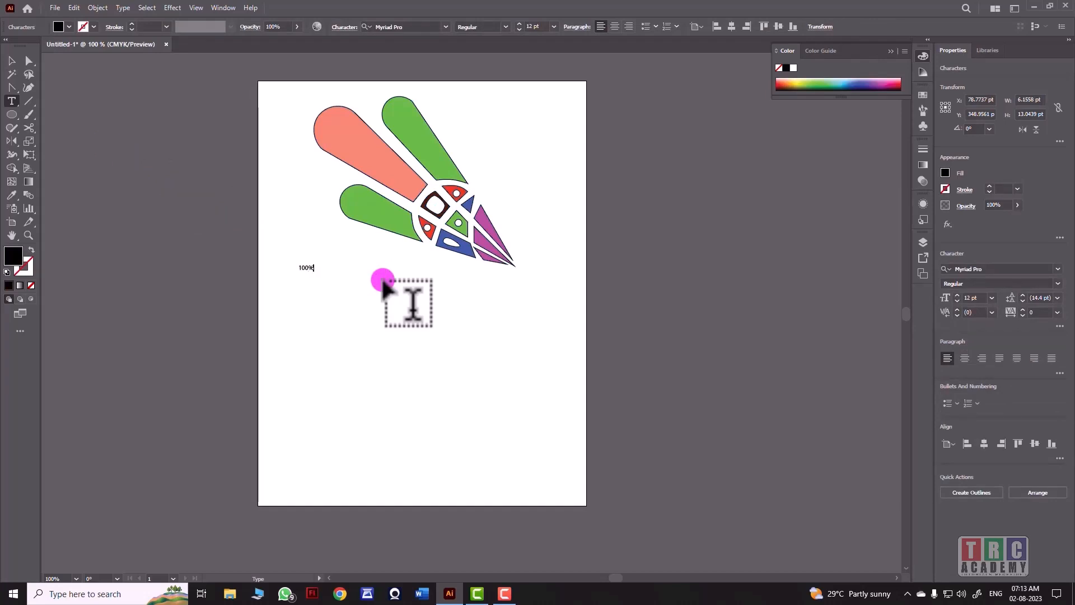
click(11, 60)
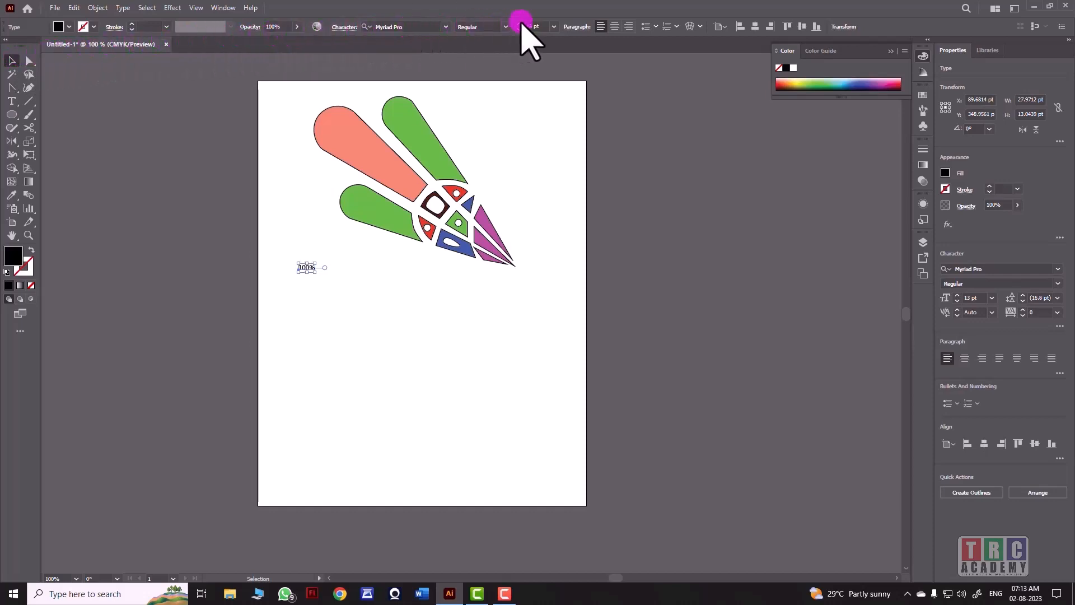
drag(522, 24, 521, 24)
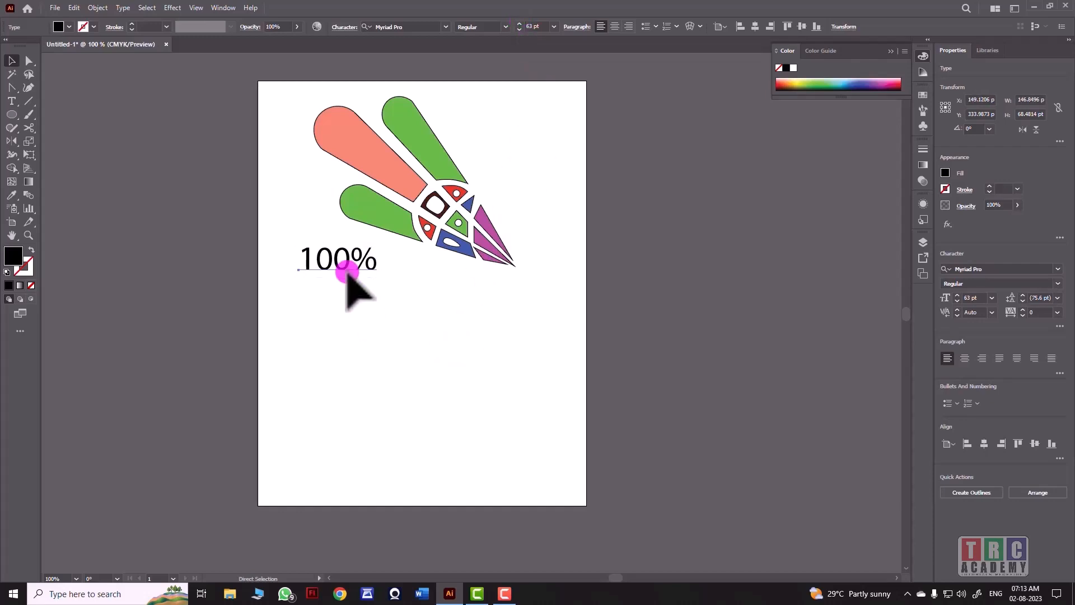
Step: Duplicate the 100% label, place the copy near the artboard's lower left corner and change its text to 75%
key(ctrl+c)
key(ctrl+v)
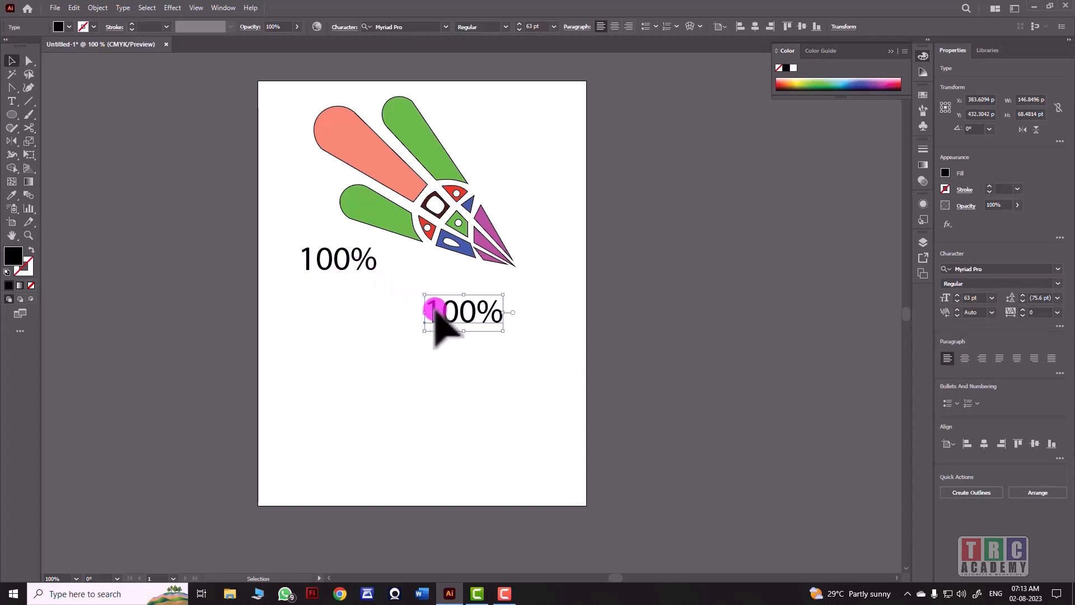
drag(444, 302, 284, 452)
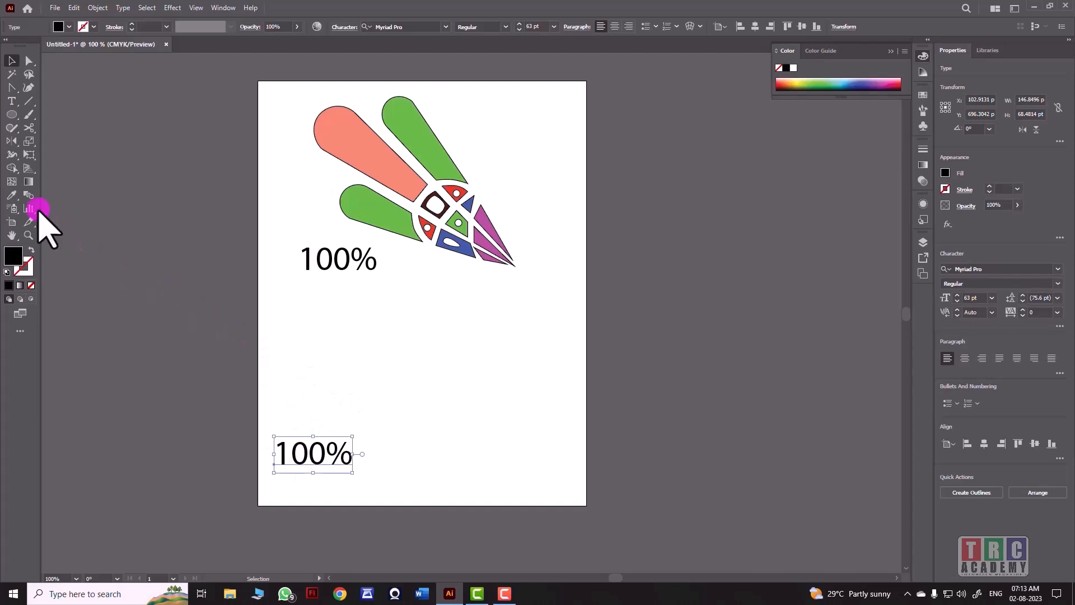
click(12, 102)
click(279, 446)
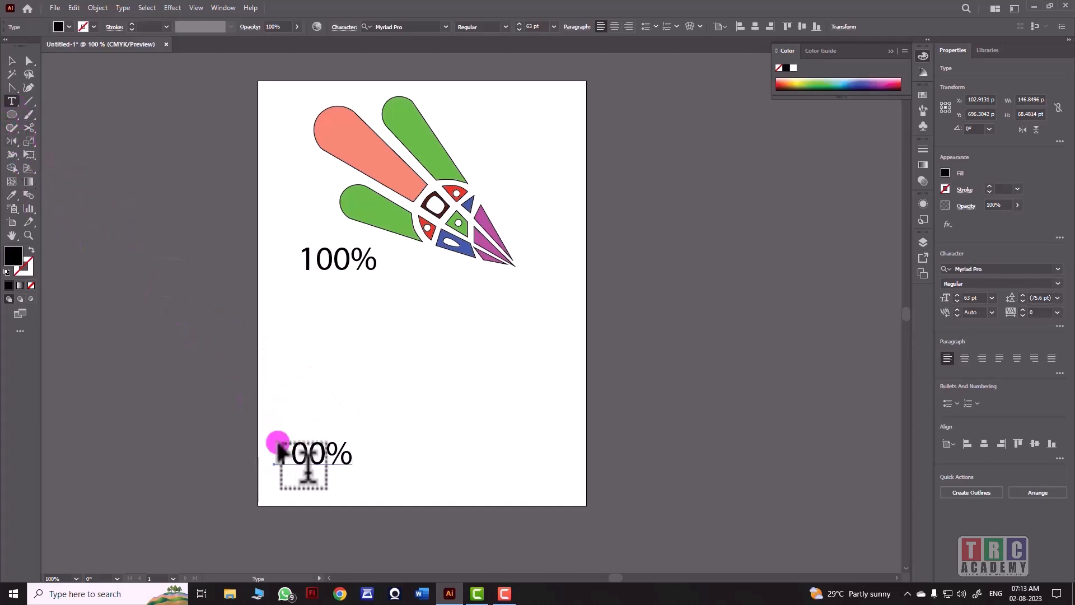
drag(279, 447, 321, 451)
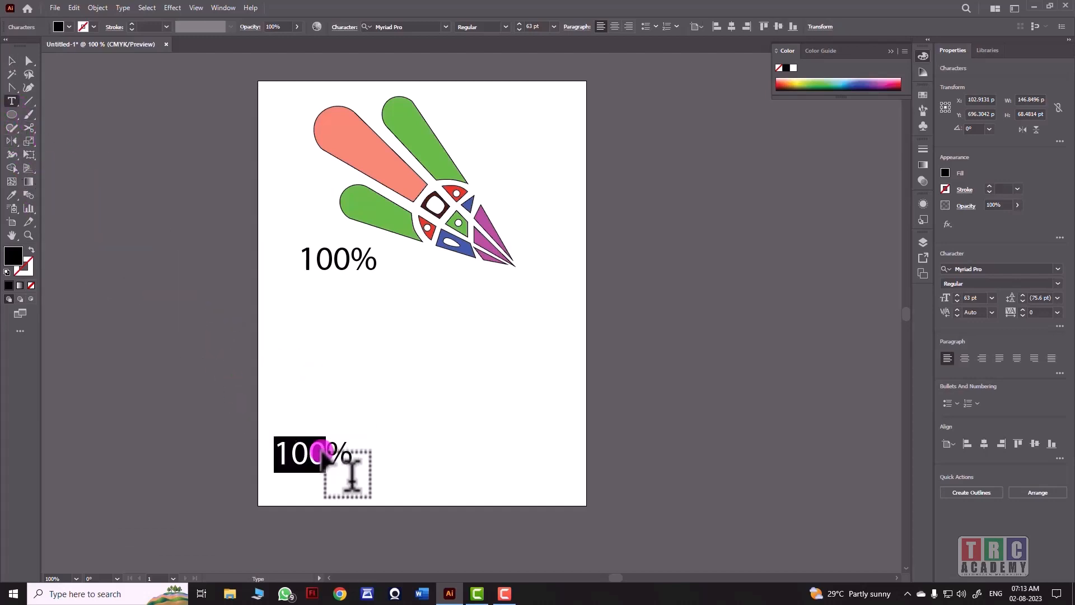
text(75)
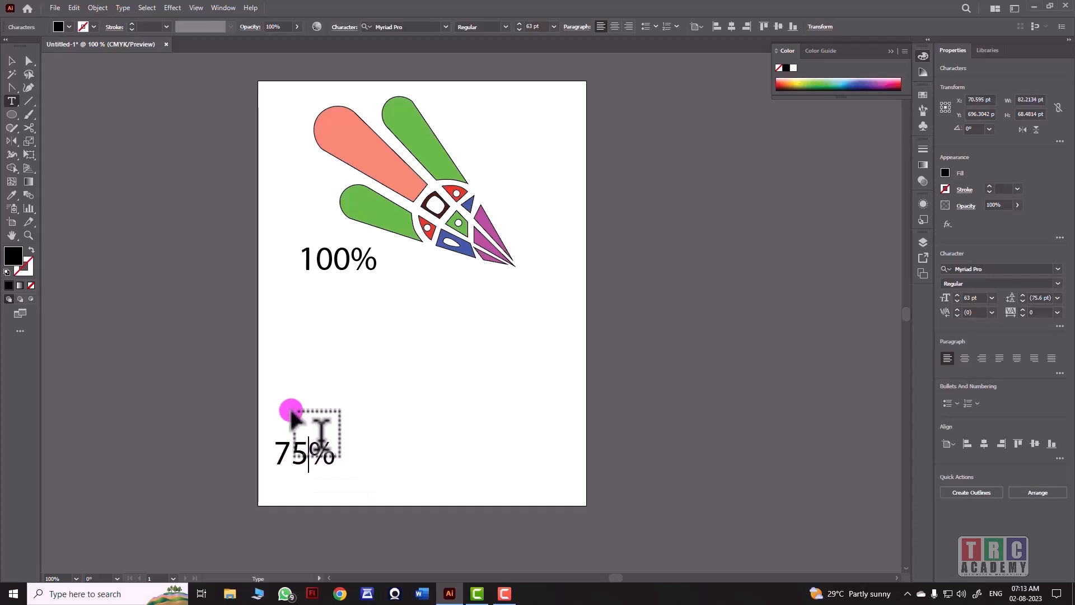
click(12, 61)
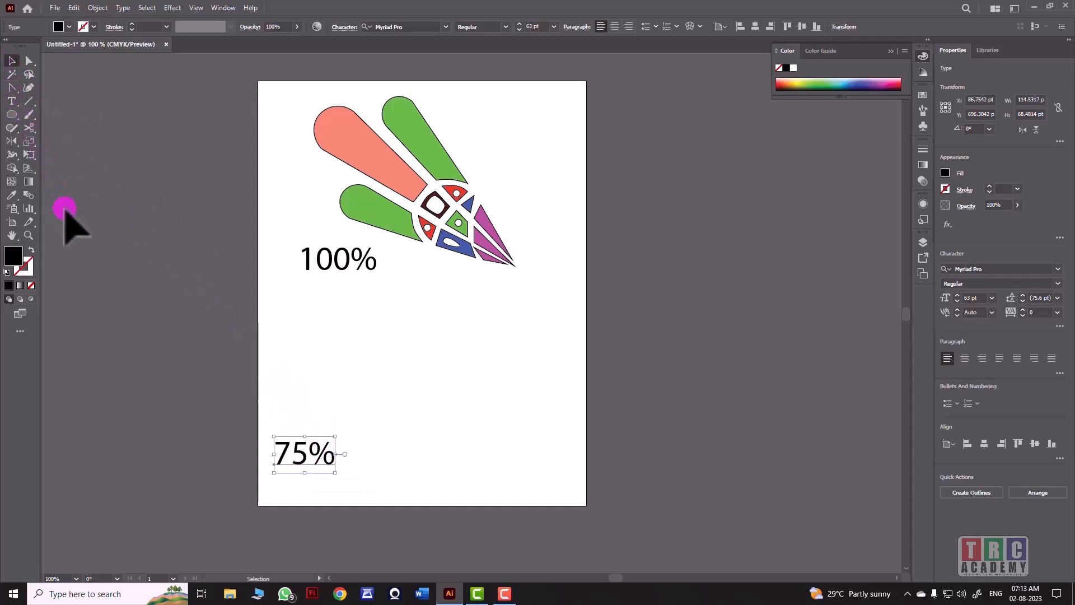
Step: Paste another copy of the 100% label, place it to the right of the 75% label and change it to 50%
key(ctrl+v)
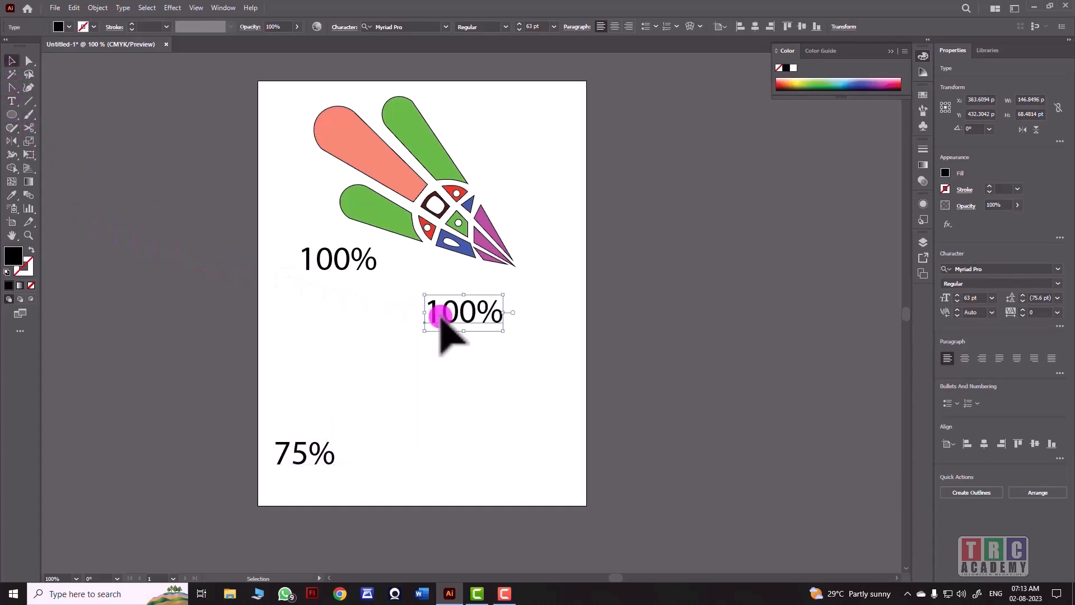
drag(460, 289, 406, 454)
click(12, 101)
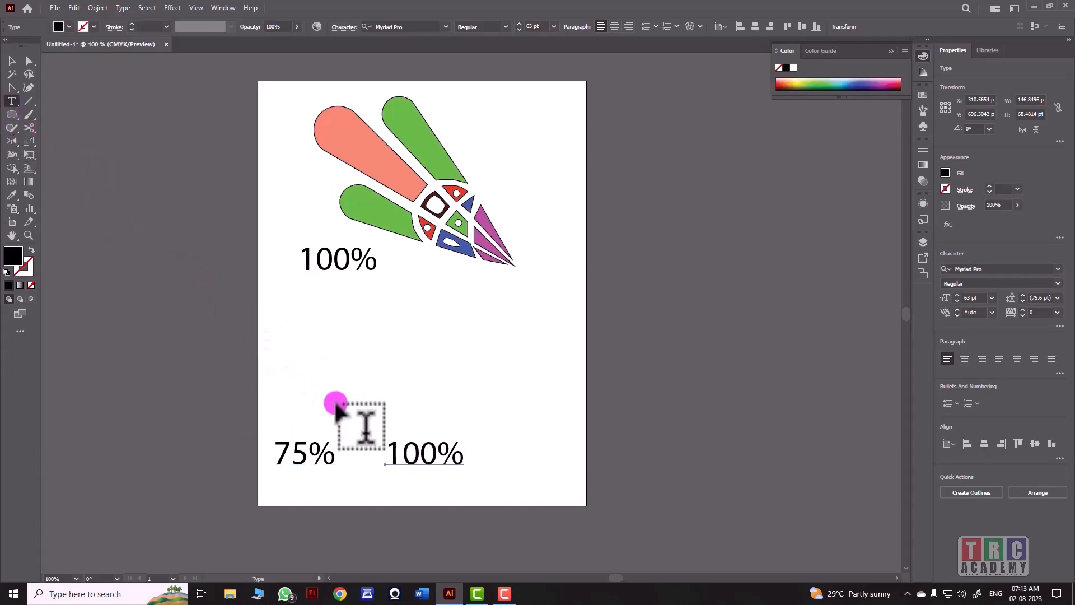
drag(386, 451, 427, 455)
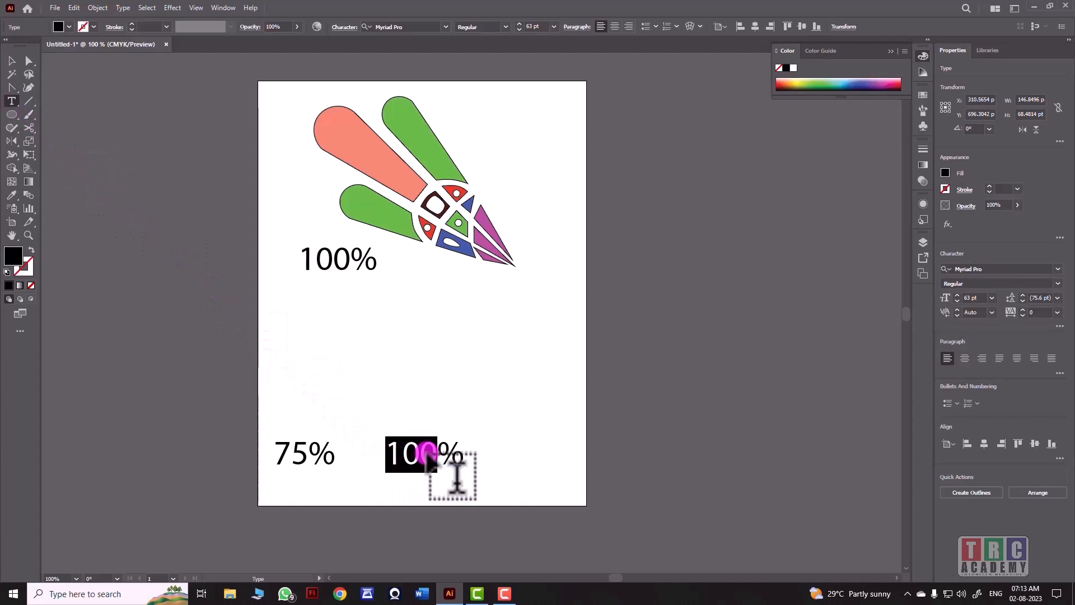
text(5)
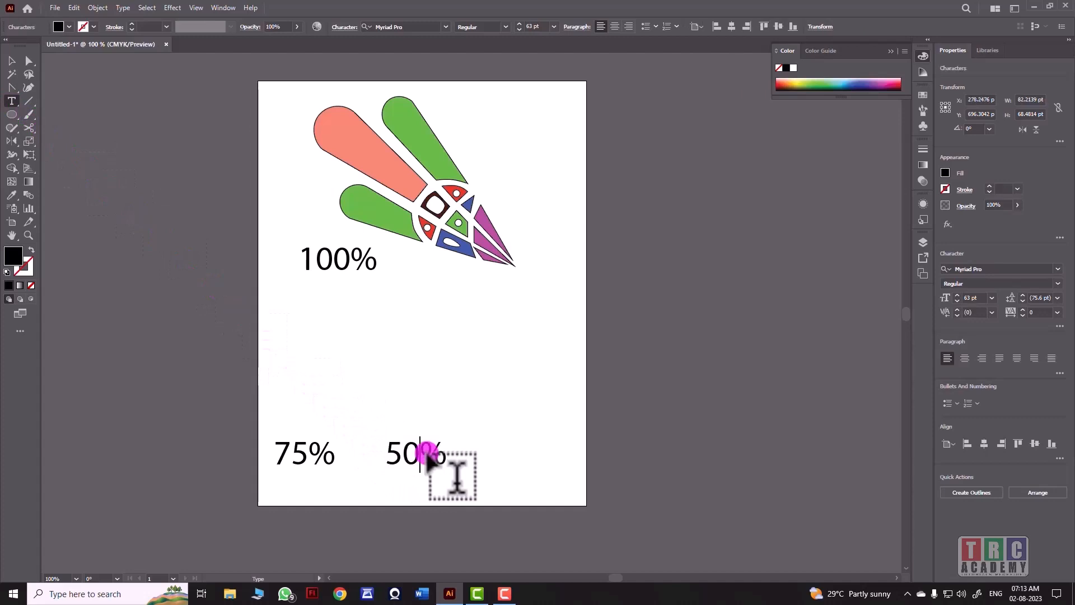
click(12, 61)
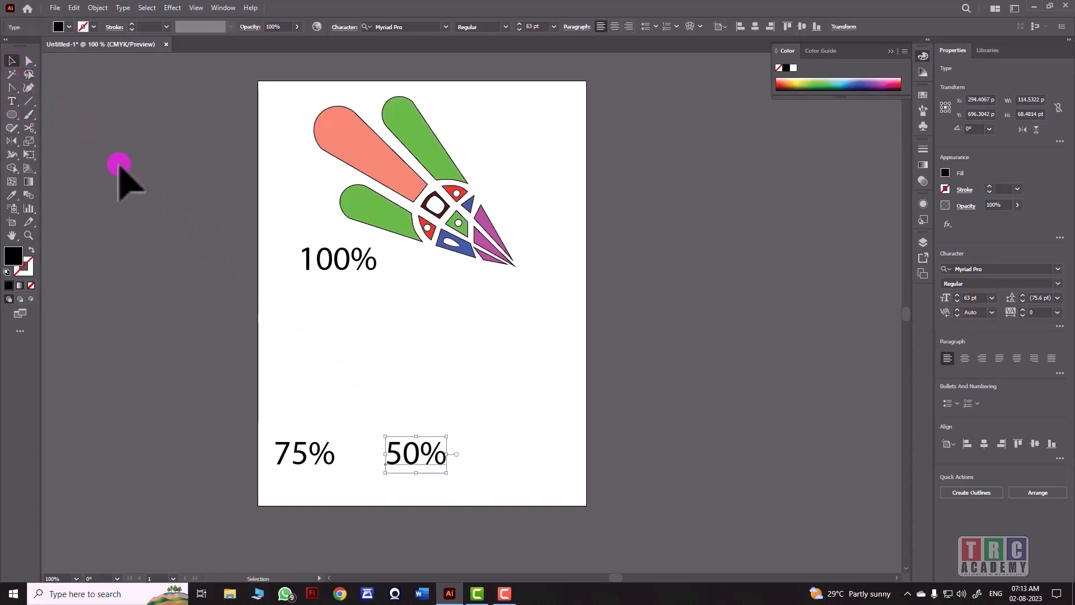
Step: Paste a third copy of the 100% label, place it to the right of the 50% label and change it to 25%
click(119, 165)
text(100%)
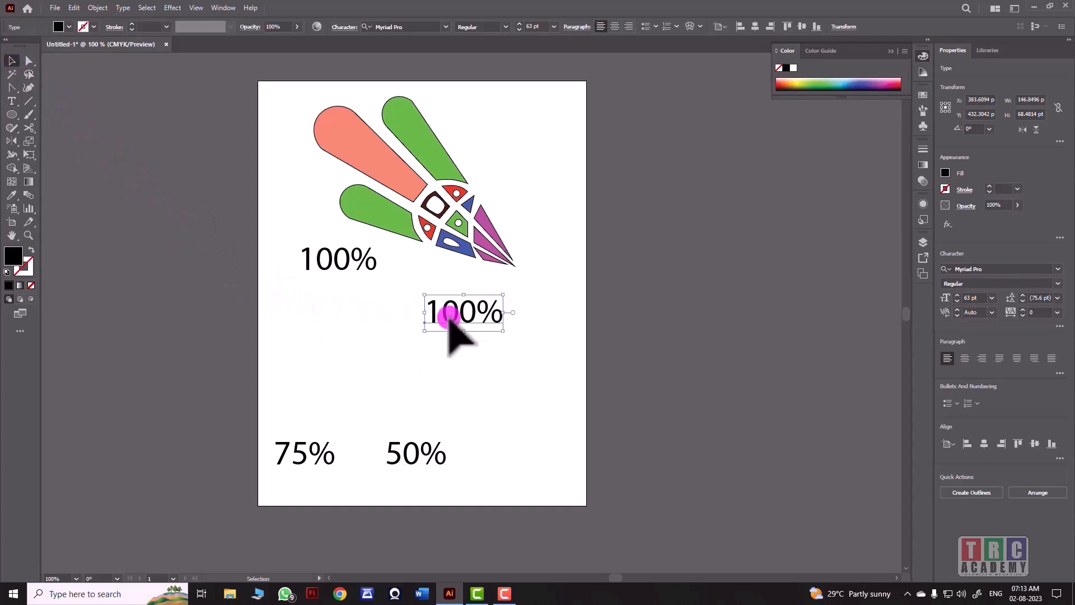
drag(448, 312, 504, 456)
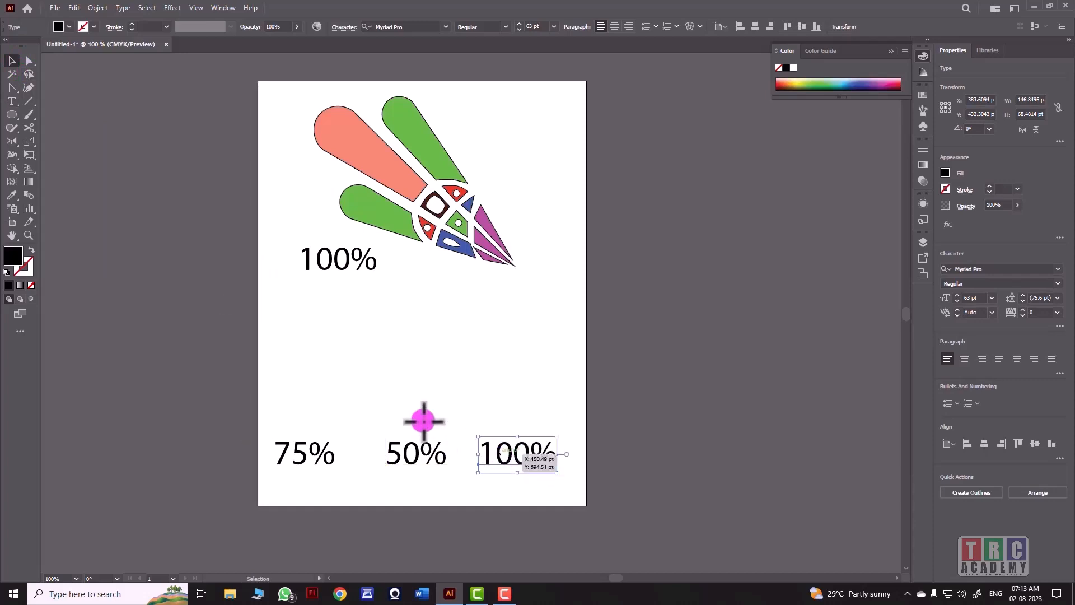
click(11, 101)
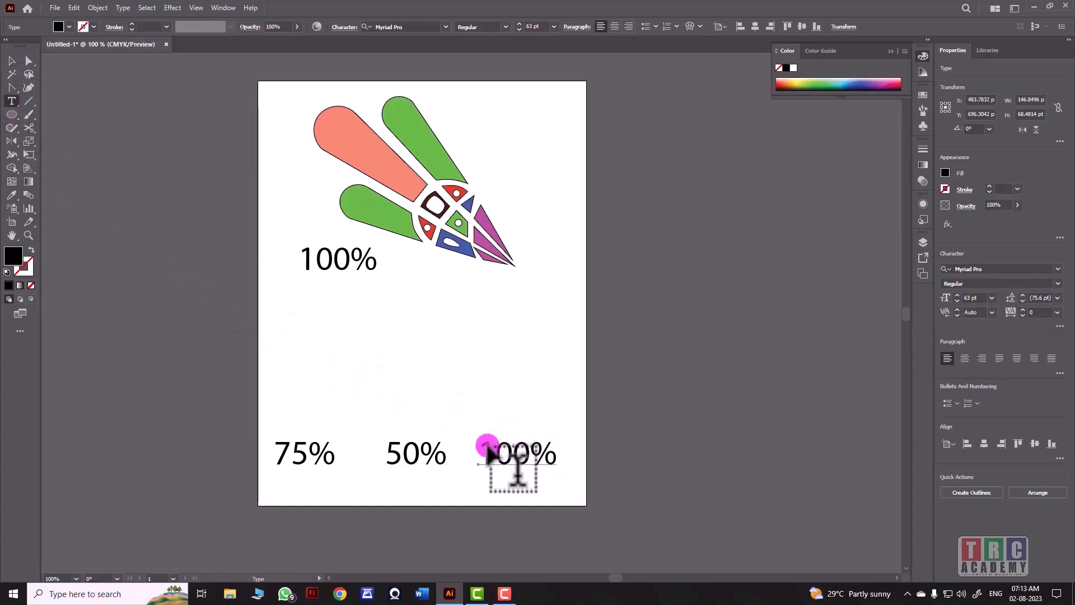
drag(486, 451, 525, 453)
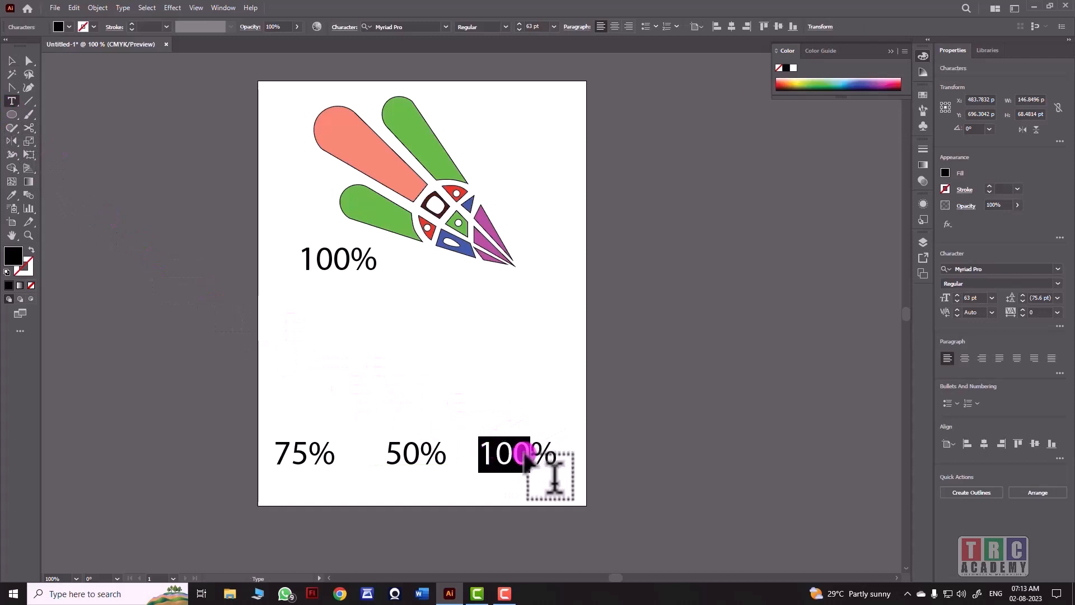
text(25)
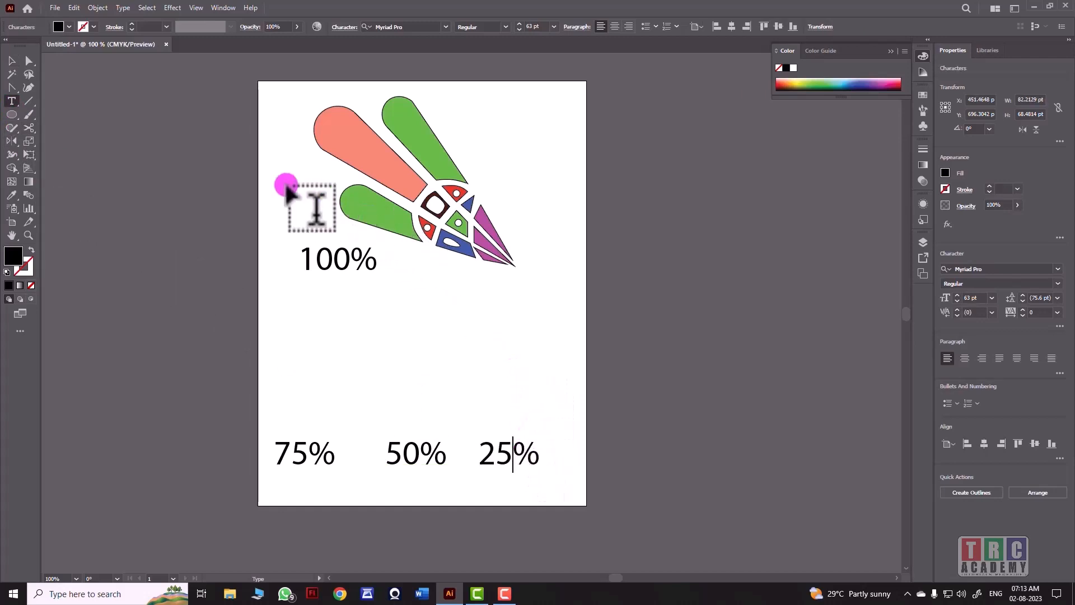
click(11, 61)
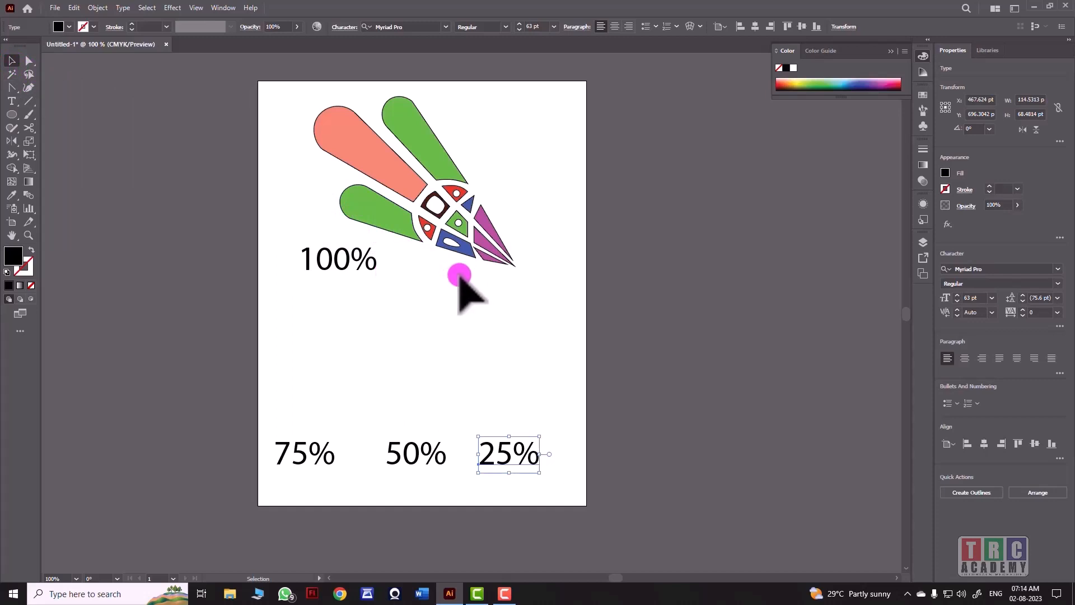
Step: Create a copy of the artwork group scaled uniformly to 75%, including corners, strokes and effects, and place it above the 75% label
click(383, 202)
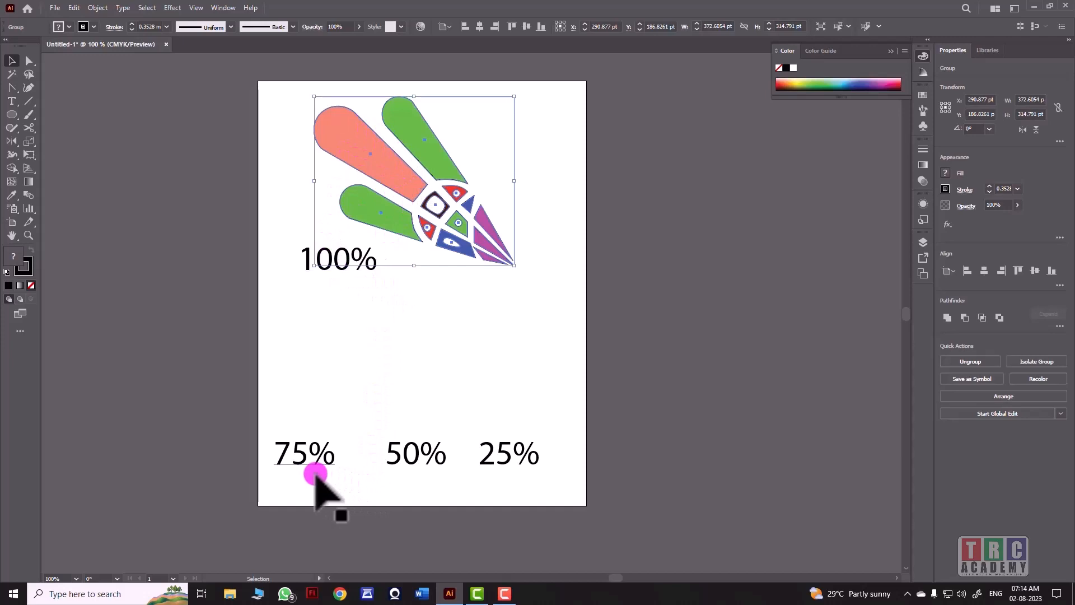
double_click(29, 141)
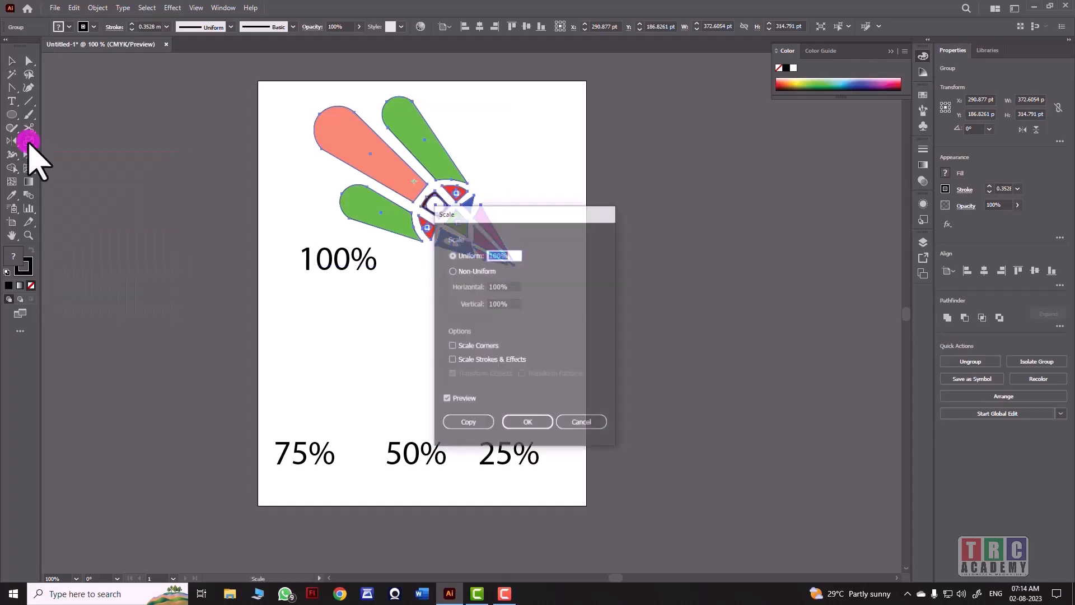
drag(514, 214, 644, 177)
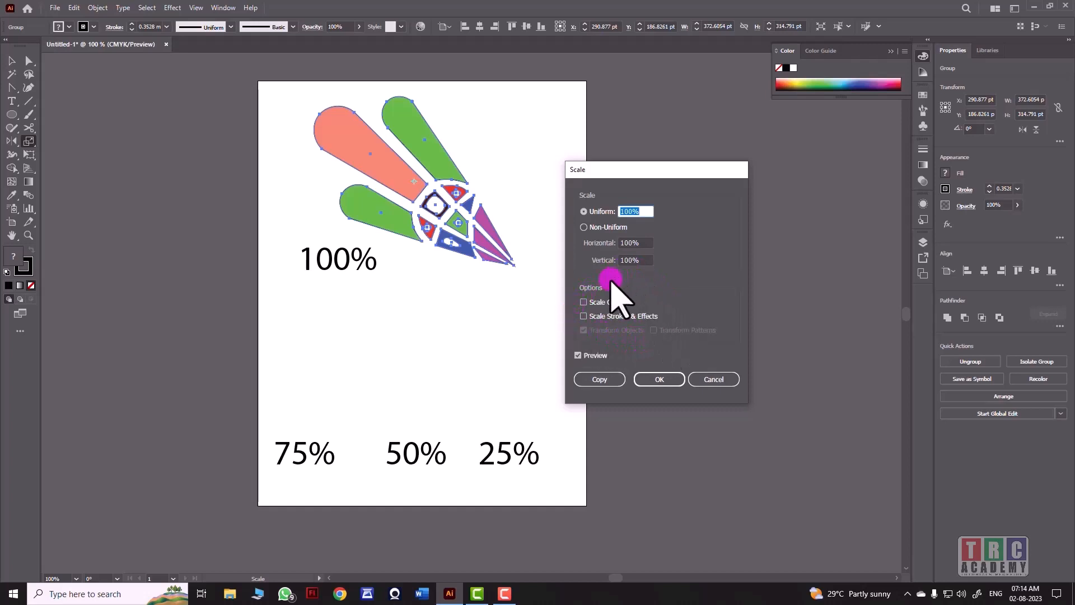
click(585, 302)
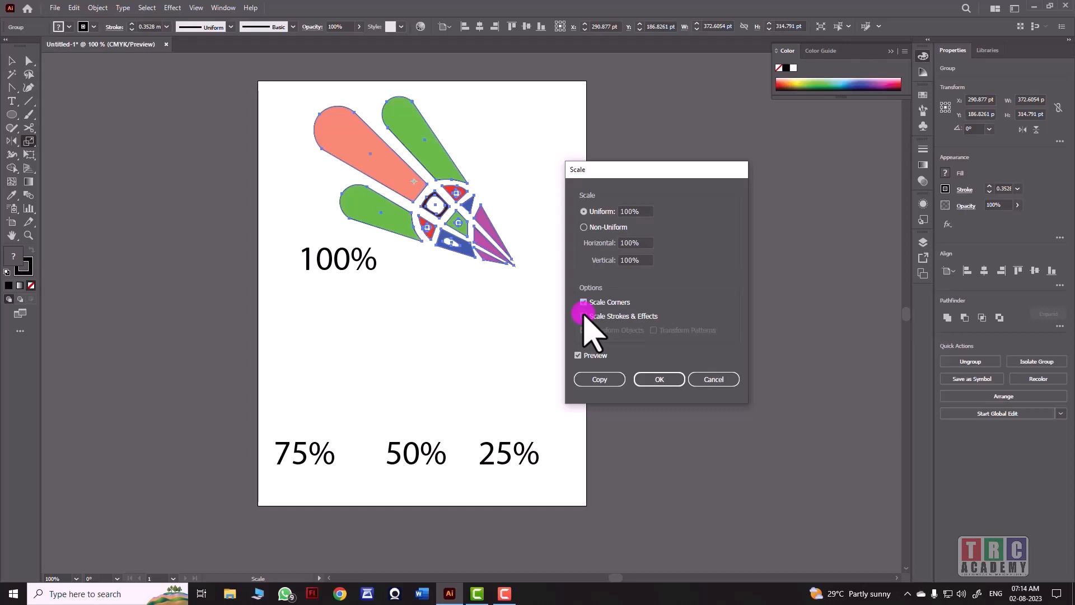
click(584, 211)
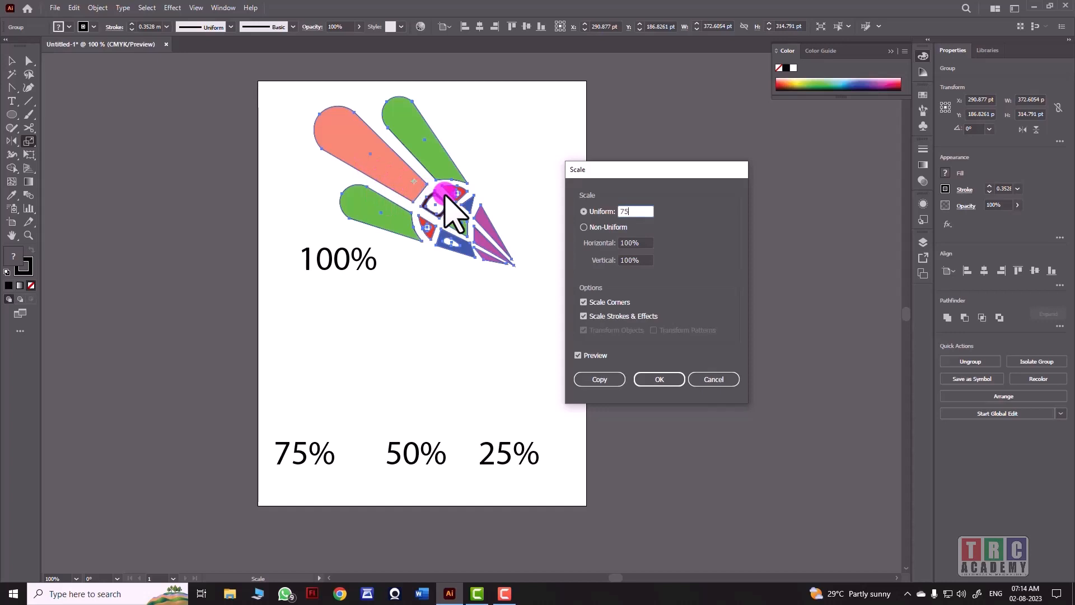
click(590, 380)
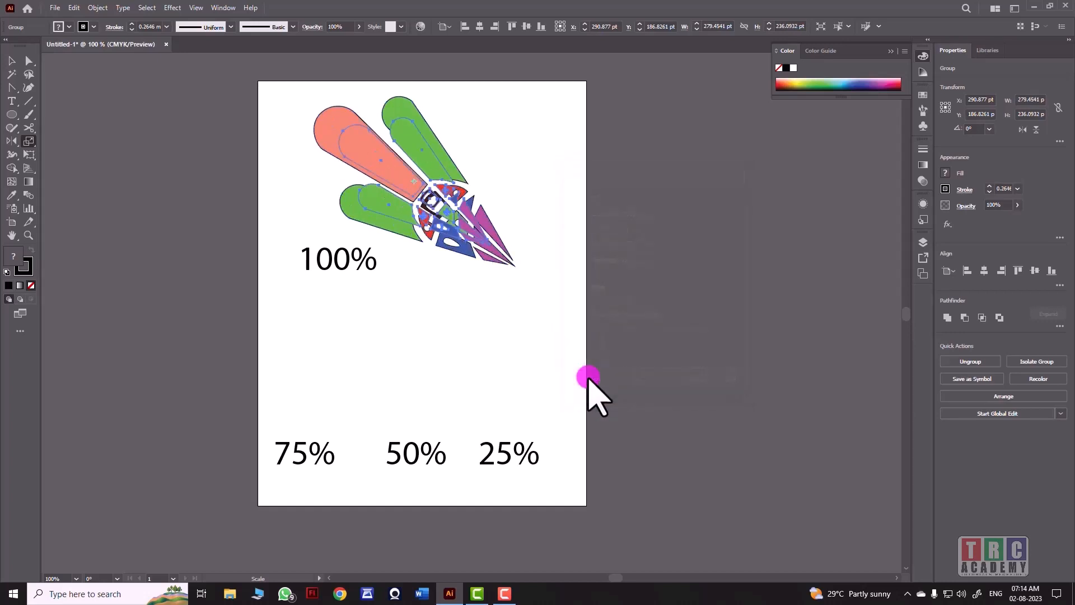
click(11, 61)
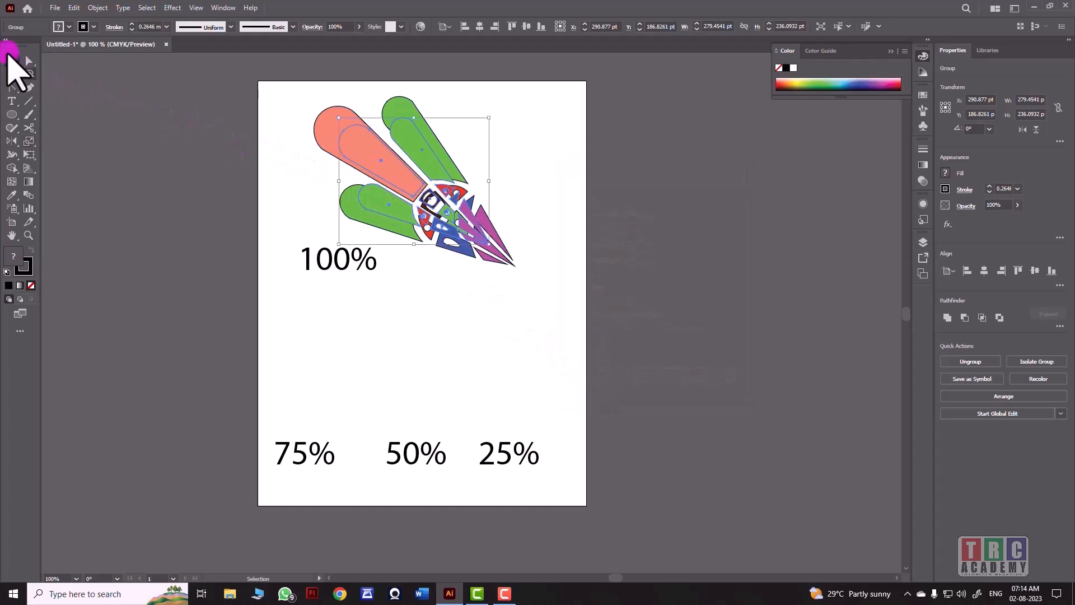
drag(366, 161, 291, 332)
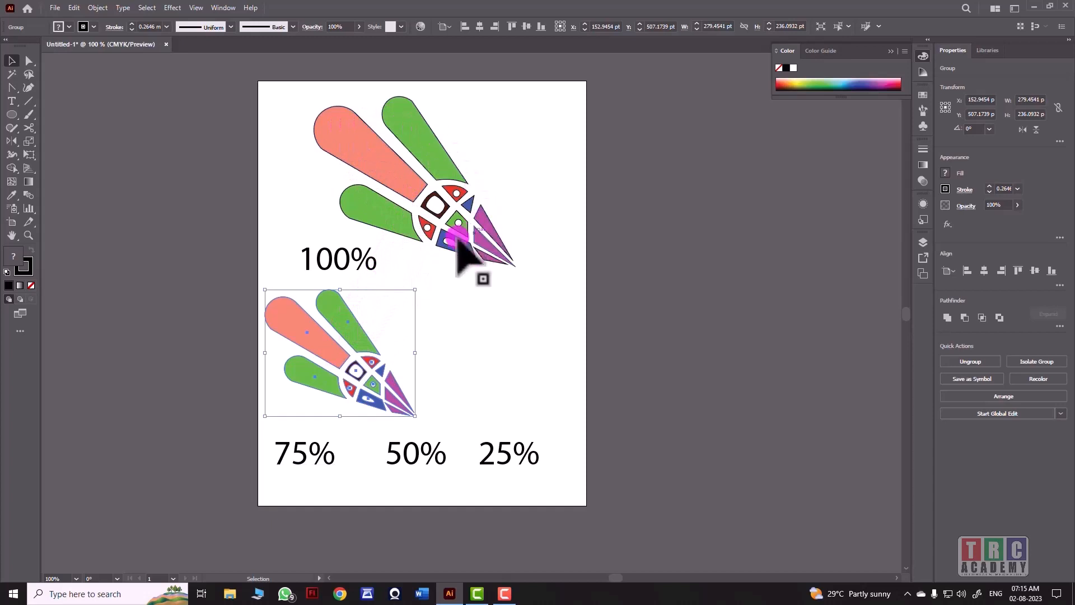
Step: With the original artwork group selected, set the general units preference to Centimeters, leaving stroke units in Millimeters
click(406, 176)
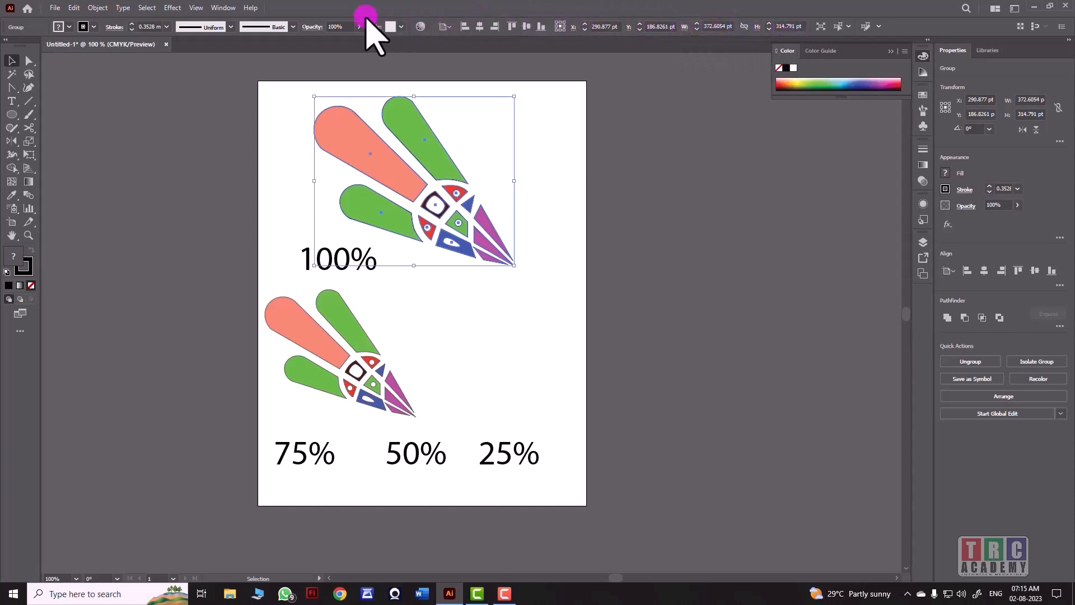
click(76, 8)
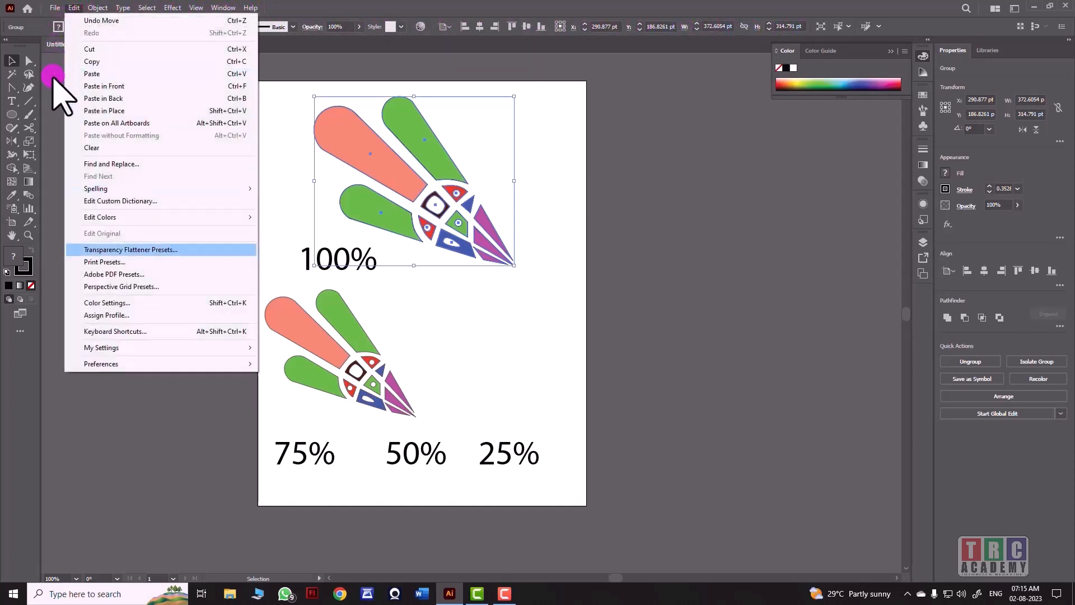
mouse_move(102, 364)
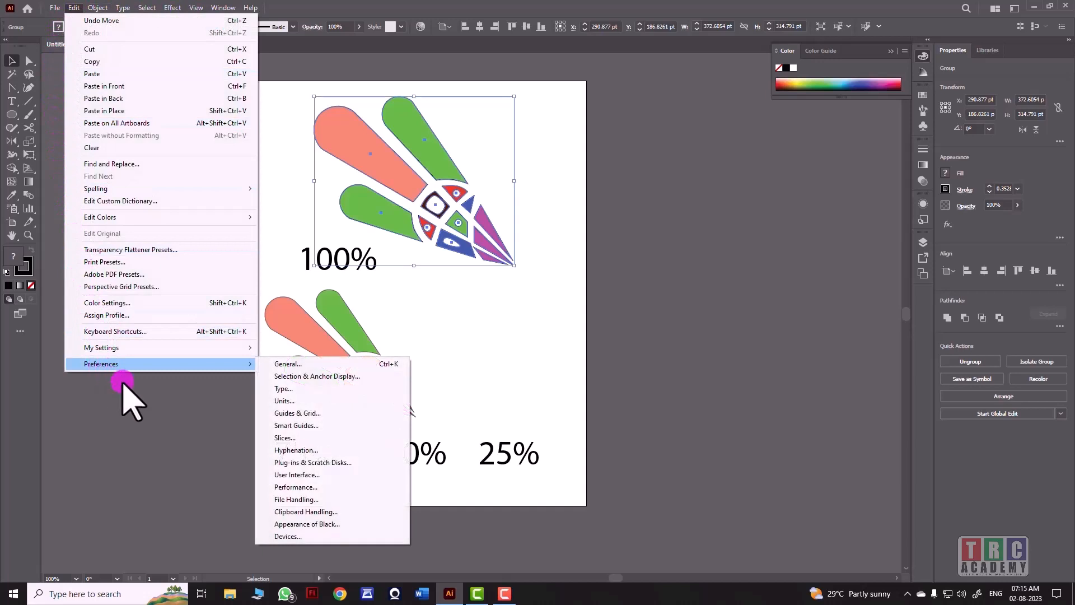
click(291, 401)
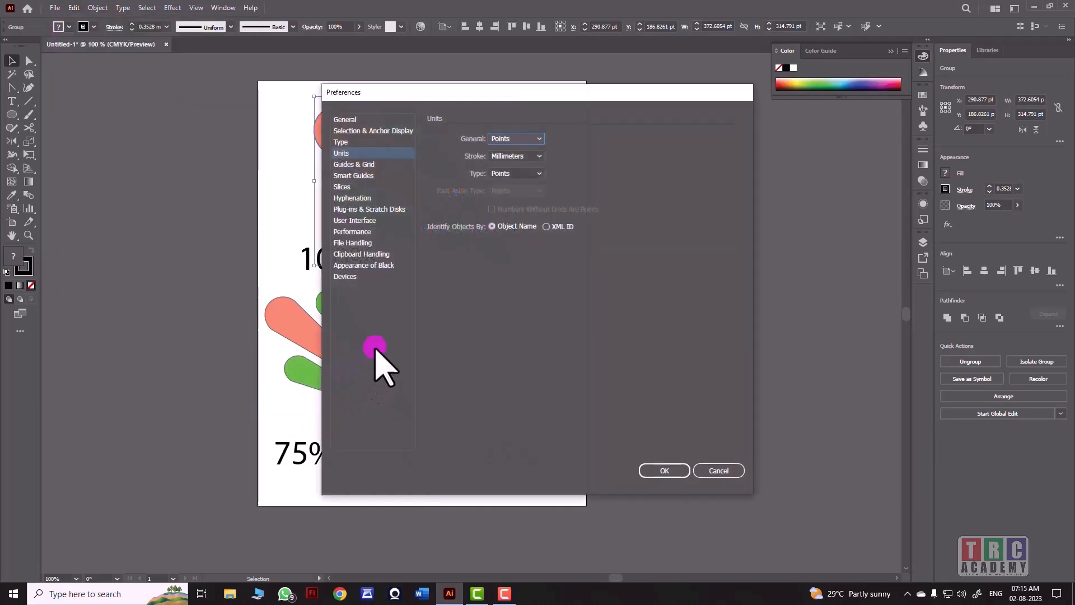
click(517, 139)
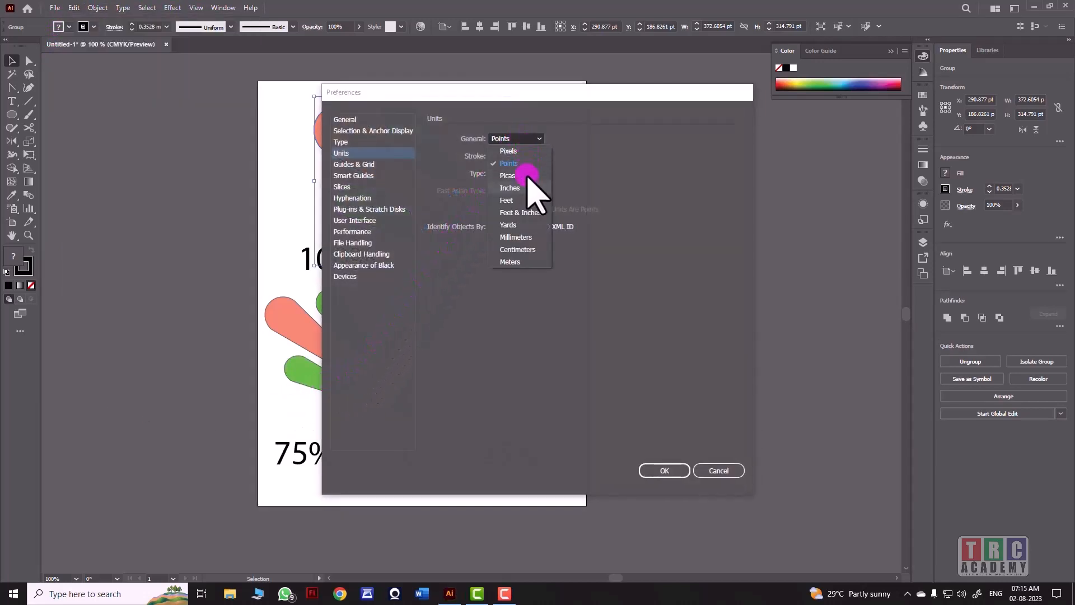
click(518, 249)
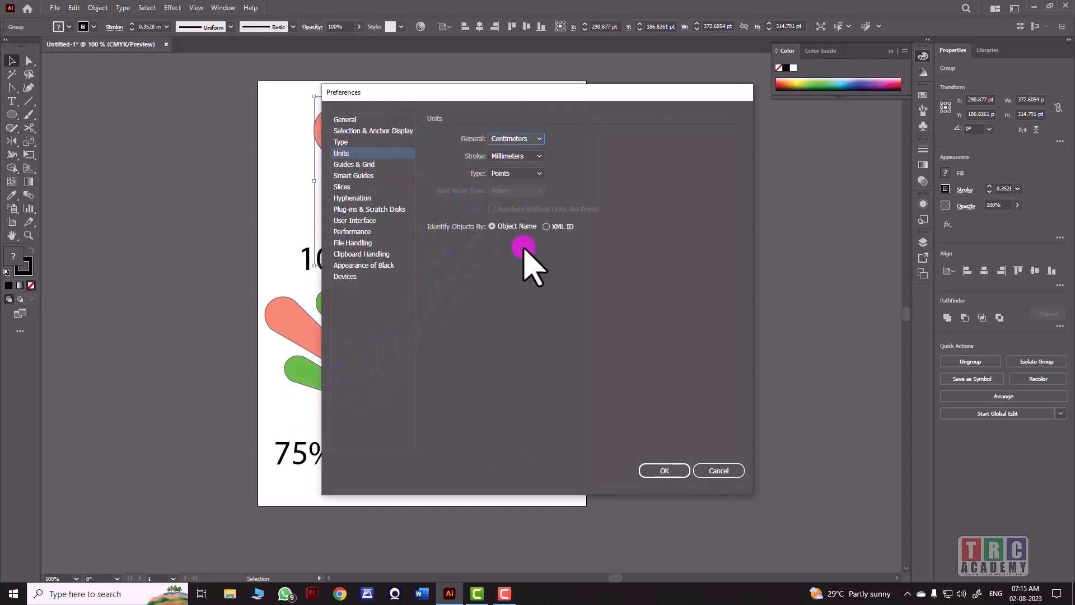
click(531, 157)
click(532, 158)
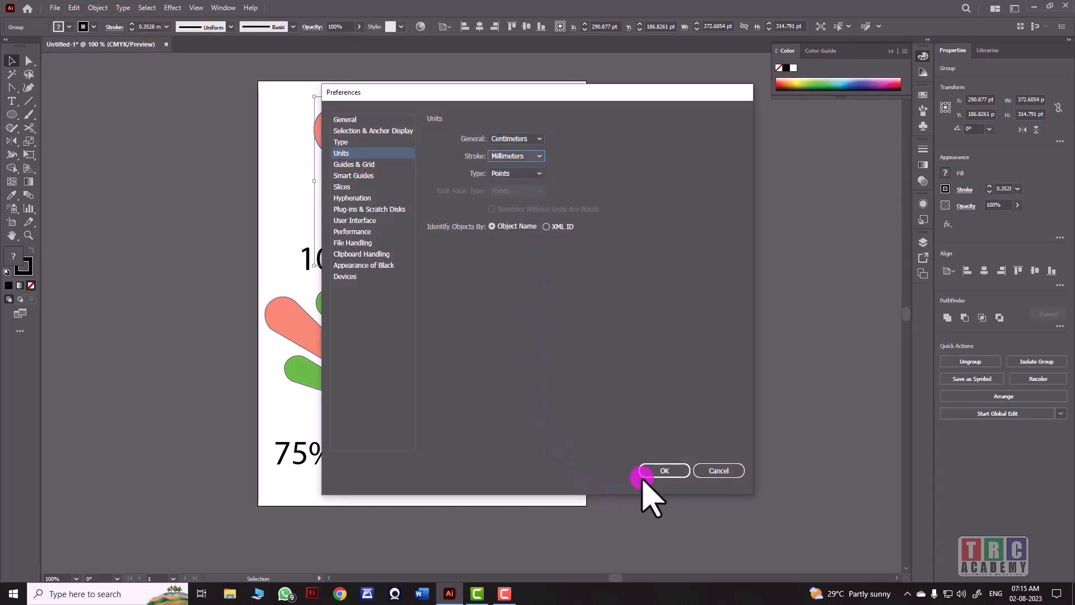
click(661, 470)
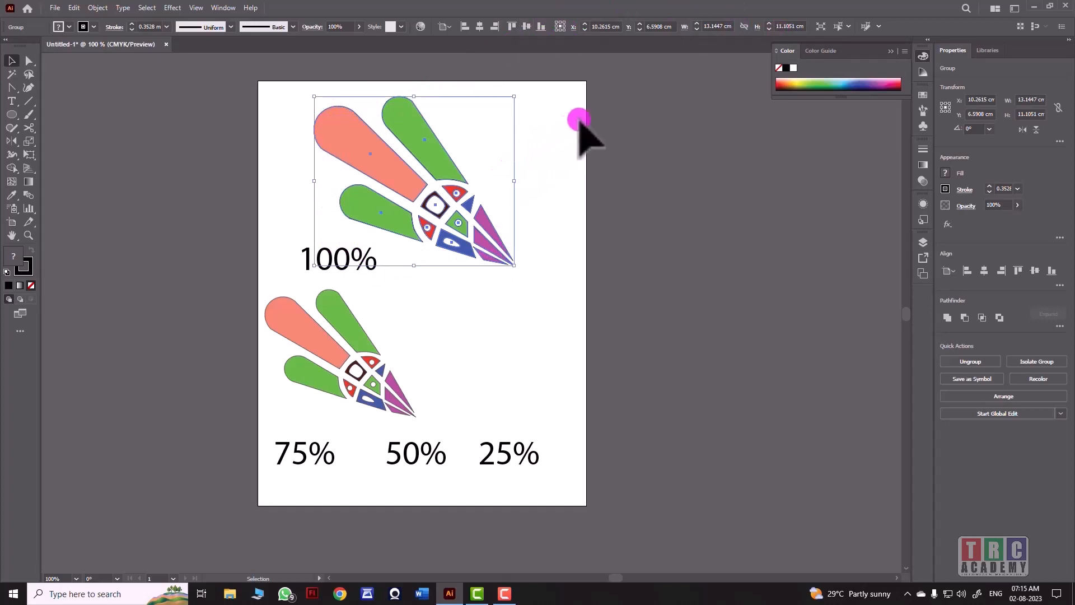
Step: Constrain the width and height proportions of the original artwork group and set its width to 9 cm
click(731, 25)
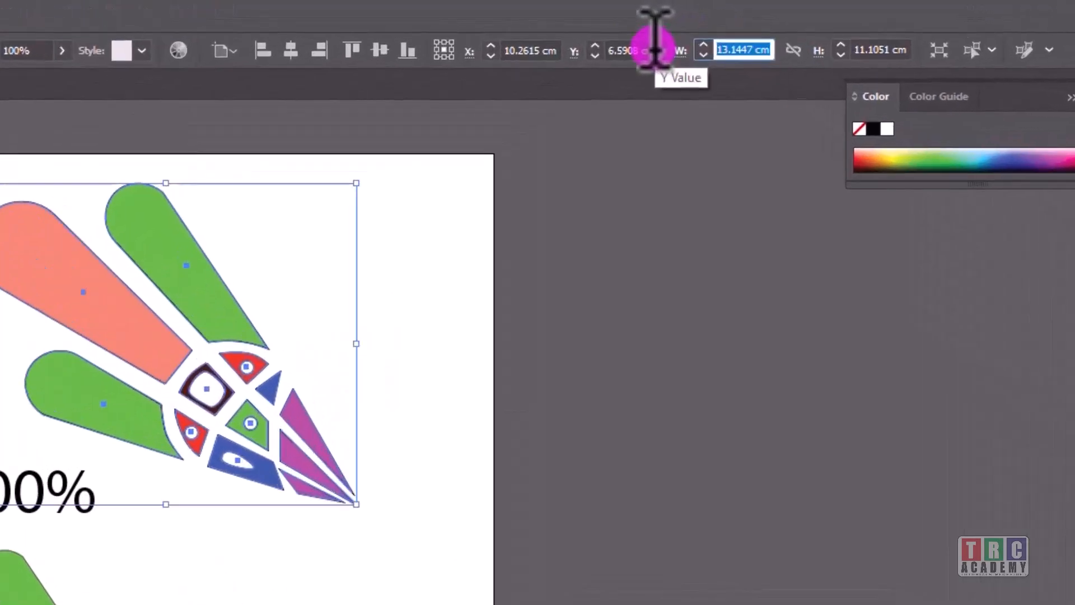
text(9)
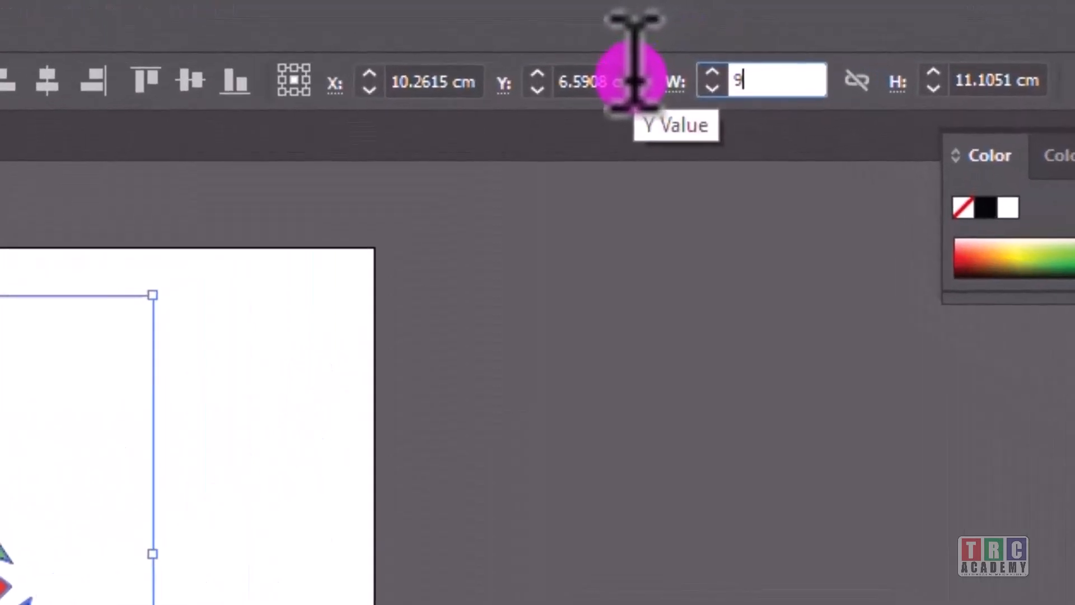
click(852, 85)
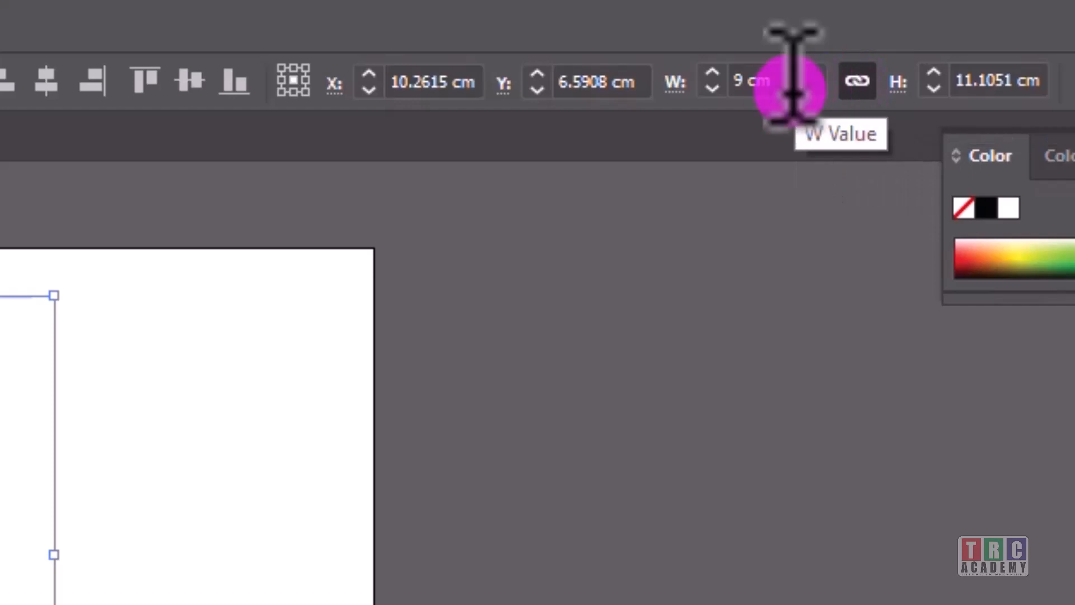
key(ctrl+z)
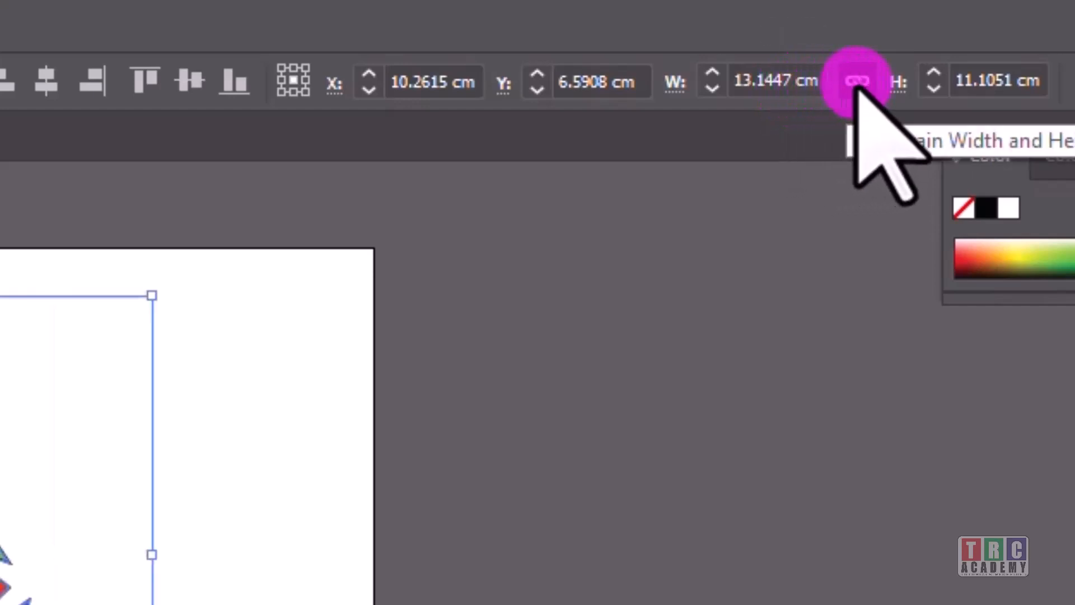
click(747, 82)
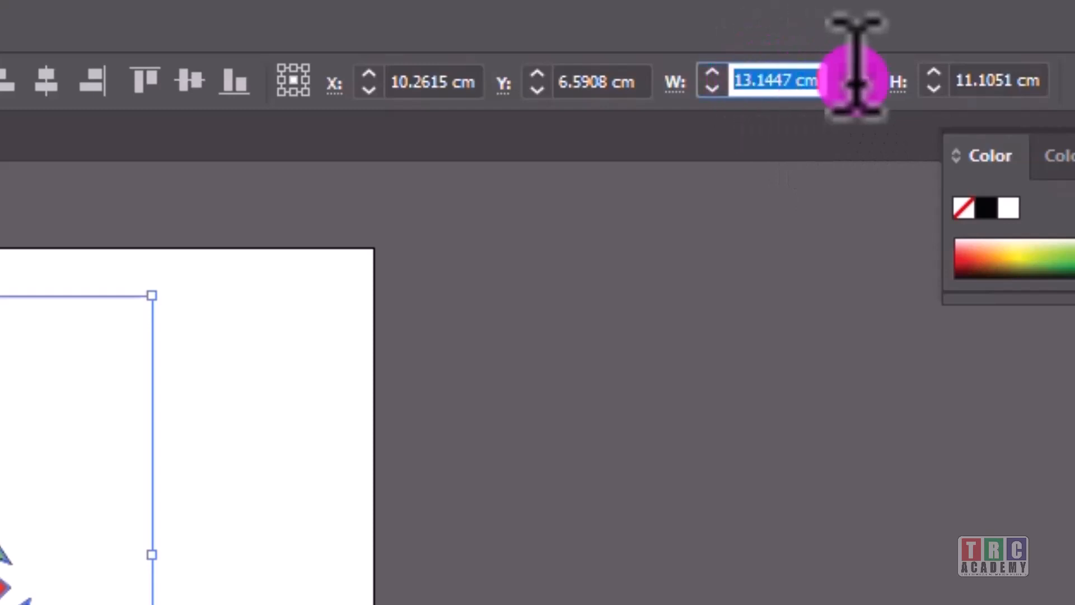
text(9)
key(Return)
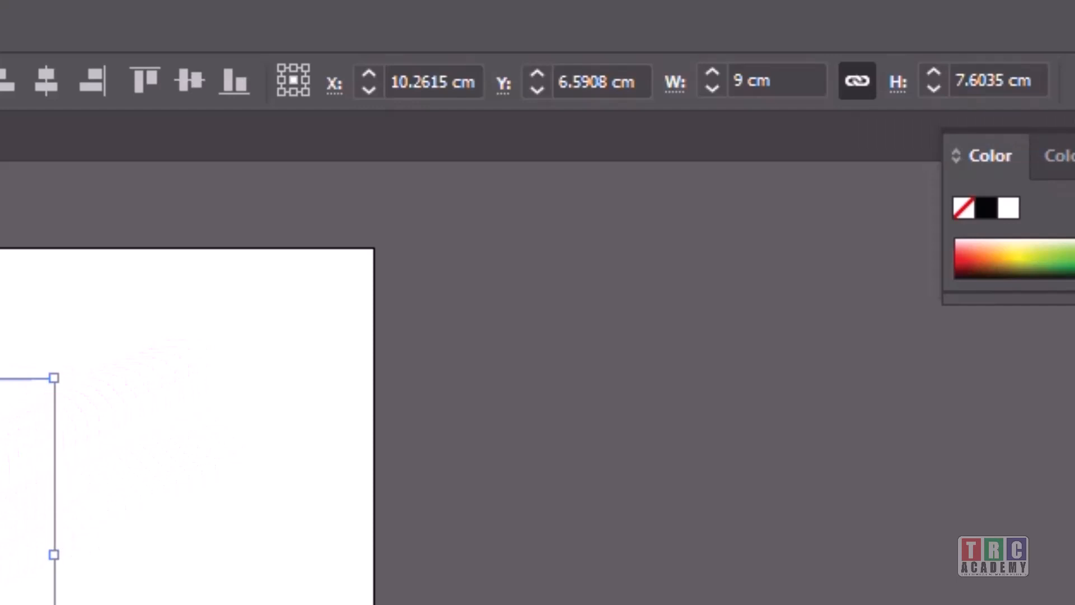
Step: Set the font size of the 100% label to 30 pt
click(1, 549)
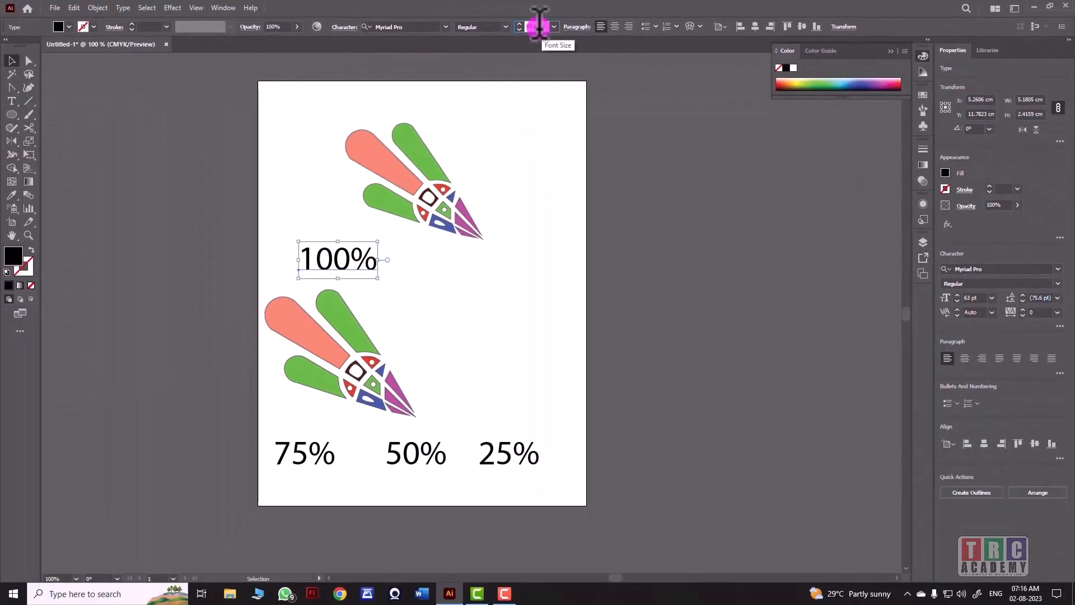
drag(539, 27, 486, 26)
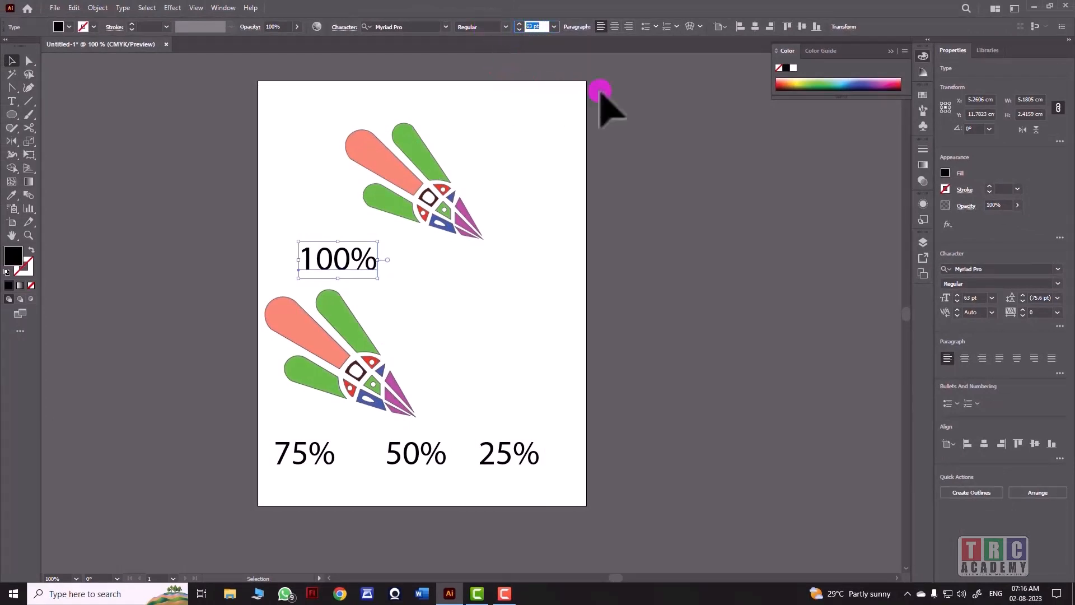
text(30)
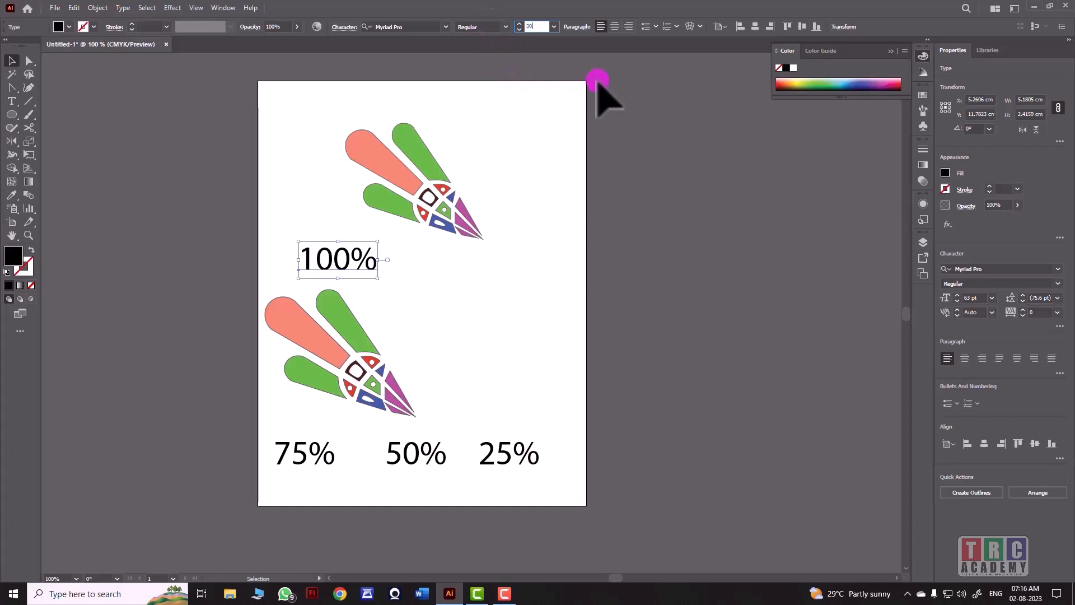
key(Return)
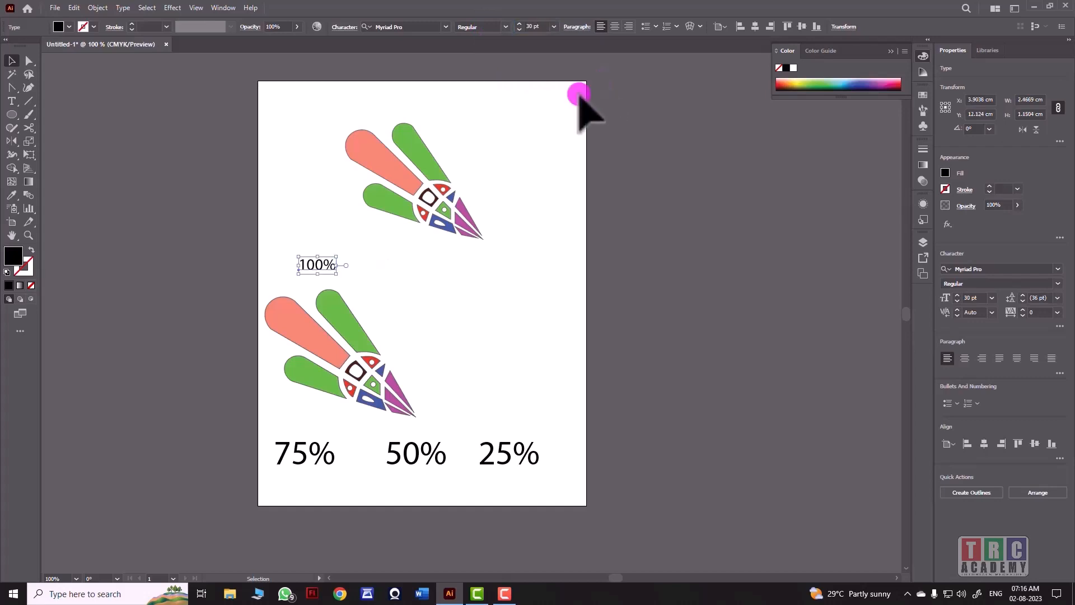
Step: Set the font size of the 75% label to 30 pt
click(306, 453)
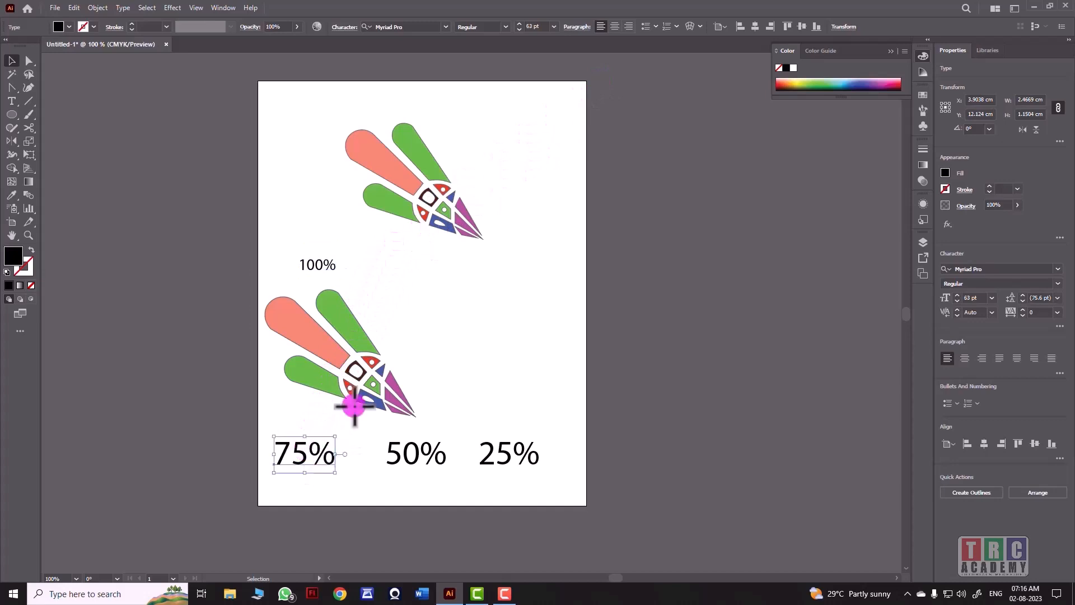
click(542, 26)
drag(542, 25, 506, 29)
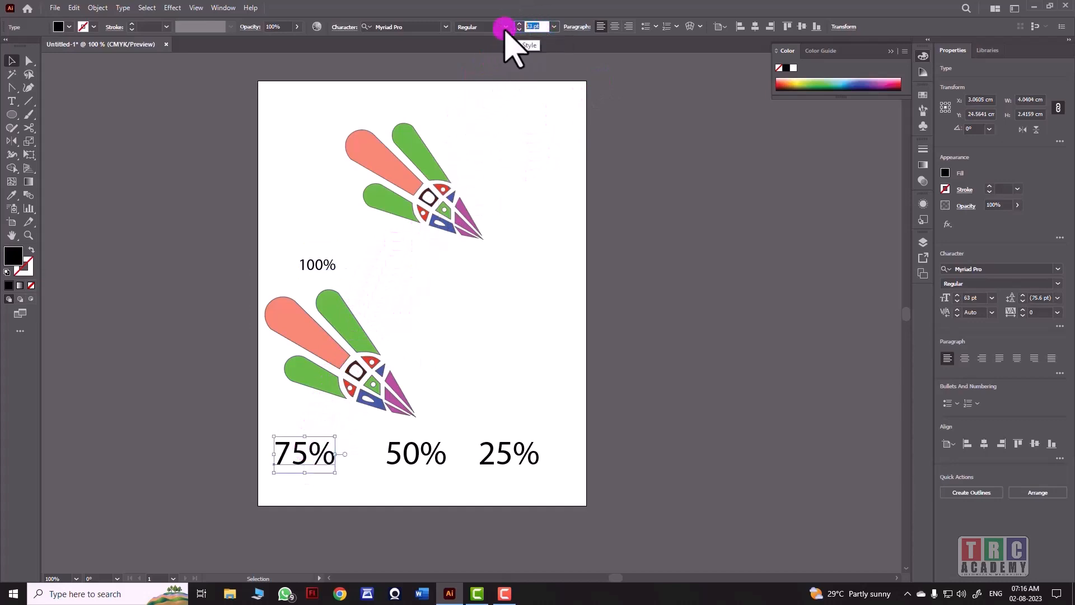
text(30)
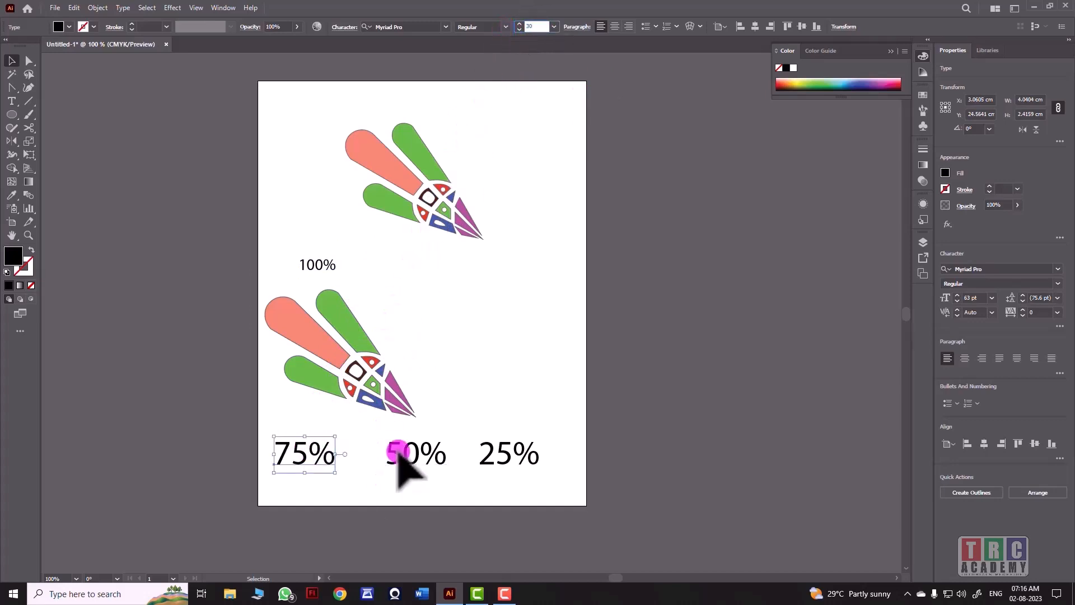
key(Return)
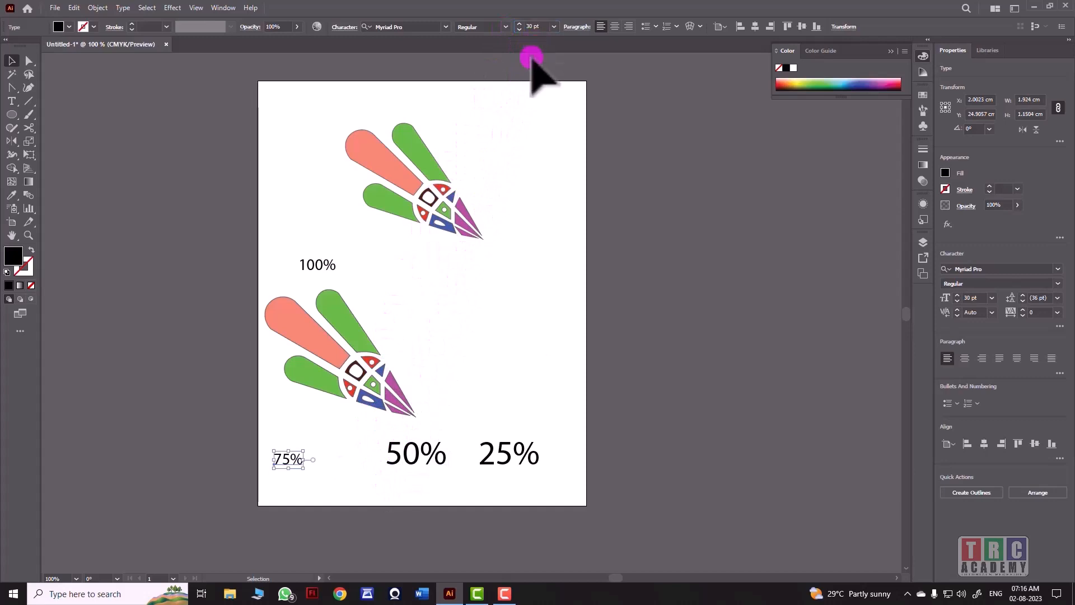
Step: Set the font size of the 50% and 25% labels to 30 pt each
click(412, 450)
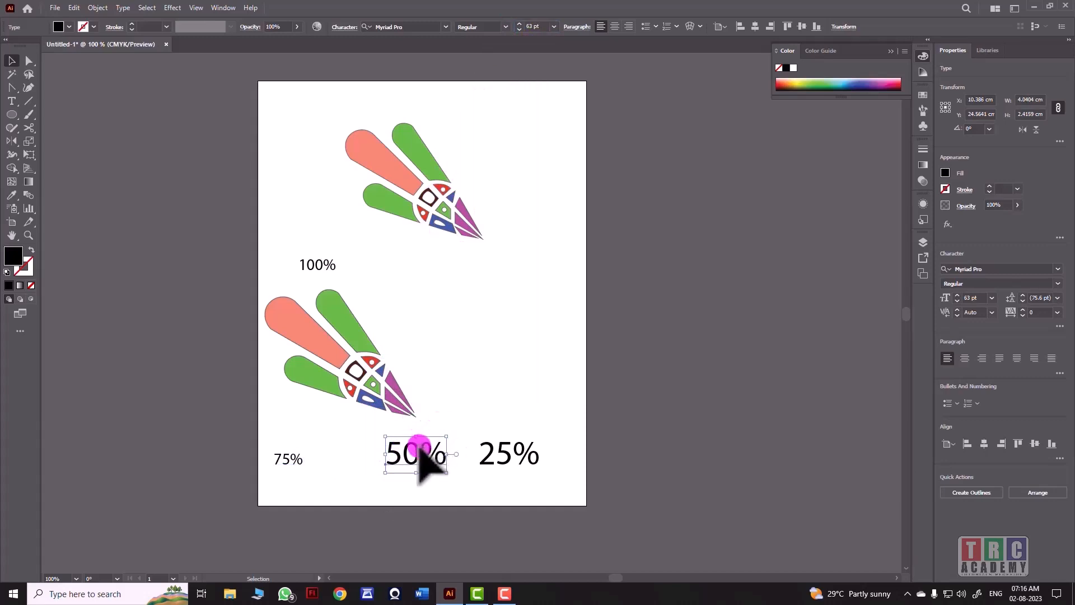
click(542, 26)
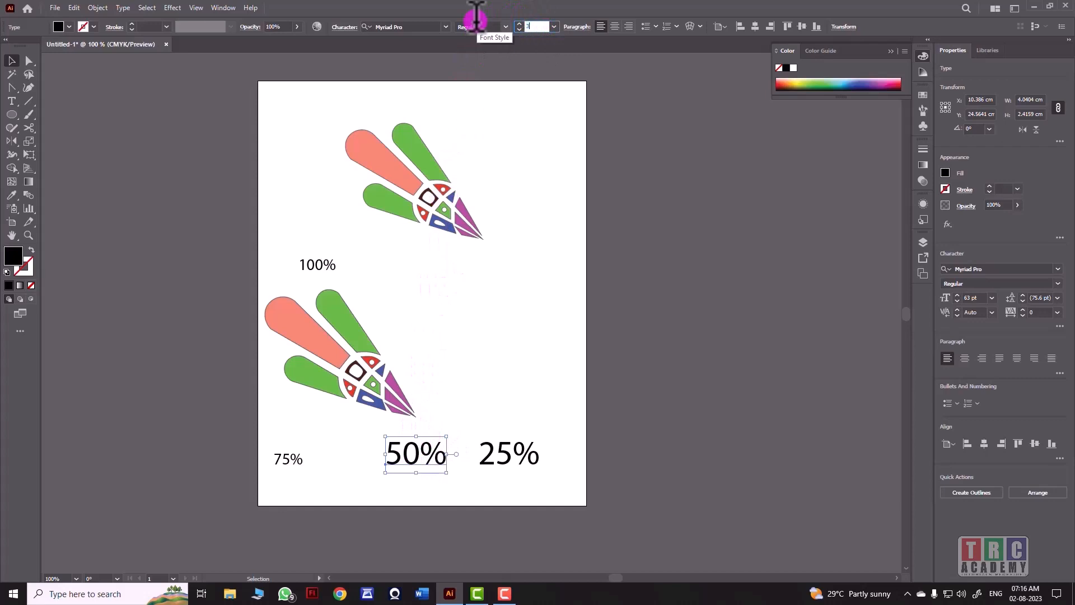
key(Return)
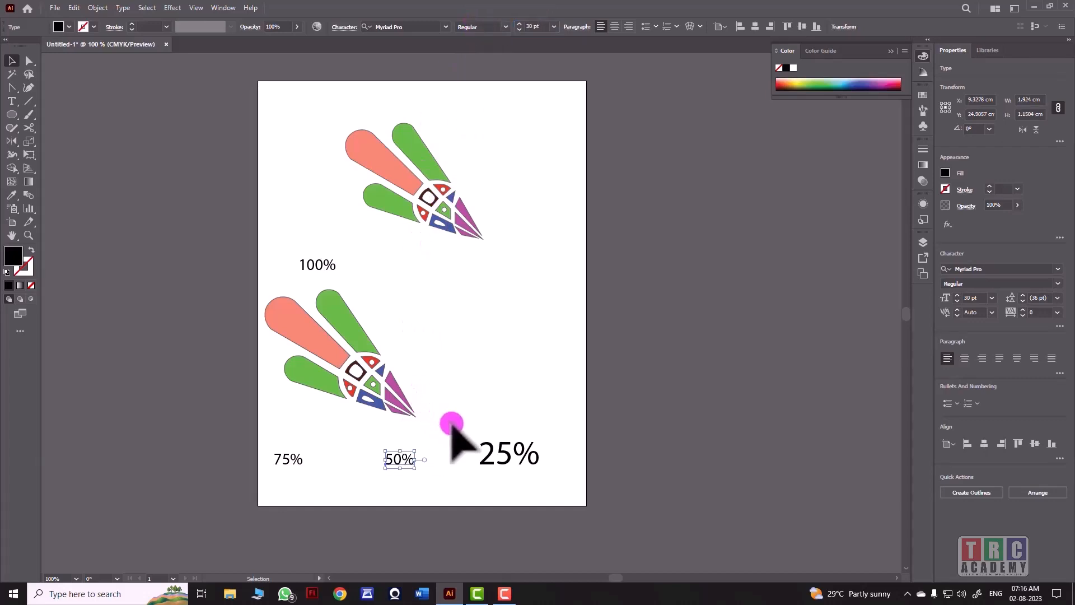
click(488, 450)
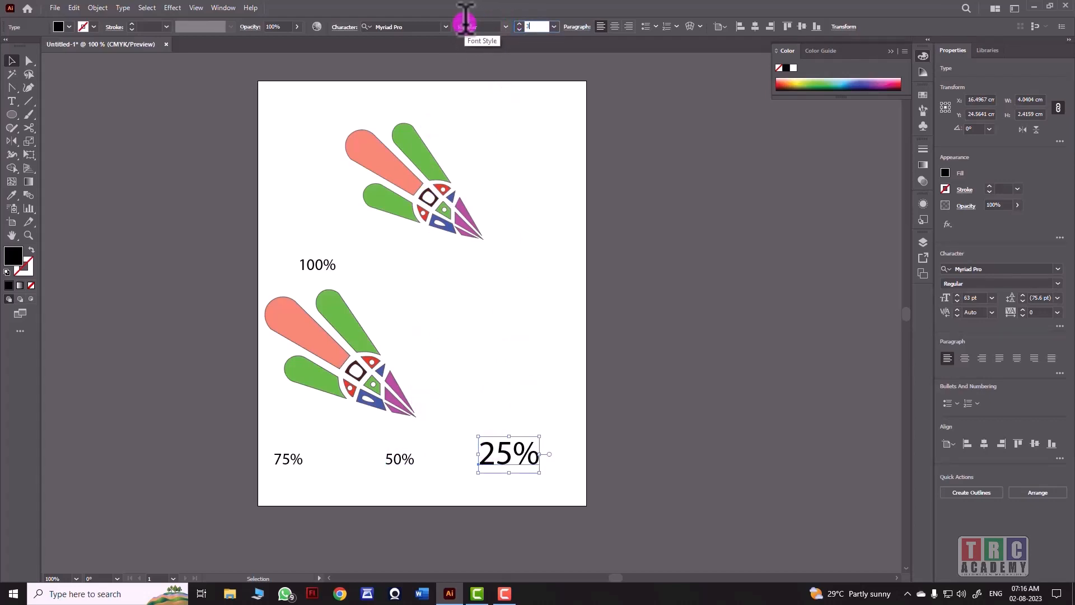
key(Return)
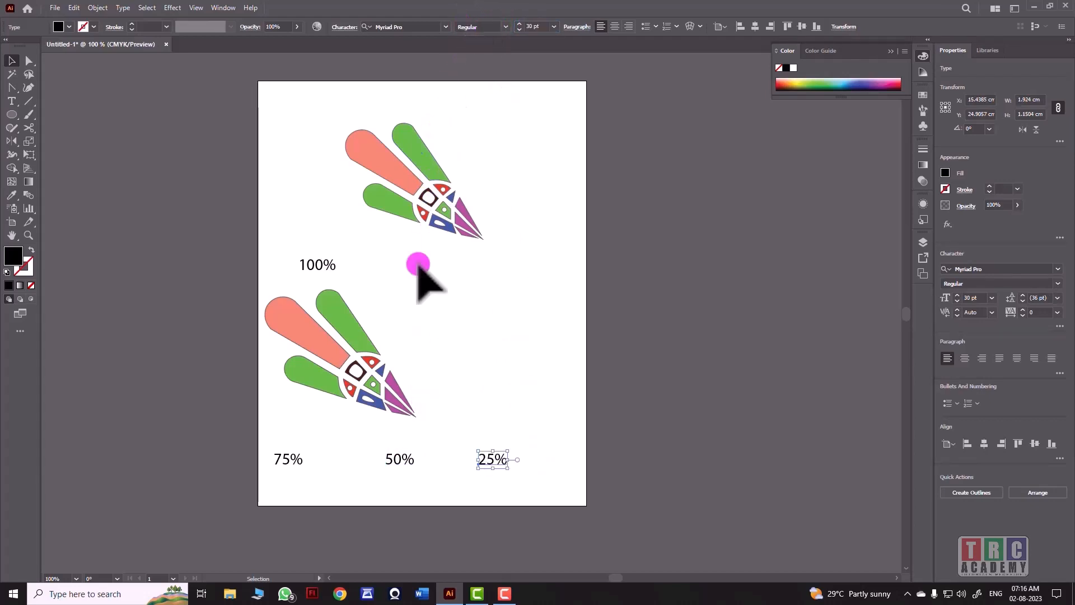
Step: Delete the old scaled artwork copy and replace it with a uniform 75% copy of the resized original, placed above the 75% label
click(346, 311)
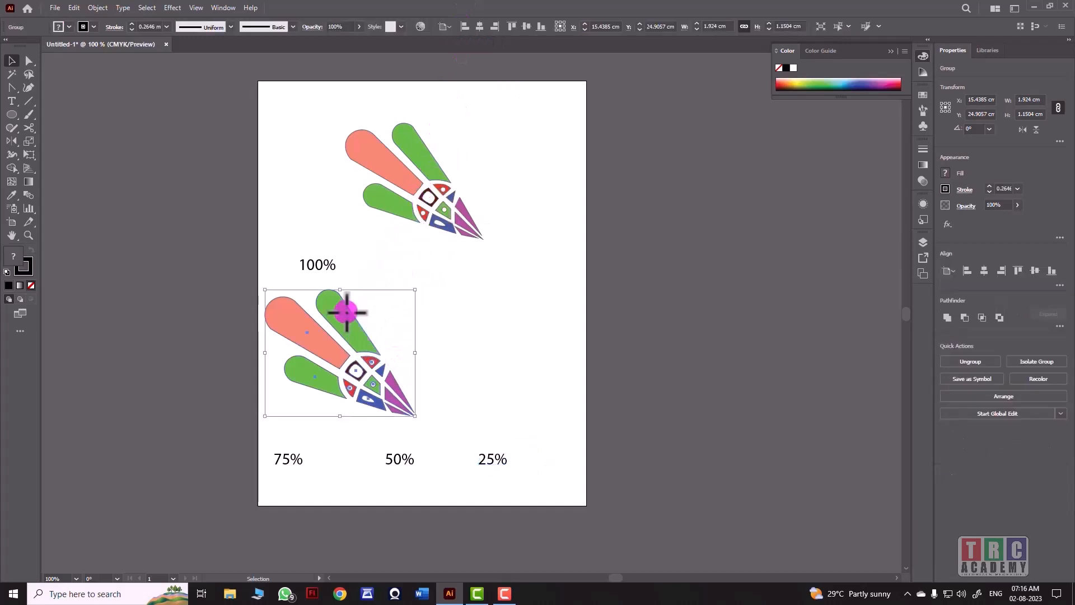
key(Delete)
click(395, 217)
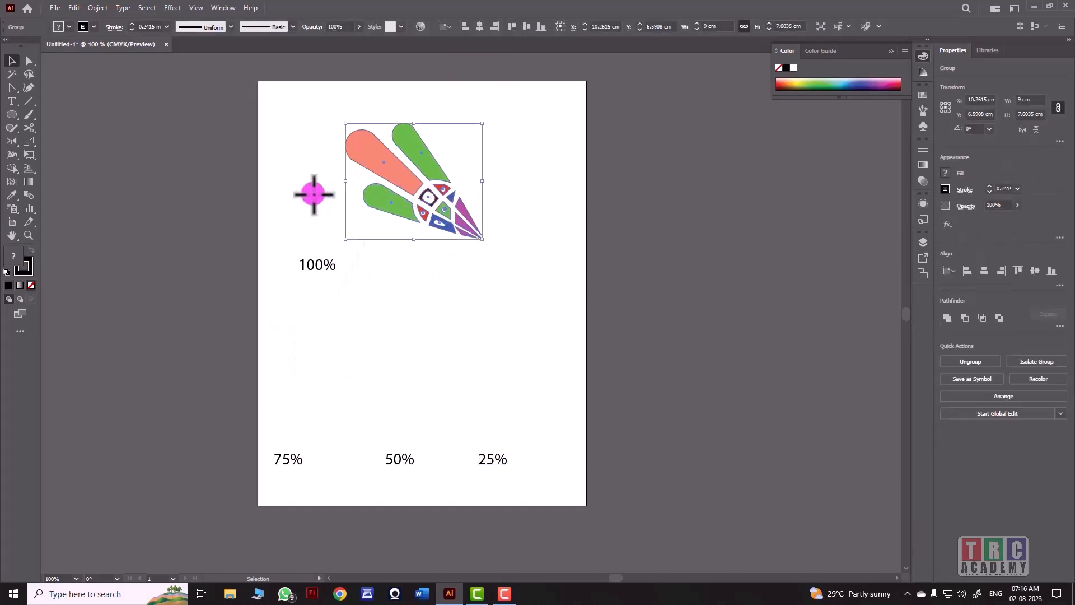
double_click(30, 141)
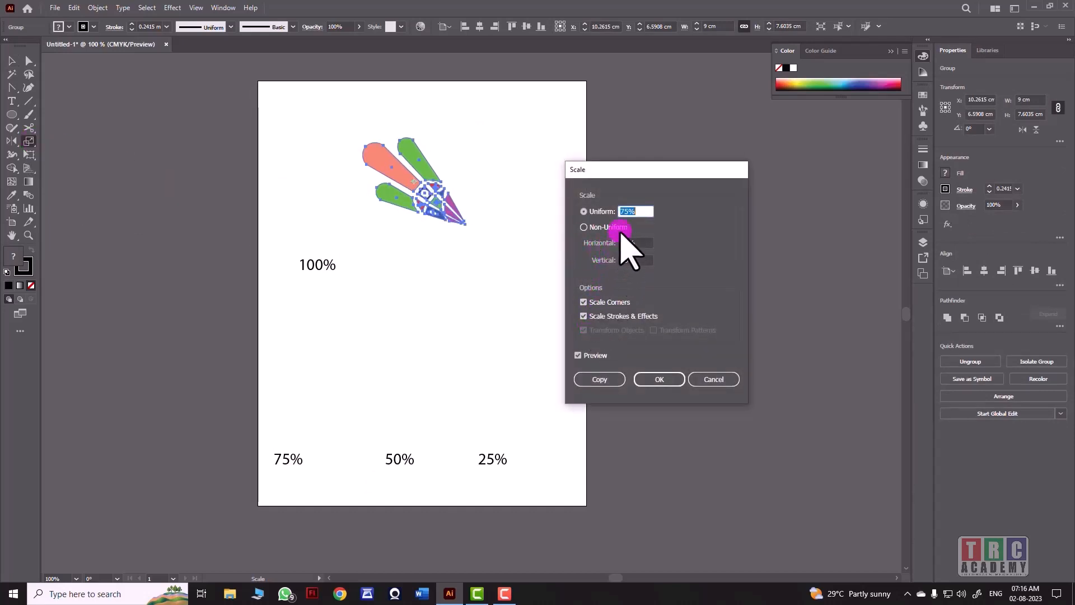
click(598, 379)
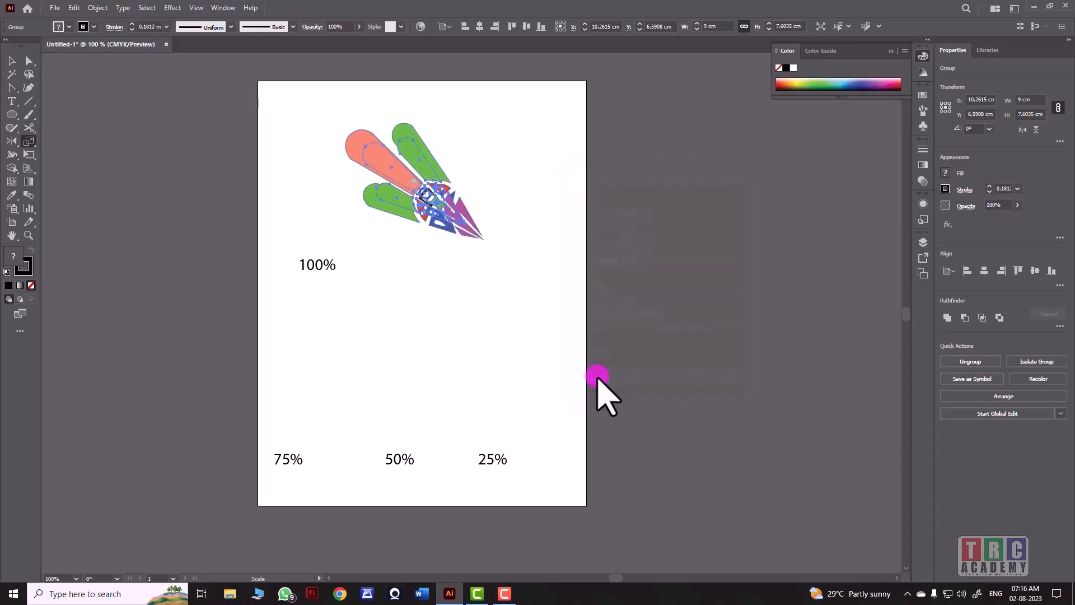
click(11, 61)
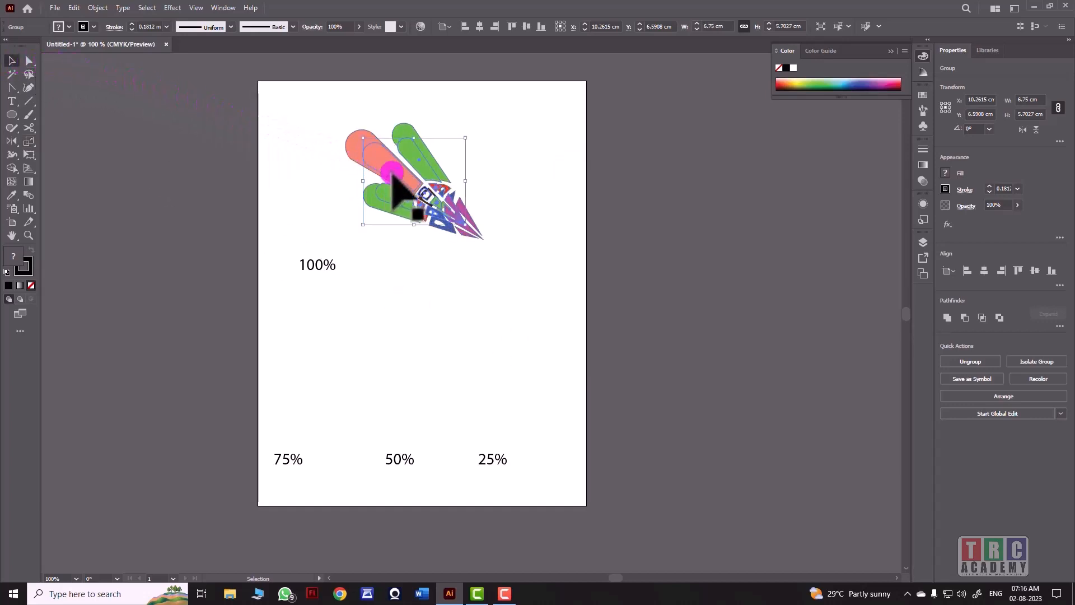
drag(393, 172, 336, 406)
Step: Create a copy of the original artwork group scaled uniformly to 50% and place it above the 50% label
click(422, 179)
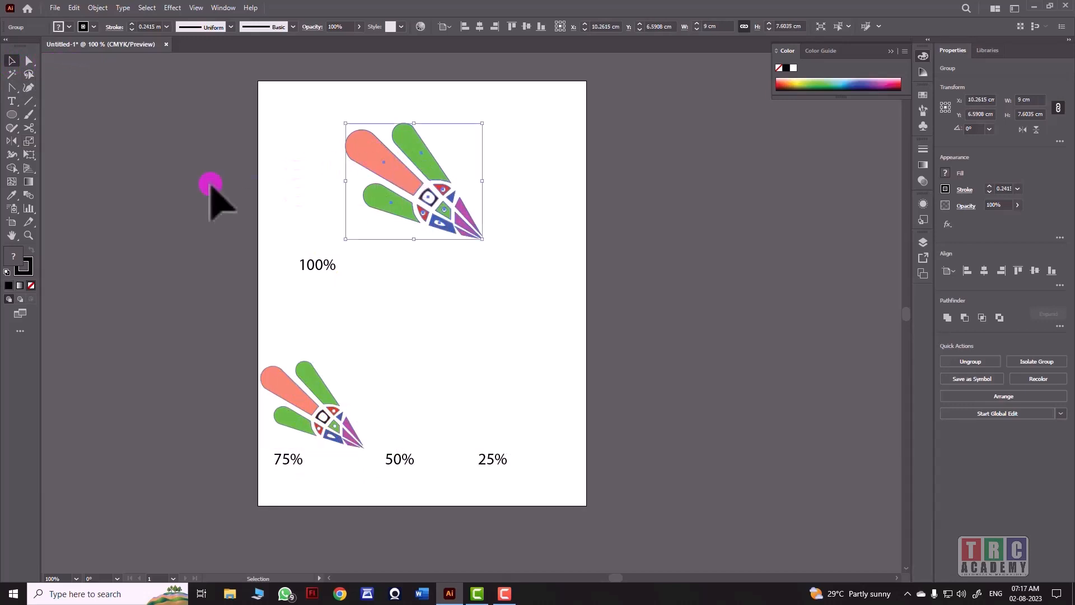
double_click(29, 141)
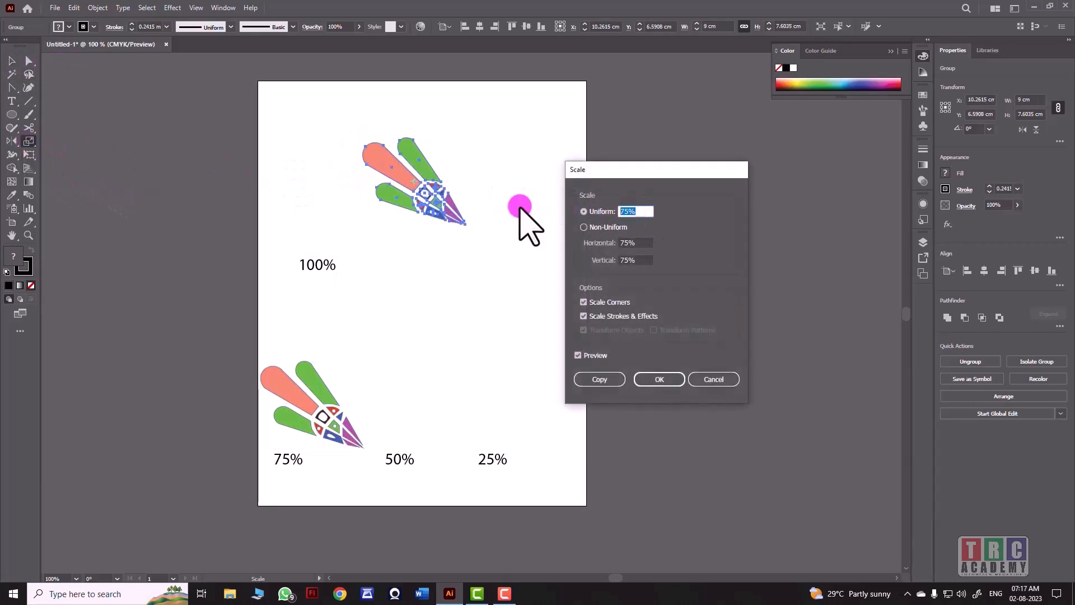
click(598, 379)
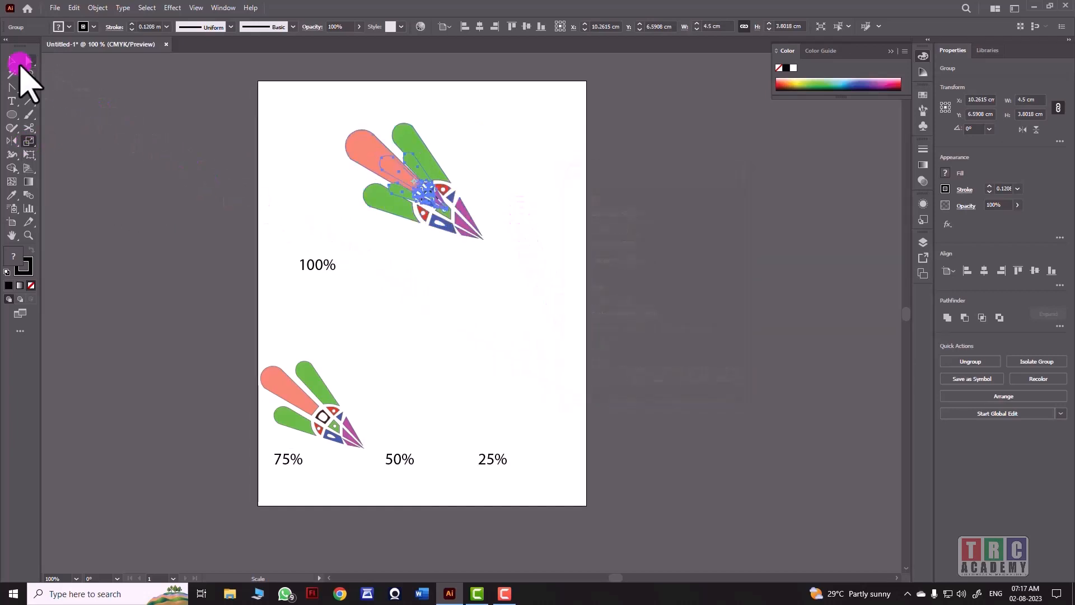
click(19, 62)
drag(415, 191, 389, 415)
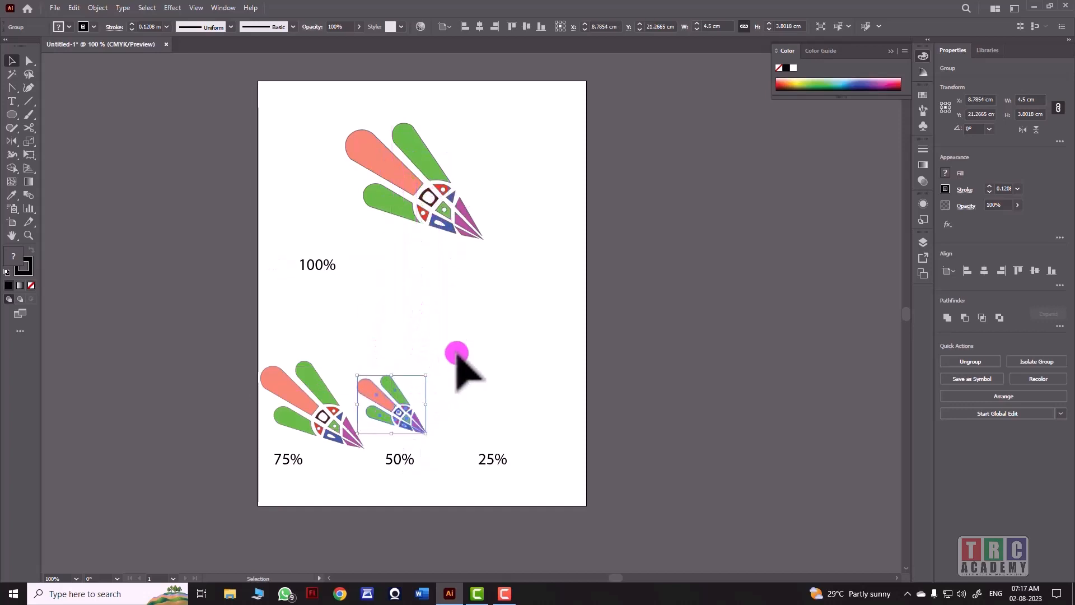
Step: Create a copy of the original artwork group scaled uniformly to 25%, place it above the 25% label and deselect it
click(450, 208)
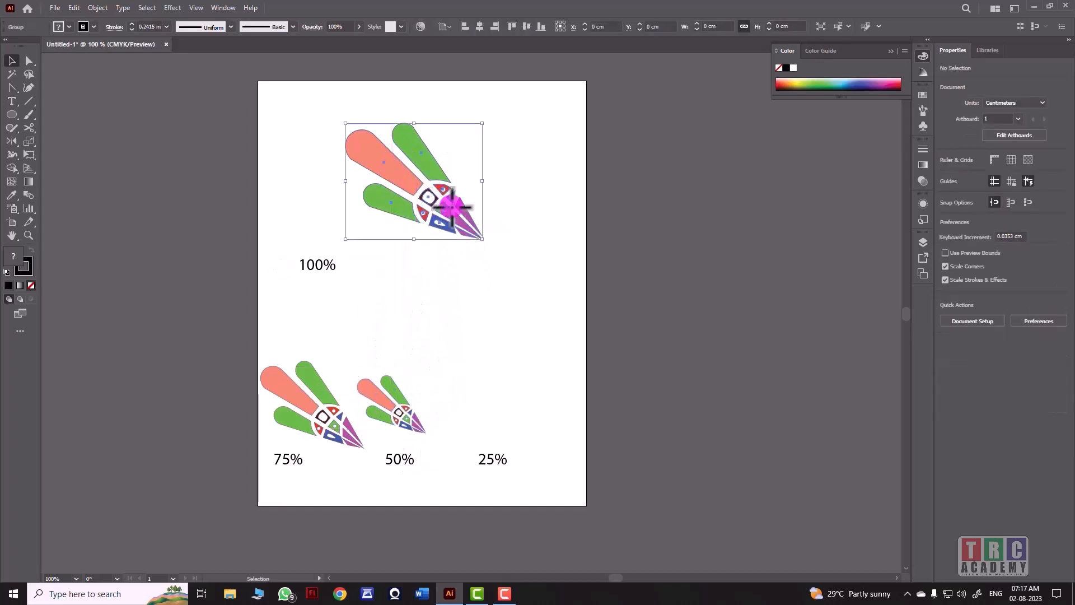
double_click(28, 141)
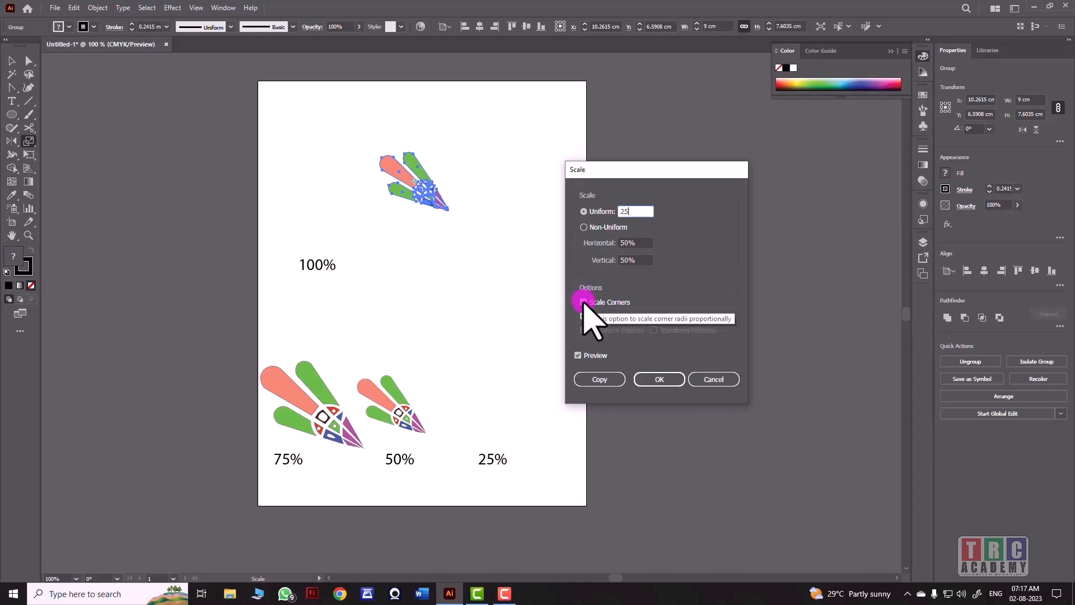
click(600, 380)
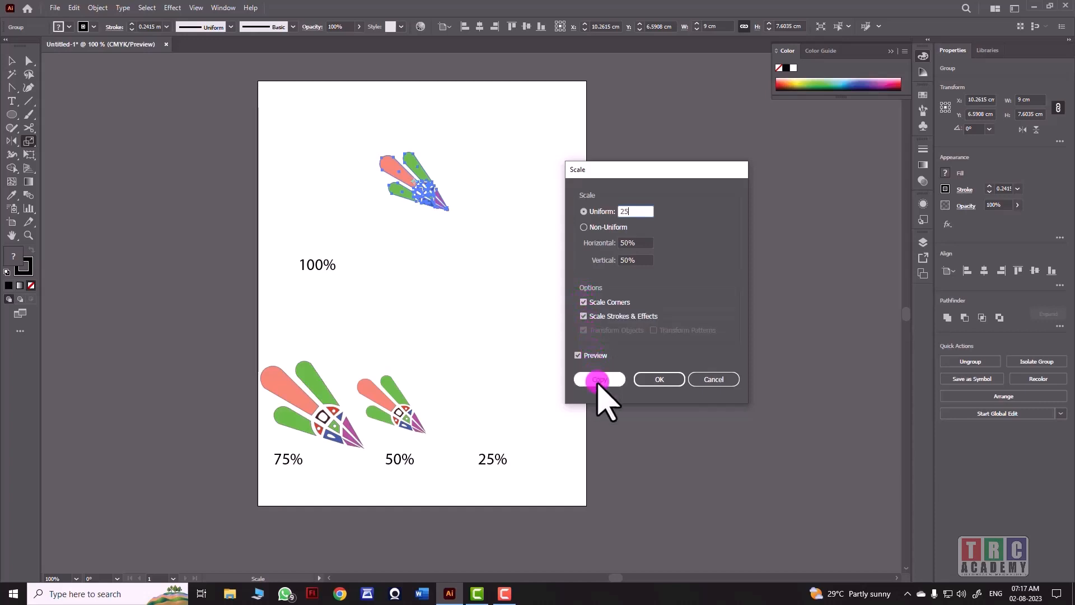
click(11, 61)
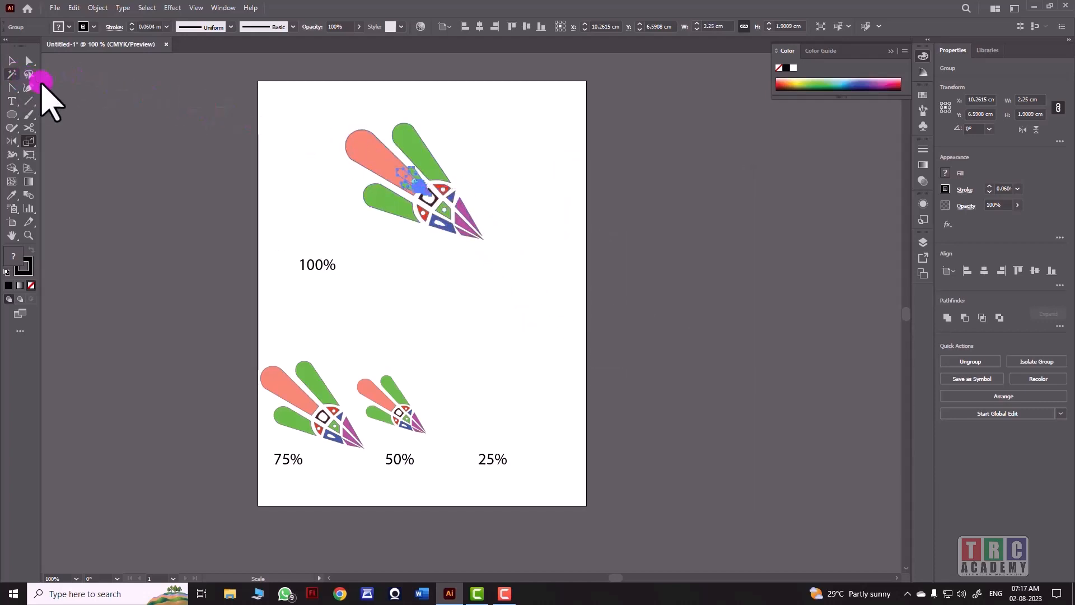
drag(408, 185, 480, 417)
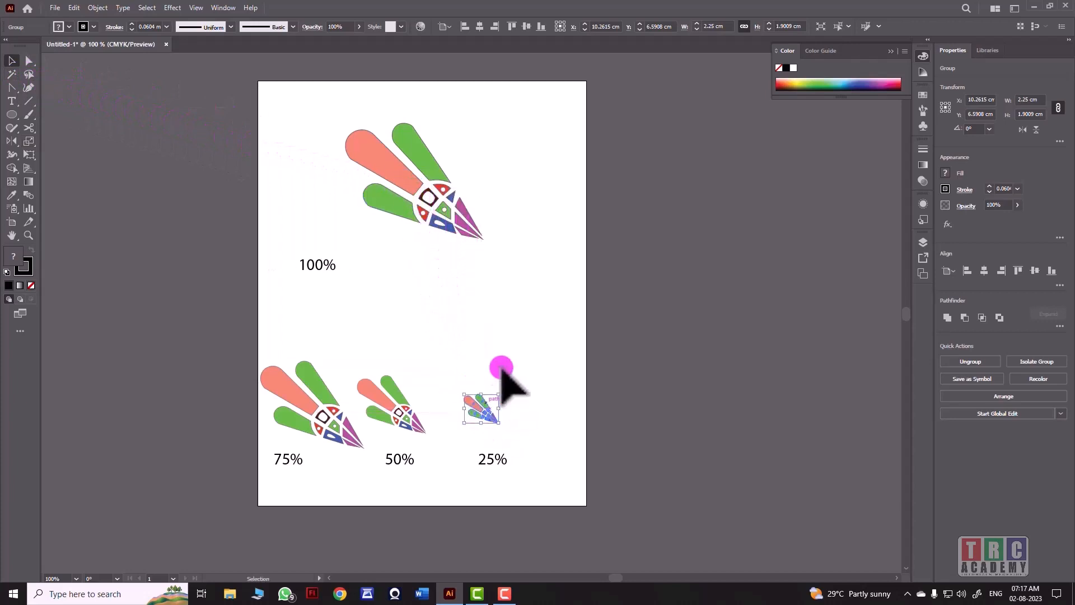
click(509, 337)
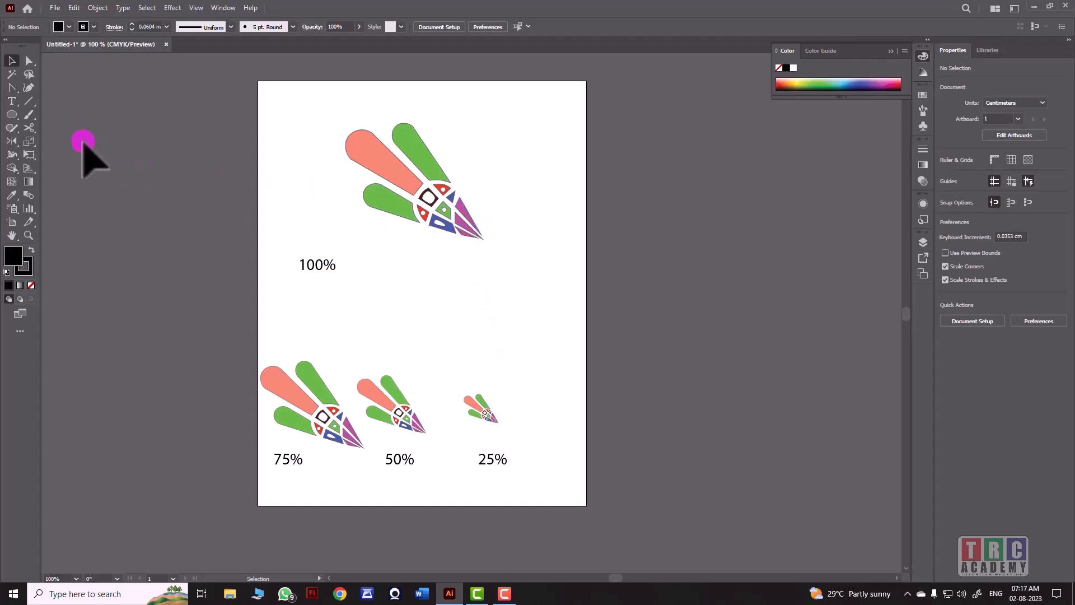
Step: Create a uniform 25% copy of the original artwork without scaling corners or strokes and effects, and place it above the existing 25% copy
click(384, 167)
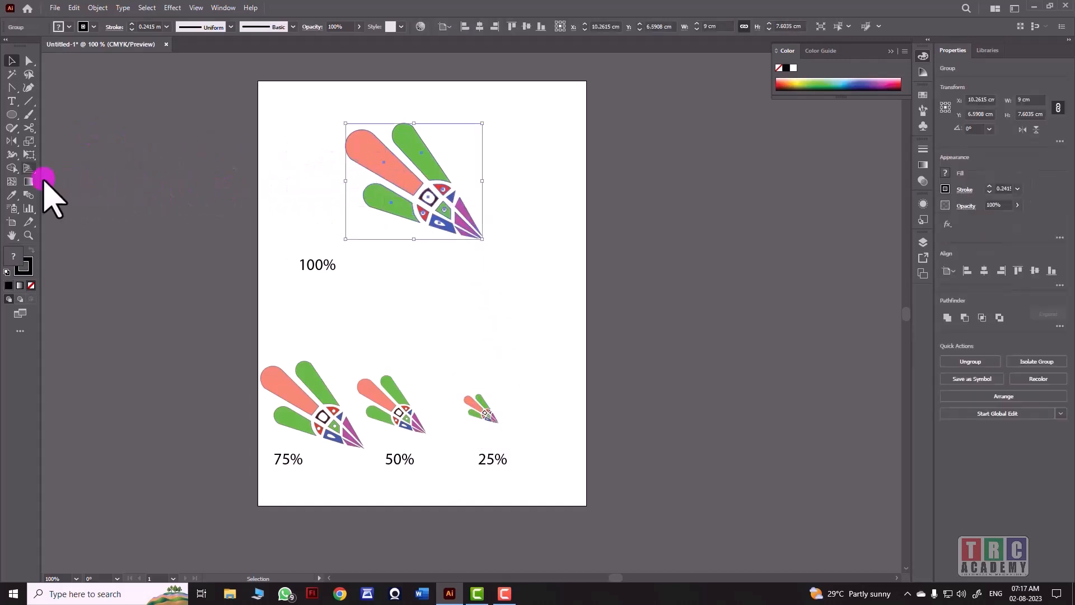
click(29, 141)
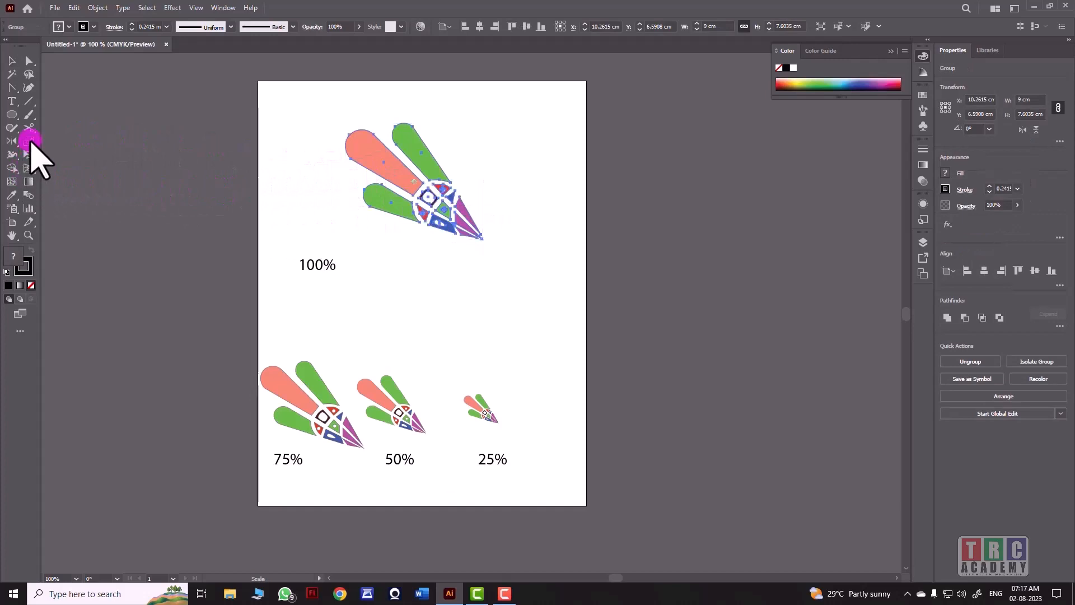
double_click(30, 141)
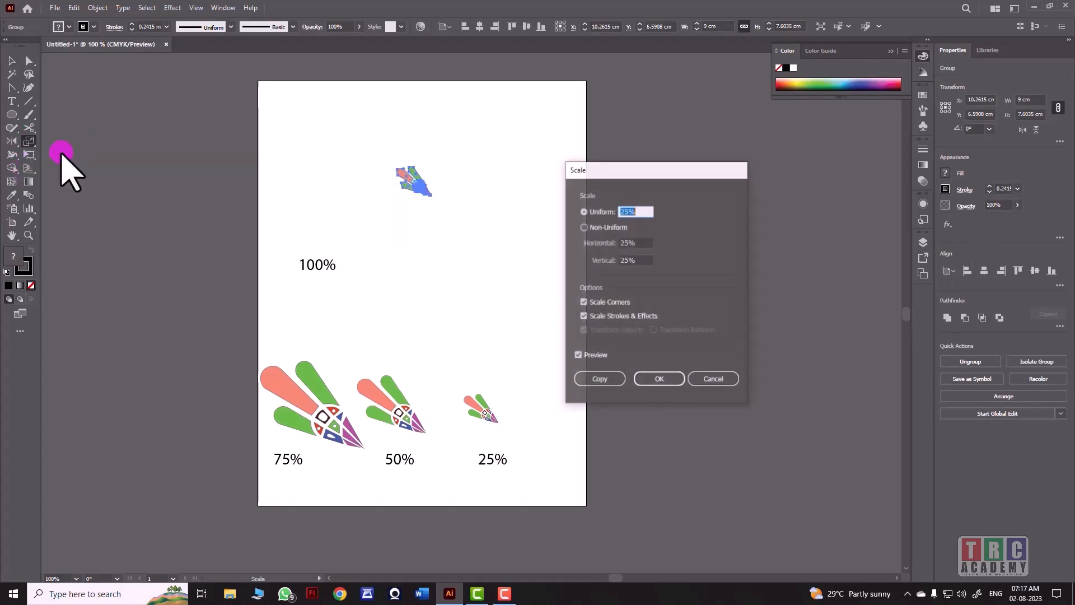
click(584, 303)
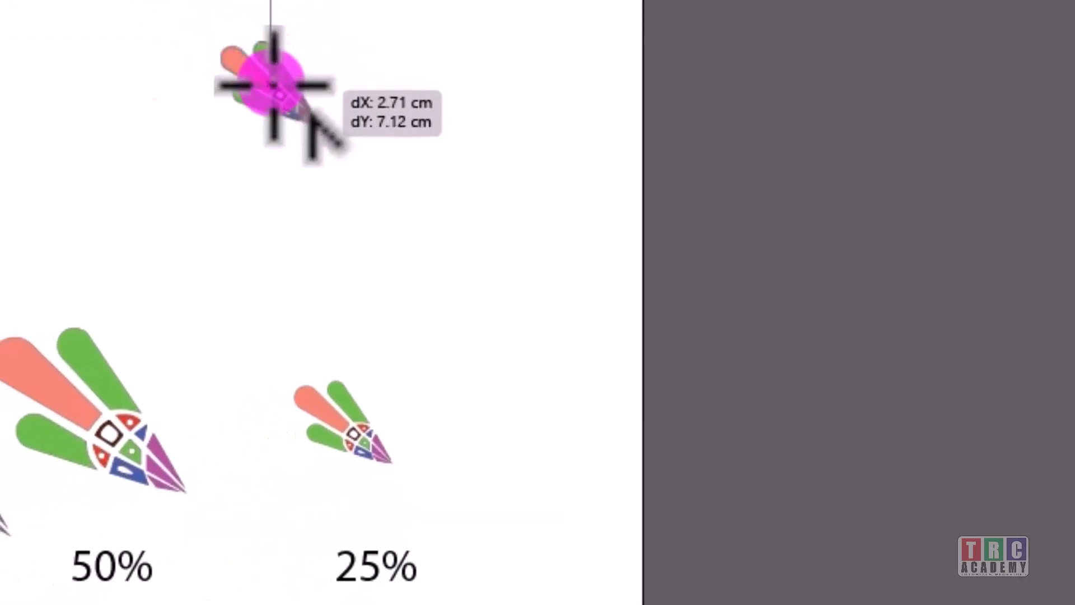
drag(269, 93, 356, 310)
click(394, 44)
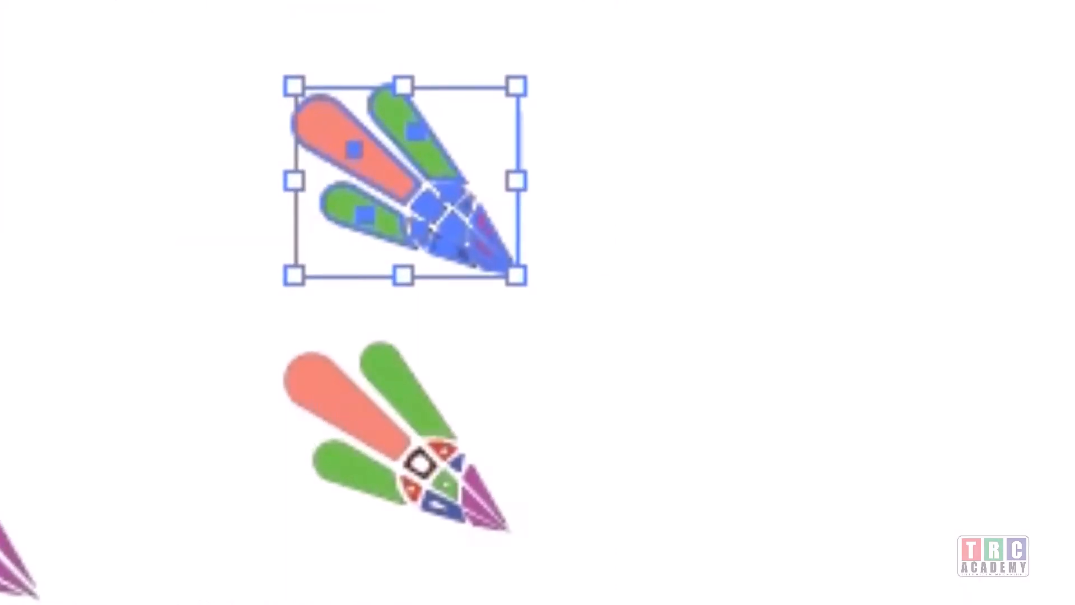
Step: Compare the outlines of the two 25% artwork copies at close range
key(z)
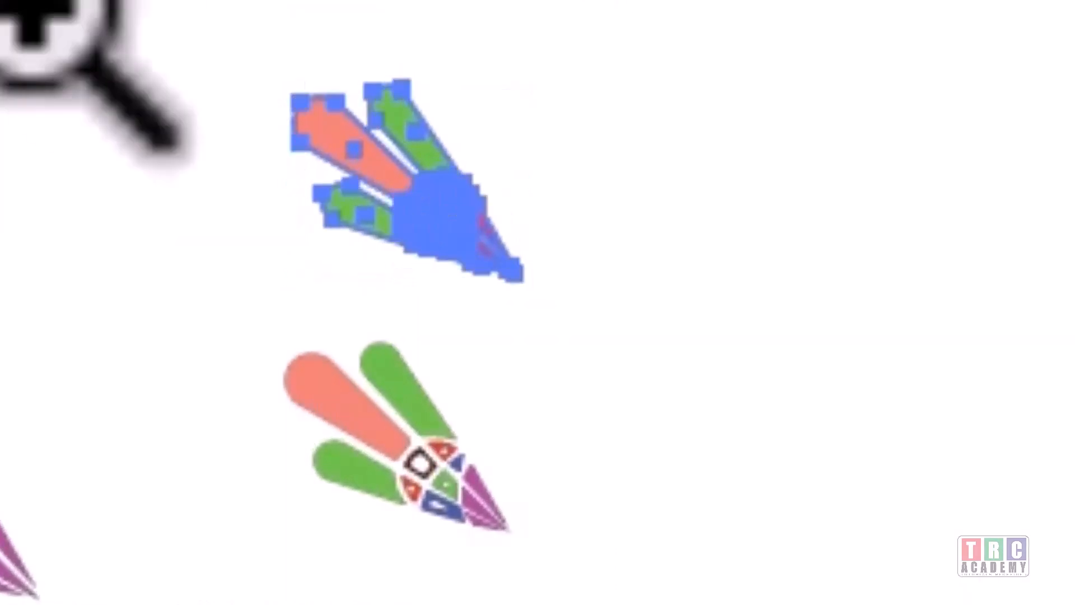
key(ctrl+shift+a)
click(306, 262)
drag(399, 297, 558, 481)
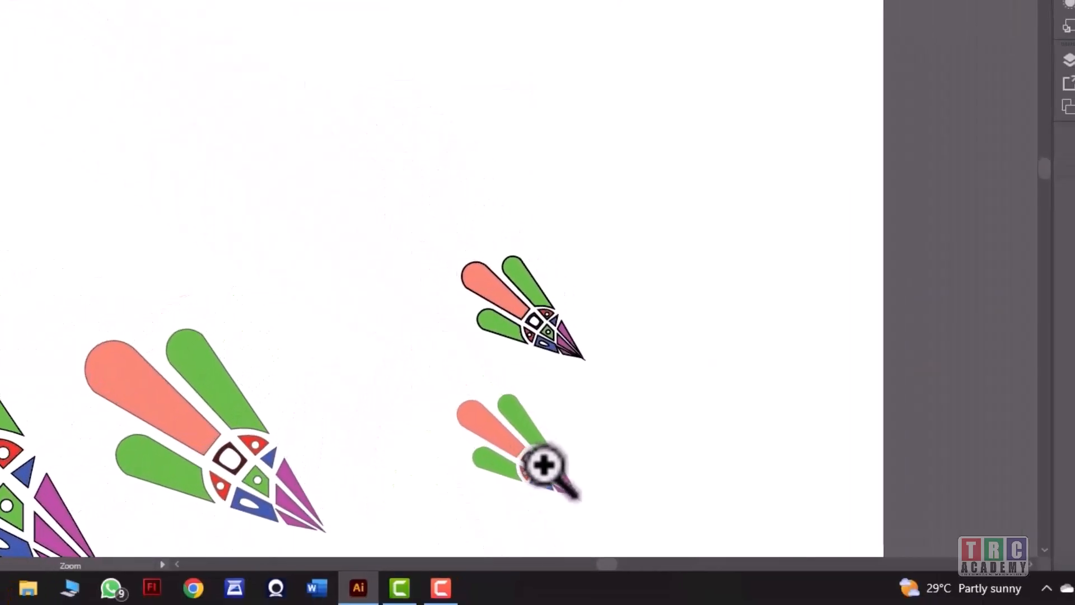
drag(1044, 172, 1045, 182)
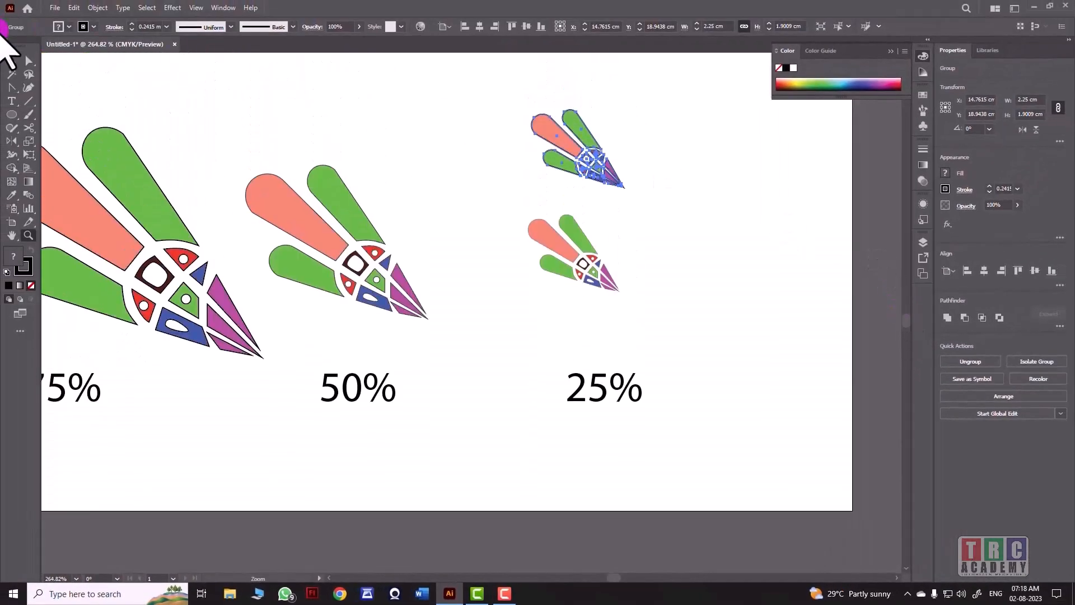
click(12, 58)
click(876, 228)
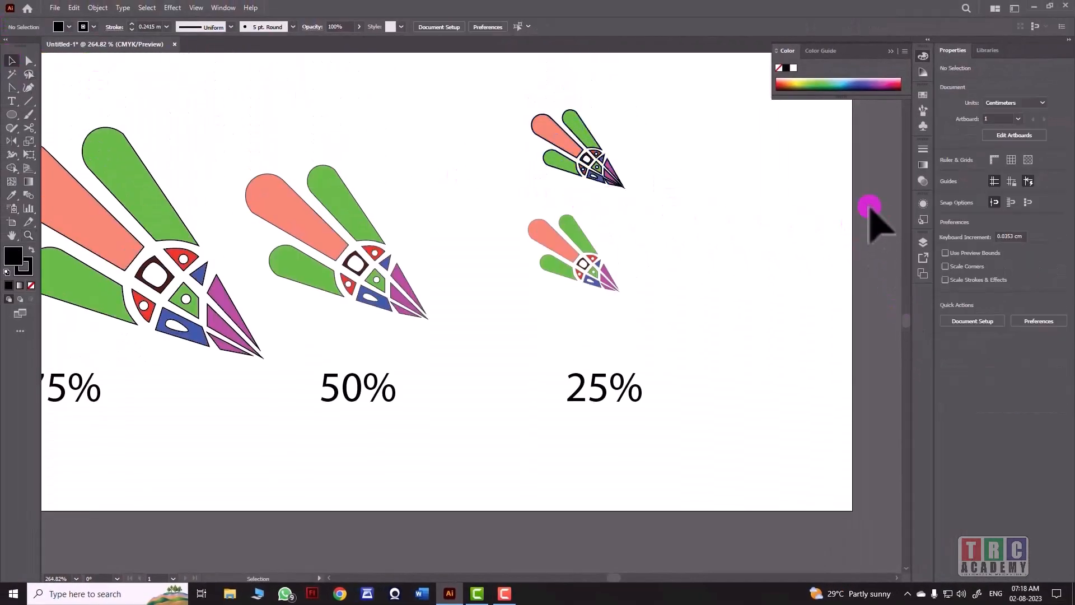
mouse_move(568, 188)
mouse_down()
mouse_move(588, 265)
mouse_move(535, 238)
mouse_move(572, 309)
mouse_up()
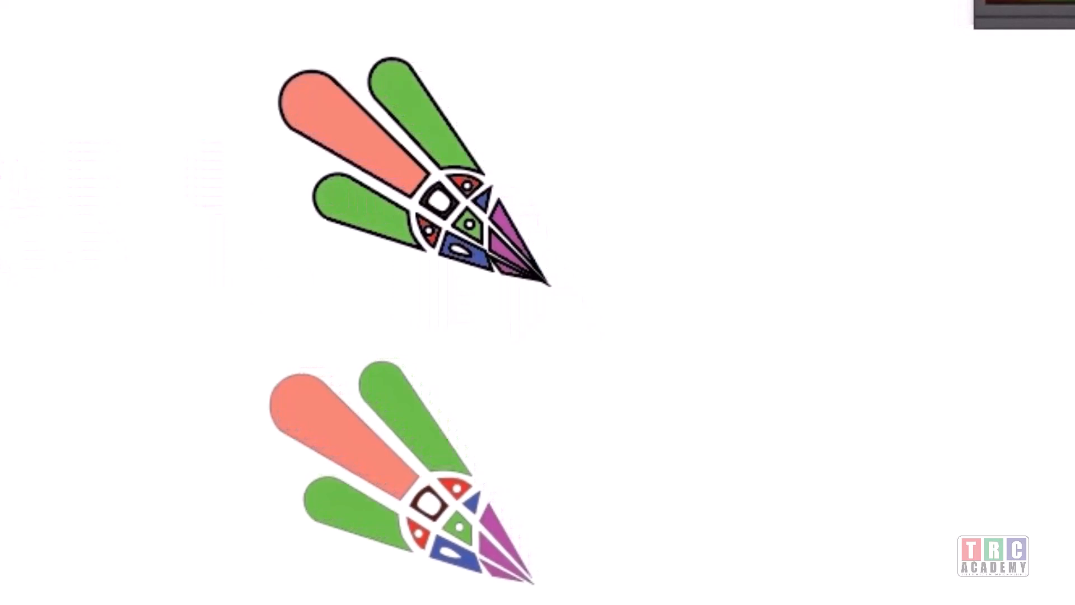
drag(380, 191, 789, 532)
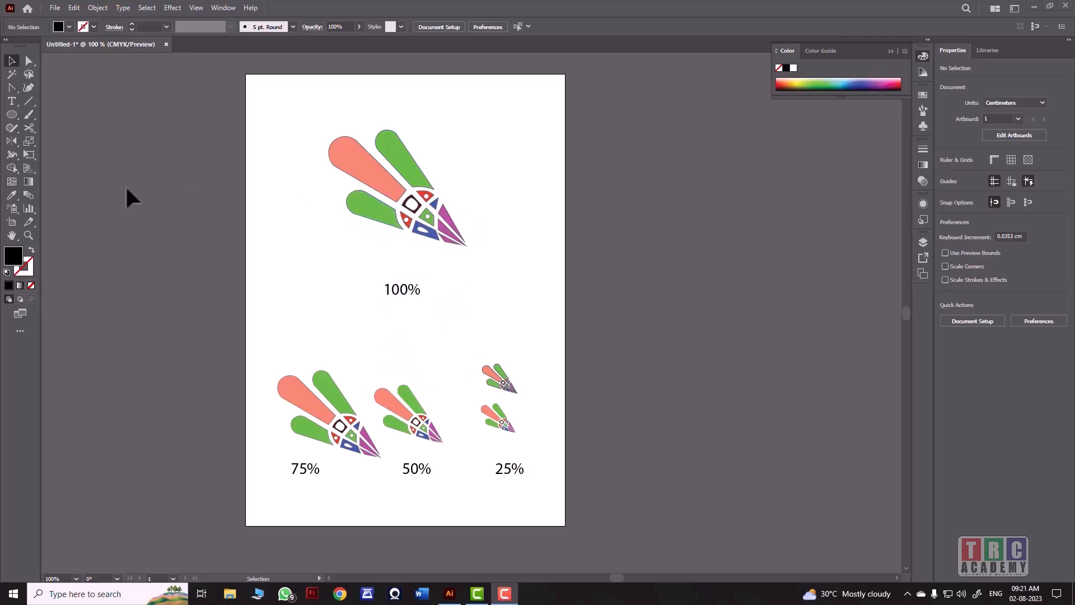
Step: Ungroup the original artwork above the 100% label
click(29, 235)
drag(348, 140, 503, 284)
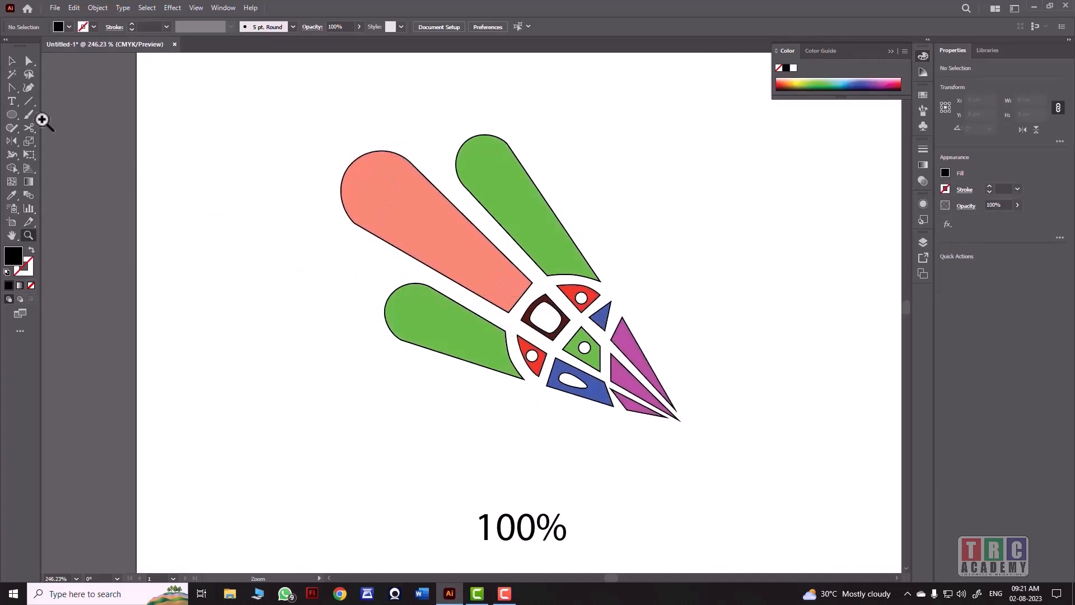
click(12, 64)
click(398, 206)
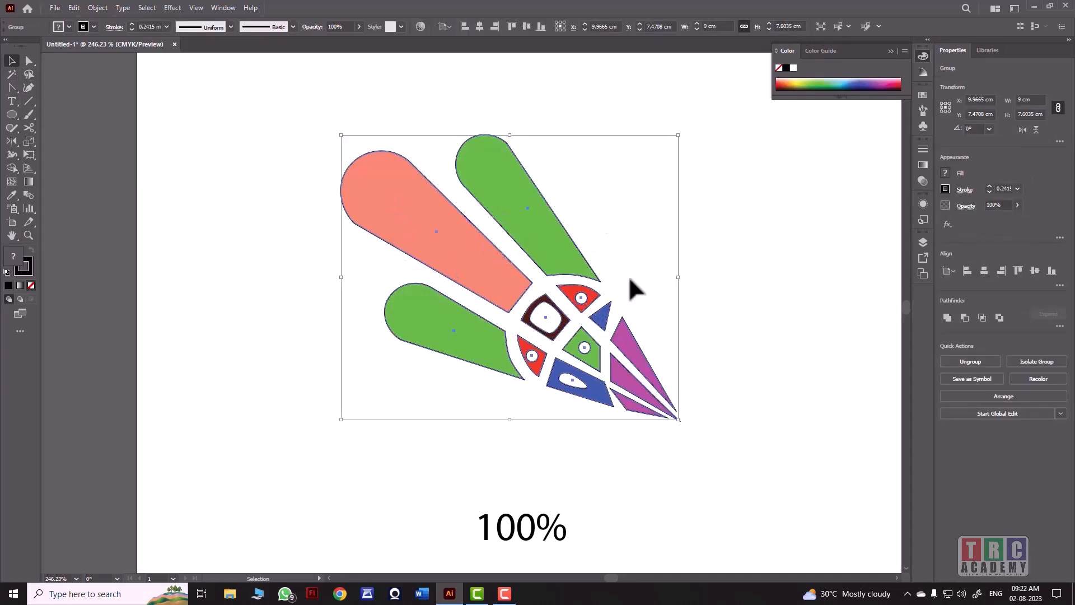
click(98, 8)
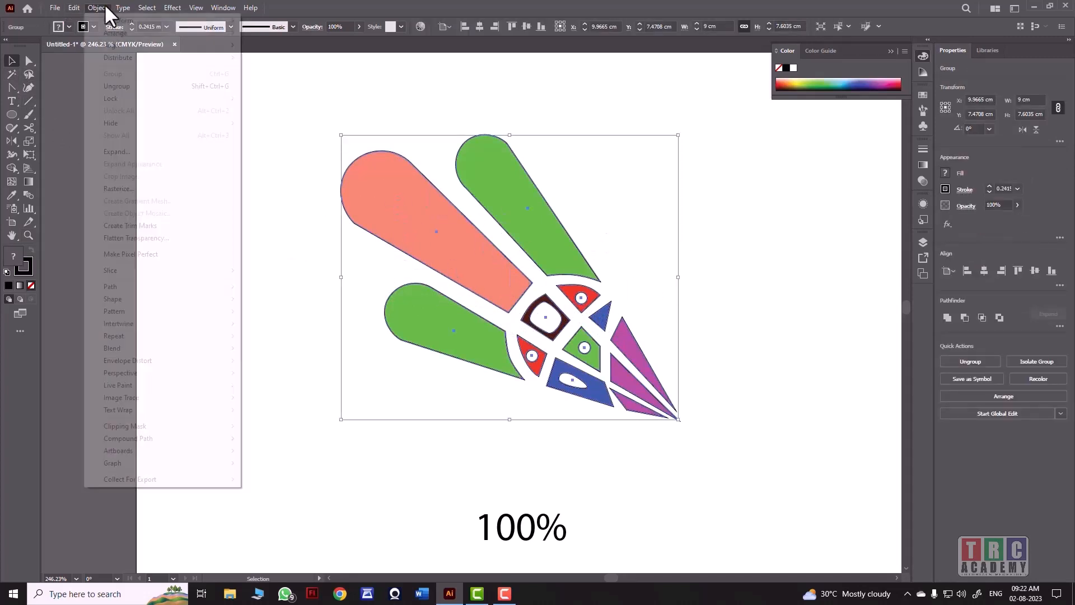
mouse_move(105, 32)
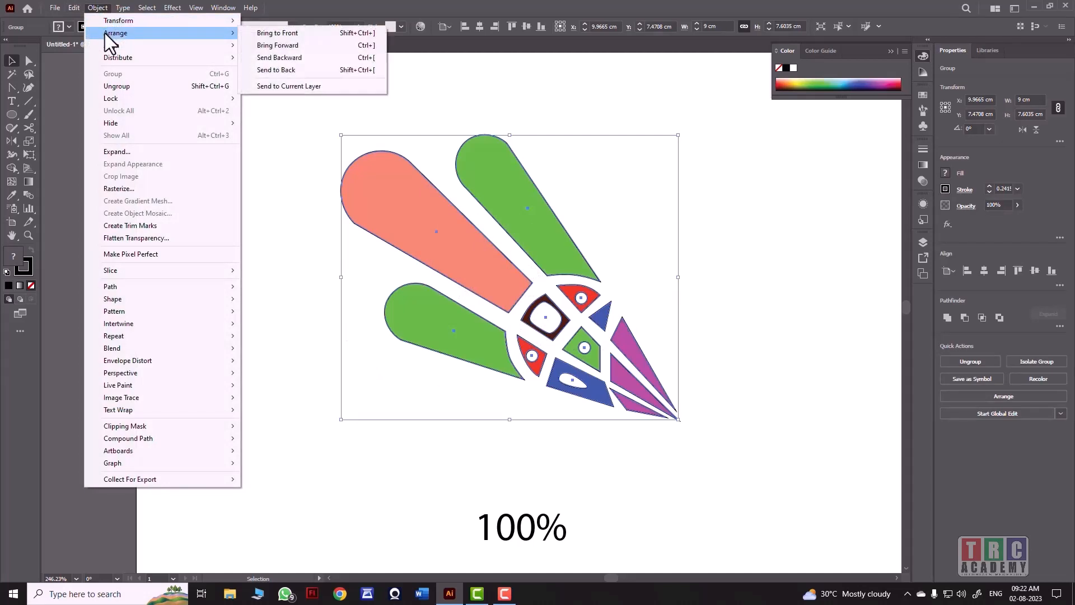
click(68, 62)
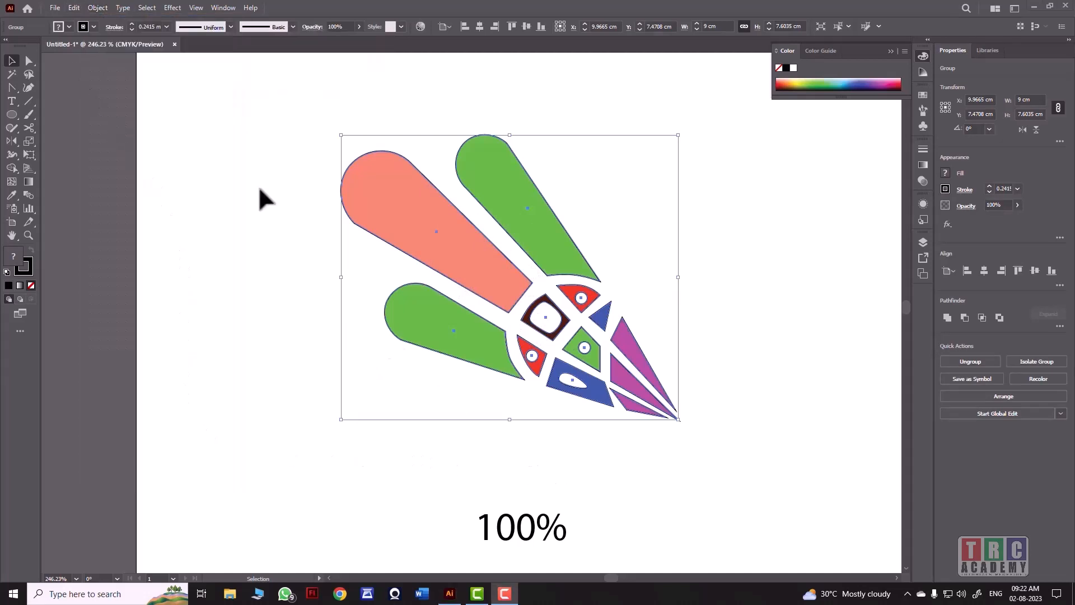
click(95, 6)
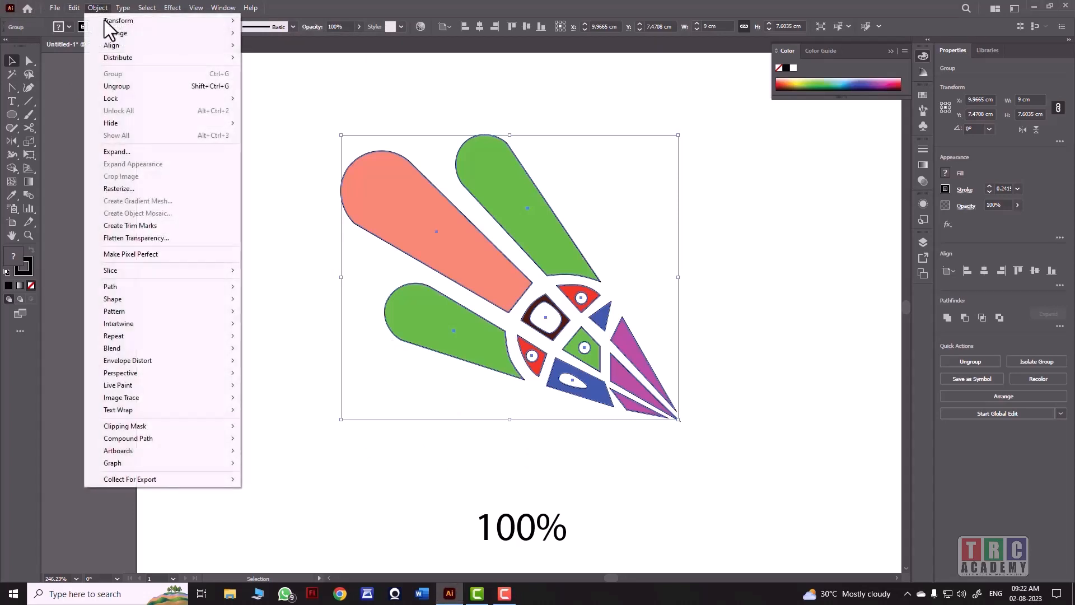
click(132, 86)
Step: Remove the stroke from the salmon petal of the original artwork and deselect it
click(371, 184)
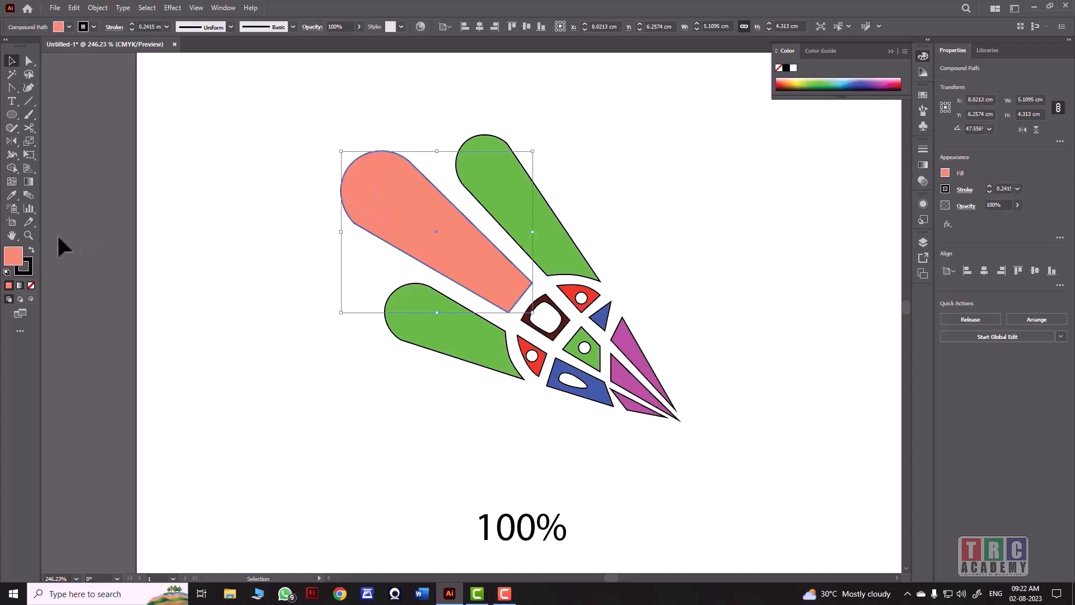
click(28, 264)
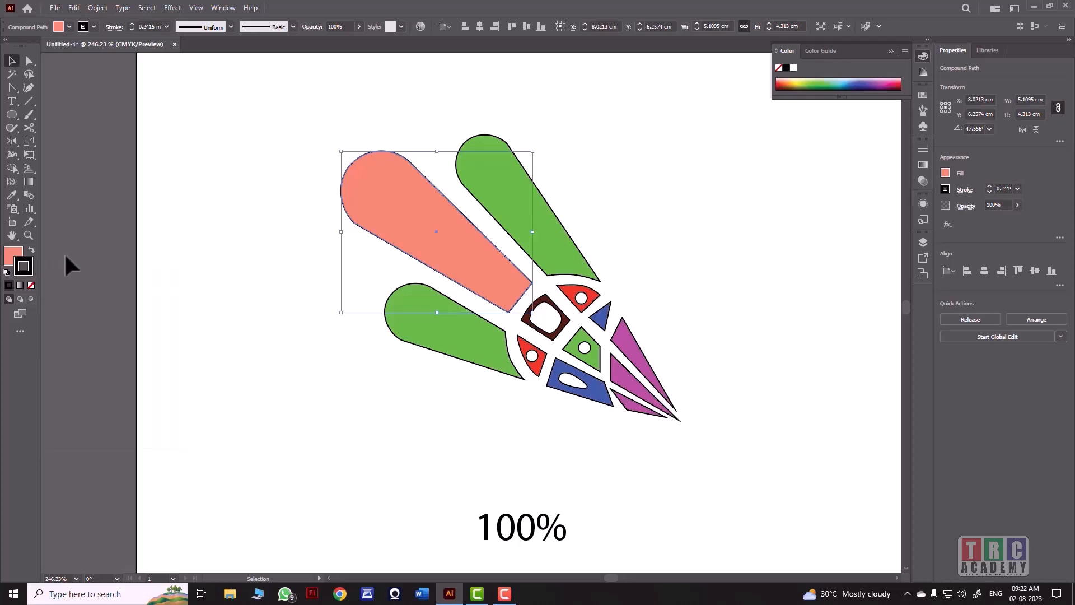
click(31, 286)
click(131, 211)
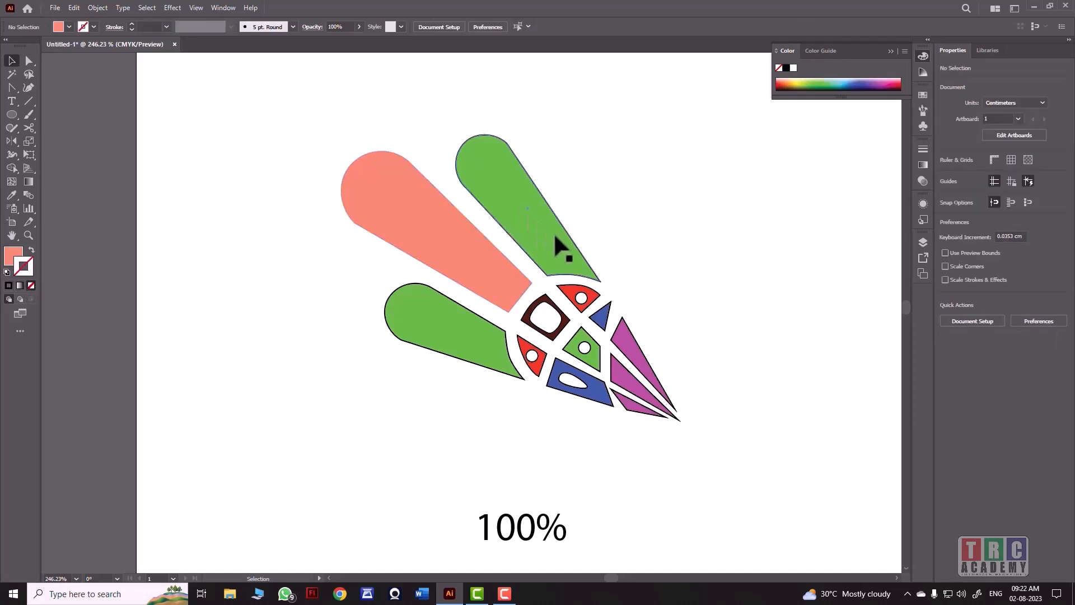
Step: Remove the stroke from both large green petals of the original artwork and deselect them
click(423, 308)
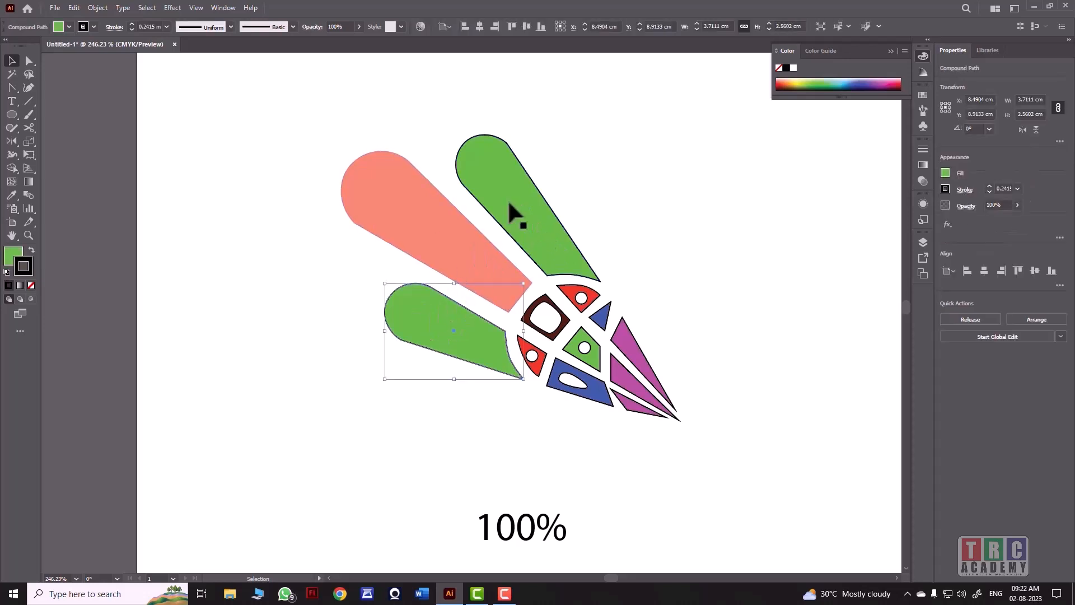
shift+click(516, 202)
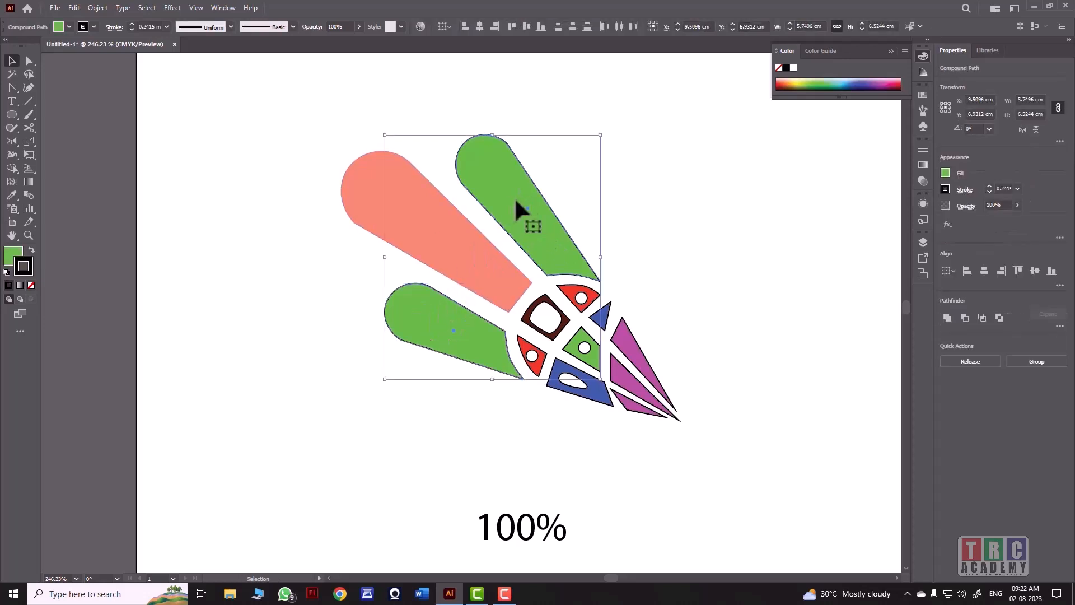
click(31, 285)
click(84, 208)
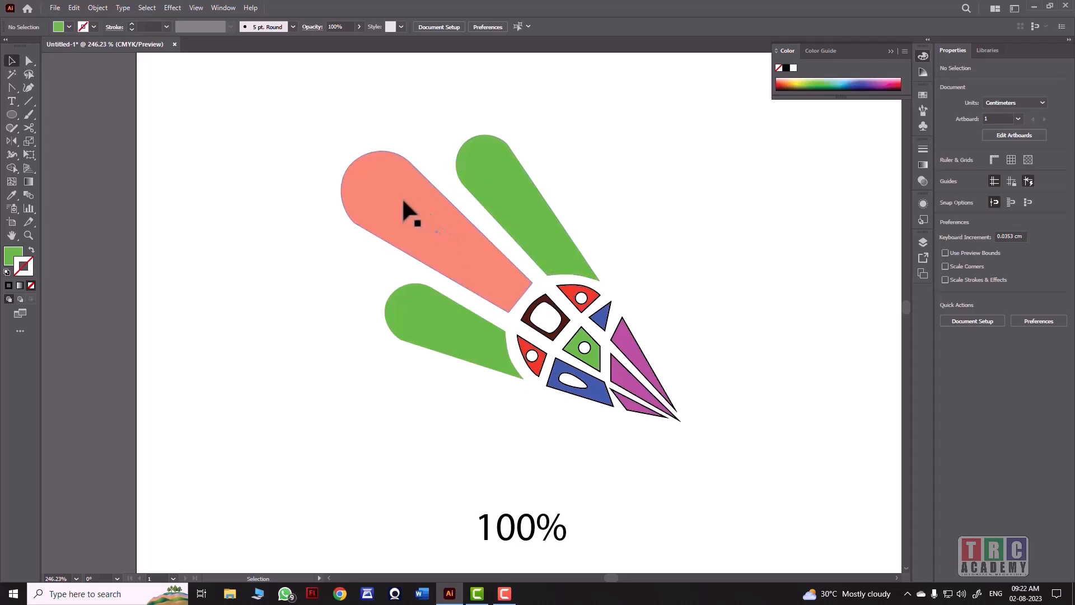
Step: Group all parts of the original artwork again and move the group to the artboard's upper-left corner
key(ctrl+1)
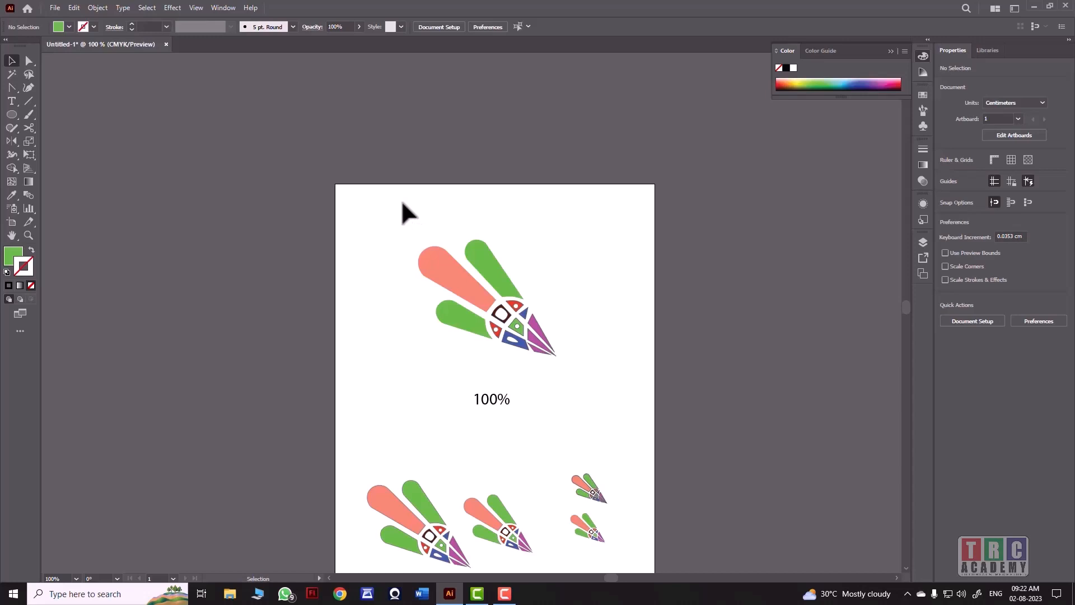
drag(409, 241, 567, 371)
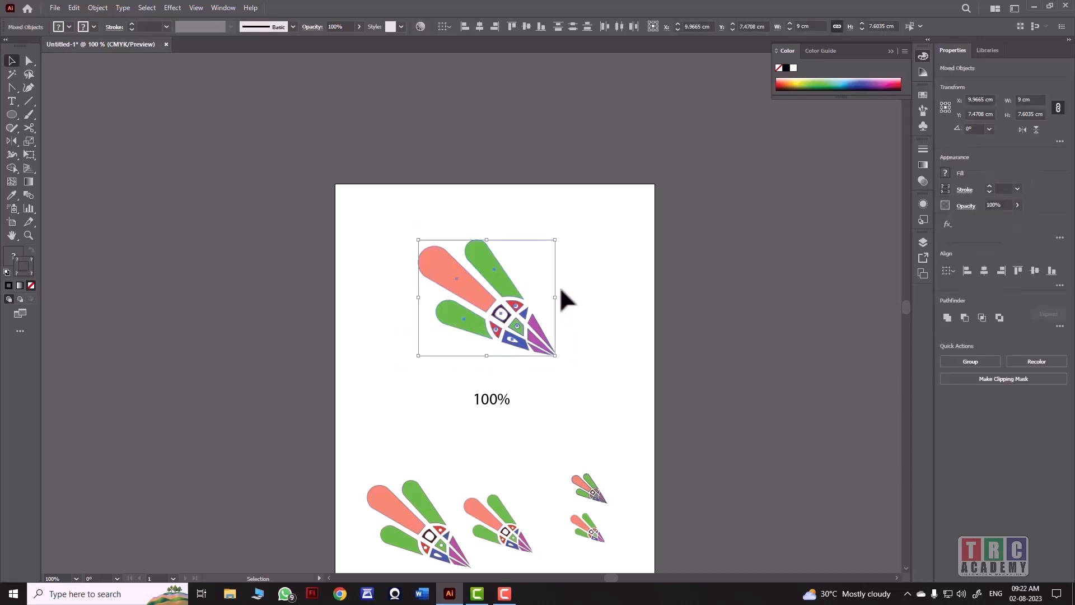
click(96, 7)
click(122, 75)
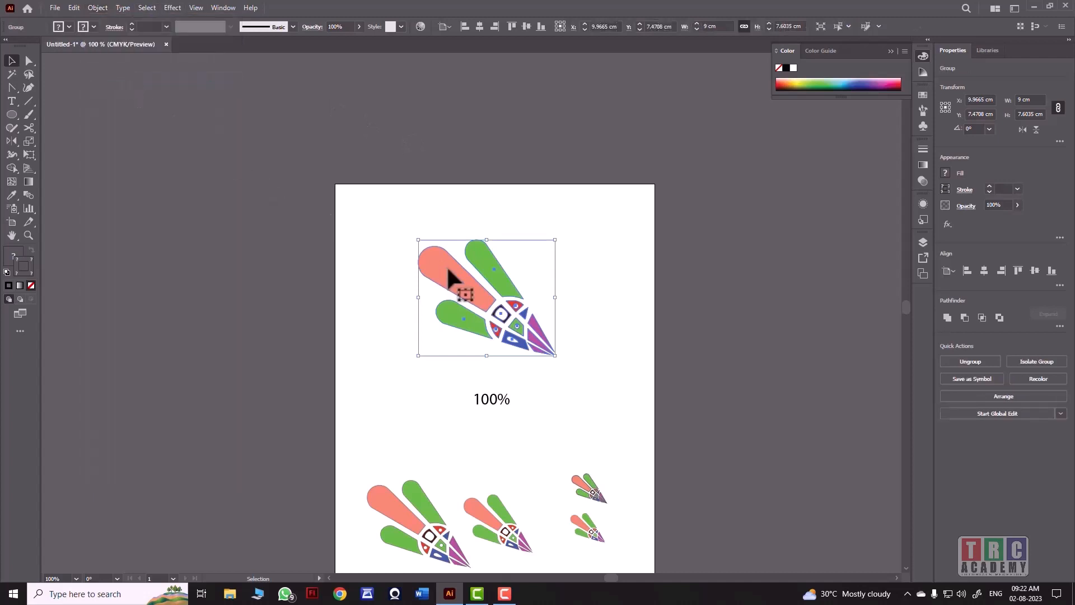
drag(461, 283, 383, 241)
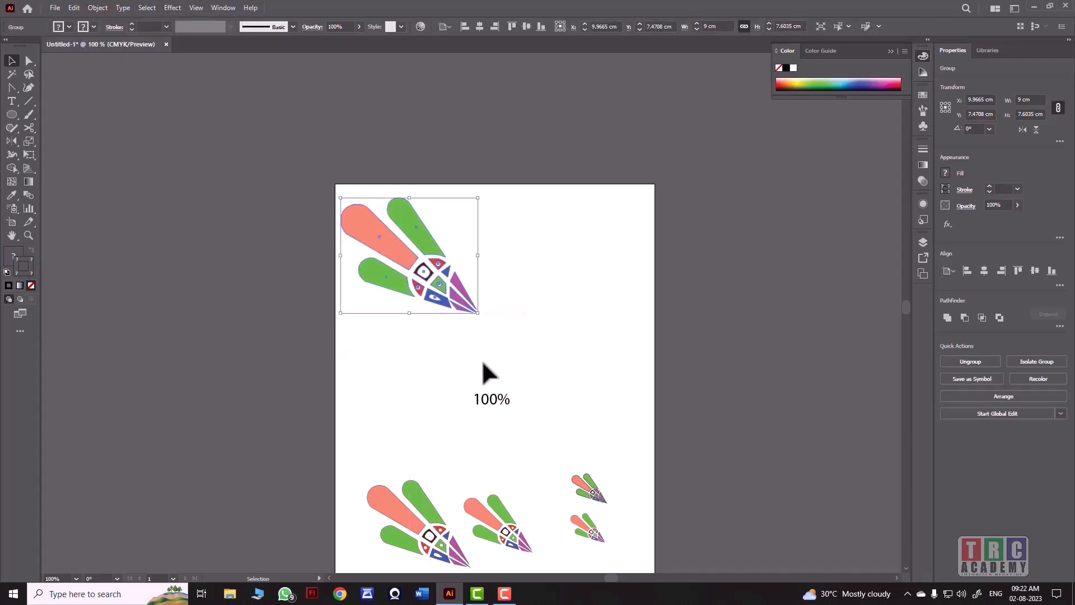
Step: Delete the 100% label and all the scaled artwork copies in the lower part of the artboard
drag(511, 410, 359, 309)
key(Delete)
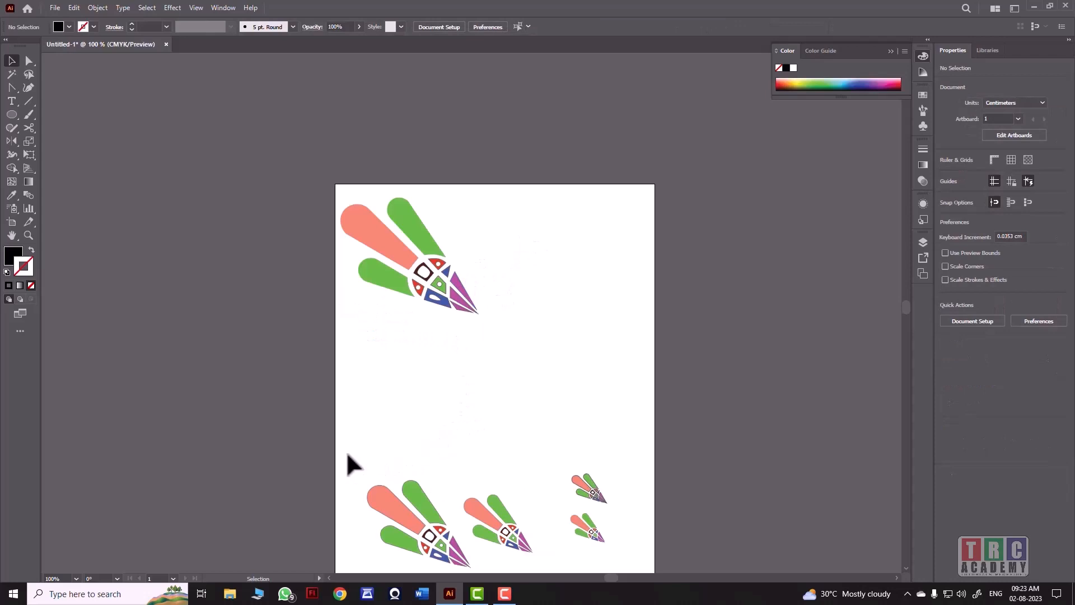
drag(338, 455, 623, 569)
key(Delete)
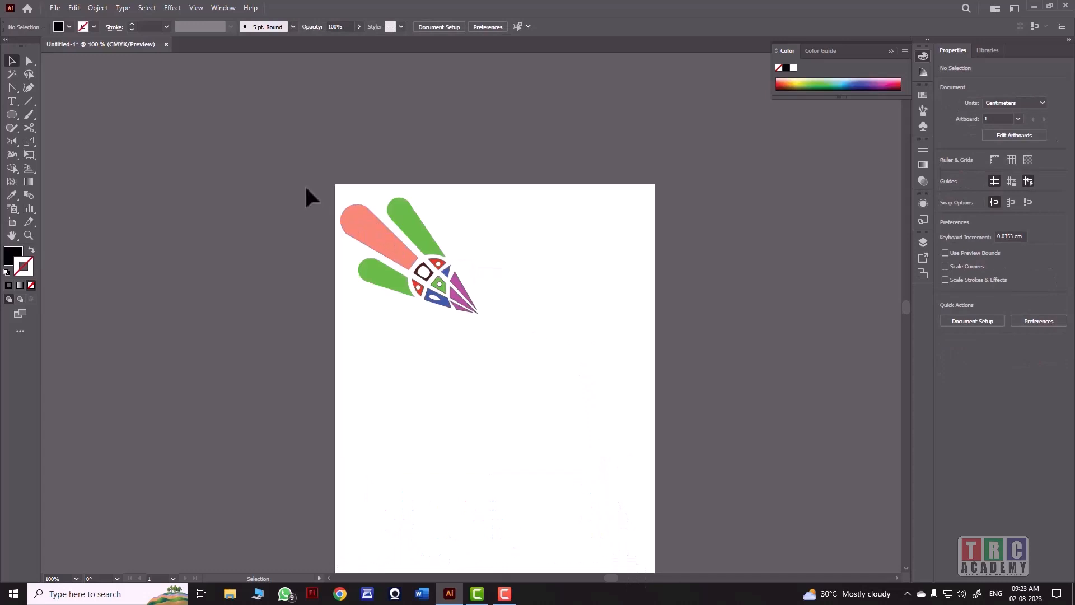
Step: Move the artwork group to the upper middle of the artboard and place a duplicate directly below it
drag(403, 256, 478, 259)
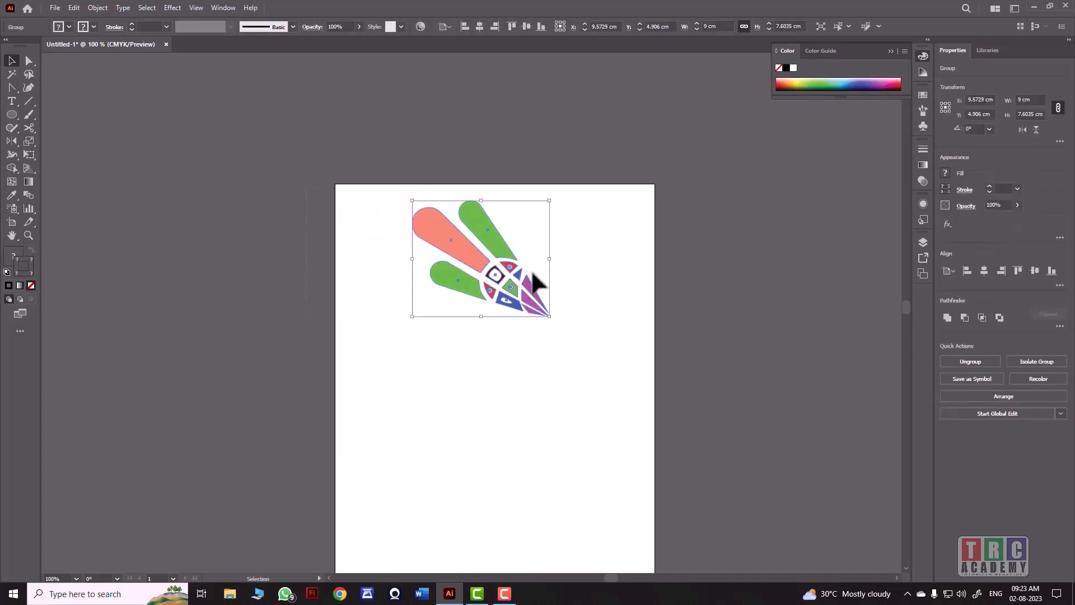
key(a)
drag(535, 280, 482, 367)
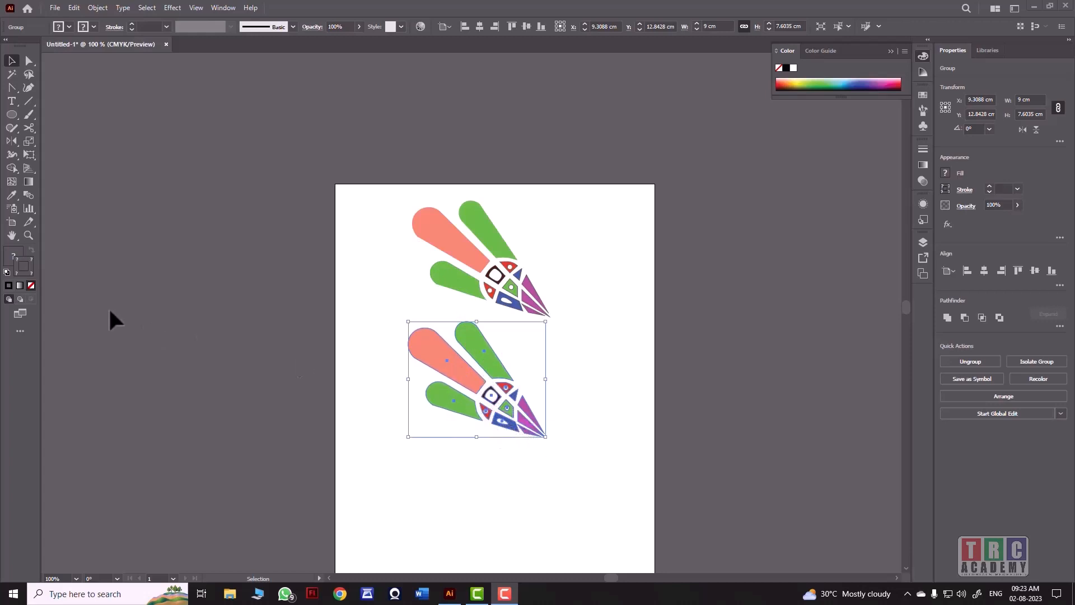
Step: Ungroup the lower duplicate of the artwork and deselect its parts
click(29, 235)
click(492, 391)
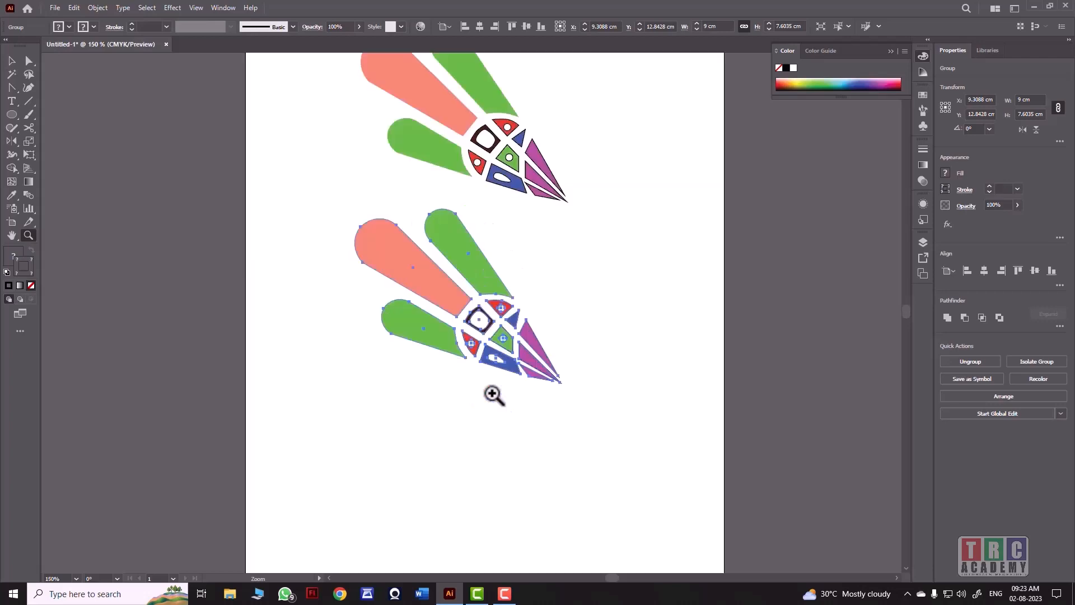
click(466, 334)
click(487, 305)
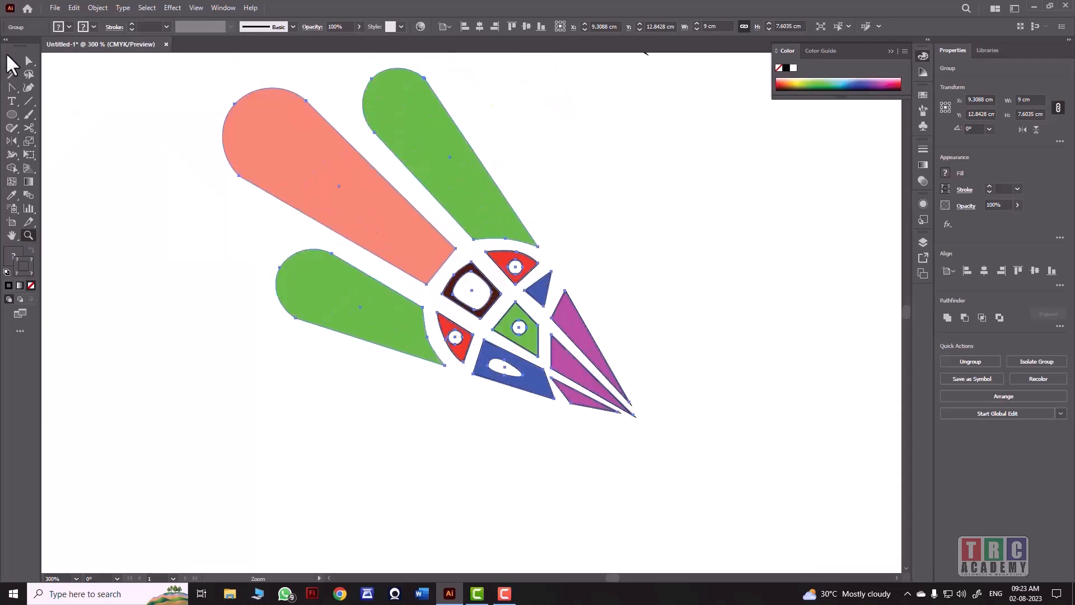
click(11, 60)
click(102, 9)
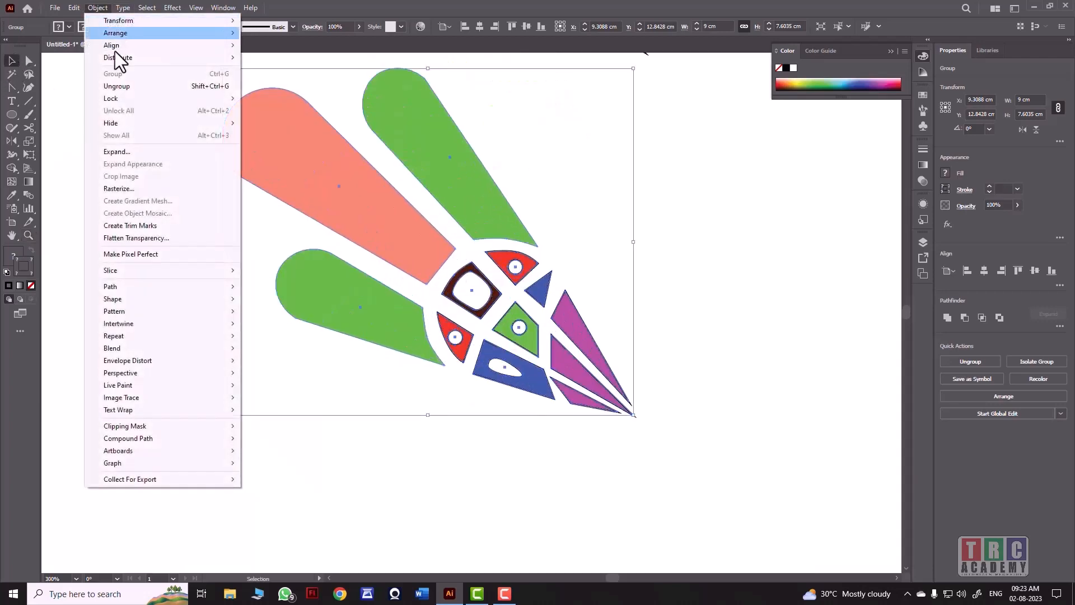
click(119, 82)
click(361, 263)
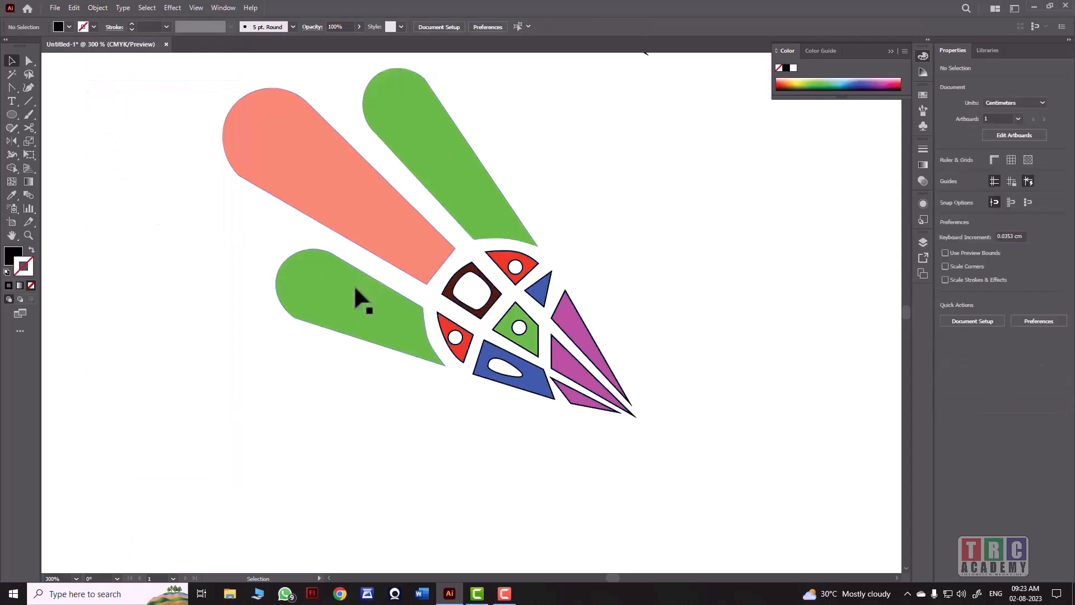
Step: Recolour the two green petals of the lower artwork with the Eyedropper, sampling the red fill and dark outline of the adjacent small red pieces
click(355, 288)
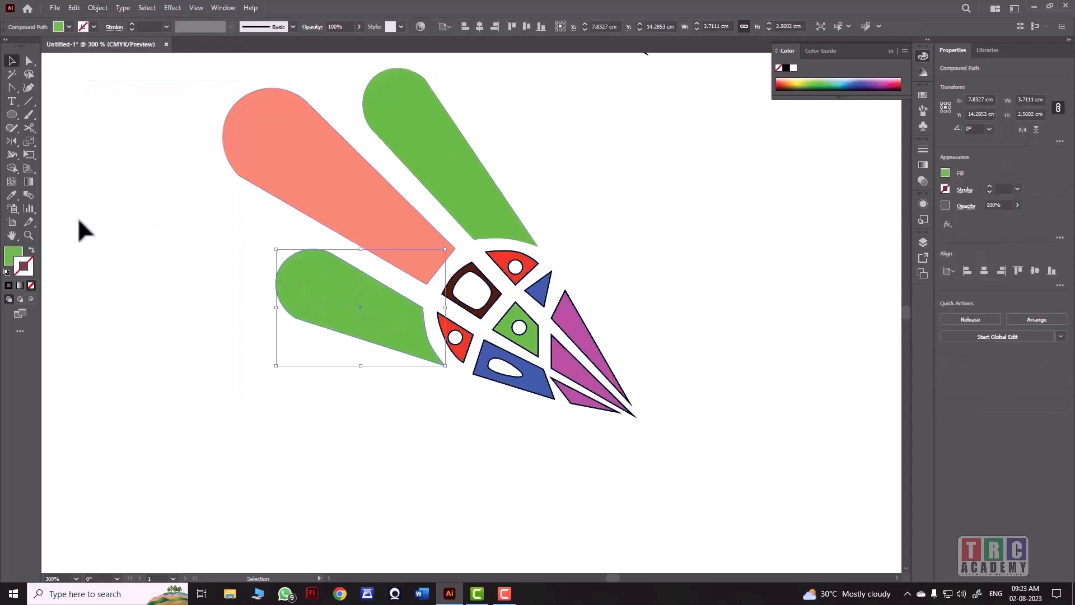
click(12, 196)
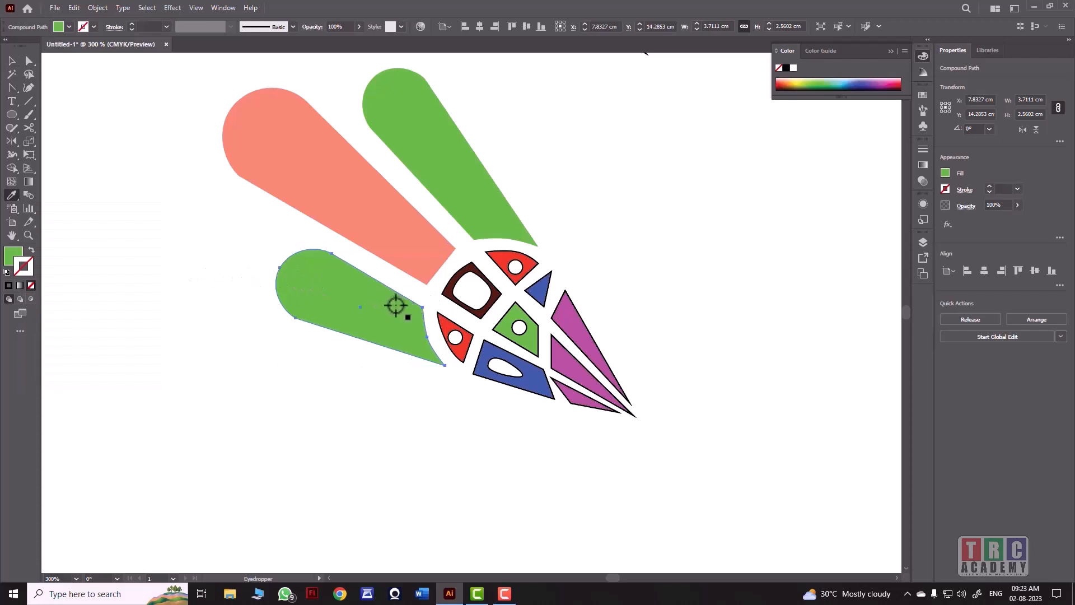
click(442, 321)
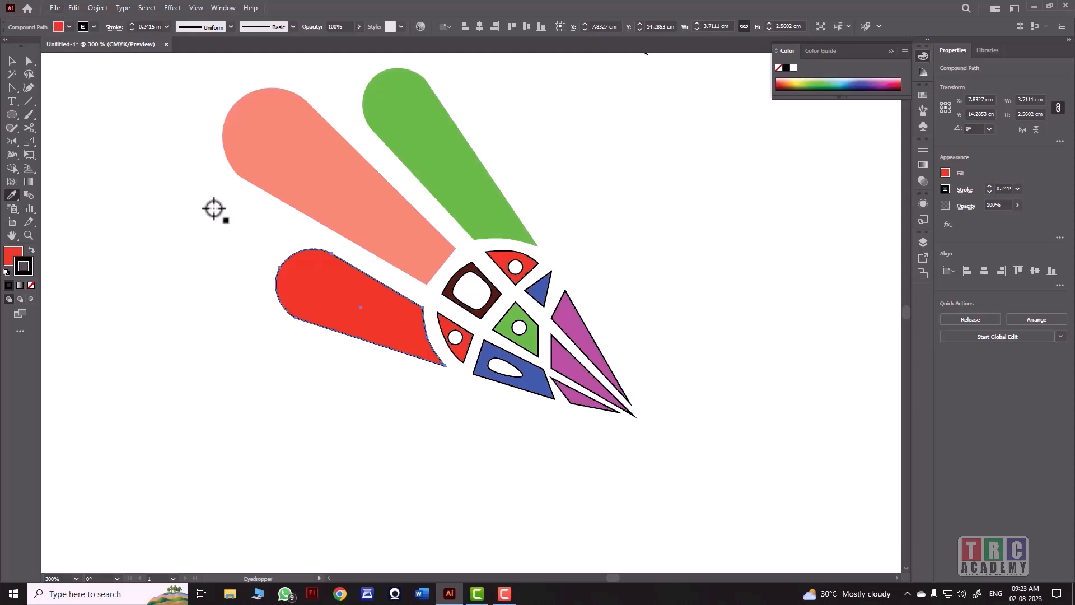
click(12, 60)
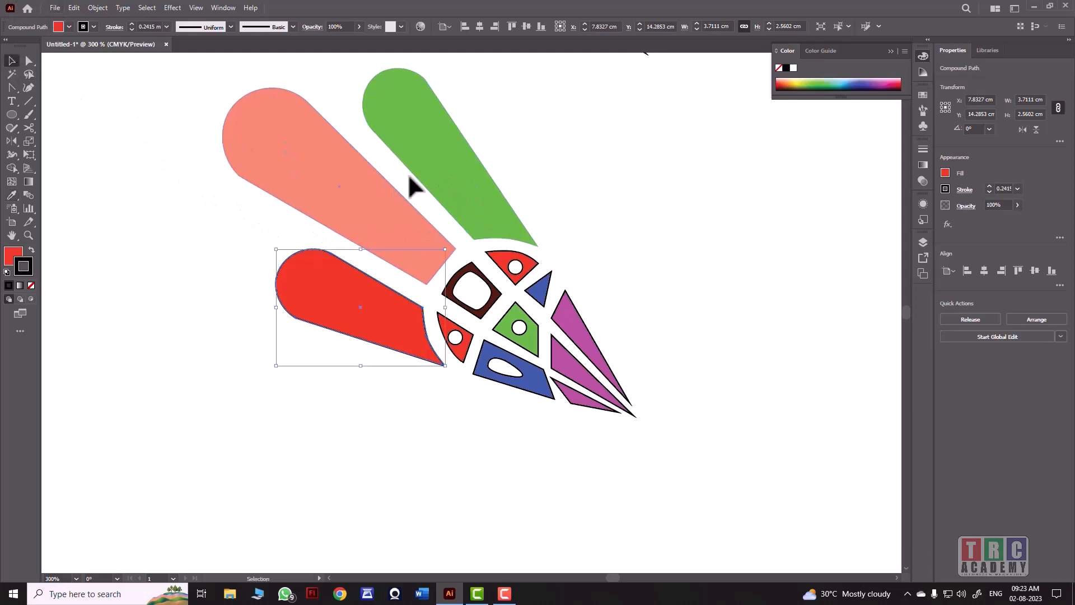
click(456, 185)
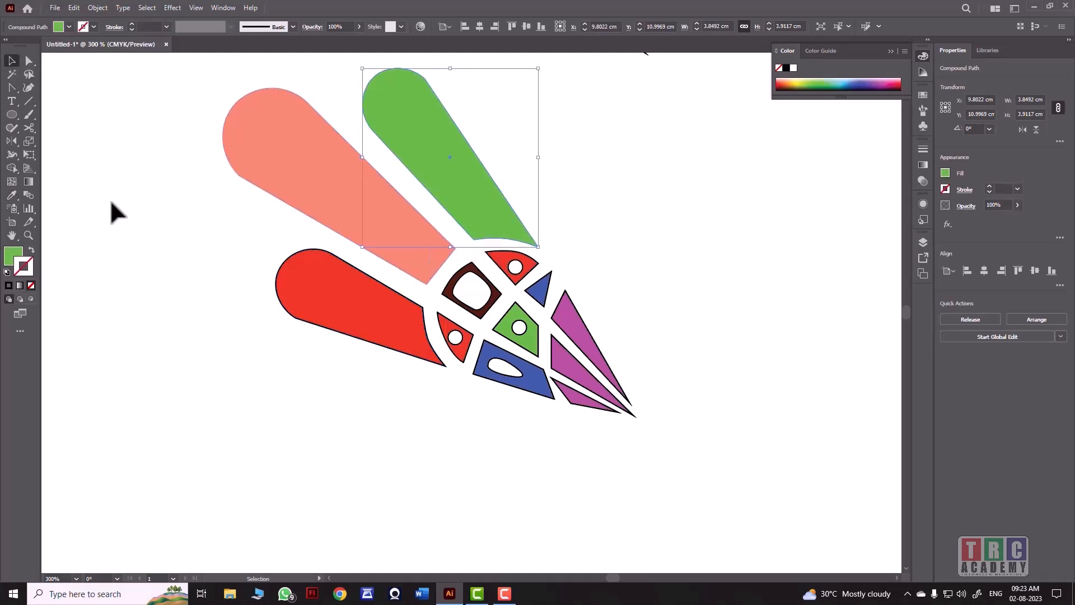
click(12, 195)
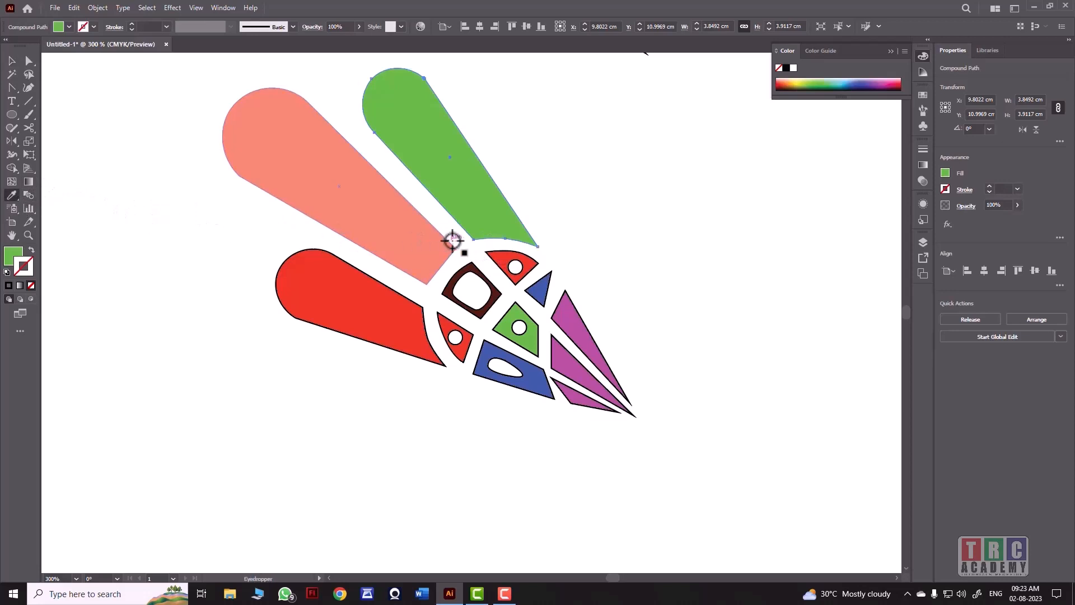
click(498, 257)
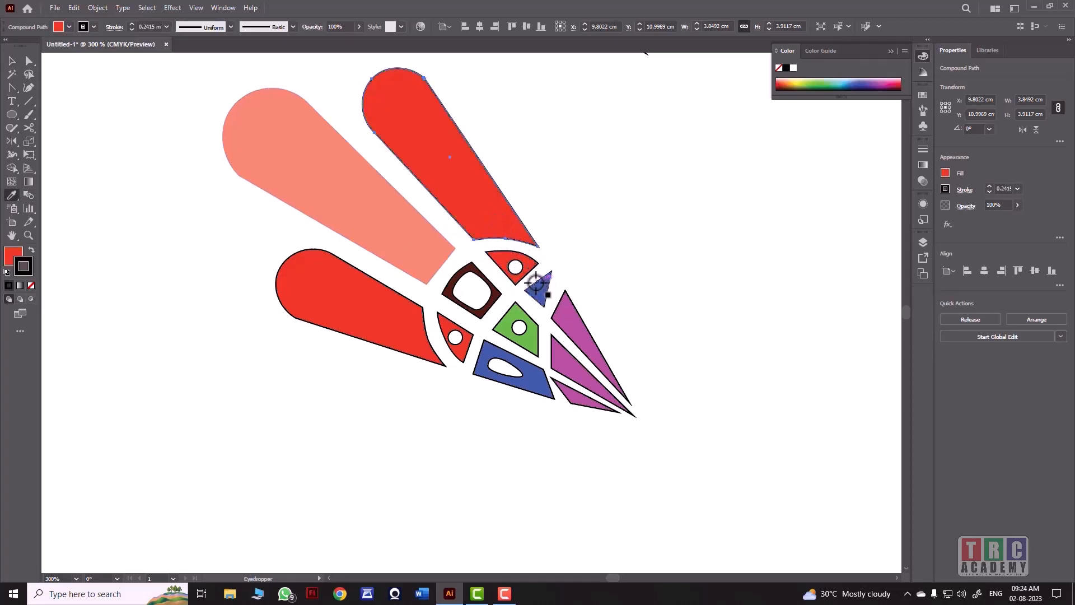
click(12, 61)
Step: Apply the large salmon petal's outline-free fill to the dark brown ring and the green centre piece using the Eyedropper
click(460, 280)
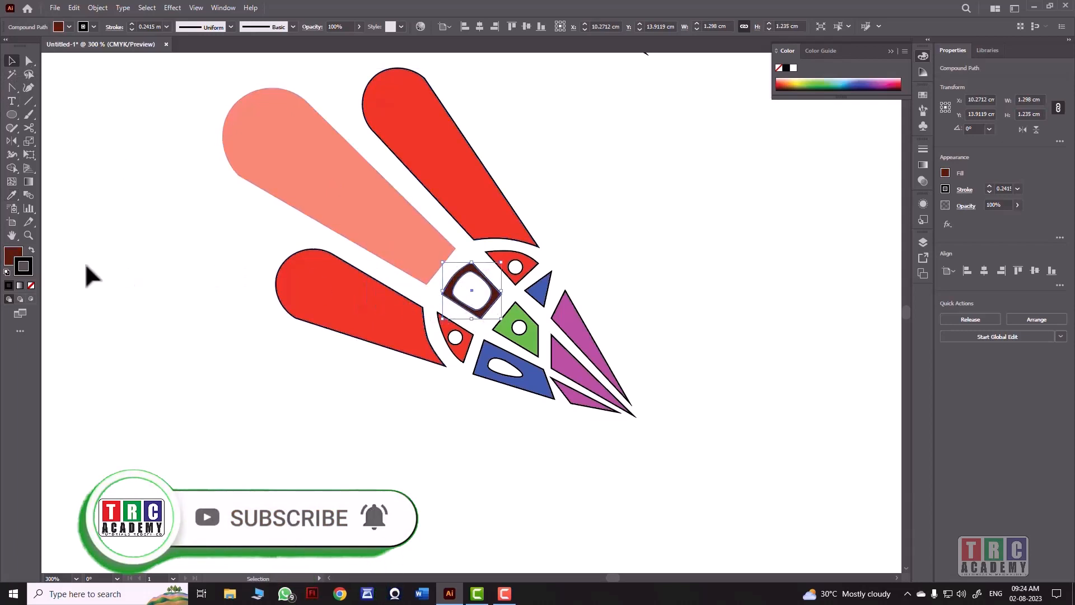
click(11, 196)
click(336, 196)
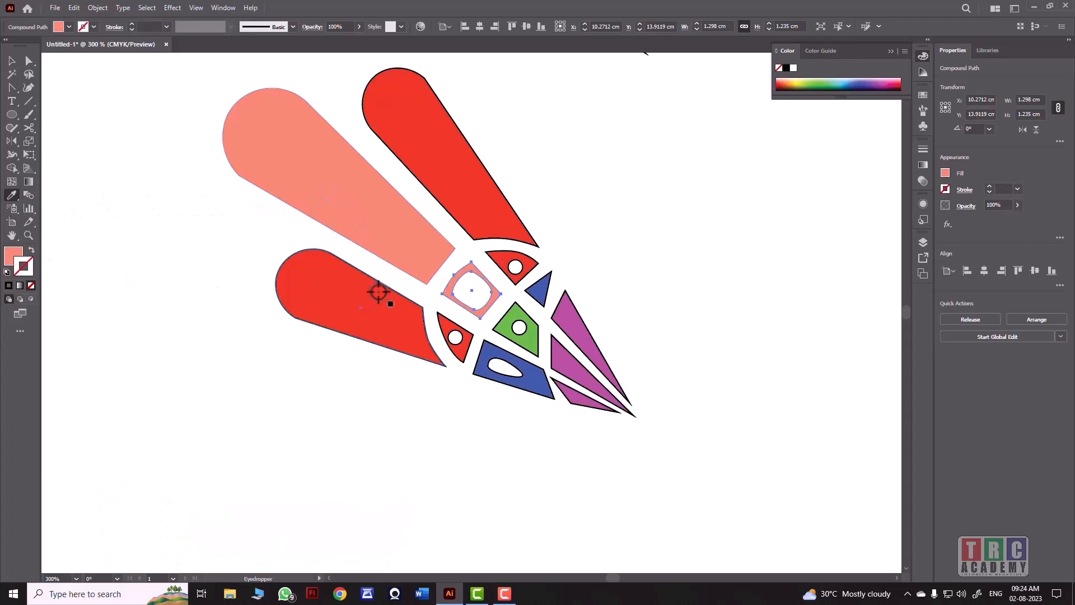
click(11, 60)
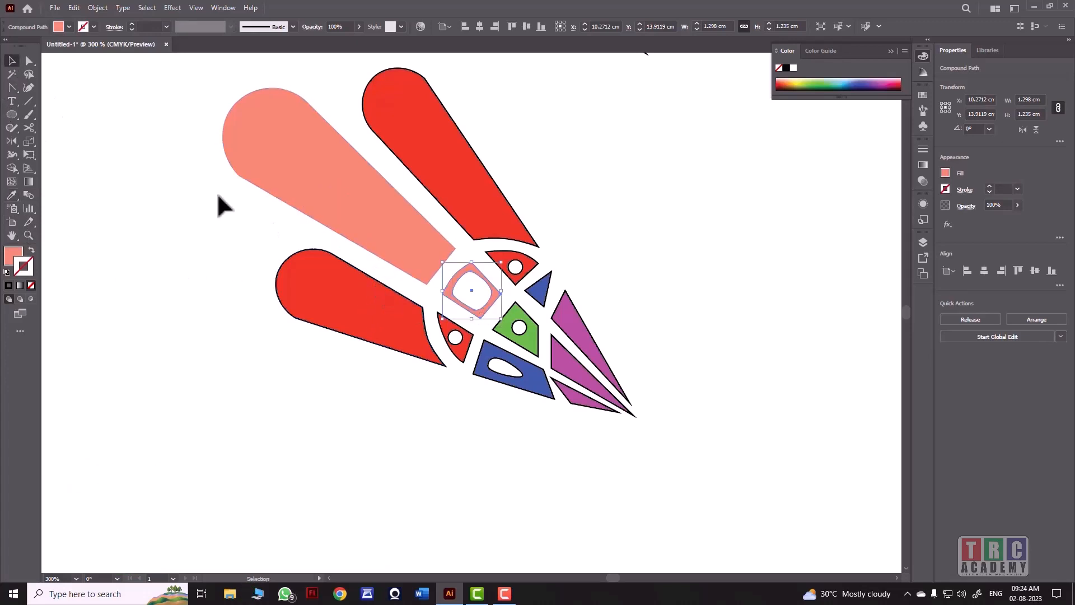
click(512, 320)
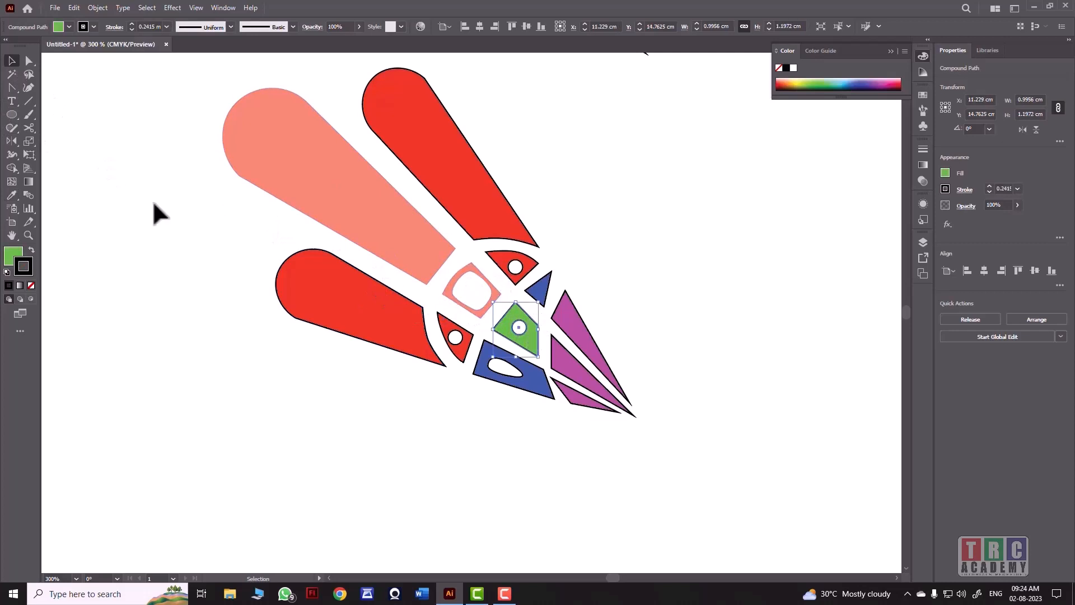
click(12, 195)
click(340, 199)
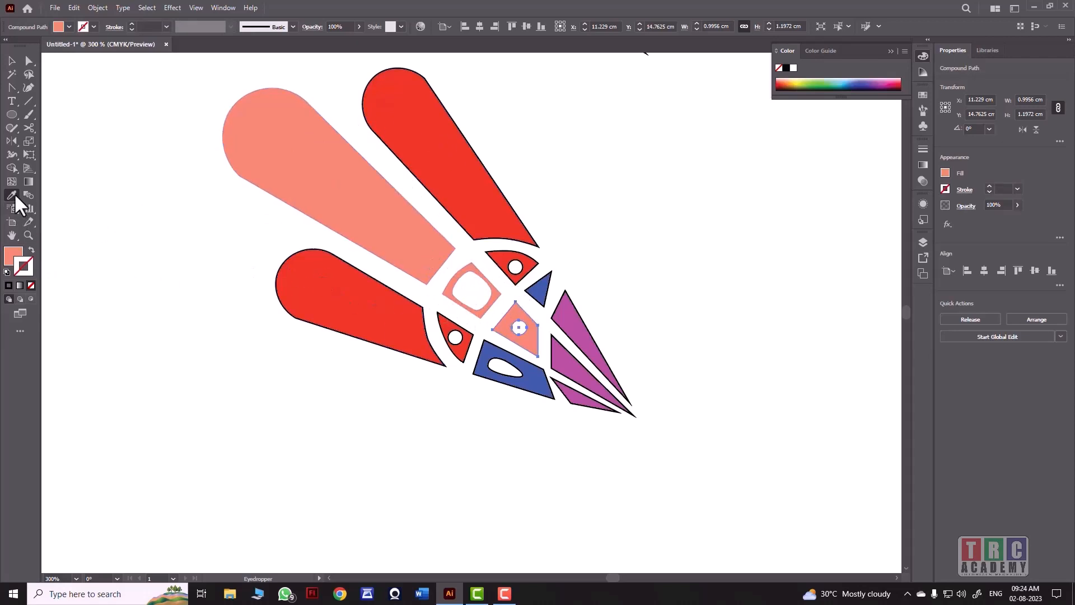
click(12, 61)
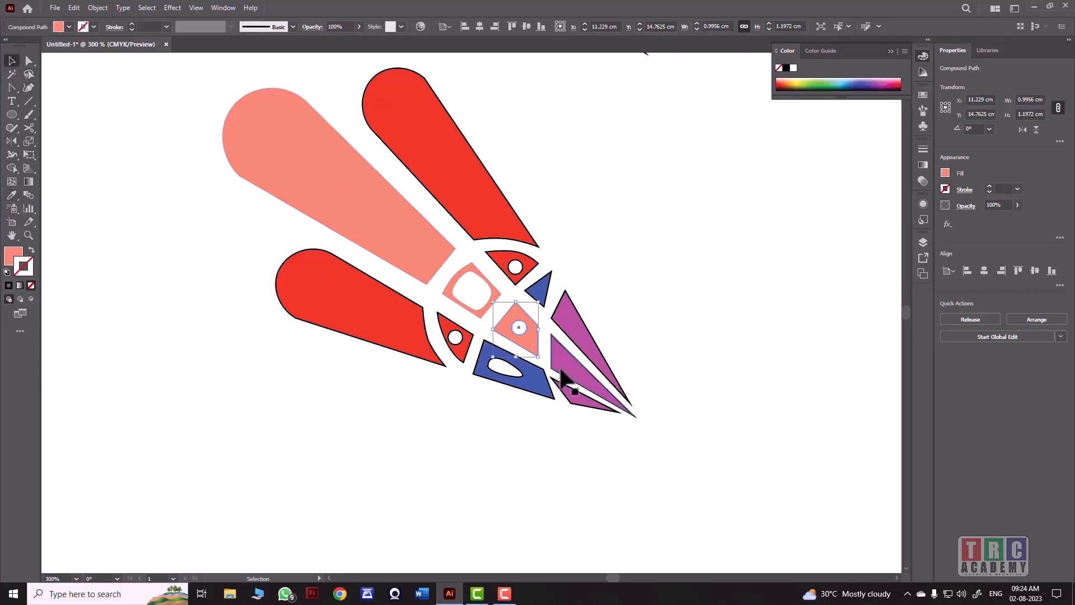
Step: Give the middle magenta spike the large petal's salmon fill with the Eyedropper and deselect it
click(571, 373)
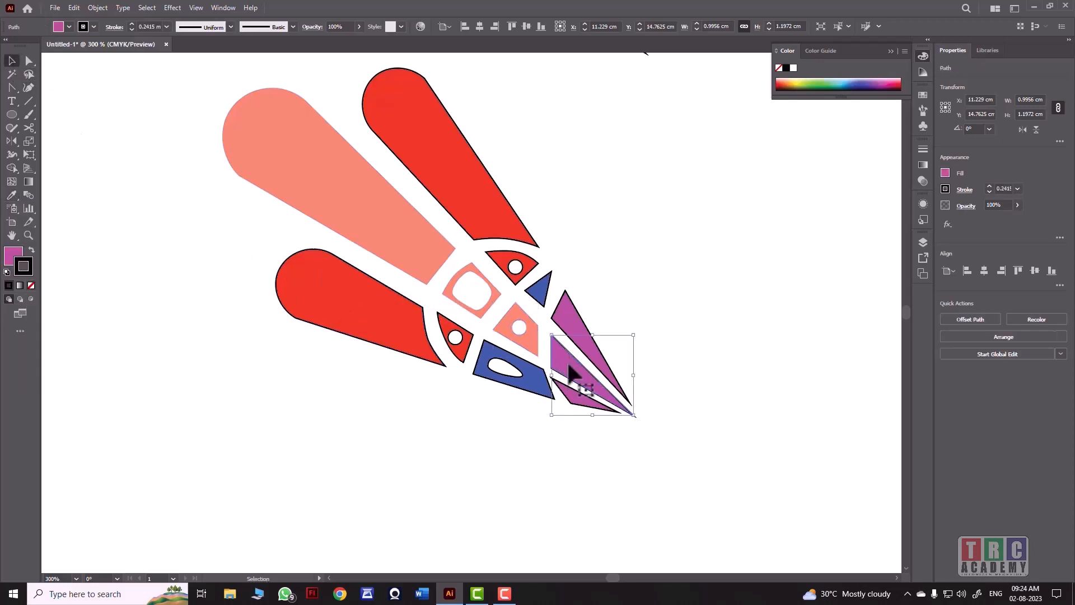
click(11, 196)
click(378, 214)
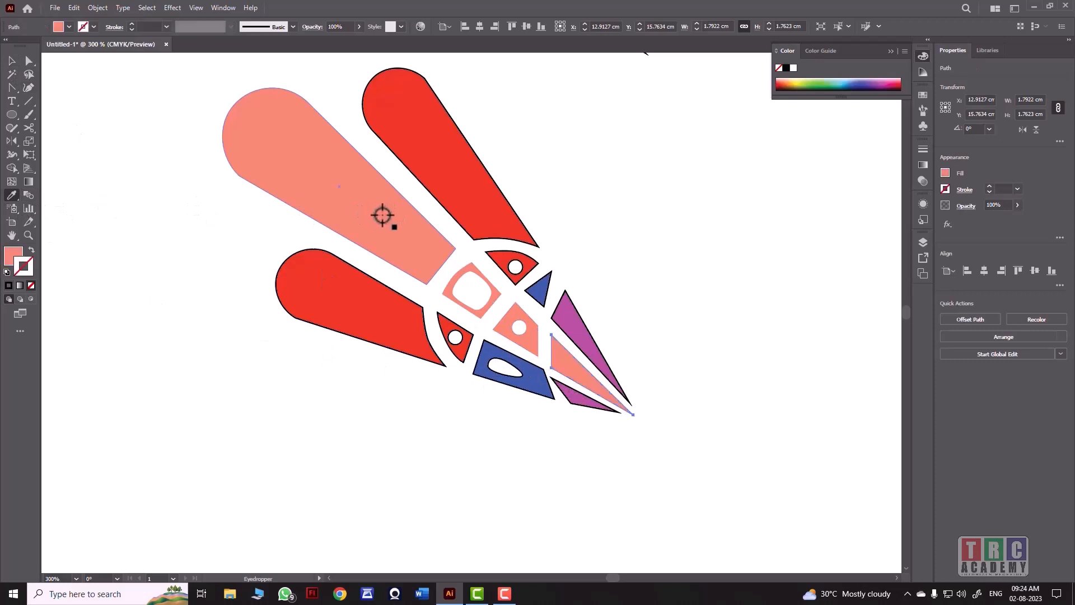
click(11, 60)
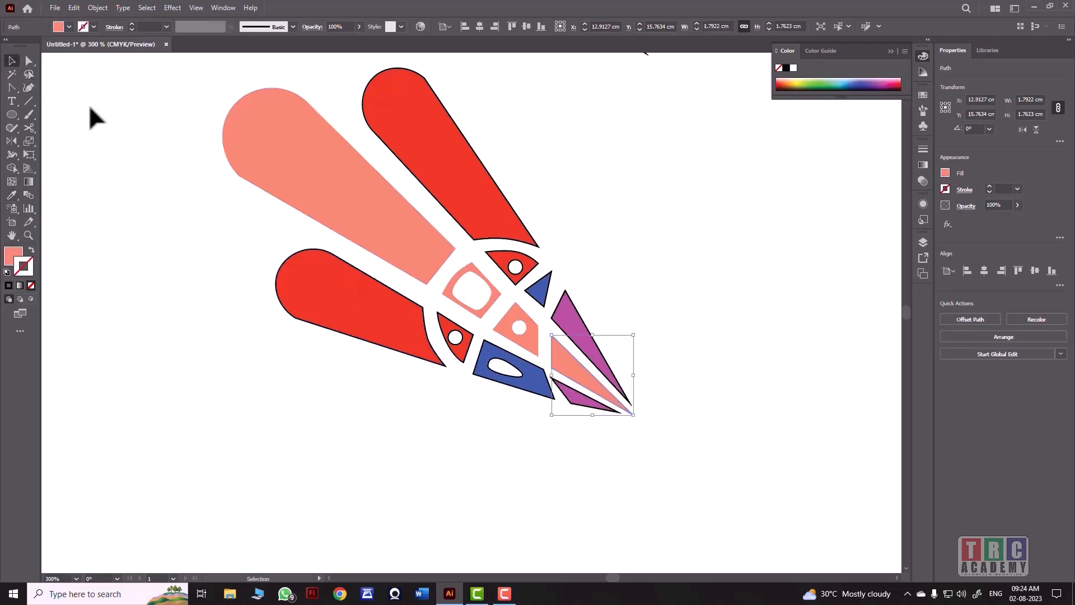
click(90, 107)
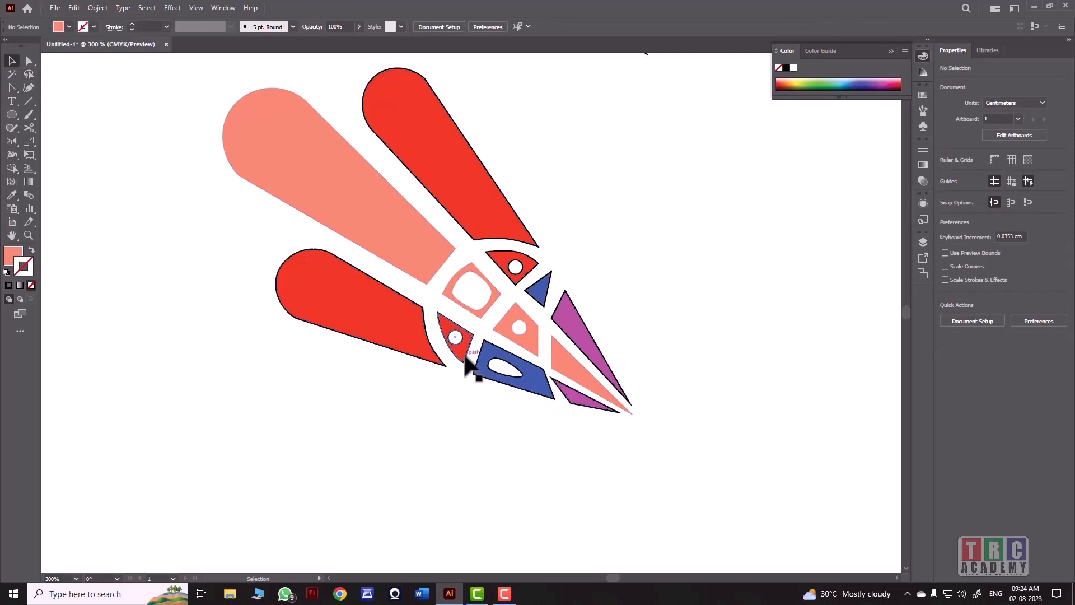
Step: Recolour the blue piece with the oval hole and the lower magenta spike together, sampling the red lower petal
click(498, 376)
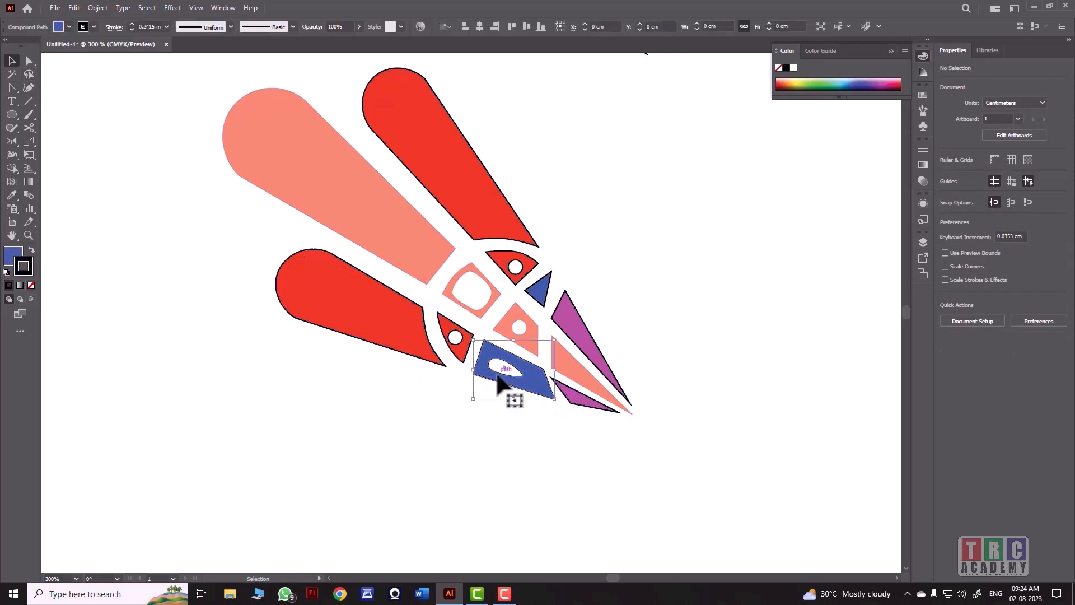
shift+click(573, 397)
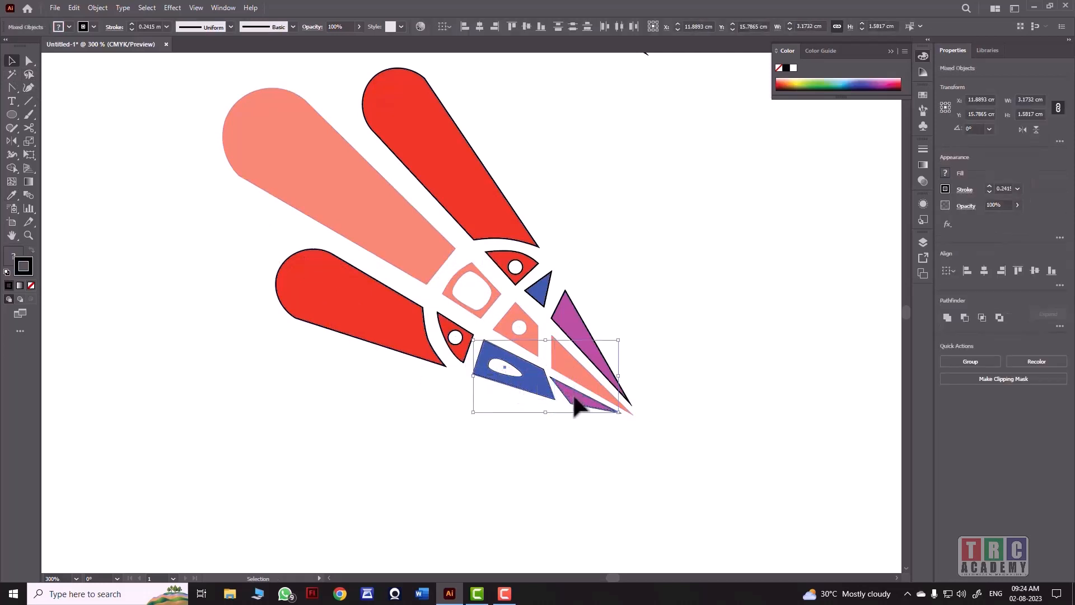
click(12, 195)
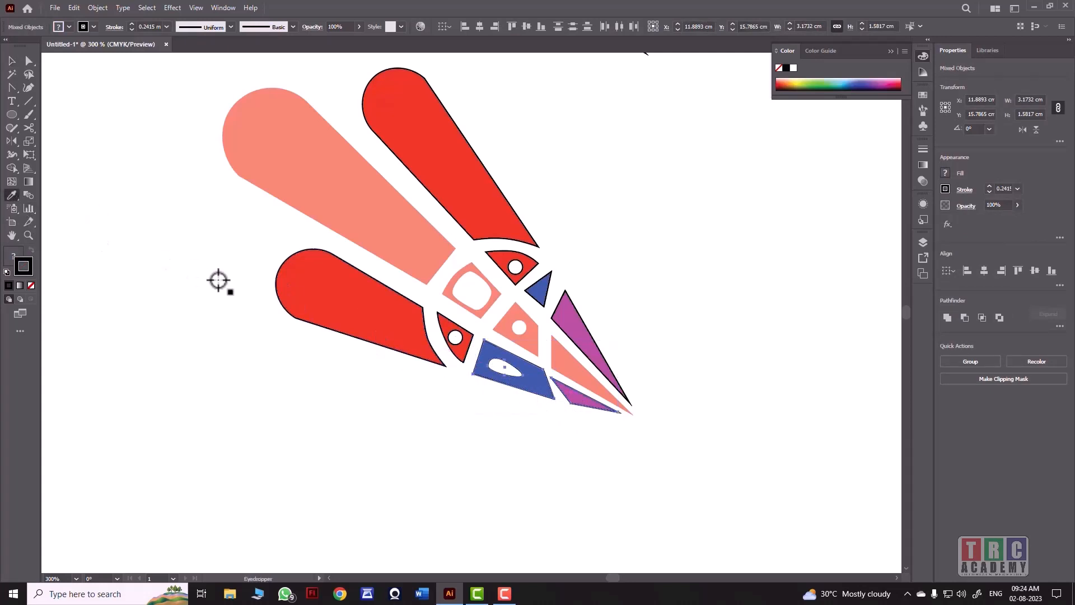
click(313, 296)
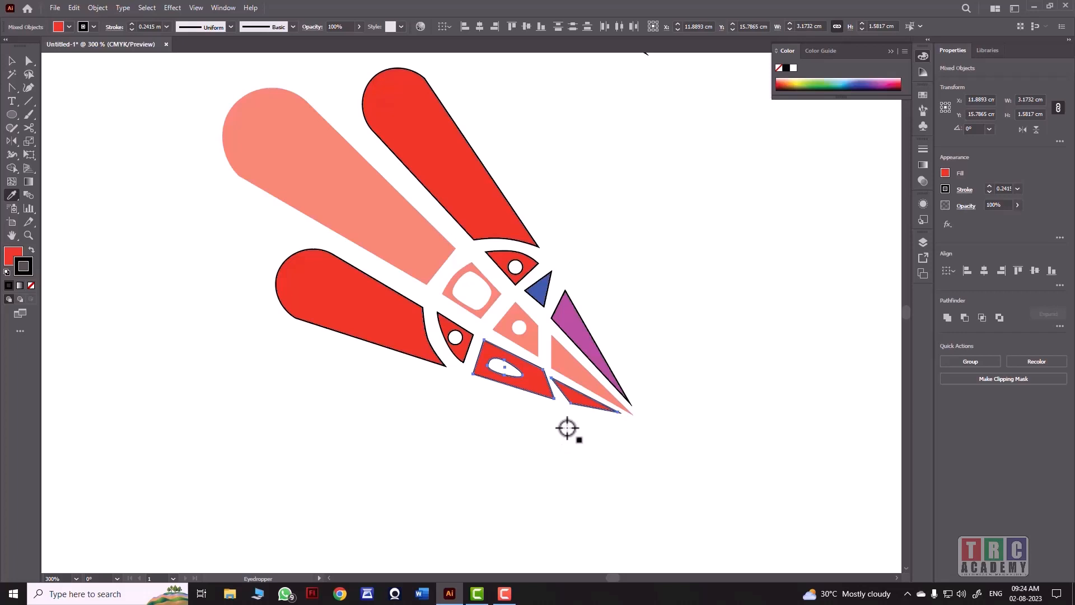
click(11, 60)
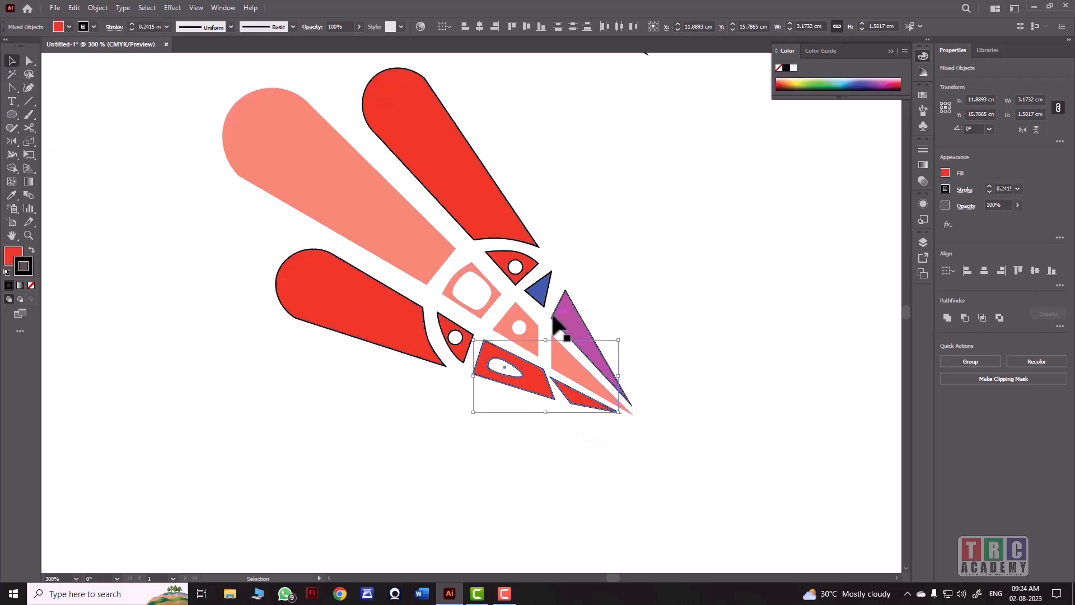
Step: Select the blue triangle and upper magenta spike with the two recoloured lower pieces, apply the red petal's appearance to all four, and deselect
click(541, 293)
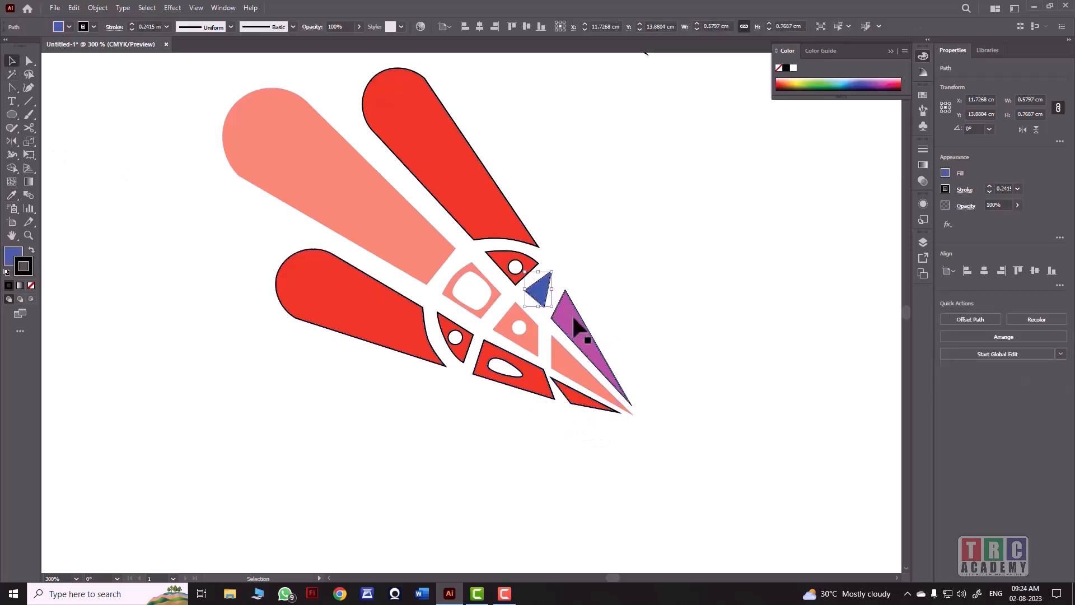
shift+click(578, 326)
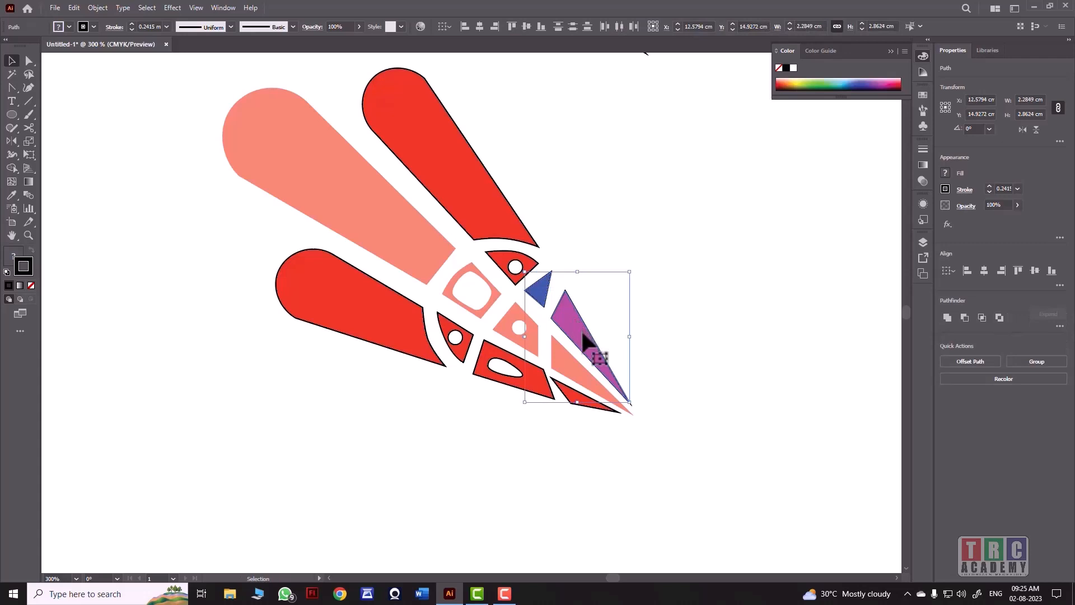
click(496, 363)
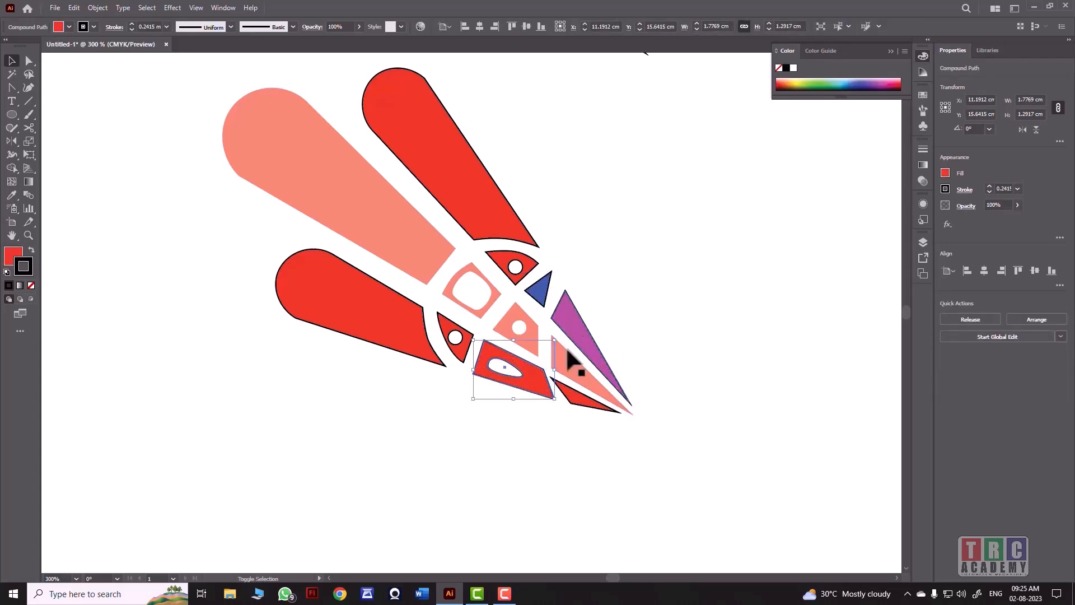
shift+click(584, 403)
shift+click(570, 326)
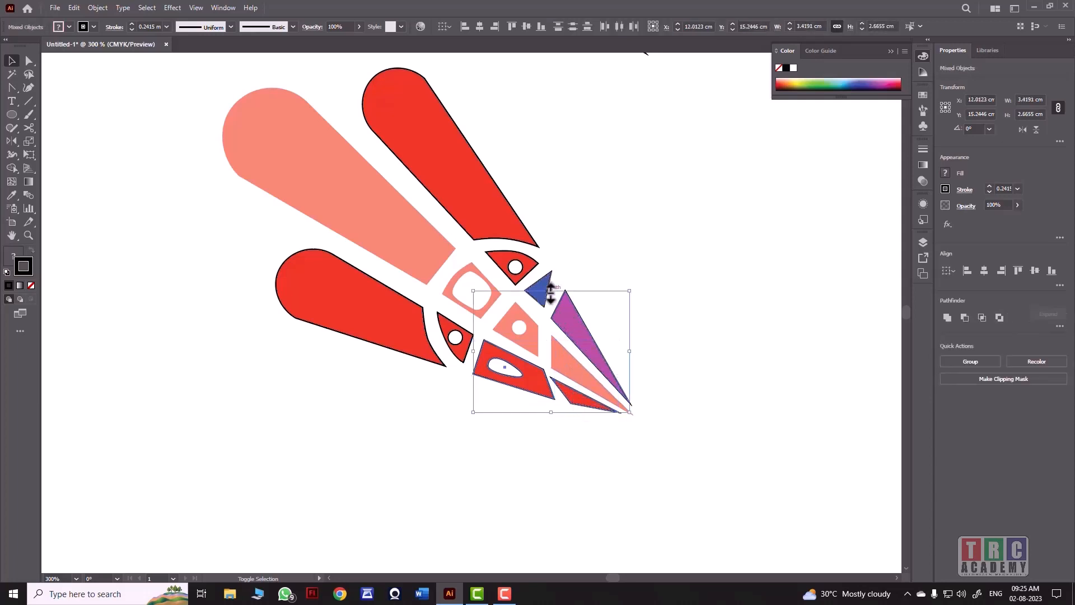
shift+click(543, 286)
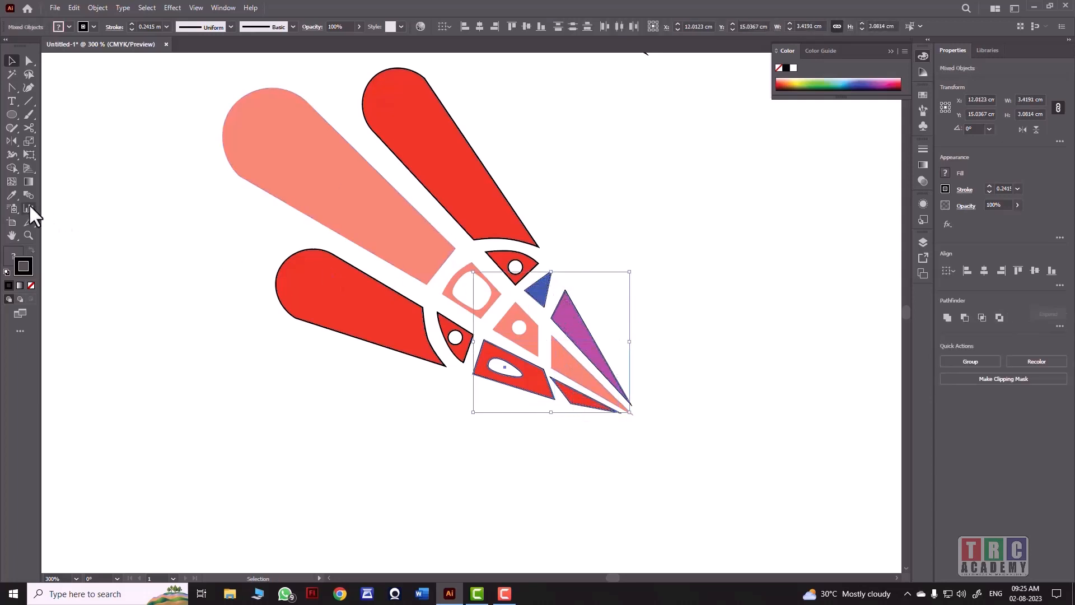
click(12, 195)
click(312, 287)
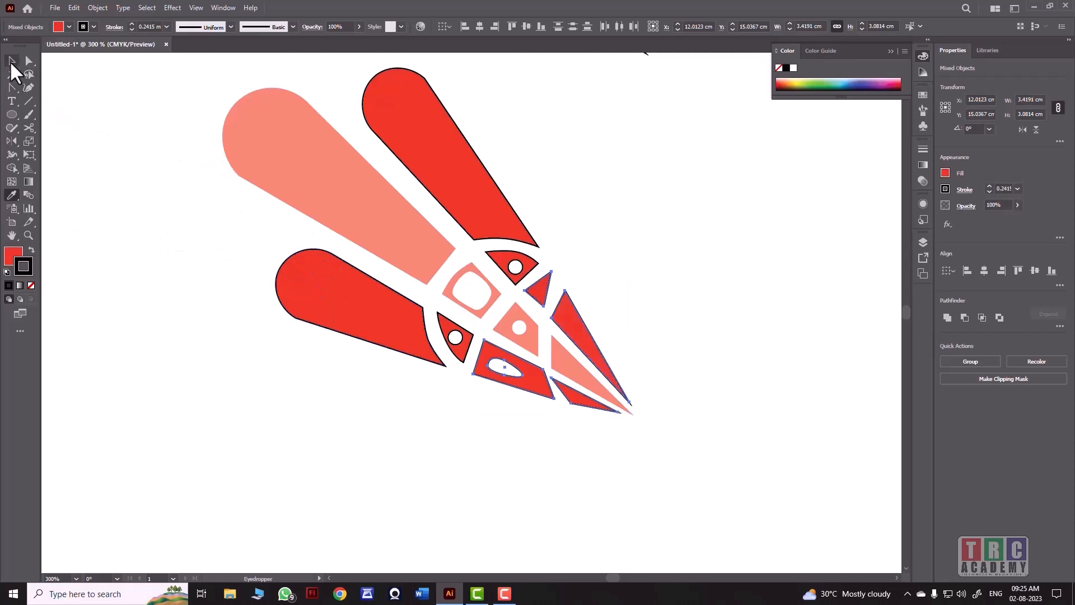
click(12, 60)
click(191, 273)
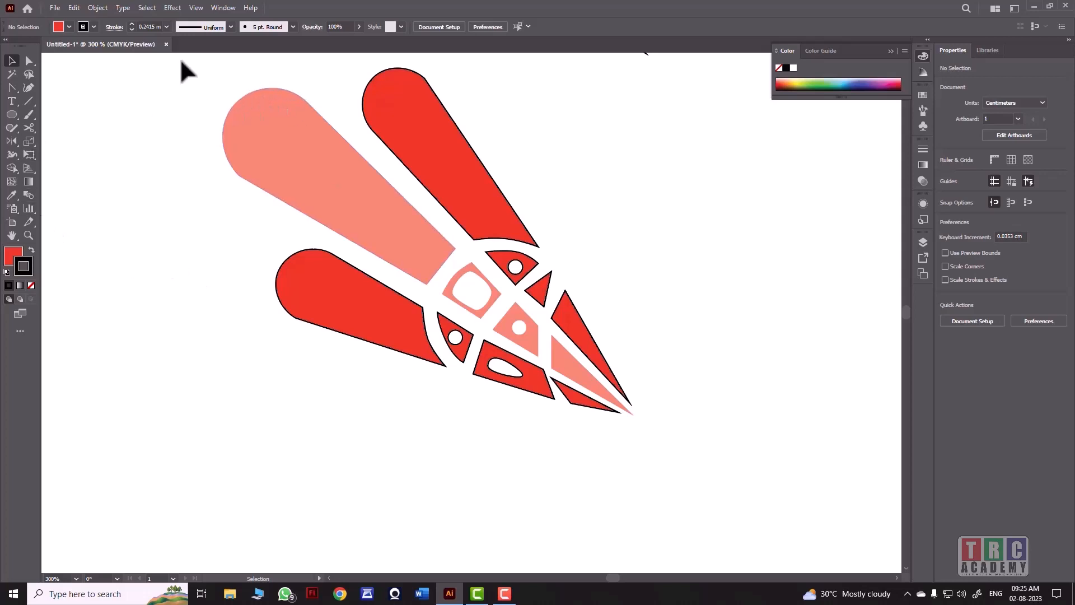
Step: Select all parts of the recoloured artwork and group them
drag(181, 61, 657, 431)
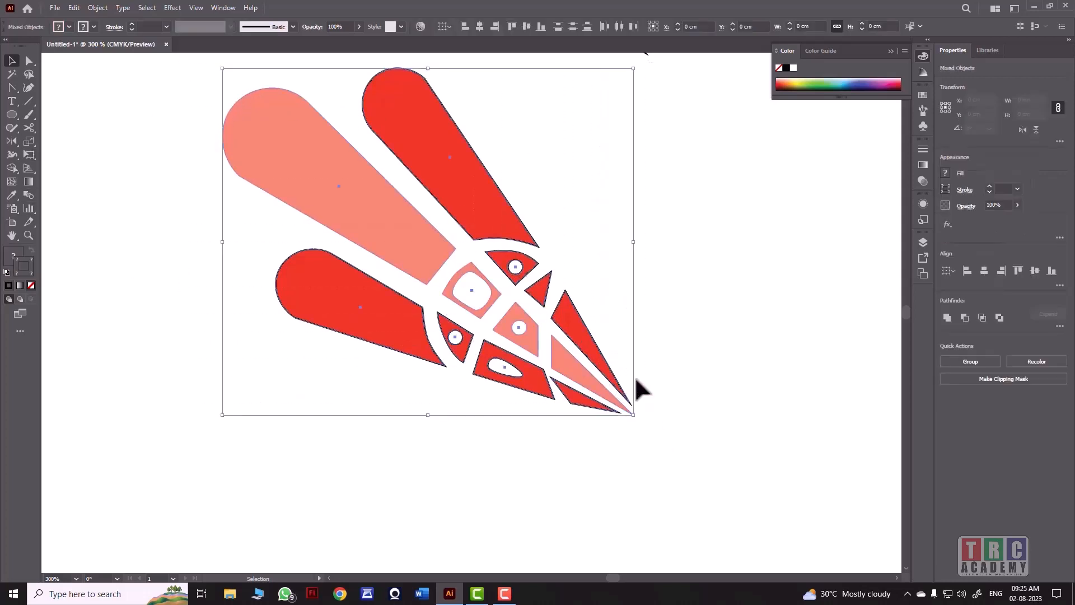
click(98, 8)
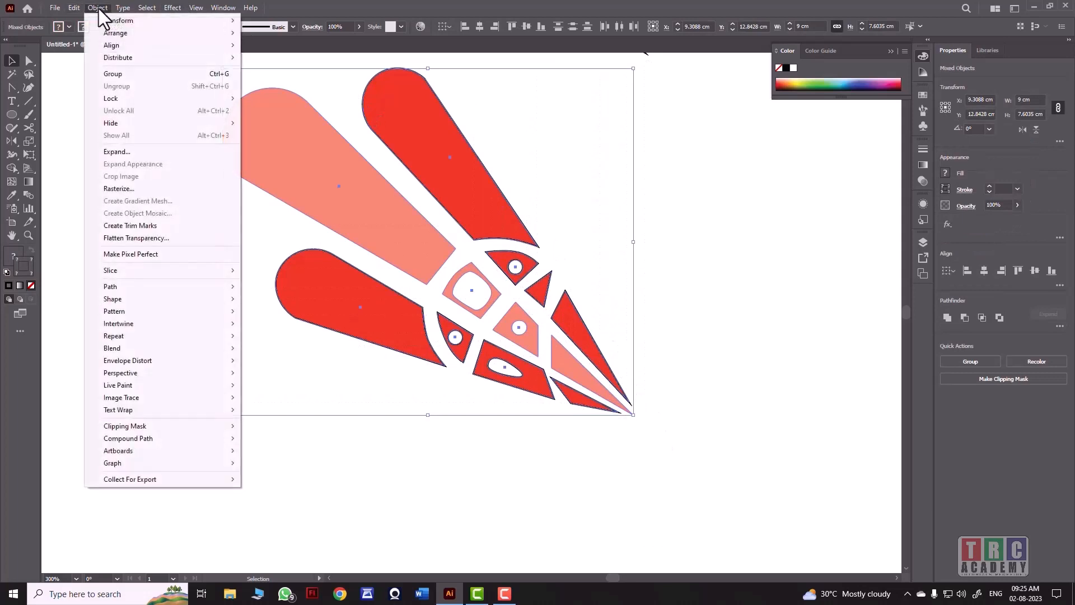
click(119, 73)
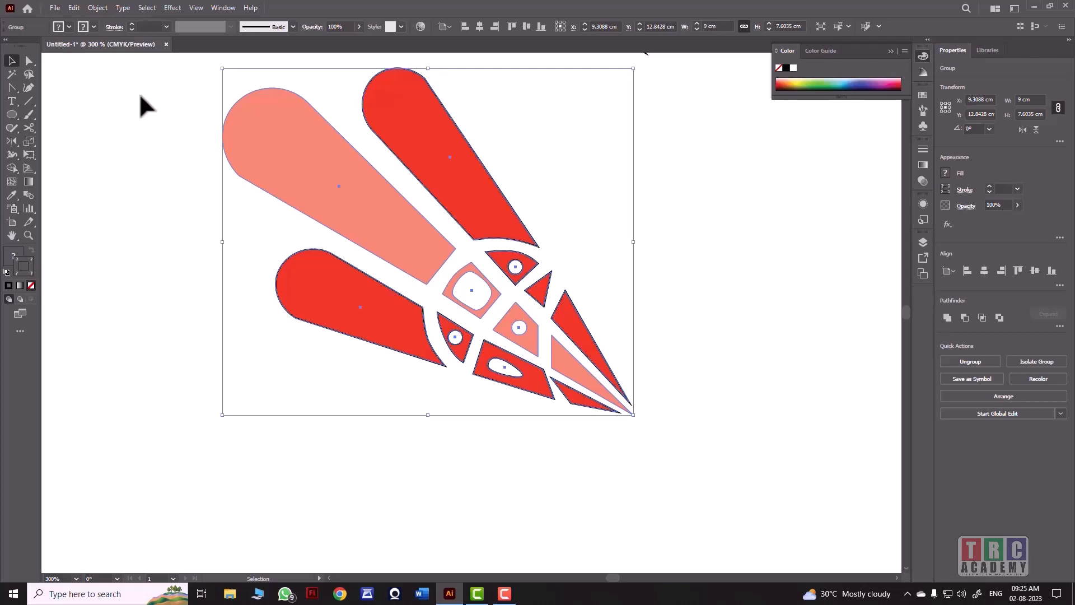
Step: Nudge the recoloured group slightly to the right and place a duplicate directly below it on the artboard
key(ctrl+1)
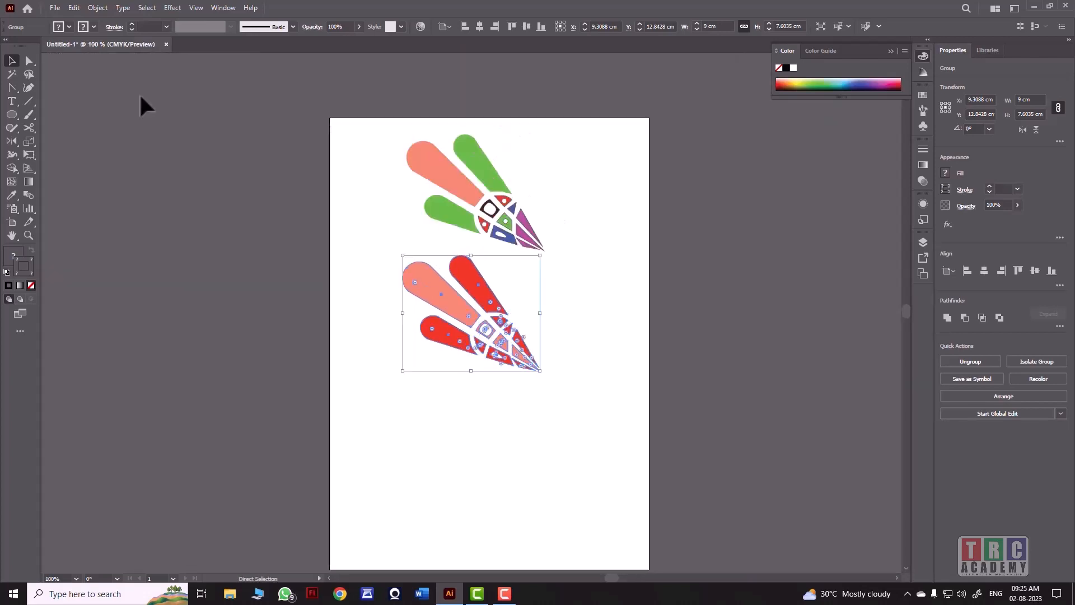
key(Right)
key(Right)
key(Right)
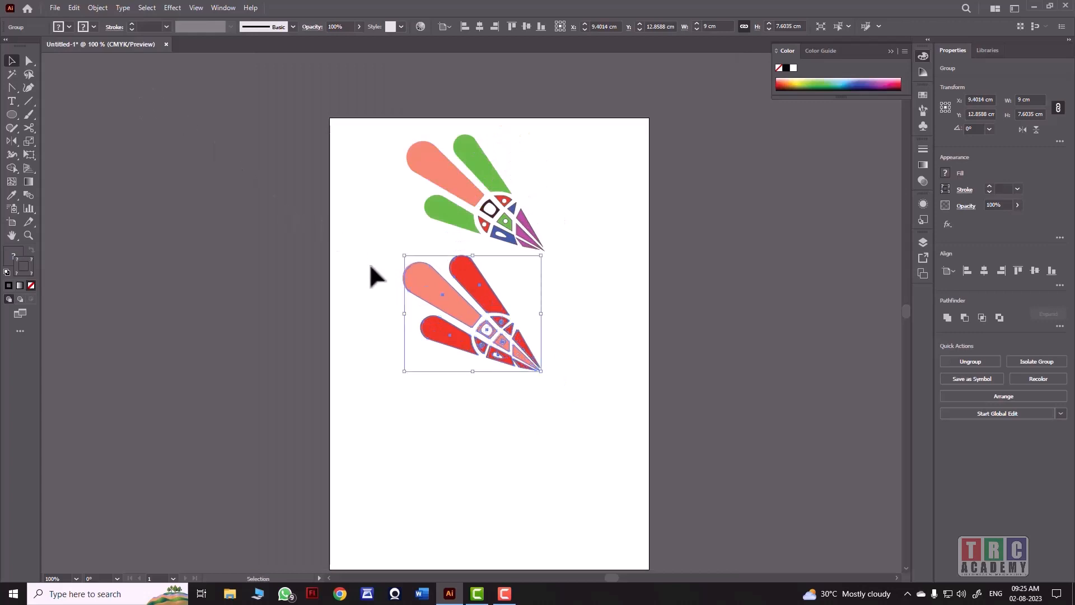
drag(423, 283, 431, 419)
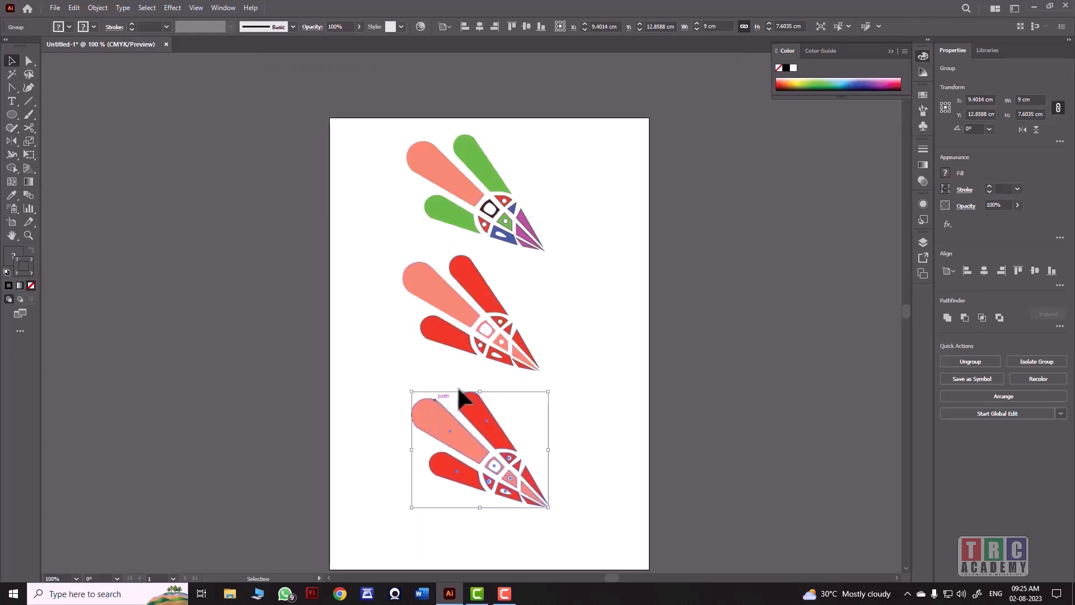
Step: Fill the lowest copy of the artwork with pure black (000000) and deselect it
double_click(11, 257)
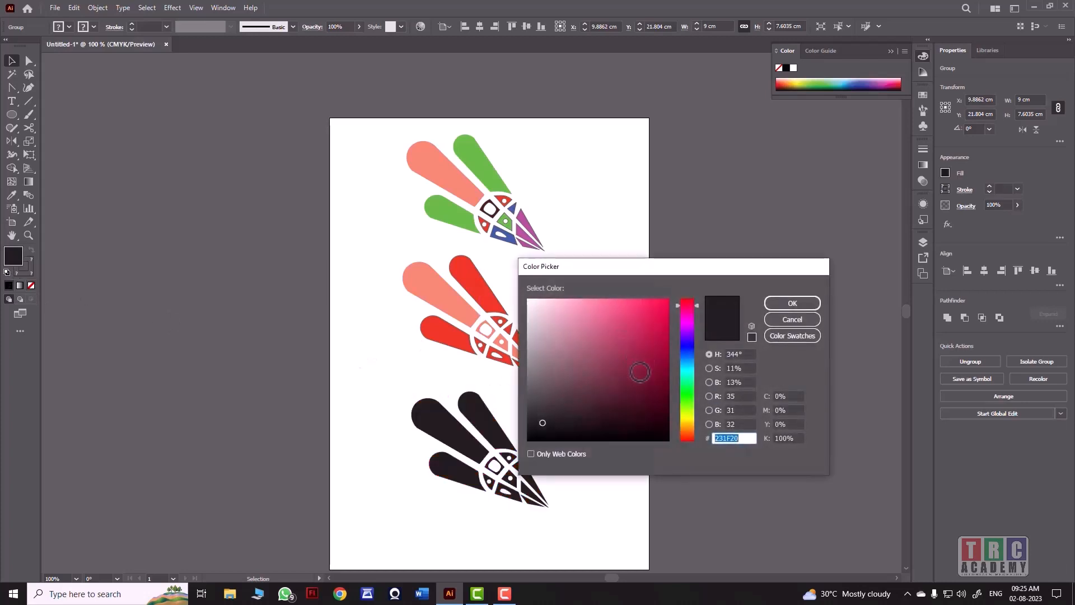
drag(640, 399, 664, 441)
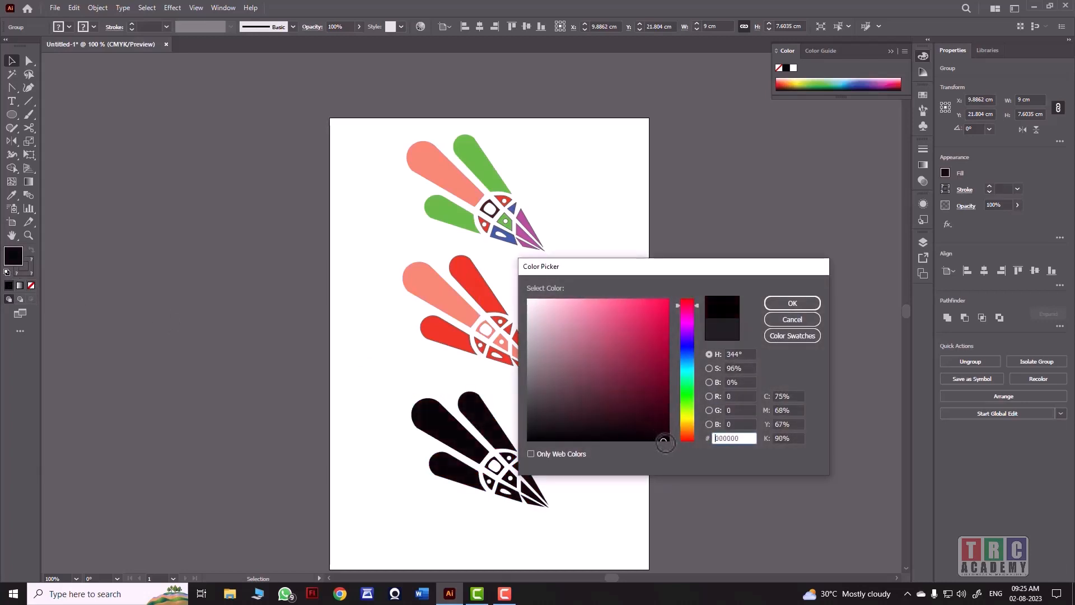
click(787, 303)
click(300, 267)
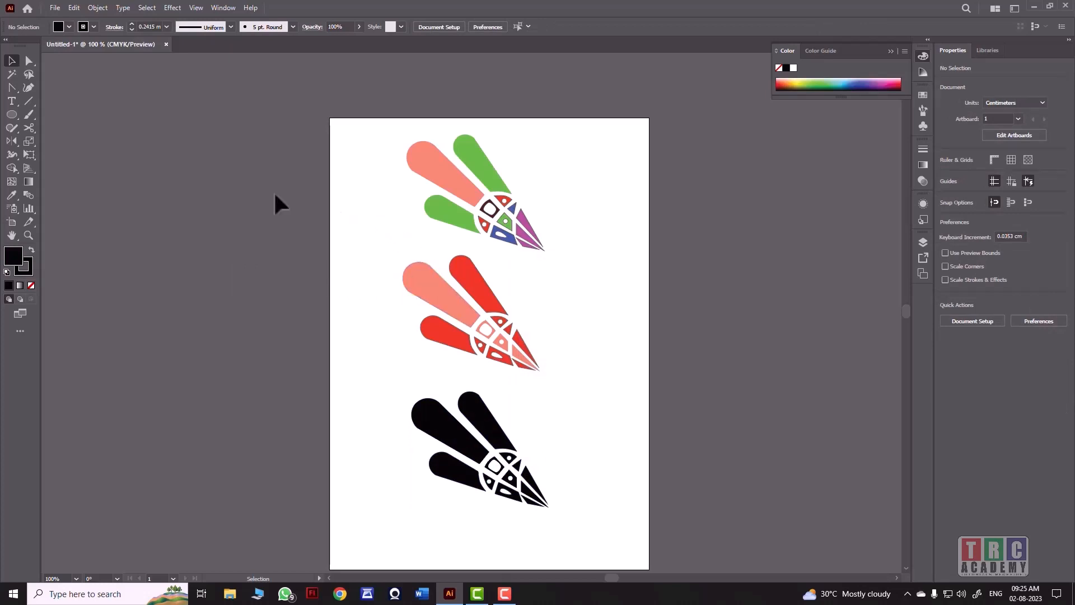
Step: Add the text label "MULTI COLOR" beside the top artwork and shift it slightly down
click(12, 102)
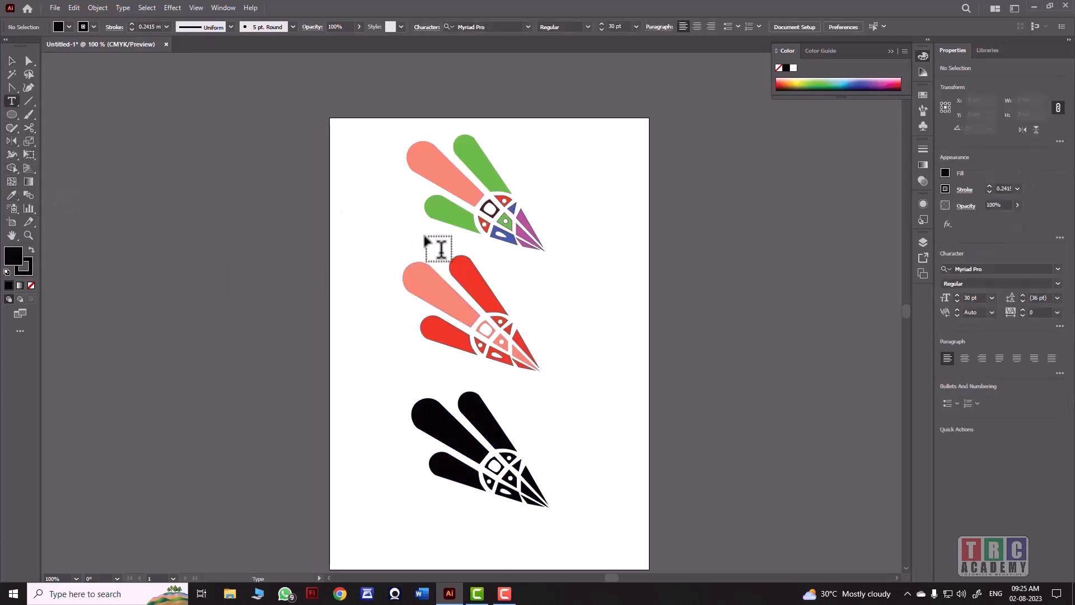
click(344, 205)
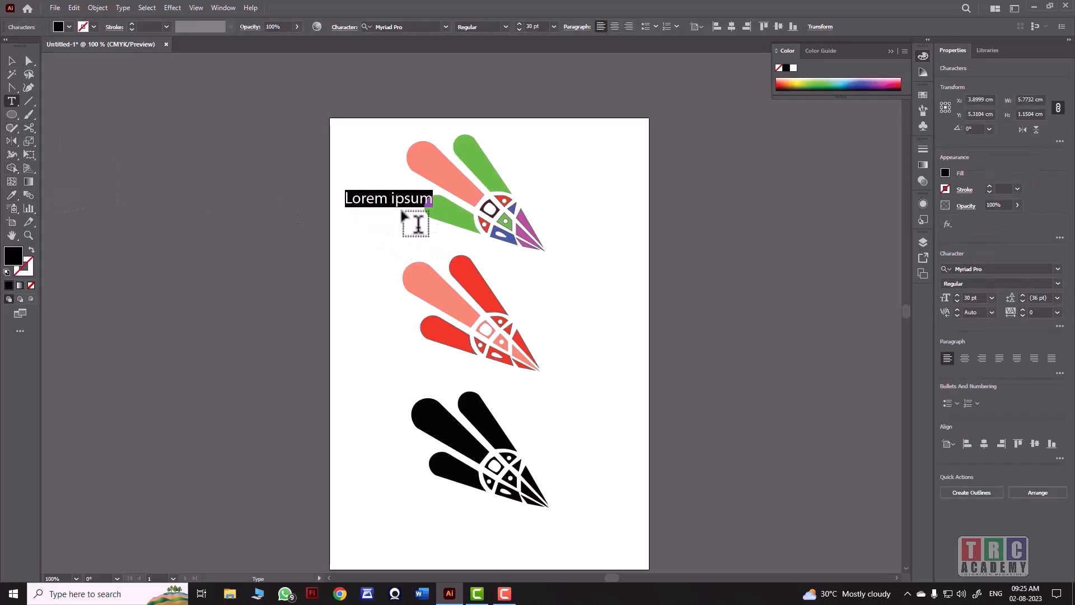
text(MULTI)
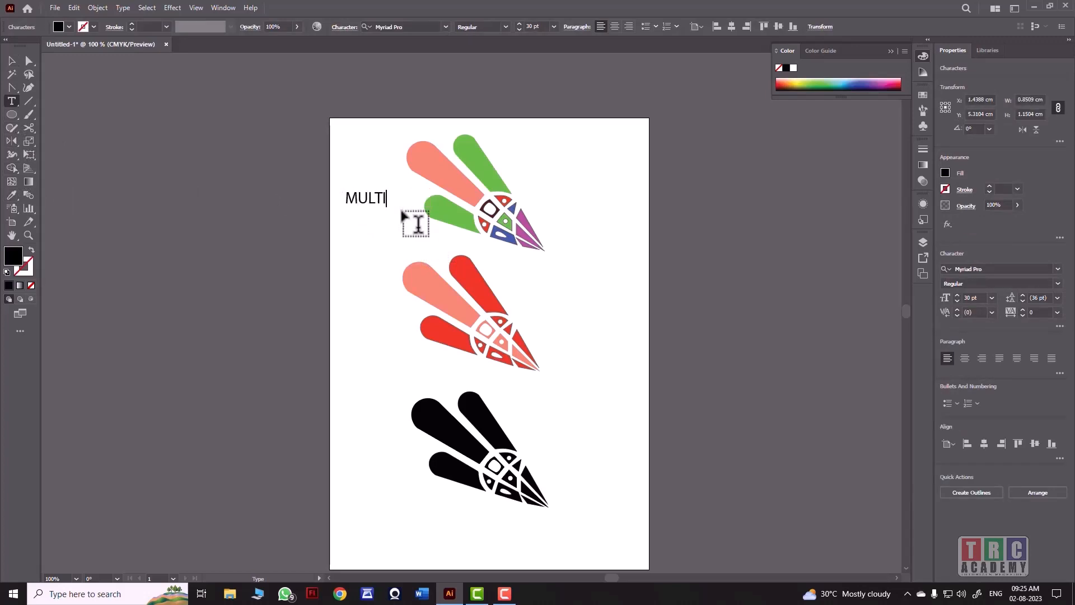
text( COLOR)
double_click(12, 62)
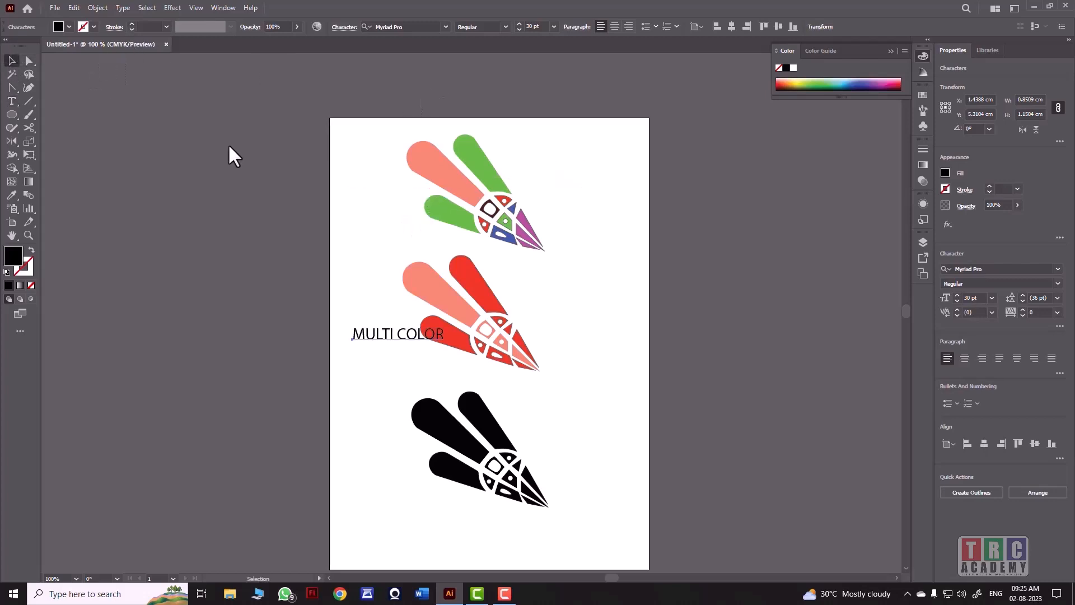
click(590, 383)
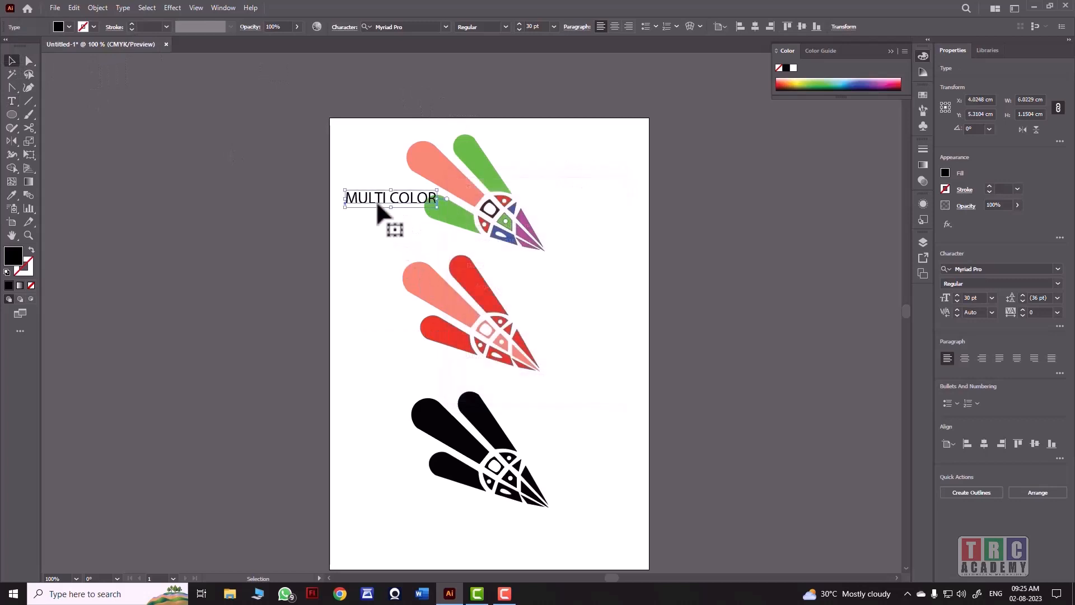
double_click(376, 202)
drag(377, 207, 375, 237)
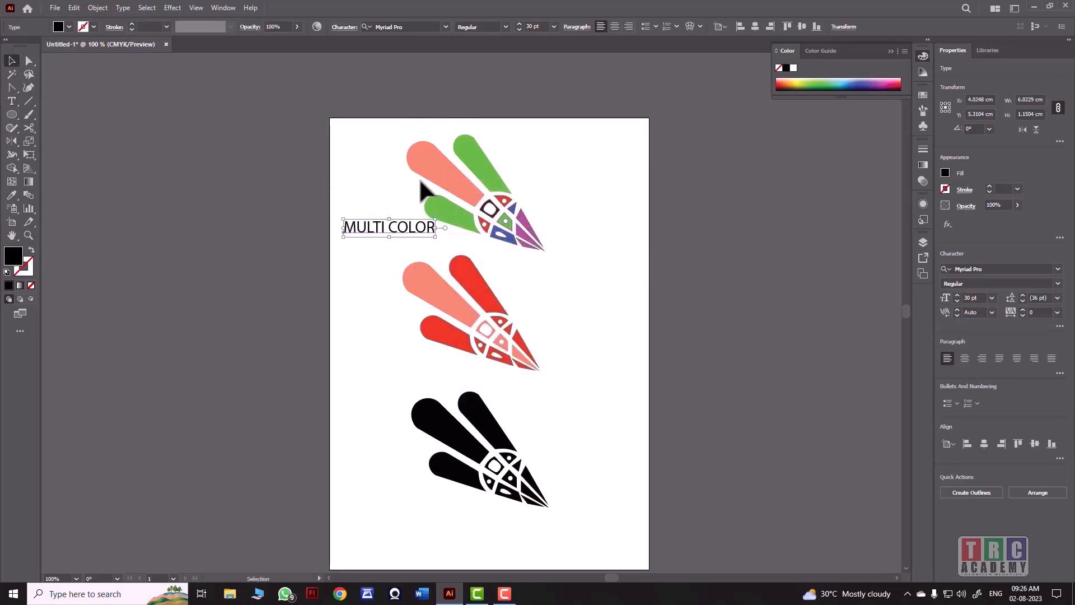
Step: Move the three artwork groups together to the right, clear of the label, and raise the MULTI COLOR label beside the top artwork
drag(430, 110, 561, 527)
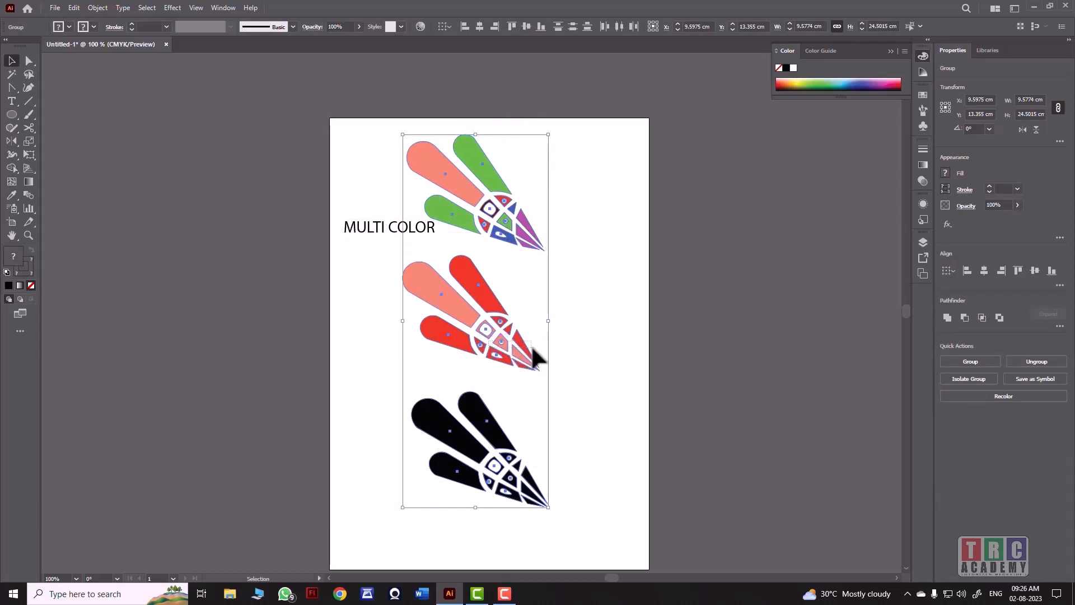
click(476, 336)
click(575, 348)
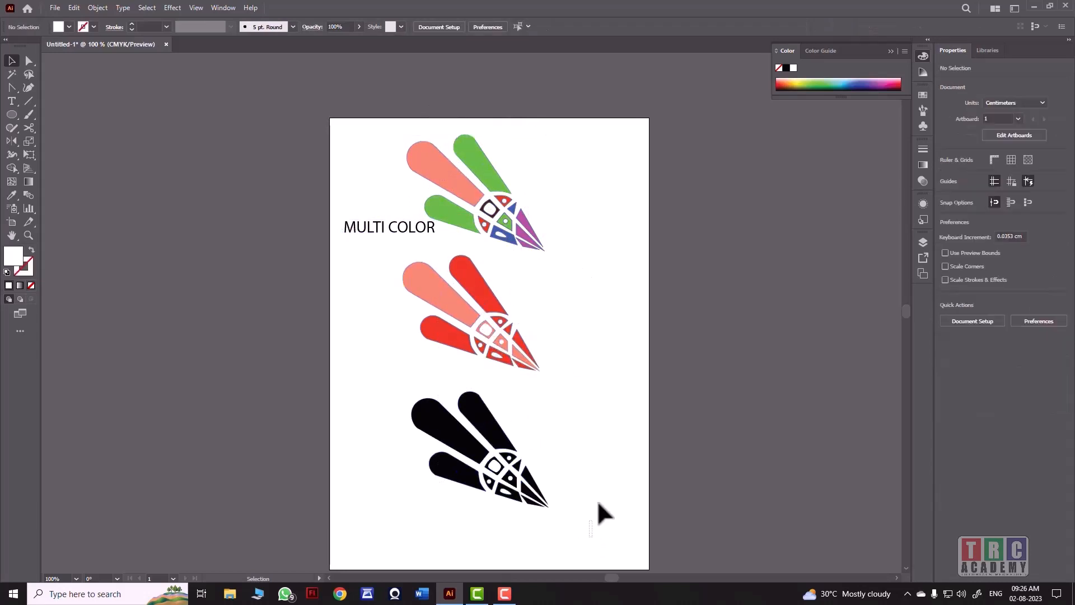
drag(597, 500, 491, 149)
drag(507, 227, 548, 228)
click(401, 231)
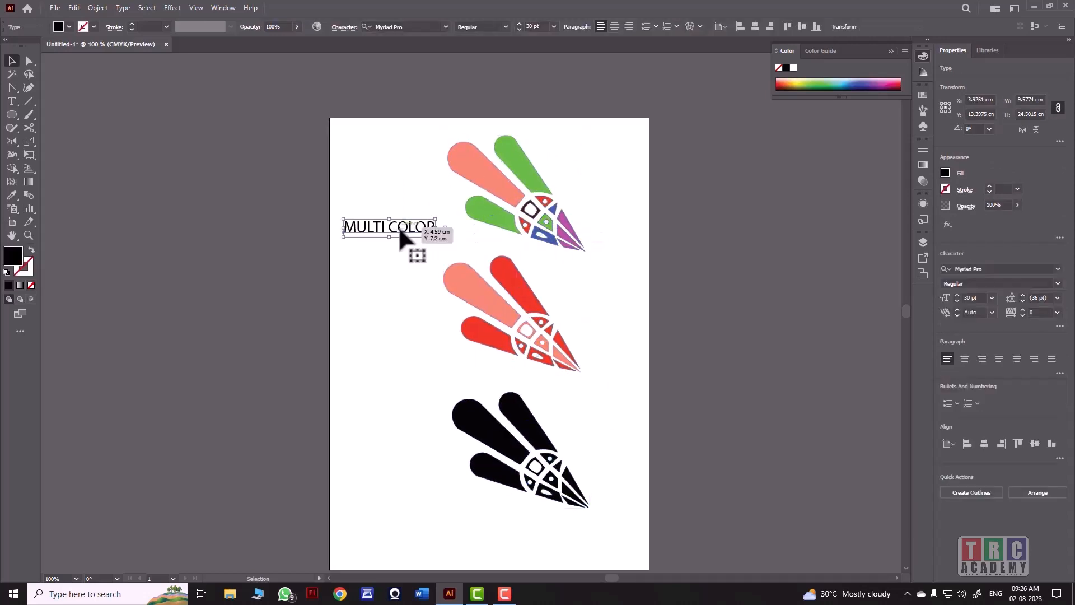
drag(400, 230, 396, 186)
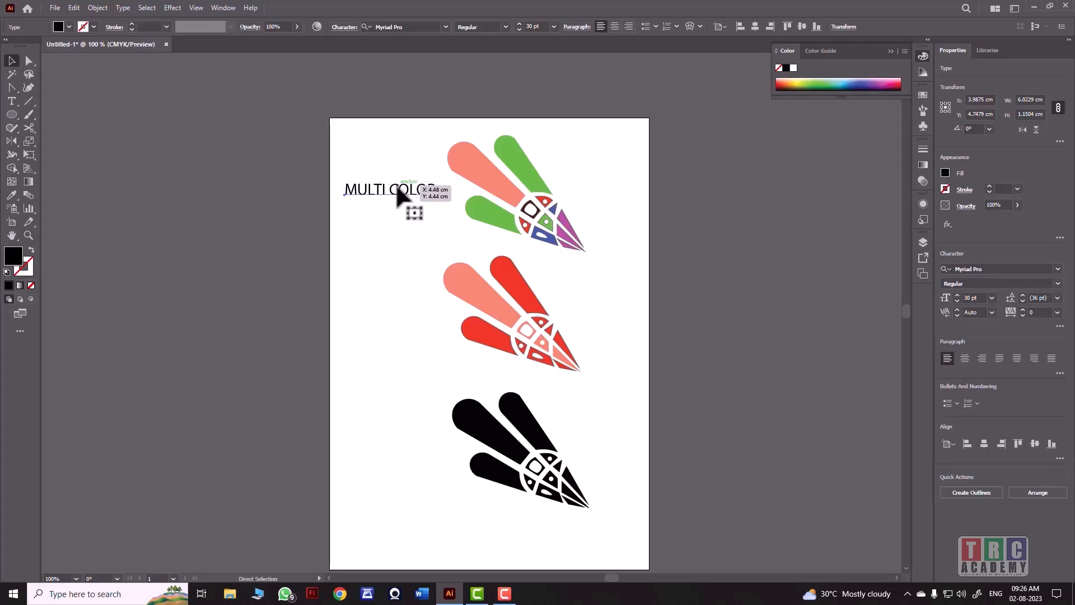
Step: Place a copy of the MULTI COLOR label beside the red artwork and change its wording to "TWO COLOR"
key(ctrl+c)
key(ctrl+v)
drag(458, 326, 383, 328)
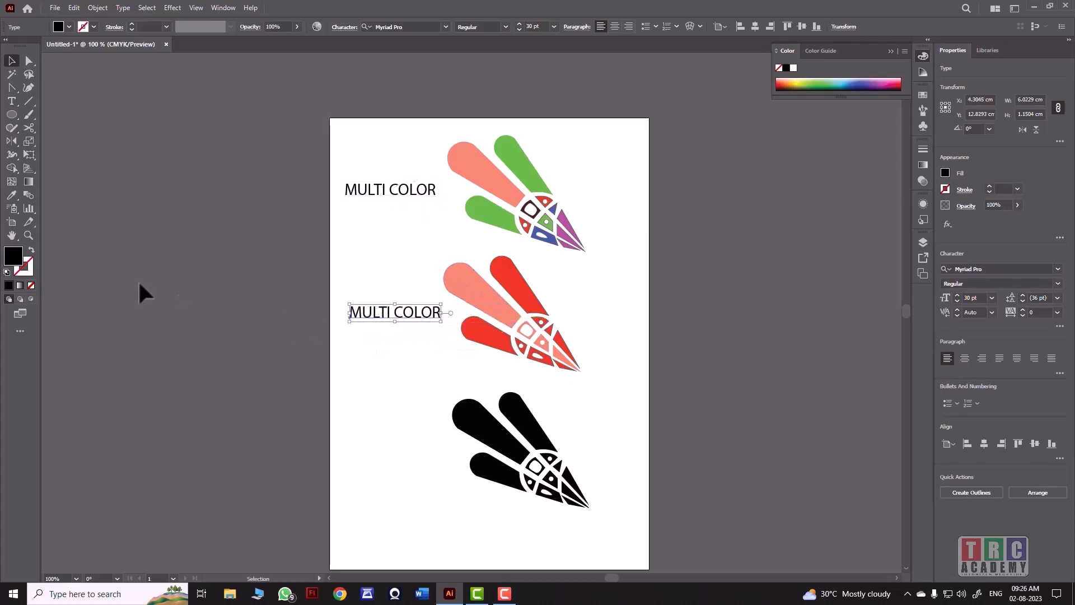
click(11, 101)
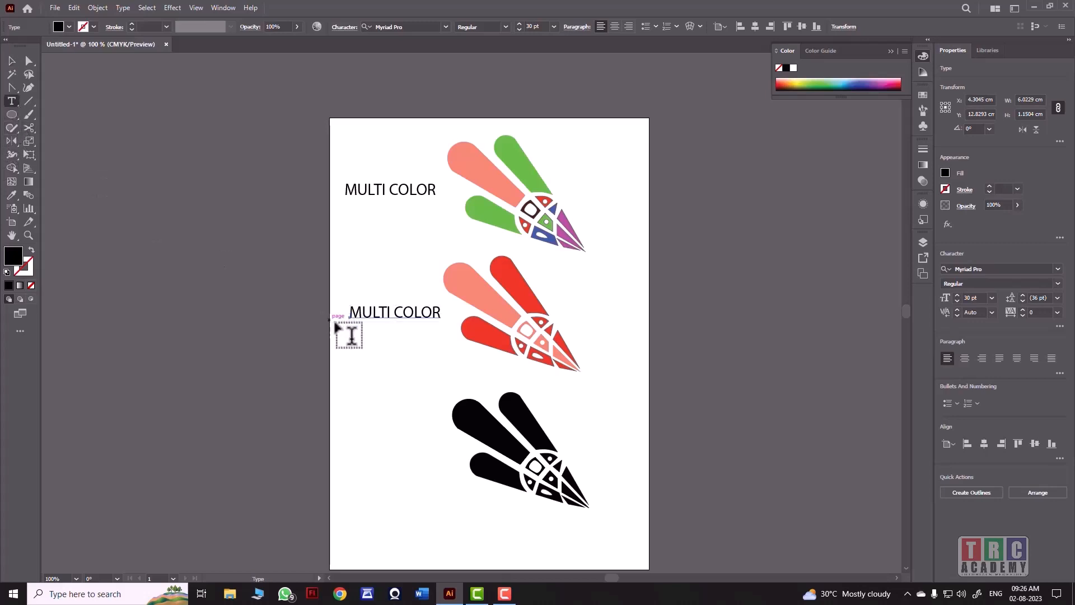
drag(351, 313, 382, 313)
text(TWO)
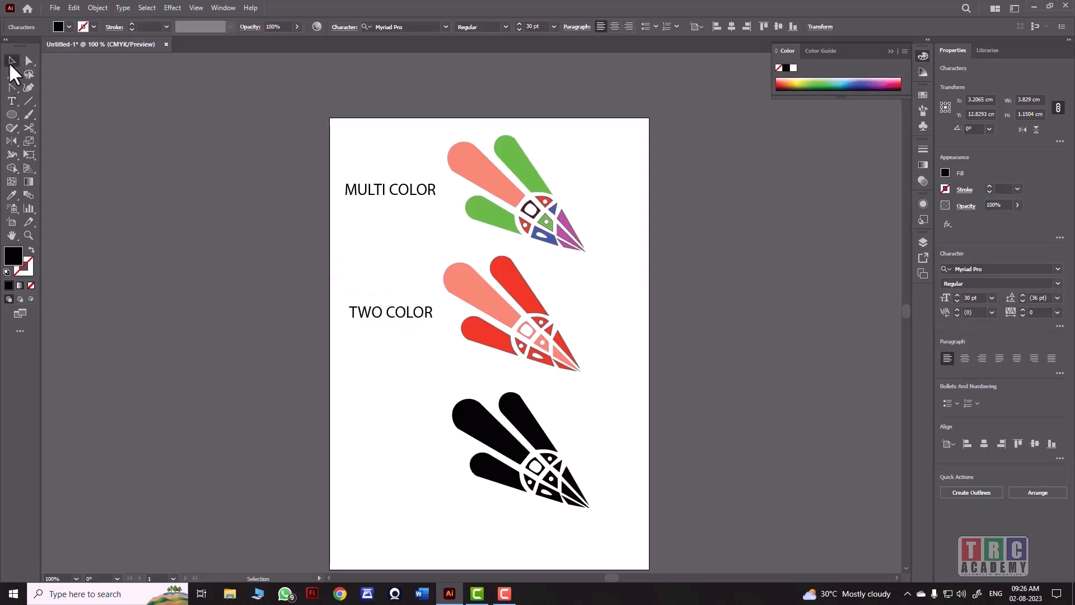
Step: Place a copy of the TWO COLOR label beside the black artwork and change its wording to "SINGLE COLOR"
click(11, 60)
key(ctrl+v)
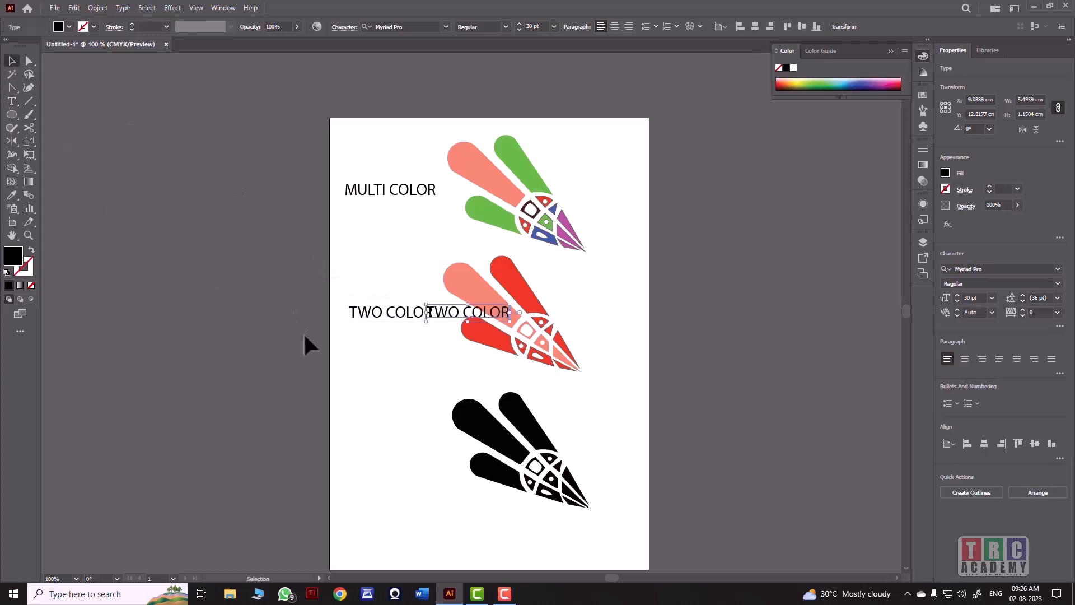
drag(448, 335, 382, 449)
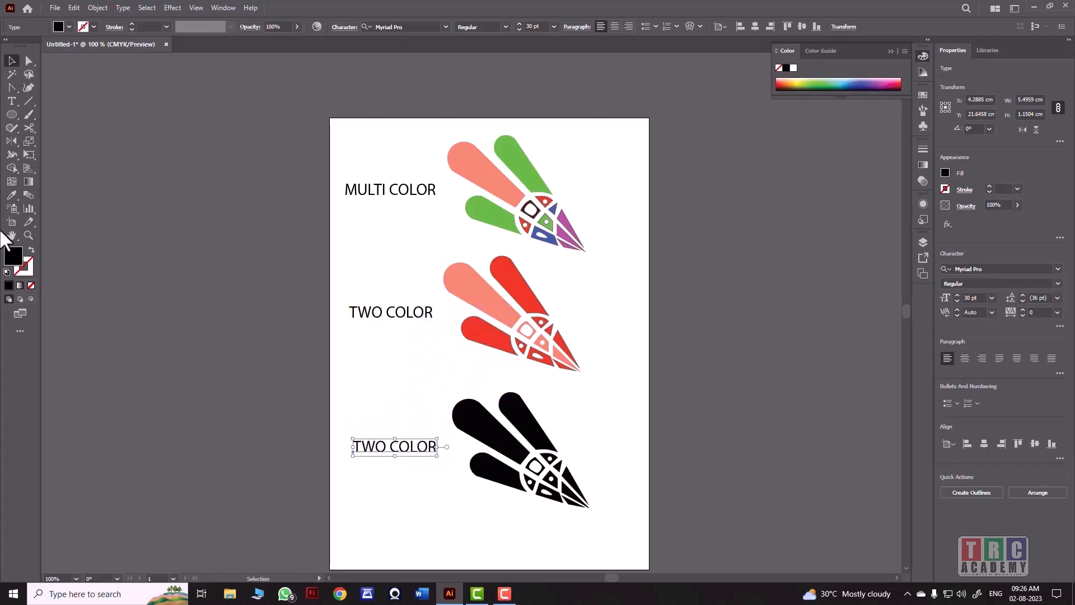
click(13, 103)
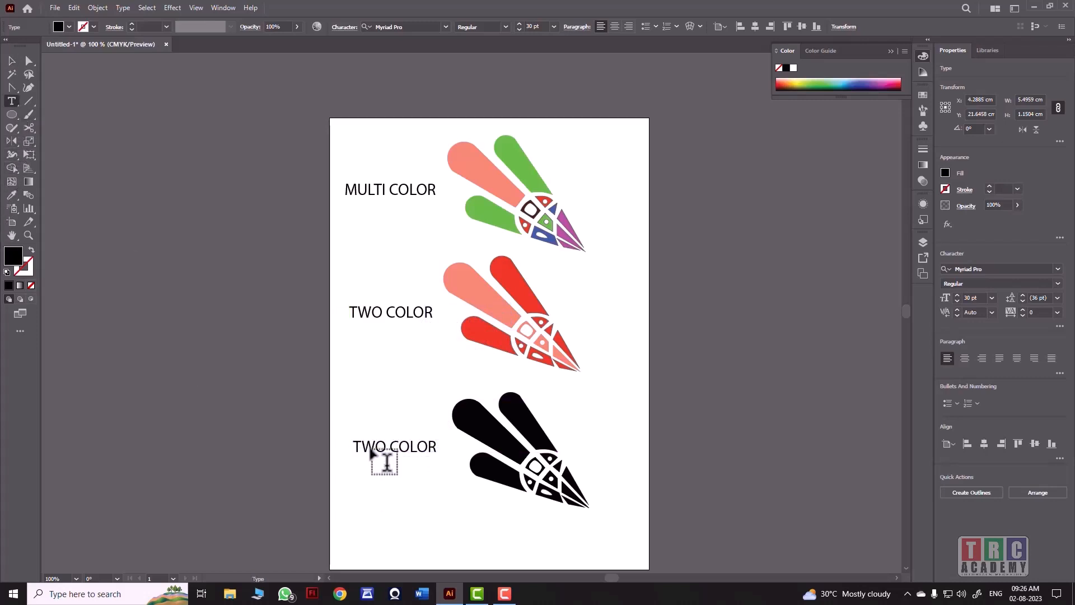
mouse_move(362, 448)
mouse_down()
mouse_move(385, 448)
mouse_move(342, 448)
mouse_up()
text(SINGL)
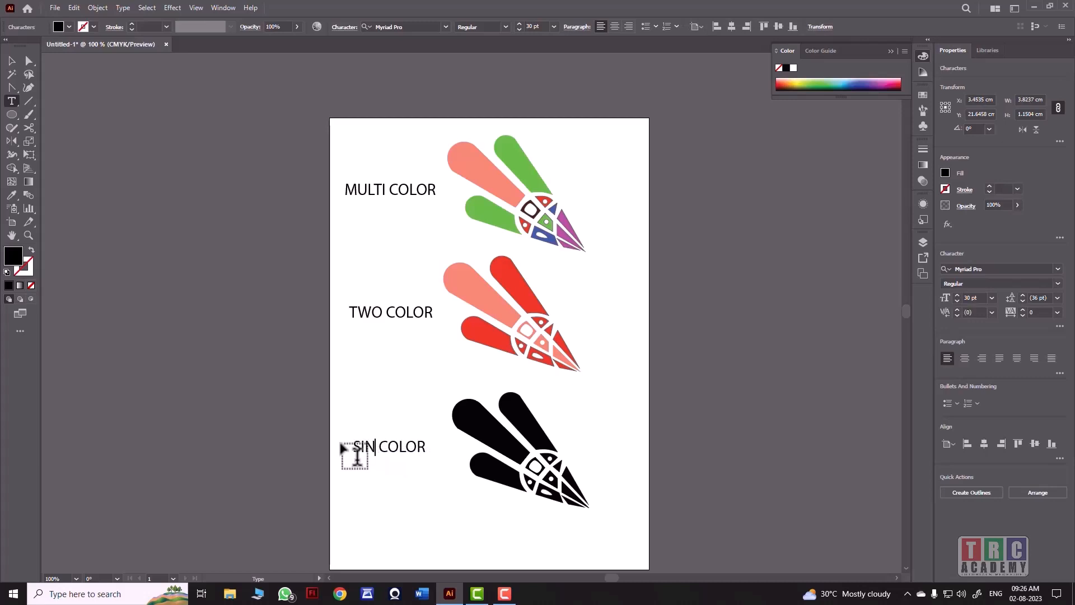
text(E)
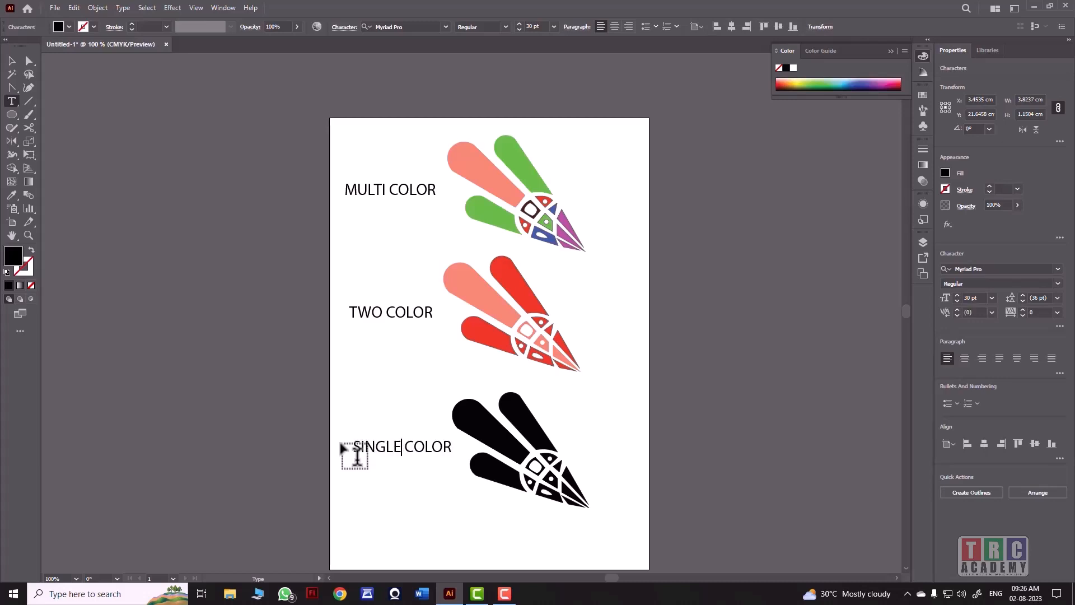
click(11, 60)
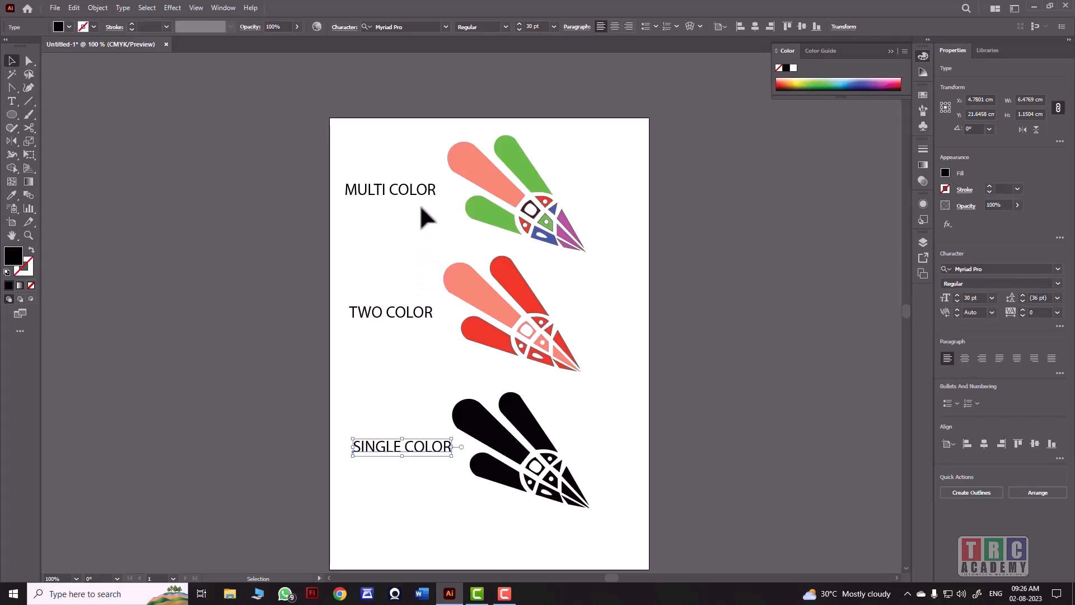
Step: Distribute the three artwork groups evenly in height, align their horizontal centres, and shift them together slightly right and down
drag(276, 157, 392, 452)
click(597, 437)
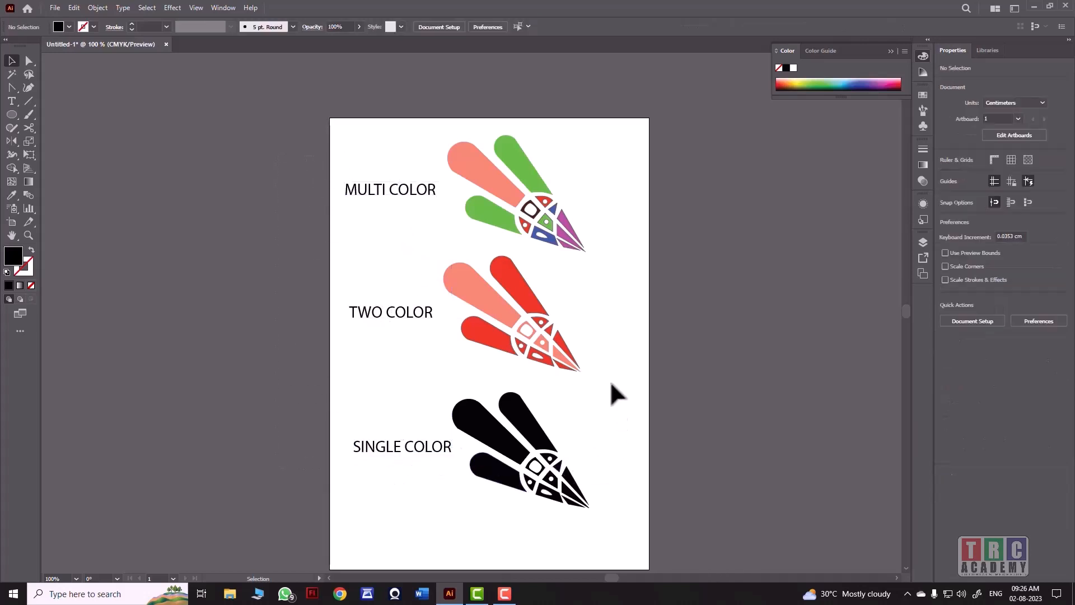
drag(476, 110, 560, 504)
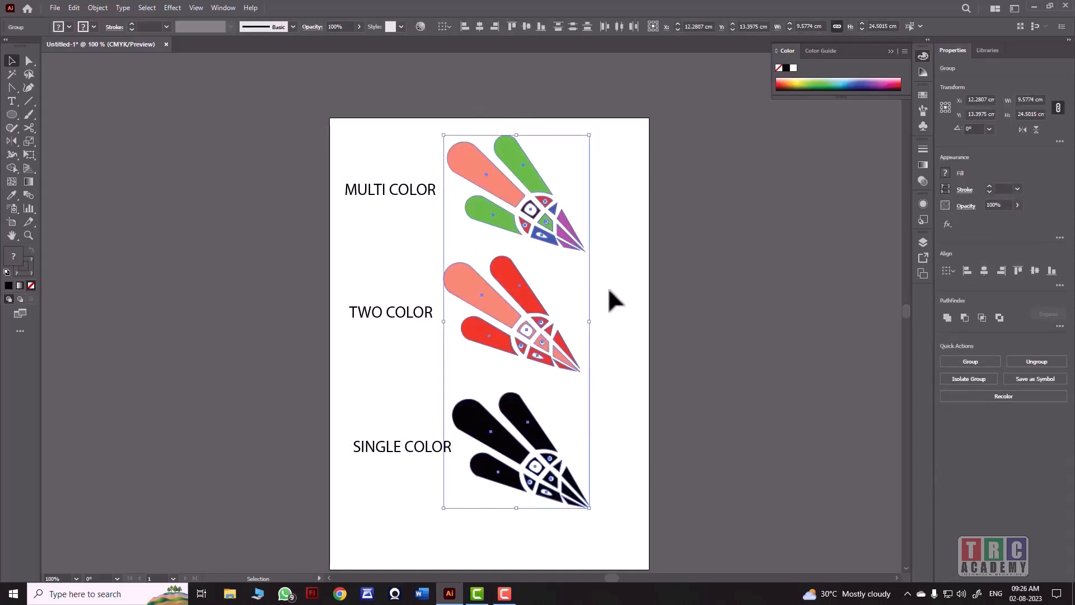
click(572, 27)
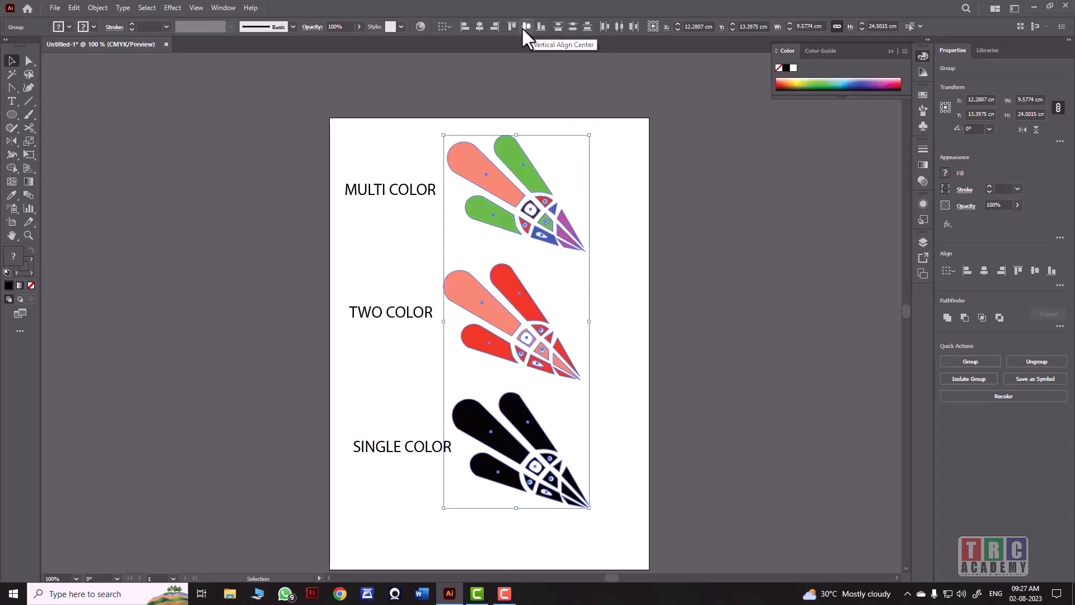
click(480, 26)
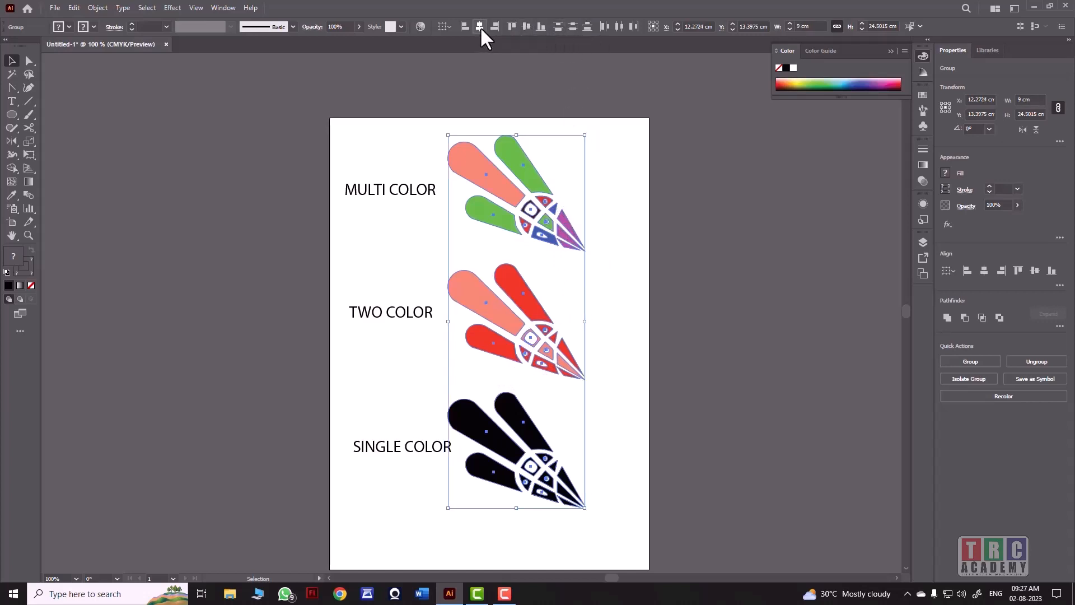
drag(503, 212, 522, 222)
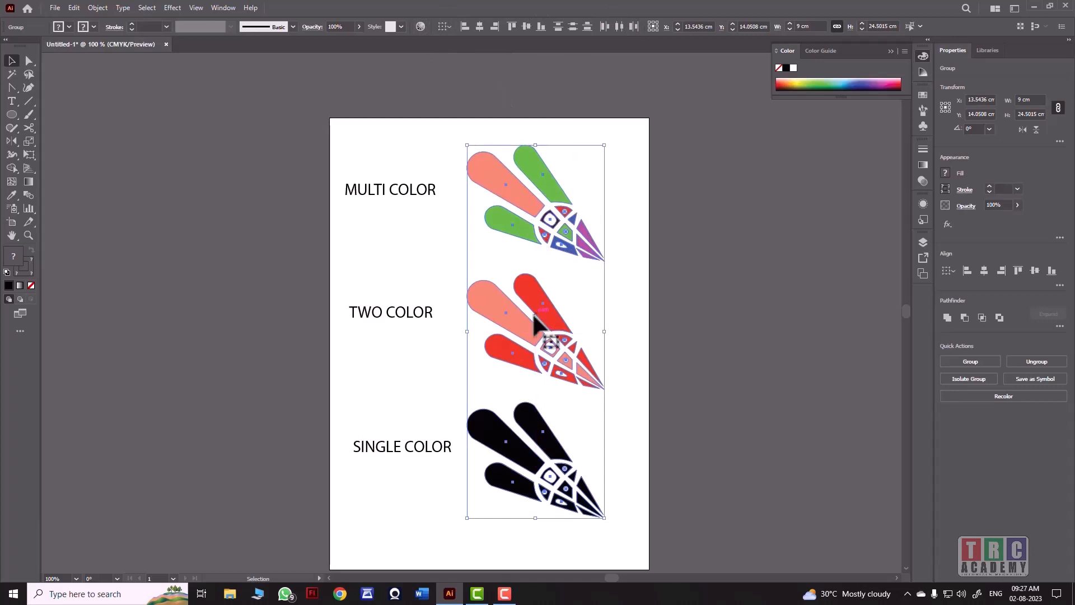
Step: Align the three text labels on their horizontal centres, distribute them evenly in height, and deselect
drag(394, 196, 392, 456)
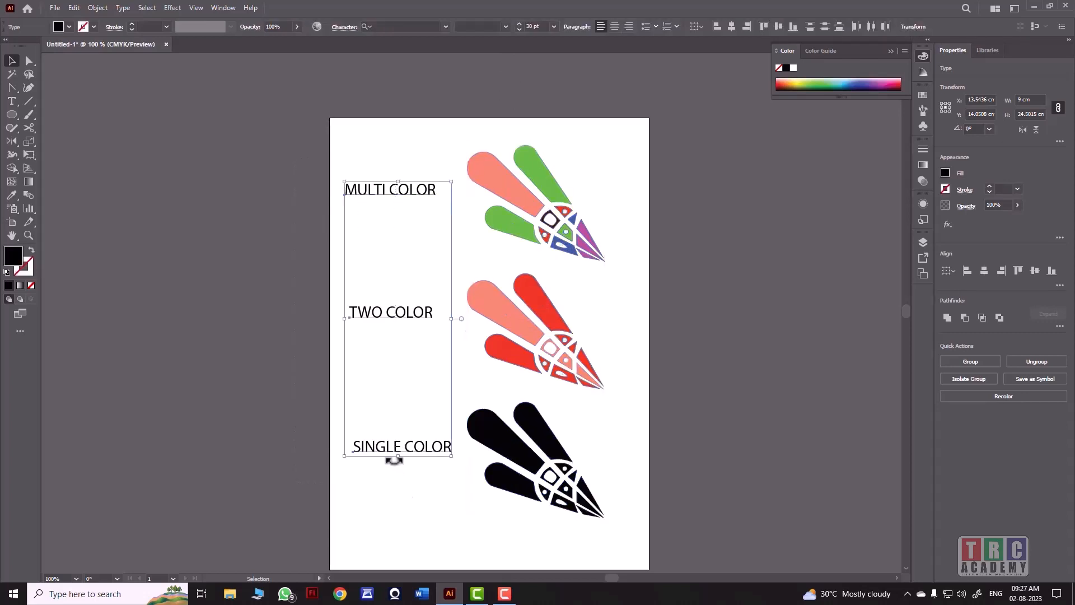
click(730, 26)
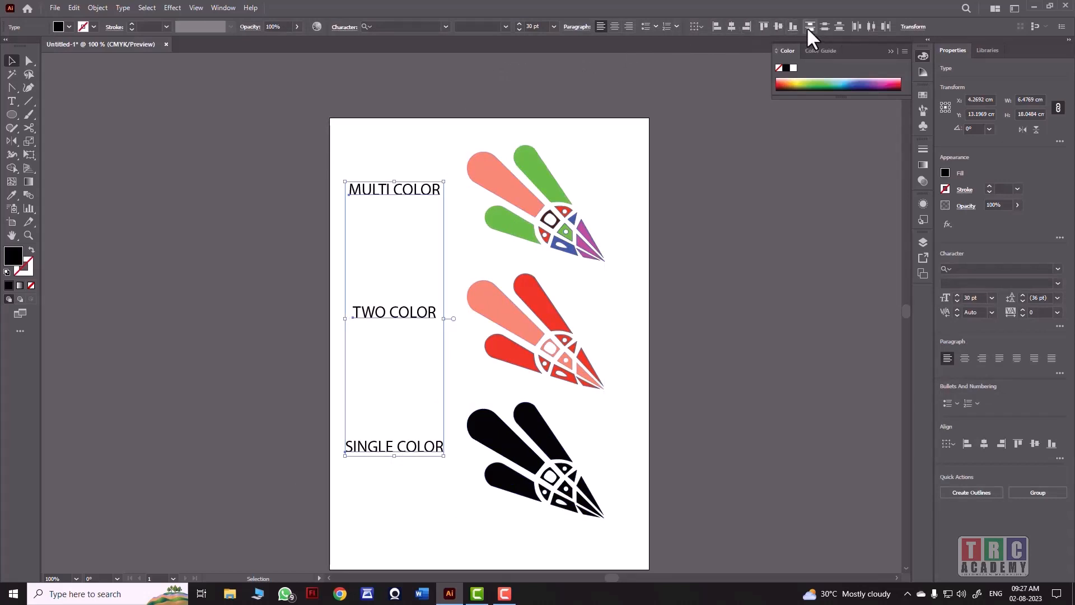
click(839, 27)
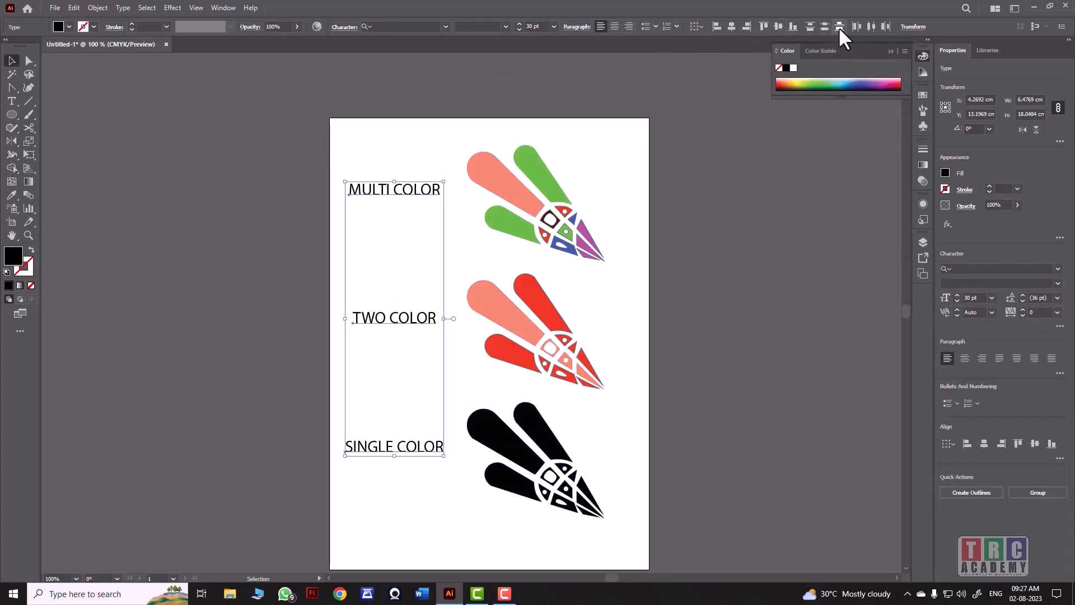
click(202, 202)
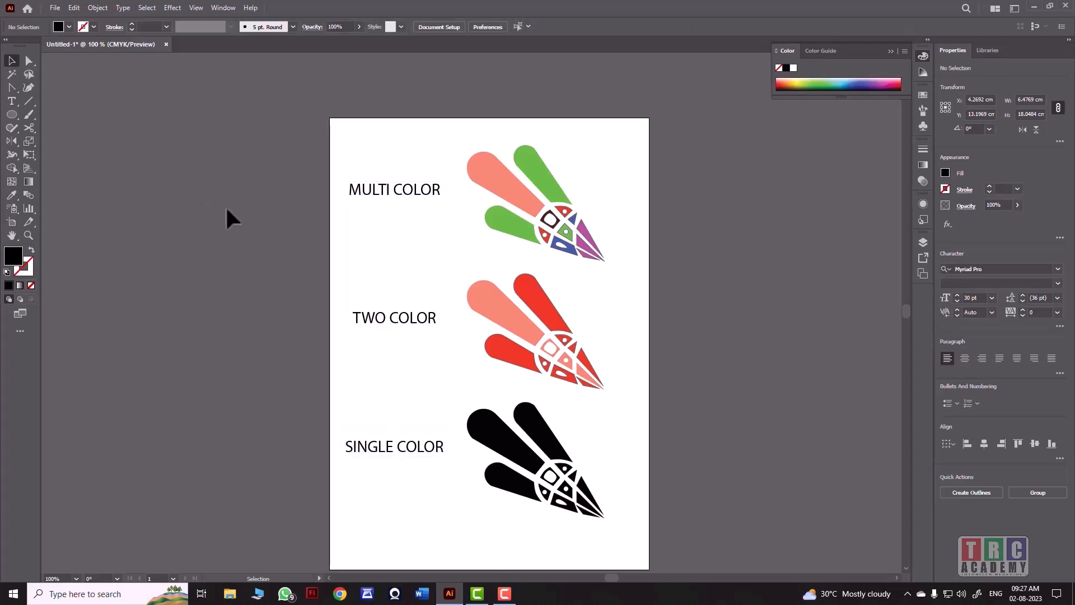
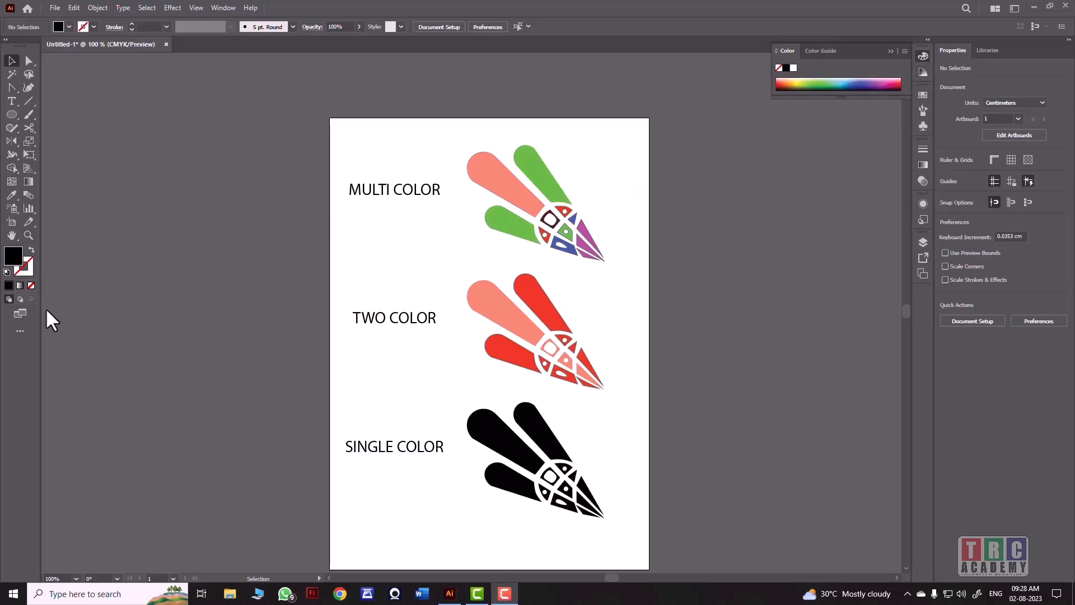
Step: Enter artboard editing from the document setup and review the options of the first artboard
click(975, 320)
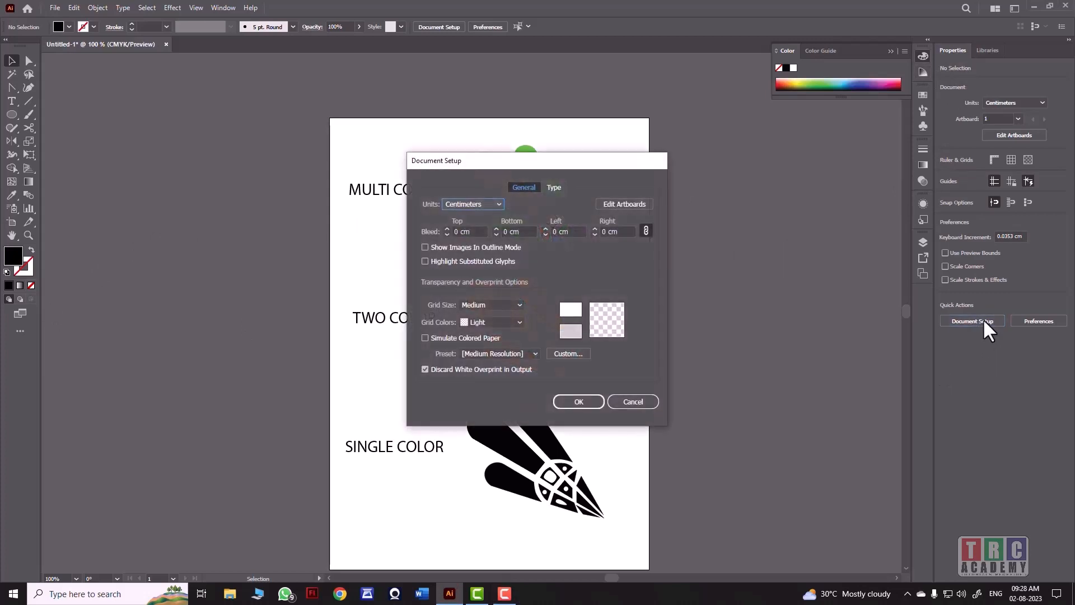
click(616, 205)
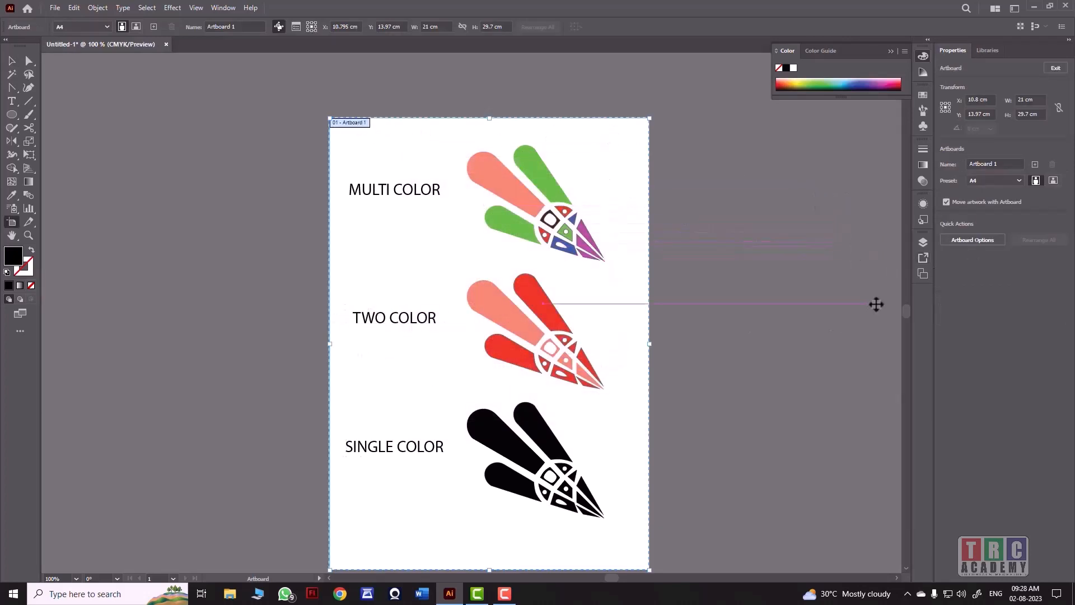
click(980, 237)
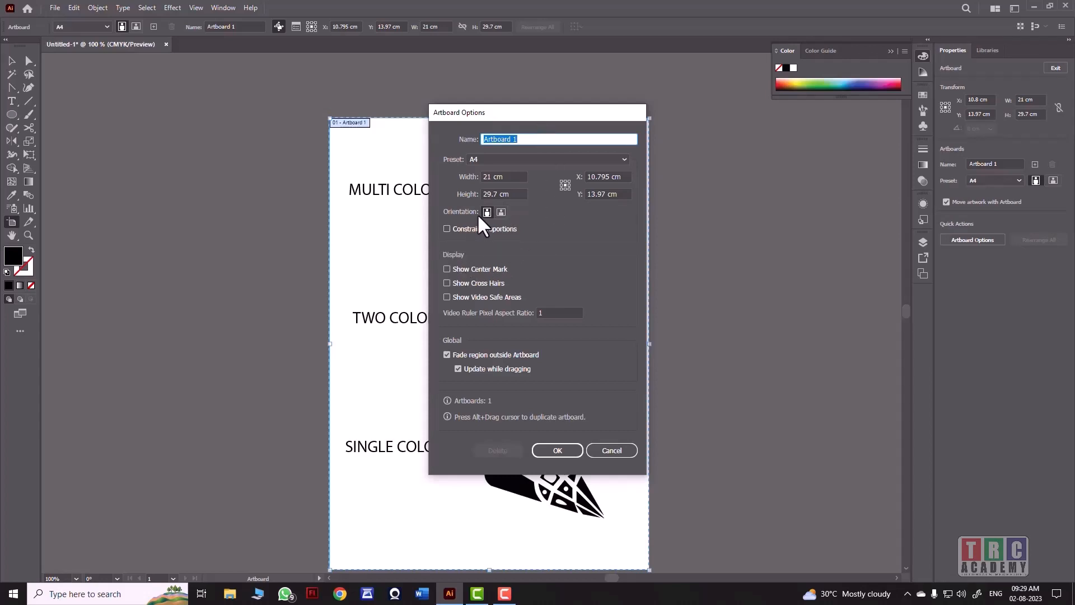
click(542, 448)
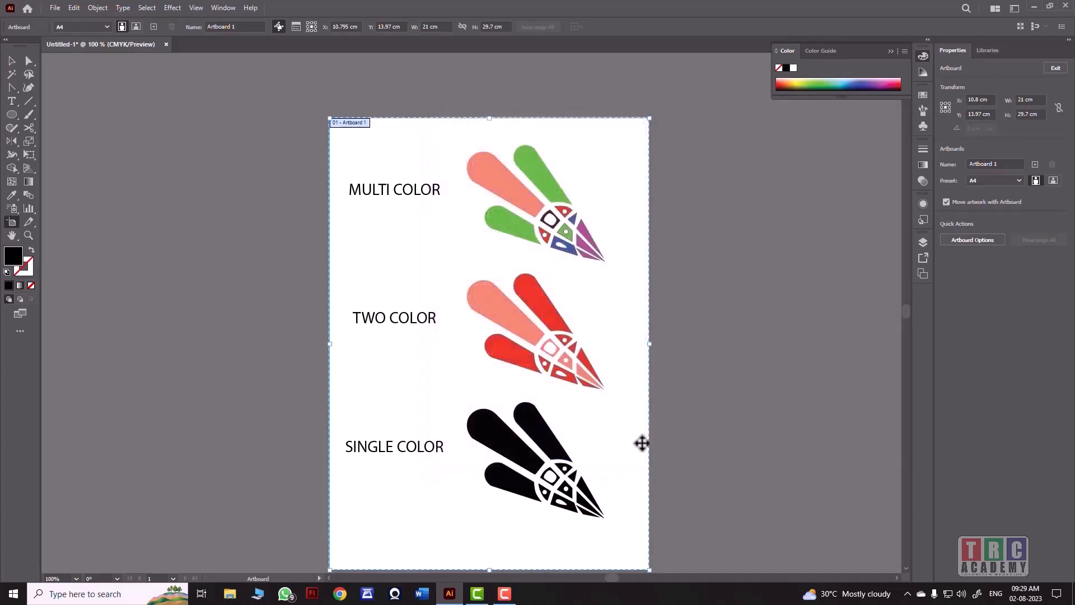
Step: Add two more A4 portrait artboards beside the first, fit all three in view, and leave artboard editing
click(1034, 164)
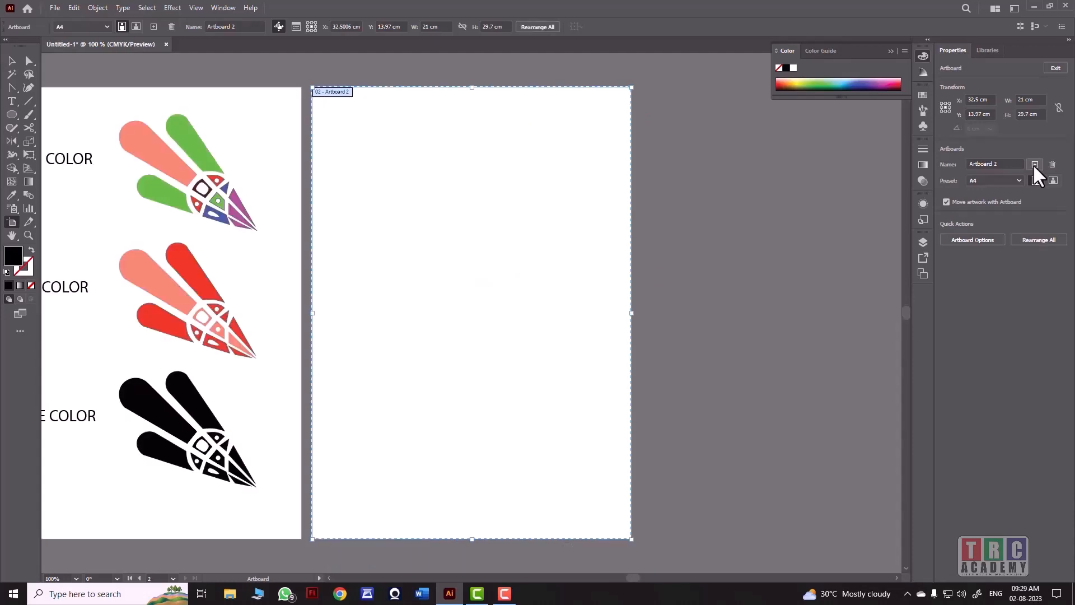
click(1035, 165)
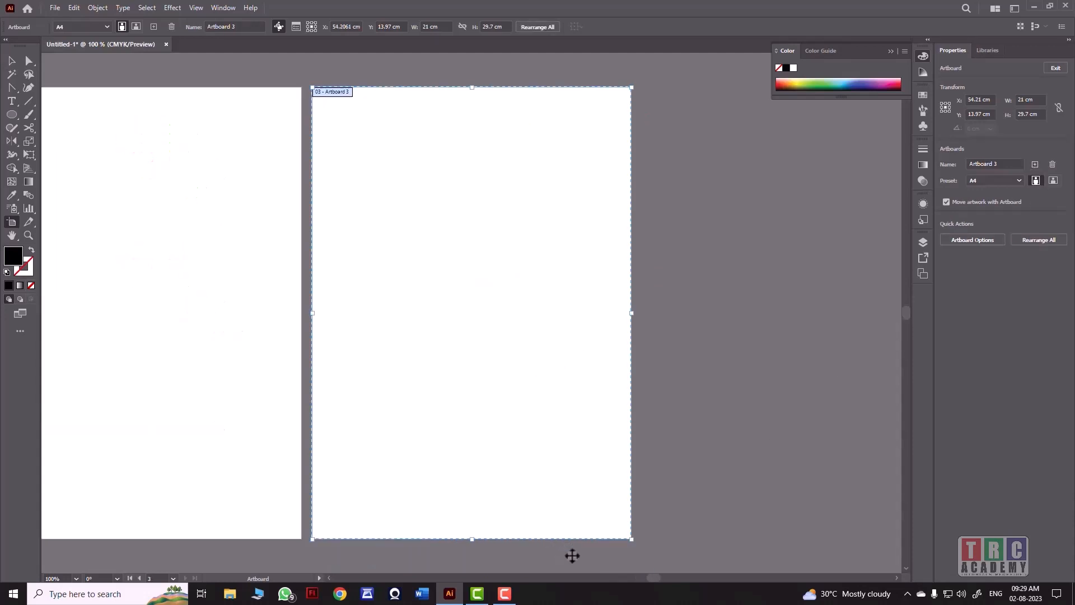
scroll(697, 335, down, 2)
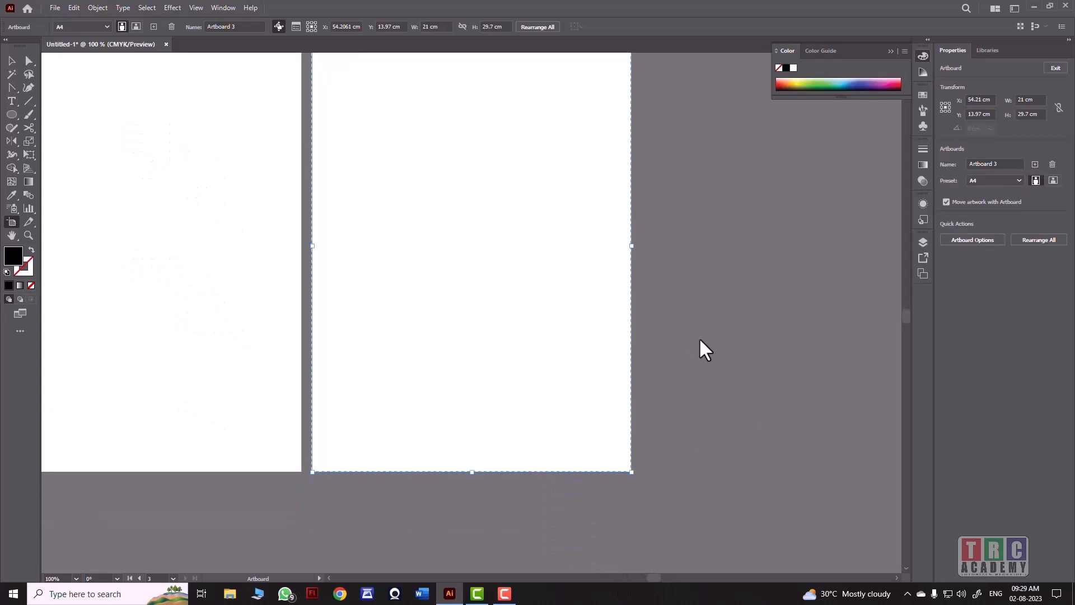
click(197, 7)
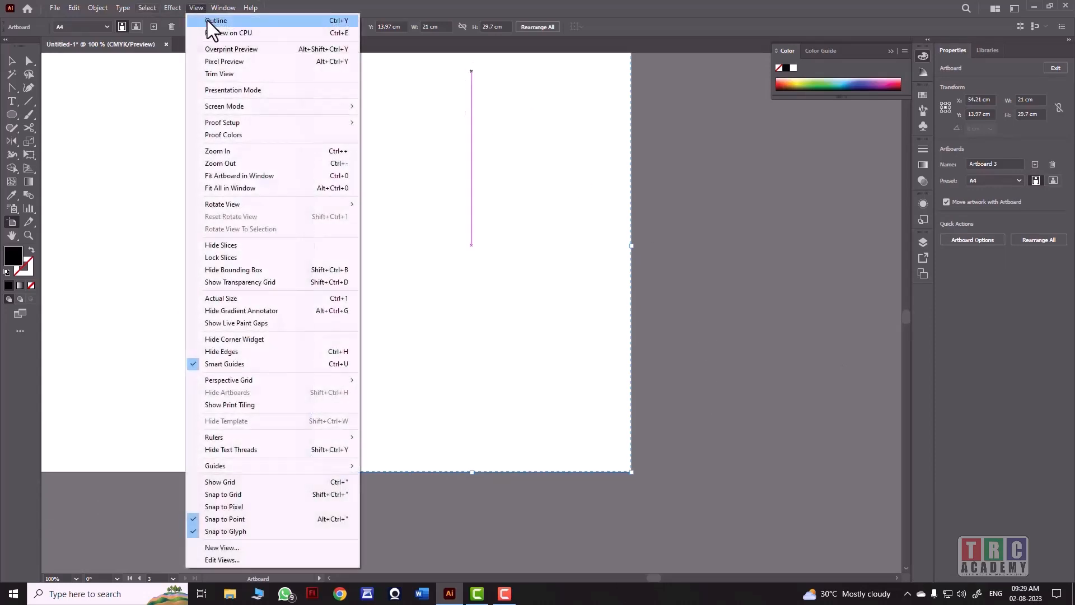
click(234, 188)
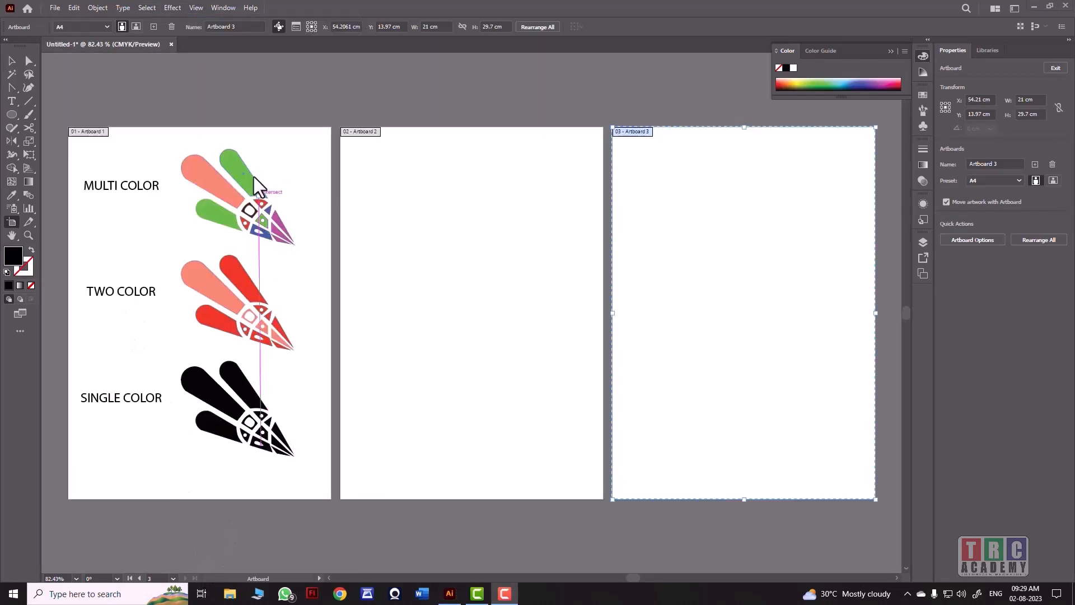
click(236, 182)
click(241, 76)
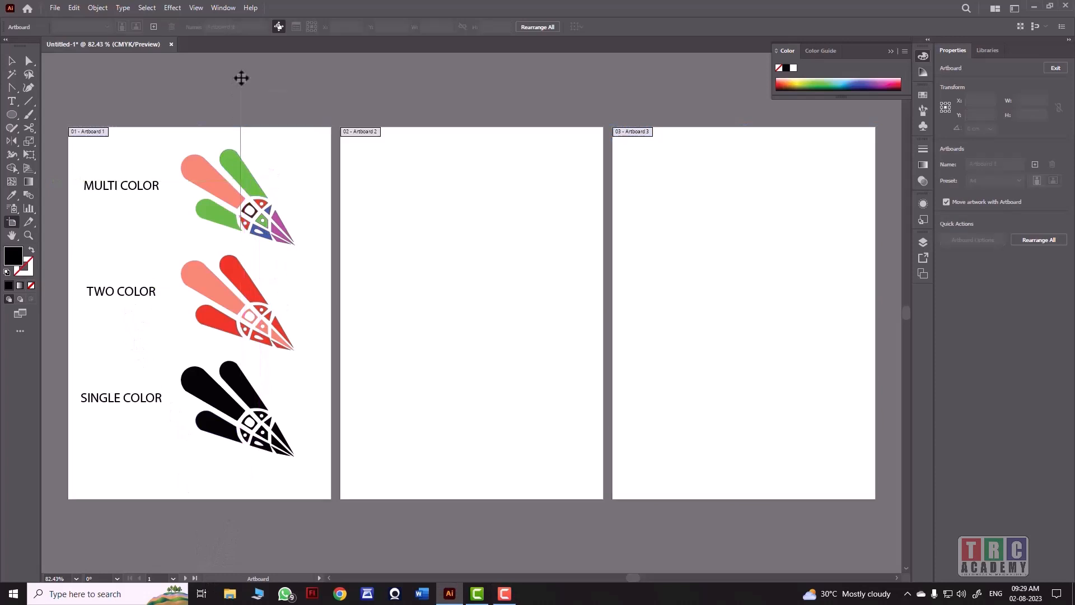
click(12, 61)
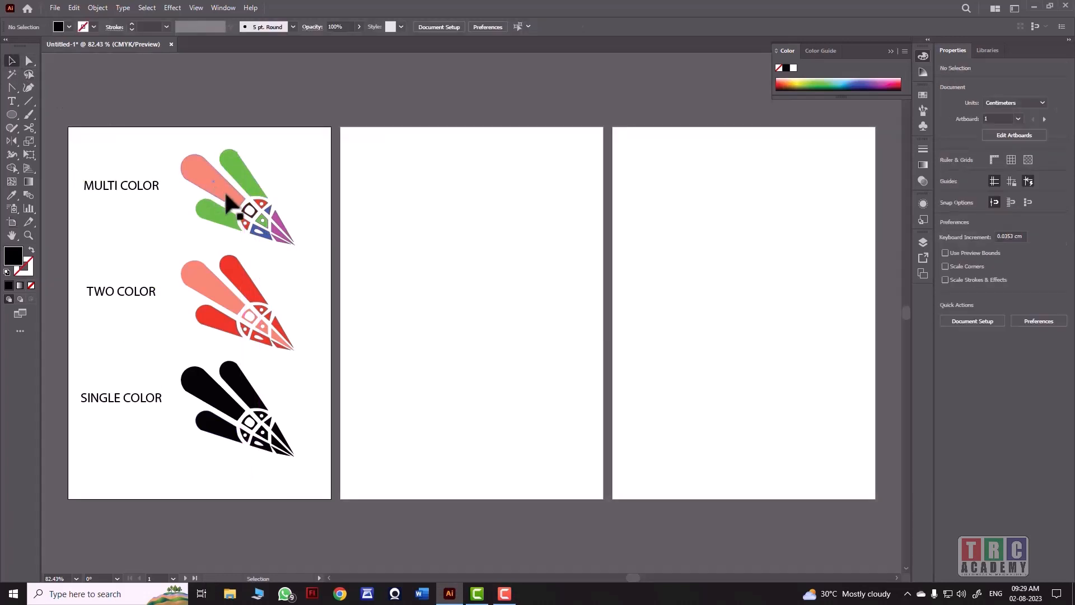
Step: Place the MULTI COLOR label centrally above the multi-colour artwork near the upper edge of the first artboard
click(233, 203)
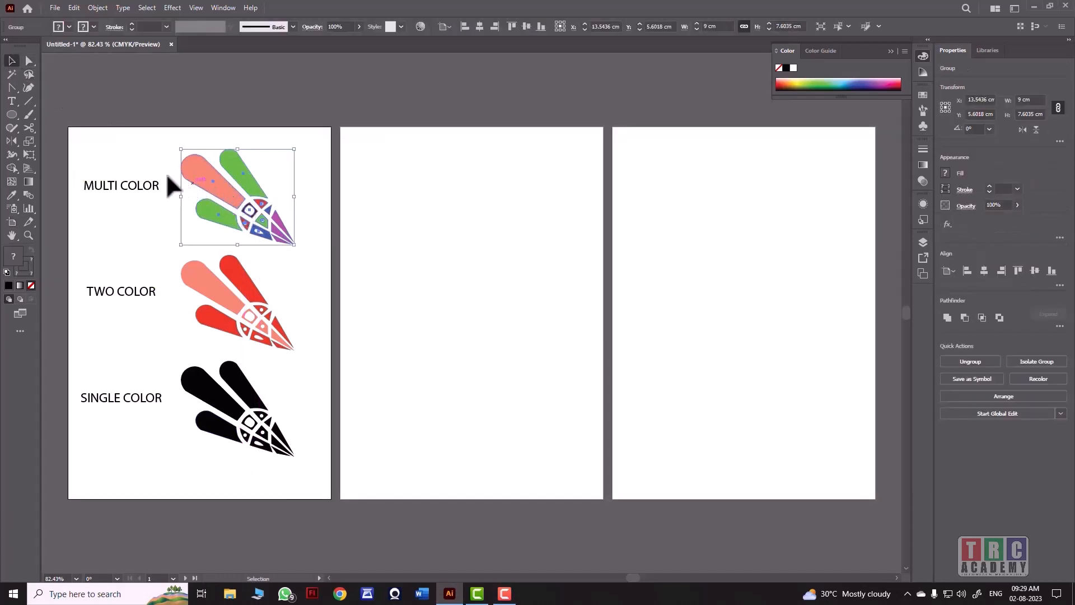
click(124, 187)
double_click(124, 187)
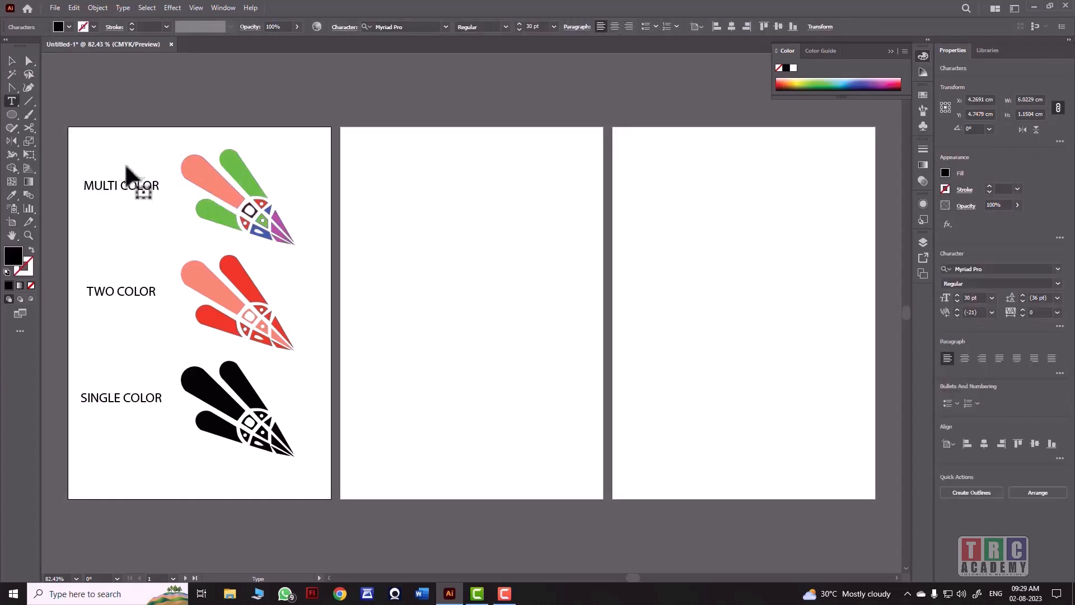
click(11, 60)
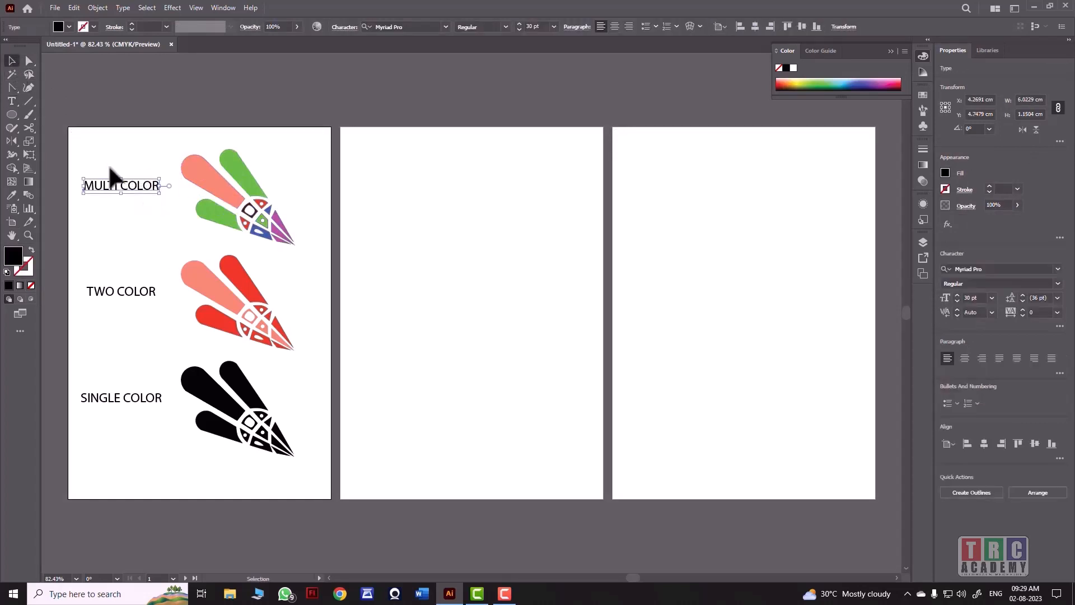
drag(128, 189, 179, 187)
Step: Move the red artwork with its TWO COLOR label to the second artboard and the black artwork with its SINGLE COLOR label to the third
drag(206, 292, 449, 210)
drag(247, 392, 734, 210)
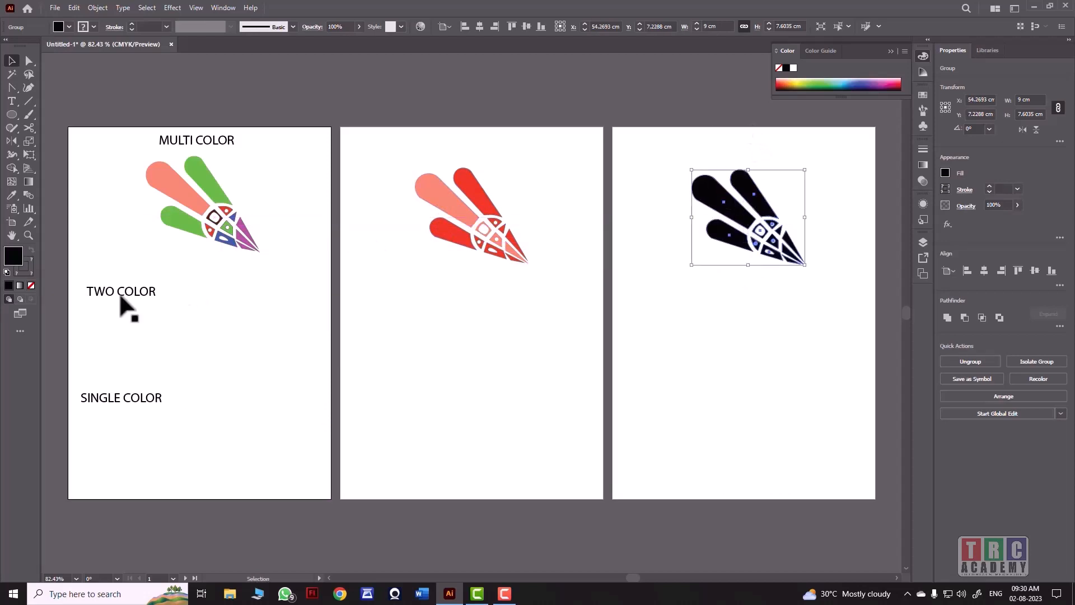
drag(115, 295, 451, 146)
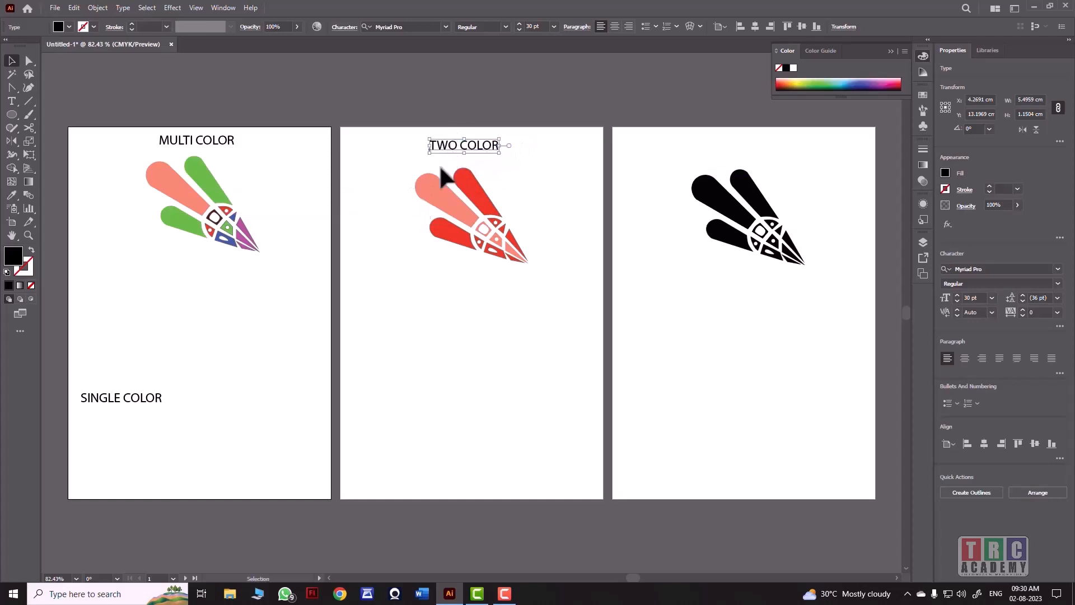
drag(110, 399, 723, 150)
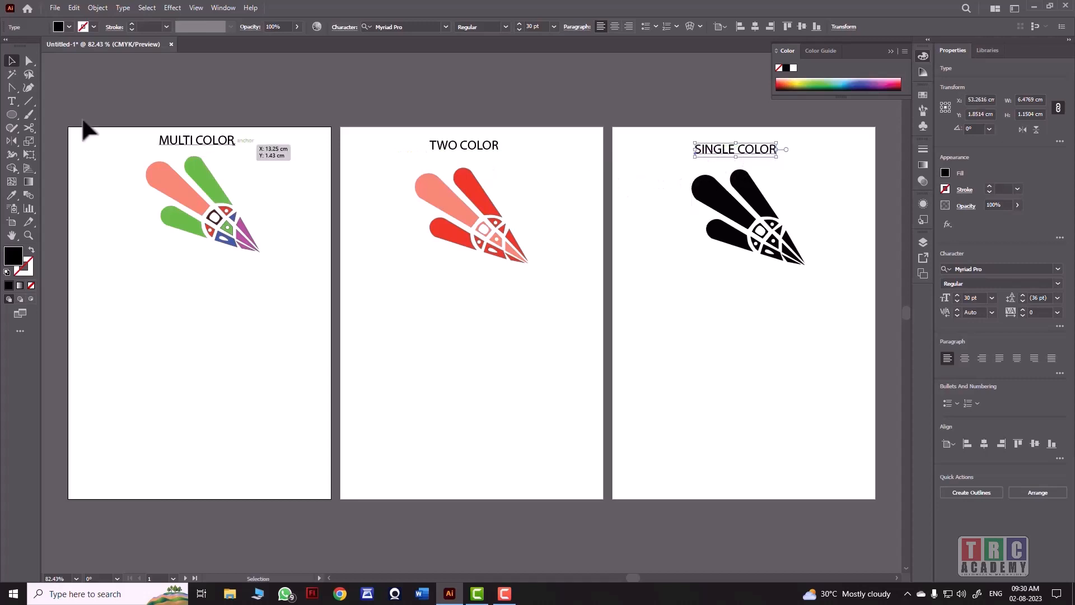
Step: Draw a rounded rectangle about 8.1 cm wide and 1.7 cm high over the MULTI COLOR label
click(11, 114)
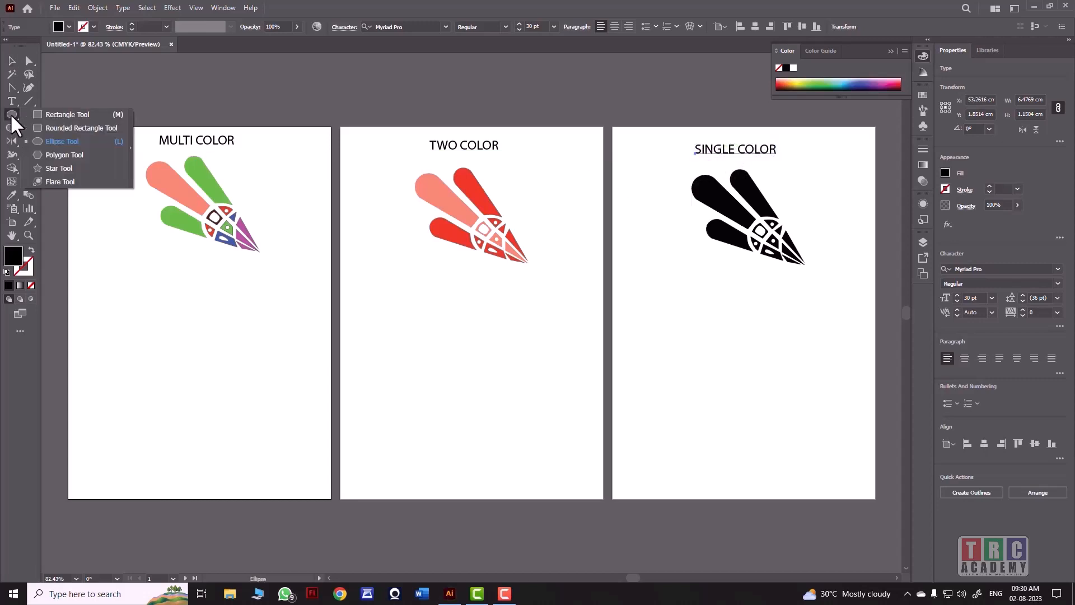
click(39, 127)
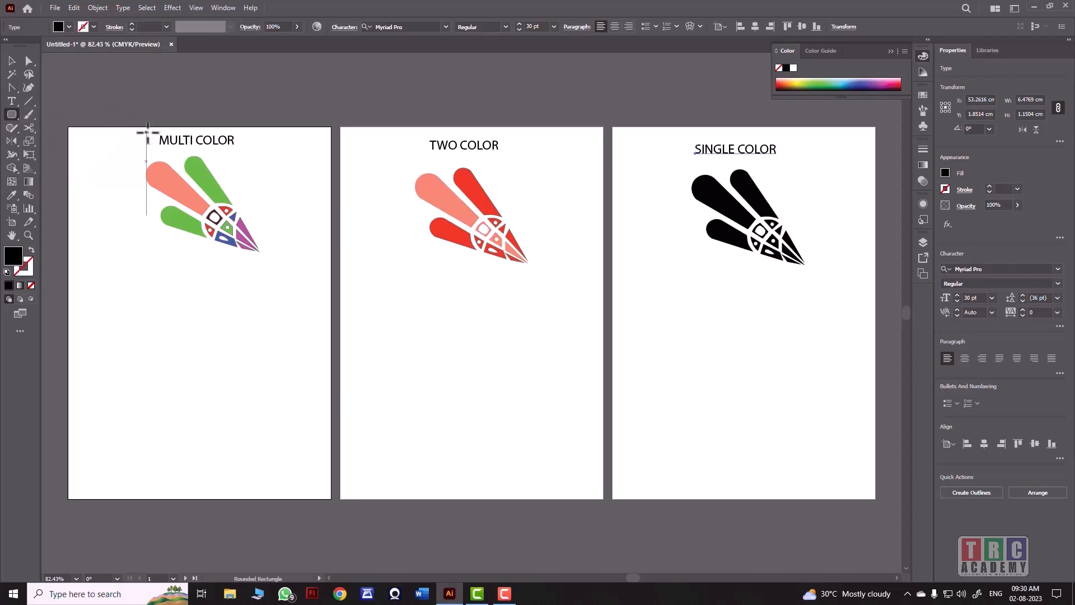
drag(147, 133, 249, 153)
click(12, 60)
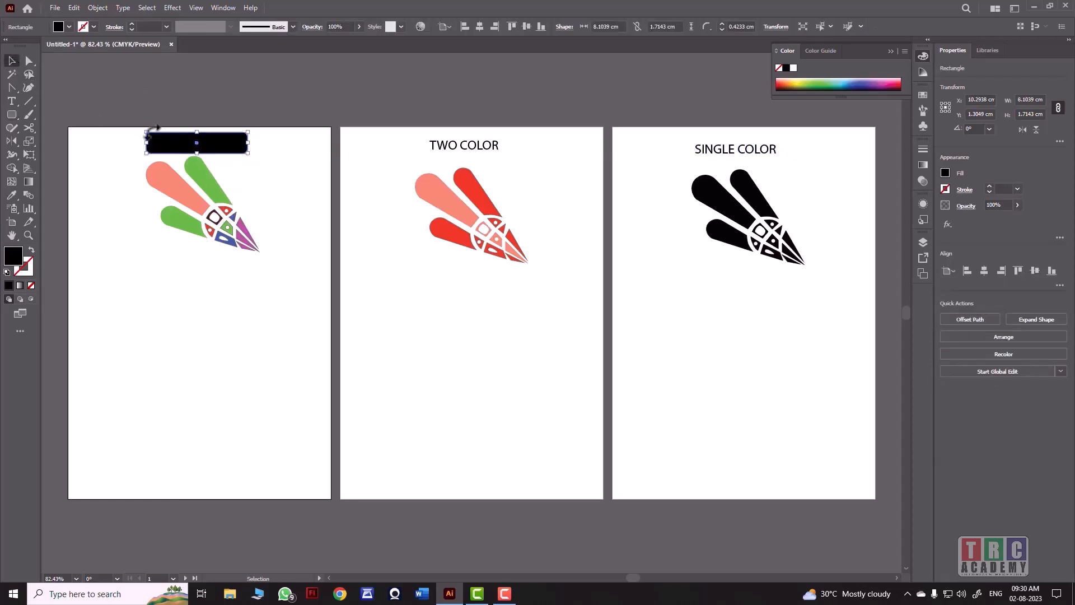
Step: Fill the rounded rectangle over the MULTI COLOR label with a bright saturated blue
double_click(22, 257)
click(686, 347)
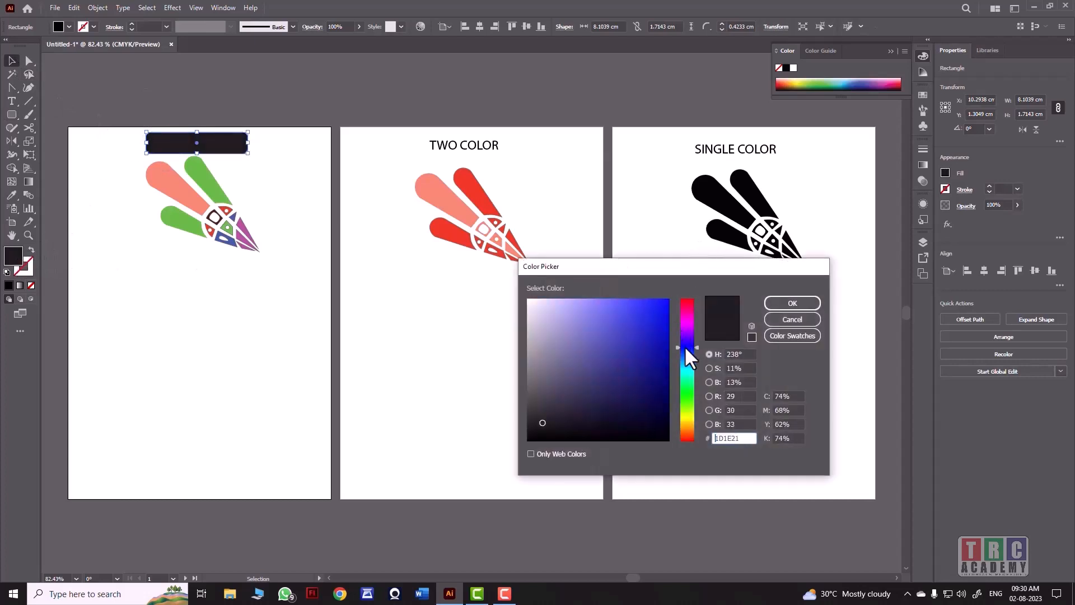
click(775, 304)
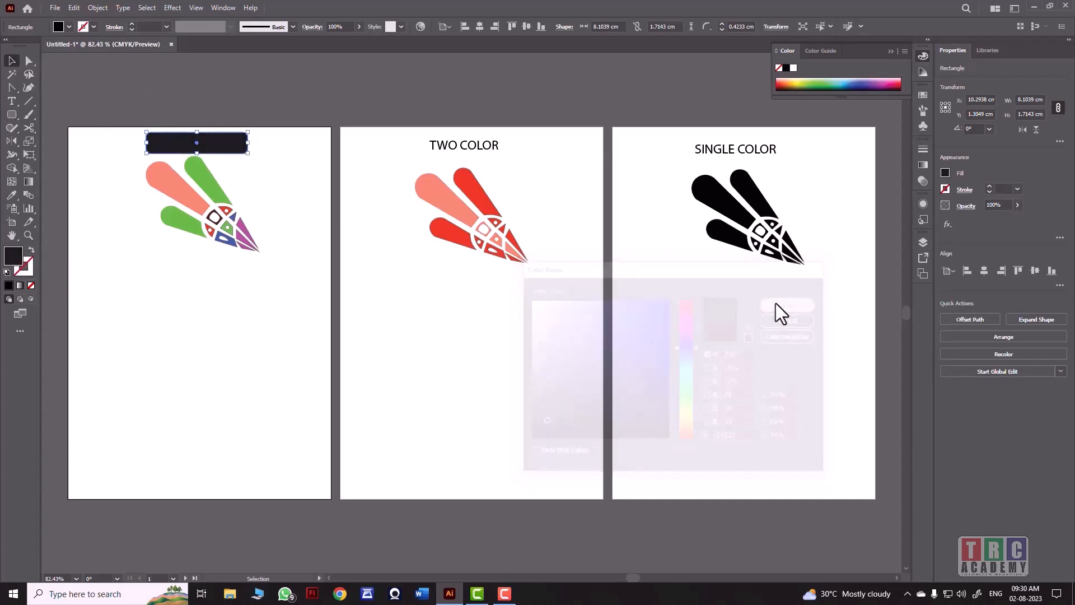
double_click(15, 259)
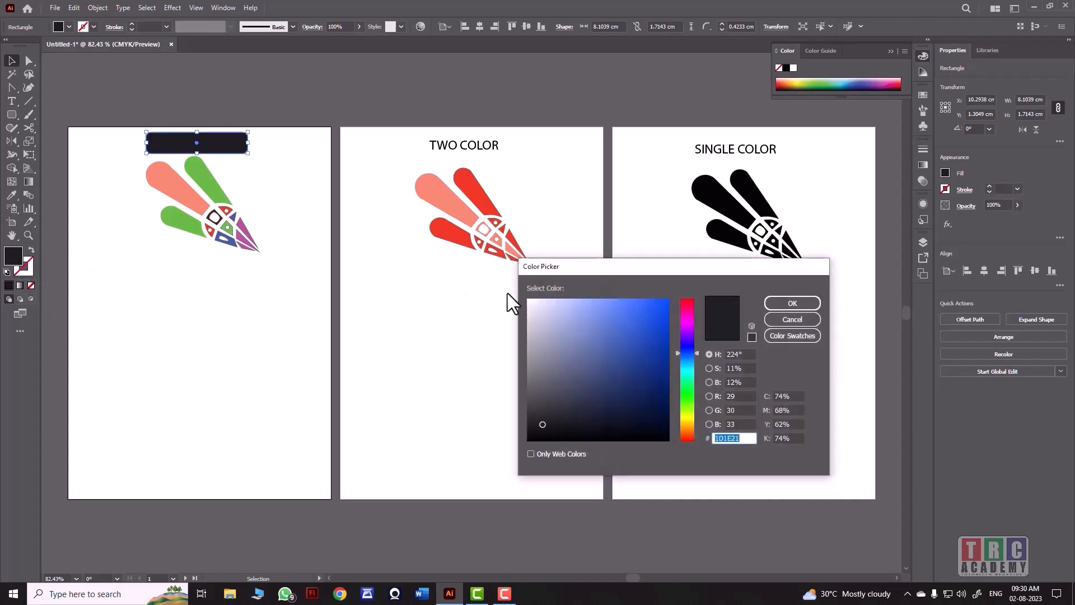
click(657, 307)
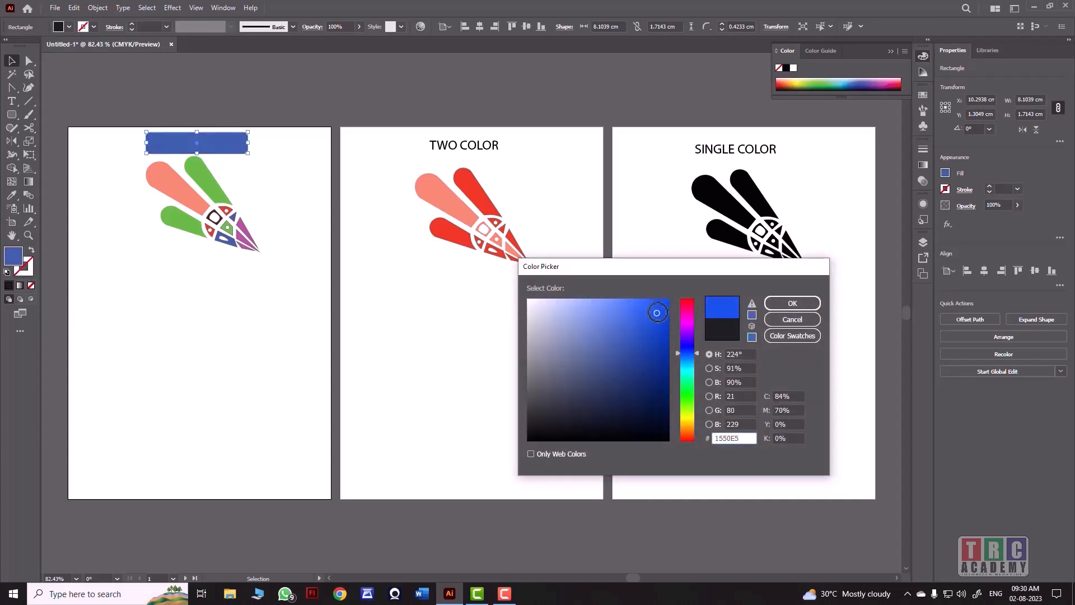
drag(657, 307, 669, 299)
click(779, 303)
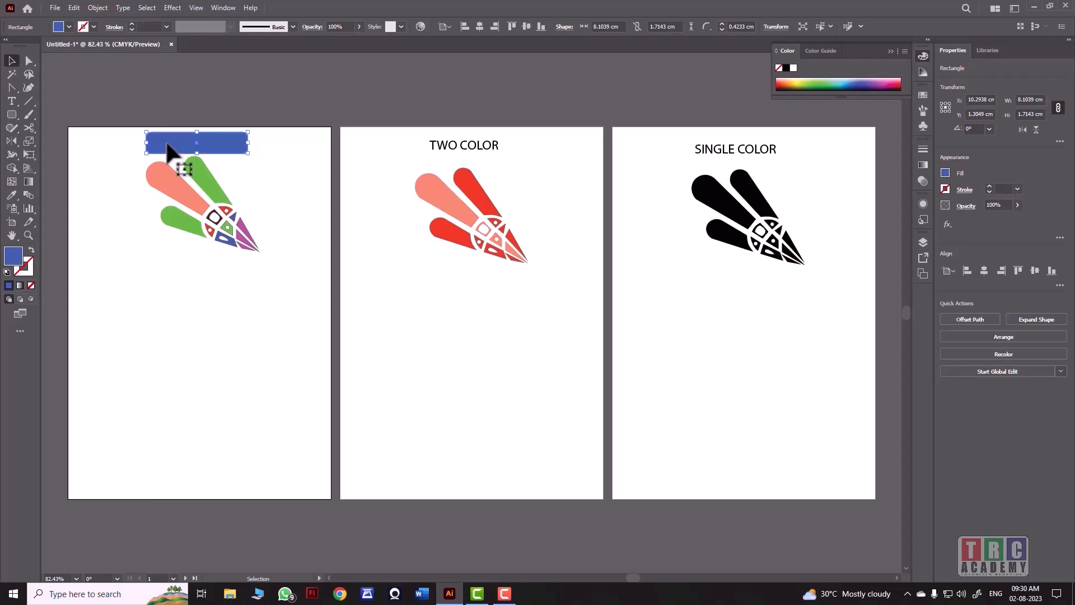
Step: Bring the blue rounded rectangle to the front of the stacking order
right_click(167, 144)
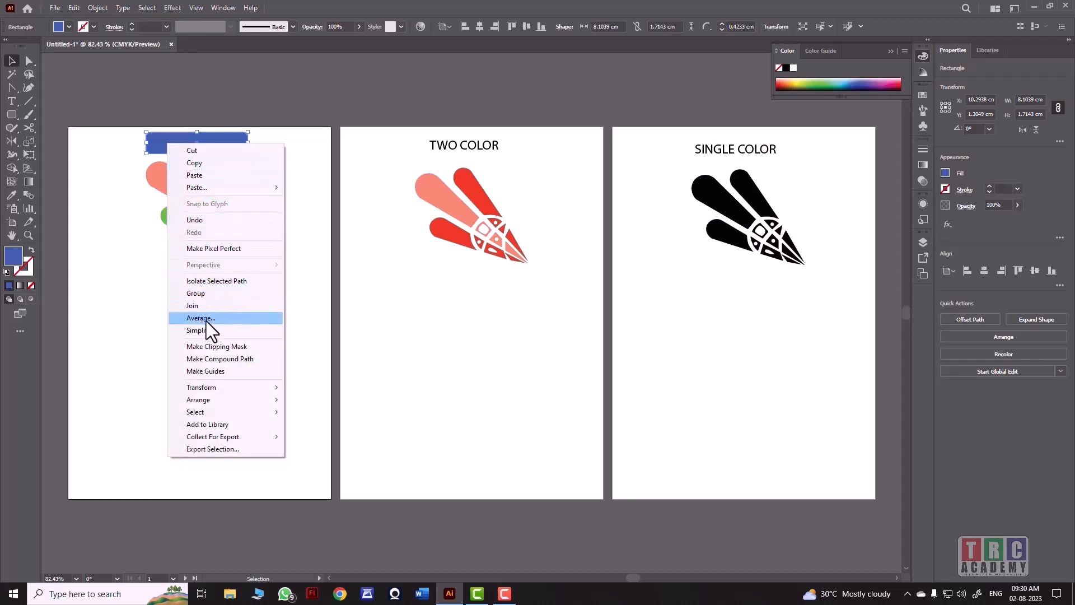
mouse_move(223, 398)
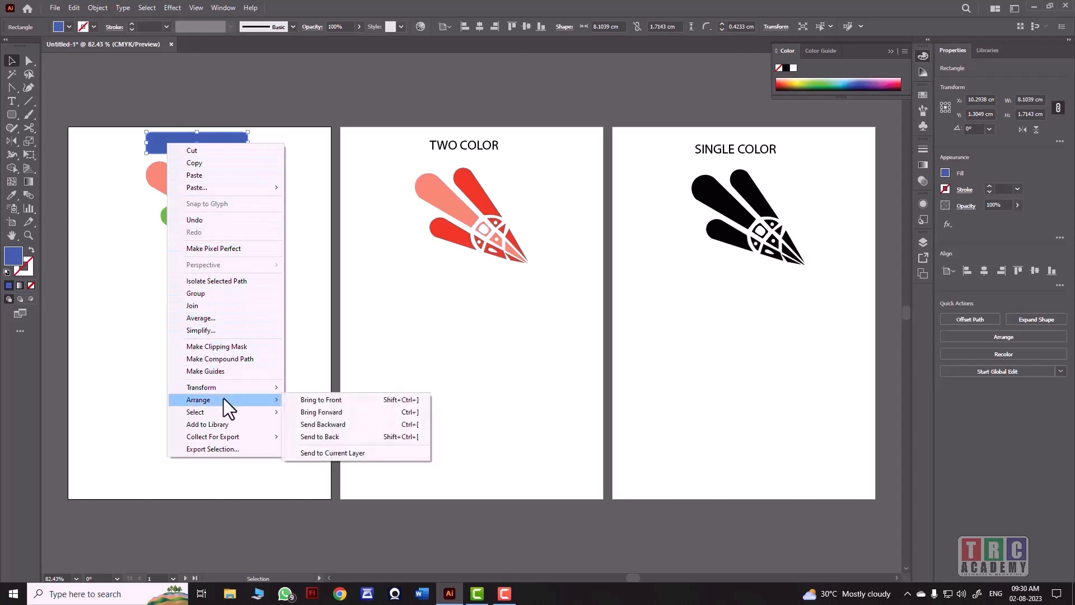
click(319, 399)
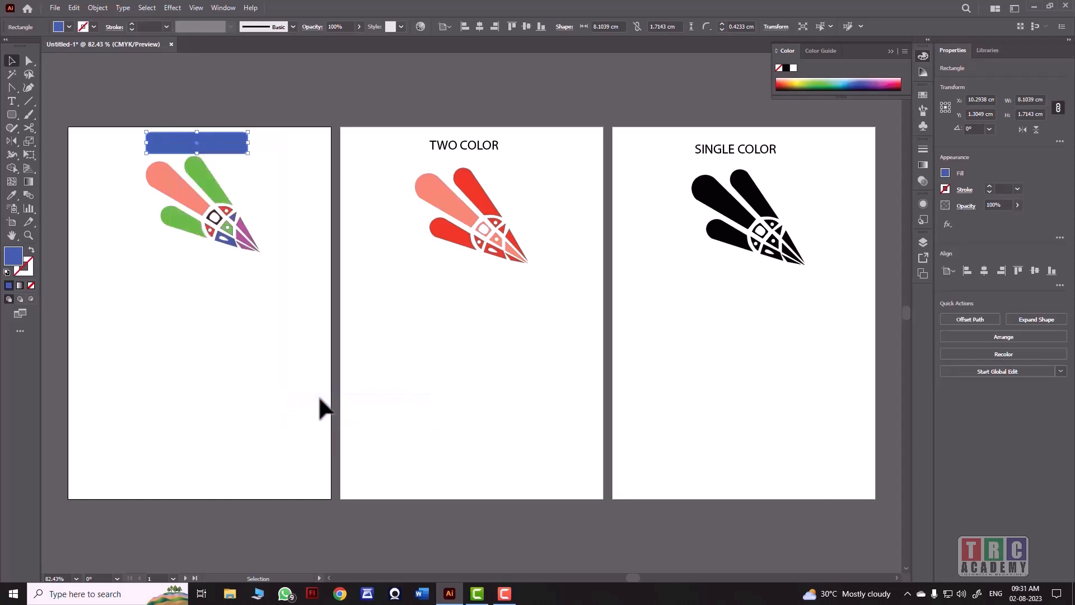
Step: Send the blue rounded rectangle to the back, behind the MULTI COLOR label, and deselect it
right_click(213, 150)
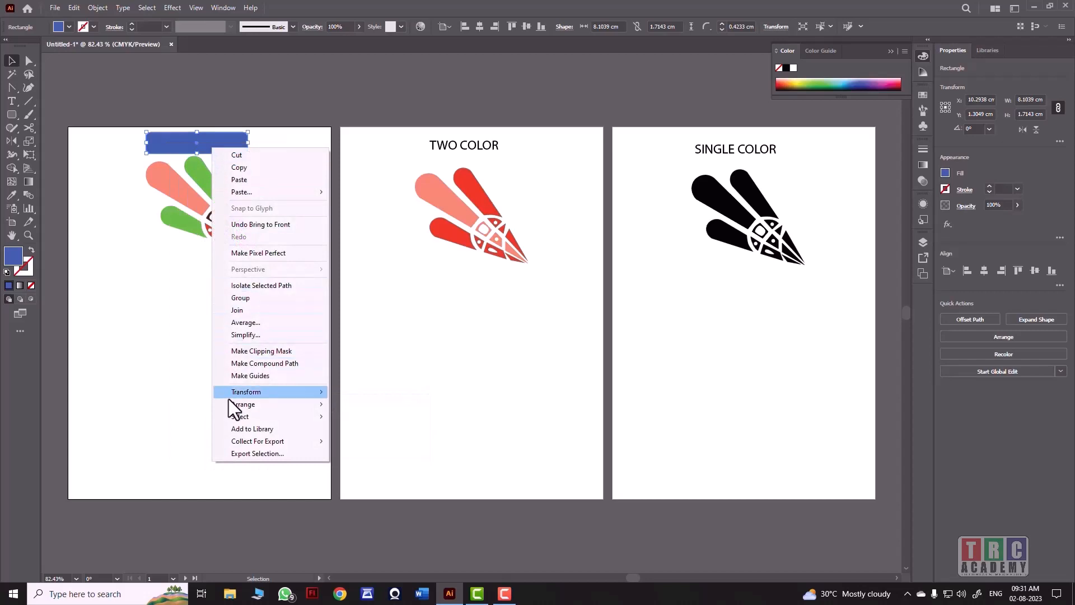
mouse_move(240, 404)
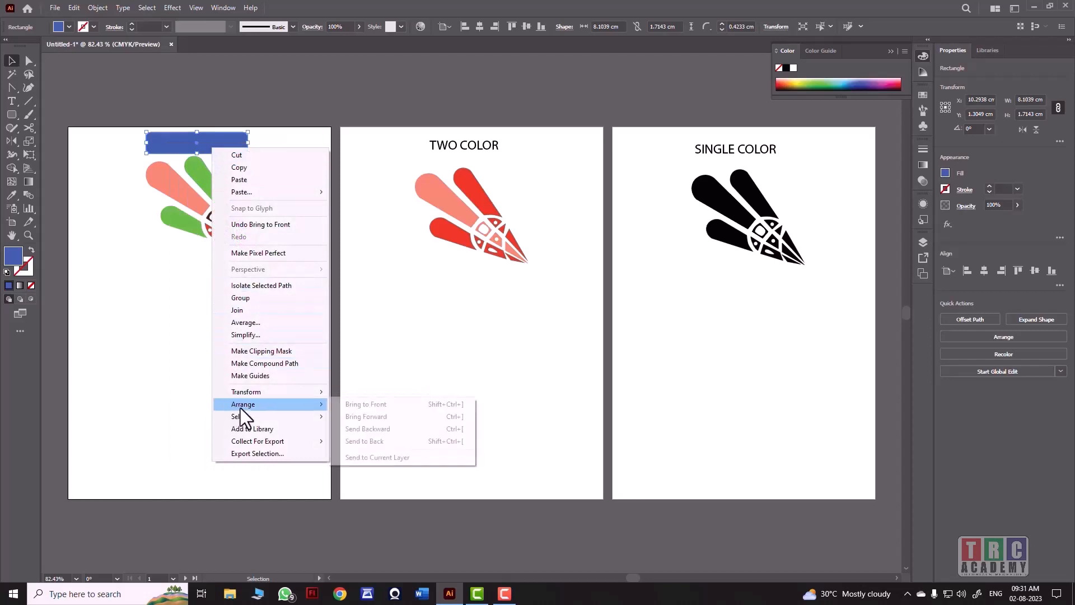
click(362, 440)
click(224, 144)
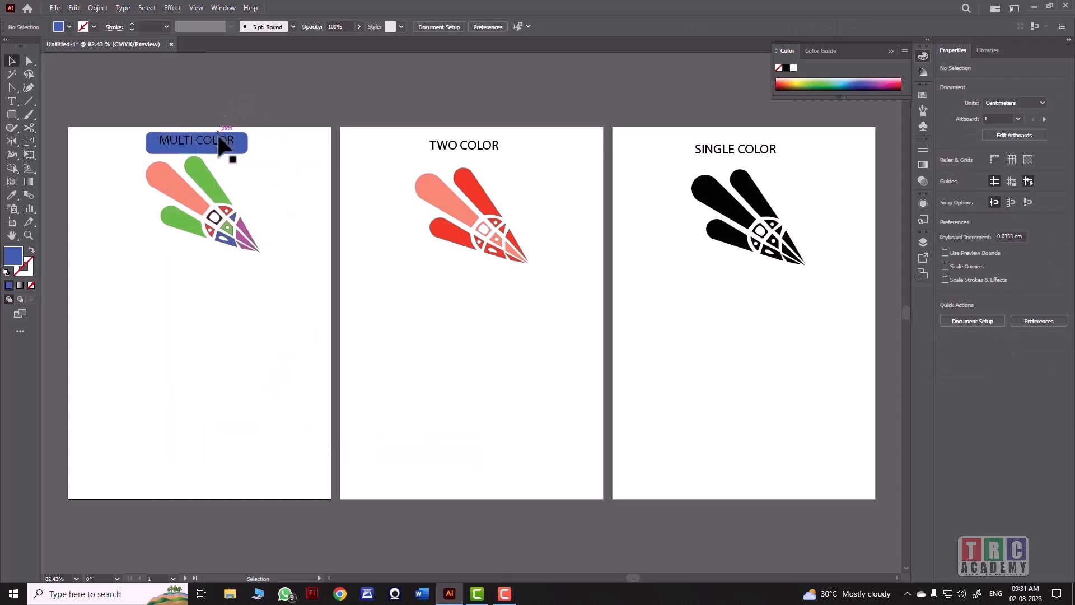
Step: Nudge the MULTI COLOR label slightly down so it sits vertically centred in the blue rounded rectangle
drag(220, 148, 220, 150)
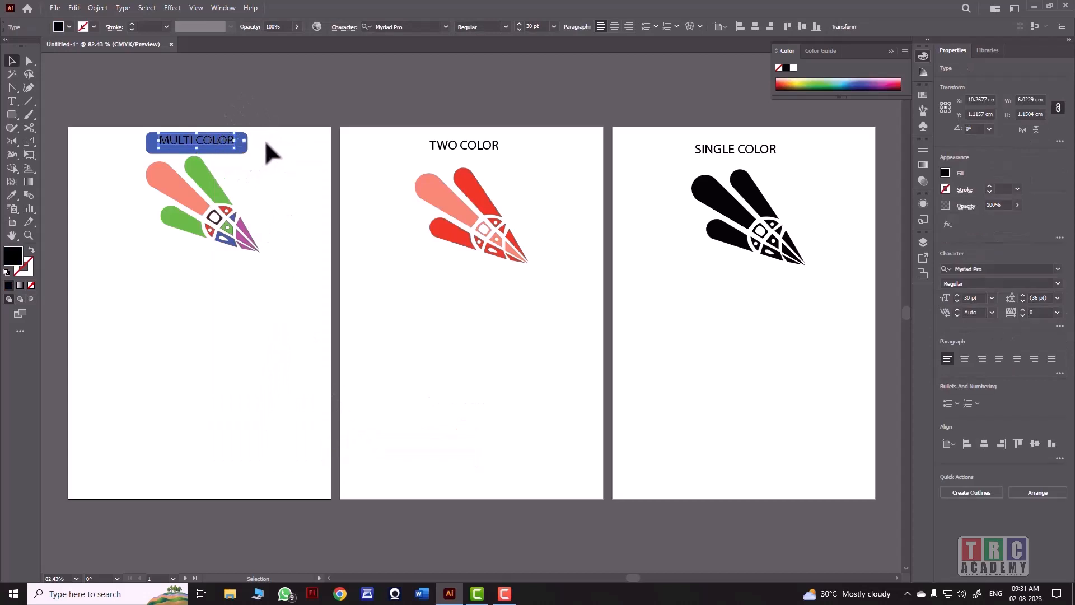
key(Down)
key(Down)
key(Down)
key(Down)
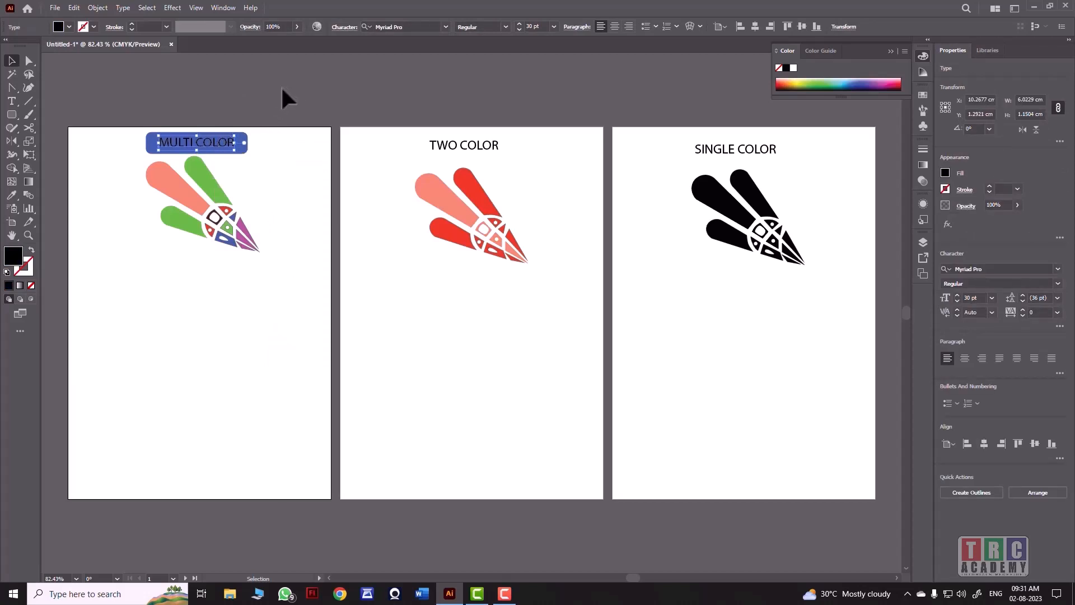
Step: Change the MULTI COLOR label's fill colour to white (FFFFFF)
double_click(17, 261)
click(528, 299)
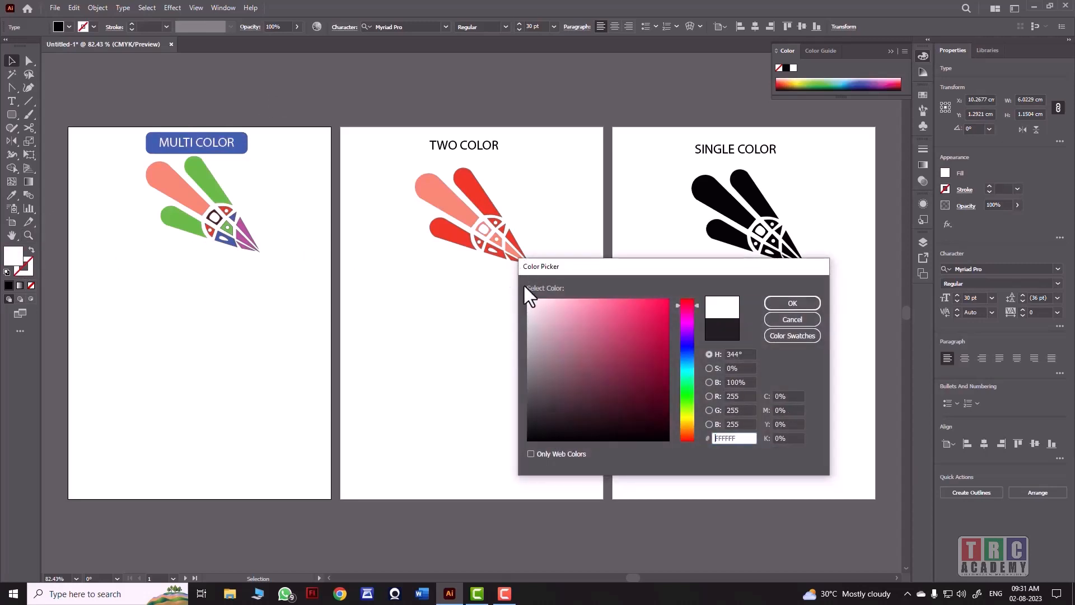
click(786, 303)
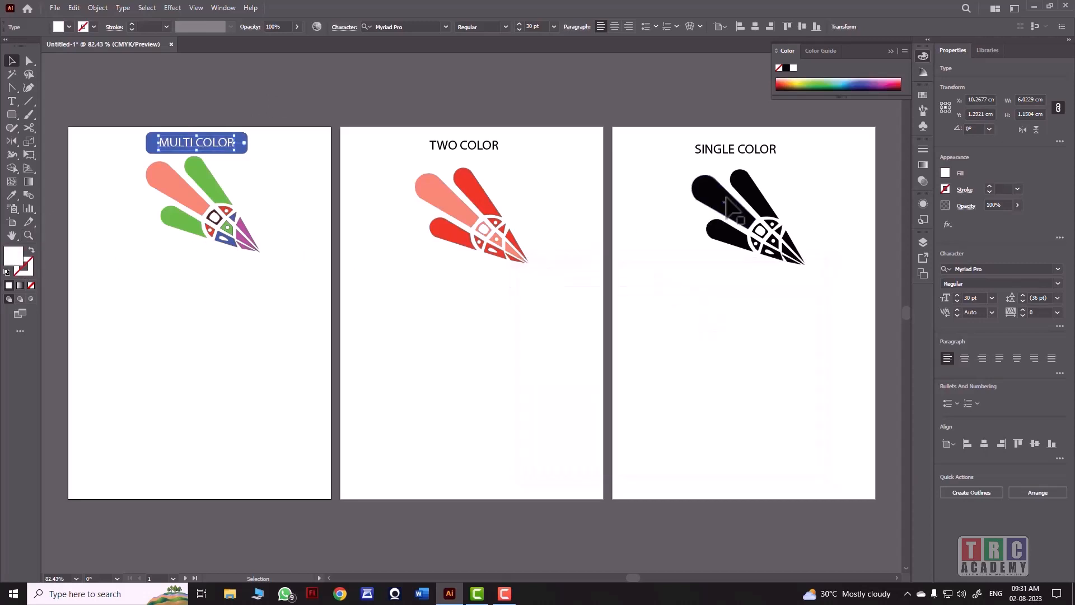
click(506, 26)
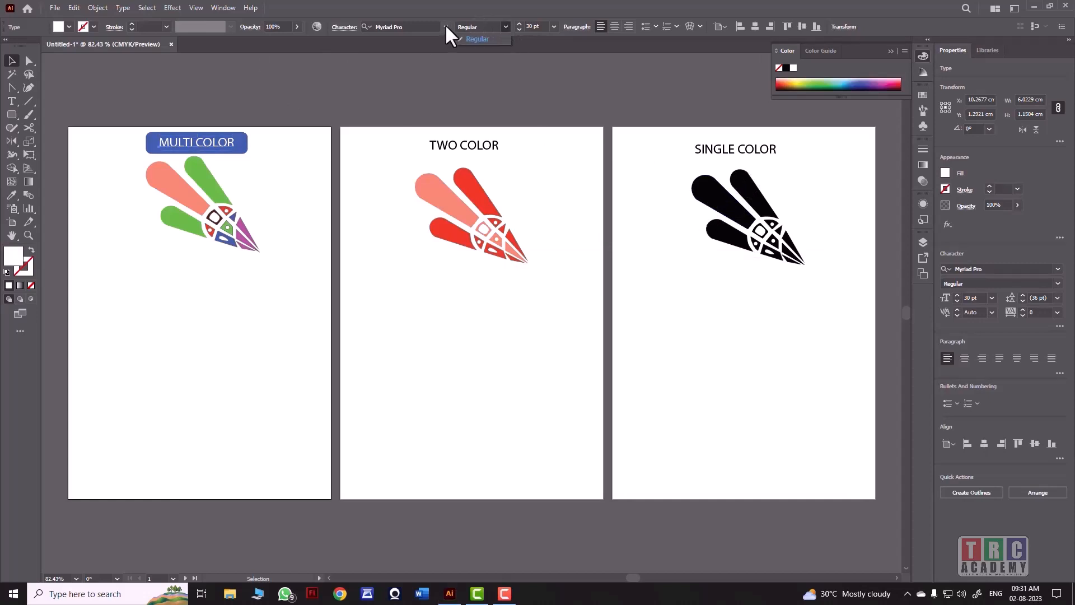
click(399, 73)
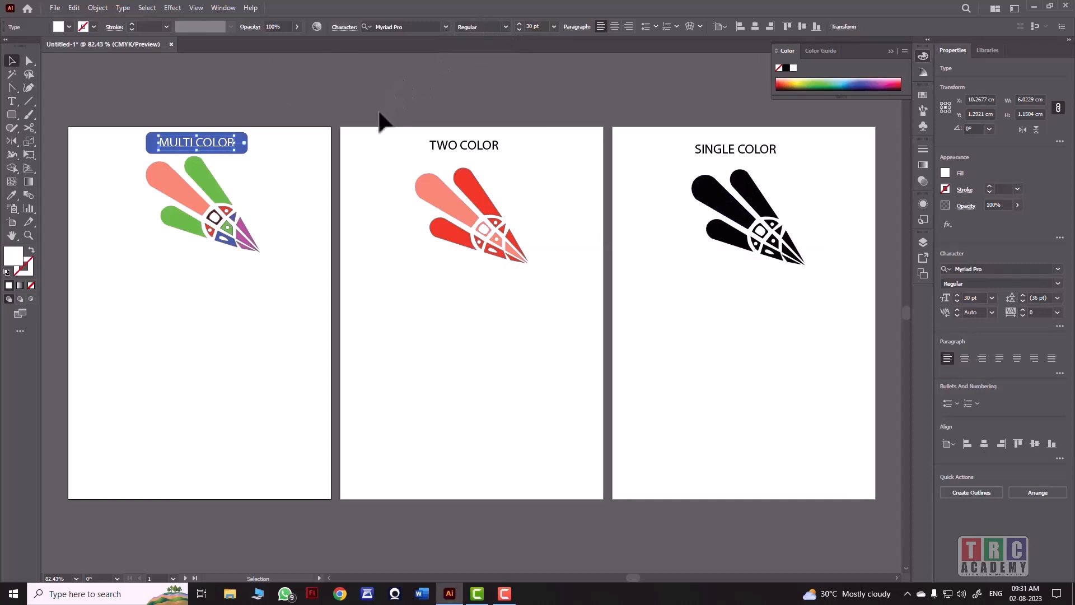
click(336, 118)
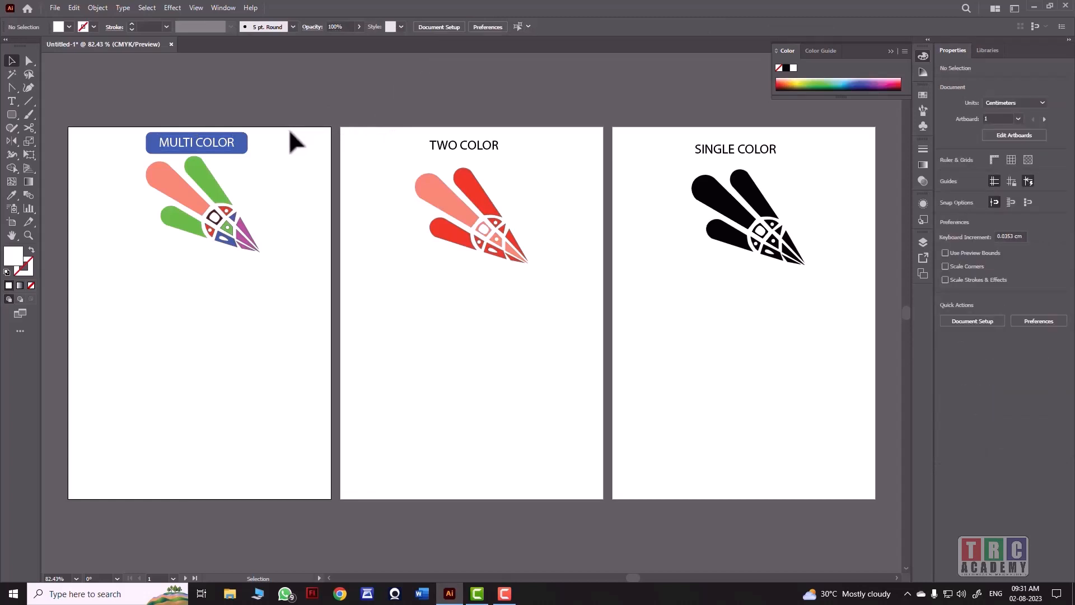
Step: Place a copy of the blue rounded rectangle over the TWO COLOR label and send it to the back, behind the text
click(245, 145)
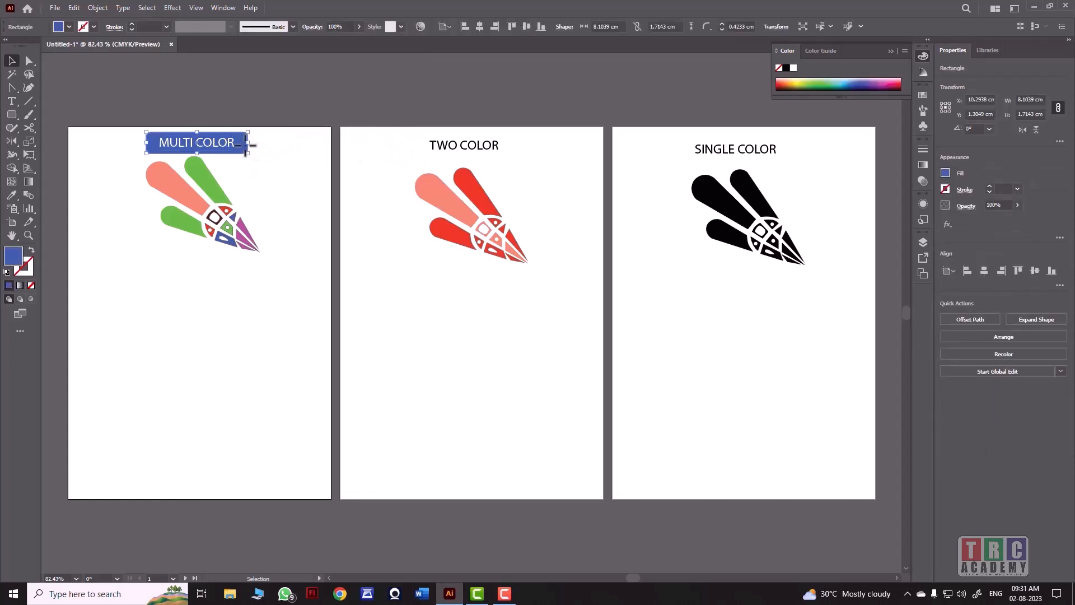
key(ctrl+c)
key(ctrl+v)
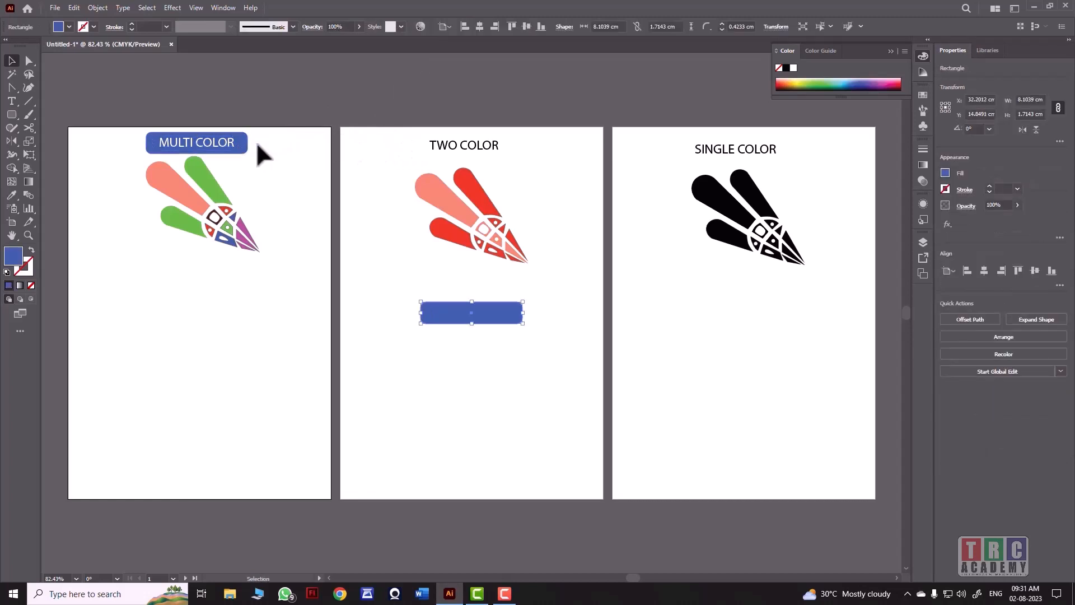
drag(449, 317, 439, 144)
right_click(438, 144)
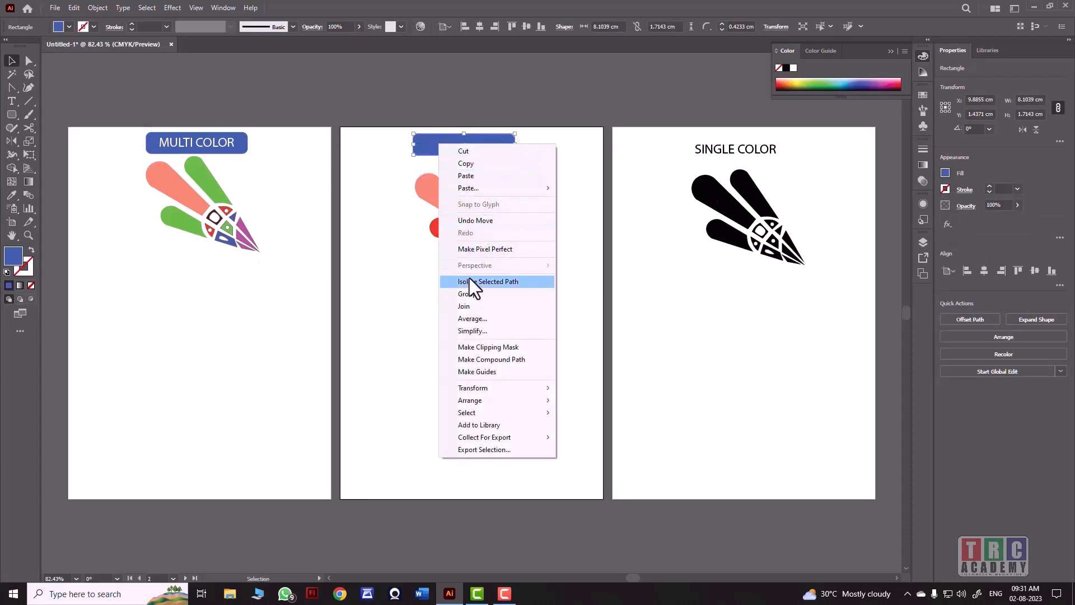
mouse_move(492, 401)
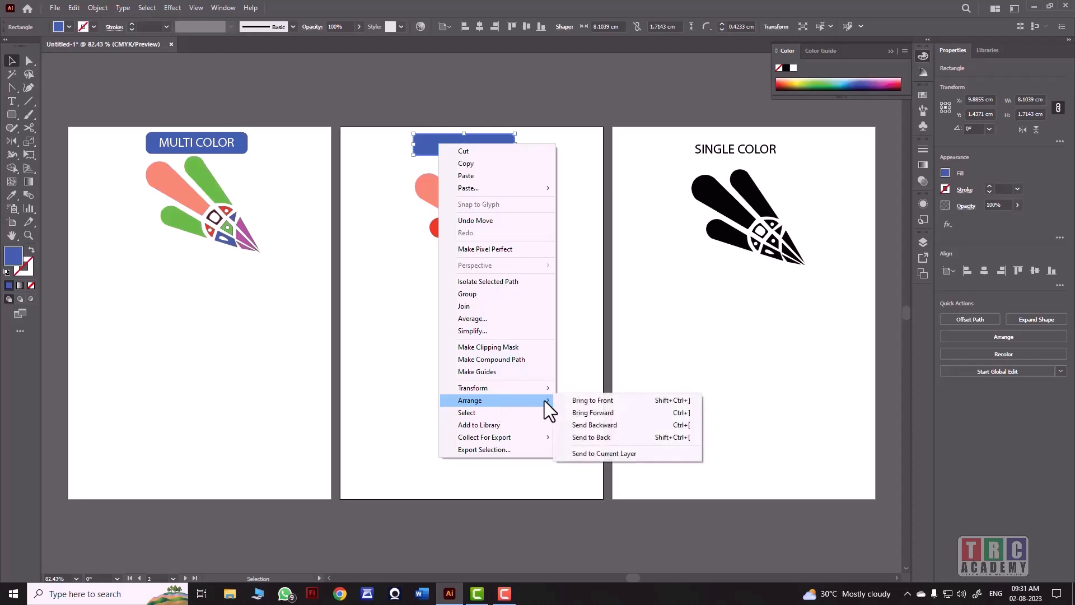
click(607, 437)
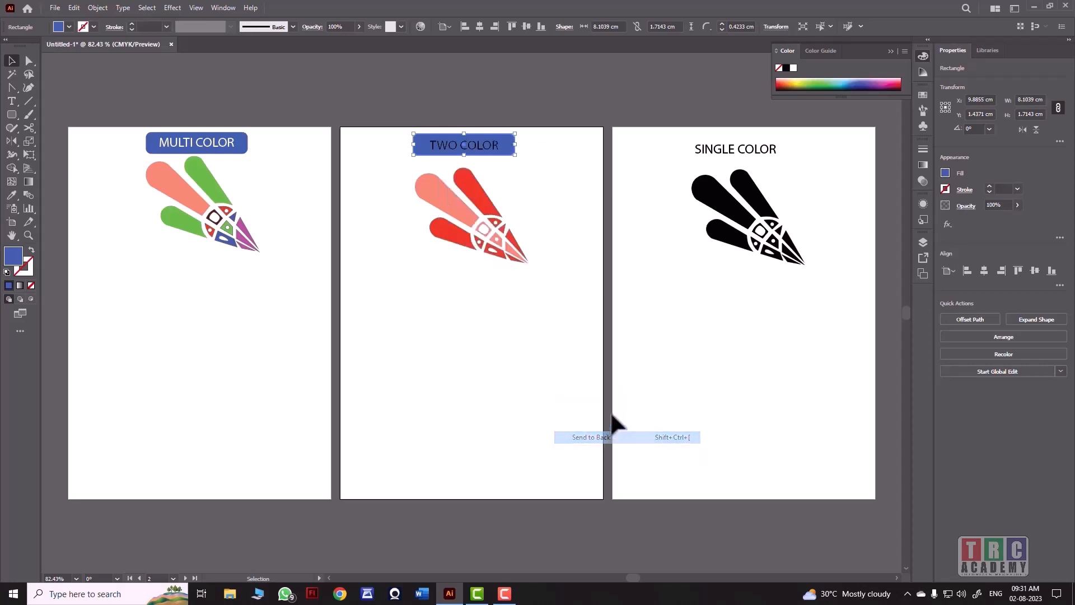
Step: Change the TWO COLOR label's fill colour to white and deselect it
click(489, 147)
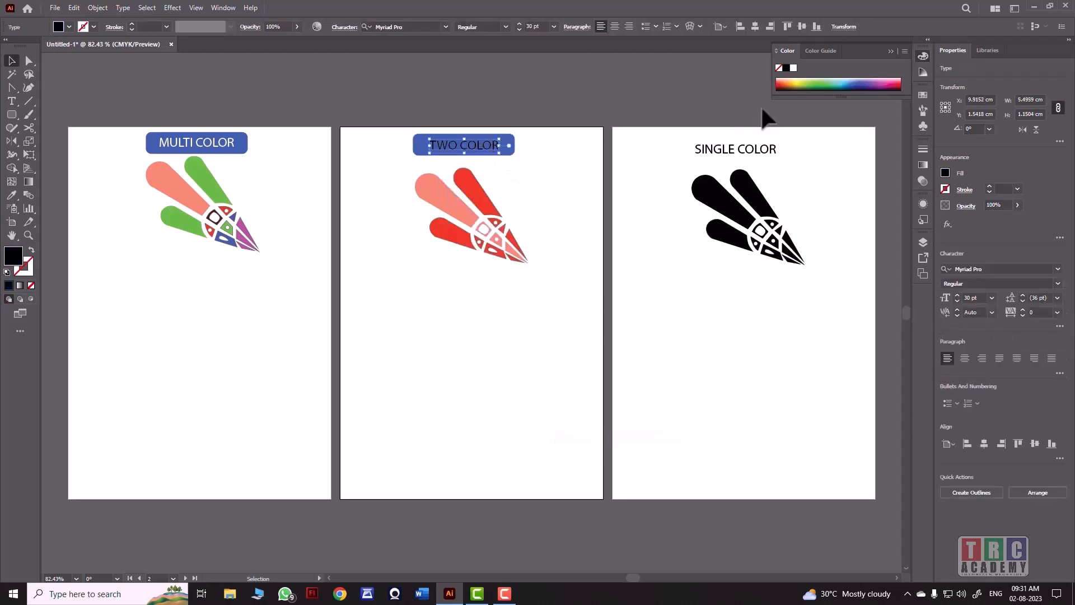
click(793, 68)
click(528, 101)
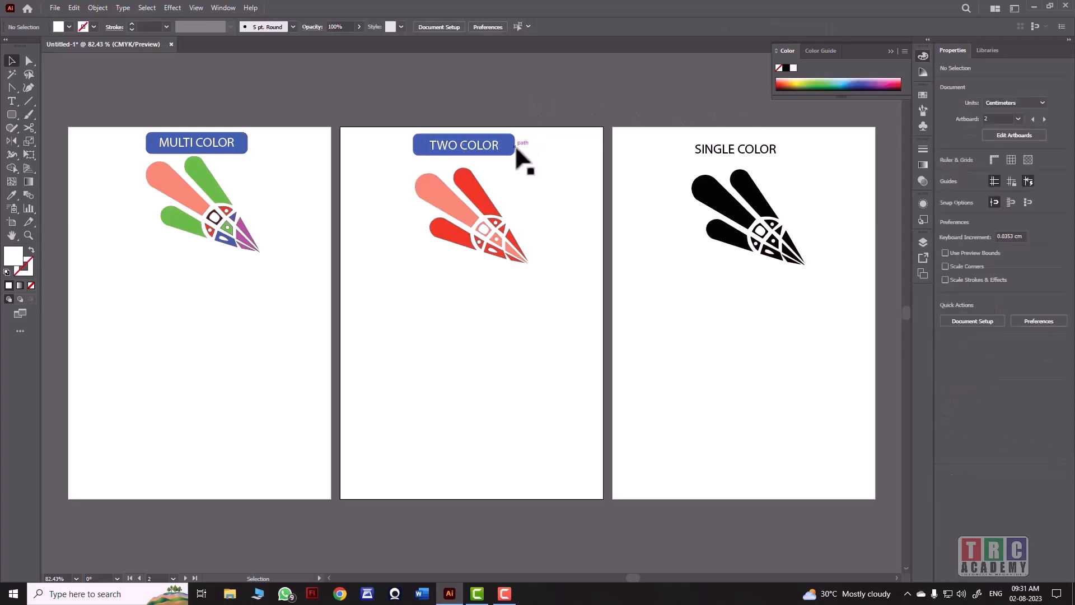
Step: Paste another blue rounded rectangle, move it over the SINGLE COLOR label and send it to the back
key(ctrl+v)
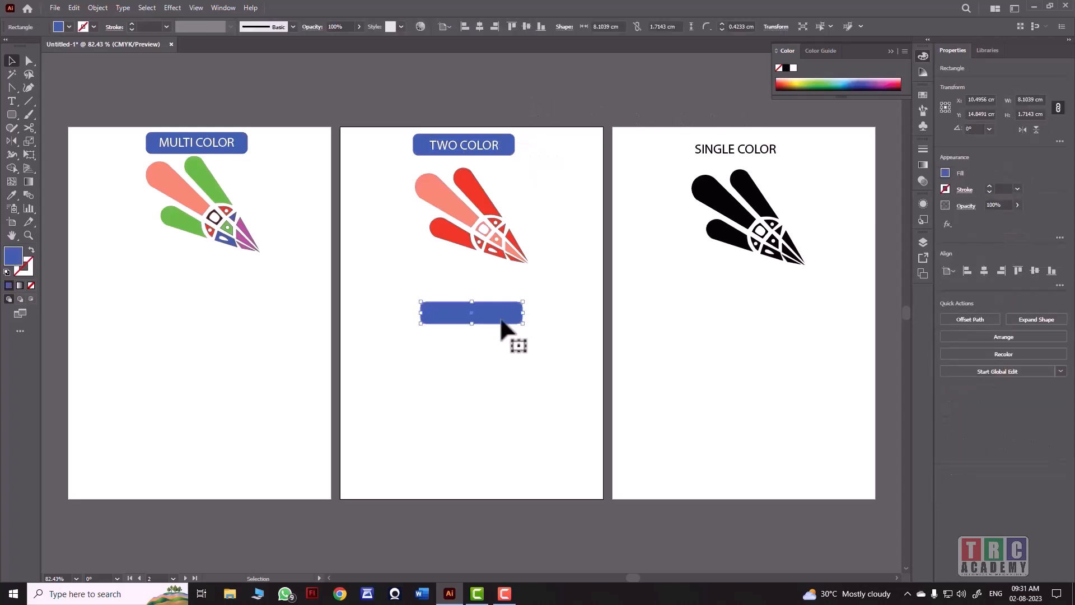
drag(496, 319, 759, 153)
right_click(758, 153)
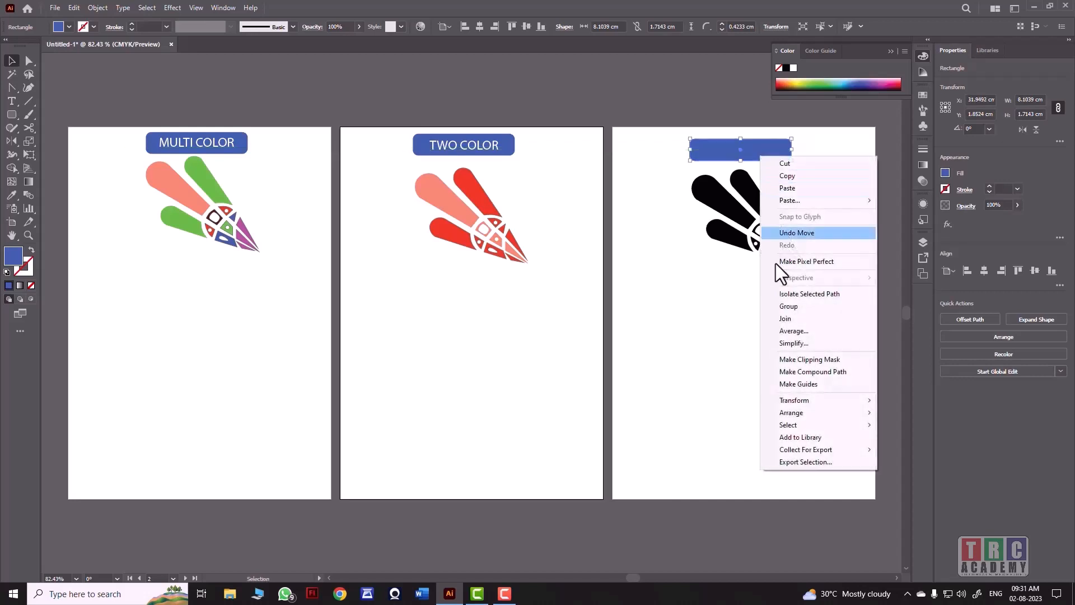
mouse_move(782, 413)
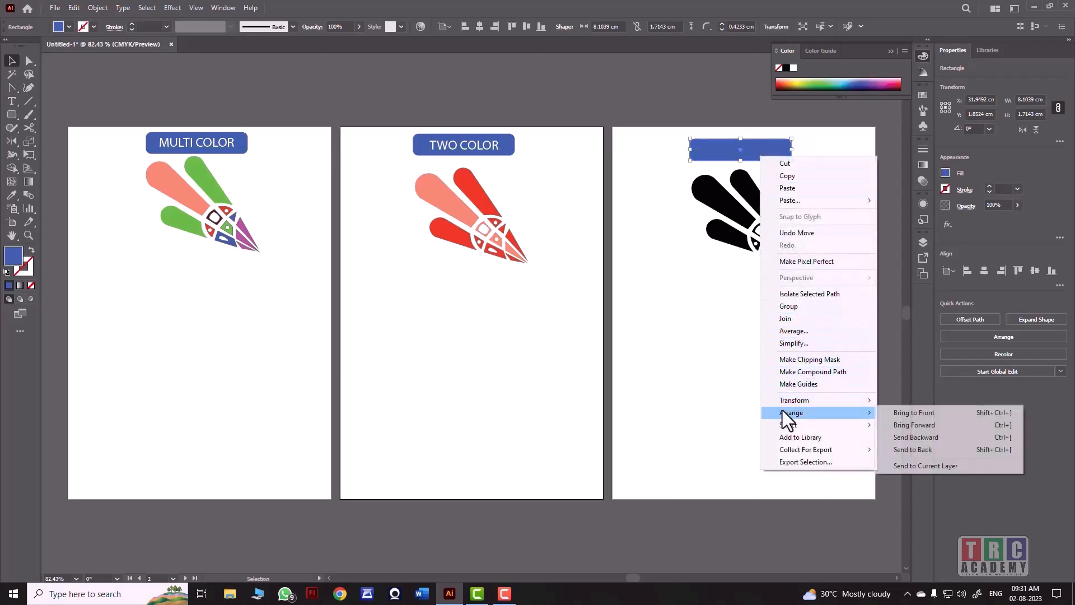
click(913, 449)
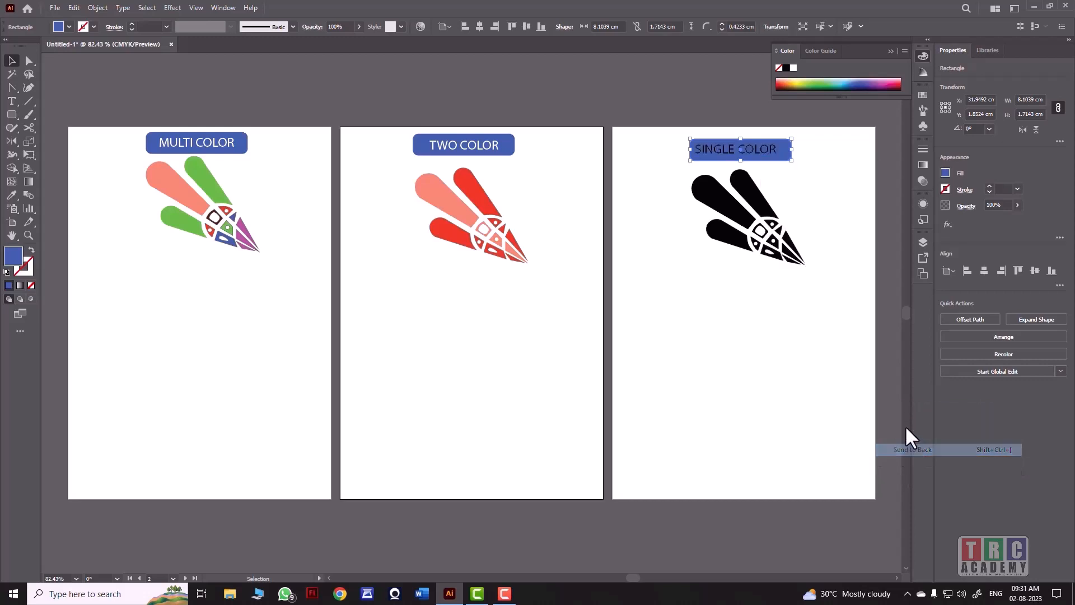
Step: Try a white fill on the rounded rectangle behind the SINGLE COLOR label and undo the colour change
click(794, 68)
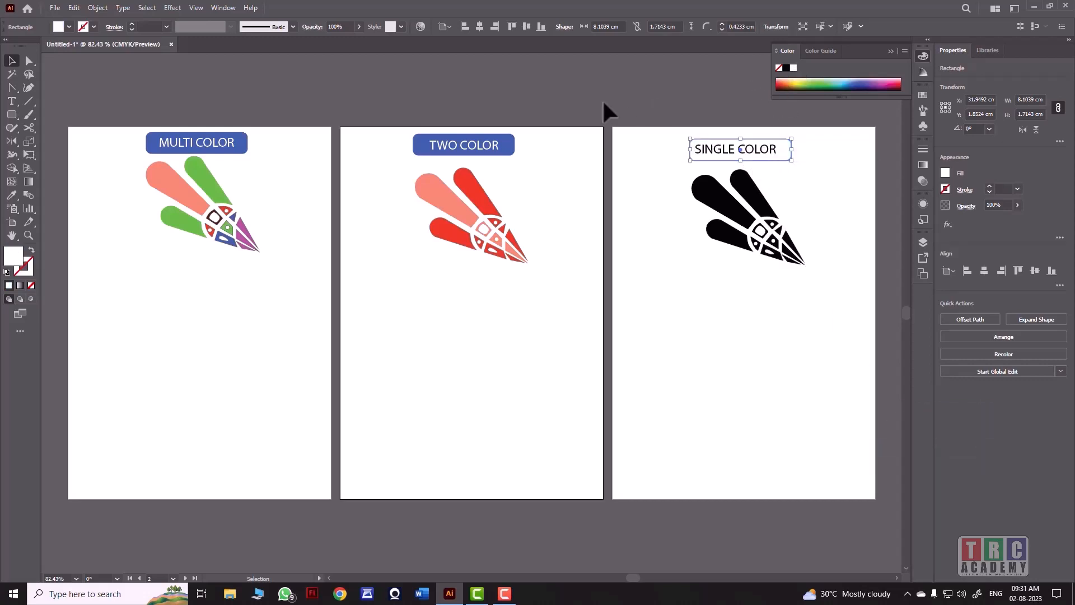
click(74, 8)
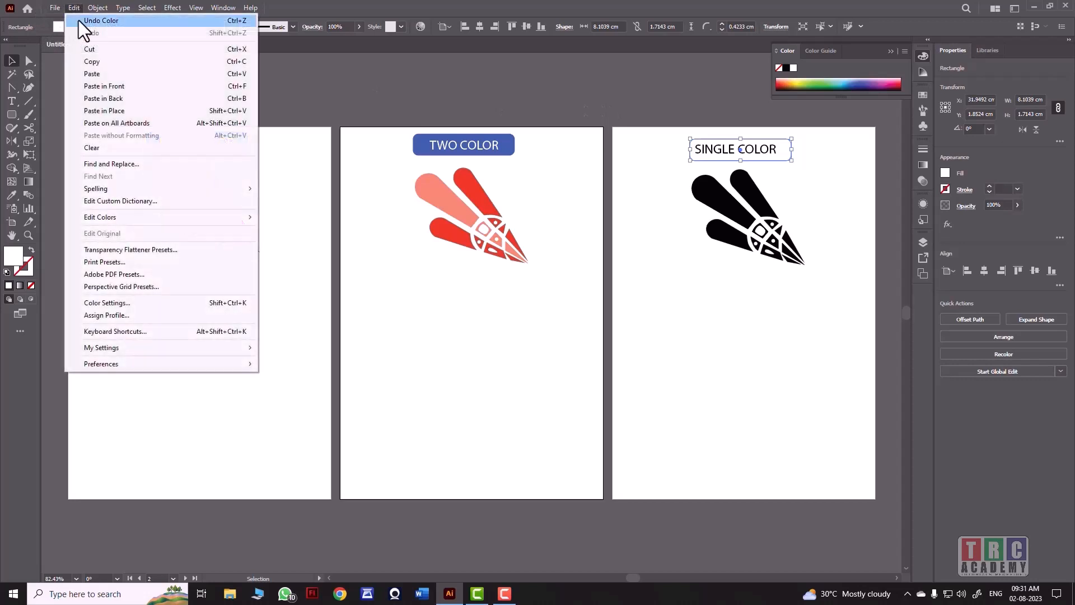
click(84, 20)
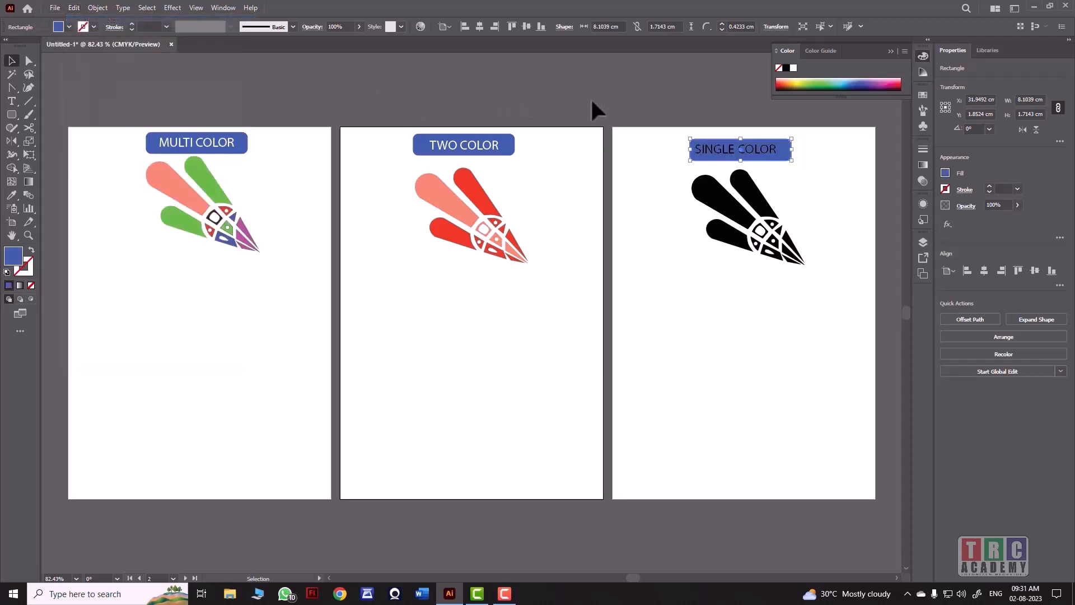
Step: Change the SINGLE COLOR label's fill colour to white and deselect it
click(708, 147)
click(793, 68)
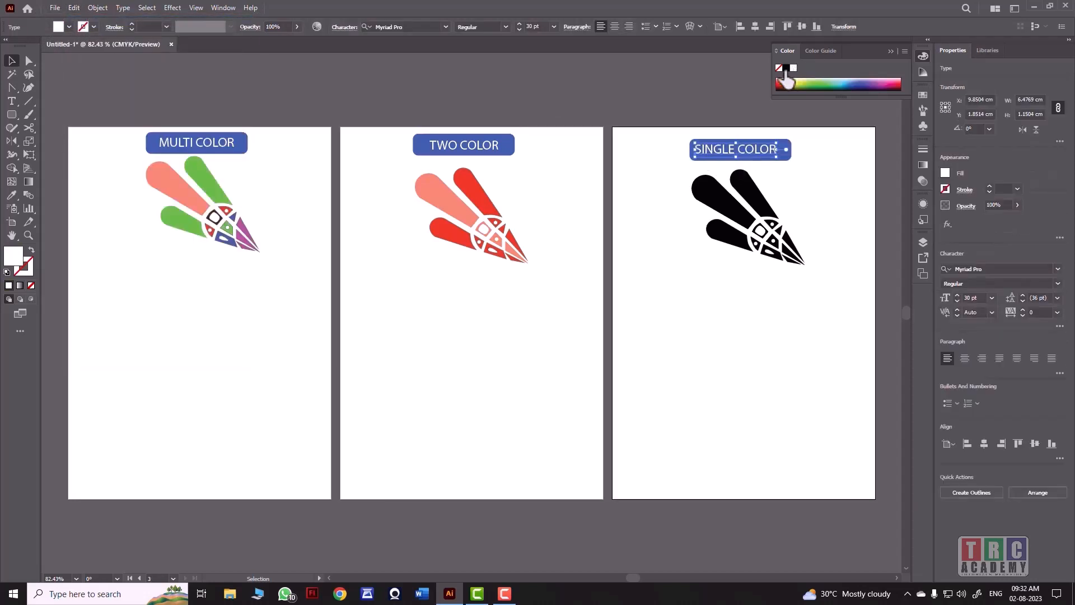
click(623, 72)
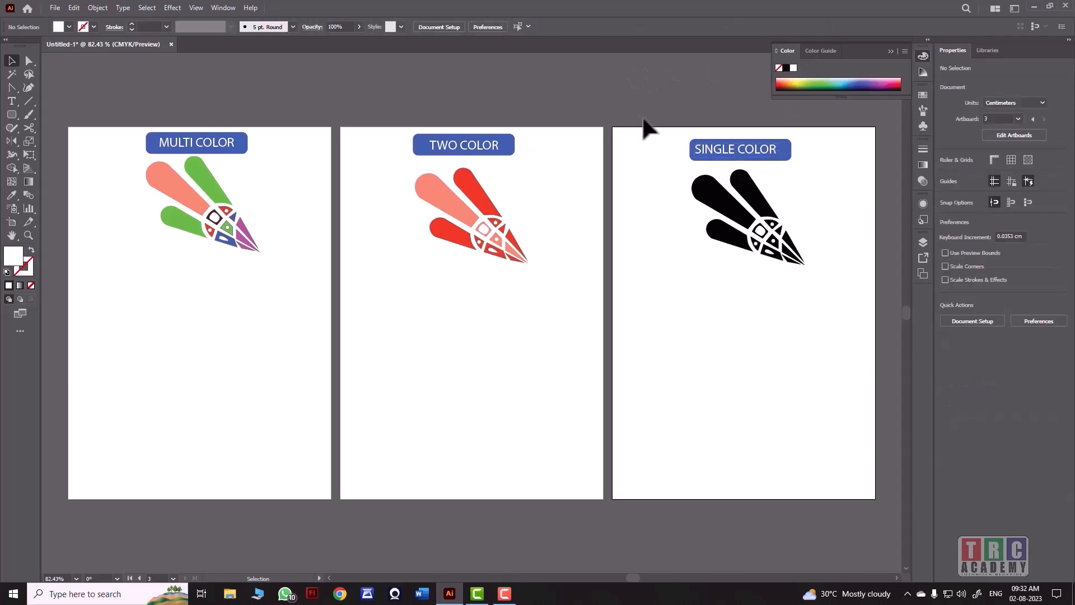
Step: Make a copy of the multi-colour logo scaled uniformly to 75%, with Scale Corners and Scale Strokes & Effects enabled
click(180, 200)
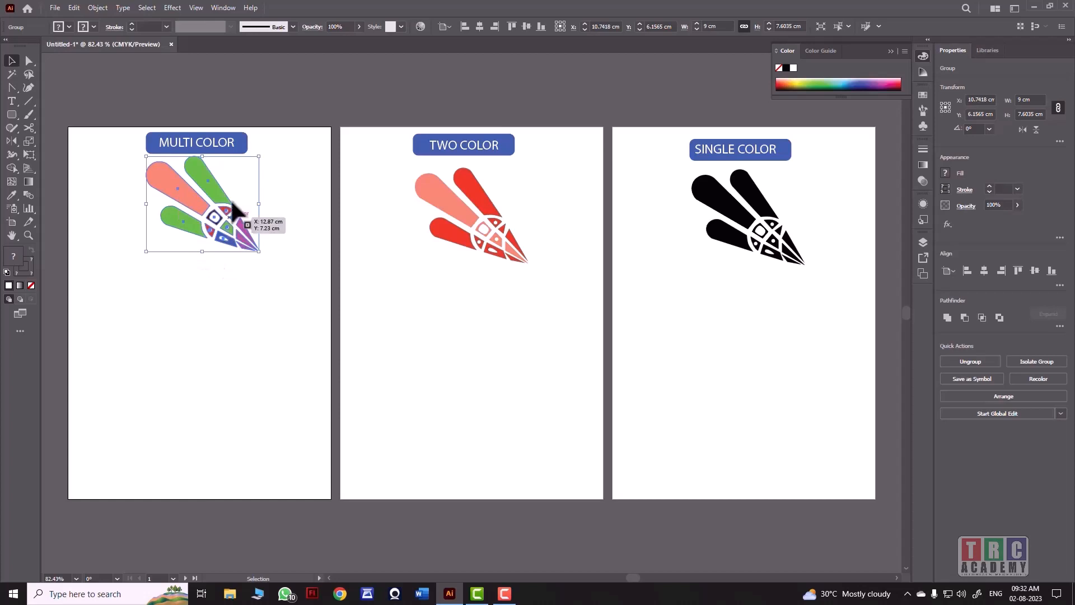
click(28, 140)
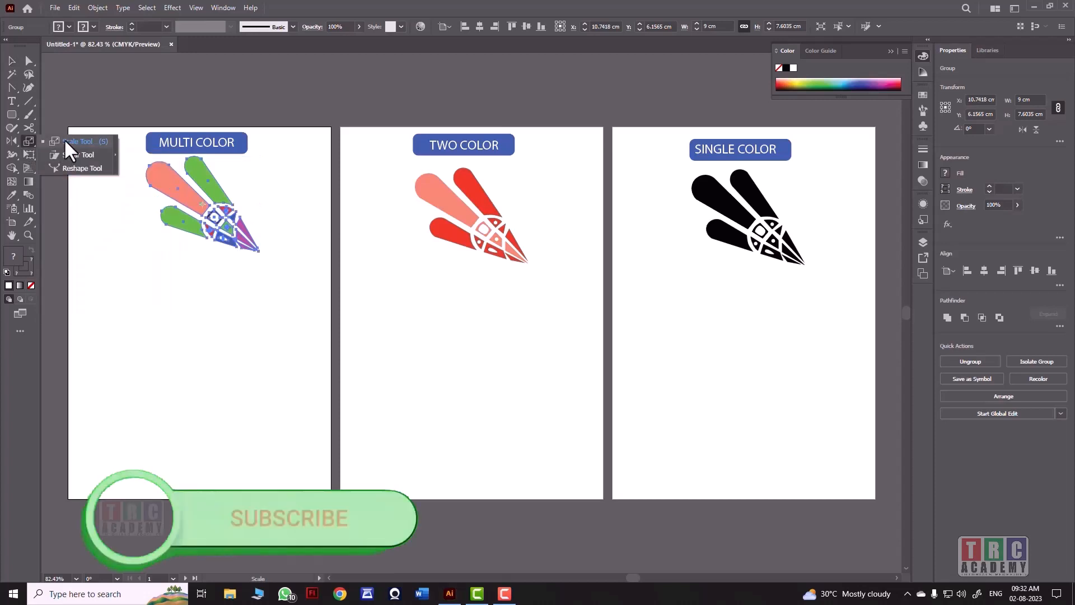
double_click(28, 141)
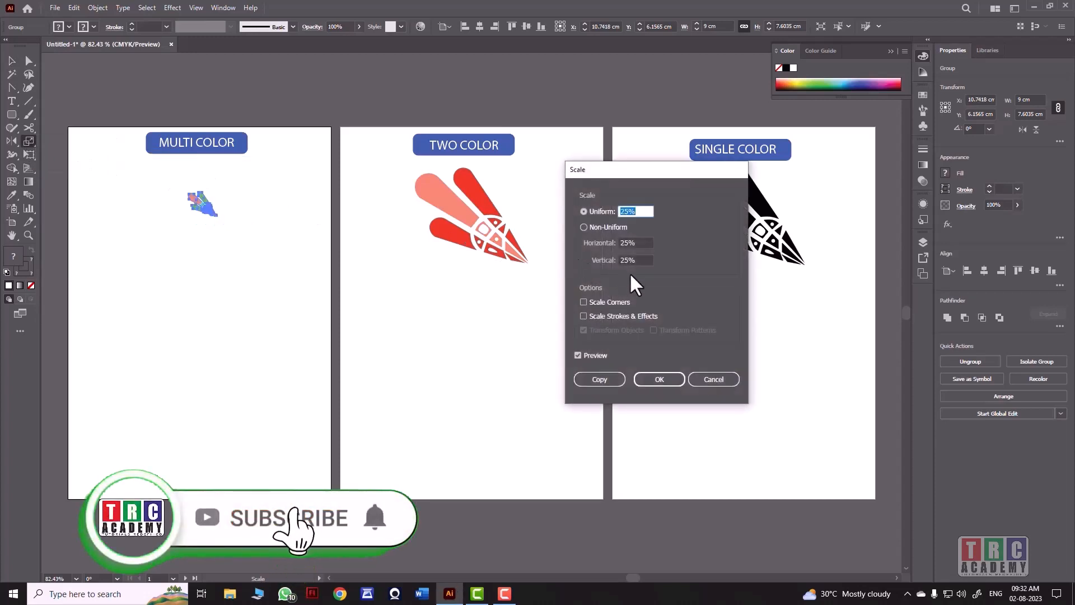
click(583, 302)
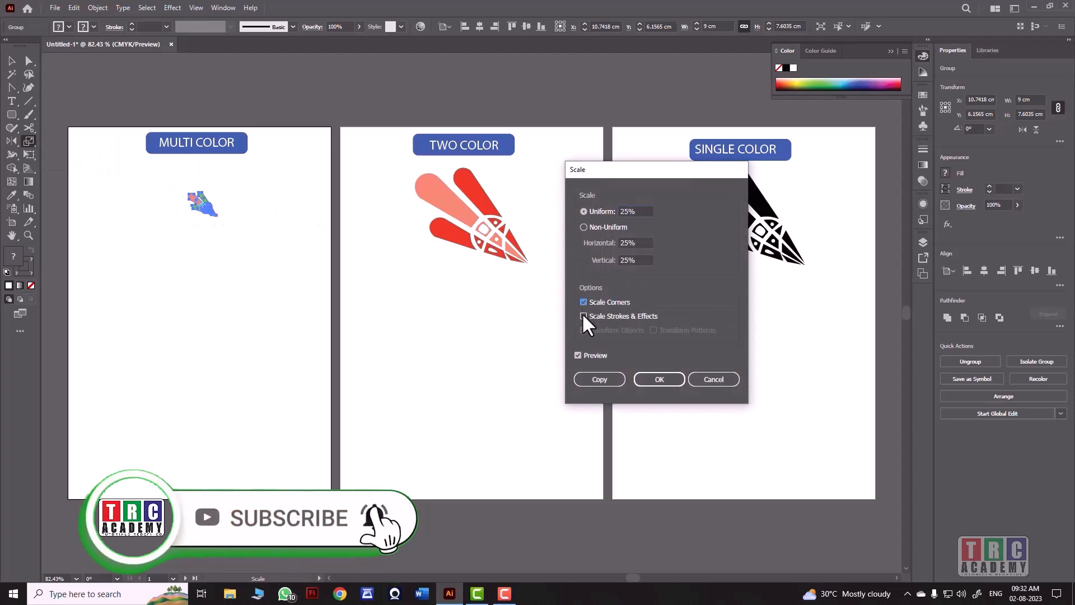
click(583, 315)
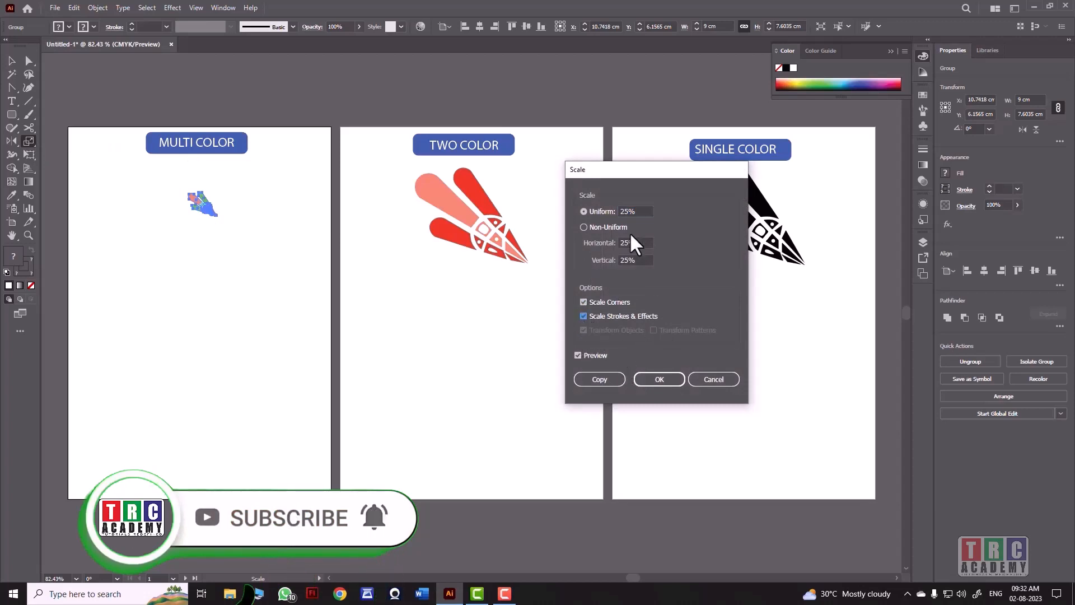
double_click(642, 211)
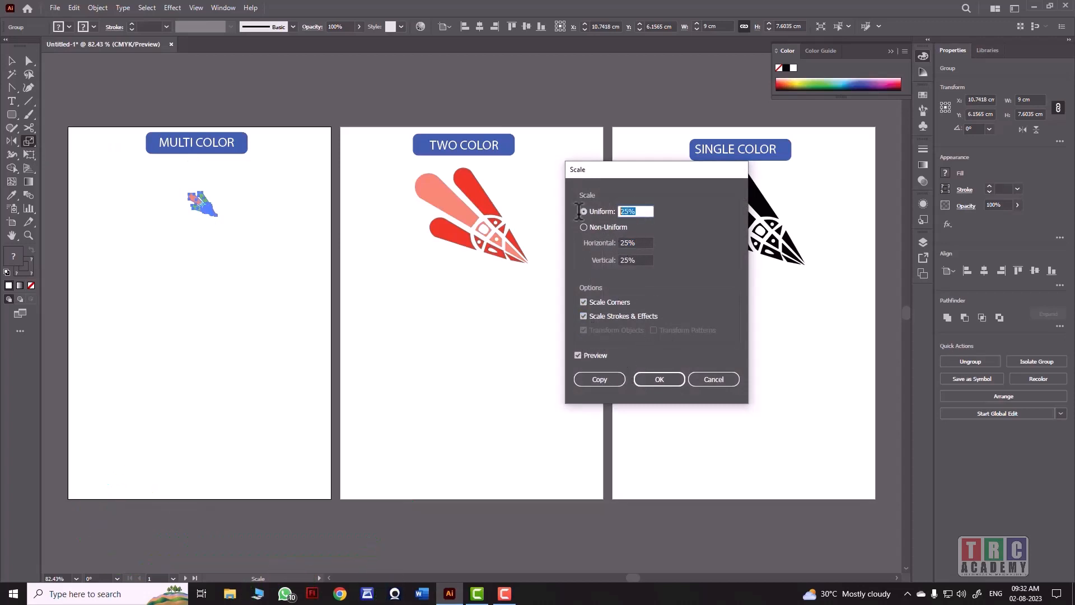
text(75)
click(600, 379)
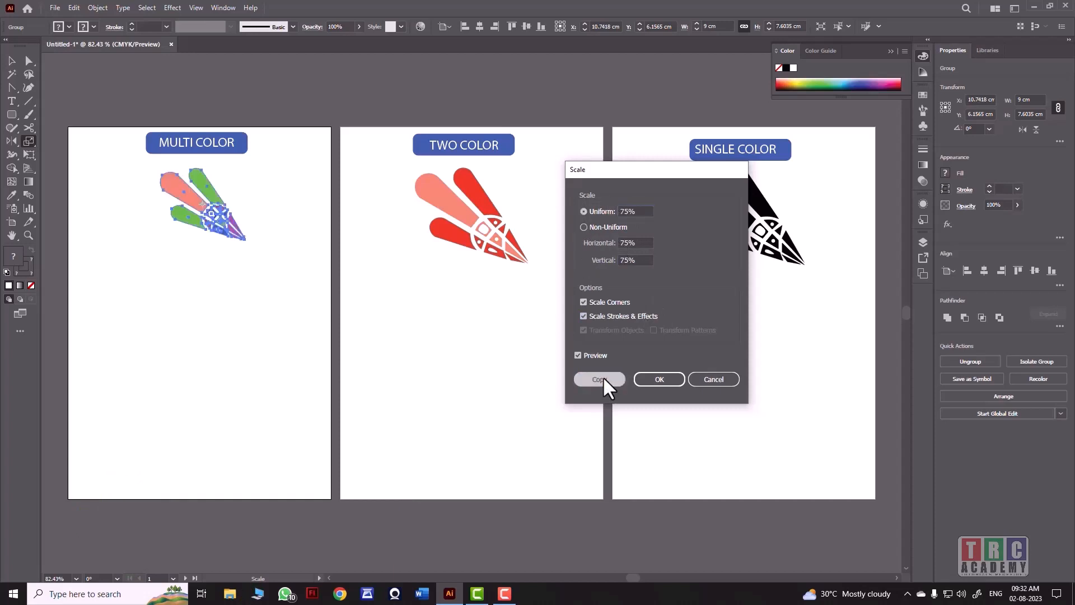
Step: Nudge the 75% copy of the multi-colour logo straight down until it sits below the original logo
click(9, 60)
click(207, 231)
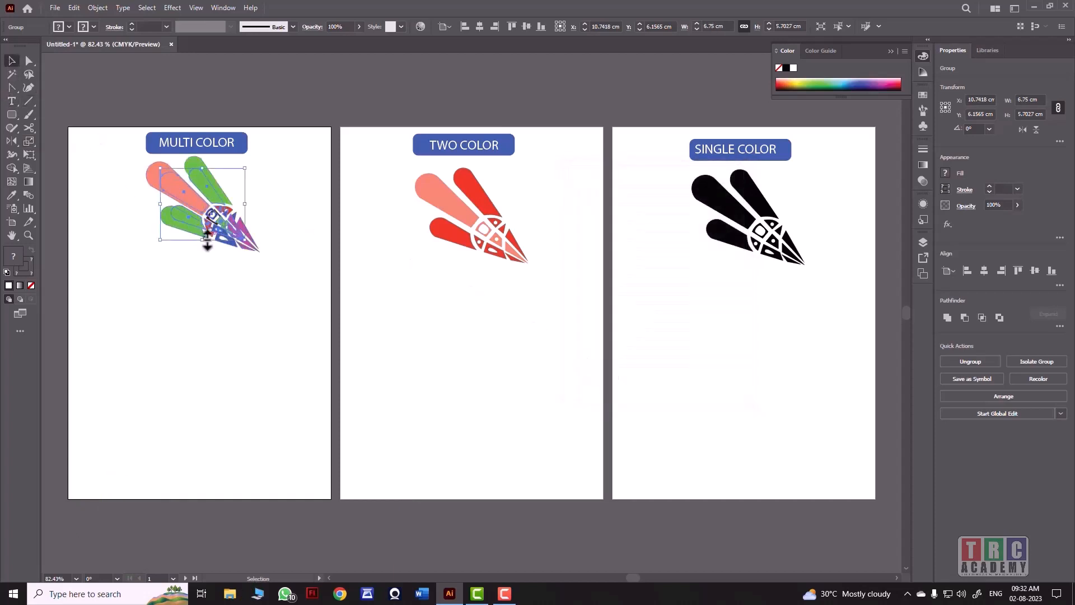
key(Down)
key(Down)
key(Down)
key(Down)
key(Down)
key(Down)
key(Down)
key(Down)
key(Down)
key(Down)
key(Down)
key(Down)
key(Down)
key(Down)
key(Down)
key(Down)
key(Down)
key(Down)
key(Down)
key(Down)
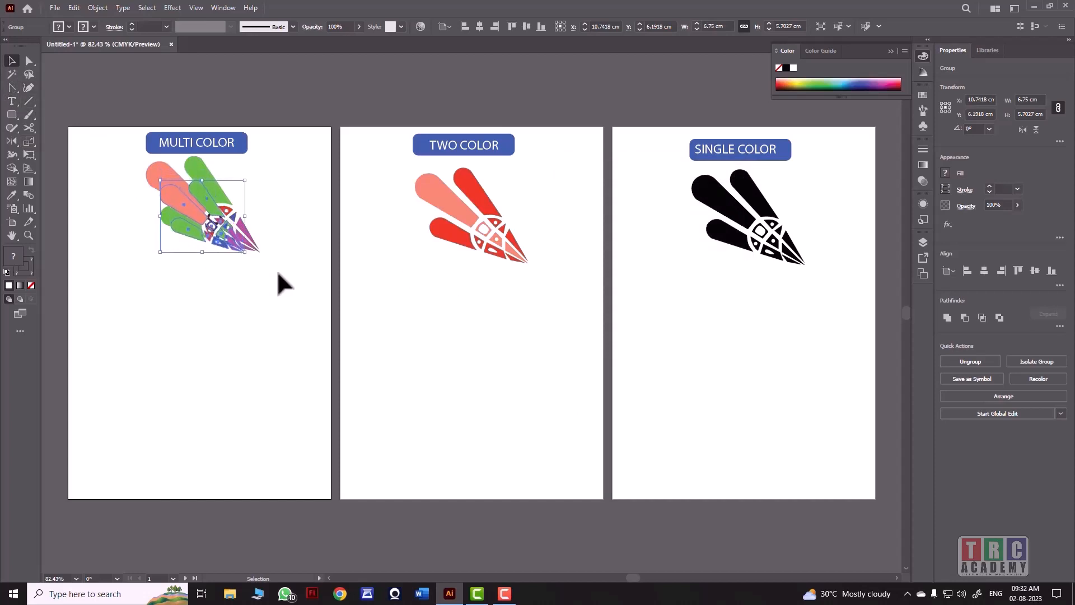
key(Down)
key(Down)
key(Down)
key(Down)
key(Down)
key(Down)
key(Down)
key(Down)
key(Down)
key(Down)
key(Down)
key(Down)
key(Down)
key(Down)
key(Down)
key(Down)
key(Down)
key(Down)
key(Down)
key(Down)
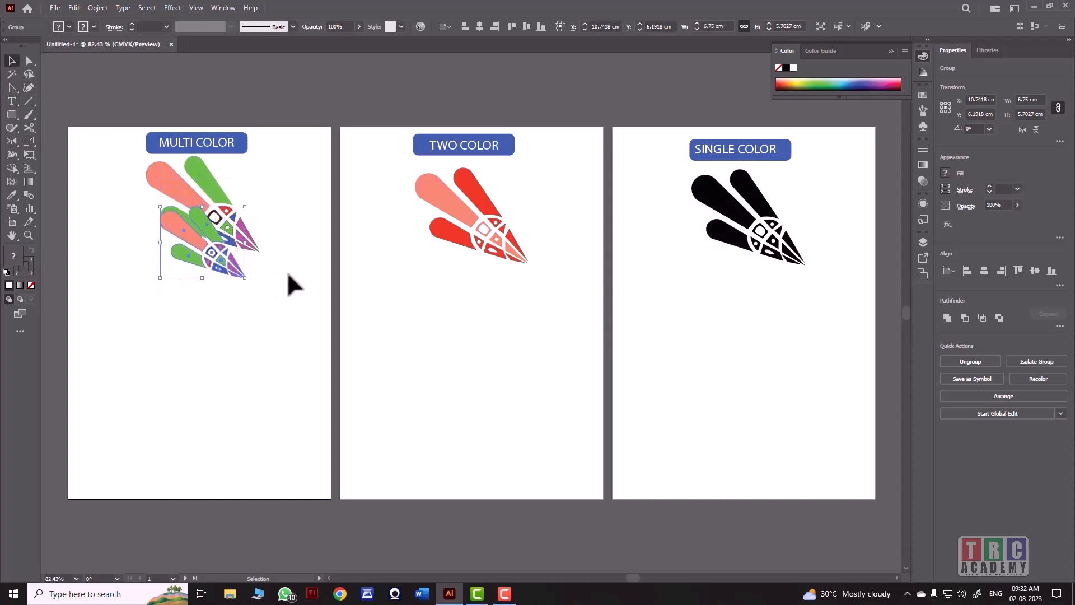
key(Down)
key(Down)
key(Down)
key(Down)
key(Down)
key(Down)
key(Down)
key(Down)
key(Down)
key(Down)
key(Down)
key(Down)
key(Down)
key(Down)
key(Down)
key(Down)
key(Down)
key(Down)
key(Down)
key(Down)
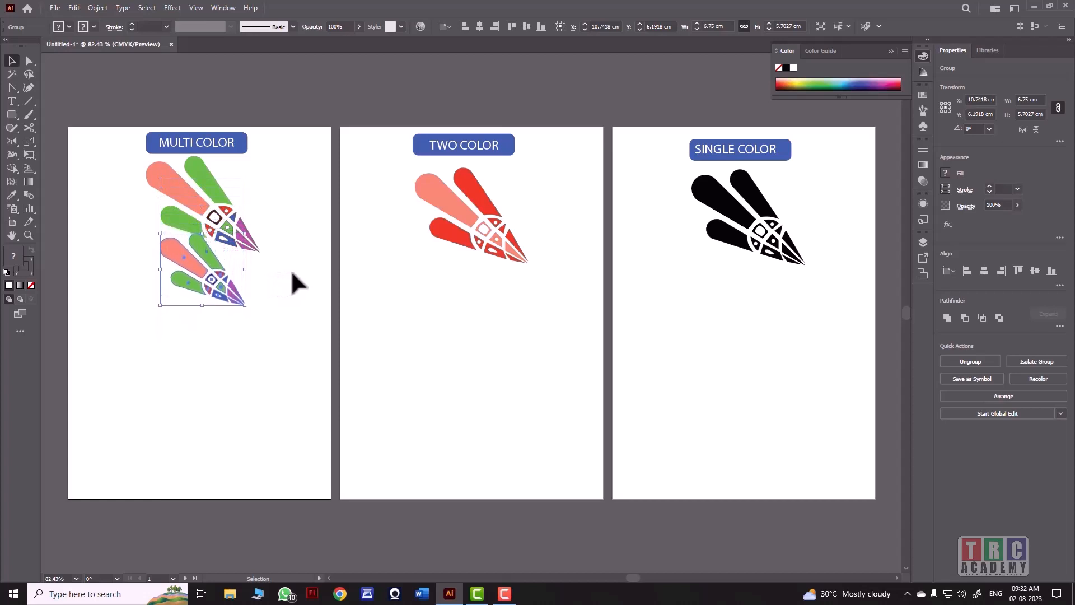
key(Down)
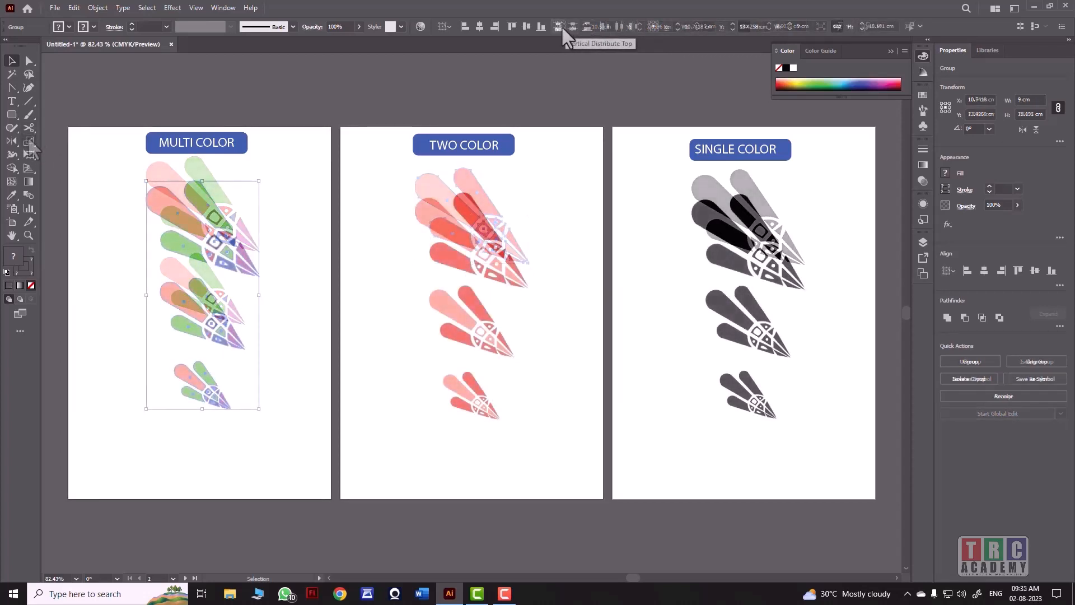
Step: Distribute the three logo sizes vertically by their top edges on each of the three artboards and clear the selection
click(559, 26)
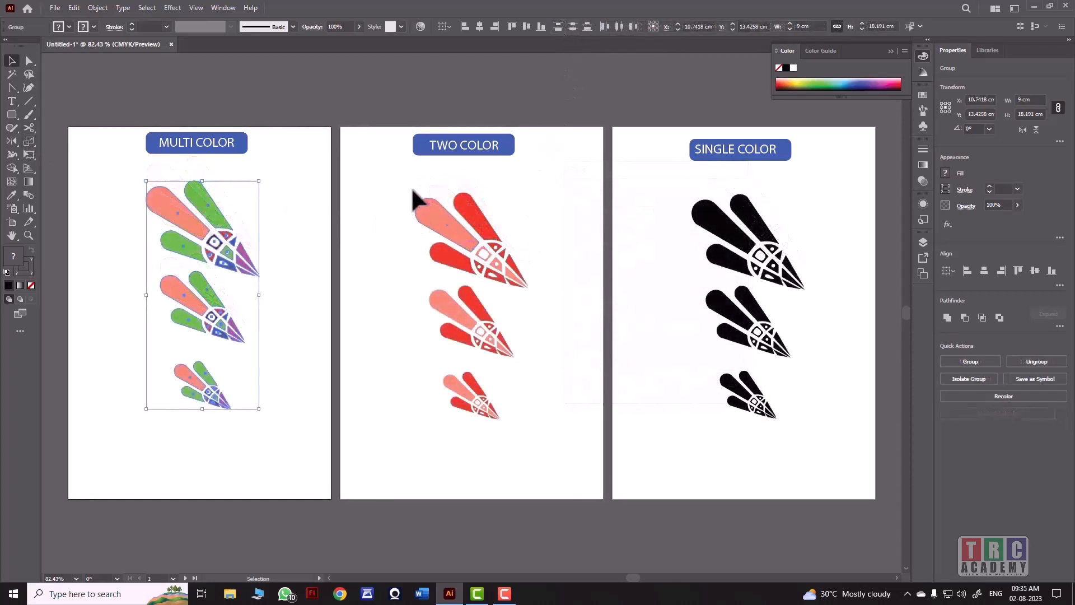
drag(411, 186, 537, 427)
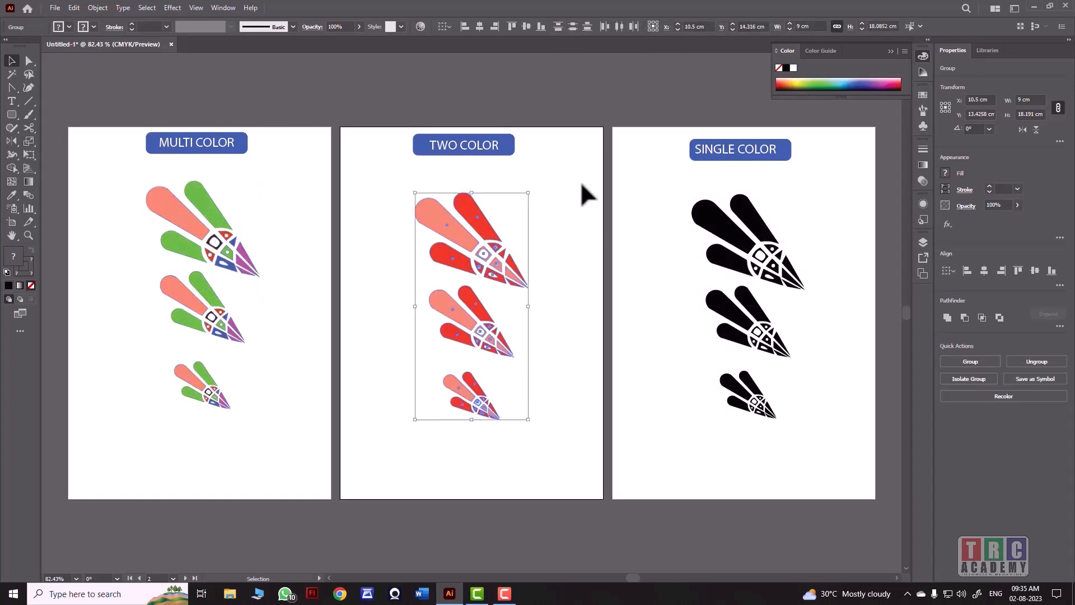
click(557, 24)
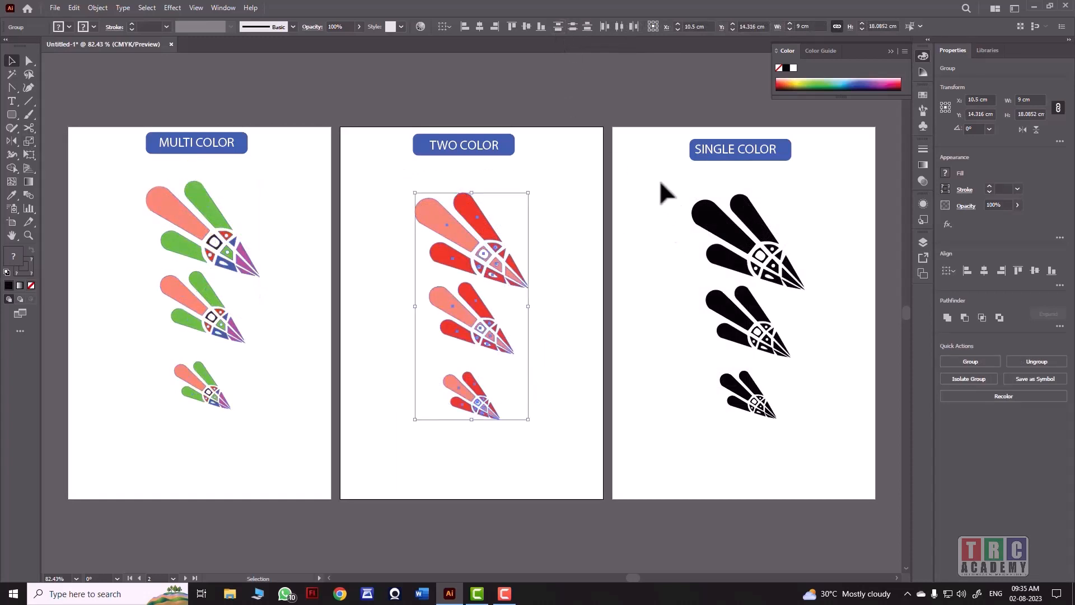
drag(664, 181, 835, 412)
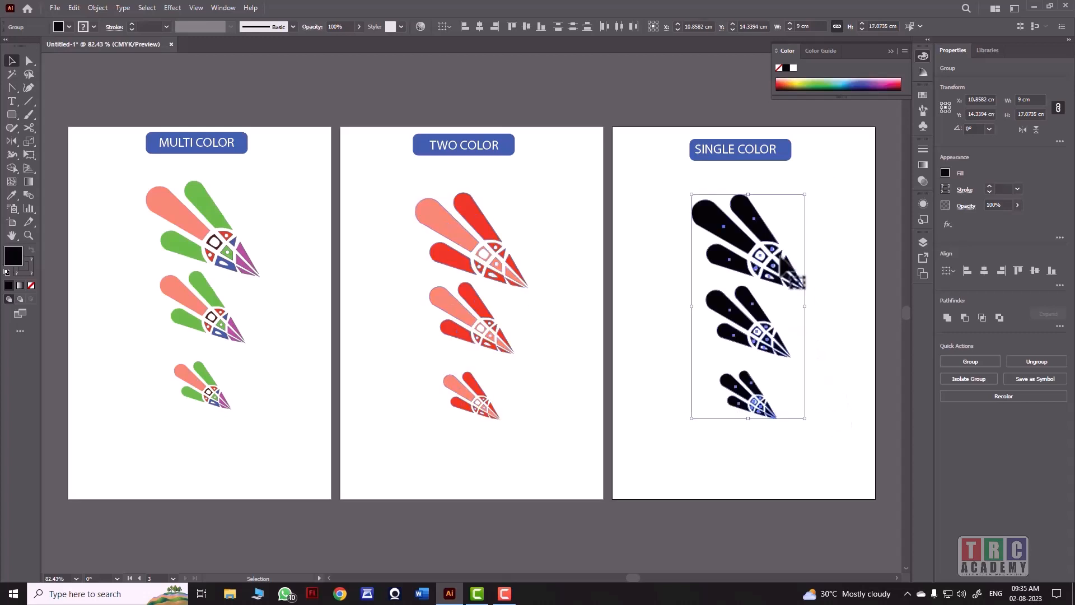
click(557, 26)
click(583, 97)
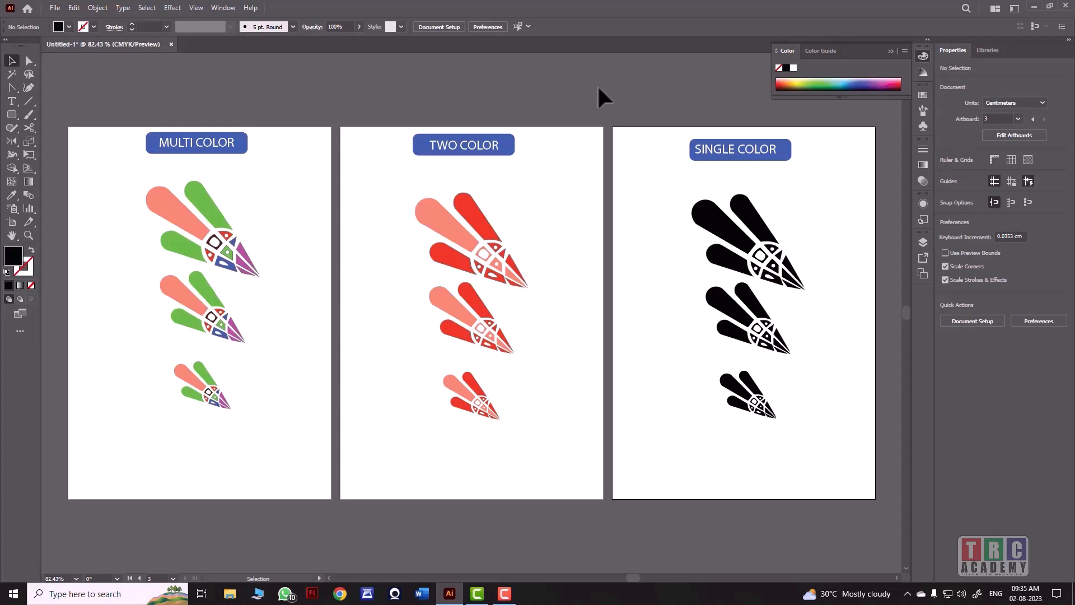
Step: Make a copy of the largest multi-colour logo scaled uniformly to 25%, with Scale Corners and Scale Strokes & Effects enabled
click(207, 397)
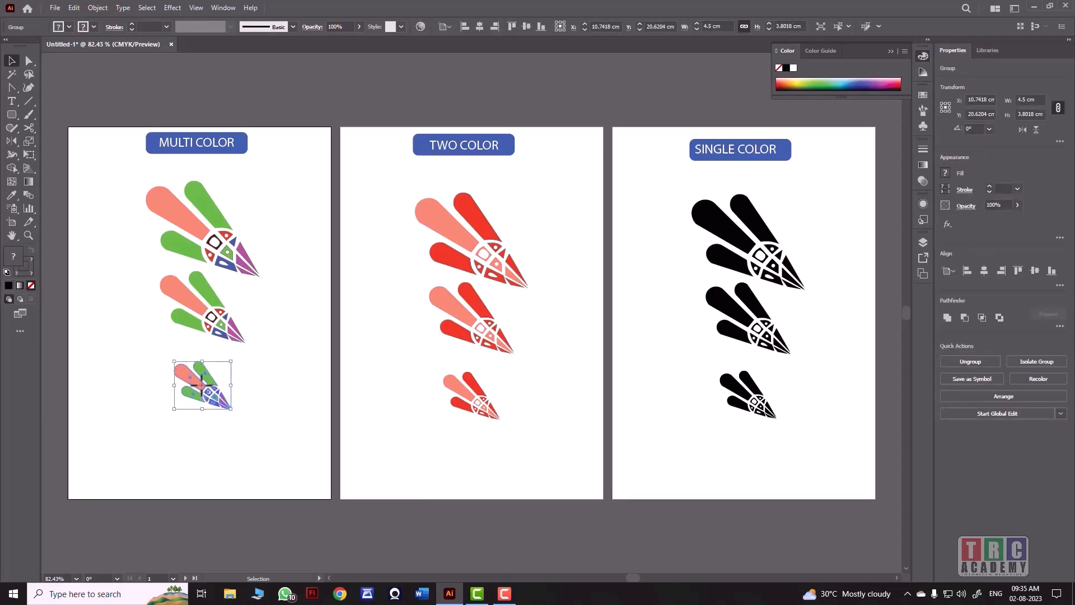
click(216, 236)
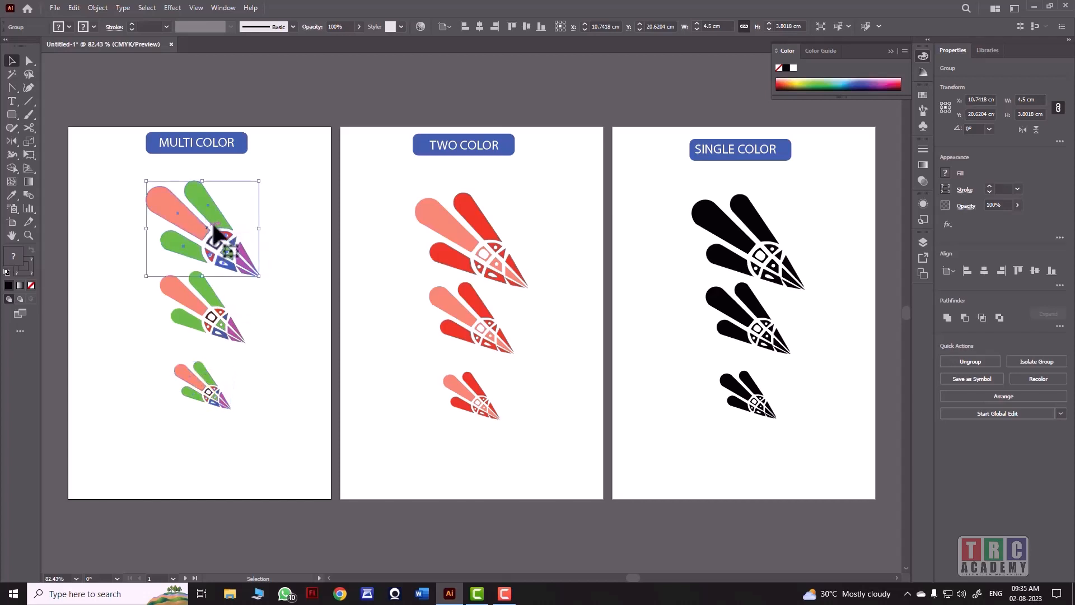
double_click(26, 140)
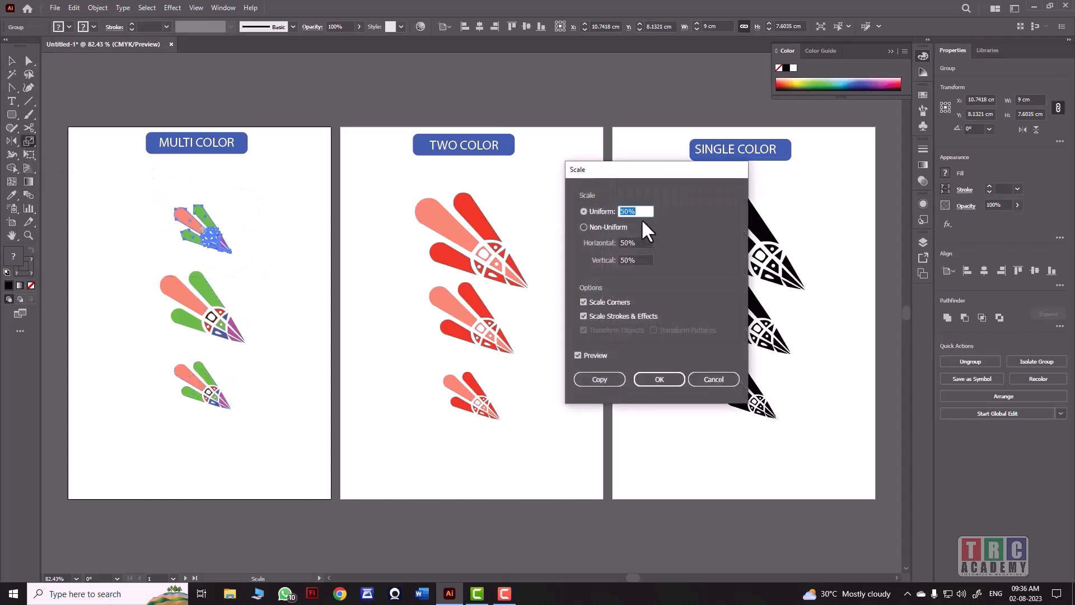
text(25)
click(599, 379)
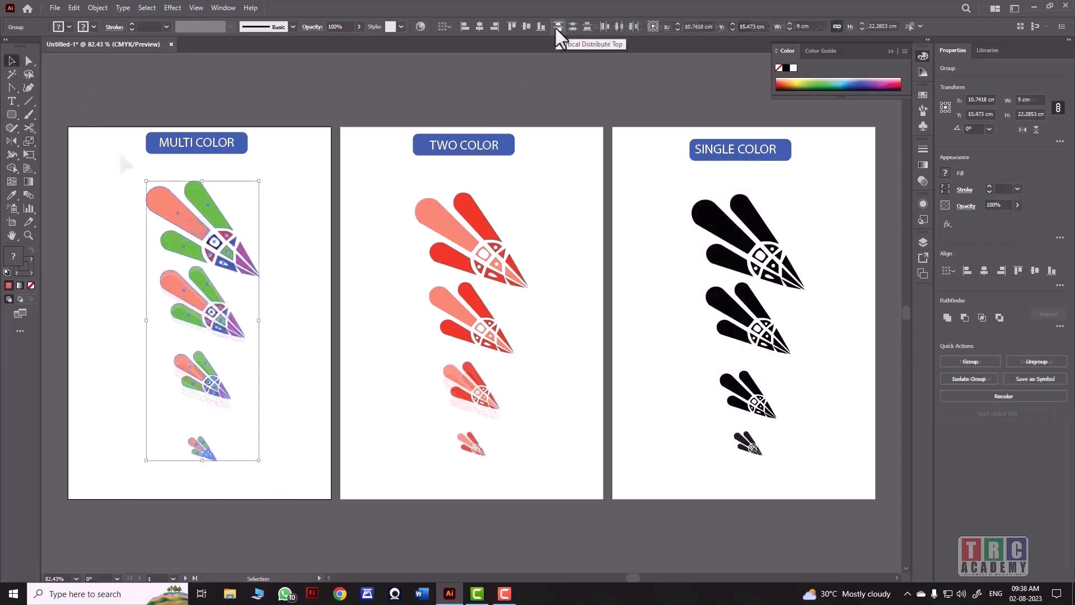
Step: Distribute the two-colour logos vertically by their top edges and shift the 50% multi-colour and 75% single-colour copies slightly down
drag(395, 180, 546, 482)
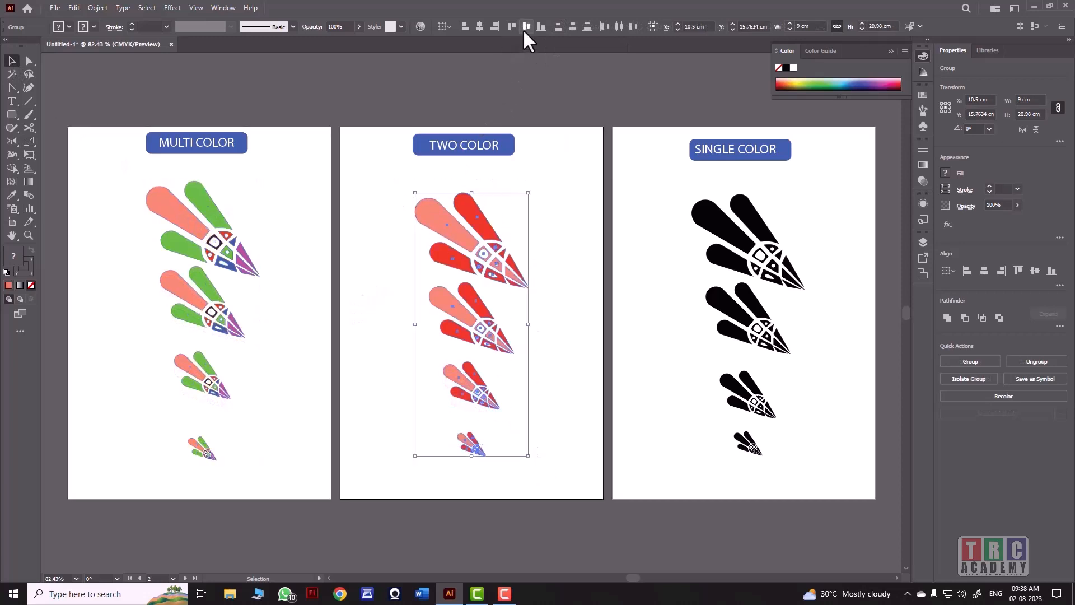
click(558, 26)
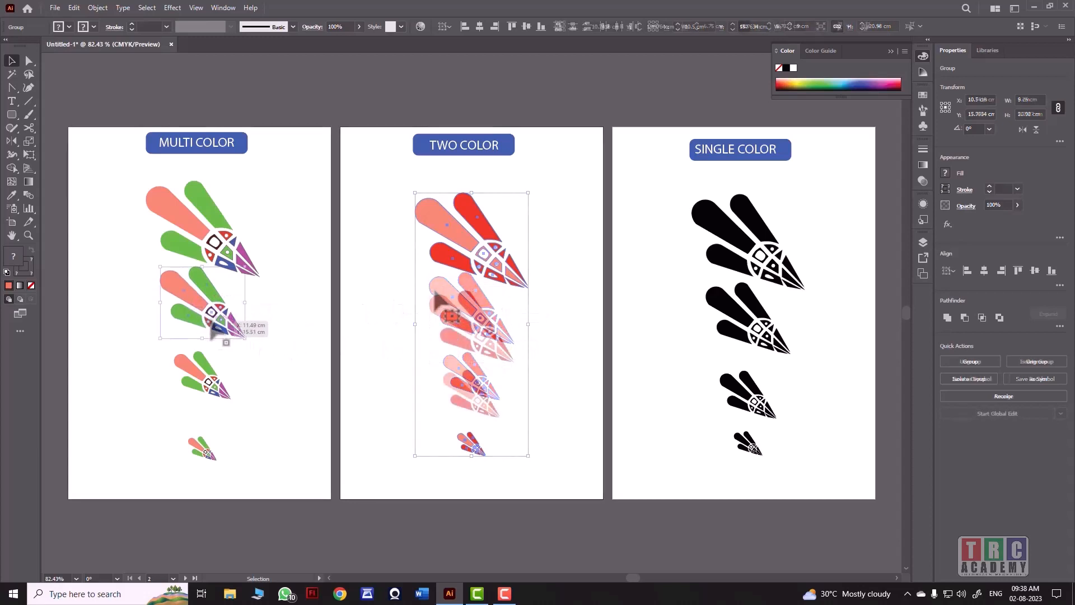
click(217, 395)
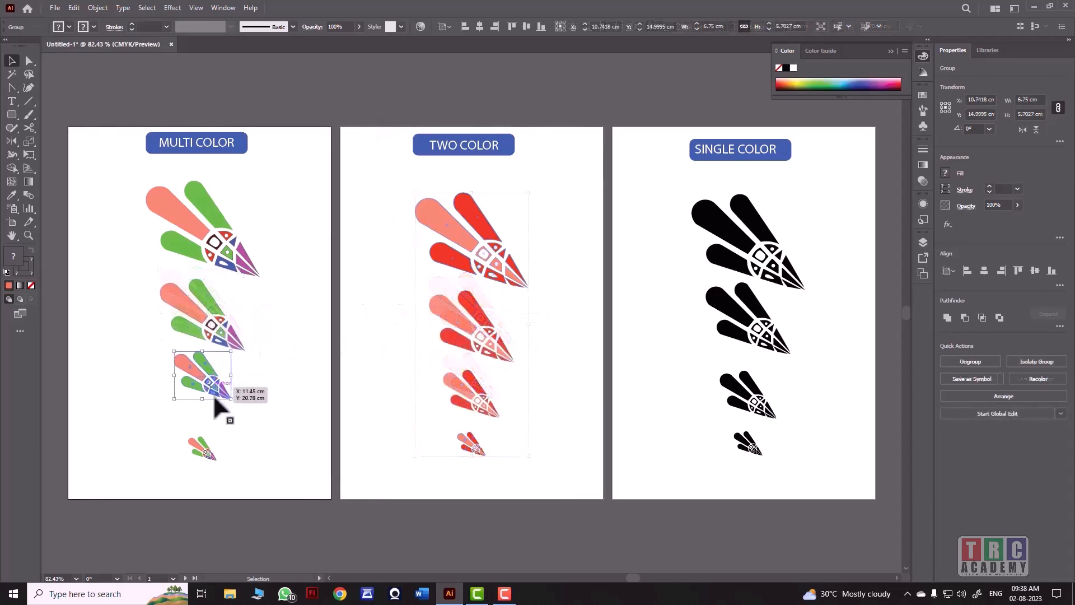
drag(217, 401, 218, 411)
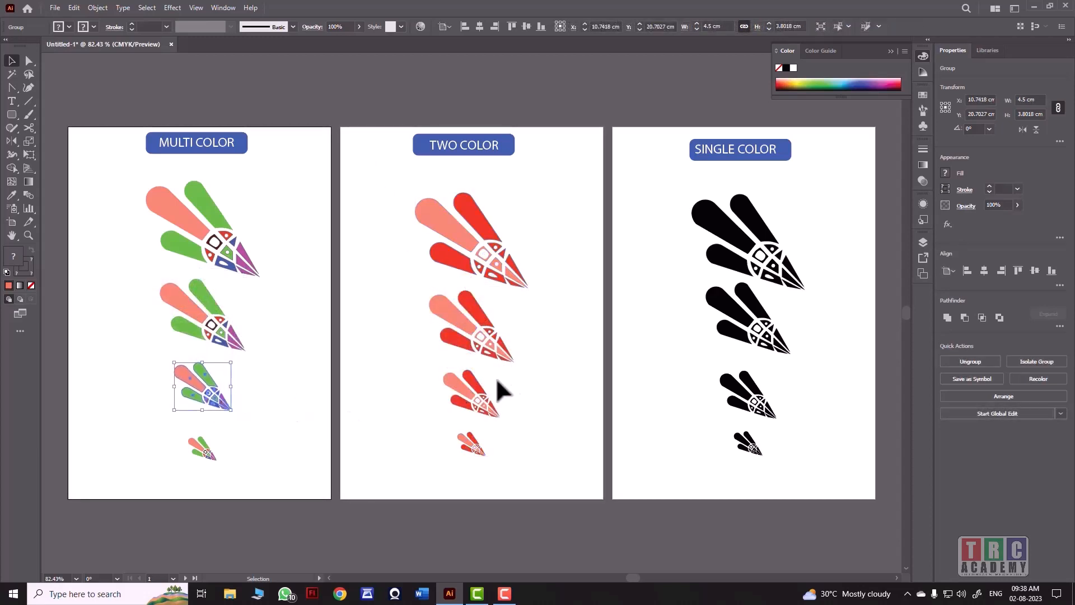
click(745, 322)
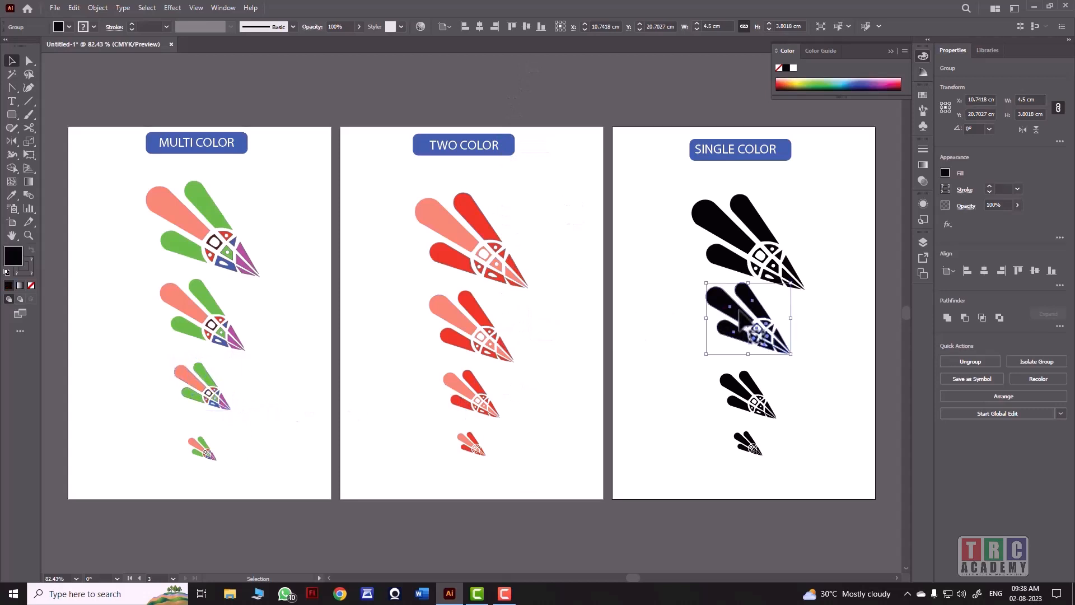
drag(760, 343, 760, 347)
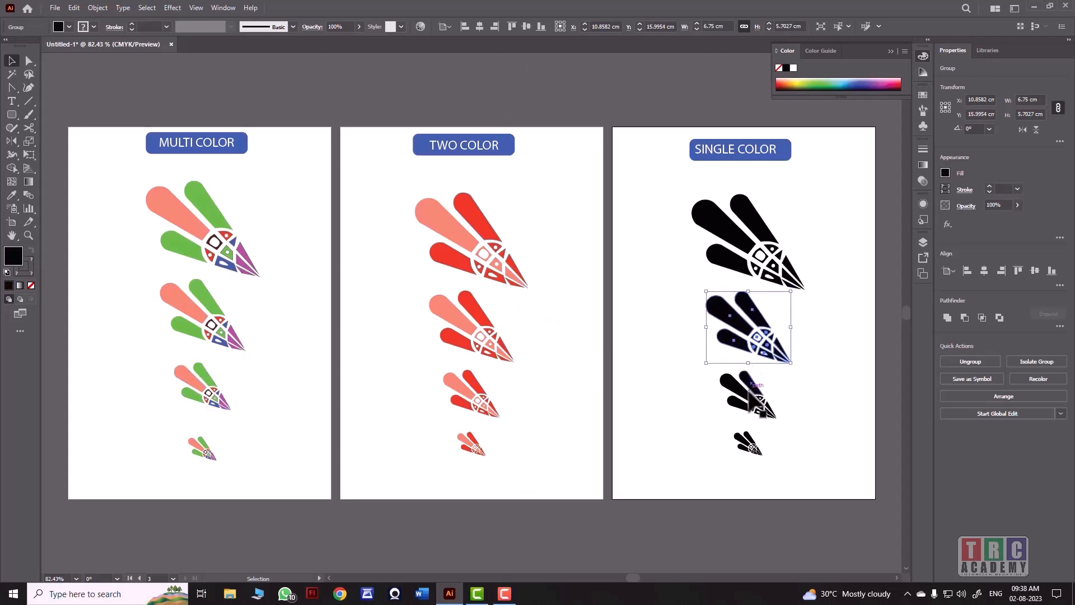
click(766, 412)
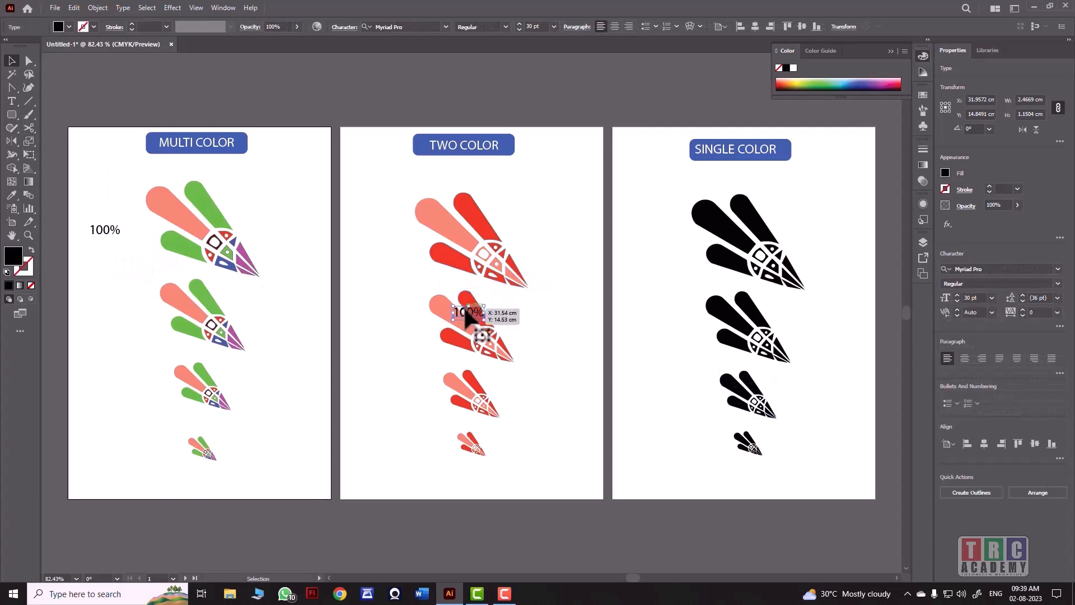
Step: Place a copied 100% label beside the 75% multi-colour logo and distribute the four labels vertically by their top edges
drag(468, 310, 102, 312)
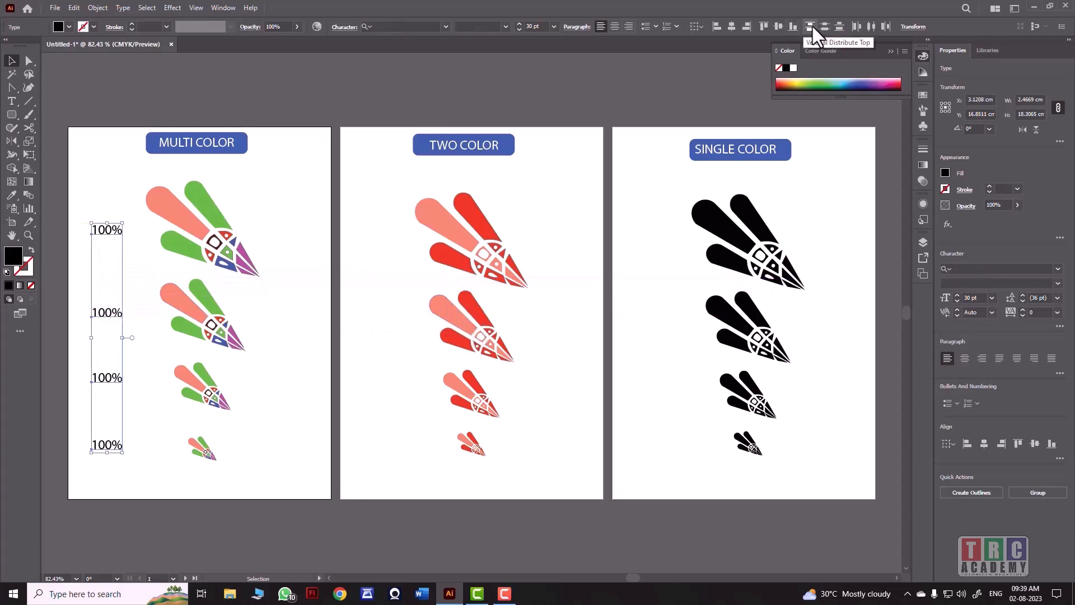
click(812, 26)
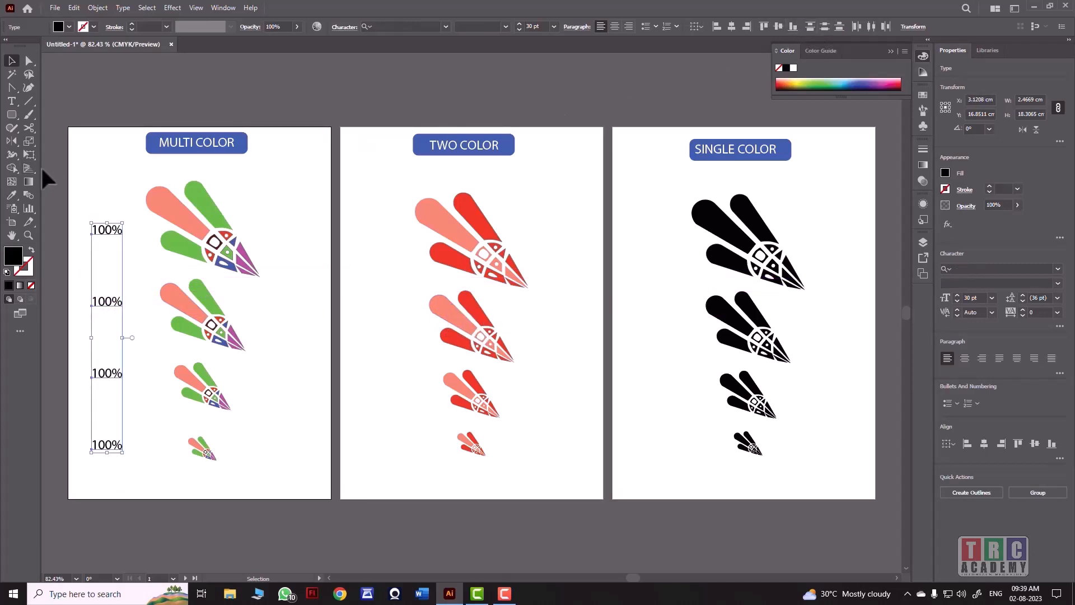
Step: Nudge the column of percentage labels on the MULTI COLOR artboard straight up to line up with the logos
key(Up)
key(Up)
key(Up)
key(Up)
key(Up)
key(Up)
key(Up)
key(Up)
key(Up)
key(Up)
key(Up)
key(Up)
key(Up)
key(Up)
key(Up)
key(Up)
key(Up)
key(Up)
key(Up)
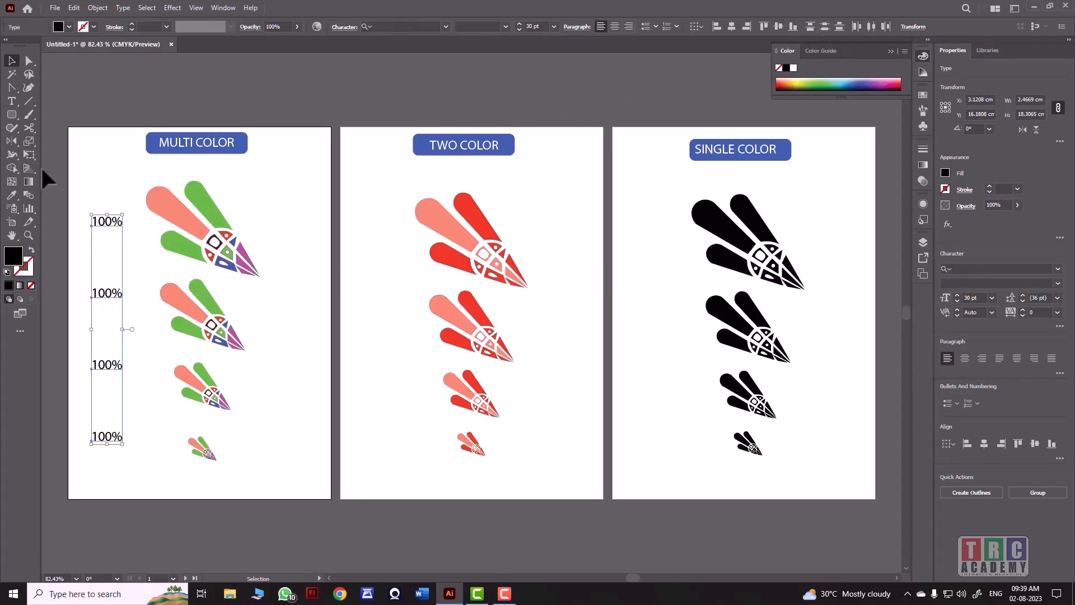
key(Down)
key(Down)
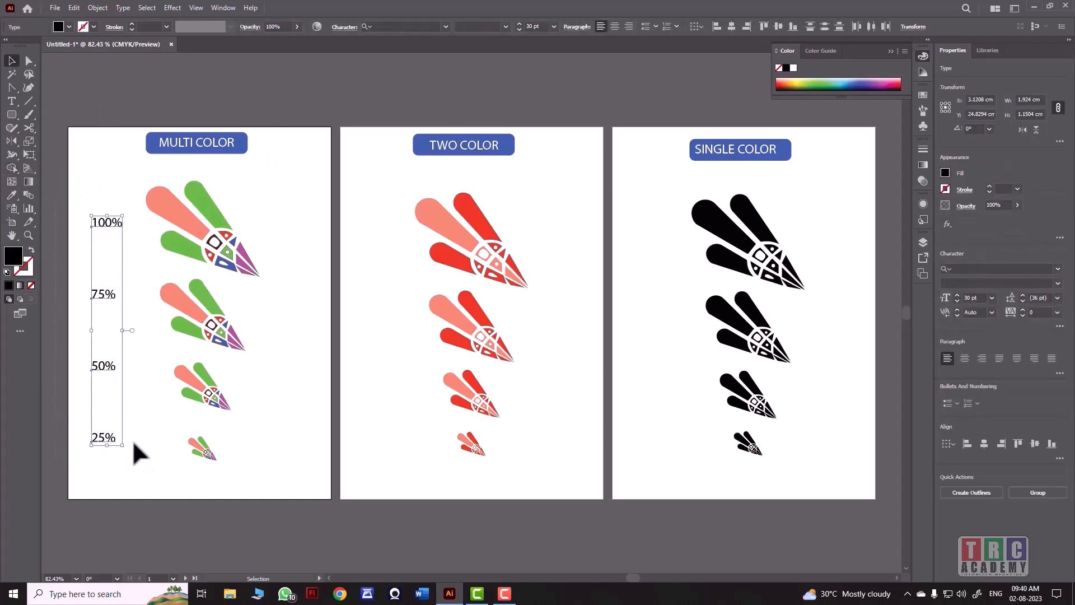
Step: Copy the 100%, 75%, 50% and 25% label column and place the duplicate beside the single-colour logos
key(a)
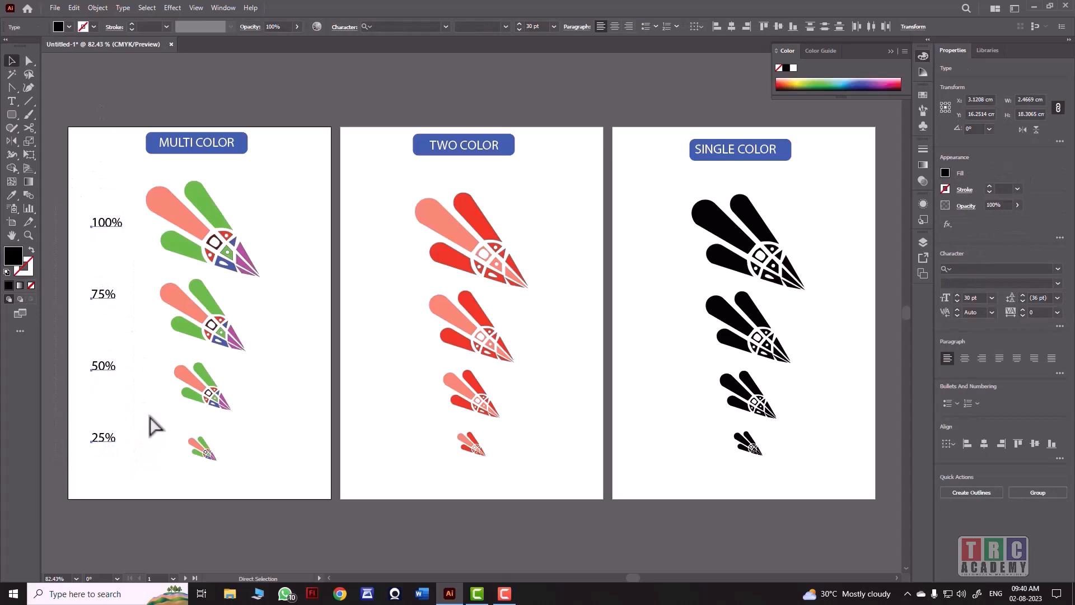
key(ctrl+c)
key(ctrl+v)
key(v)
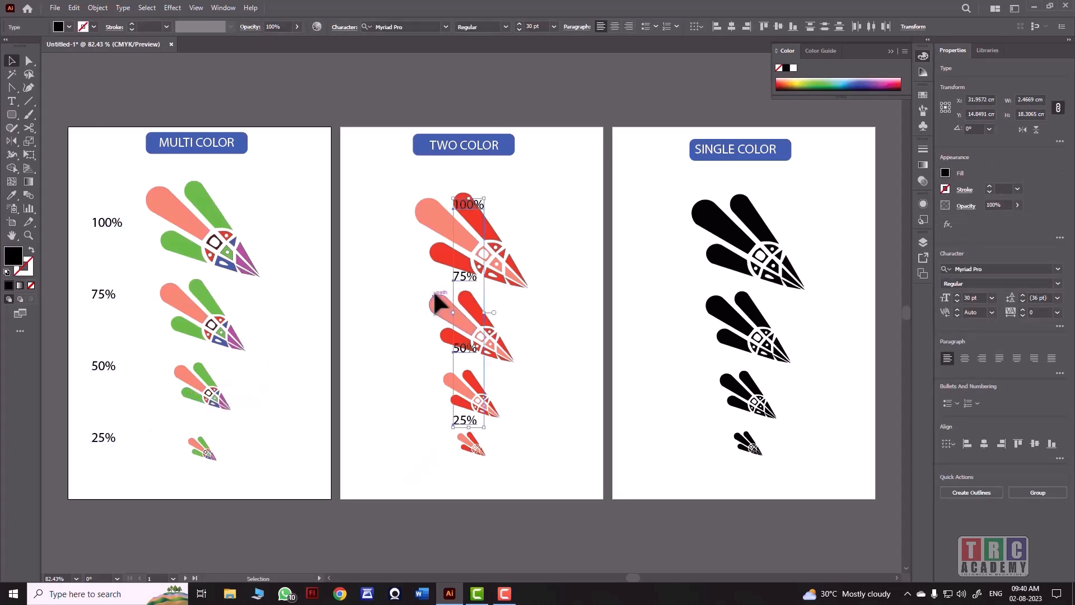
drag(470, 289, 652, 293)
key(a)
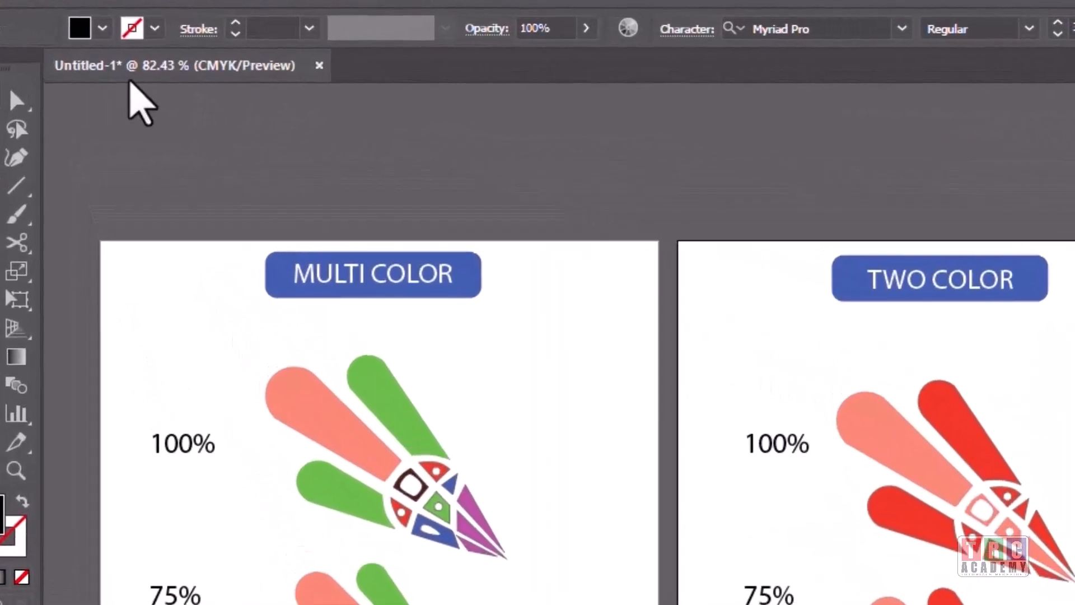
Step: Export all three artboards as 1x PNG files with Export for Screens, creating sub-folders by format
click(63, 1)
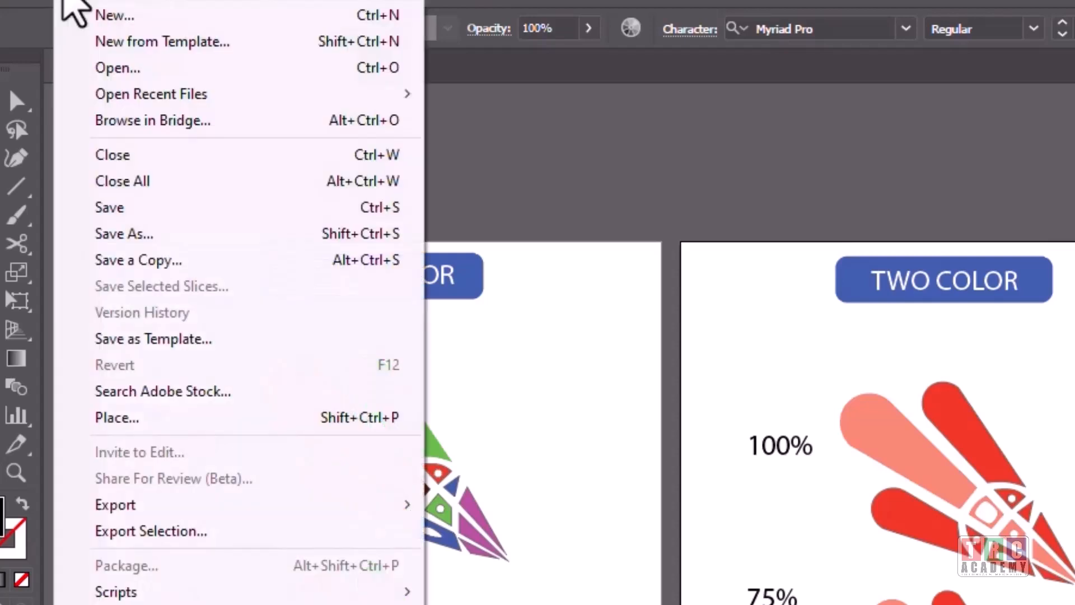
mouse_move(179, 510)
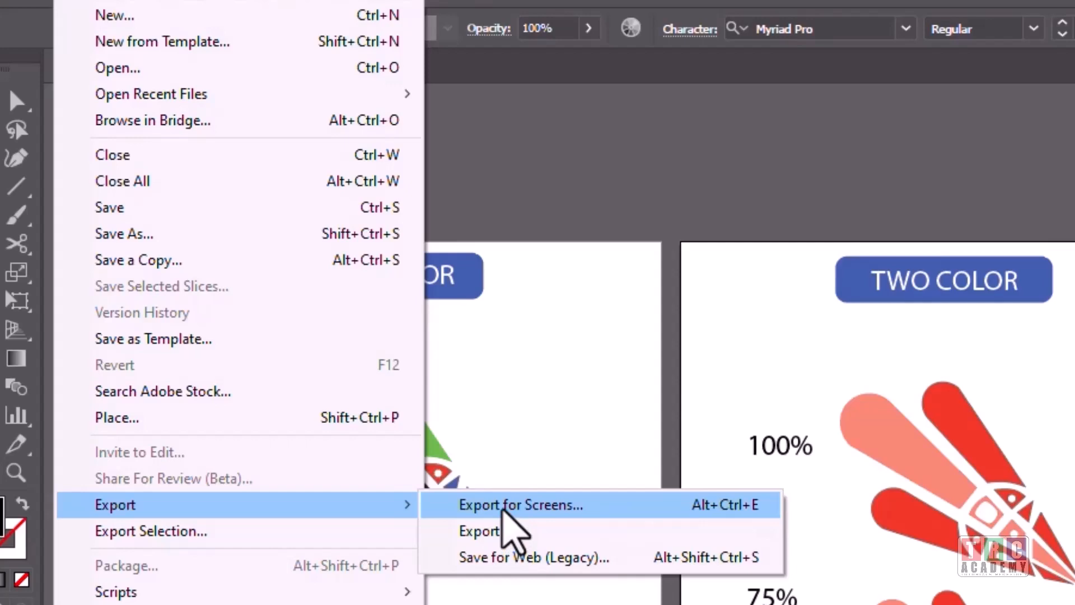
click(507, 512)
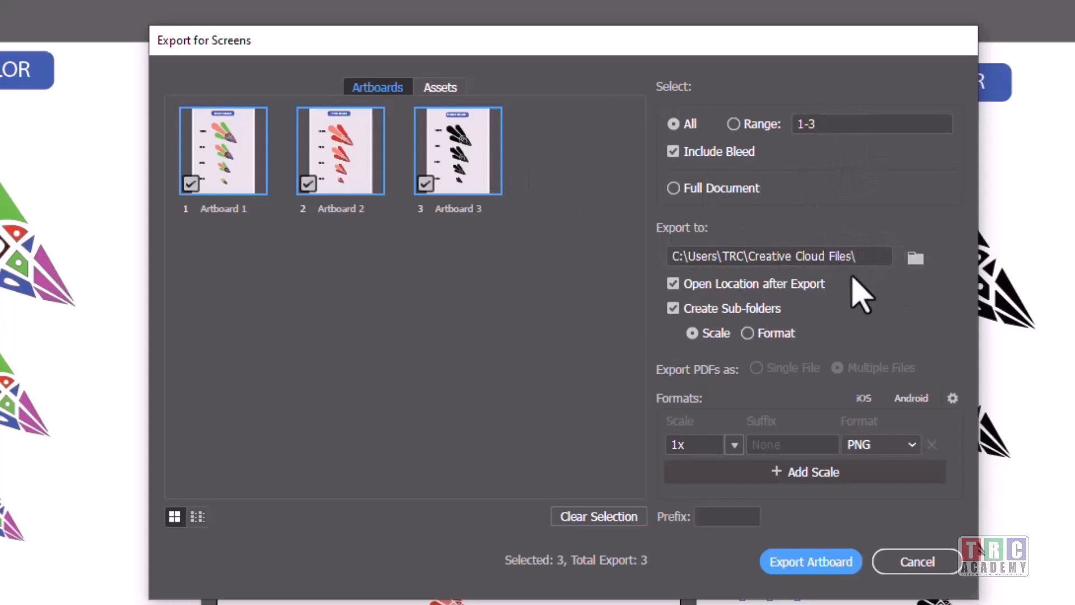
click(749, 333)
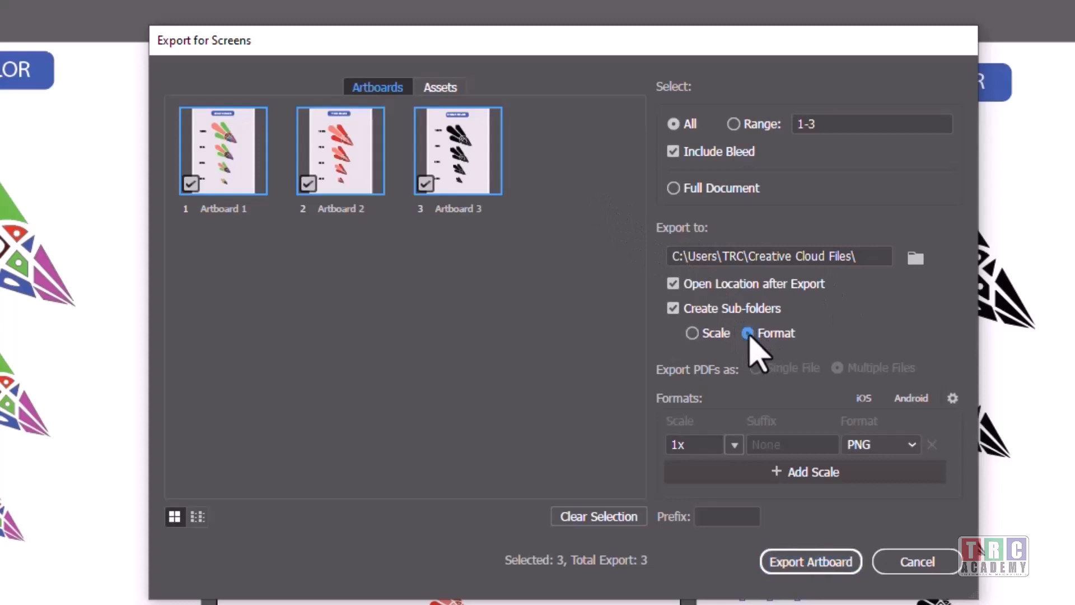
click(791, 565)
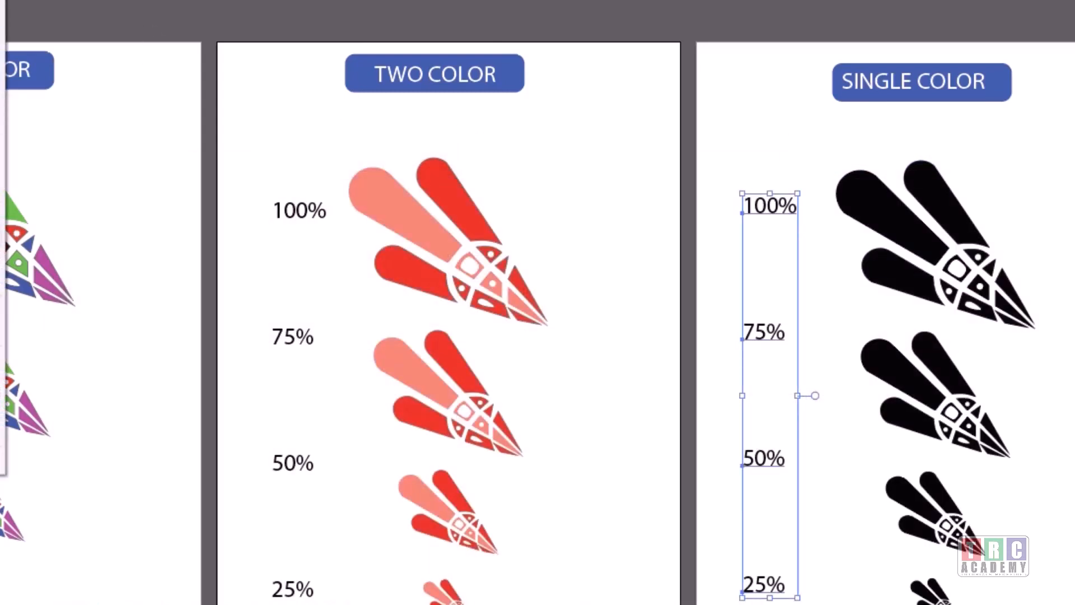
Step: Review the file types offered in Export As, keep PNG, and leave the dialog without exporting
click(37, 285)
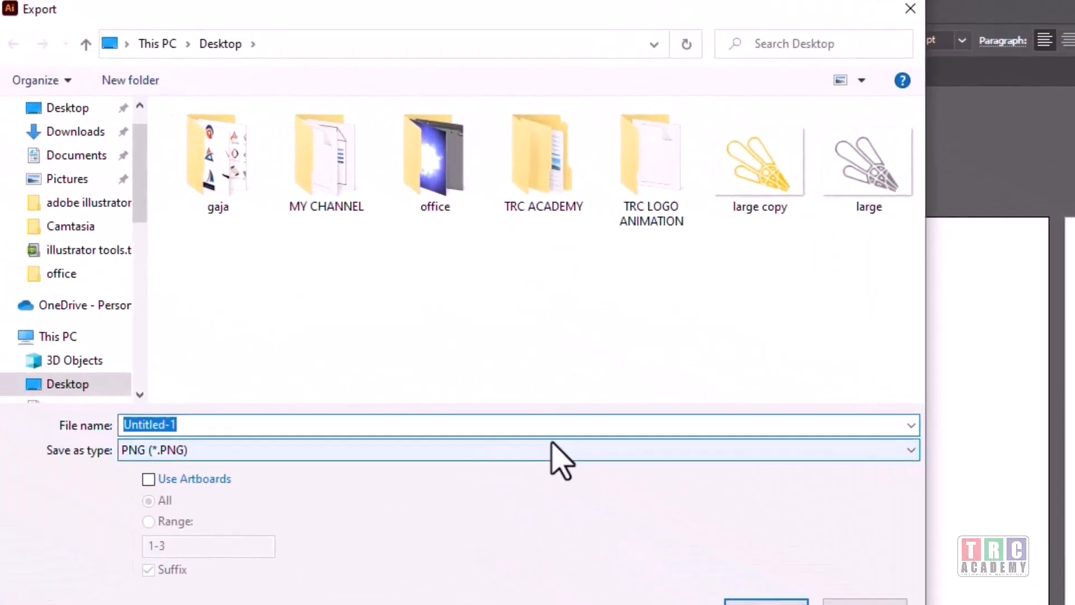
click(549, 456)
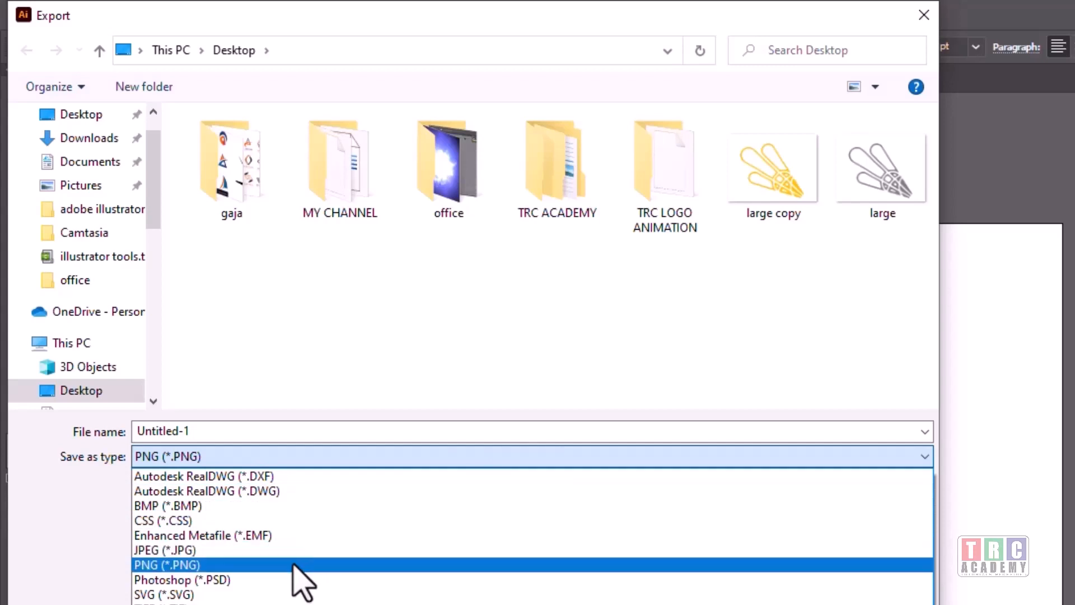
click(40, 538)
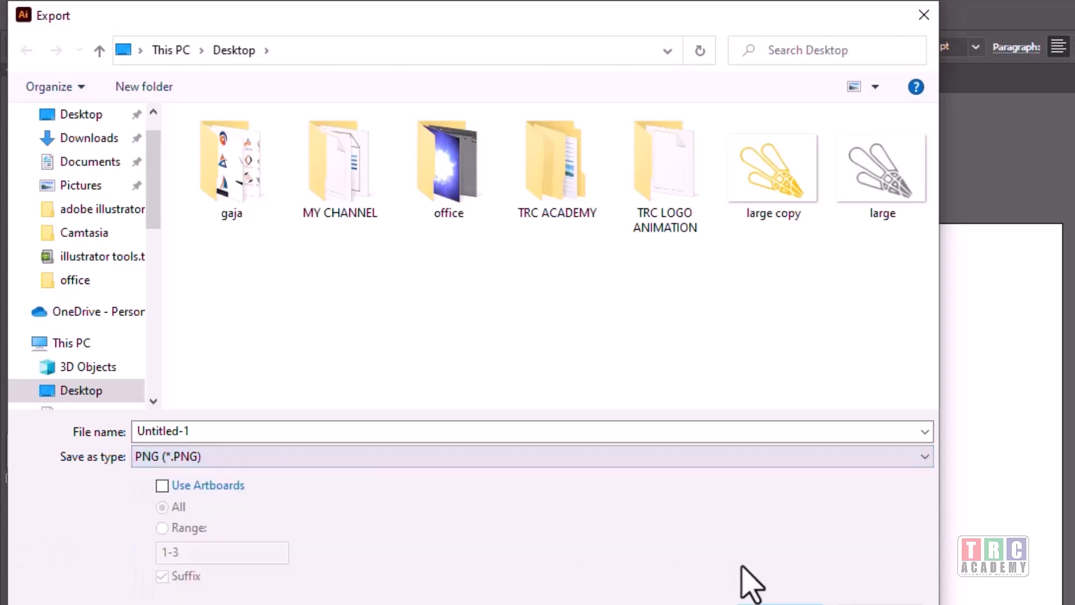
click(830, 601)
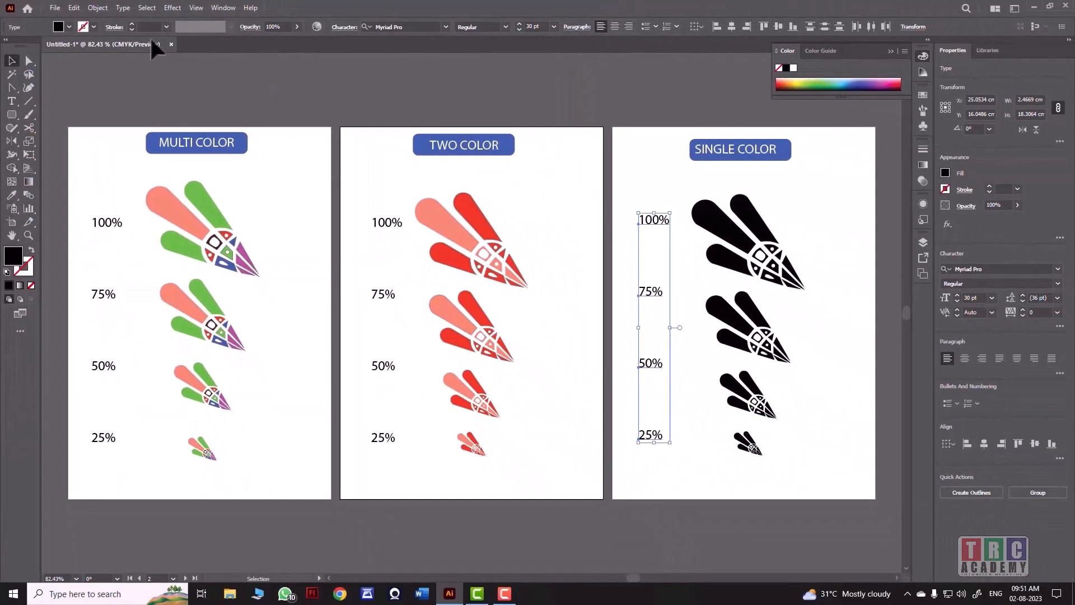
Step: Save the document to the Desktop as an Adobe Illustrator (*.AI) file named LOGO SOURCE FILE
click(55, 7)
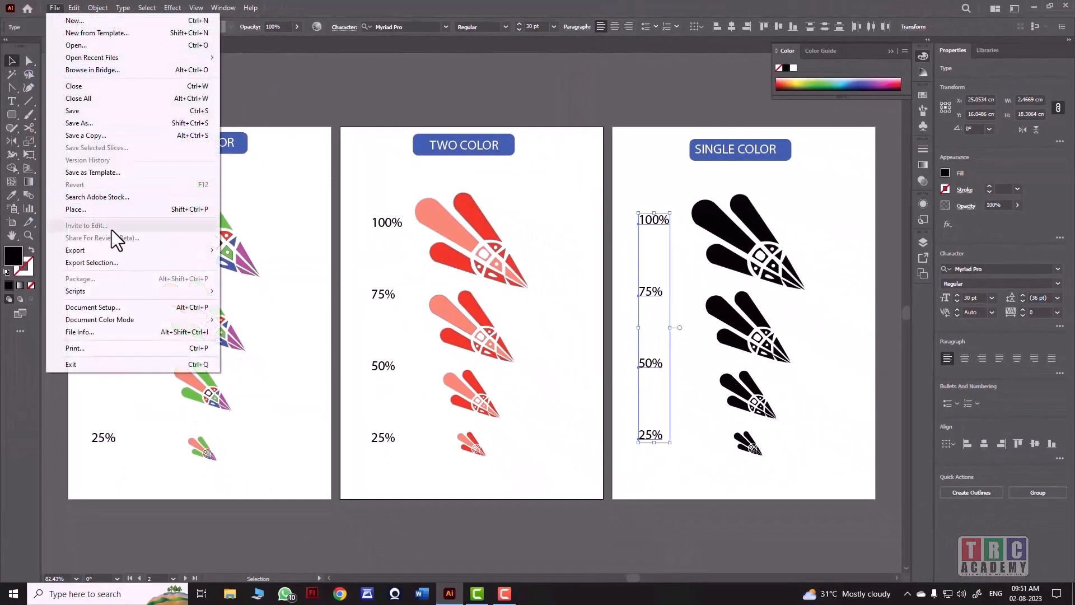
mouse_move(106, 251)
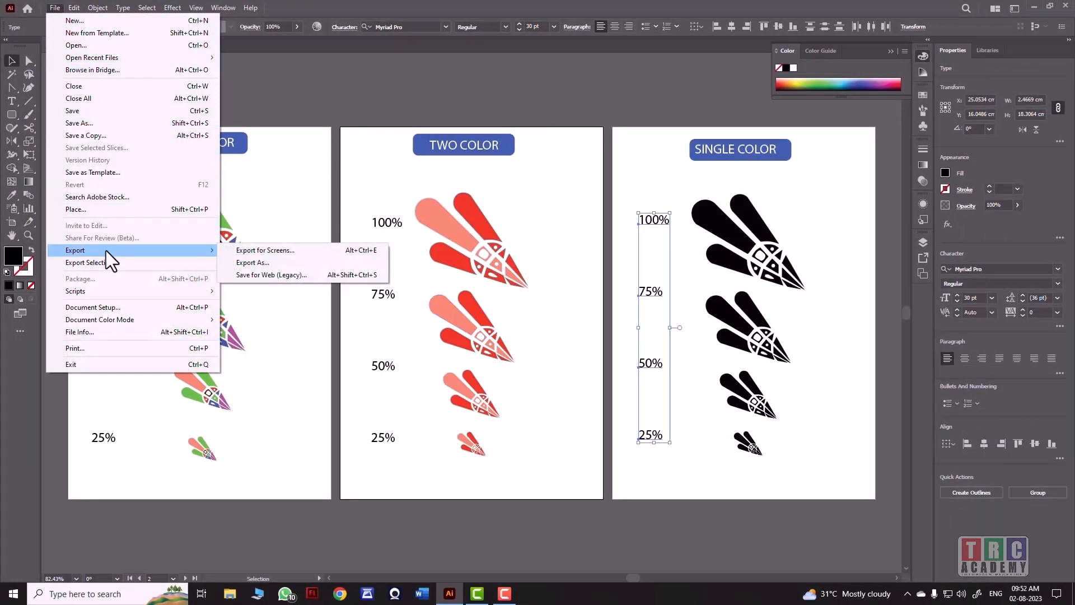
mouse_move(110, 318)
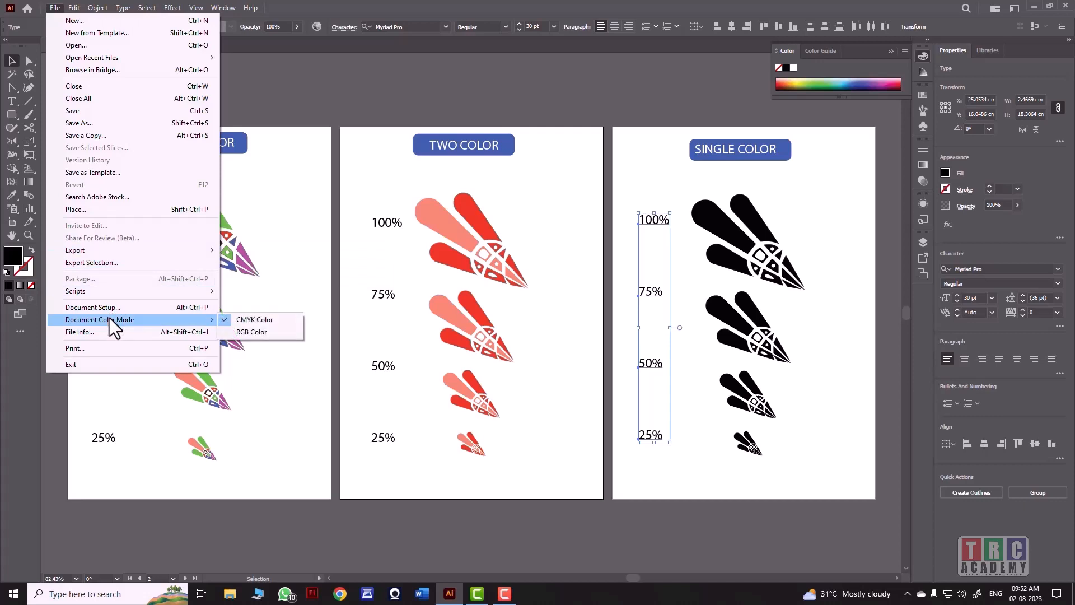
click(99, 123)
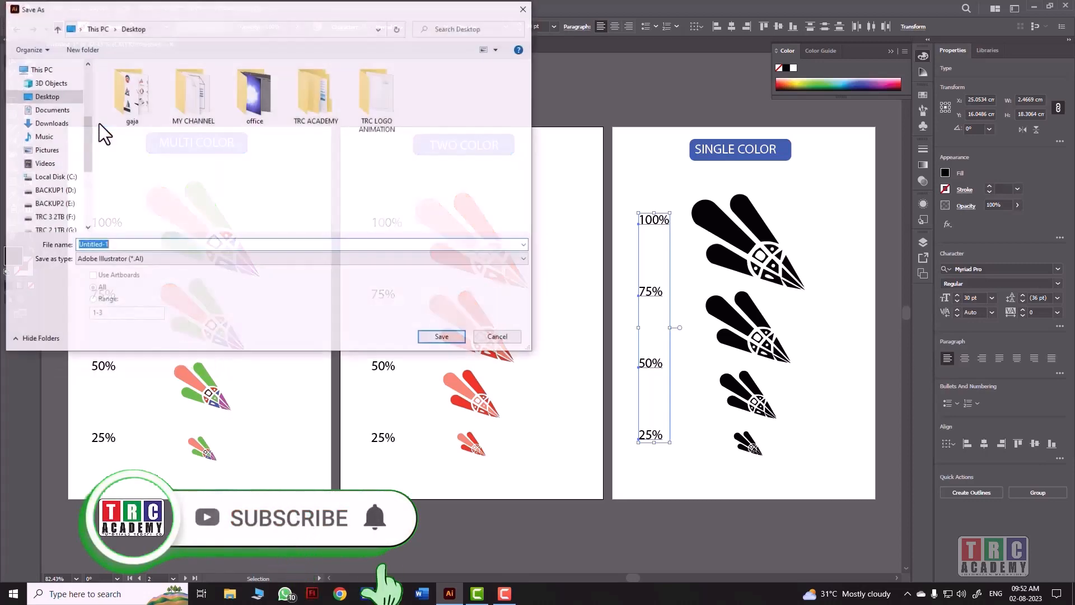
click(162, 259)
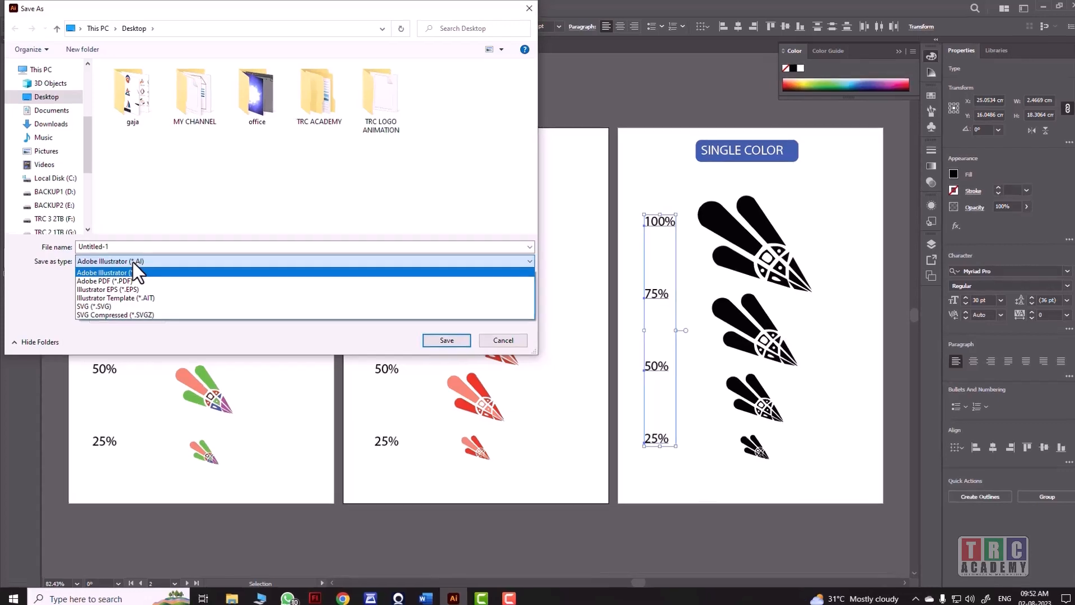
click(133, 262)
click(242, 460)
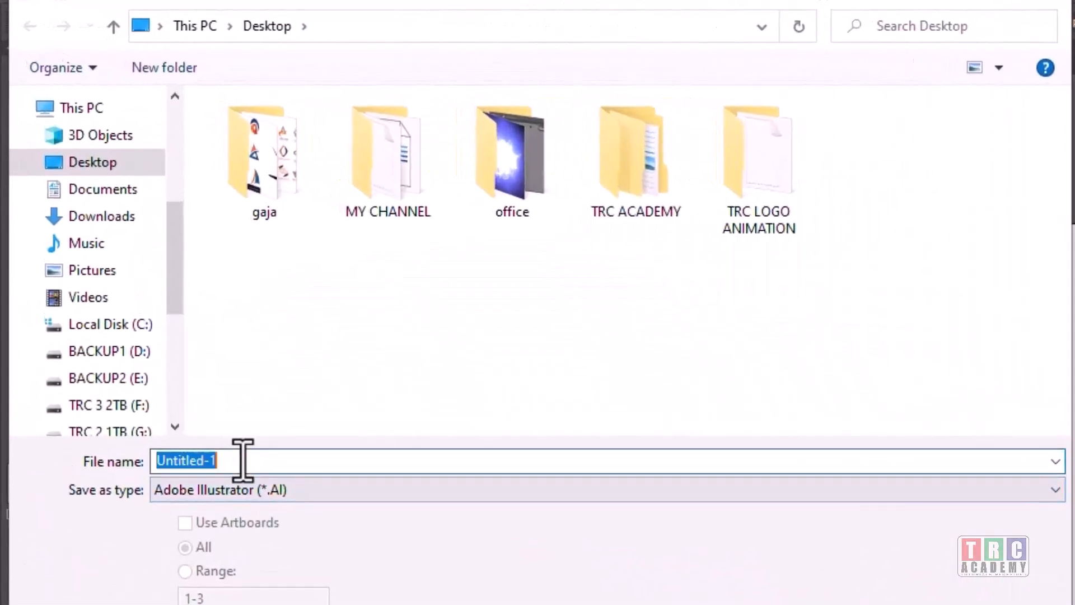
text(LO)
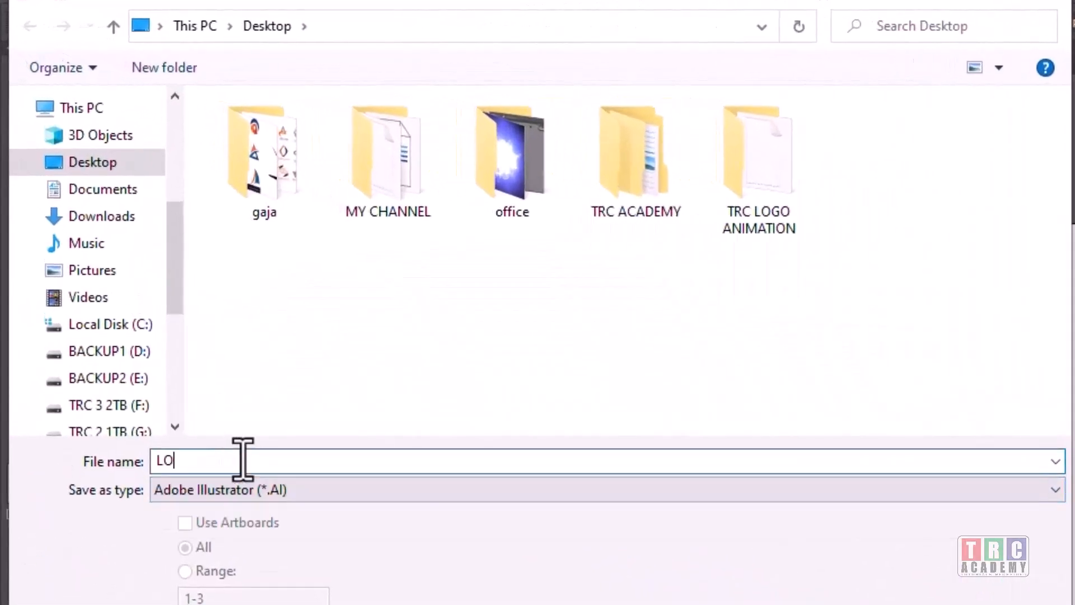
text(GO SOURCE FILE)
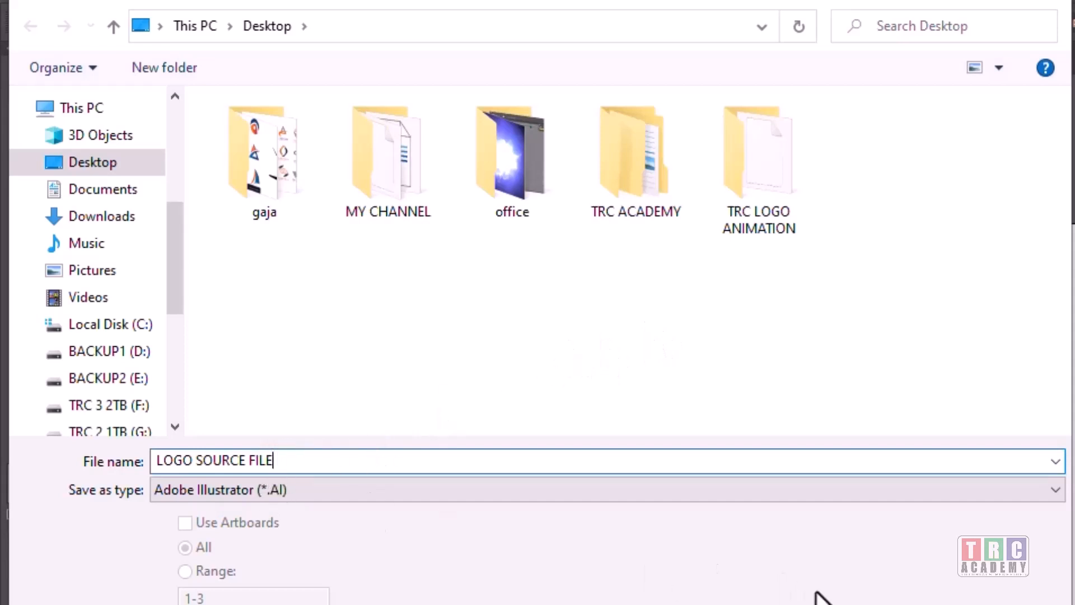
click(829, 604)
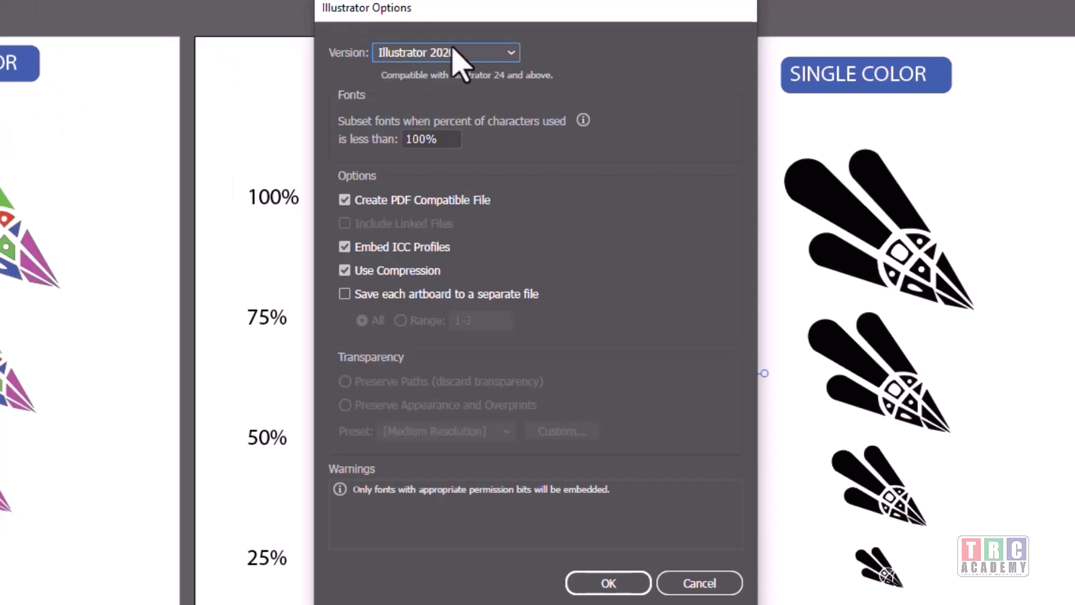
Step: Try Illustrator CC (Legacy) and Illustrator CS6 as the version for the saved file
click(511, 52)
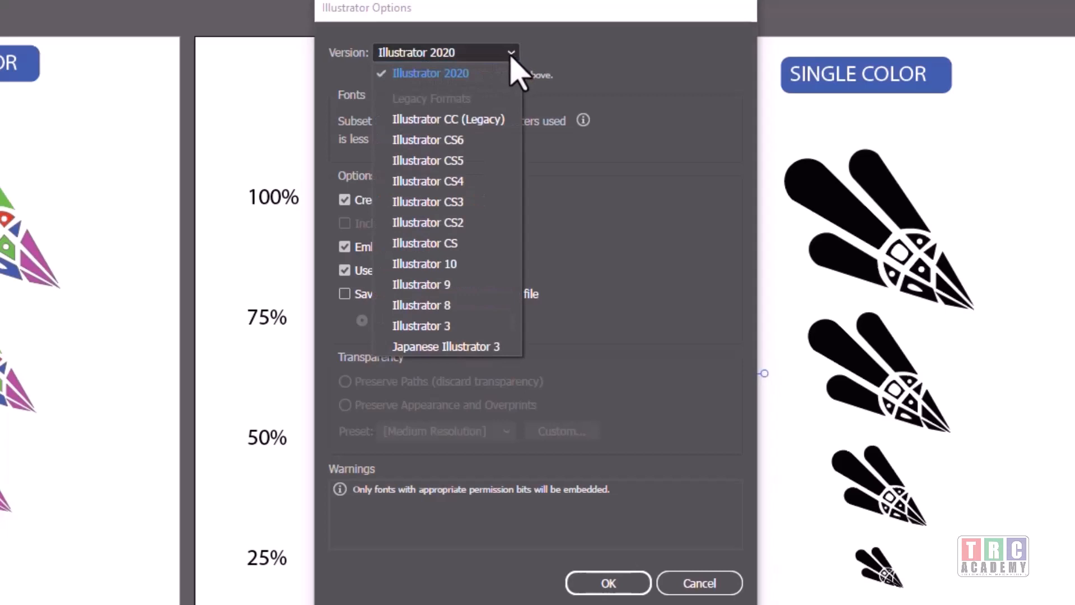
click(480, 120)
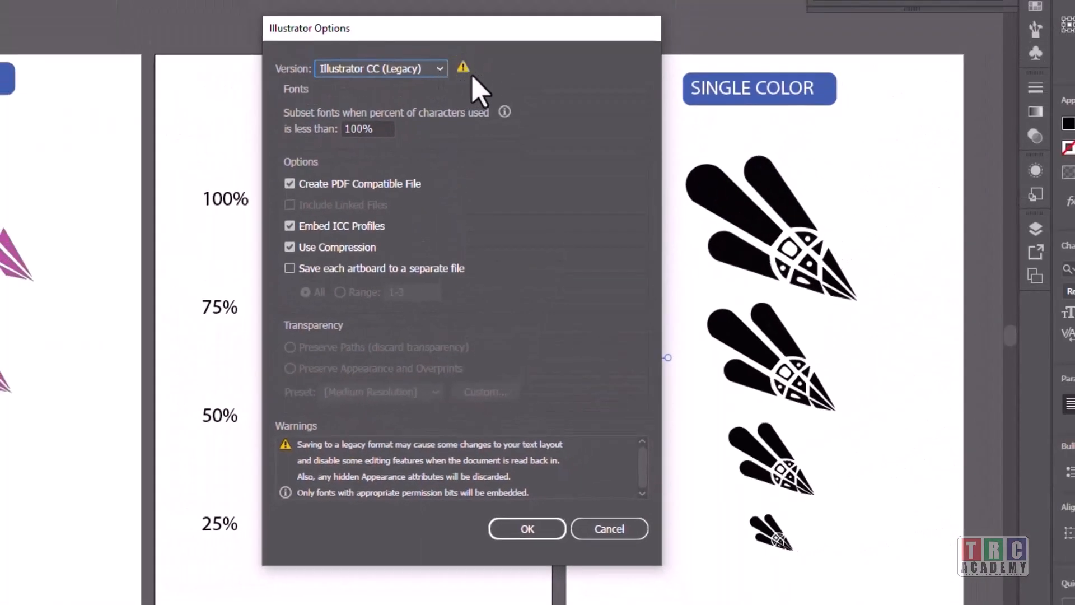
click(442, 70)
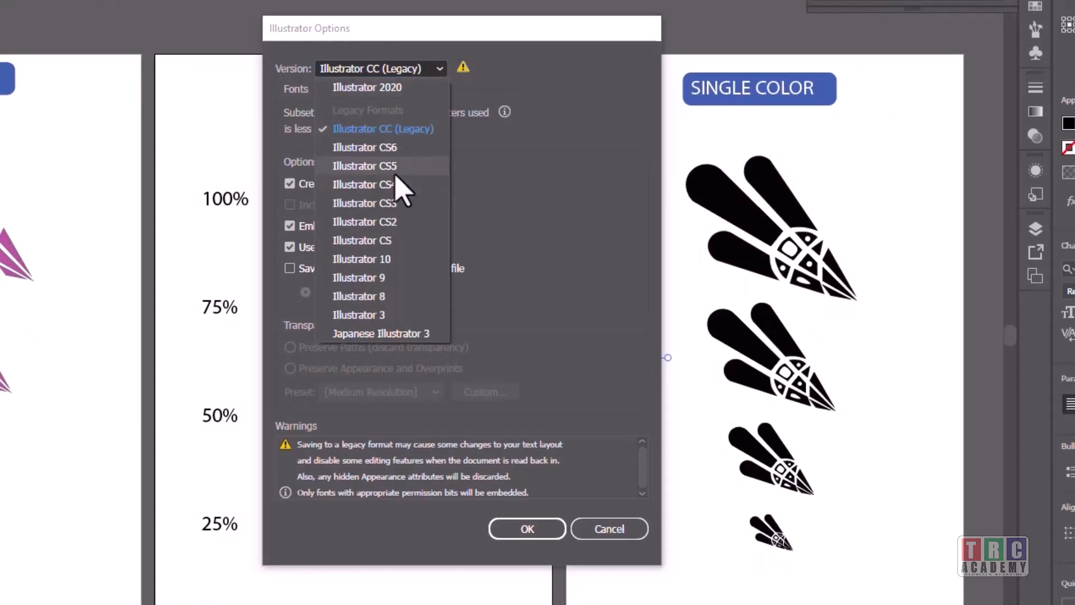
click(379, 147)
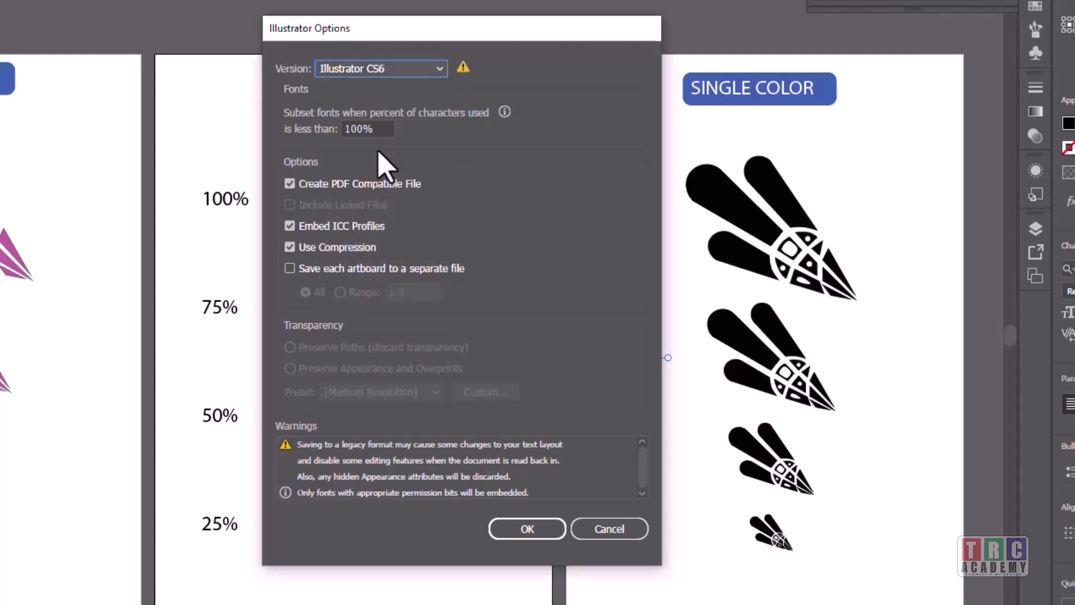
Step: Set the file version to Illustrator 2020 and complete the save with the other options at their defaults
click(435, 67)
click(410, 88)
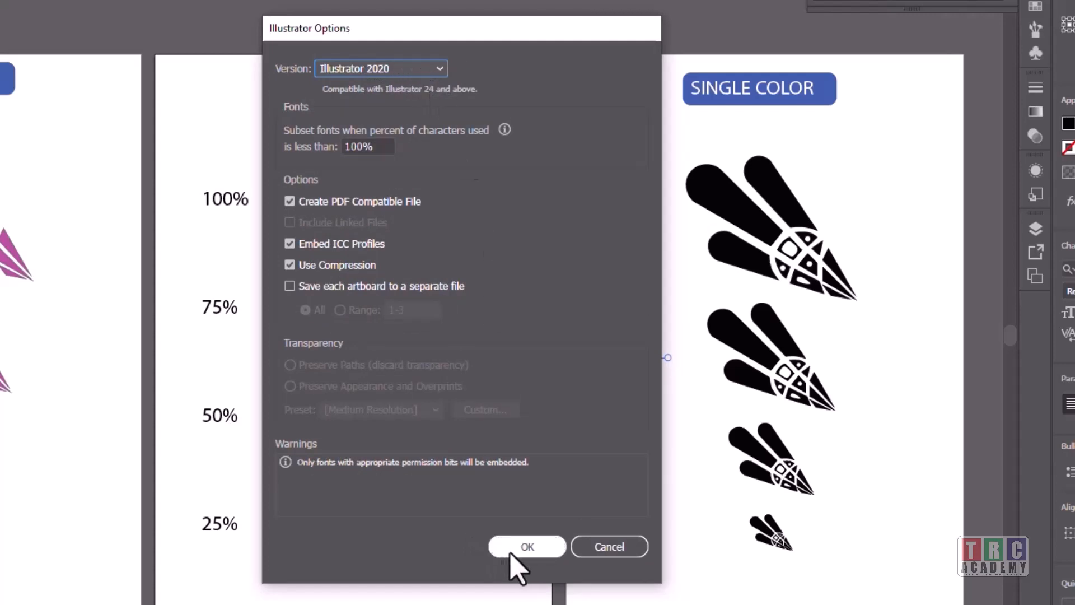
click(525, 548)
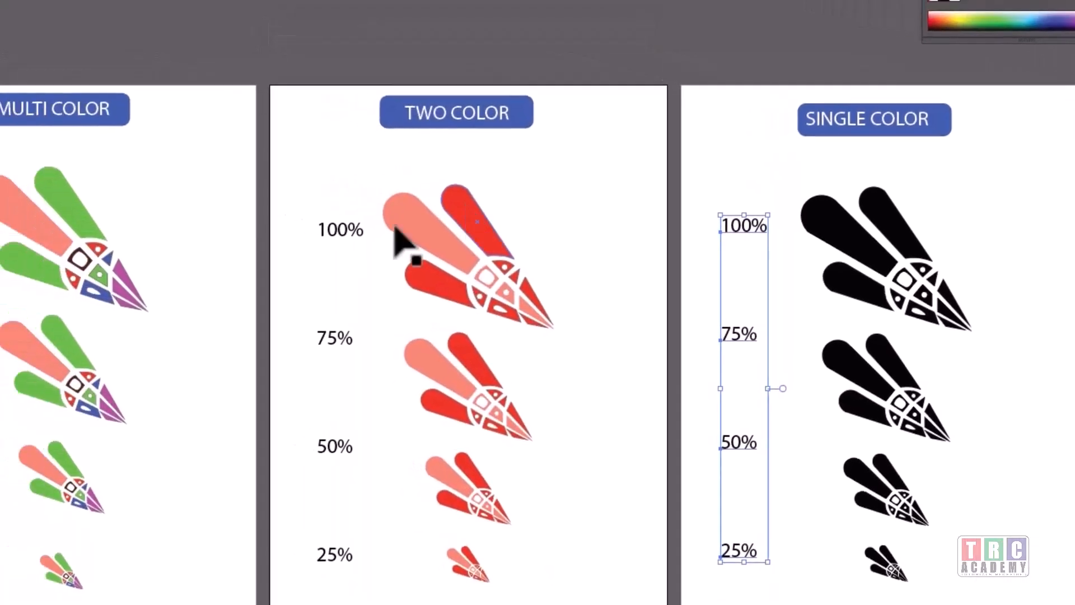
Step: Save the document again to the Desktop as an Adobe PDF named LOGO SOURCE FILE, covering all artboards
click(87, 1)
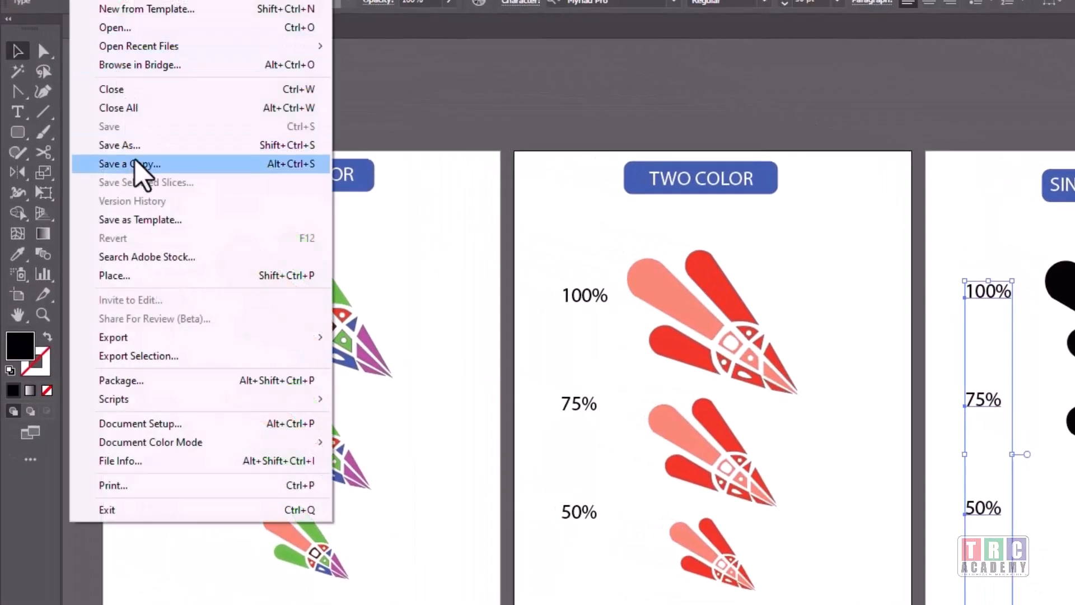
click(140, 147)
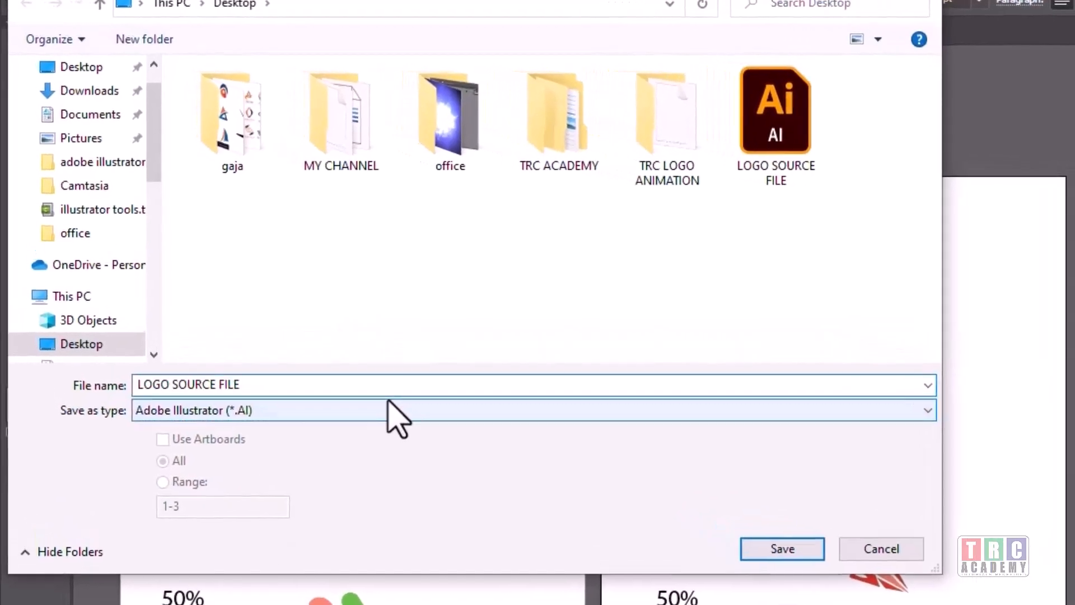
click(396, 417)
click(302, 444)
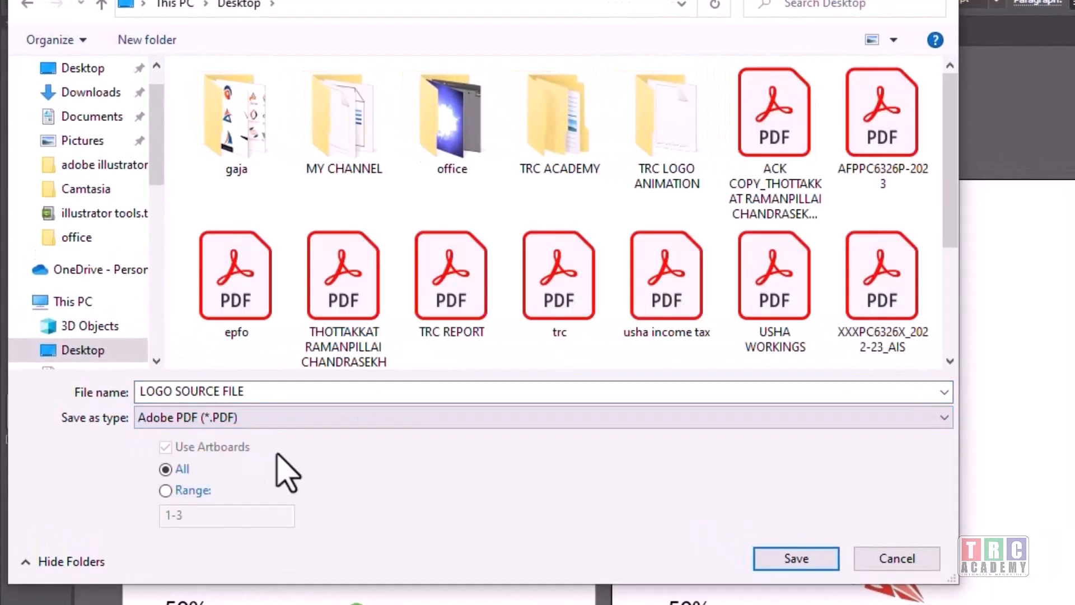
click(270, 391)
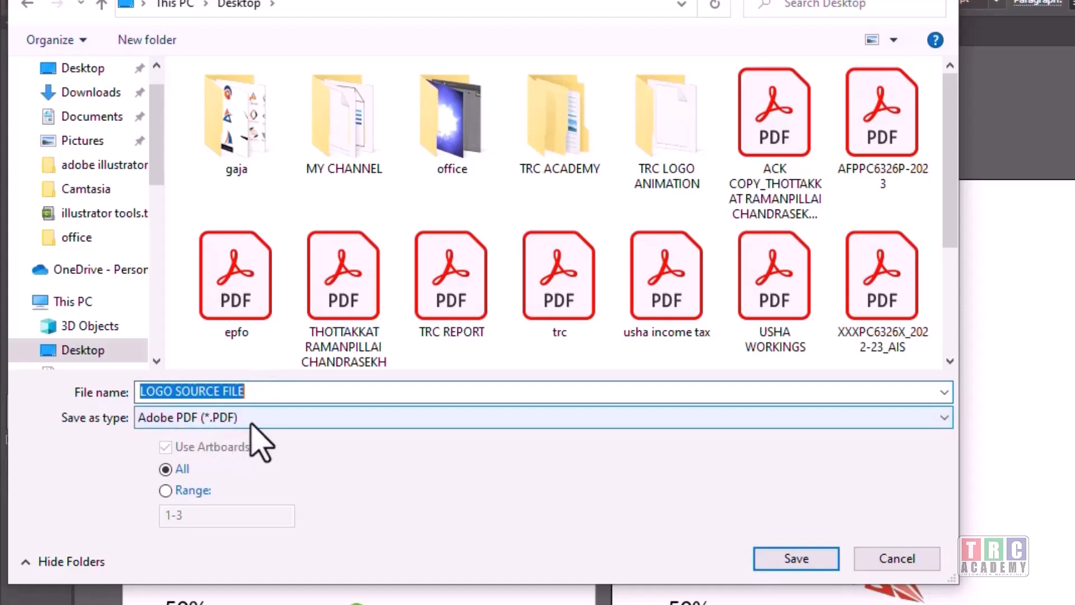
click(795, 560)
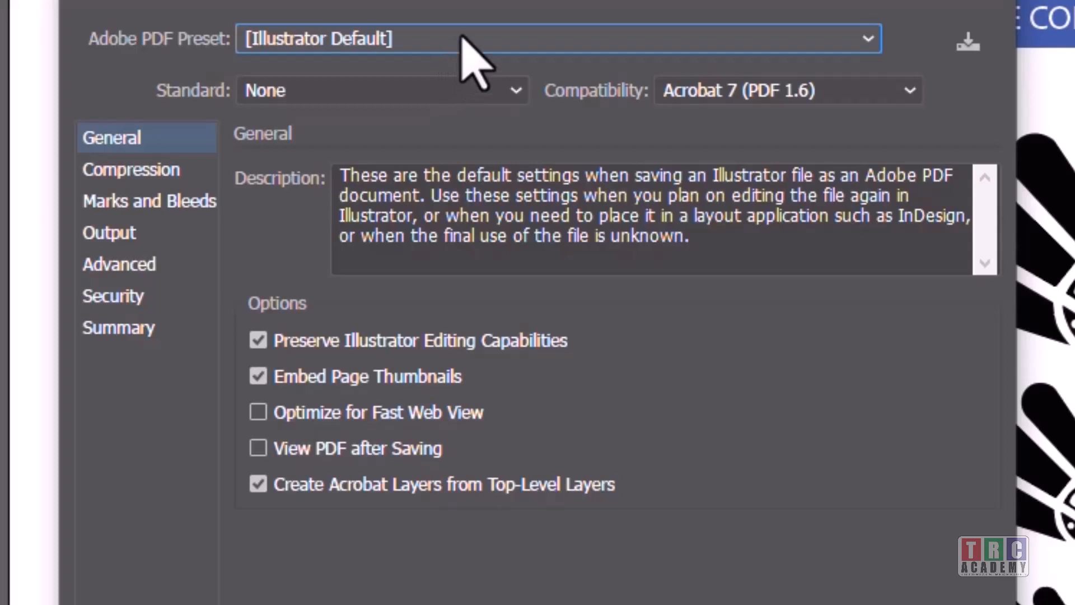
Step: Set the Adobe PDF preset to High Quality Print for the LOGO SOURCE FILE PDF
click(436, 56)
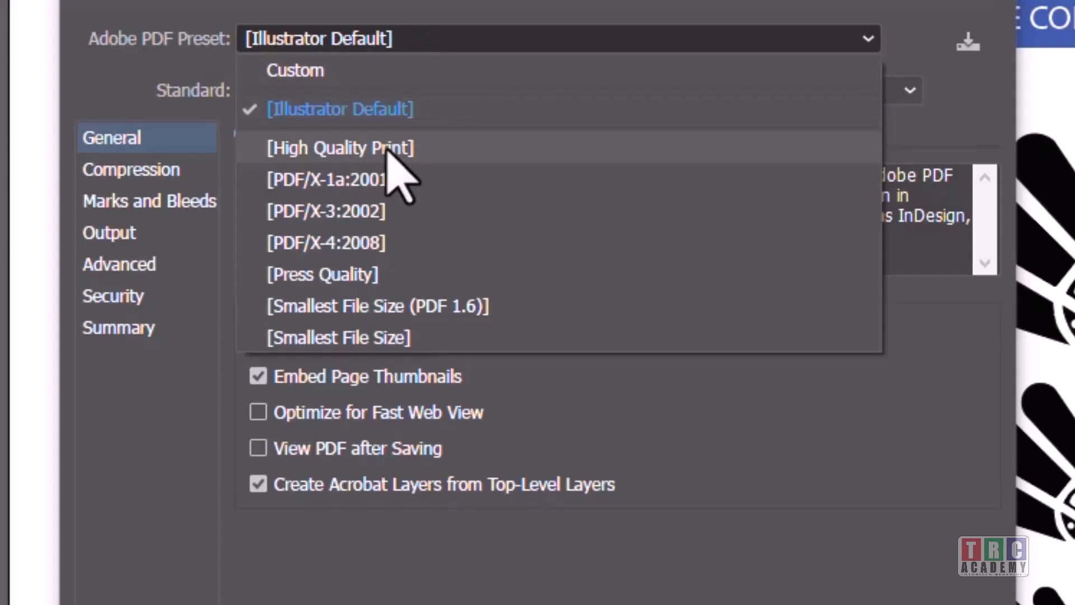
click(390, 151)
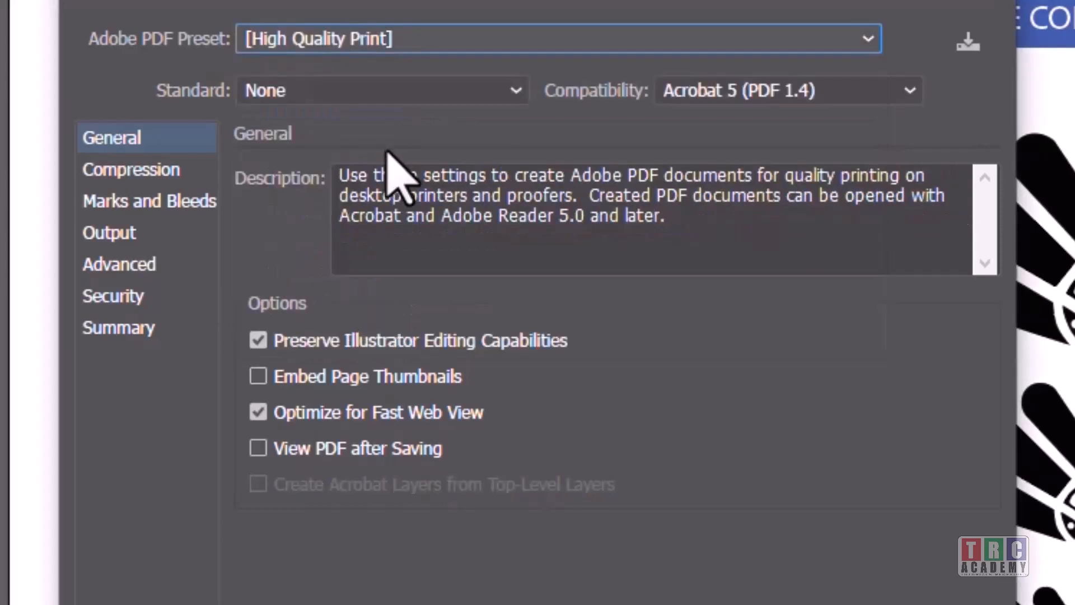